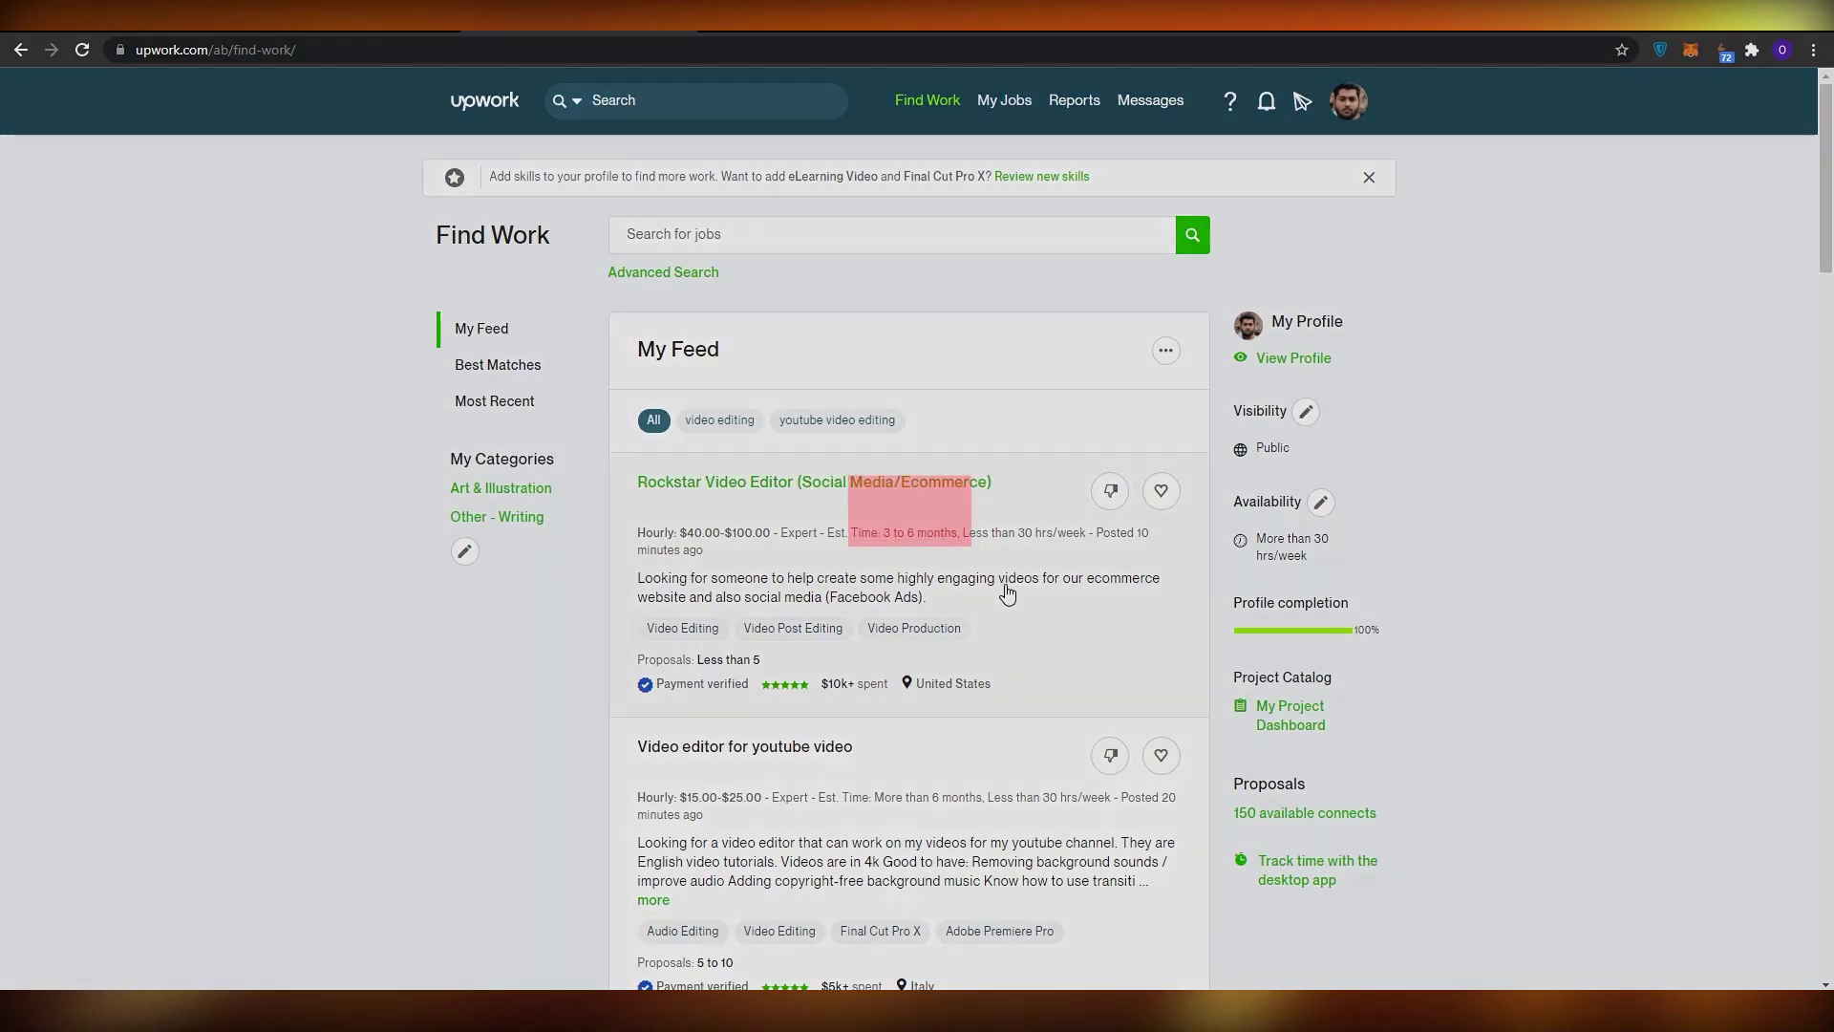
# Look through the video editing job listings in the Find Work feed
pyautogui.scroll(-3, 511, 574)
pyautogui.scroll(3, 511, 574)
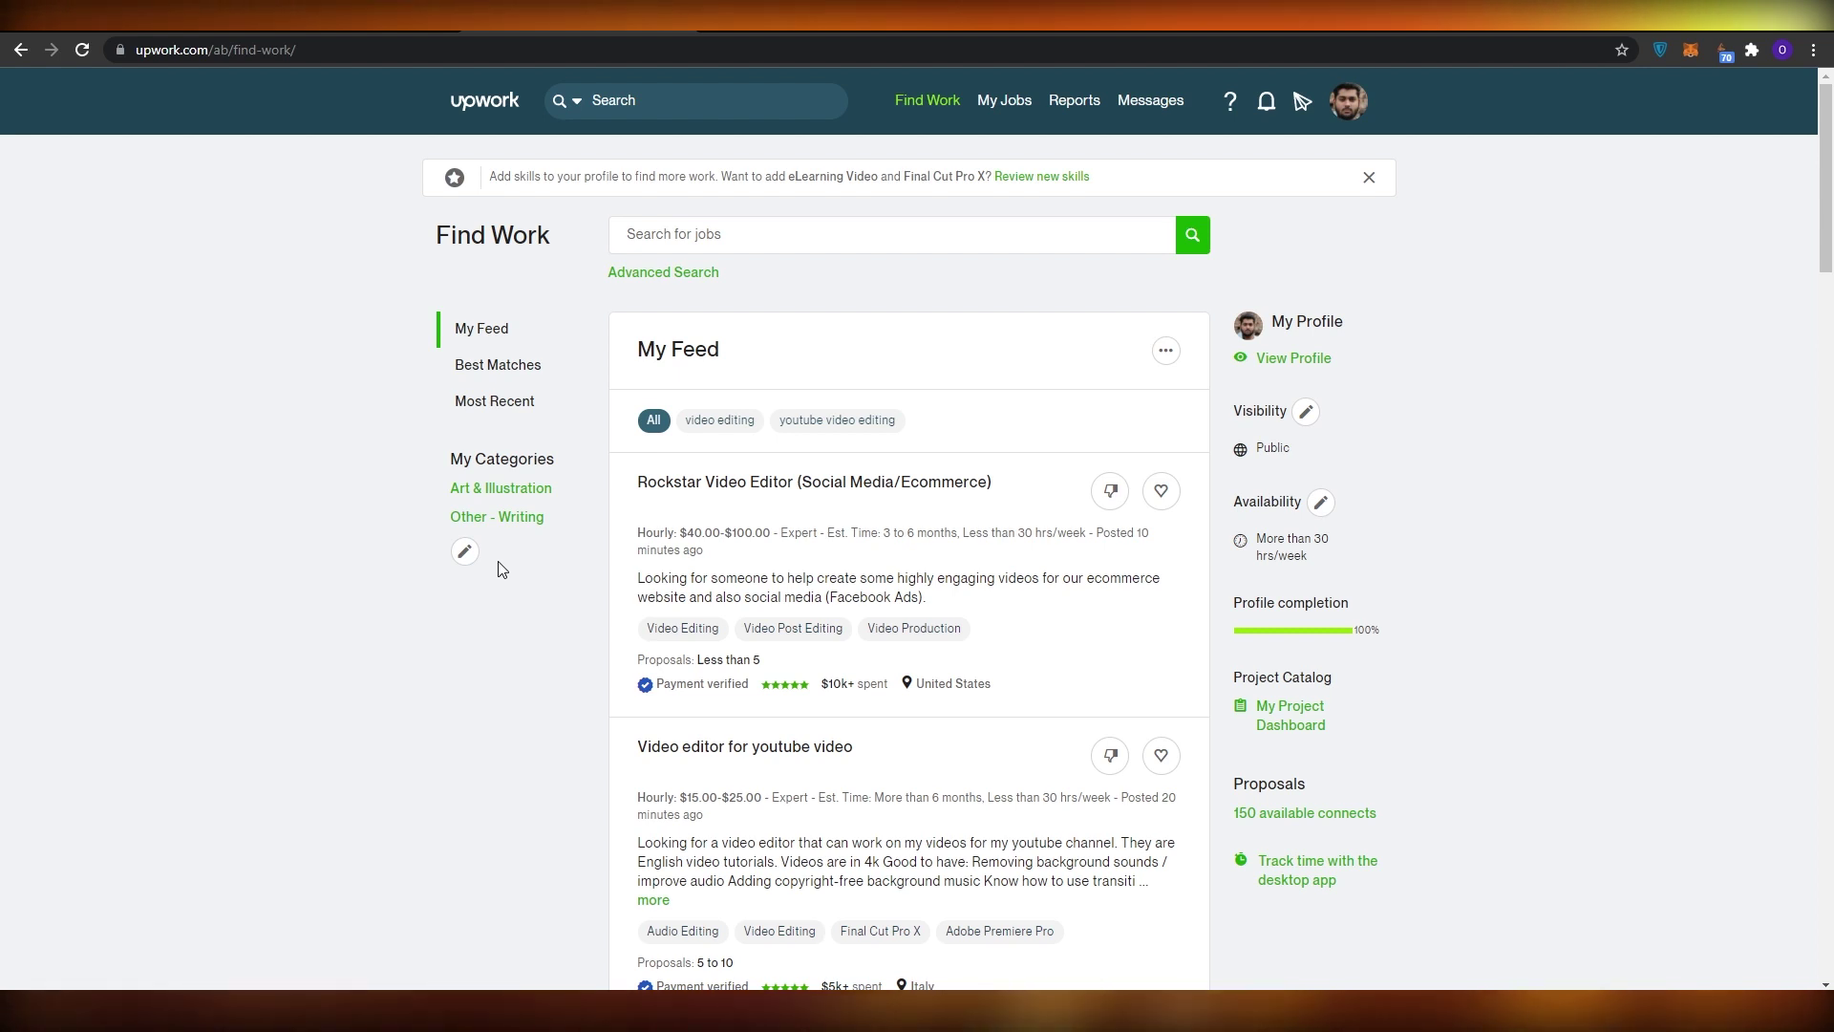
pyautogui.scroll(-2, 507, 575)
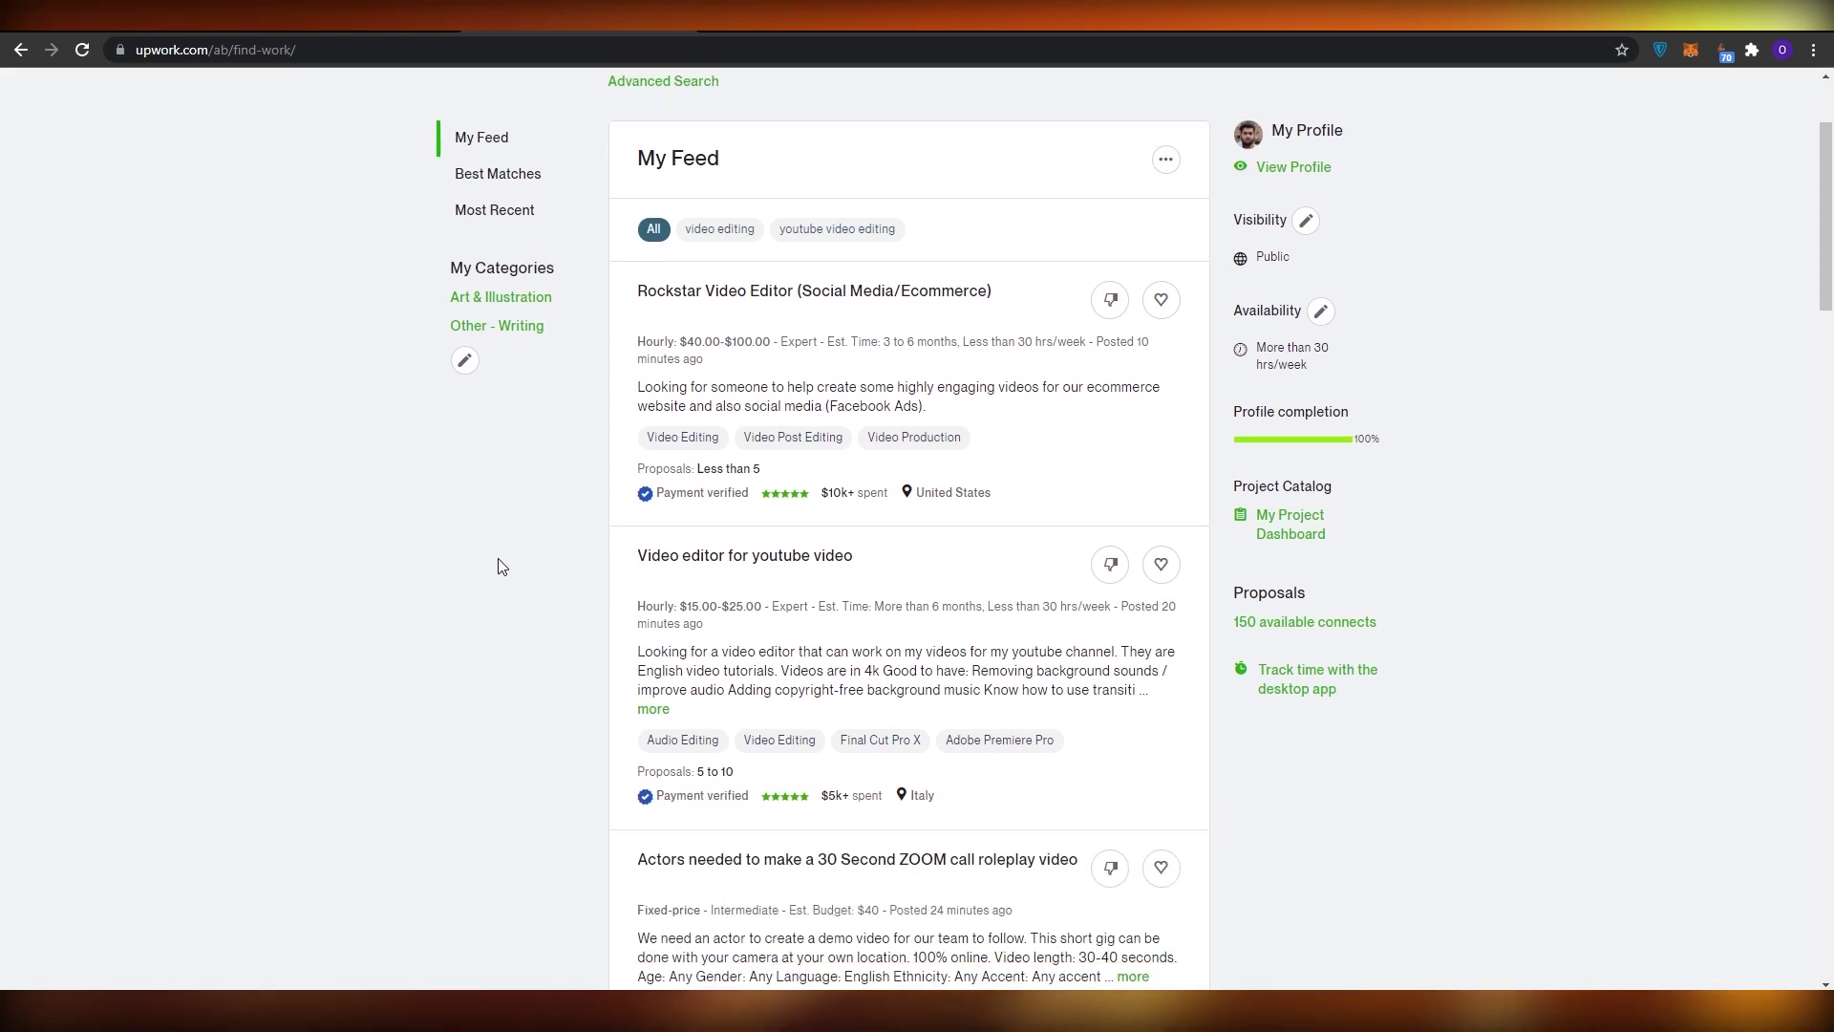
pyautogui.scroll(-2, 502, 567)
pyautogui.scroll(4, 498, 564)
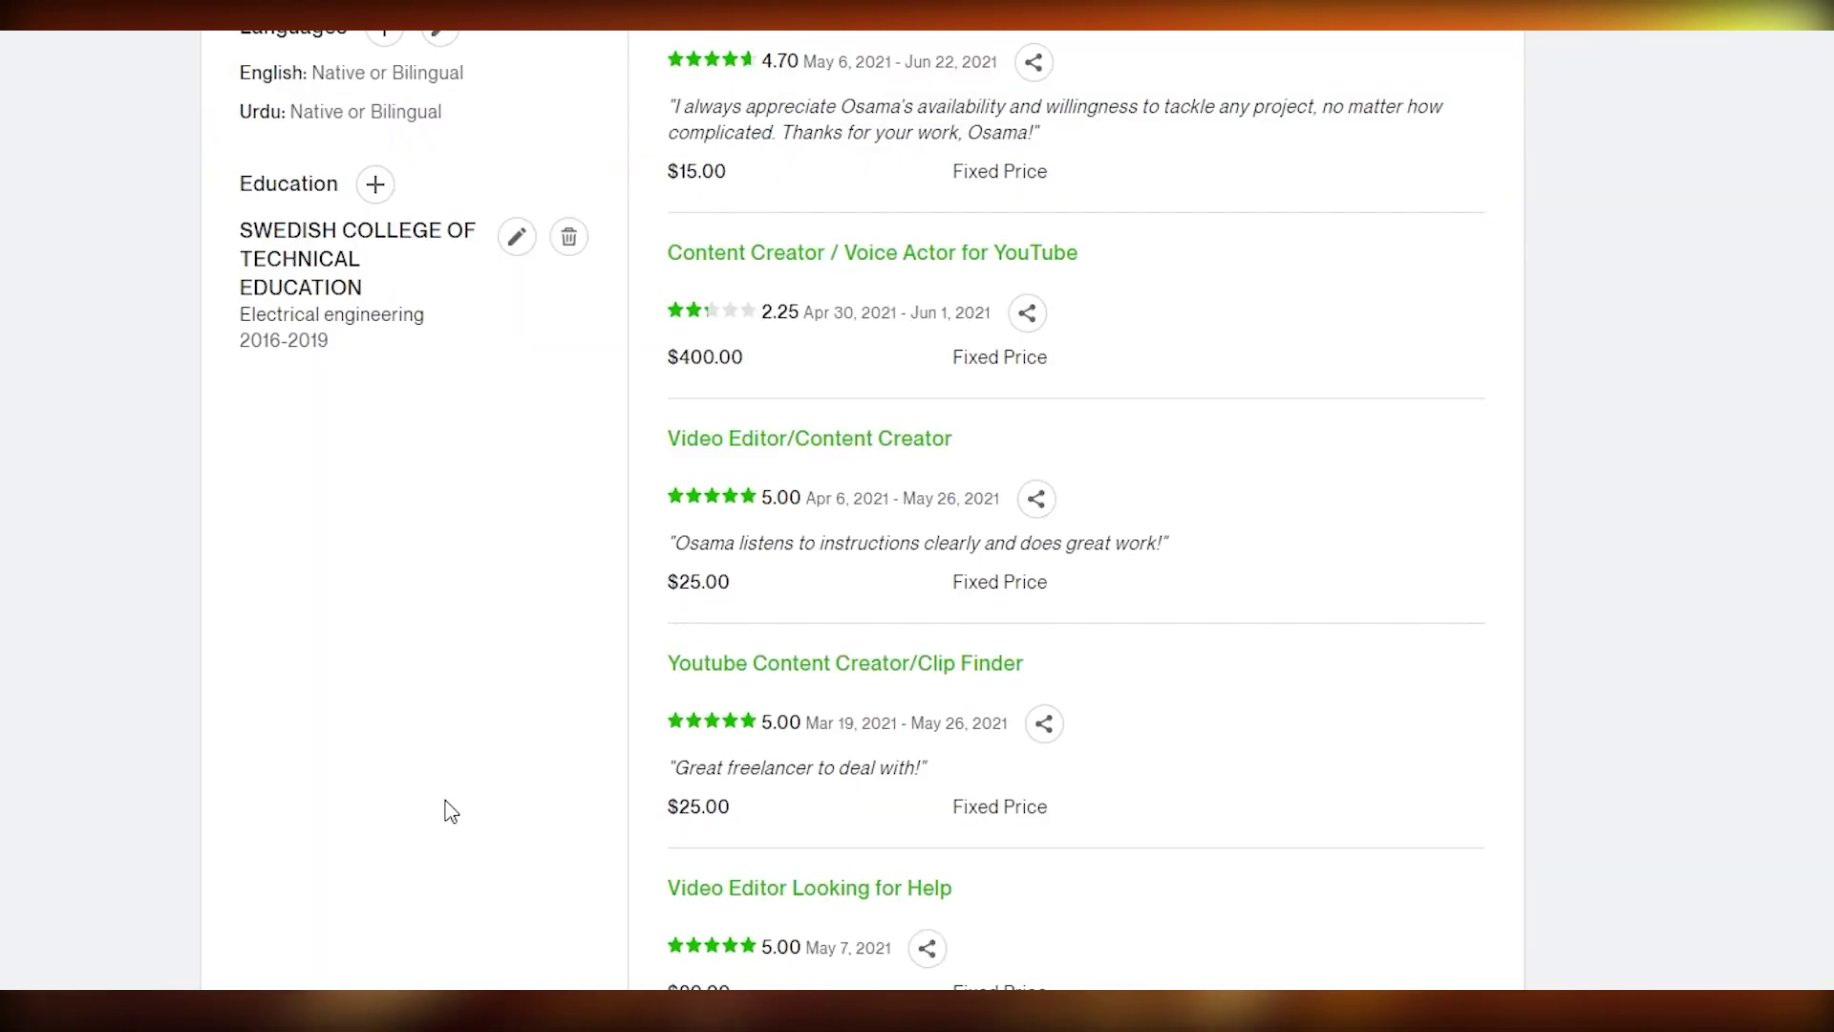
# Go past the work history to the profile's Portfolio section and show its first page of items
pyautogui.scroll(-8, 451, 812)
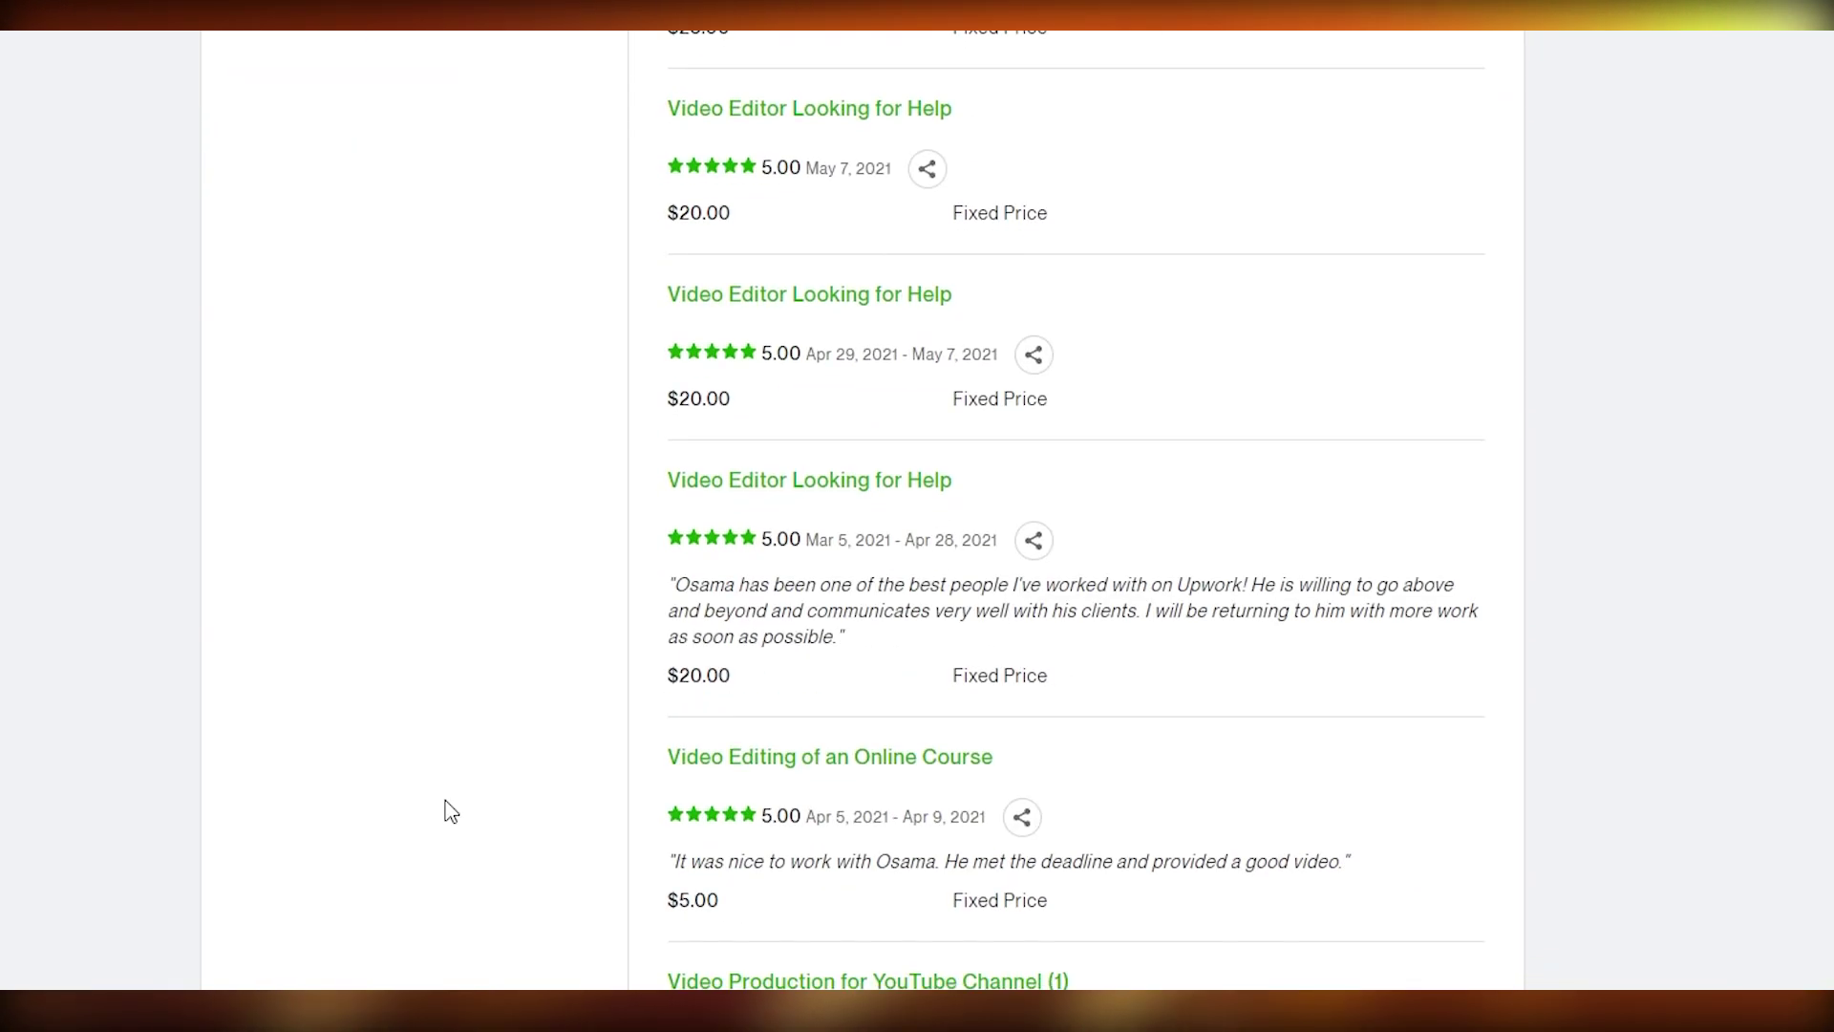
pyautogui.scroll(-14, 451, 812)
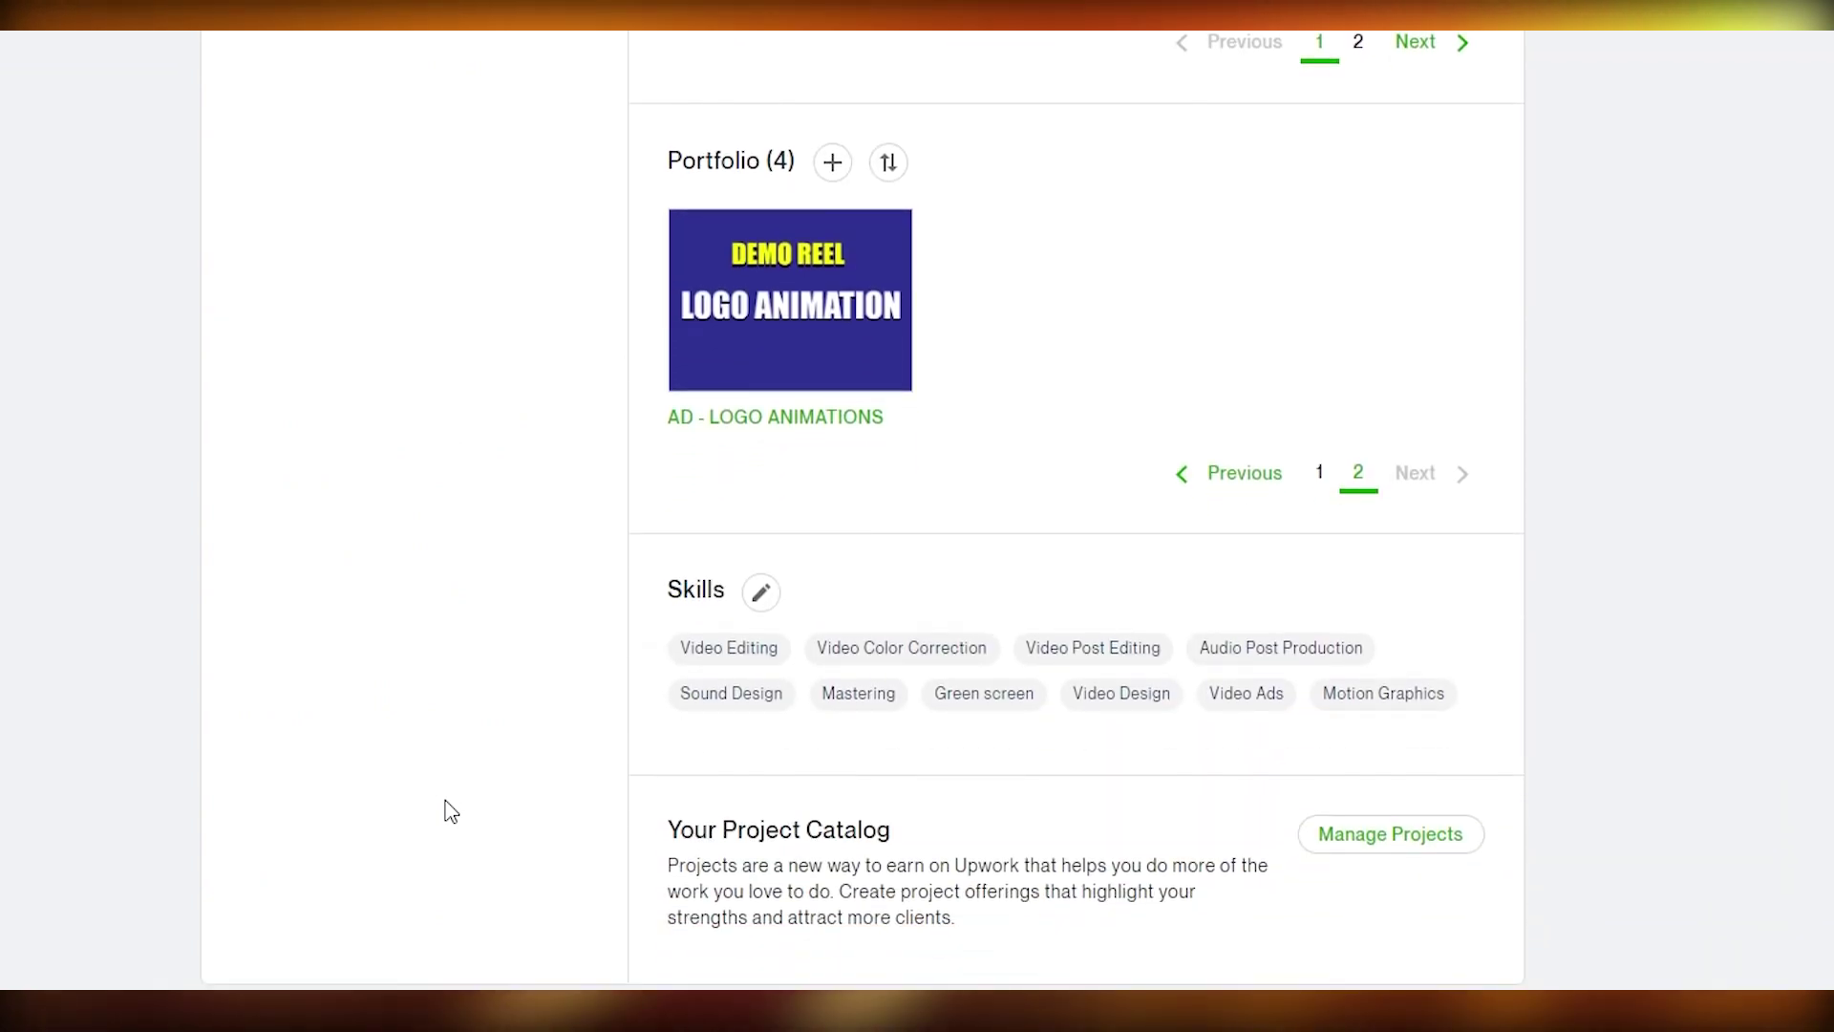
pyautogui.scroll(3, 451, 812)
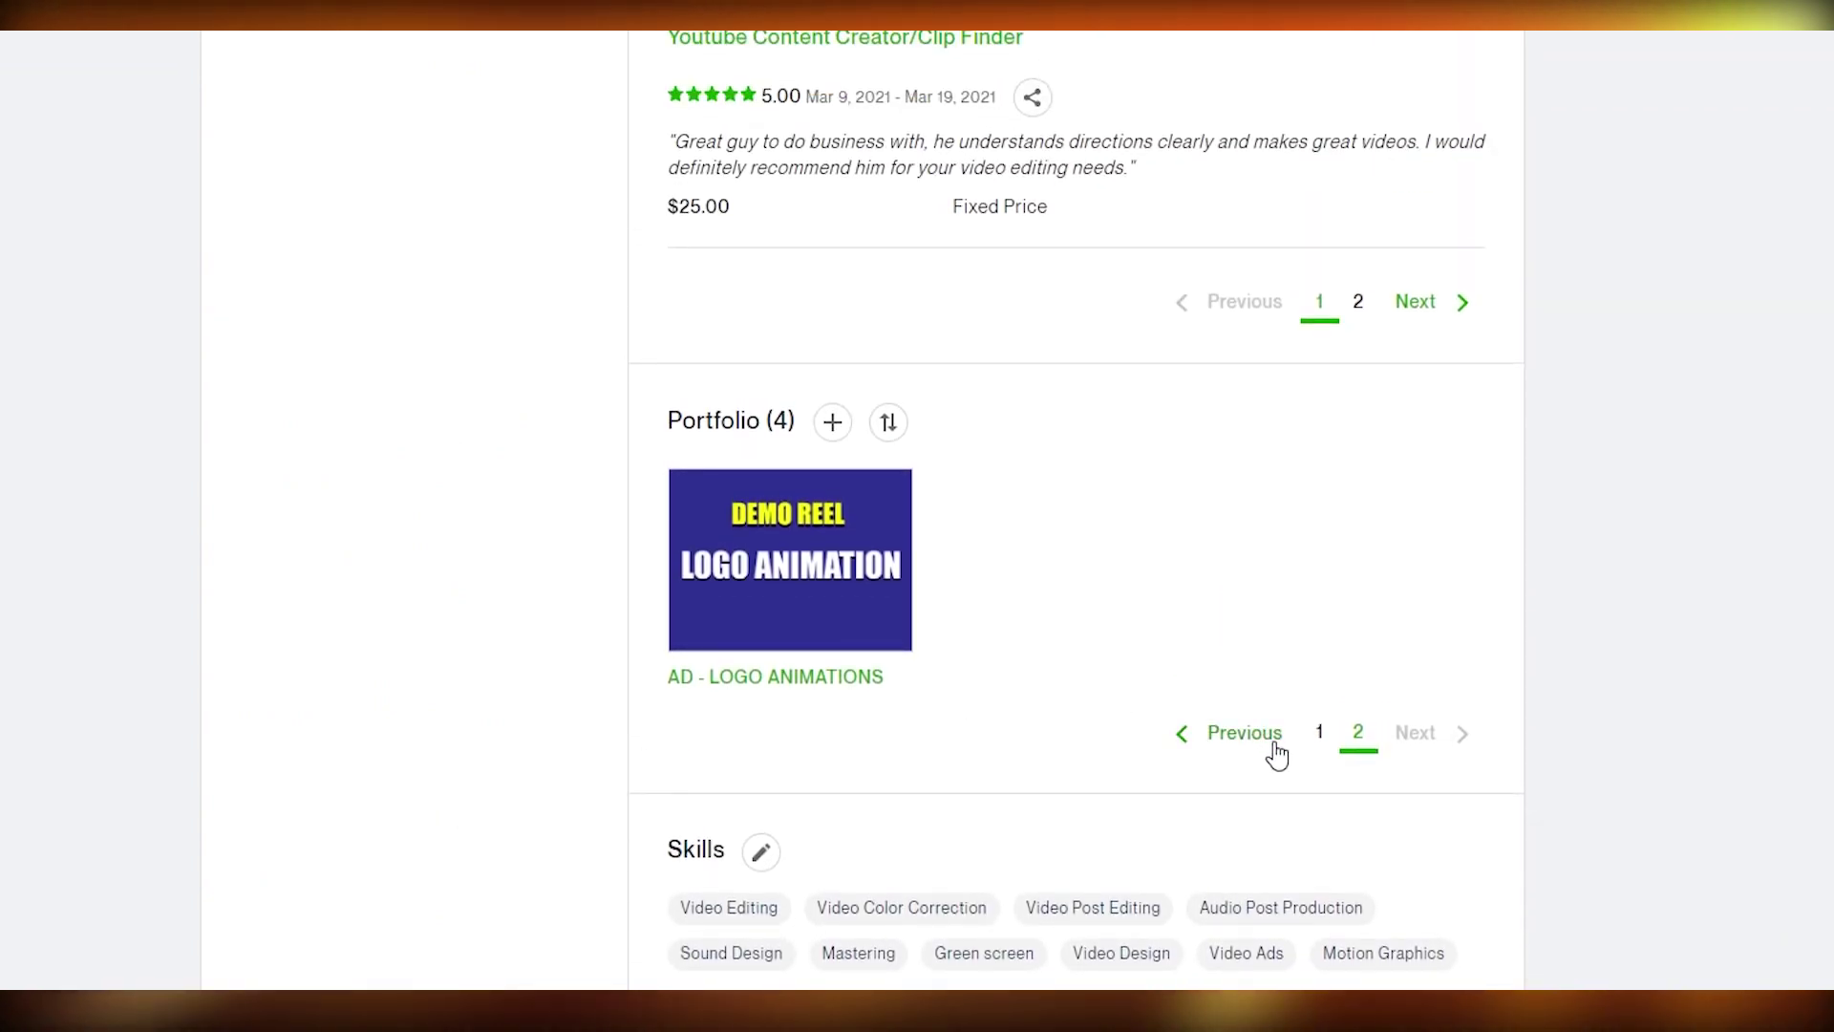
pyautogui.click(1319, 733)
pyautogui.scroll(2, 1051, 669)
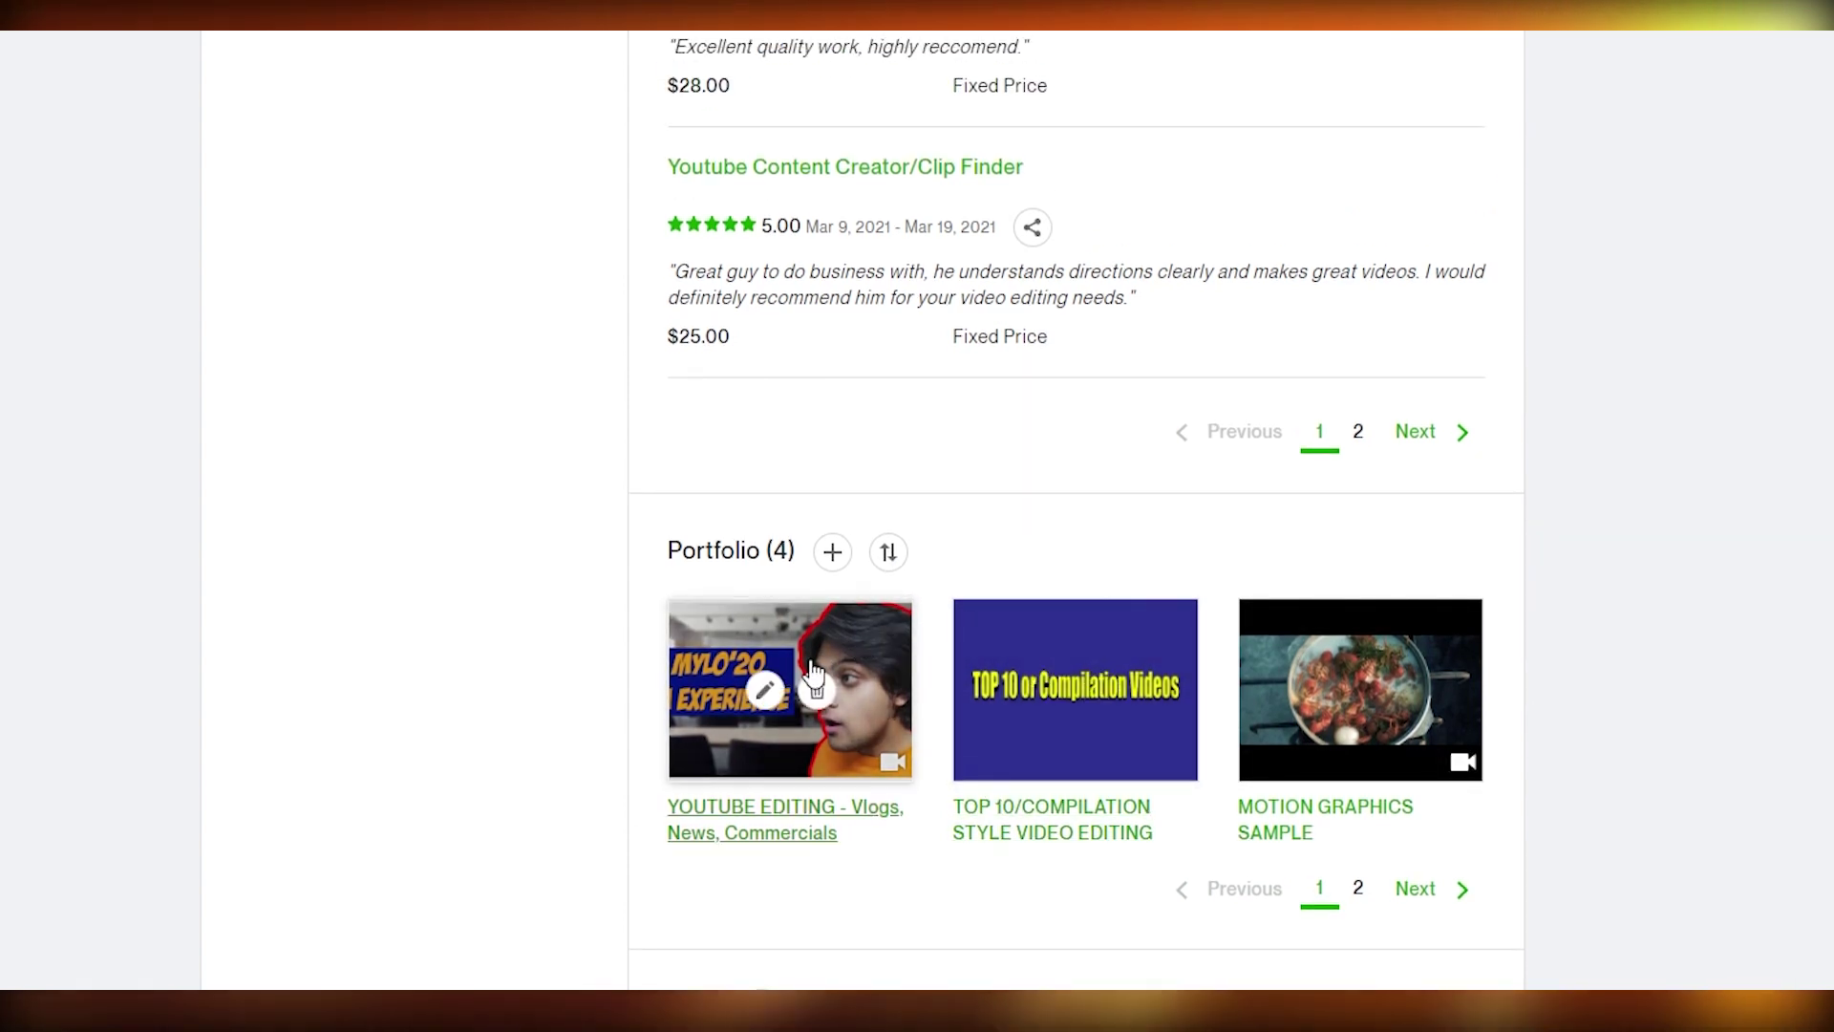
# Examine the sample videos in the Portfolio section and the item count in its heading
pyautogui.moveTo(1054, 659)
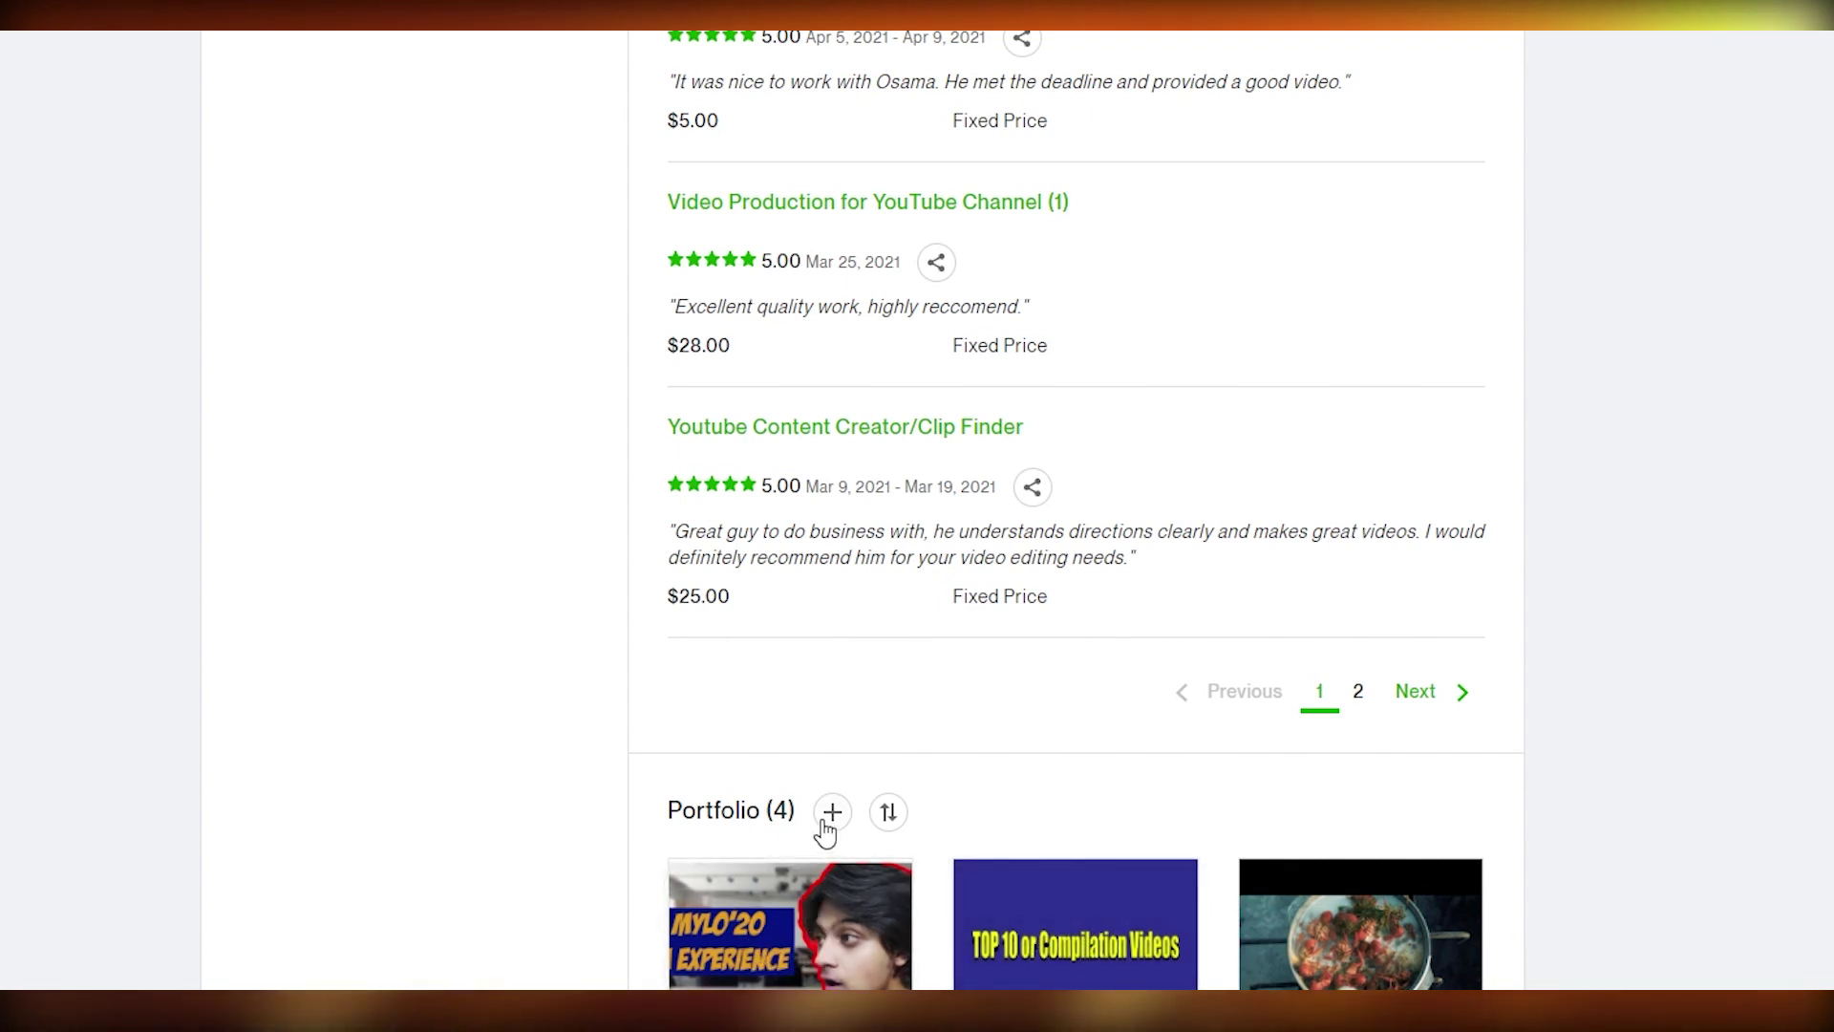
pyautogui.scroll(-4, 1333, 946)
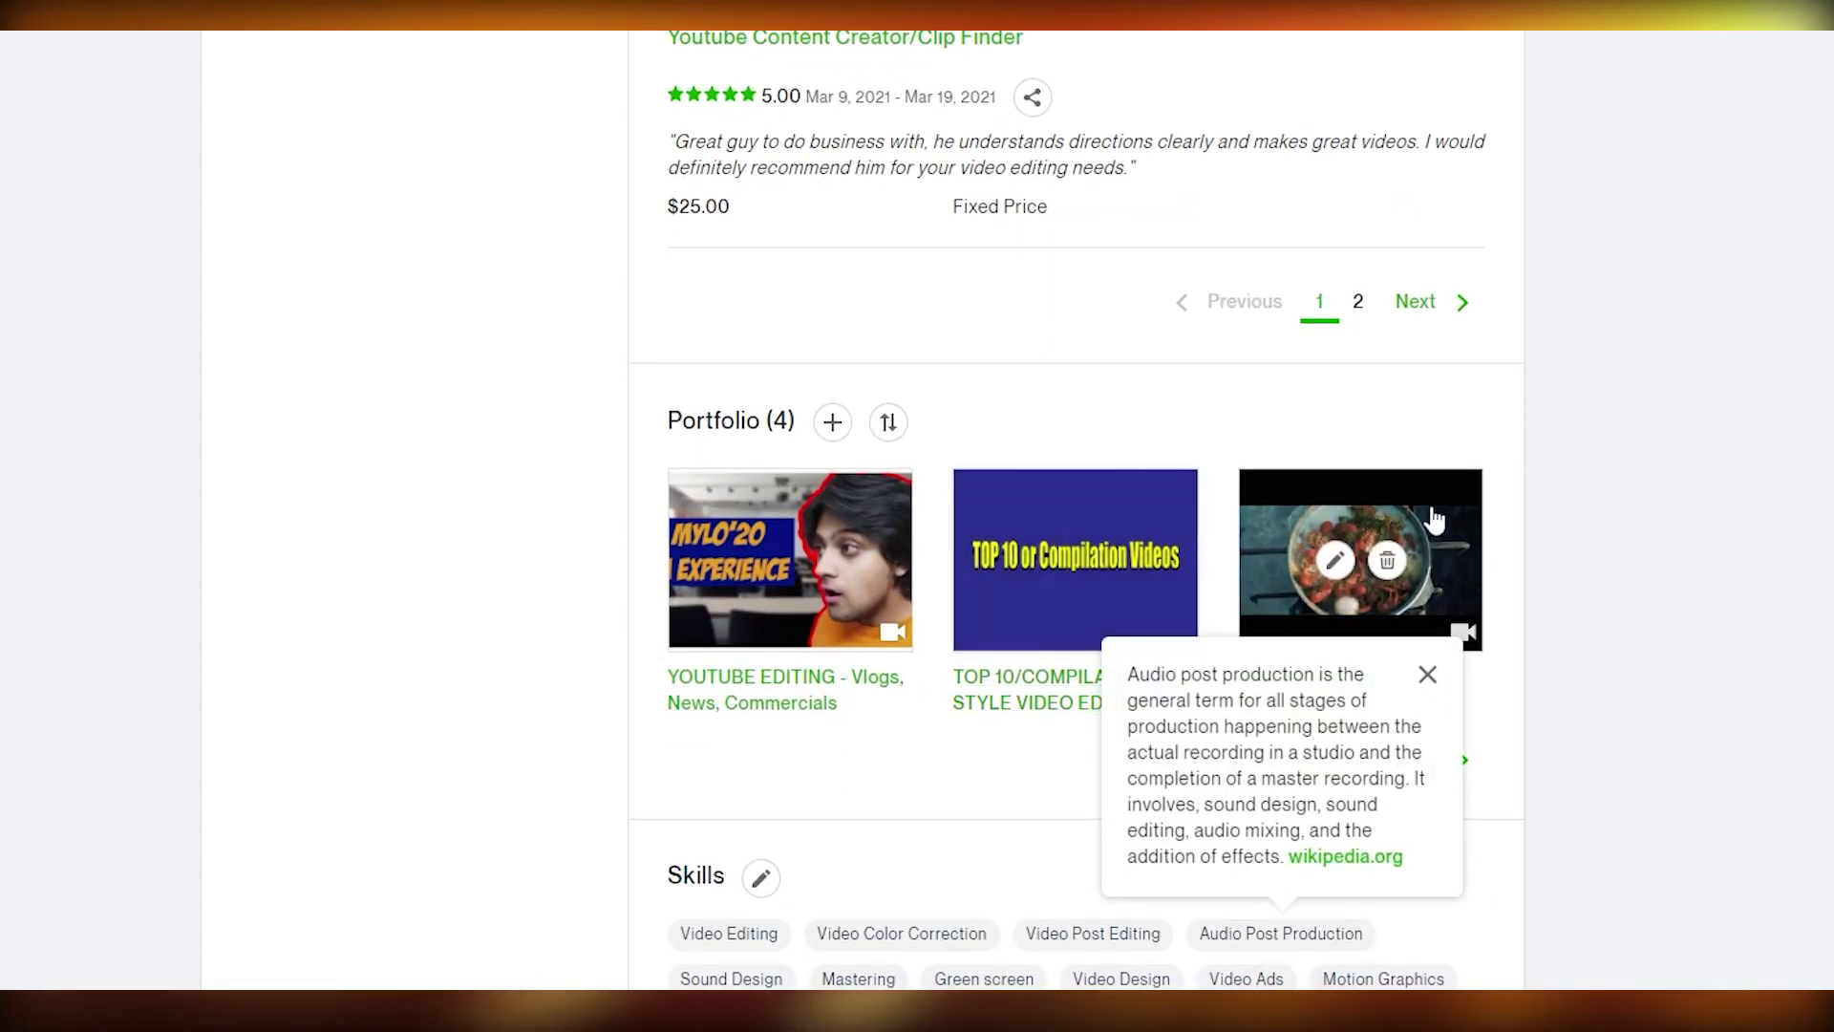
pyautogui.scroll(1, 1003, 950)
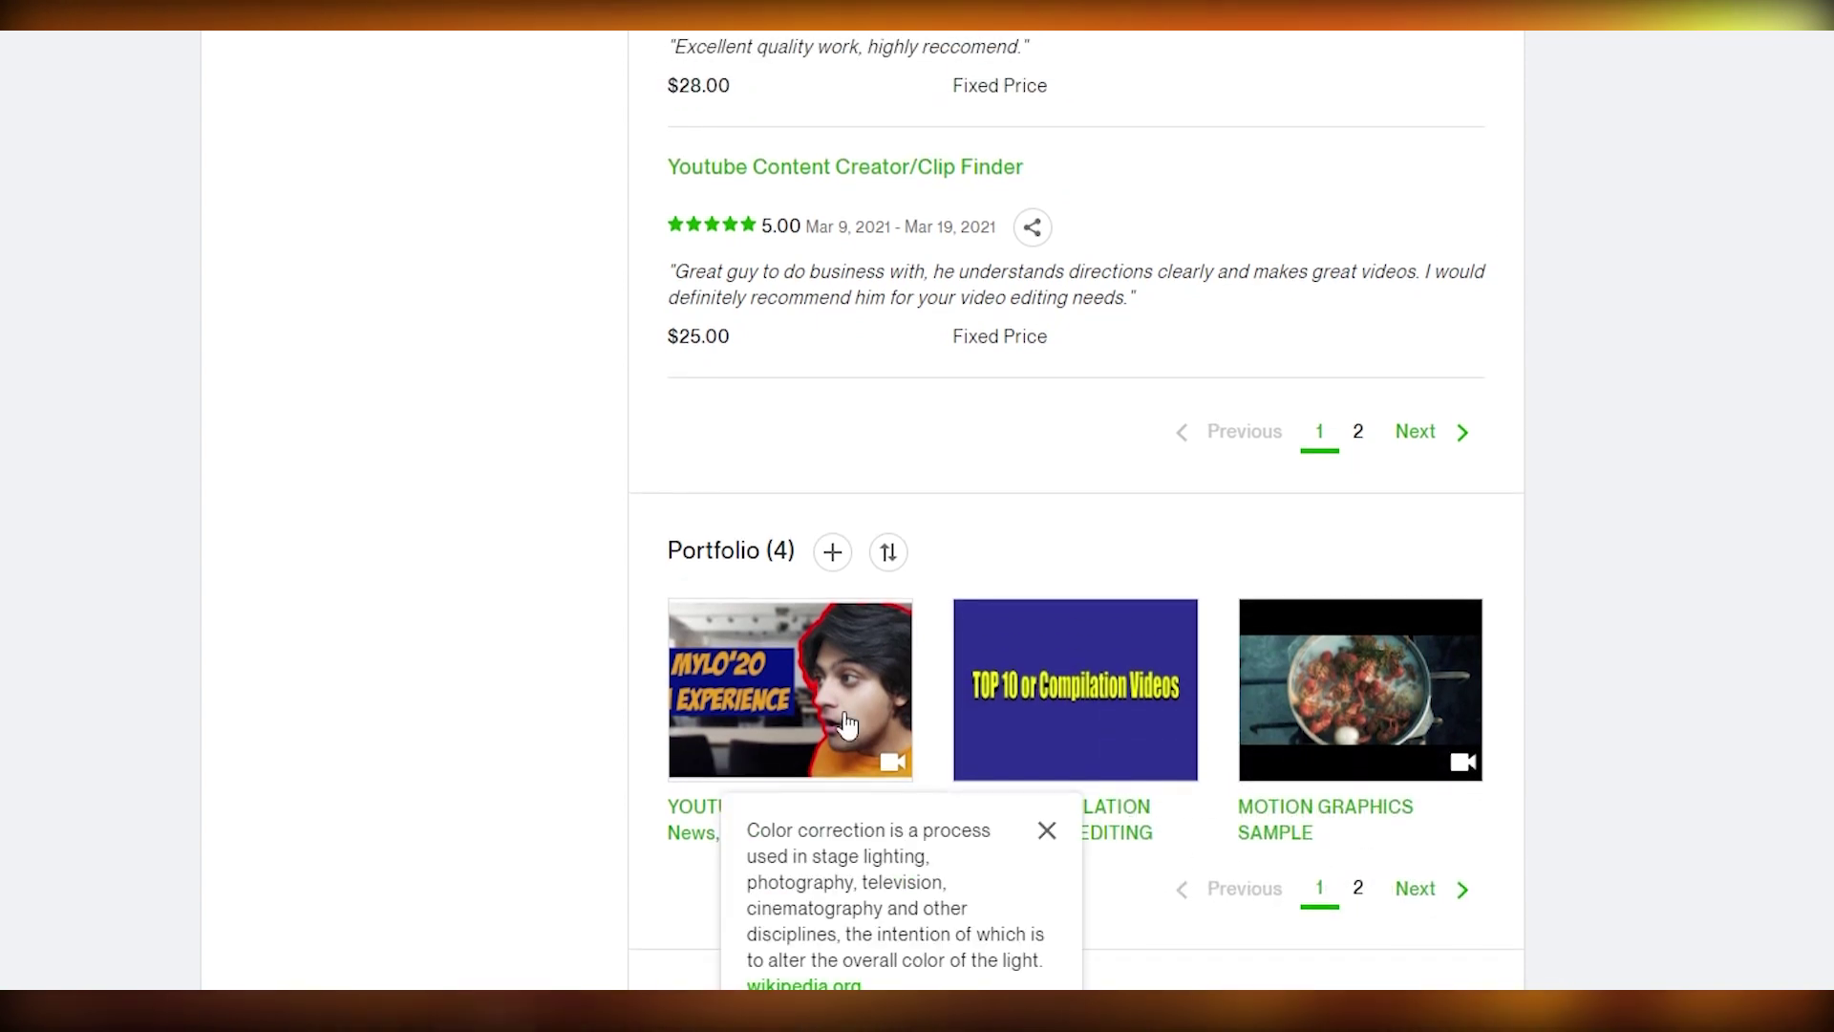
pyautogui.click(781, 556)
pyautogui.doubleClick(781, 555)
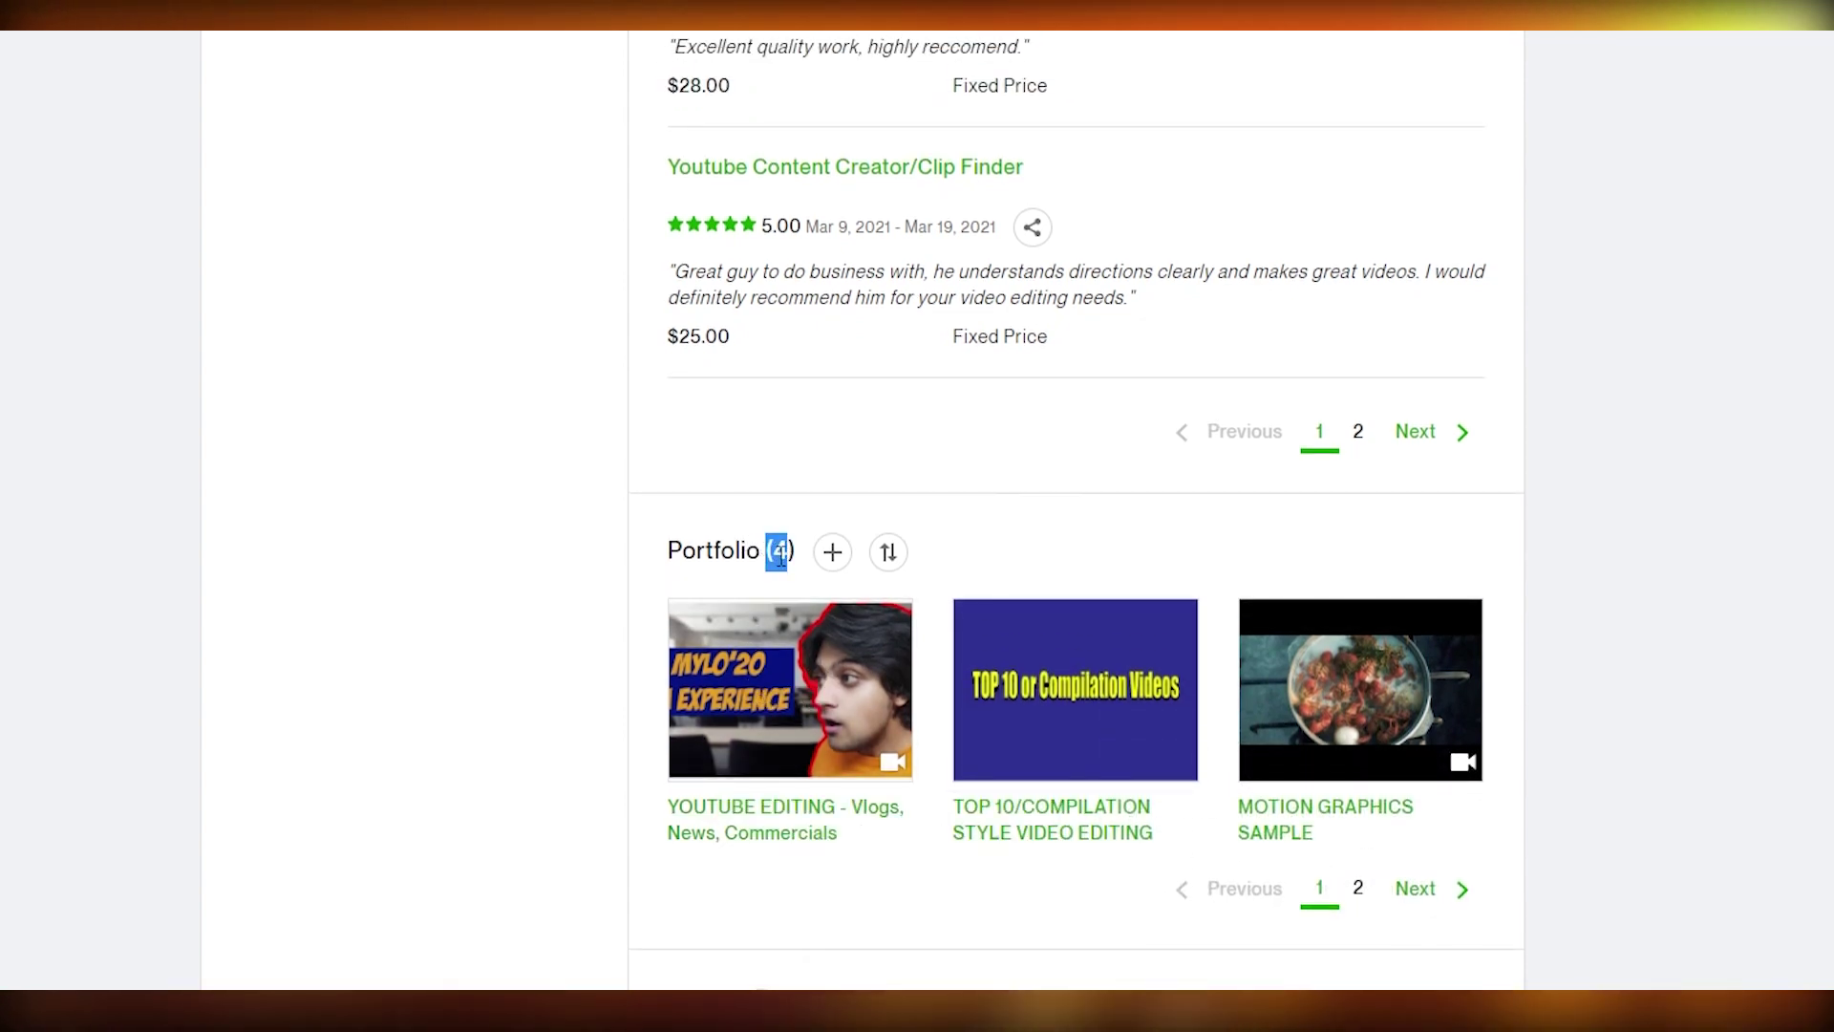
pyautogui.click(782, 554)
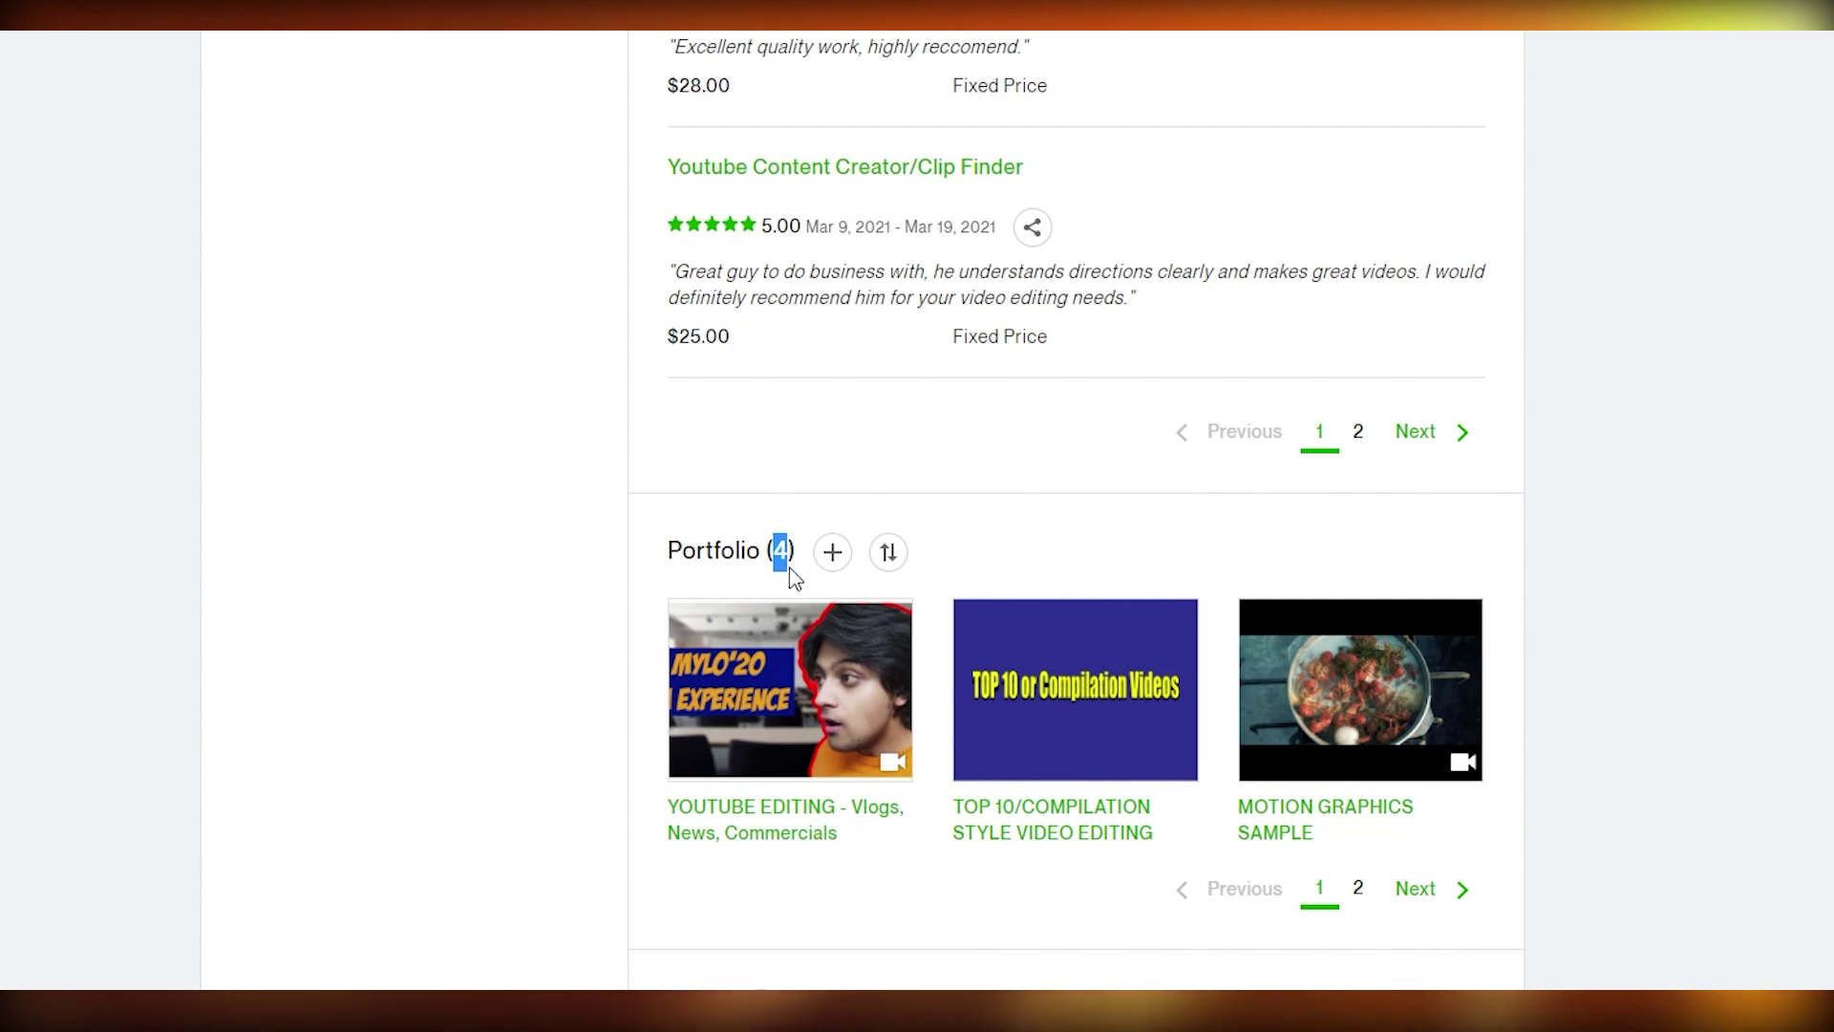
pyautogui.click(1224, 560)
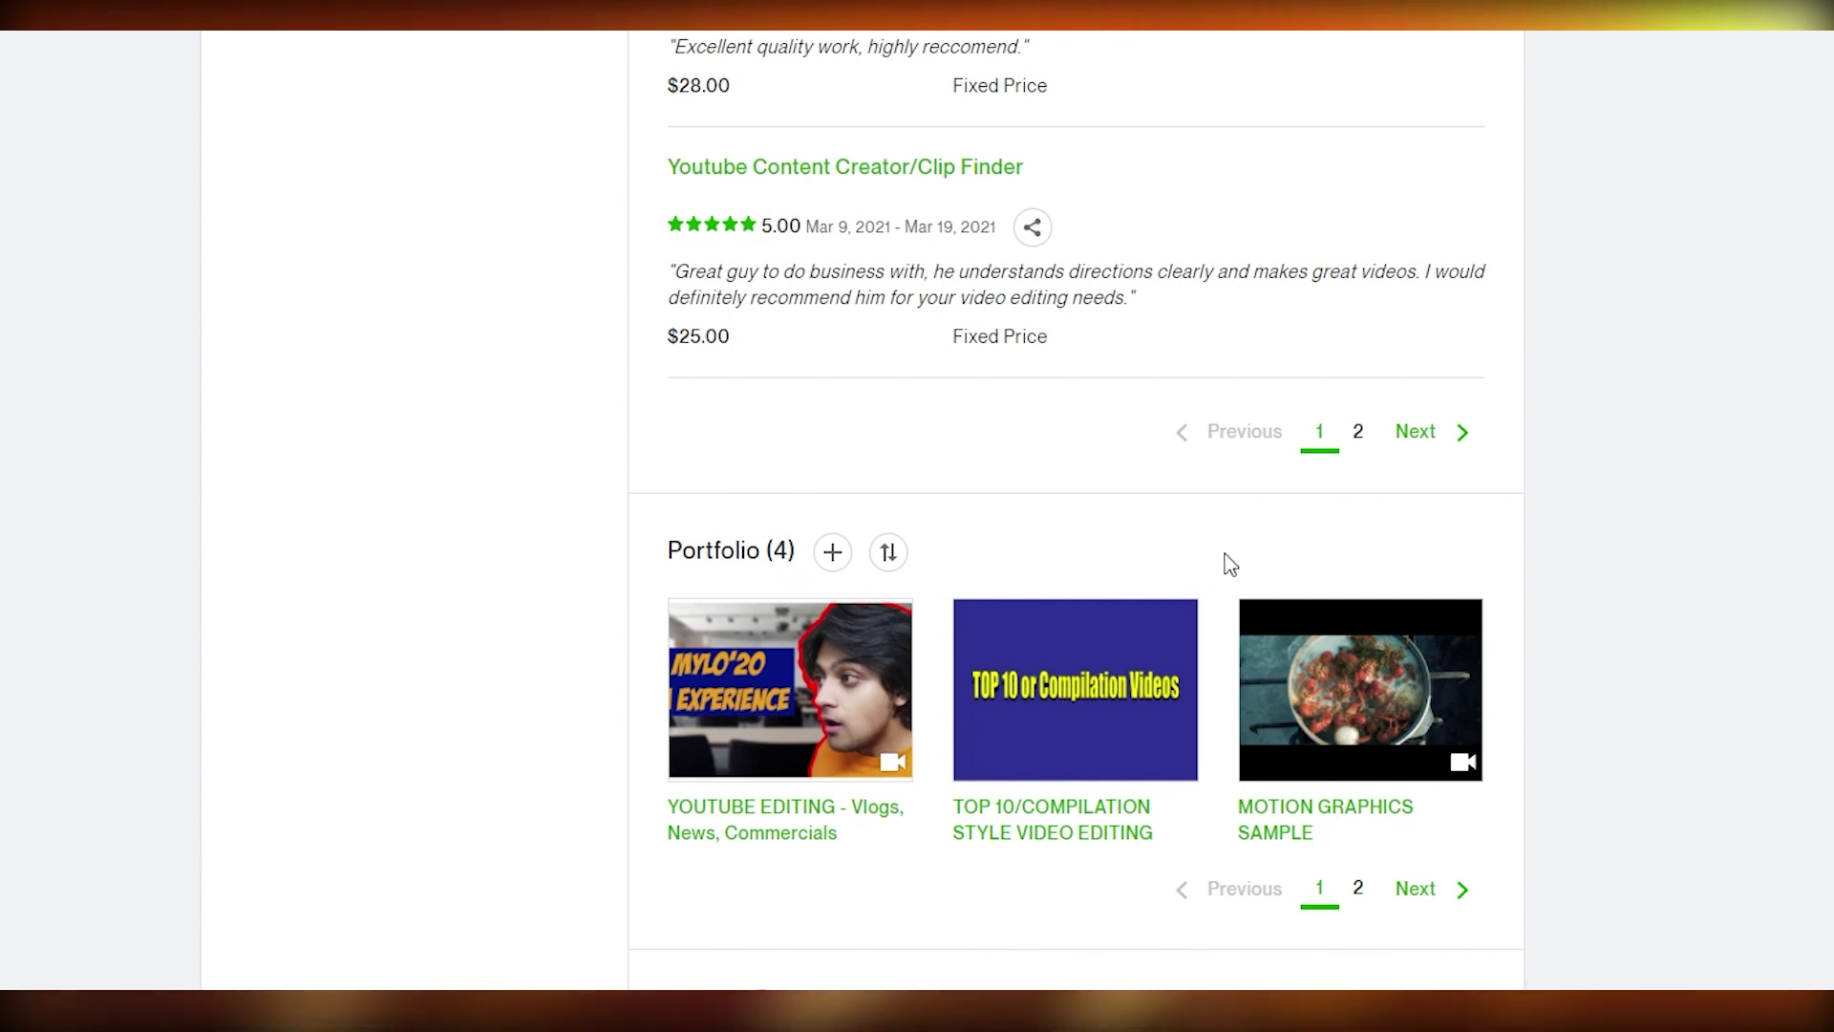
pyautogui.doubleClick(778, 549)
pyautogui.click(1538, 587)
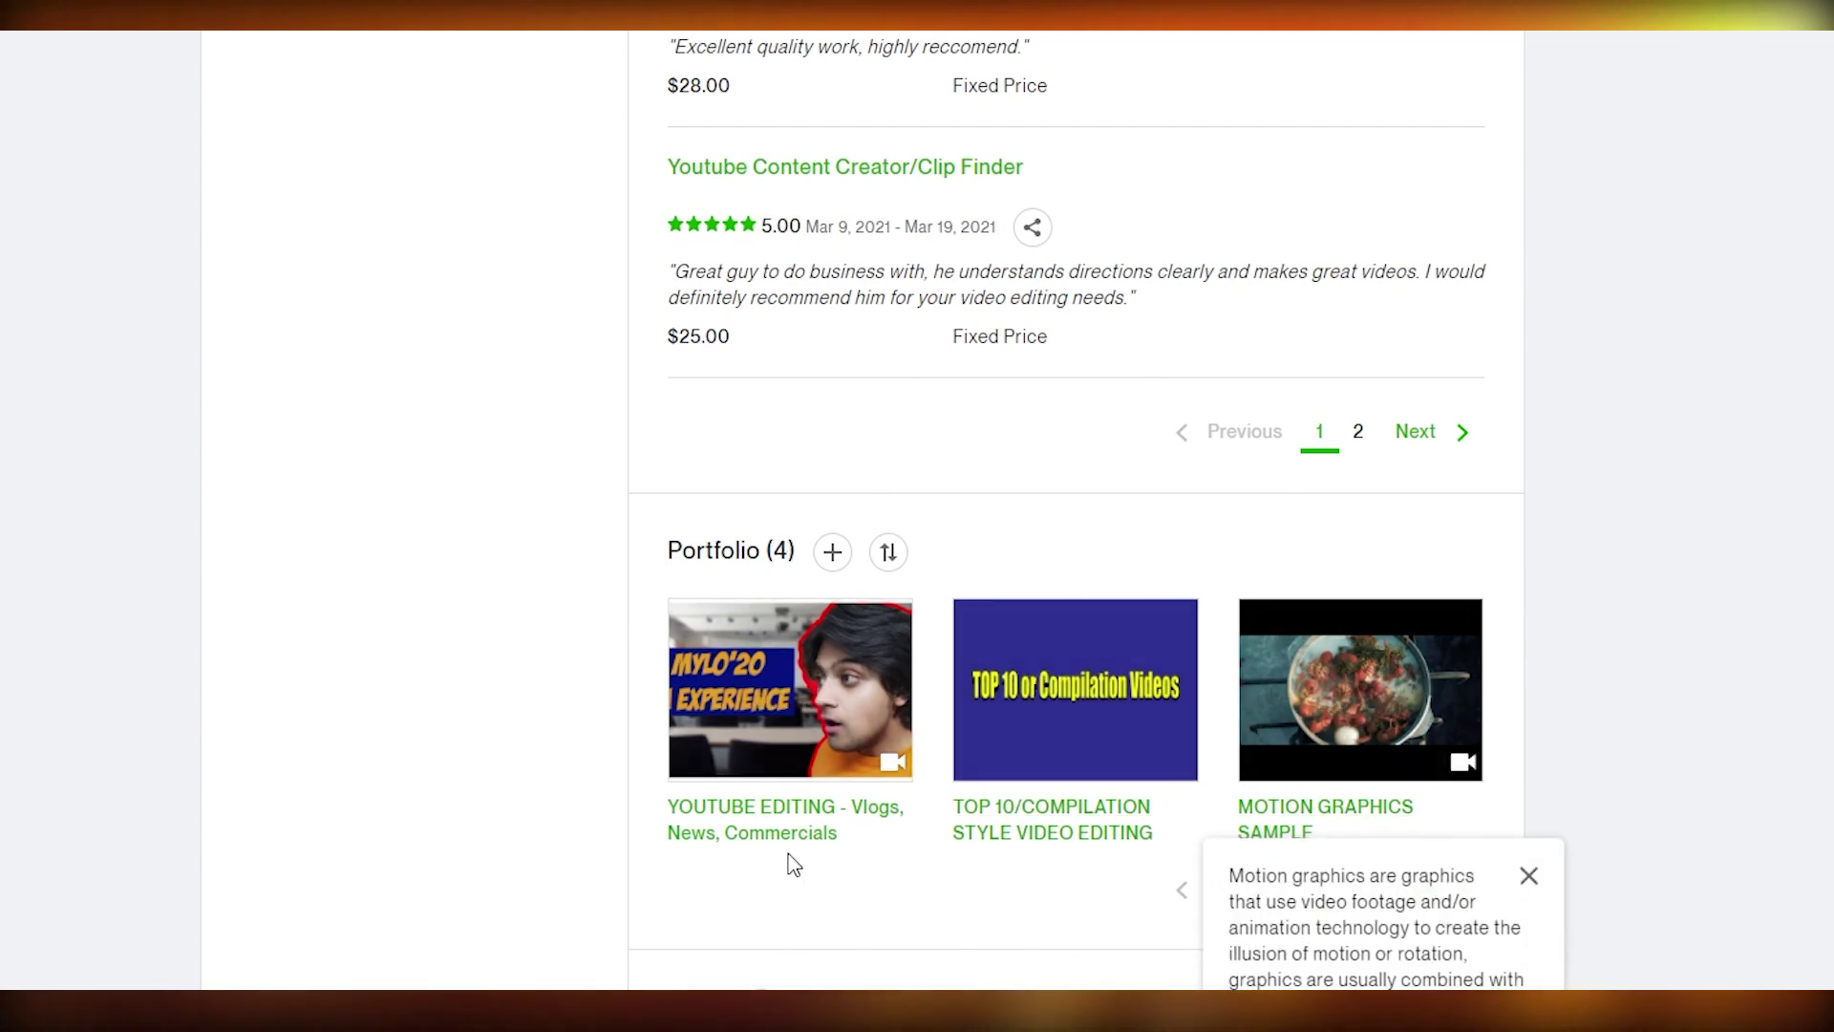
pyautogui.moveTo(1134, 692)
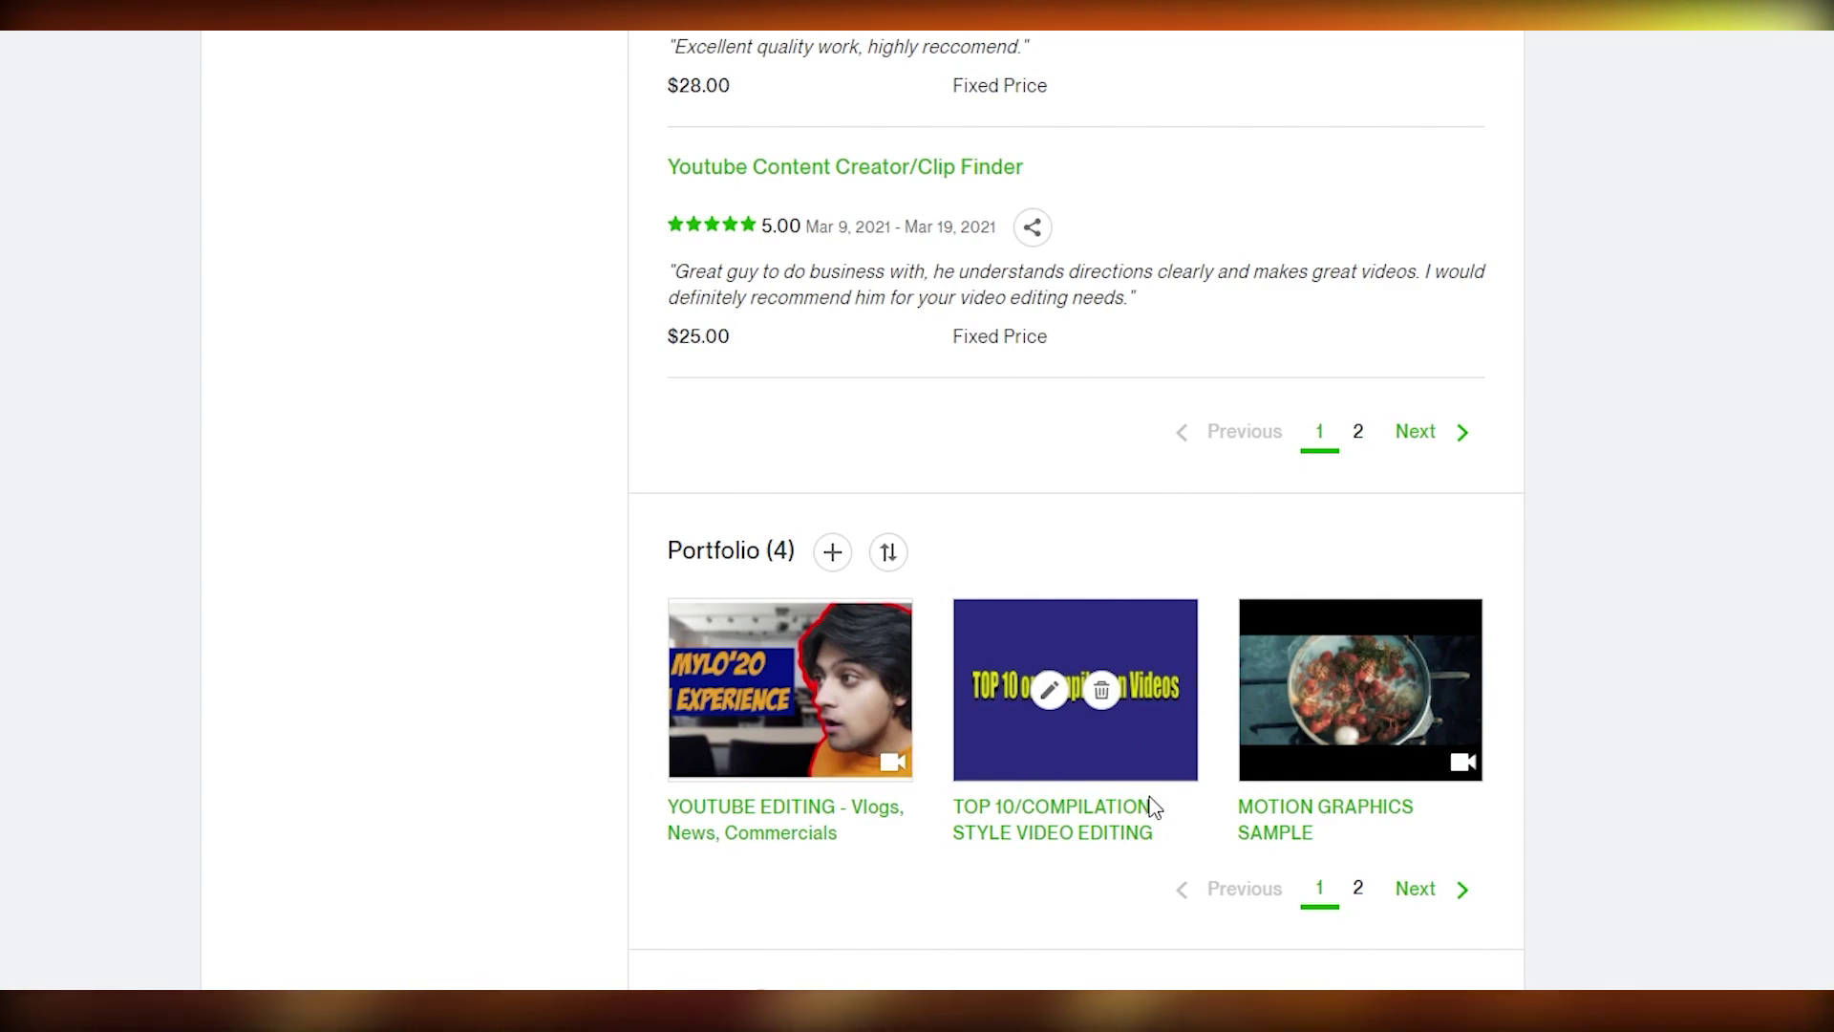
# Return to the beginning of the freelancer profile and expand the full overview description
pyautogui.scroll(15, 1151, 885)
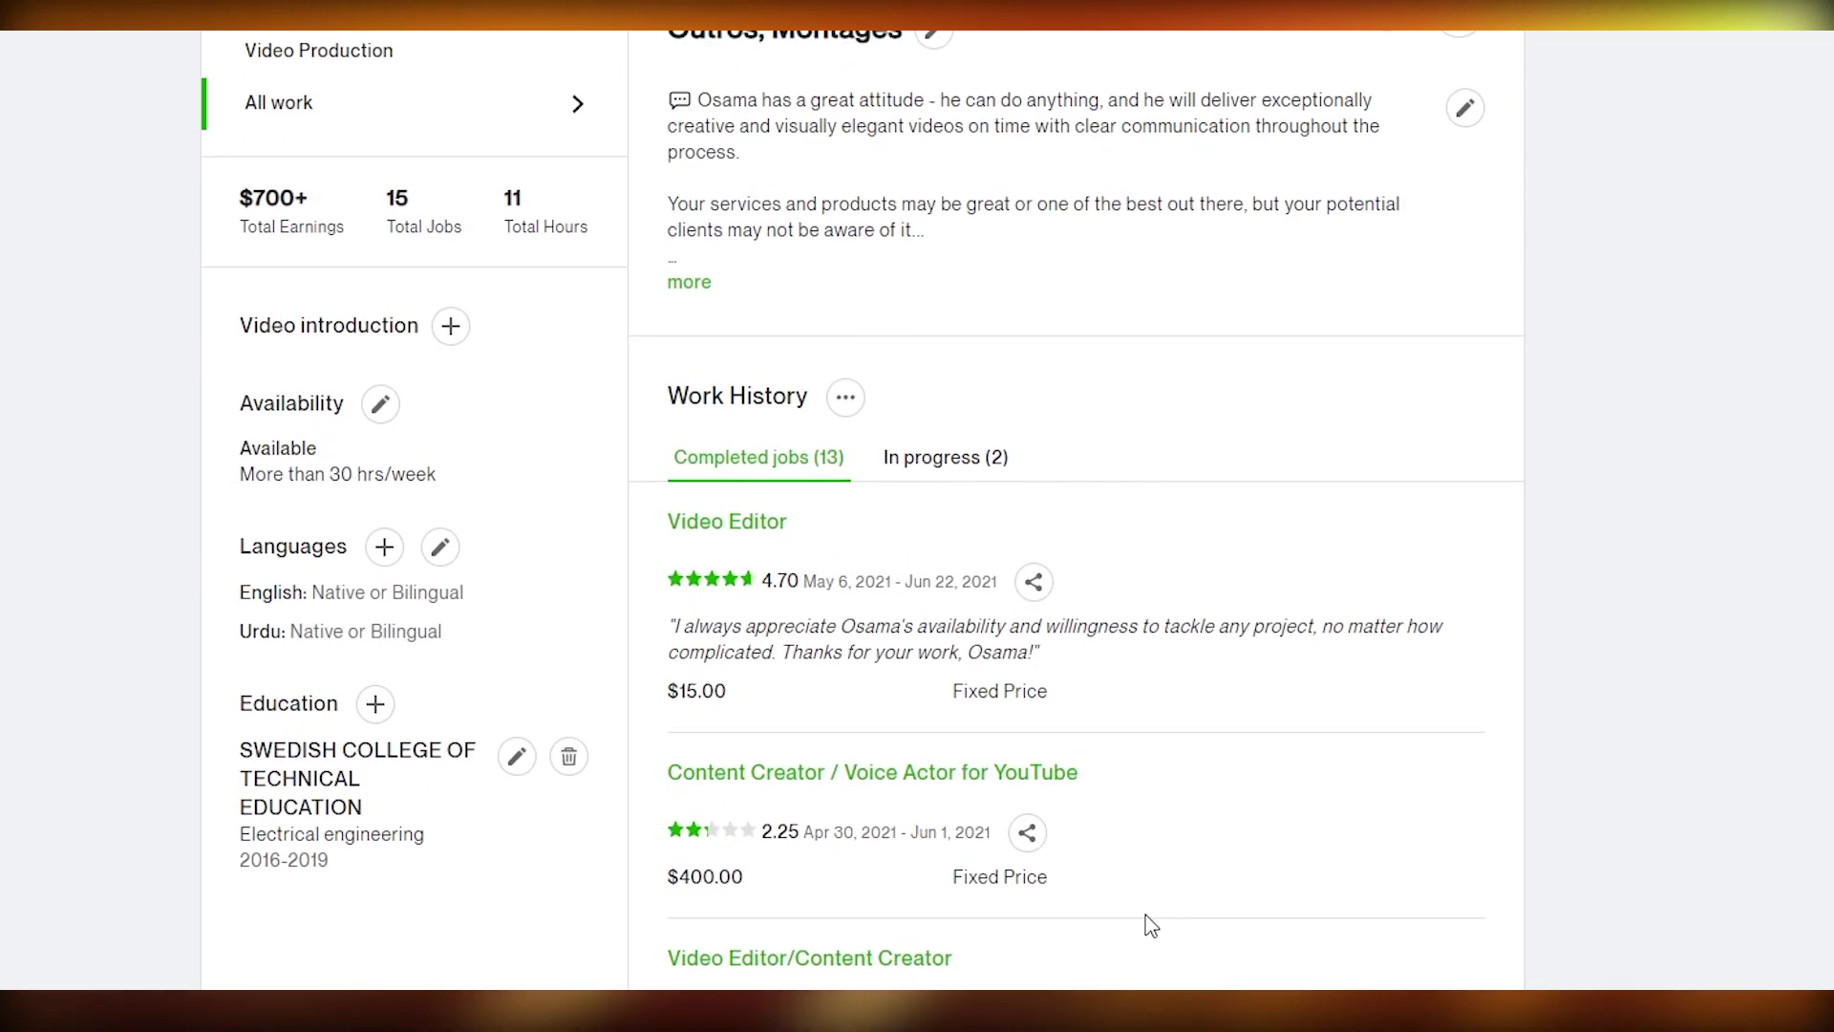
pyautogui.scroll(5, 1142, 926)
pyautogui.scroll(-5, 1118, 867)
pyautogui.scroll(4, 1200, 684)
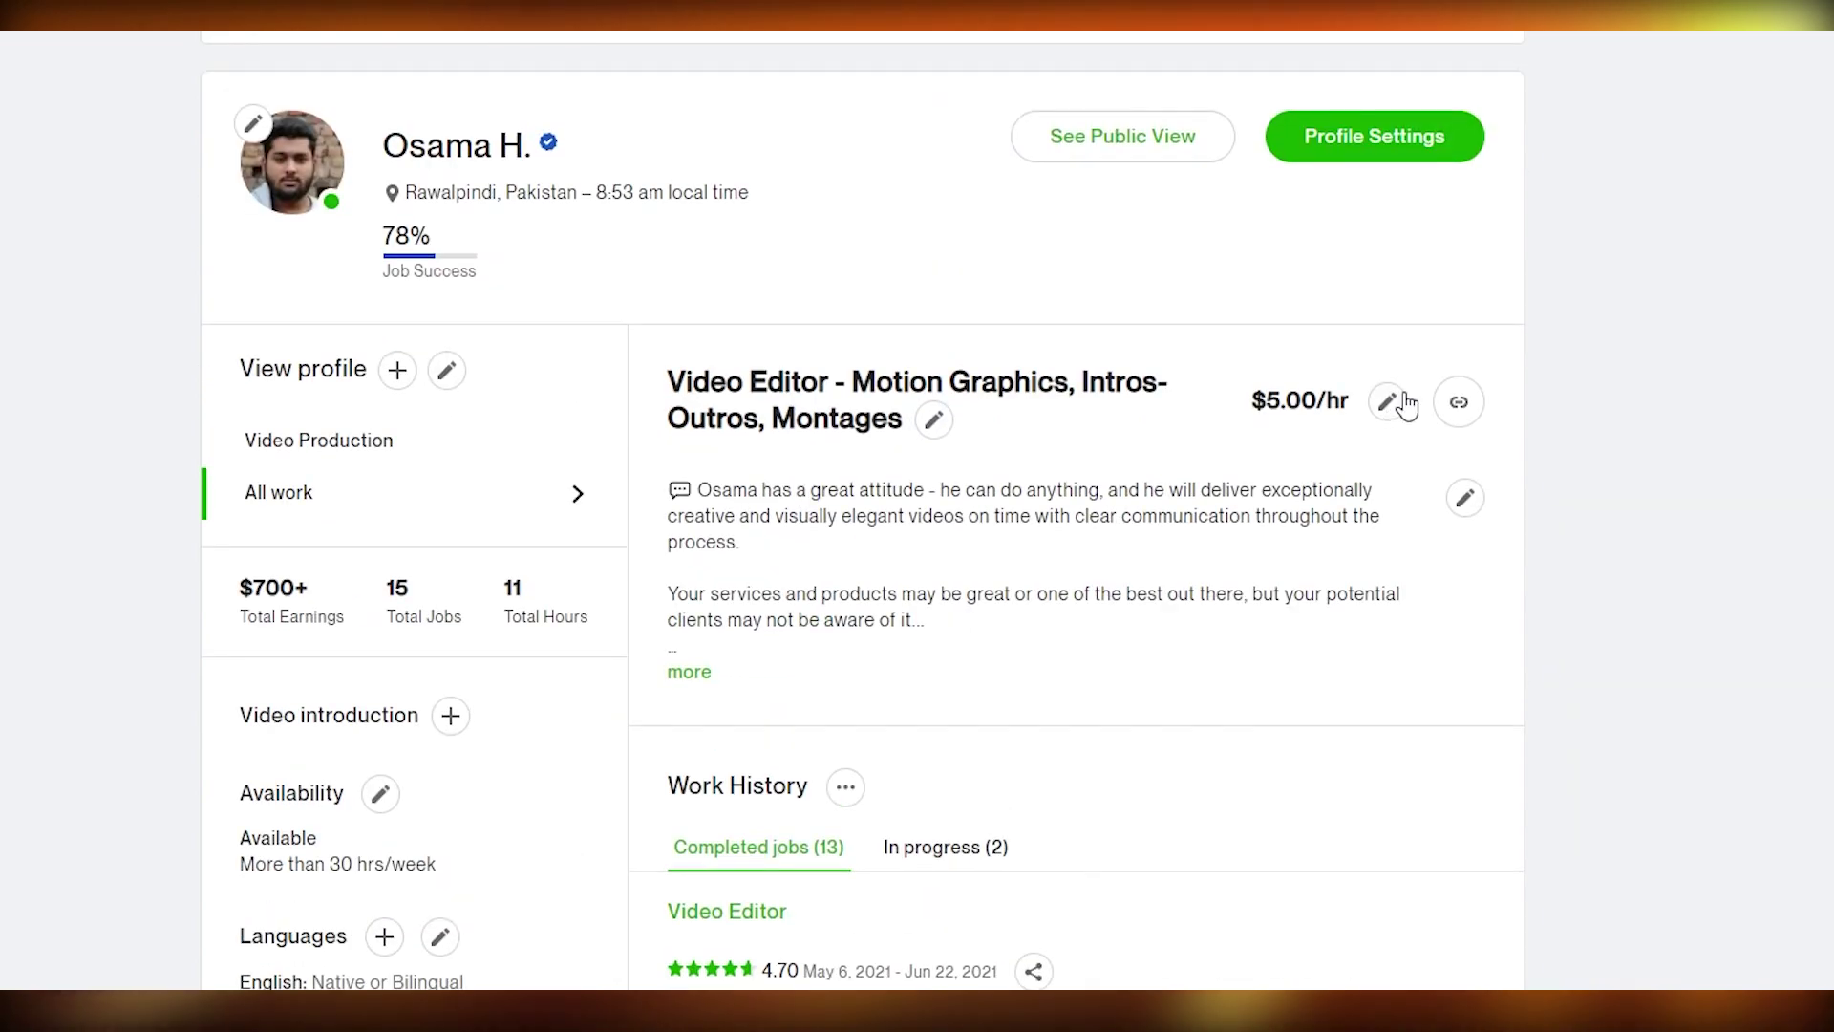
pyautogui.click(689, 671)
# Read the expanded overview, including the offered video styles, the benefits and the closing contact invitation
pyautogui.scroll(-5, 1147, 593)
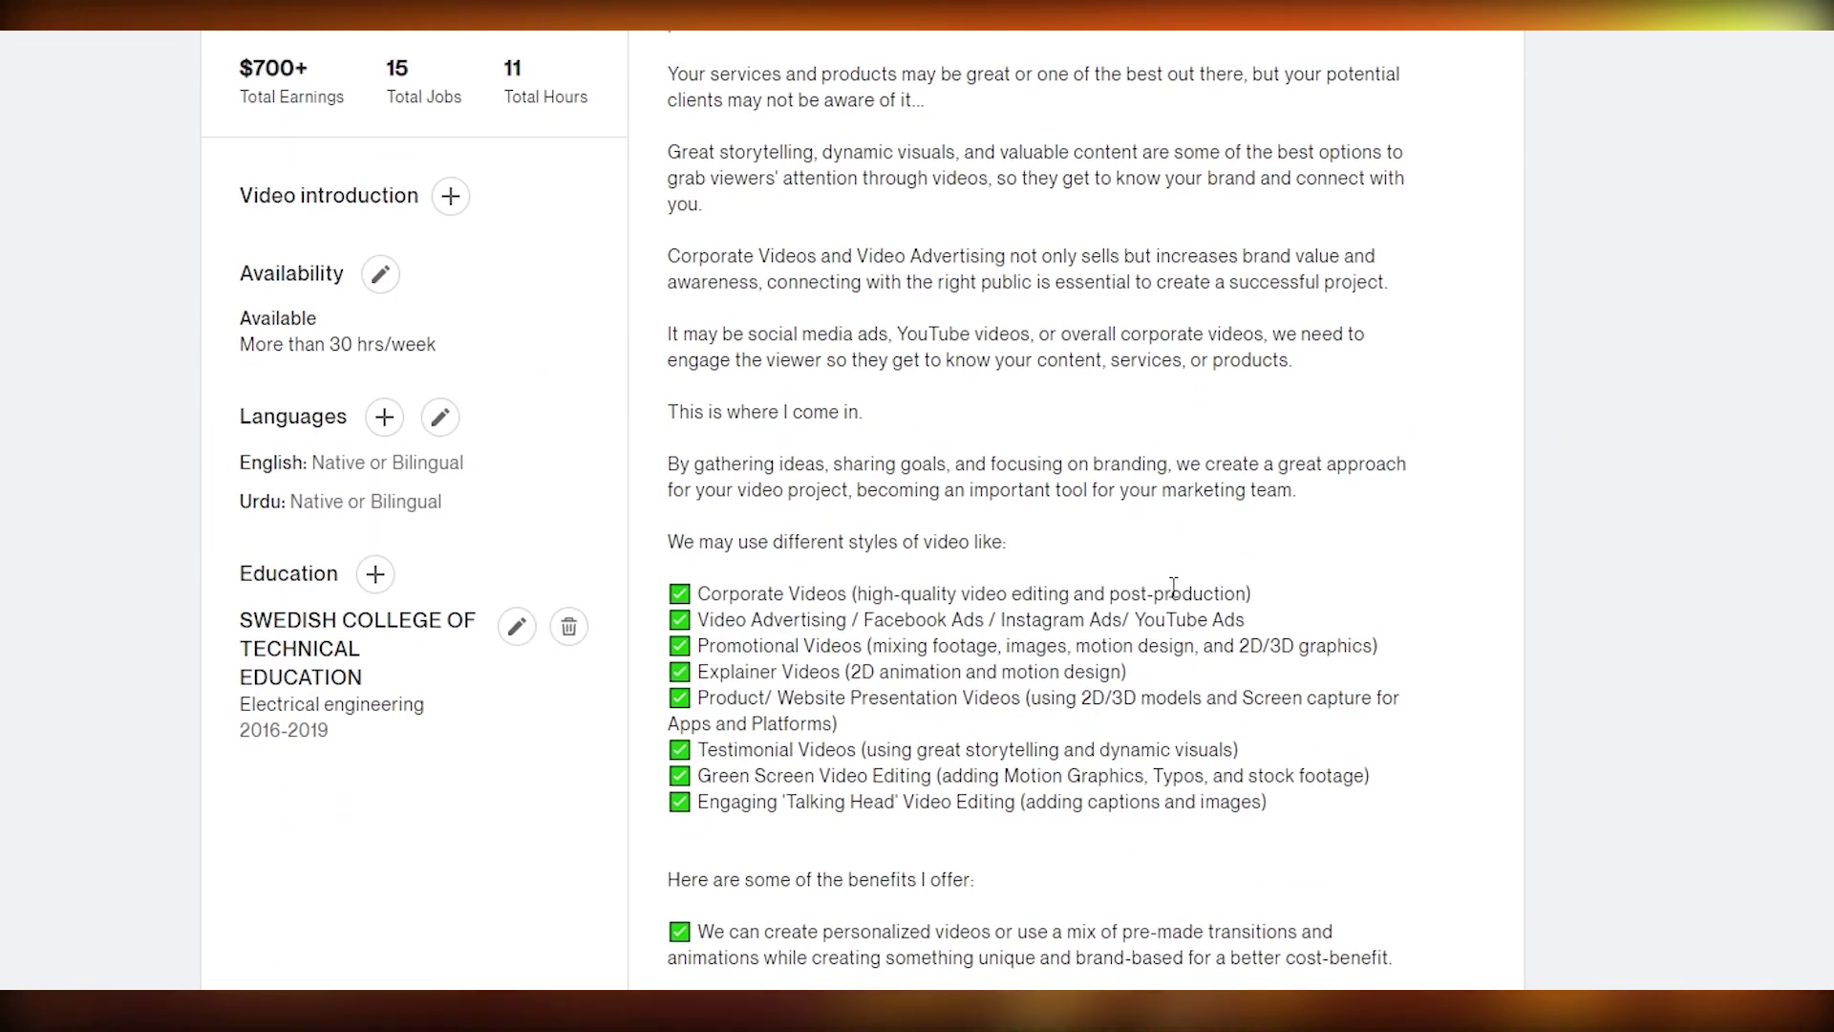
pyautogui.scroll(-1, 1153, 589)
pyautogui.scroll(-4, 1156, 597)
pyautogui.scroll(10, 994, 520)
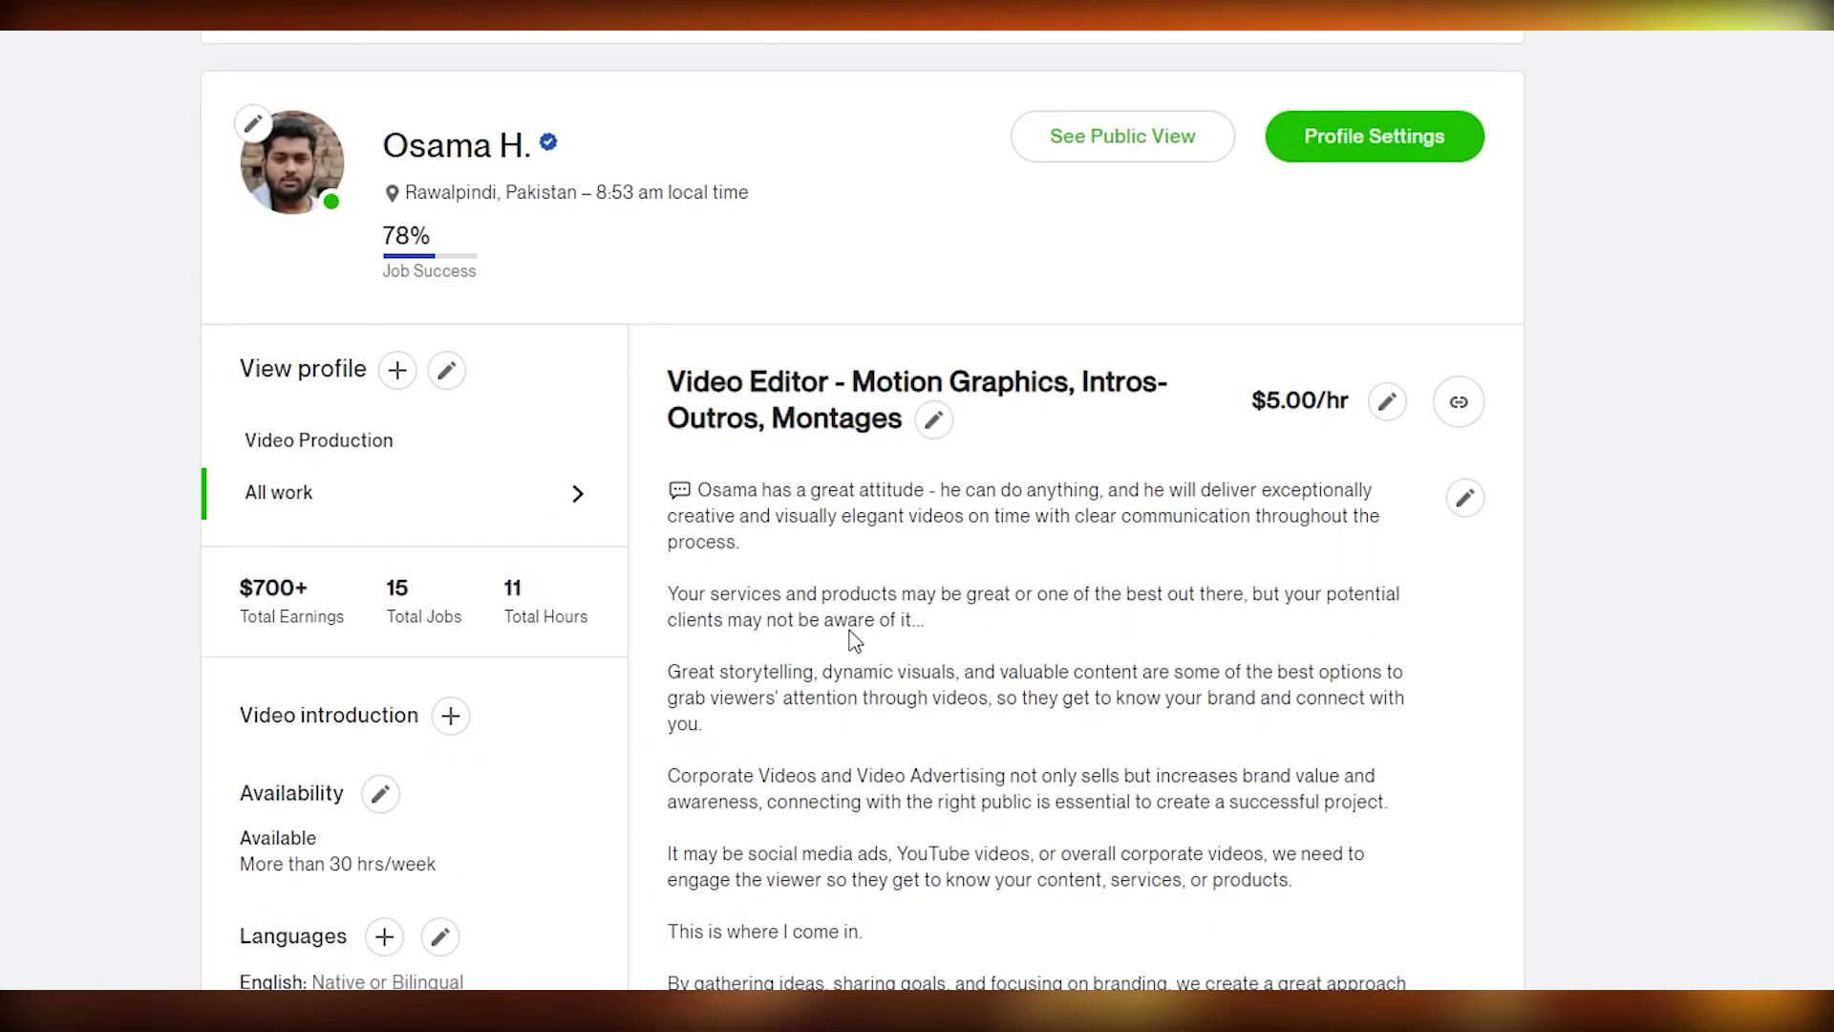
pyautogui.scroll(-3, 851, 636)
pyautogui.scroll(-4, 851, 631)
pyautogui.scroll(1, 851, 631)
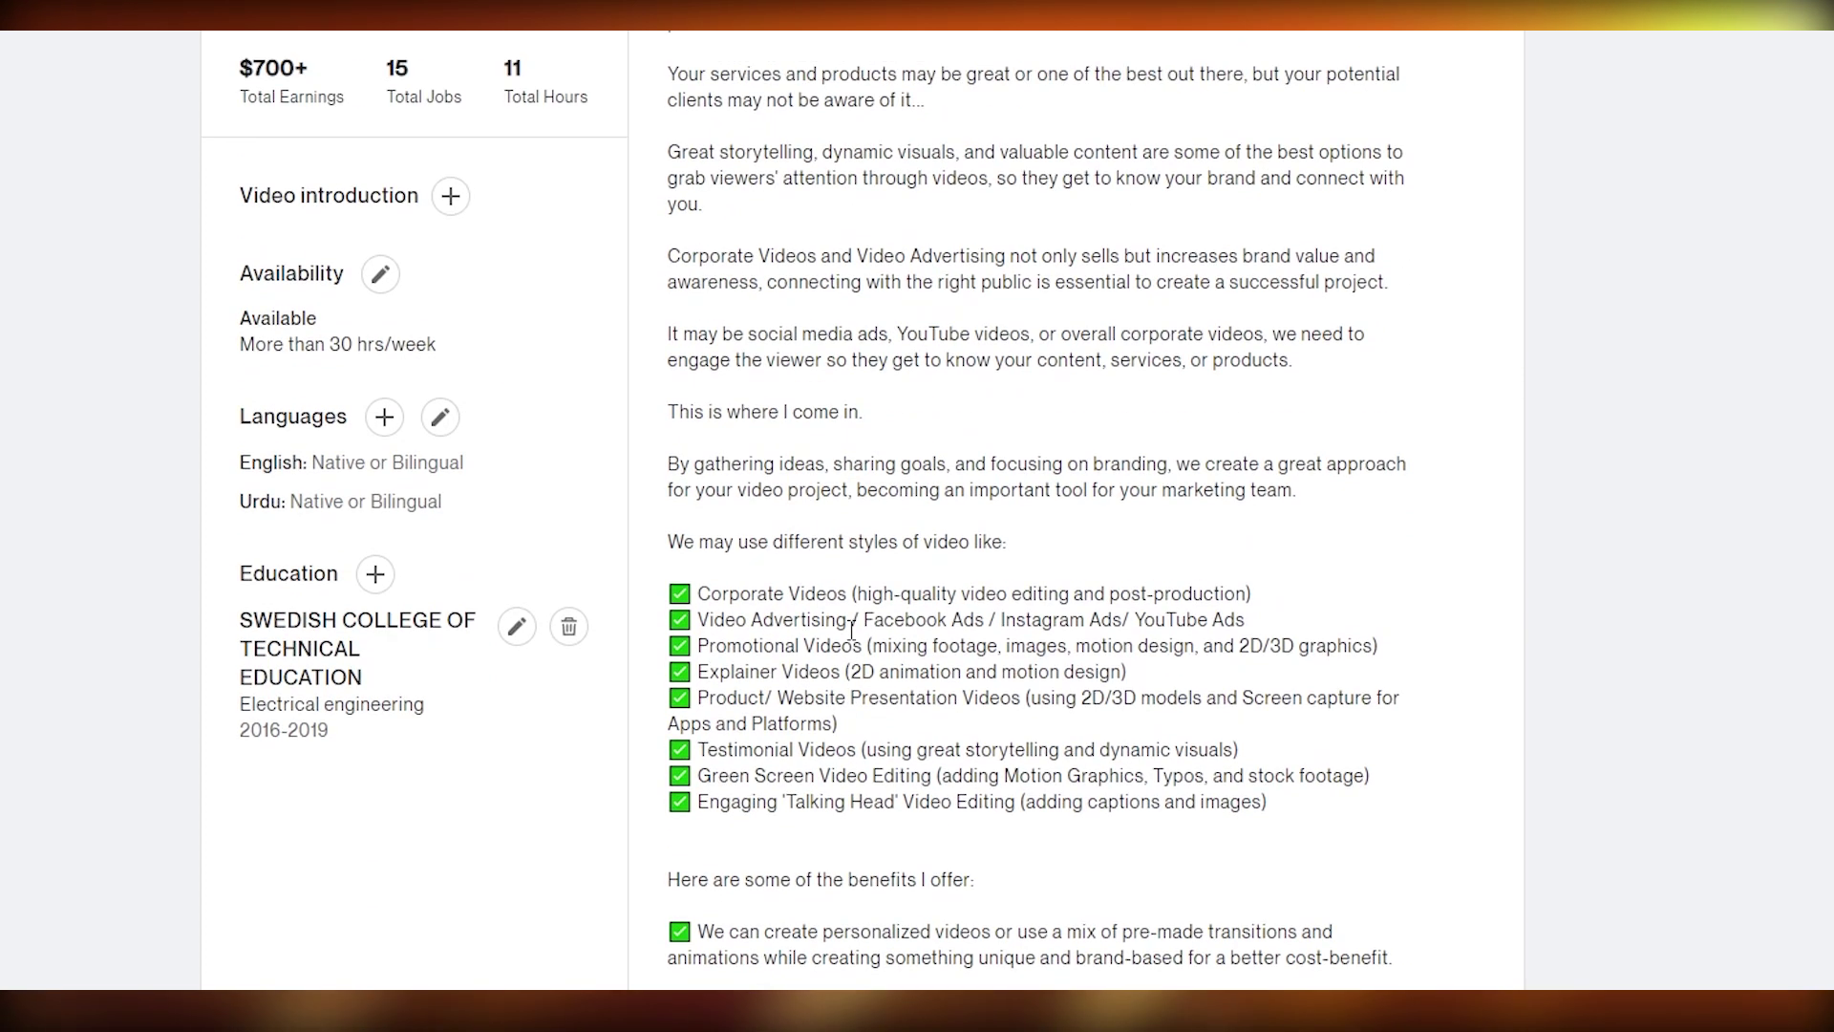
pyautogui.scroll(-6, 1098, 802)
pyautogui.scroll(3, 1096, 815)
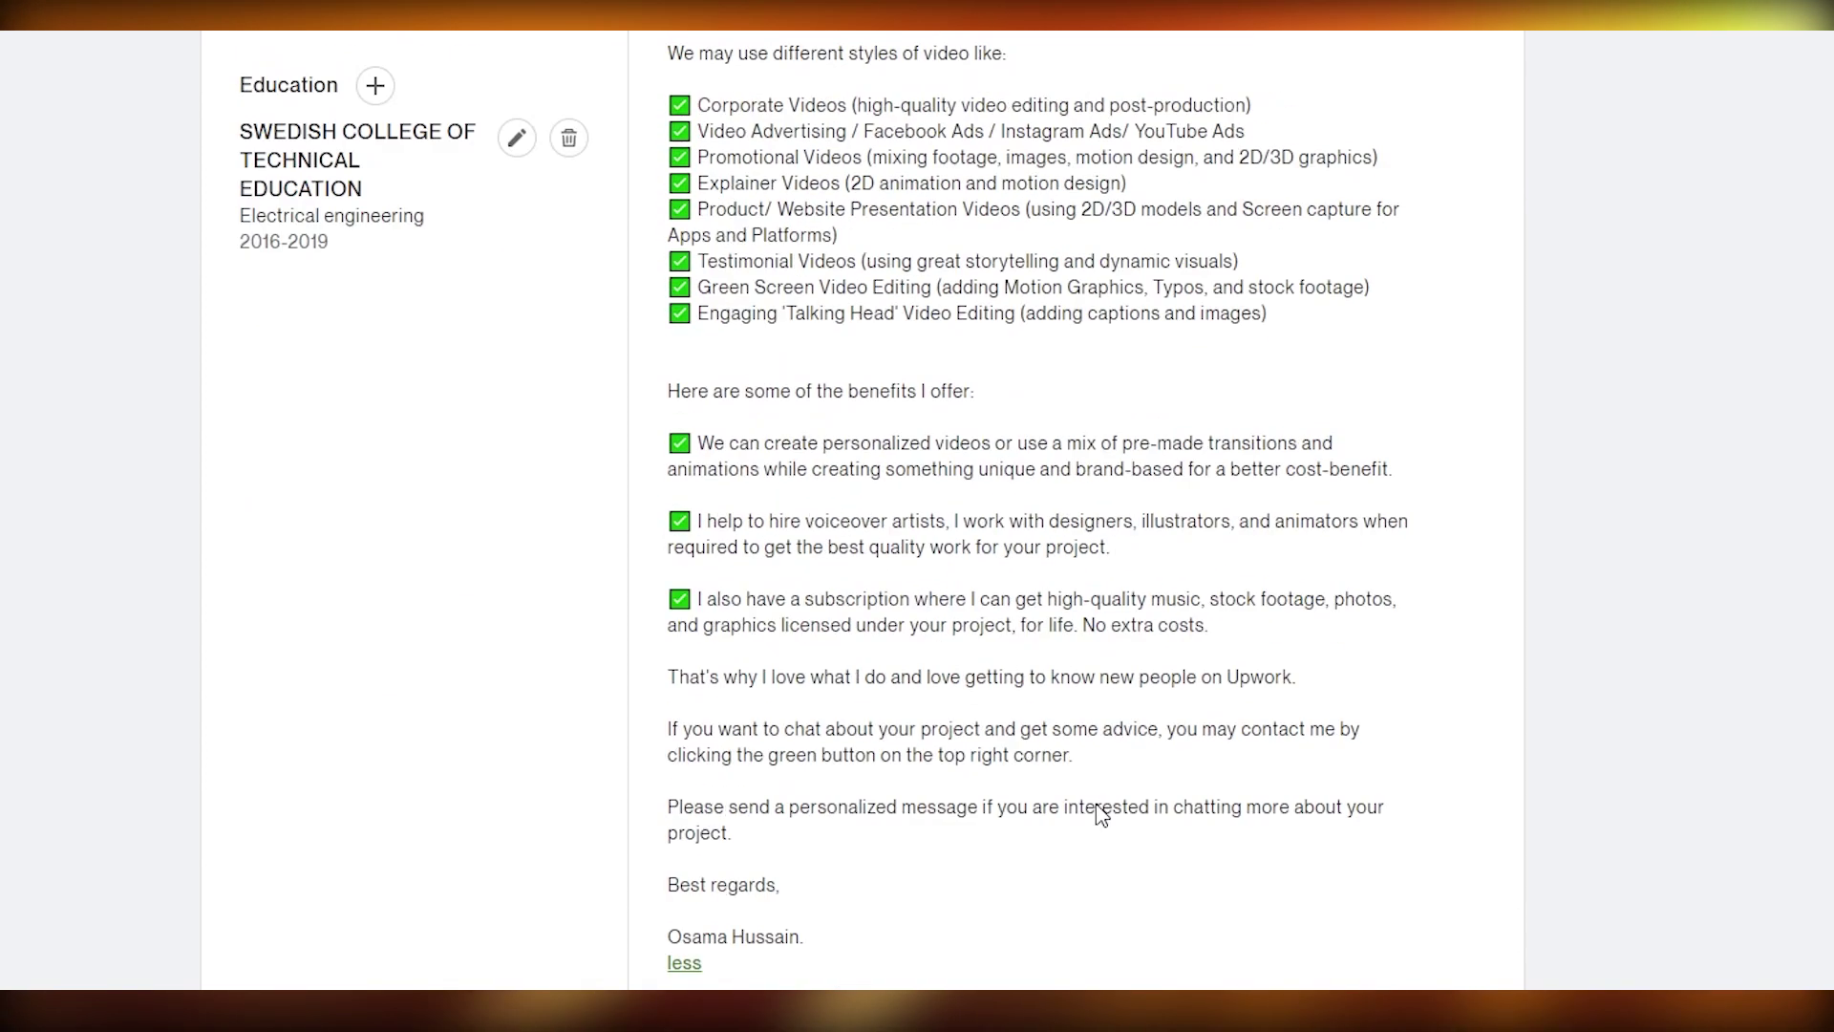
pyautogui.scroll(-3, 1097, 815)
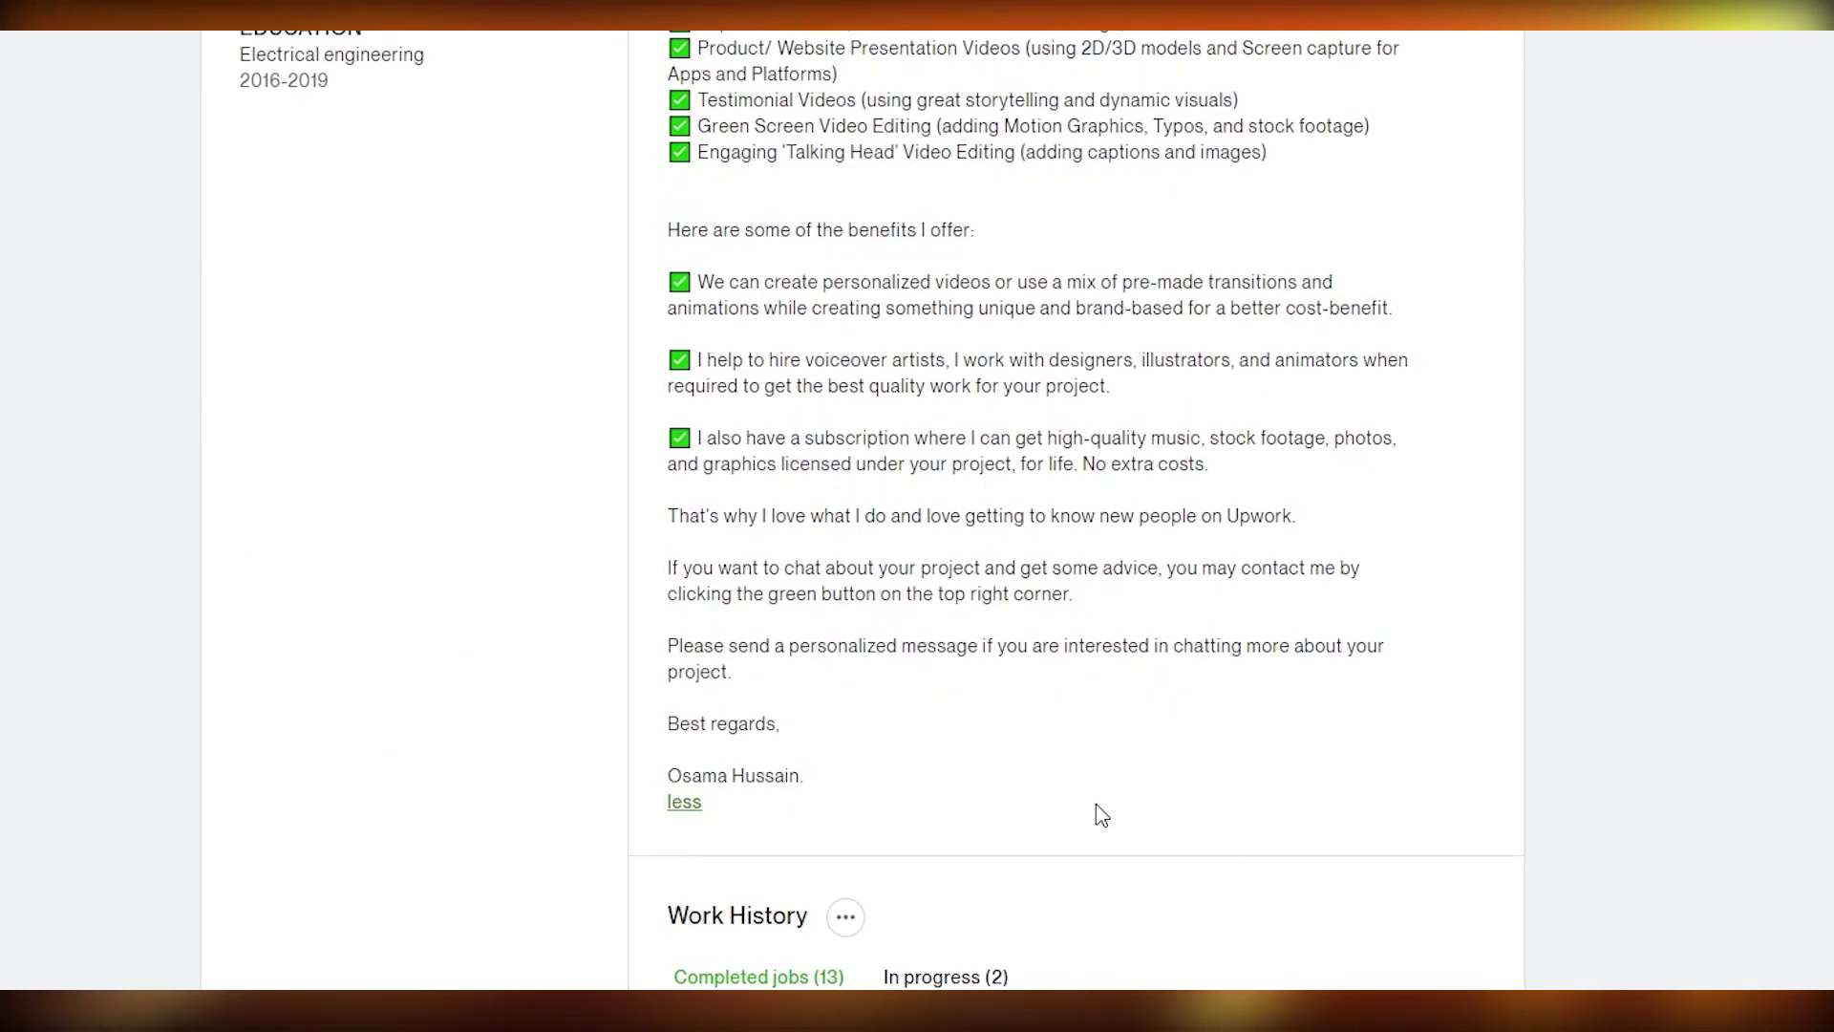
pyautogui.scroll(7, 1096, 804)
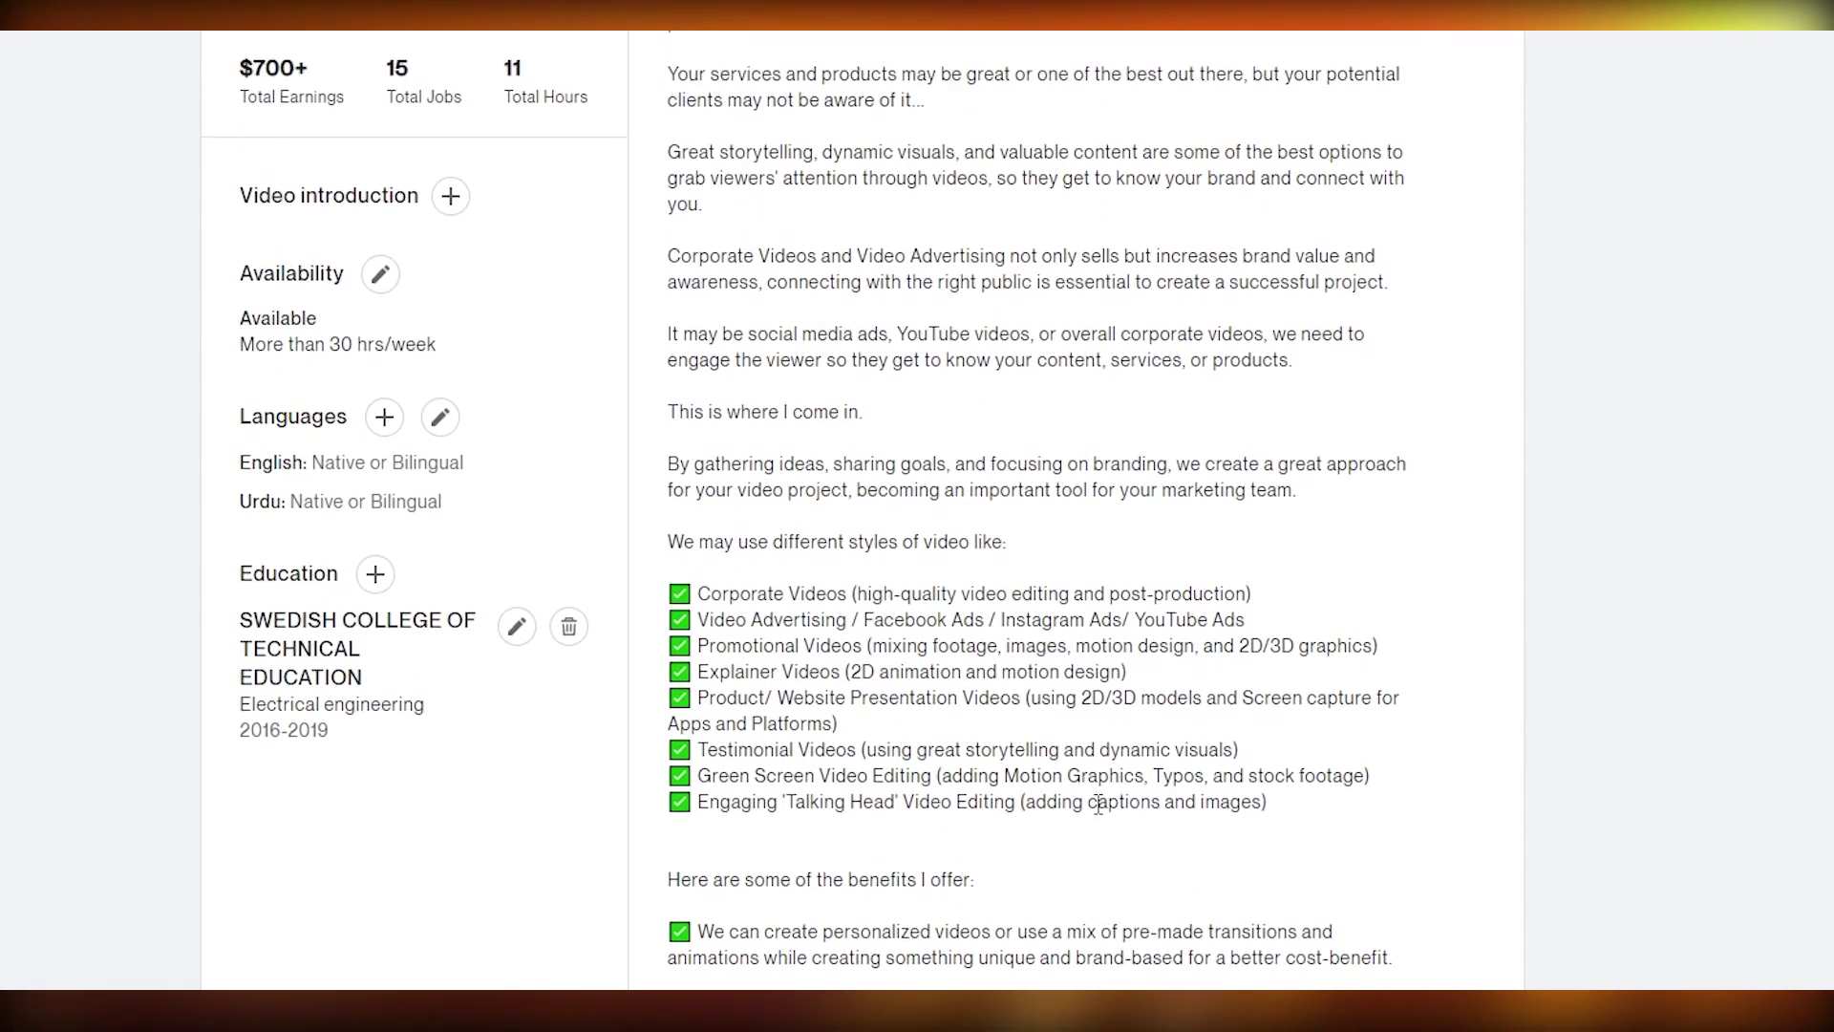
pyautogui.scroll(1, 1098, 805)
# Review the completed jobs in Work History and the Portfolio and Skills sections below the overview
pyautogui.scroll(-16, 1098, 804)
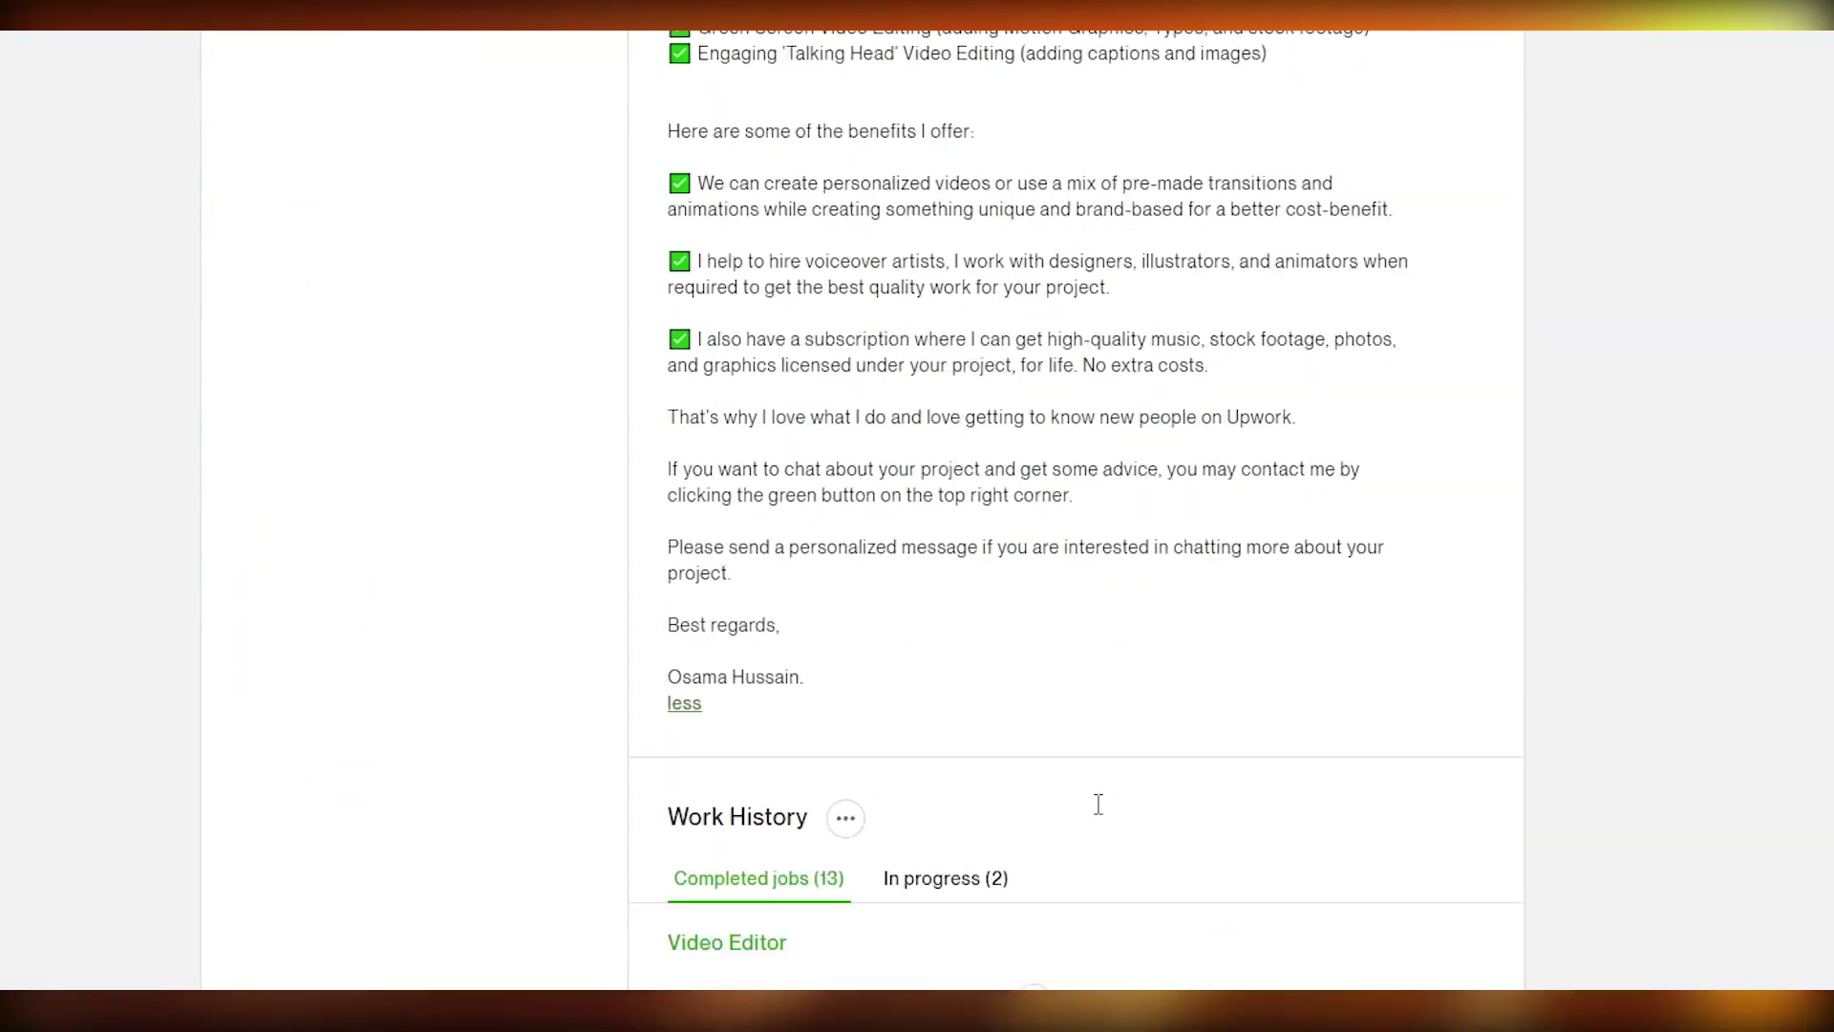
pyautogui.scroll(-1, 1097, 805)
pyautogui.scroll(-8, 1097, 805)
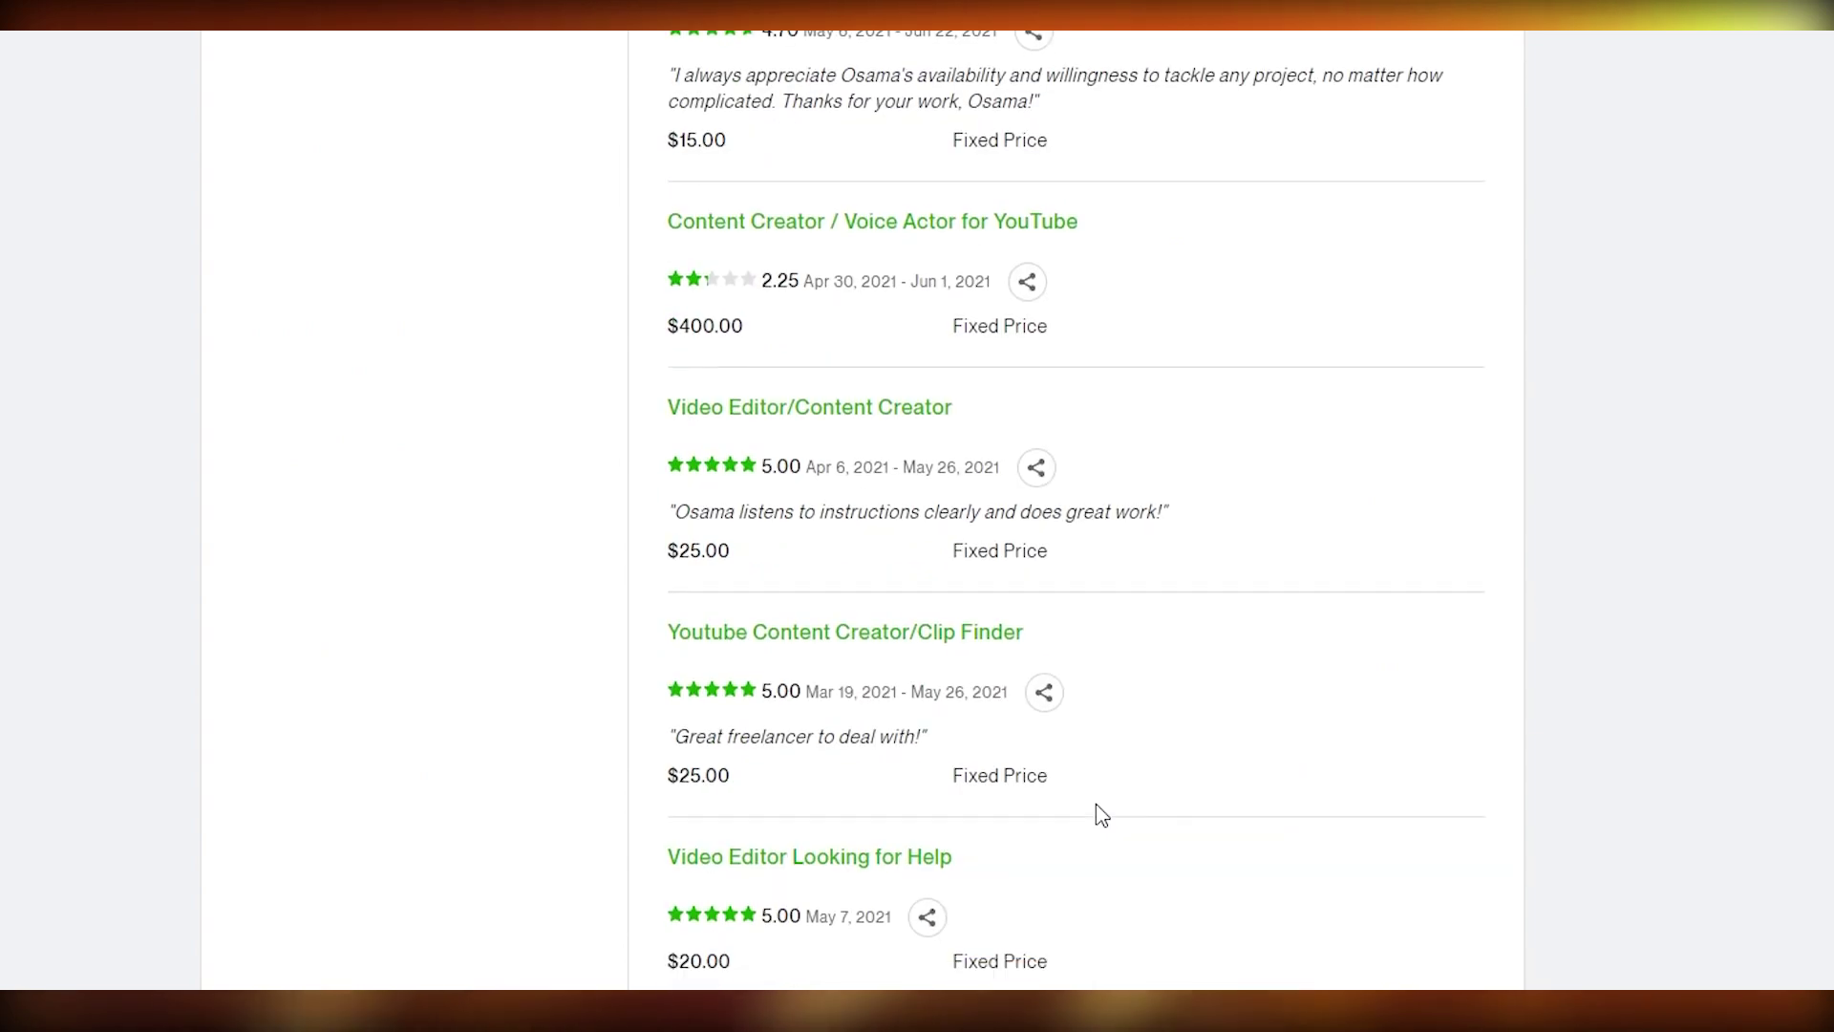
pyautogui.scroll(-13, 1097, 804)
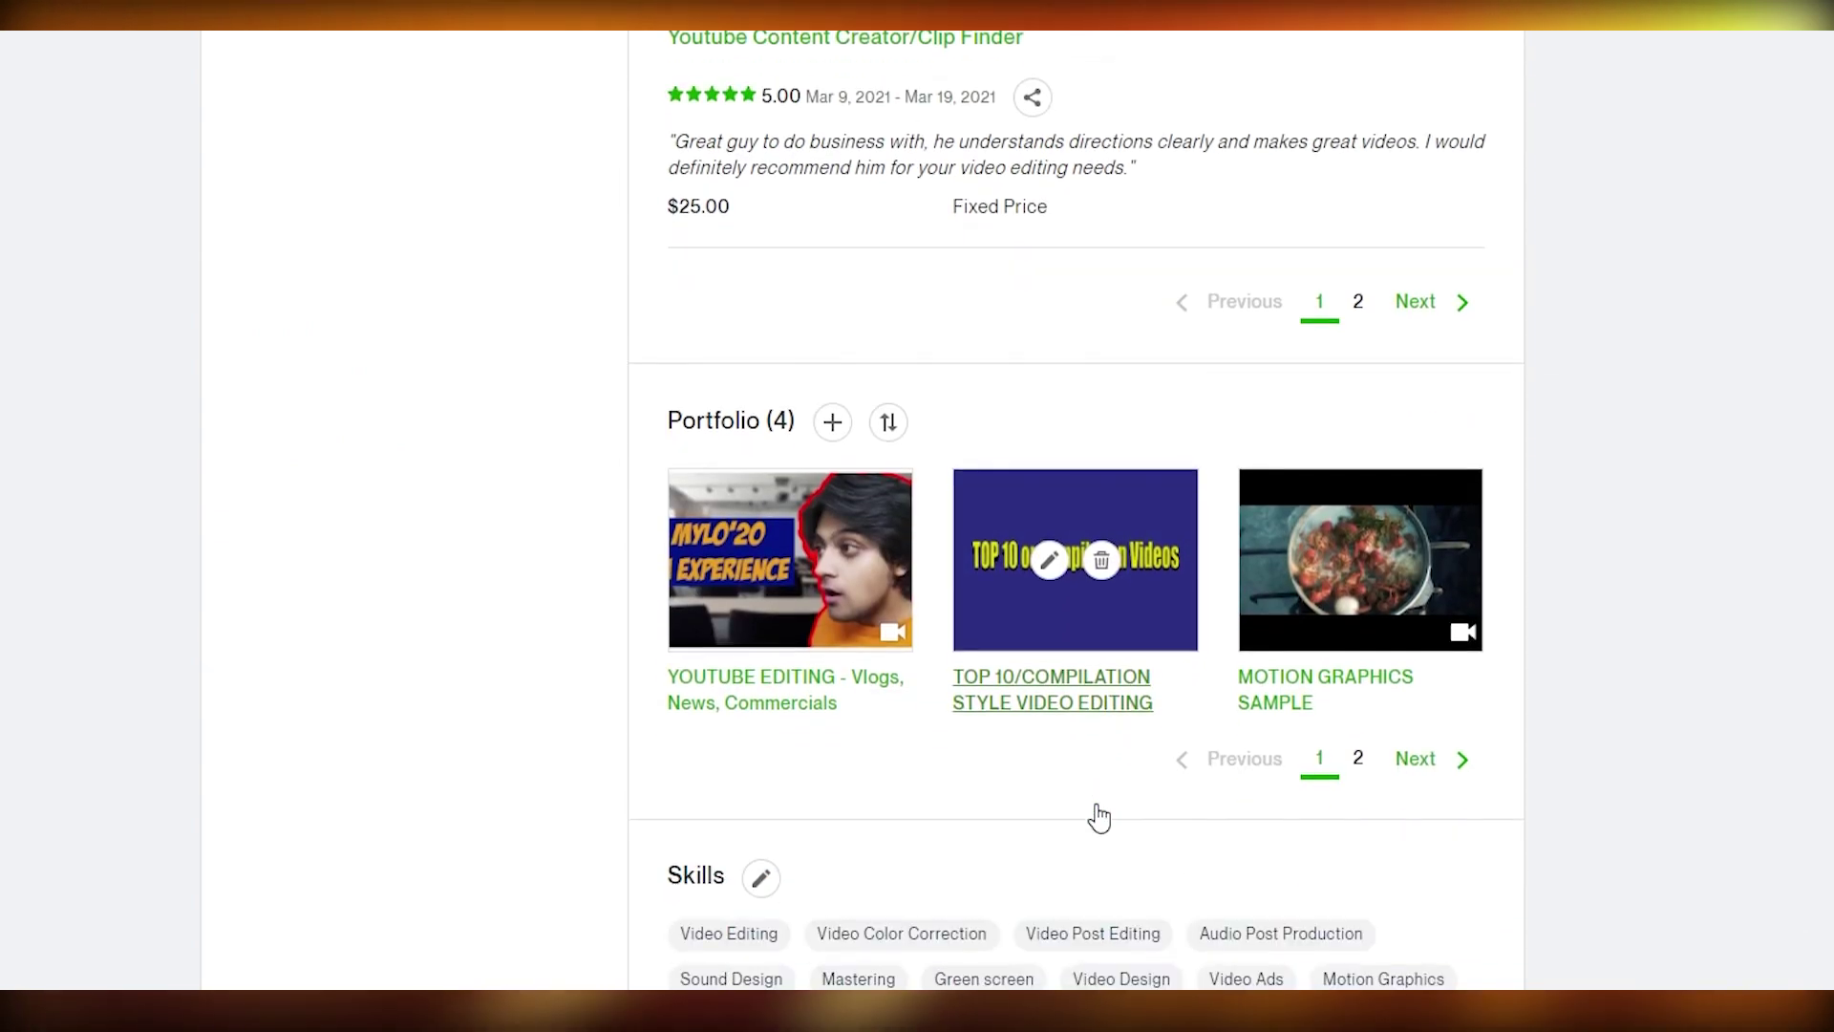
pyautogui.scroll(20, 1100, 815)
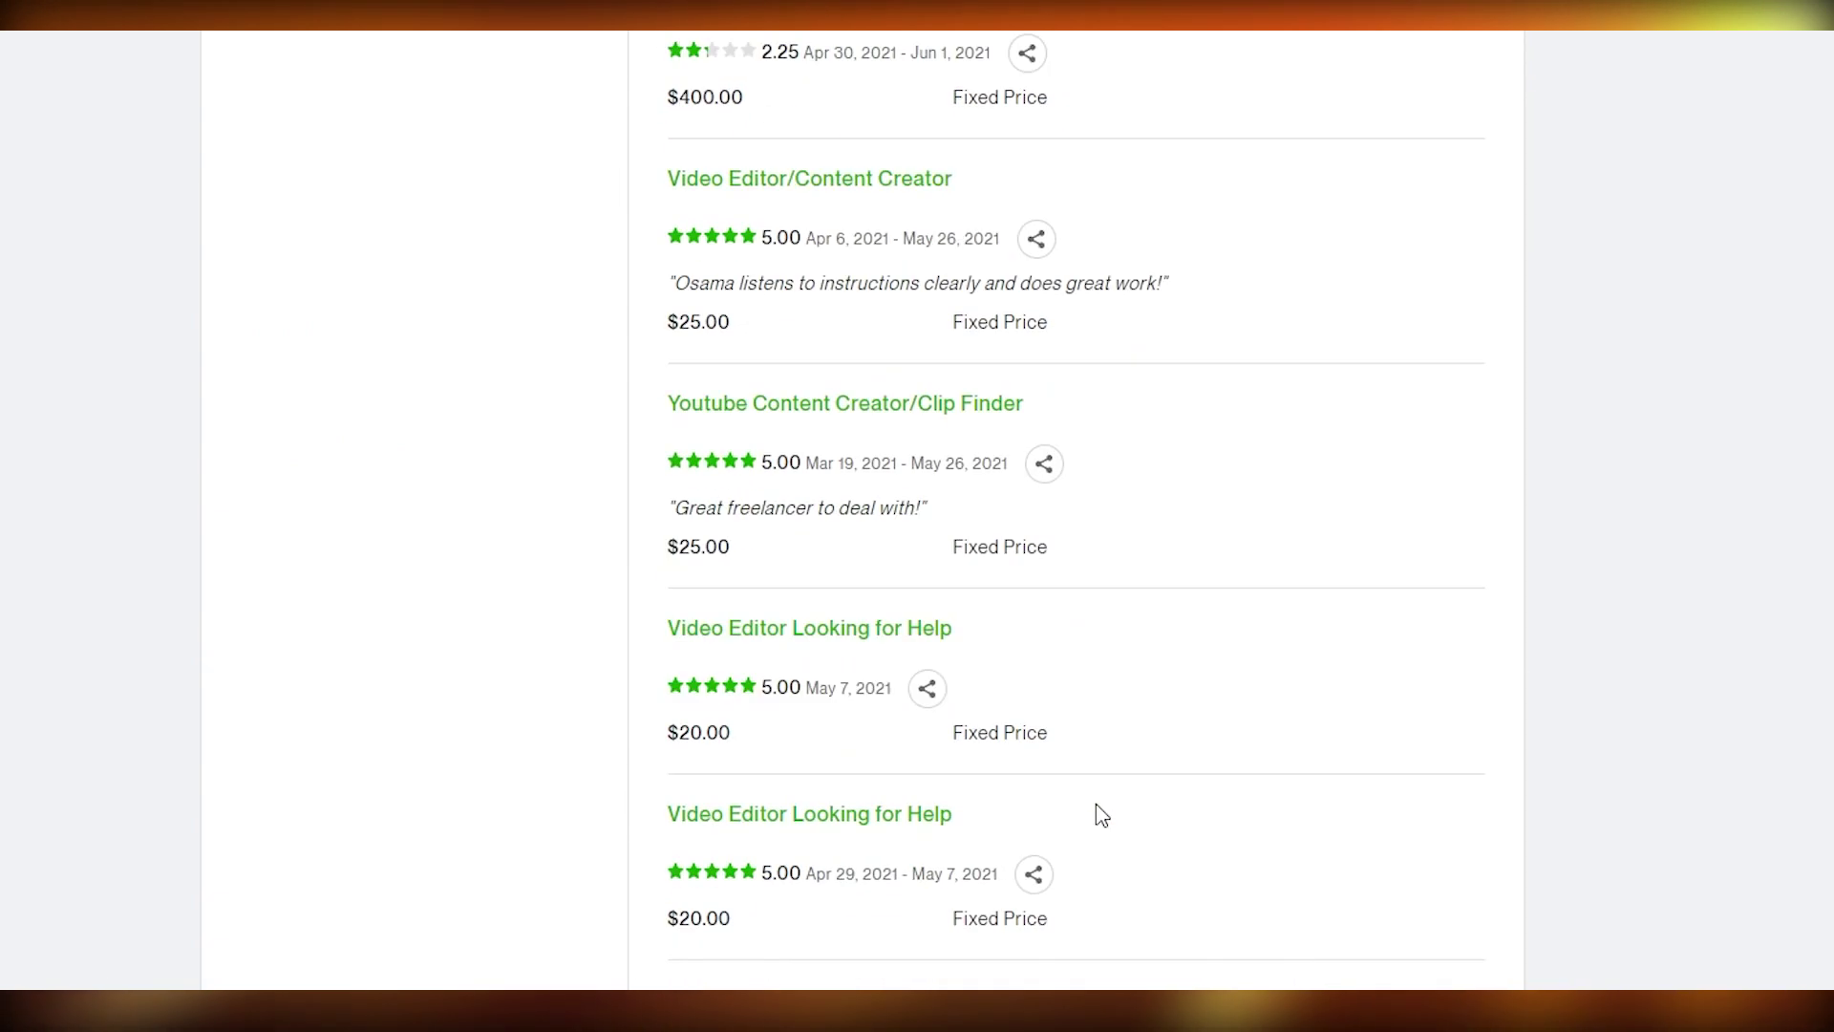
pyautogui.scroll(7, 1097, 804)
pyautogui.scroll(-14, 892, 937)
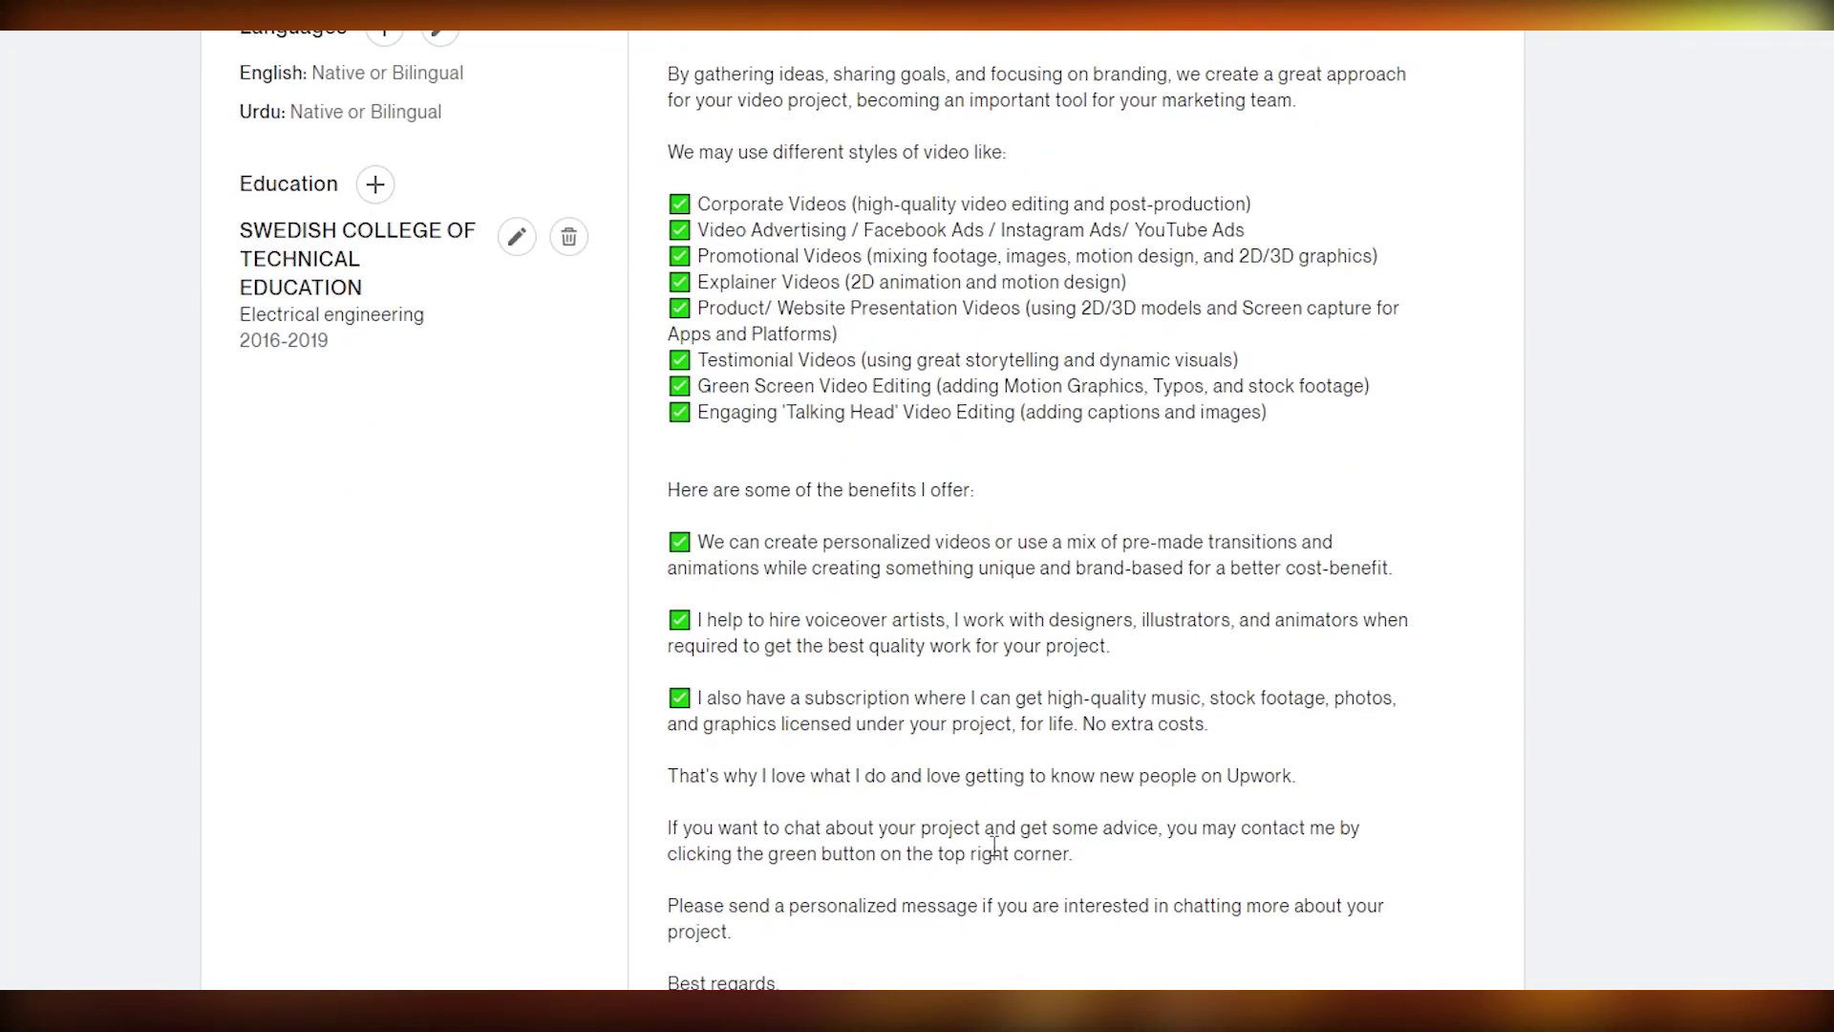
pyautogui.scroll(-15, 1700, 805)
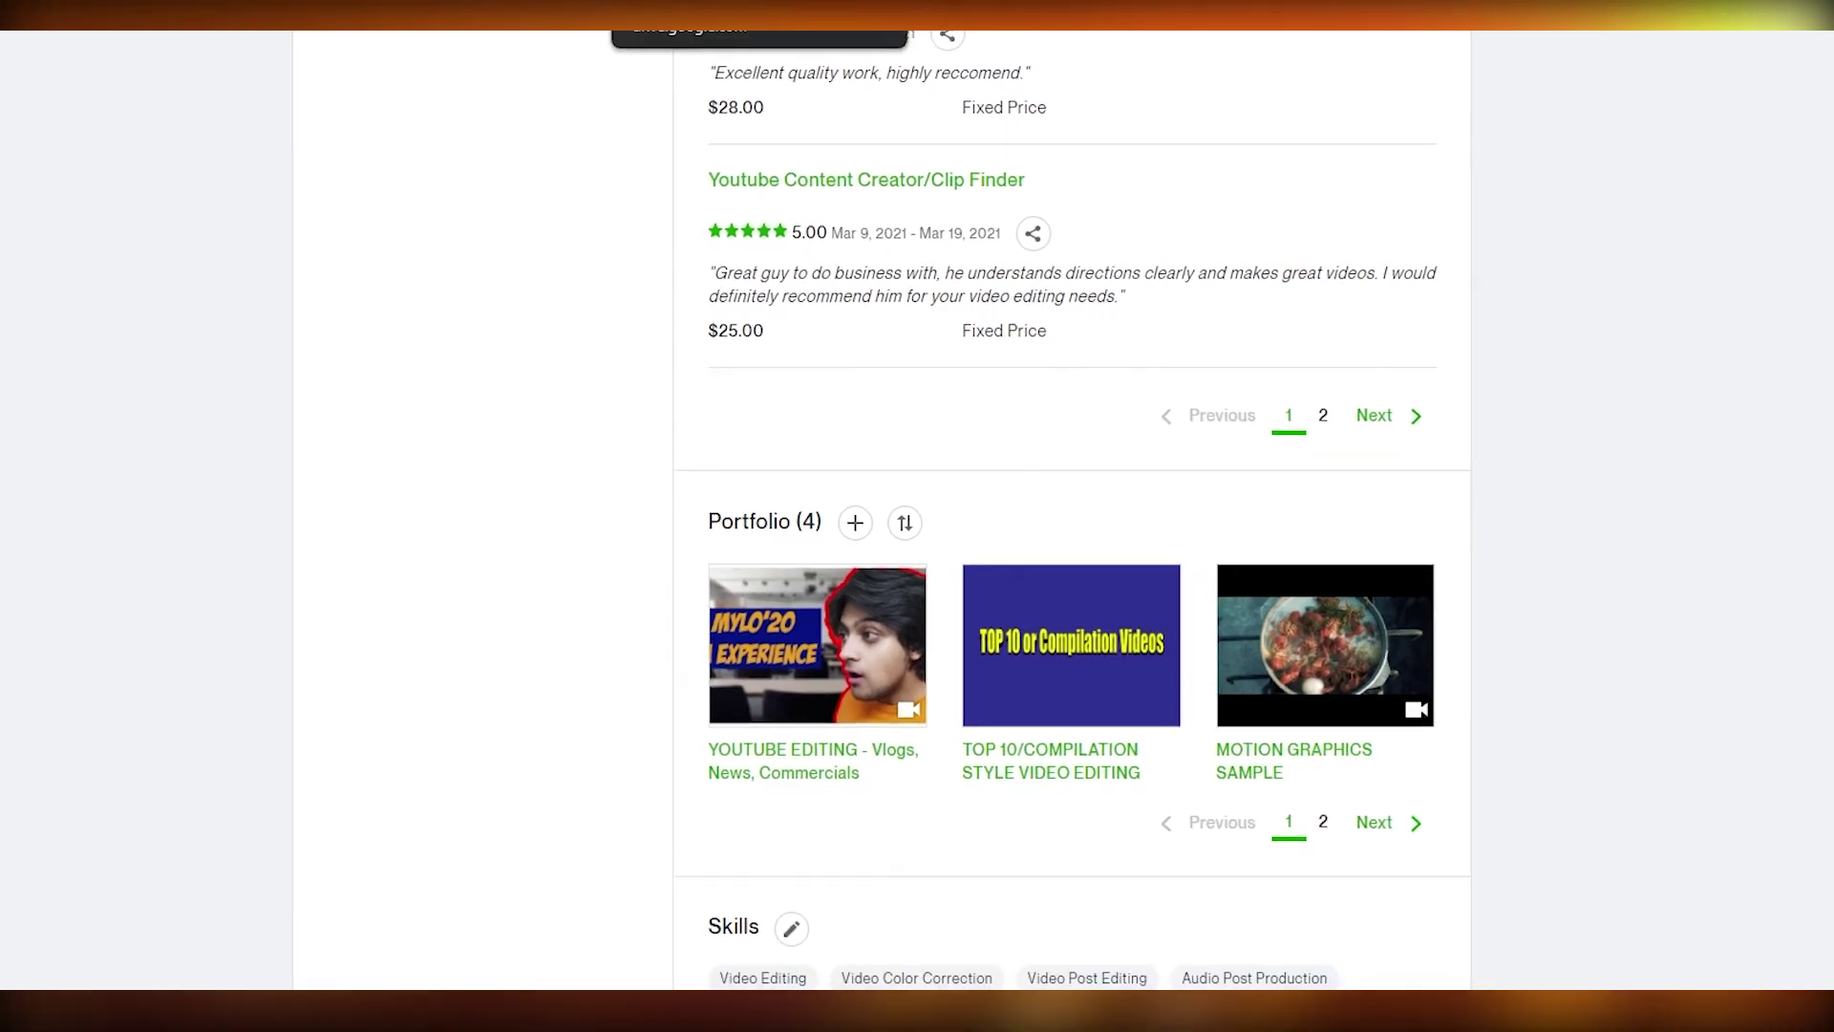
# Switch to Google Drive, open the "revise 2" subfolder of the client's folder in My Drive, and return to the Upwork profile
pyautogui.click(726, 19)
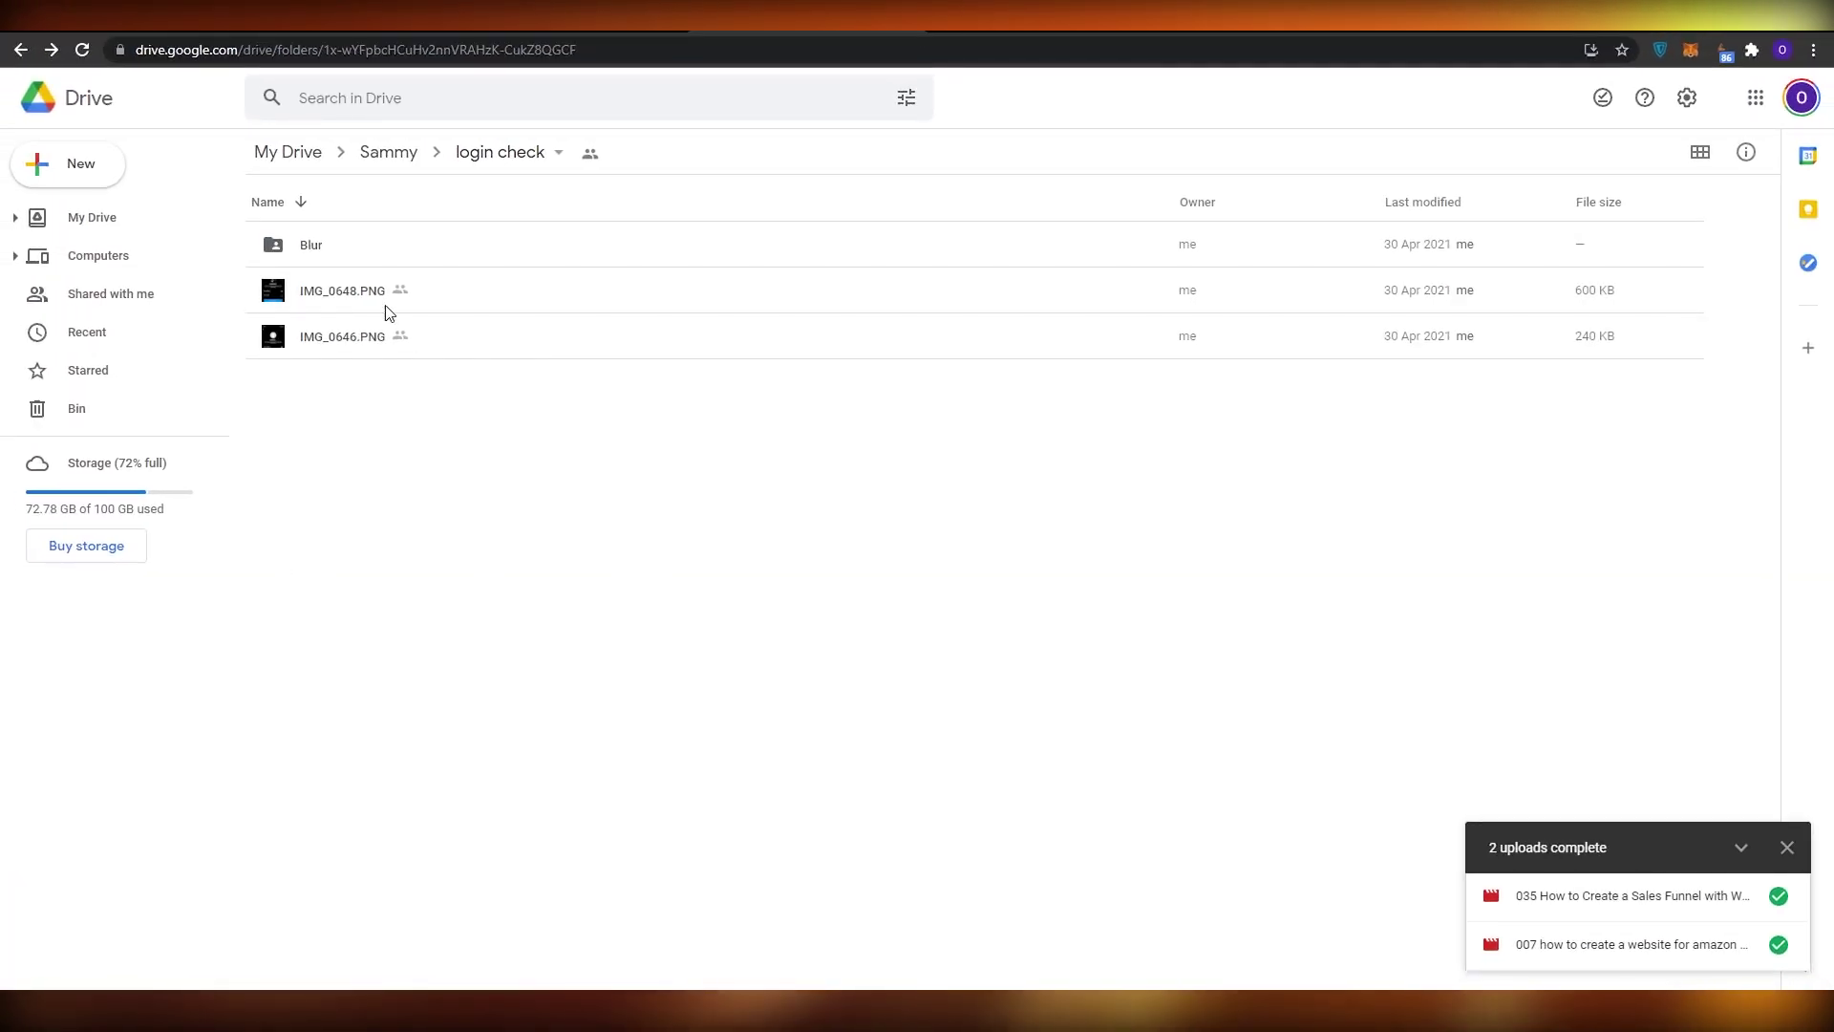
pyautogui.click(288, 152)
pyautogui.scroll(-3, 573, 621)
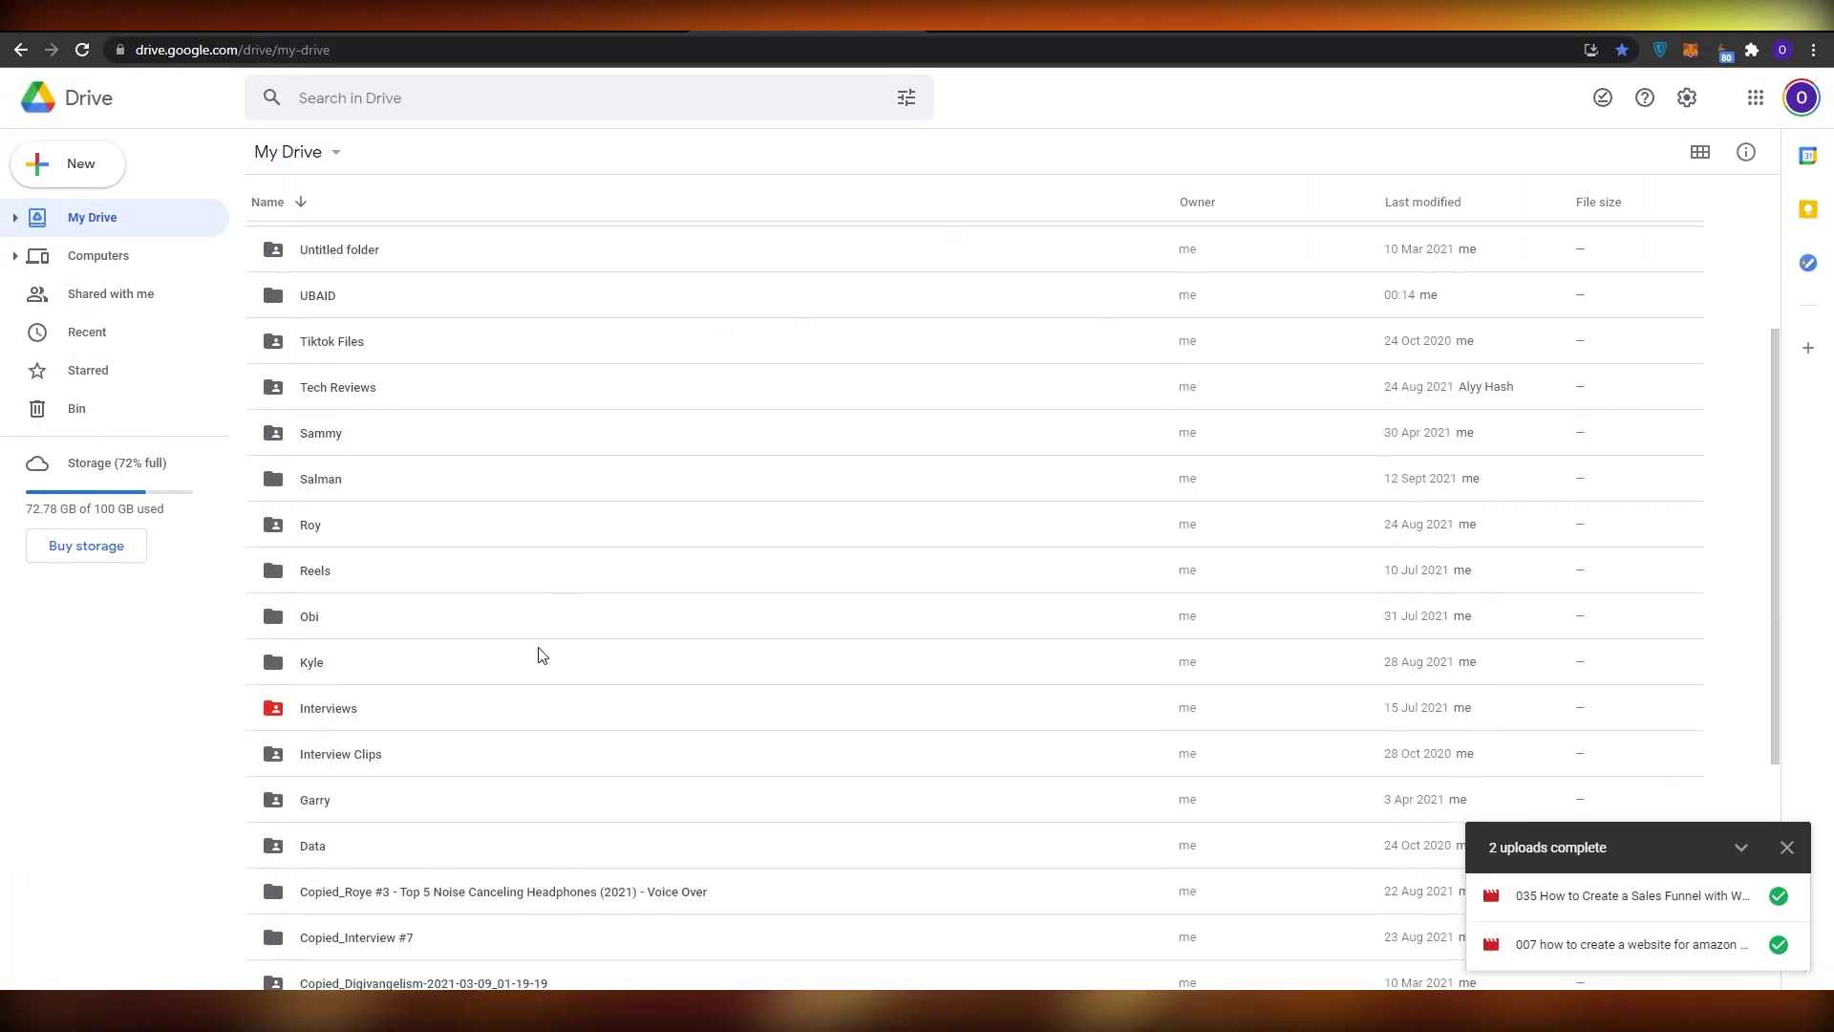
pyautogui.scroll(-2, 541, 655)
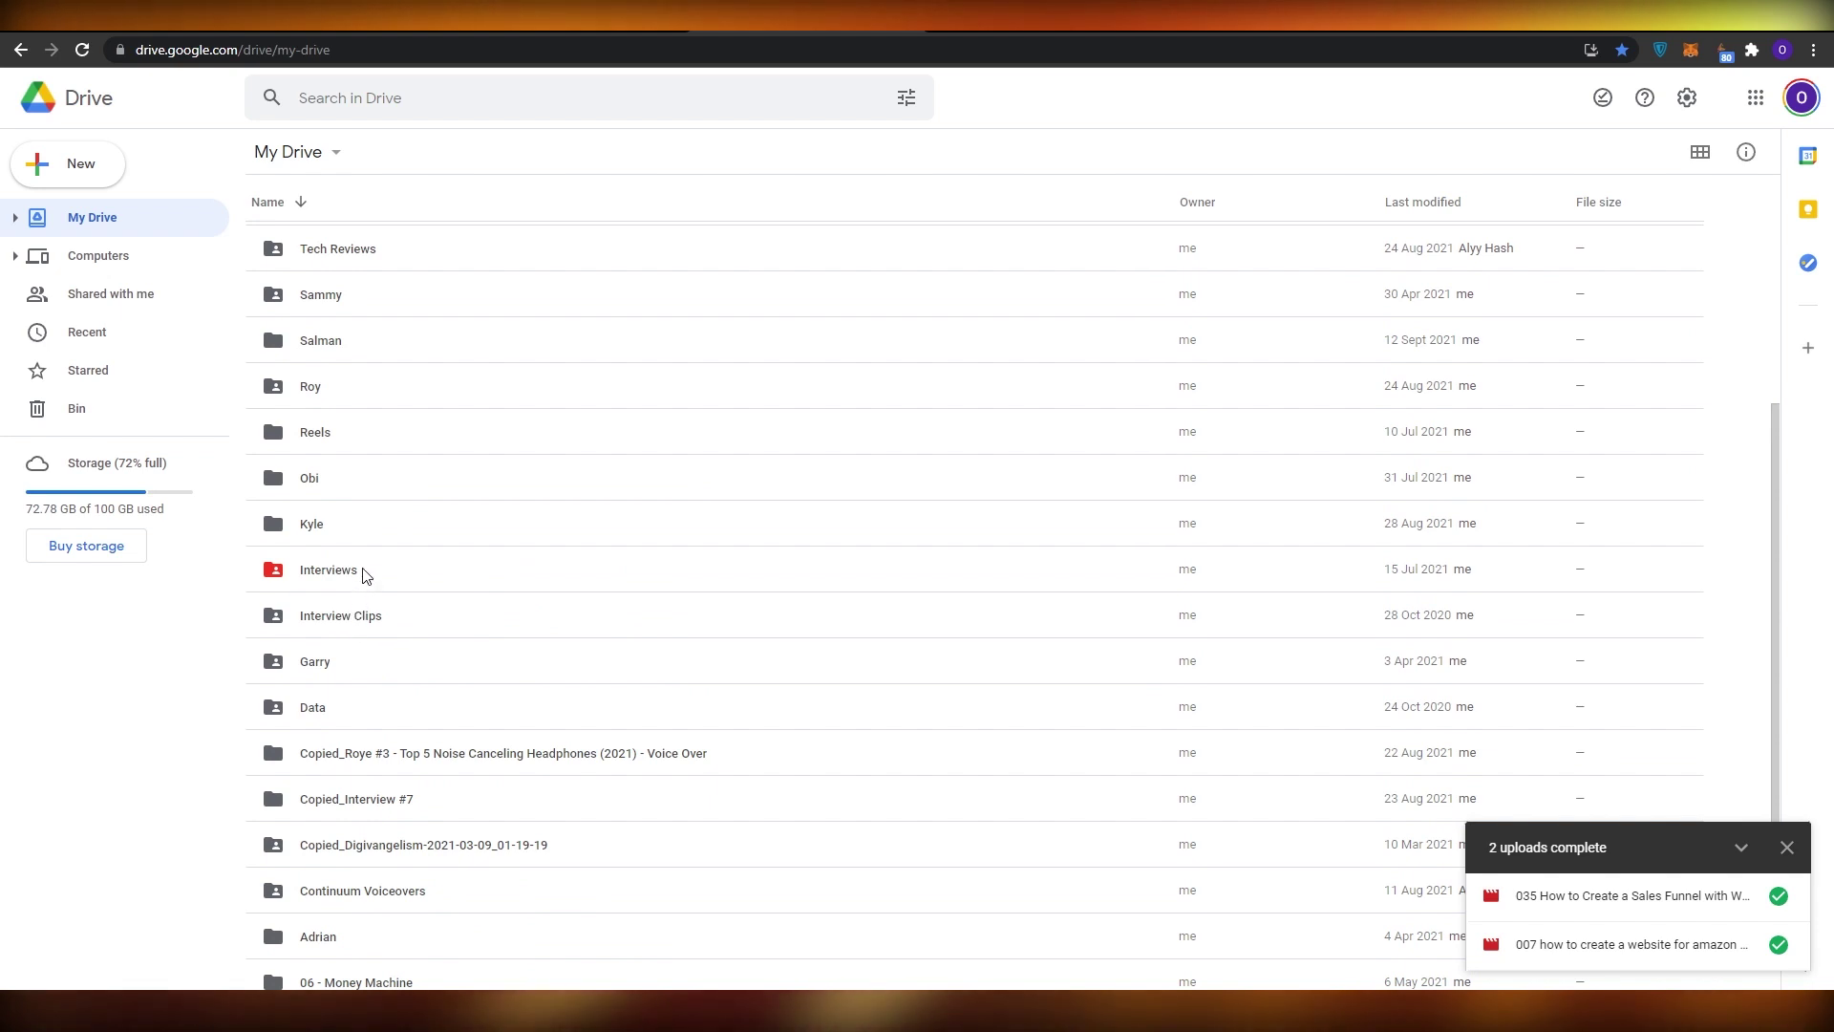
pyautogui.doubleClick(401, 386)
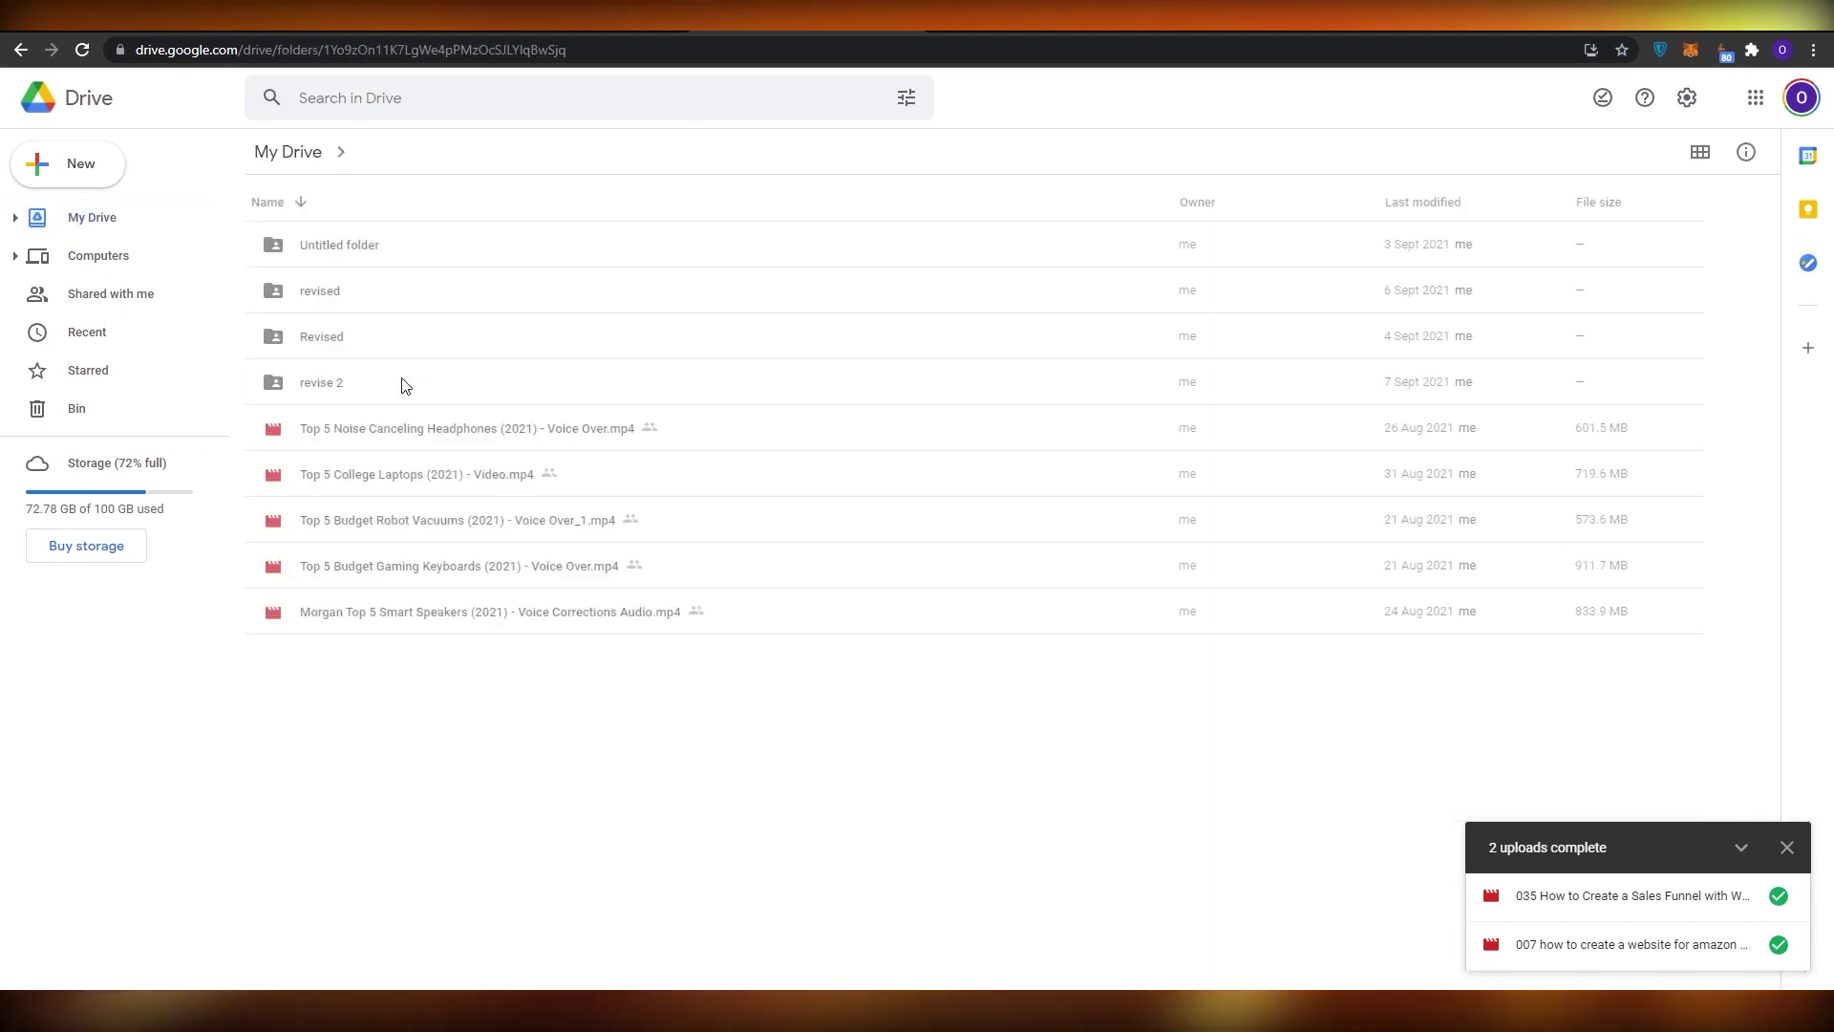
pyautogui.doubleClick(352, 384)
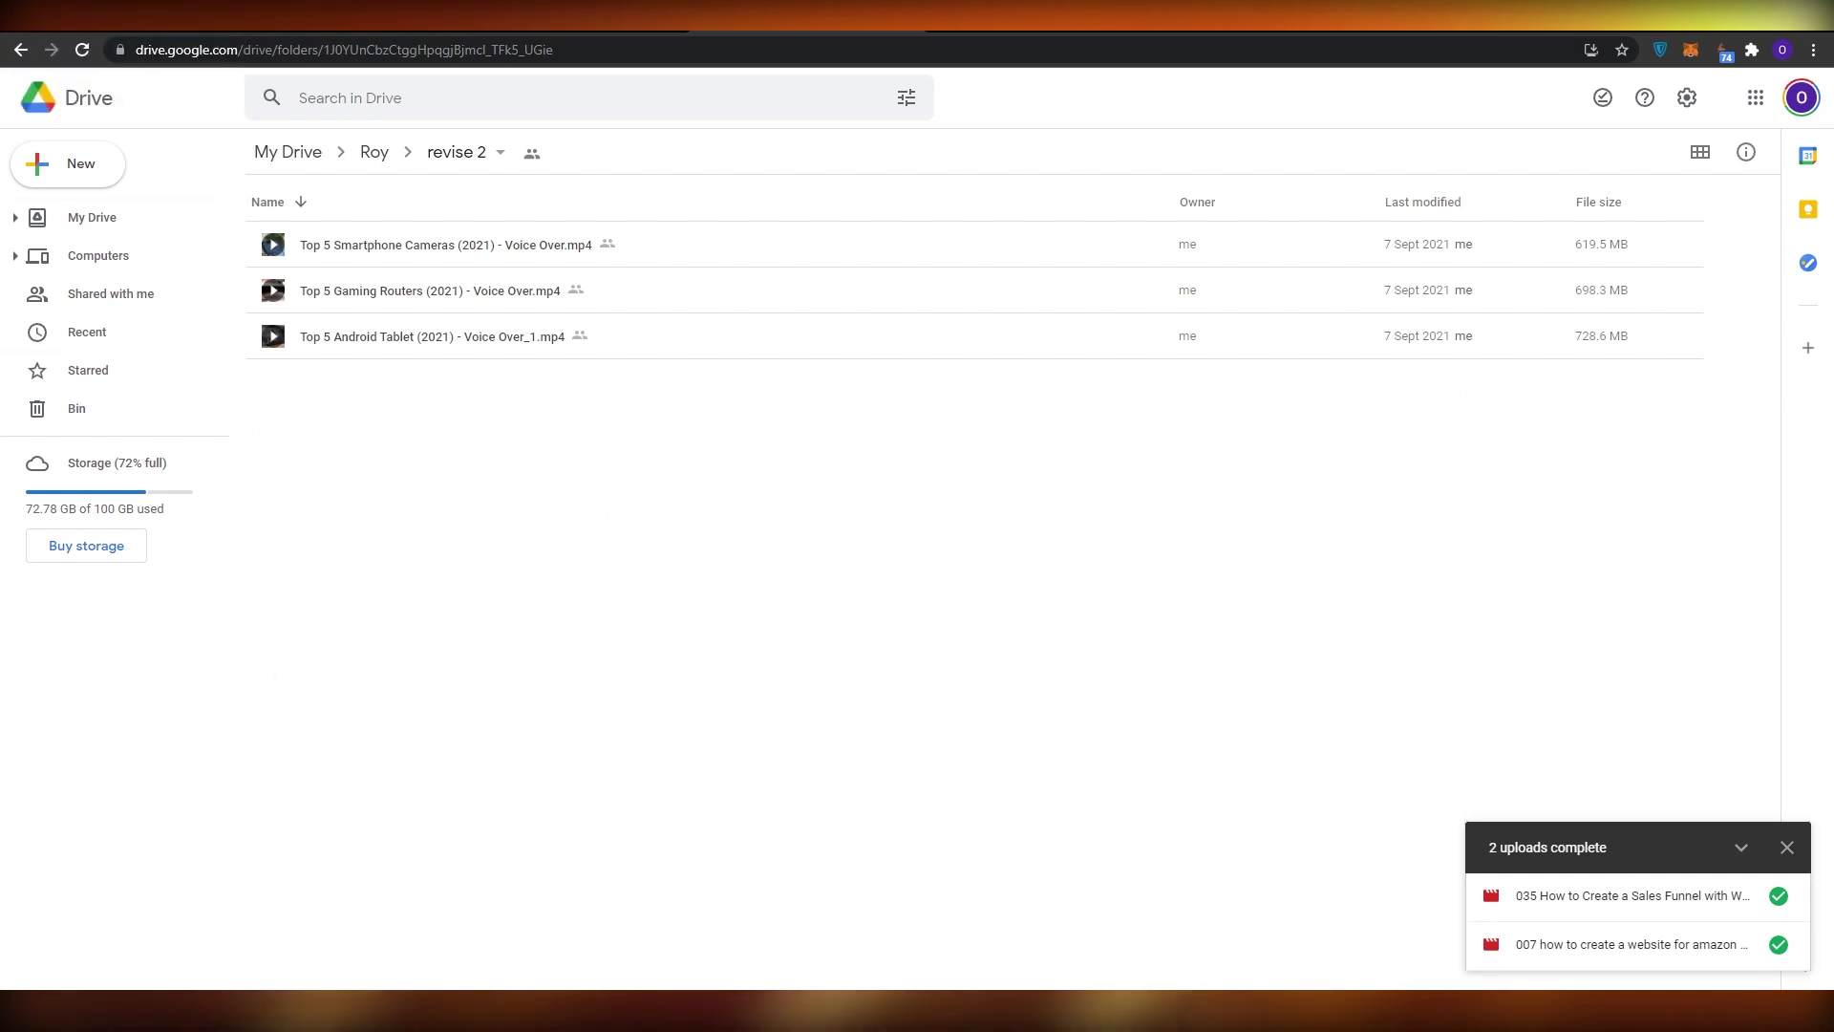
pyautogui.click(124, 15)
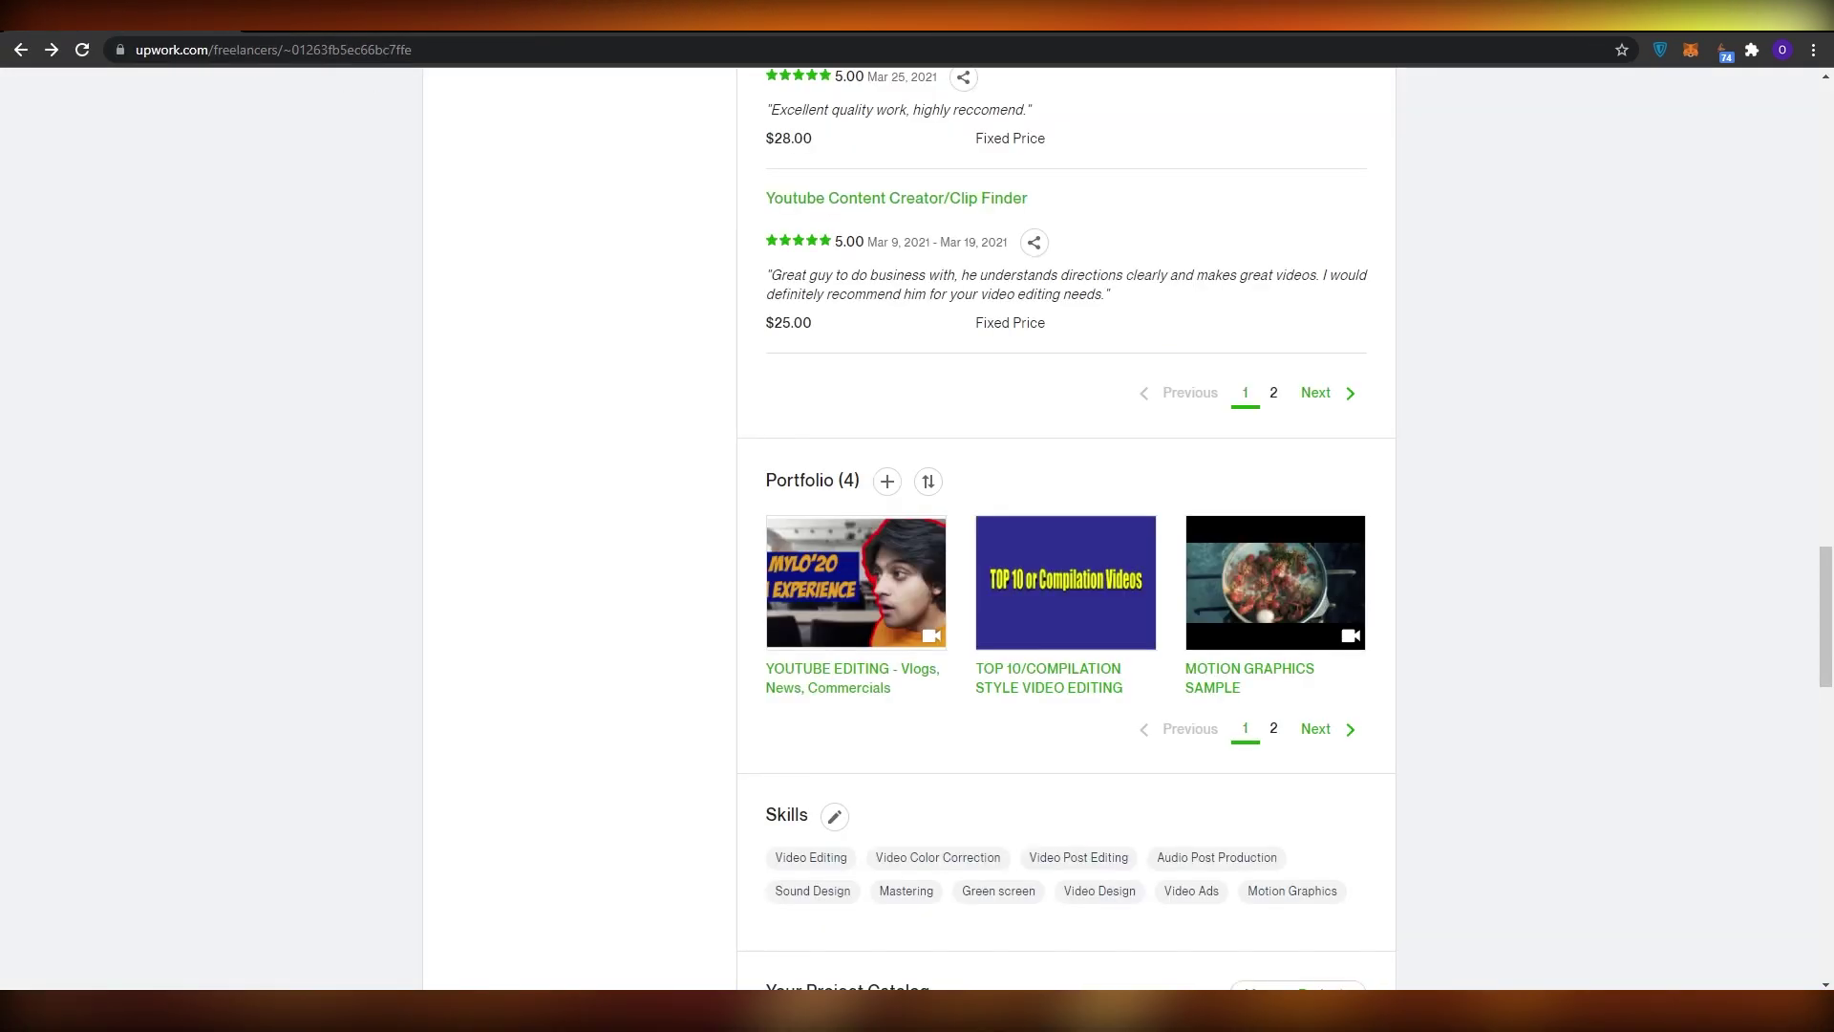
# Start a new portfolio project, and copy the name of the "Top 5 Smartphone Cameras (2021) - Voice Over" video in Google Drive
pyautogui.click(888, 481)
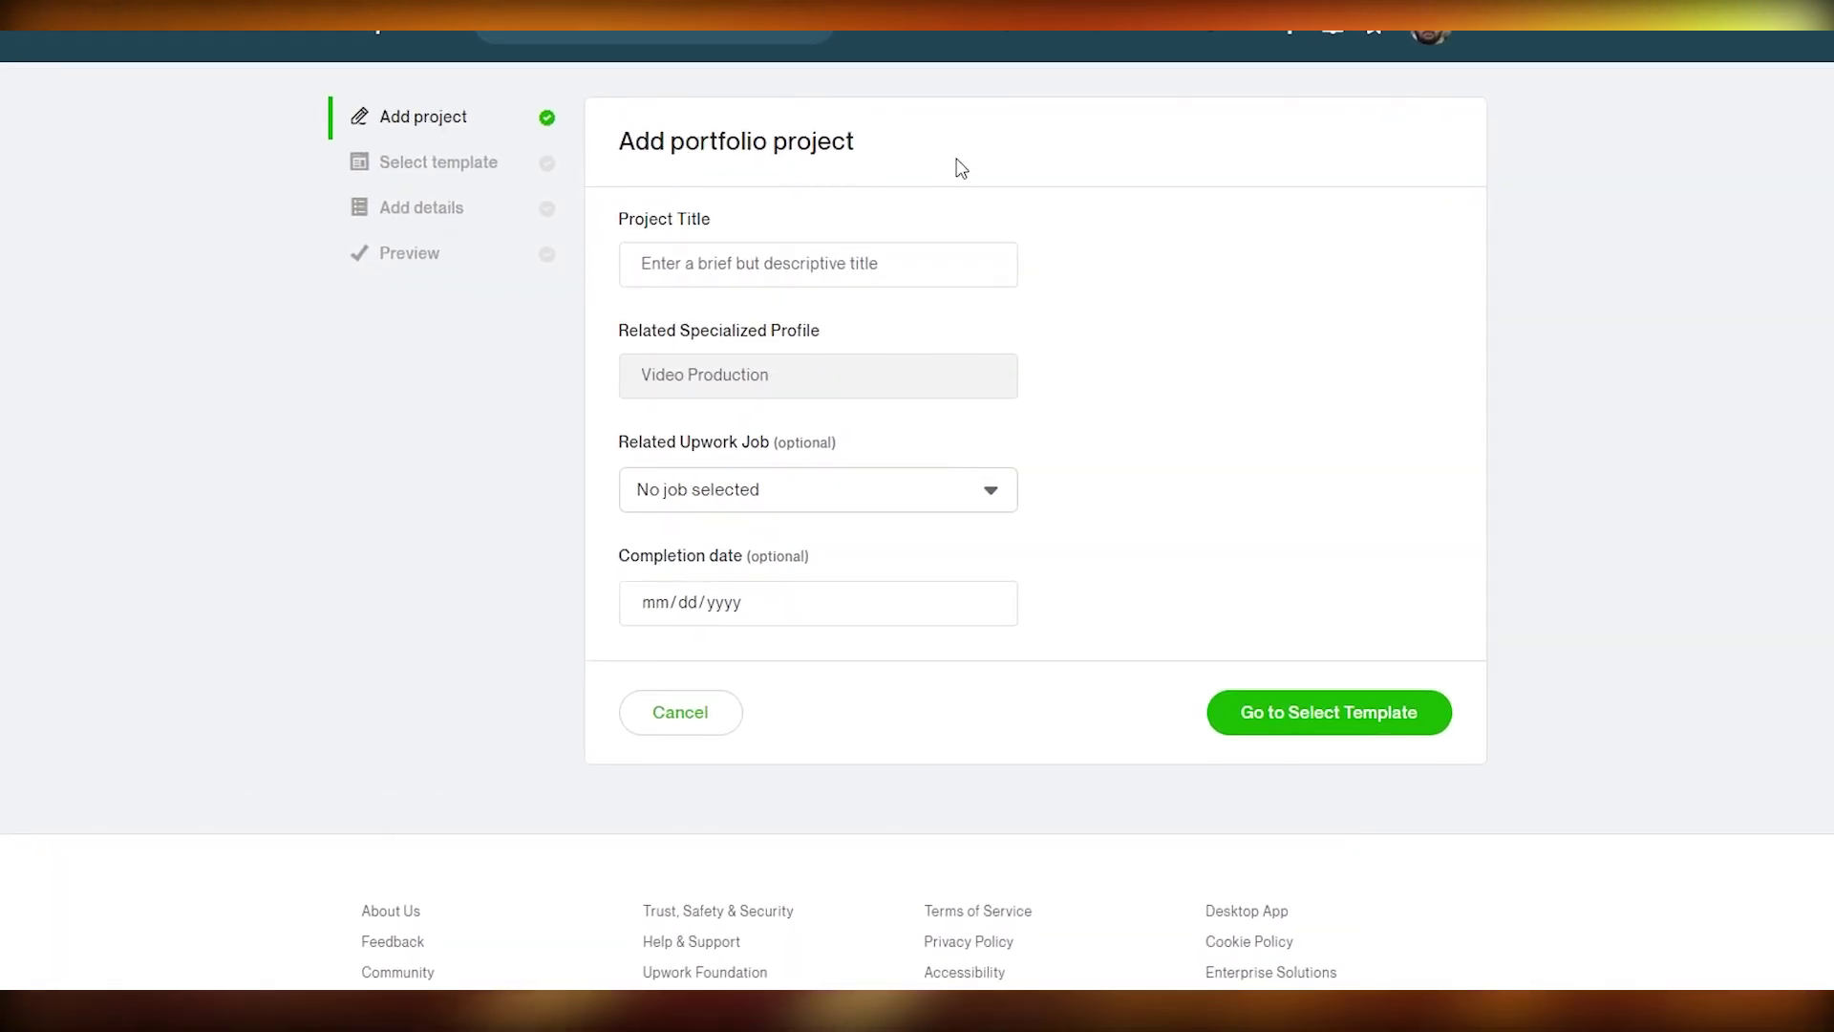
pyautogui.click(695, 263)
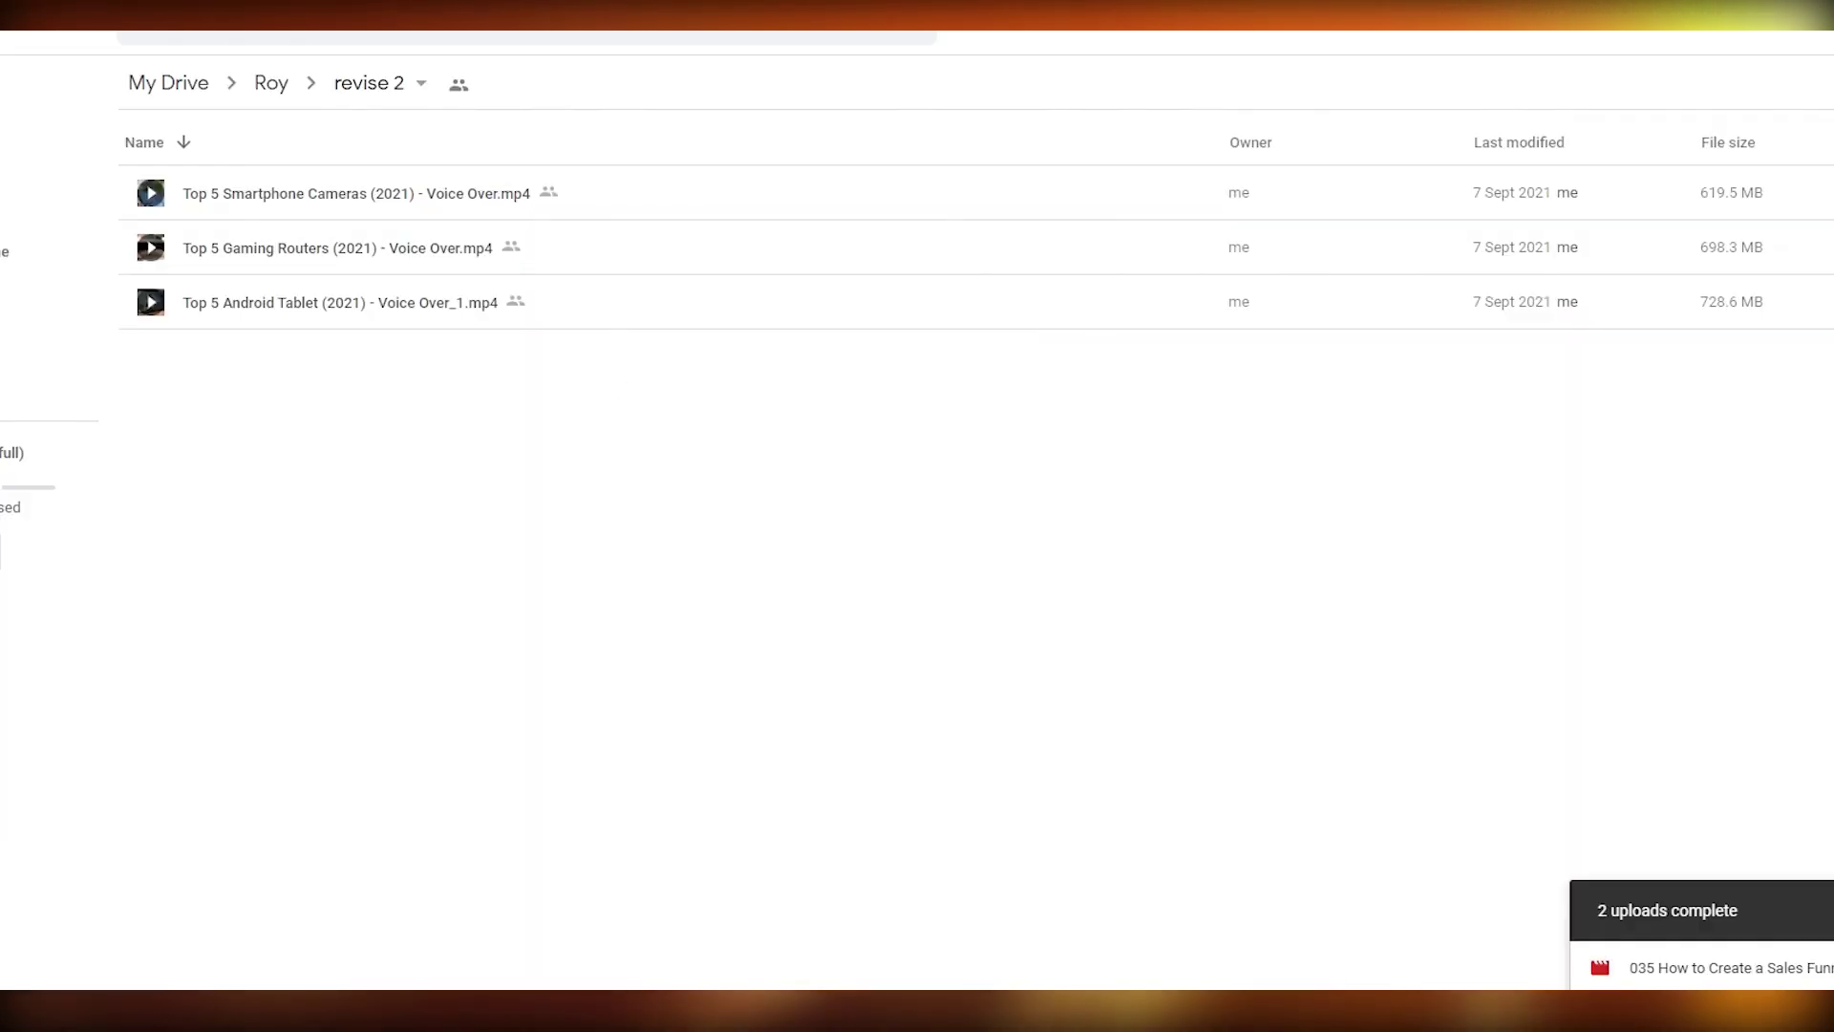
pyautogui.click(335, 193)
pyautogui.rightClick(336, 196)
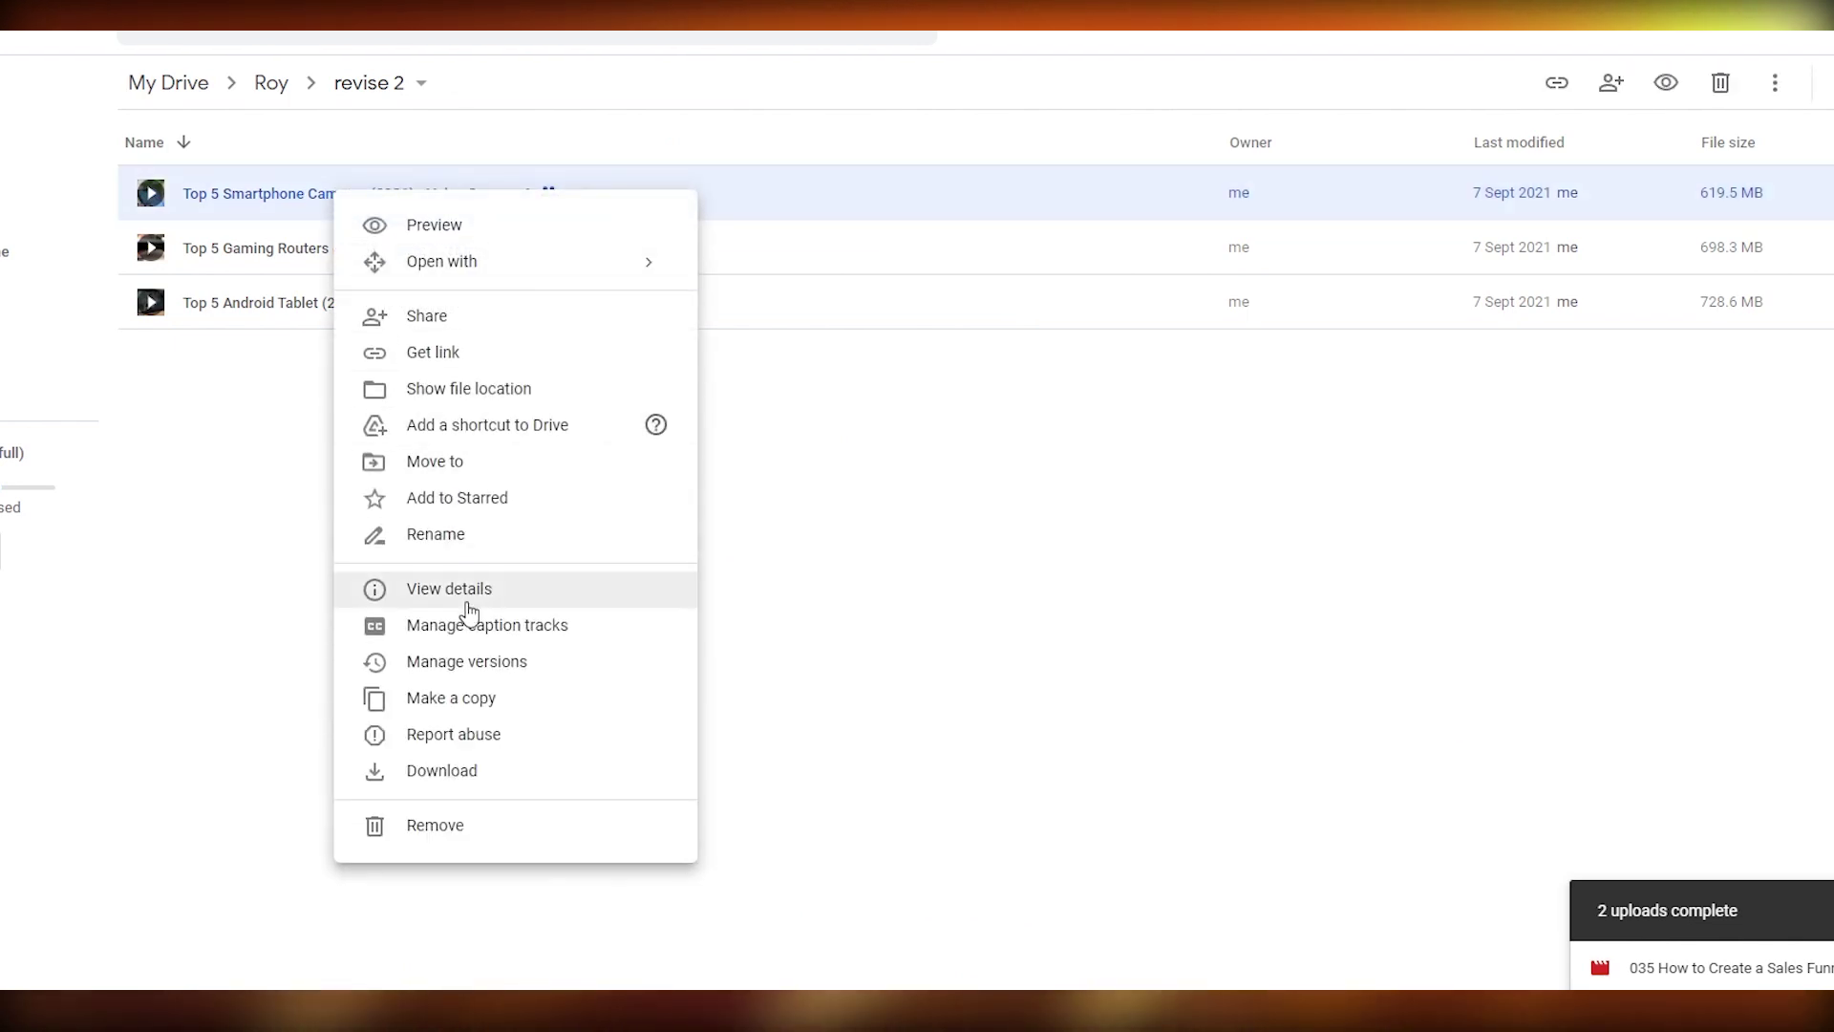
pyautogui.click(449, 822)
pyautogui.rightClick(883, 511)
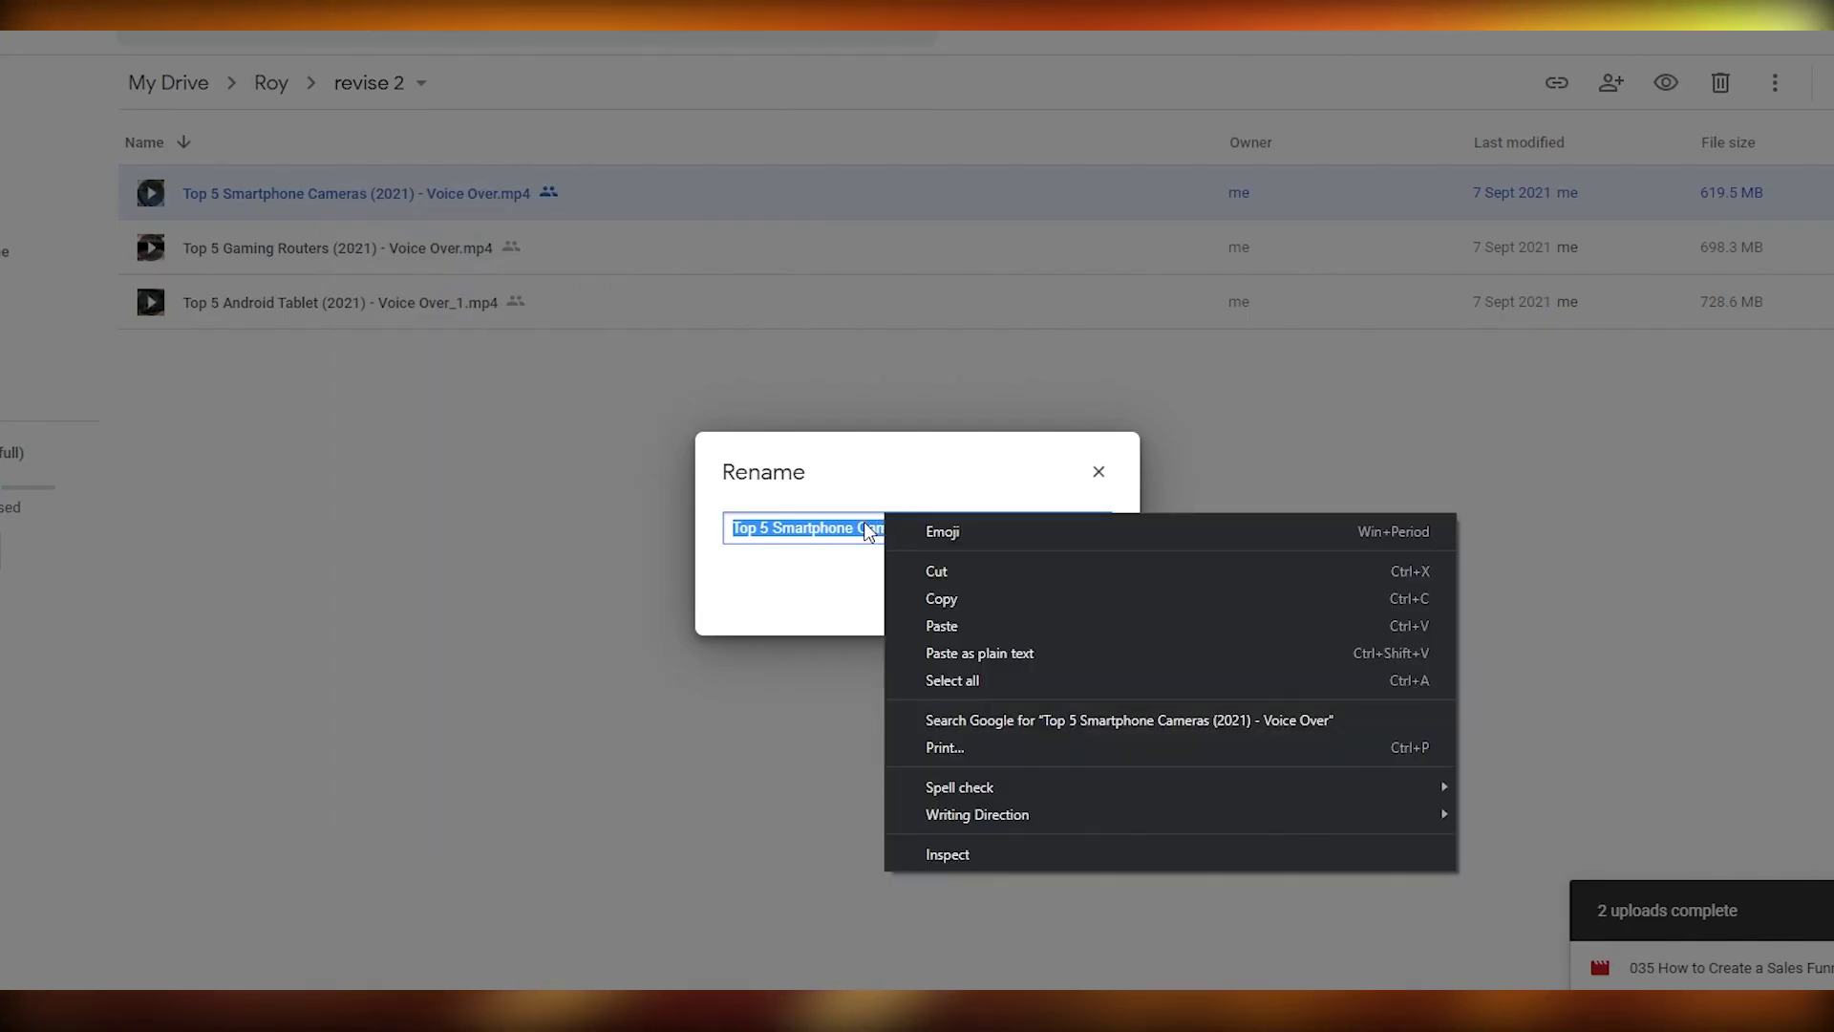
pyautogui.rightClick(857, 519)
pyautogui.click(969, 616)
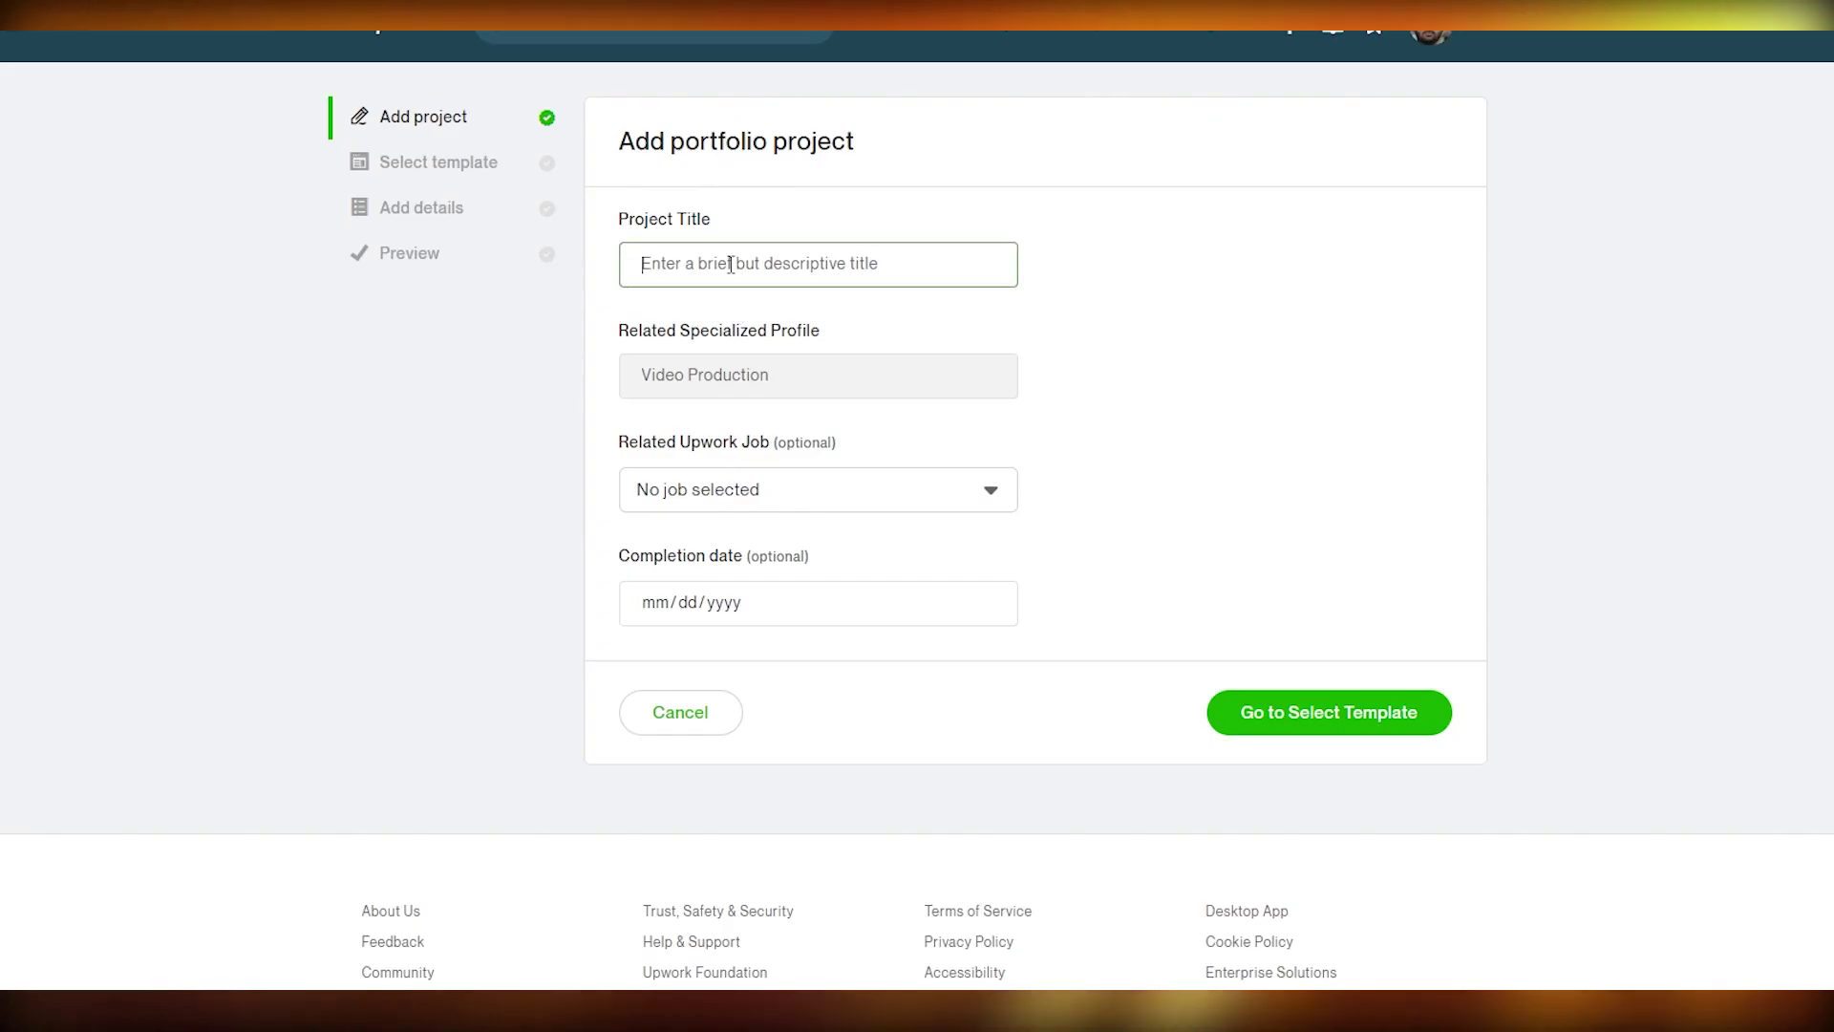
# Back on Upwork, paste the copied video name "Top 5 Smartphone Cameras (2021) - Voice Over" as the project title
pyautogui.rightClick(731, 265)
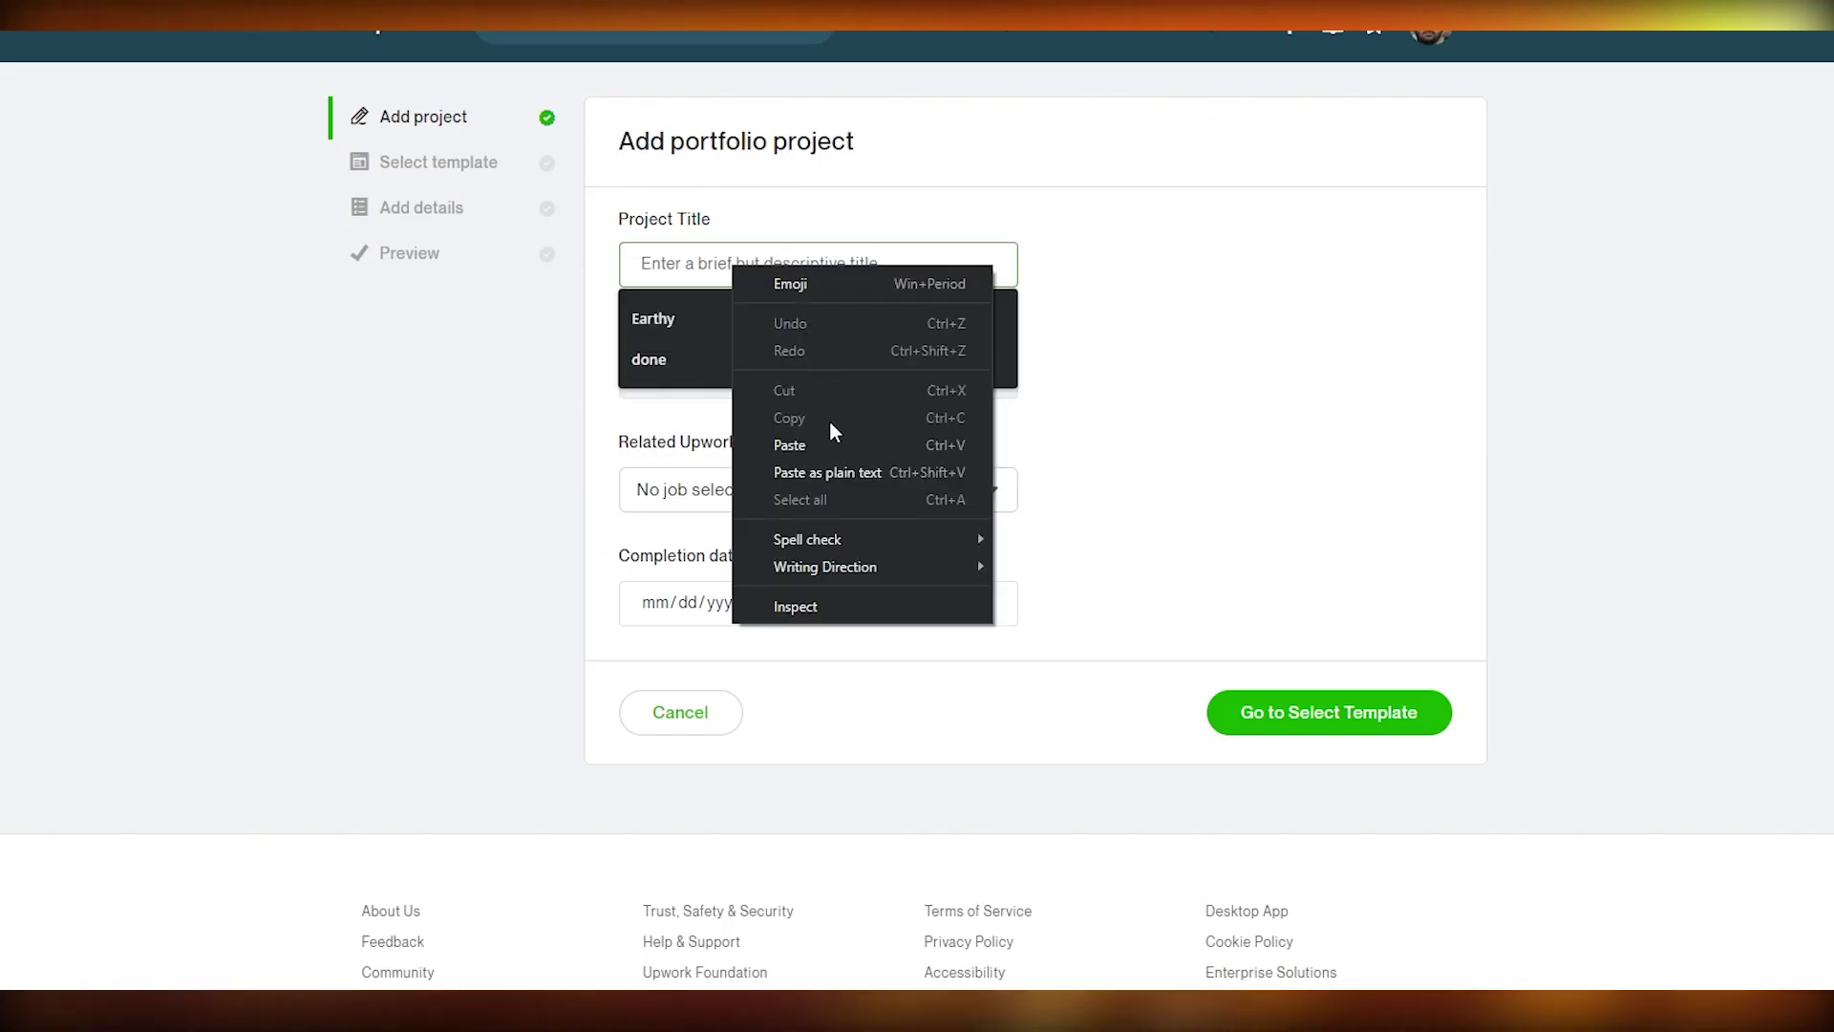
pyautogui.click(831, 443)
pyautogui.click(1173, 391)
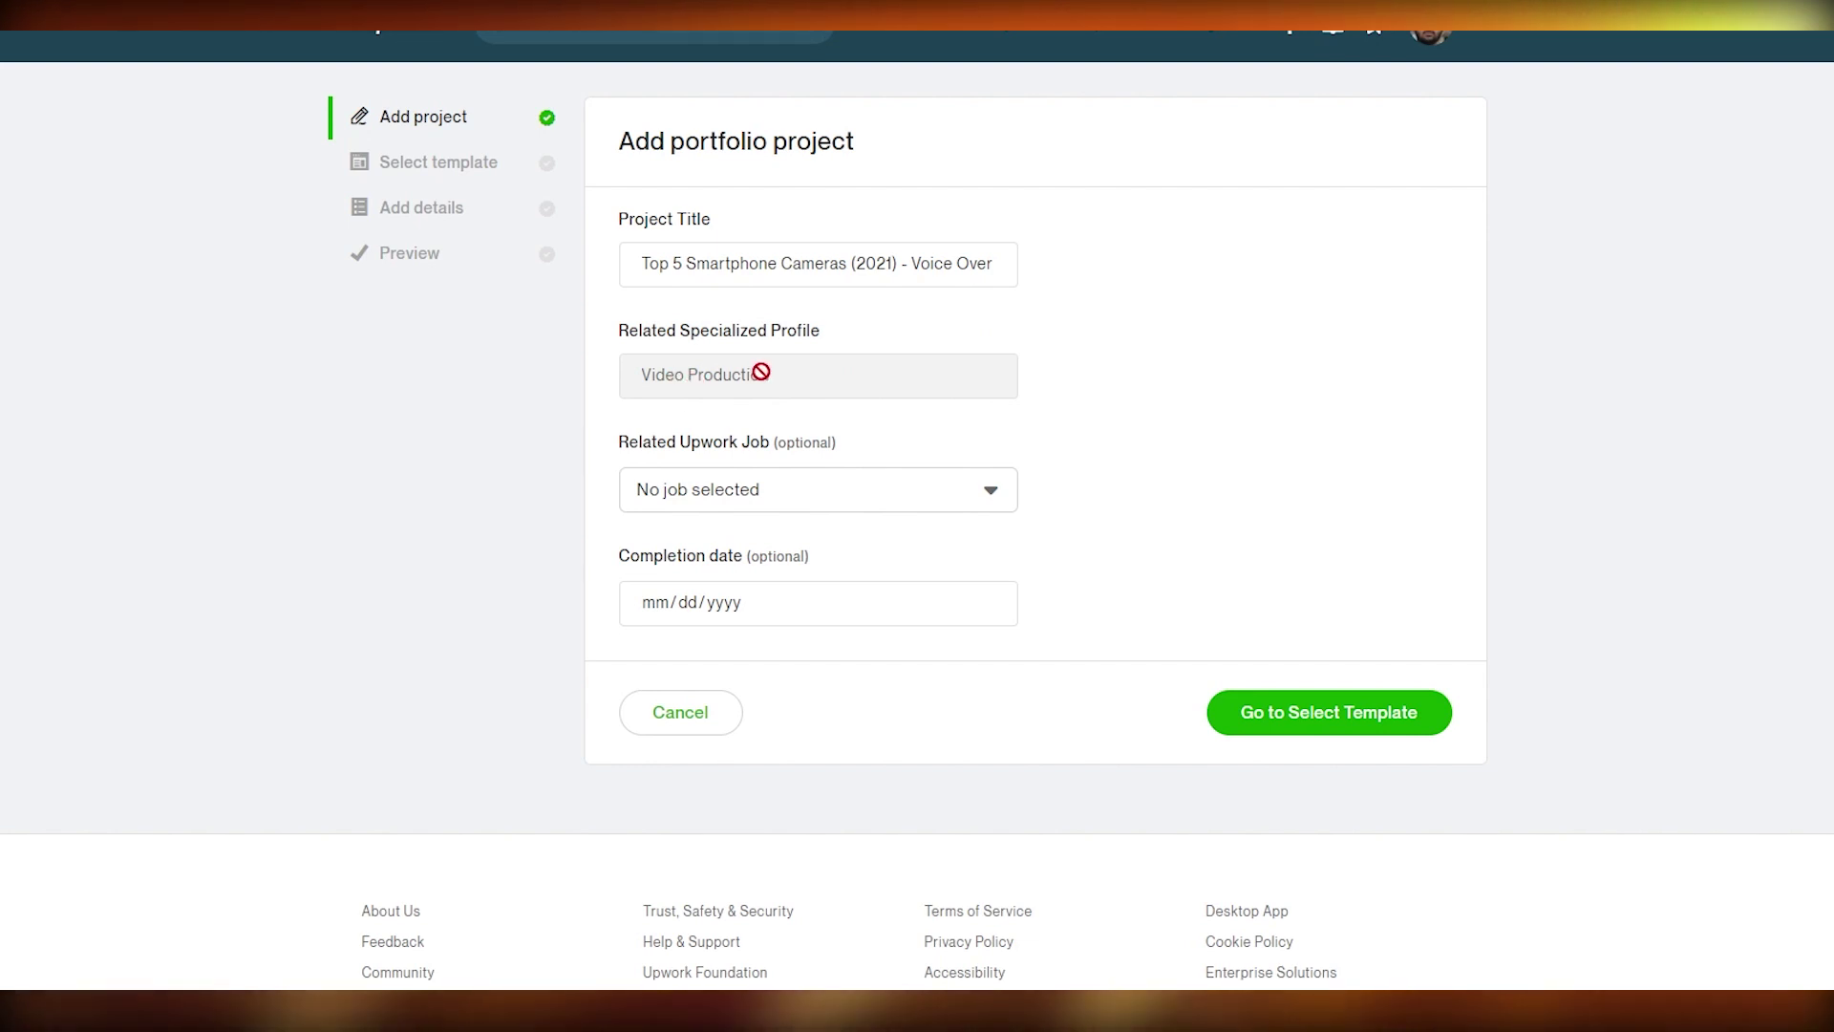
# Set the related Upwork job to "Content Creator / Voice Actor for YouTube"
pyautogui.click(726, 504)
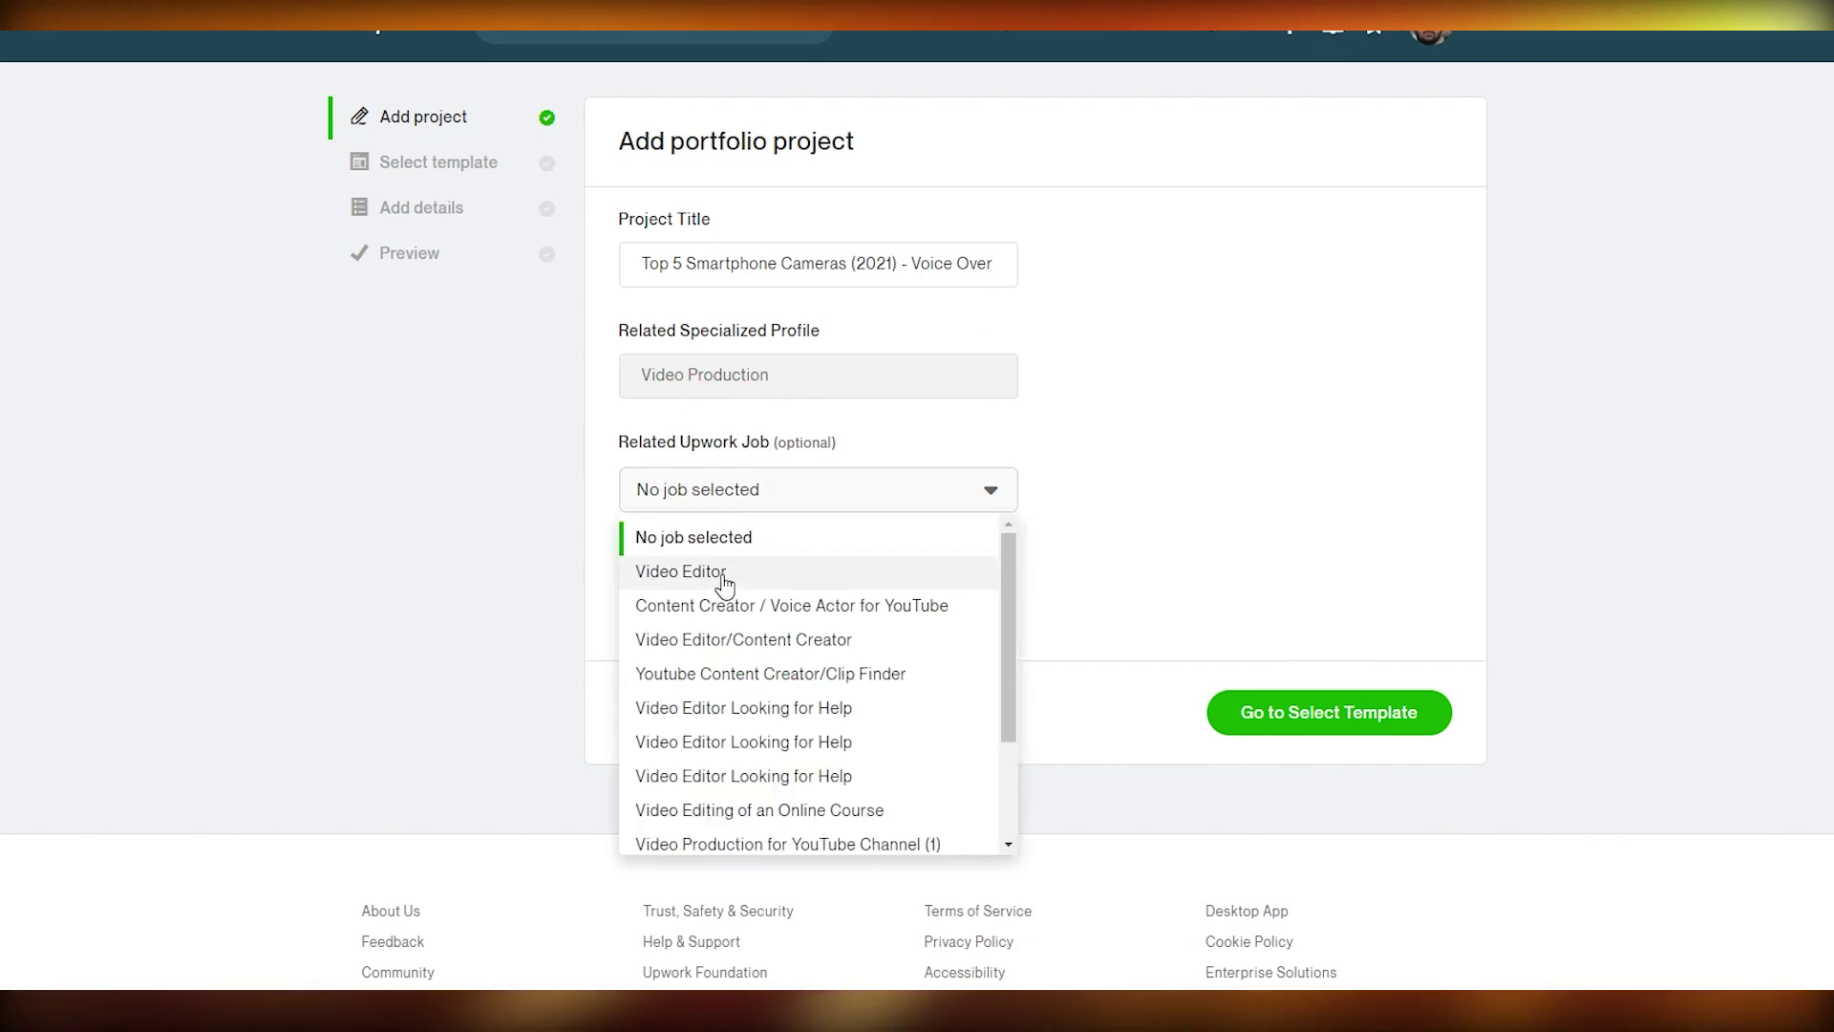
pyautogui.click(722, 575)
pyautogui.click(729, 489)
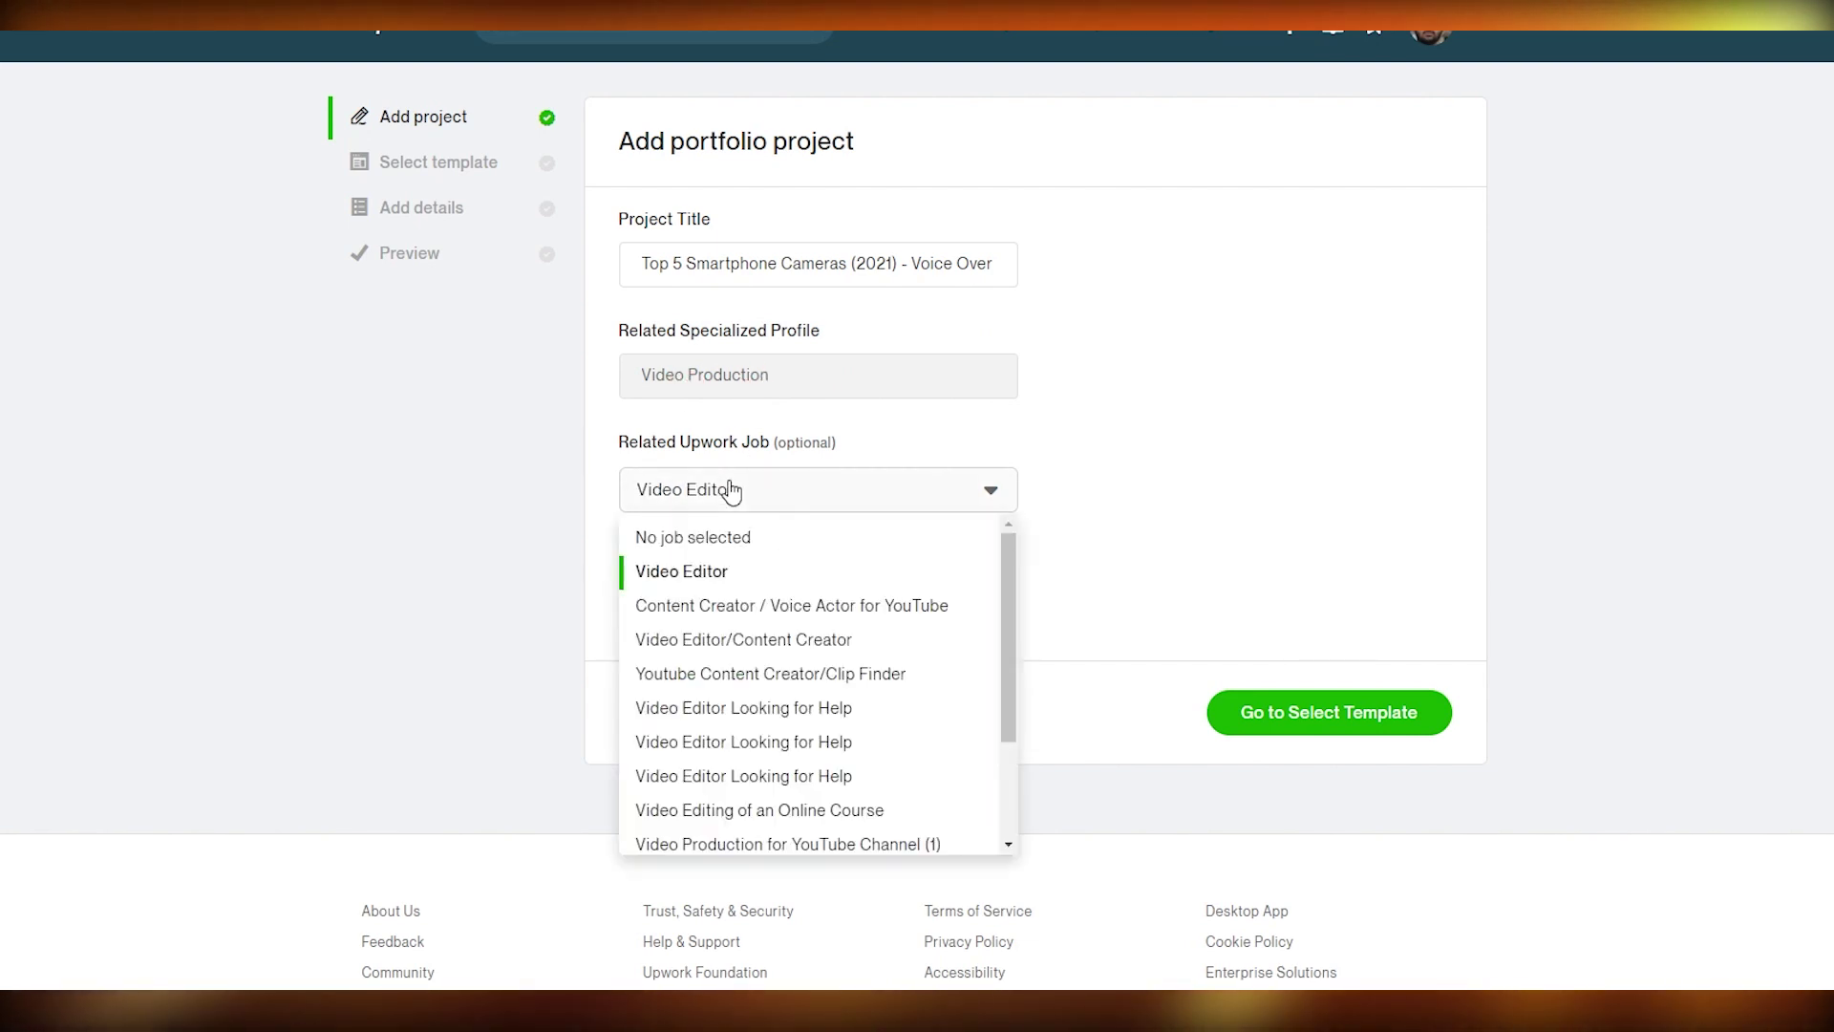
pyautogui.click(753, 612)
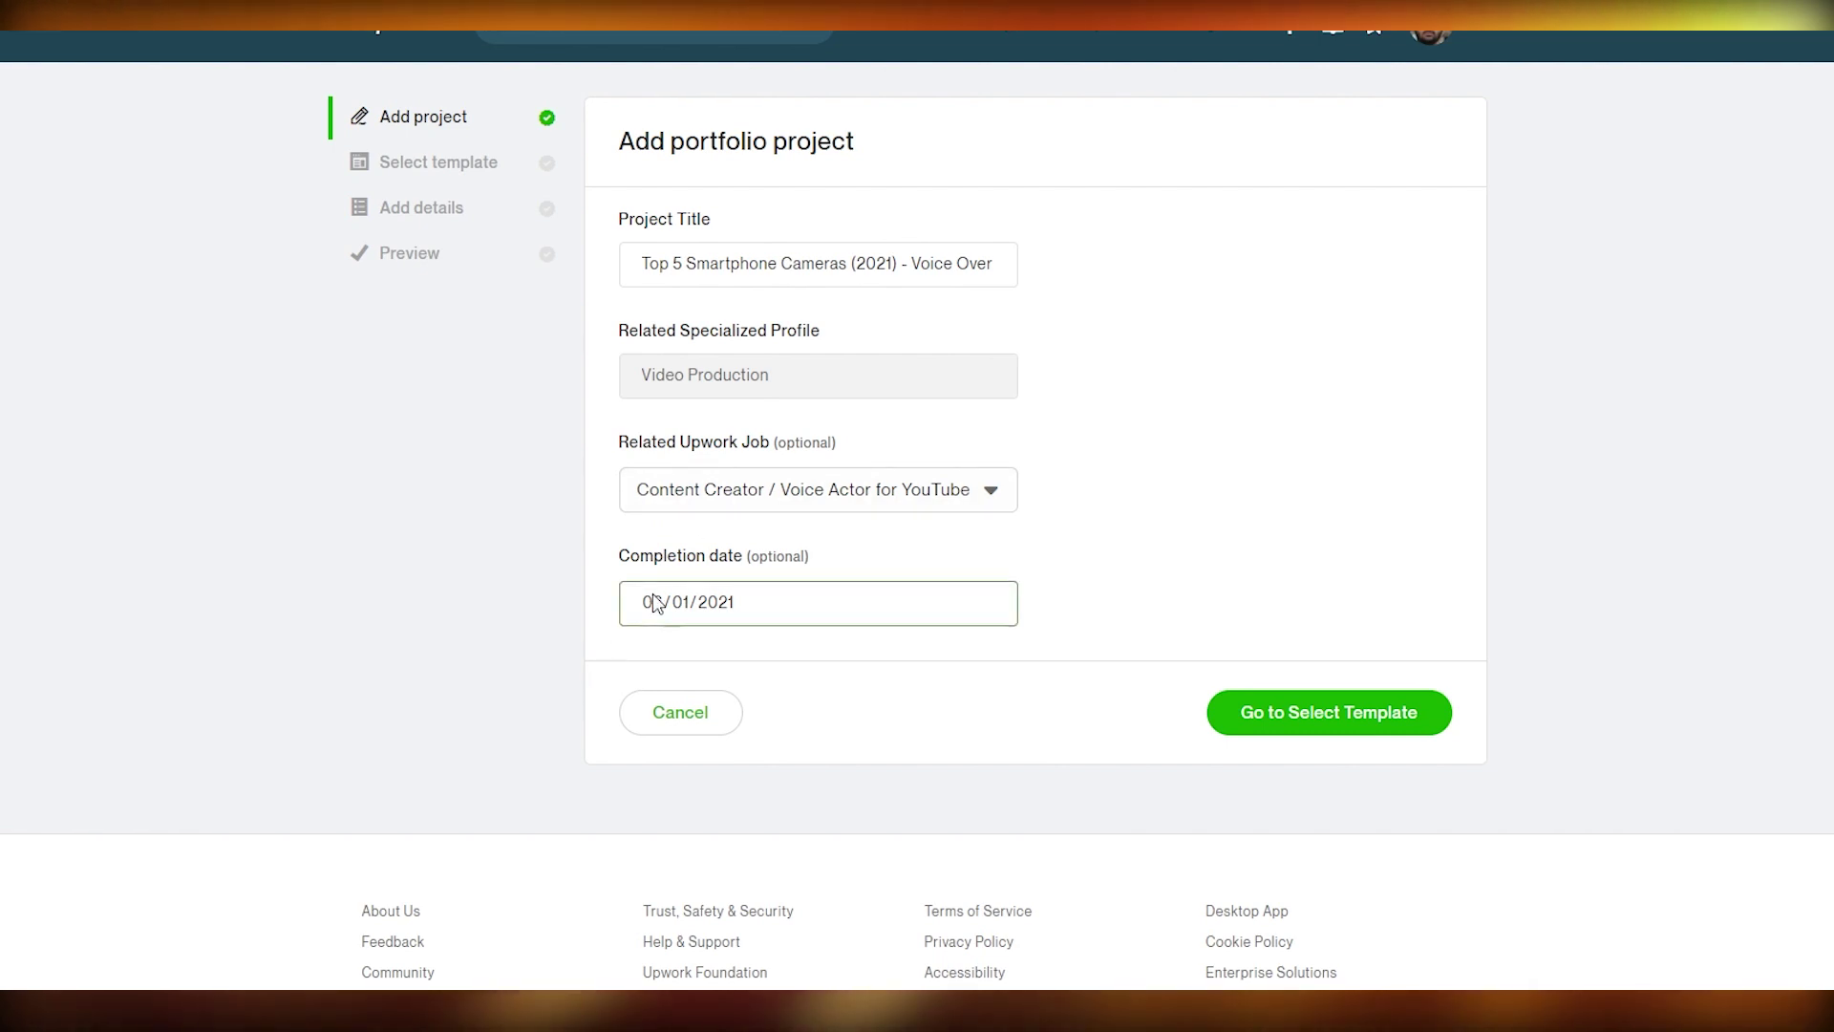
# Cancel the open rename in Google Drive and set the portfolio project's completion date to 07/09/2021
pyautogui.click(717, 602)
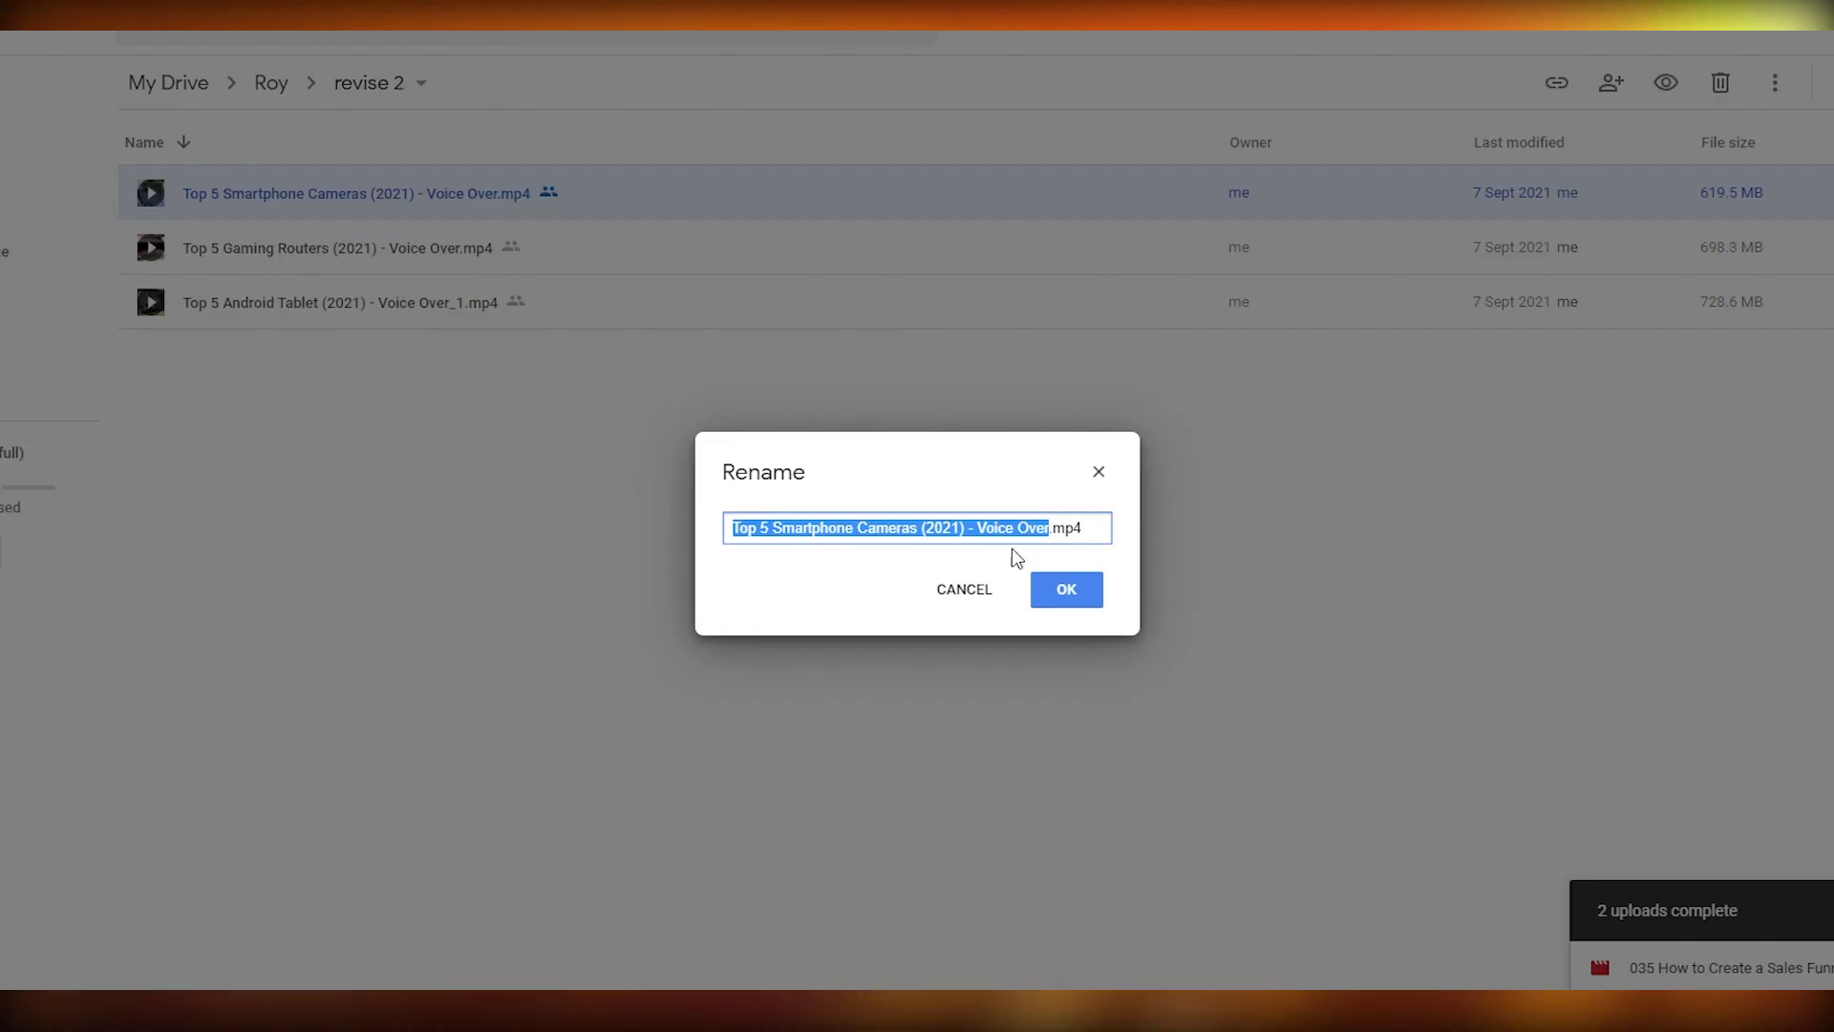
pyautogui.click(966, 600)
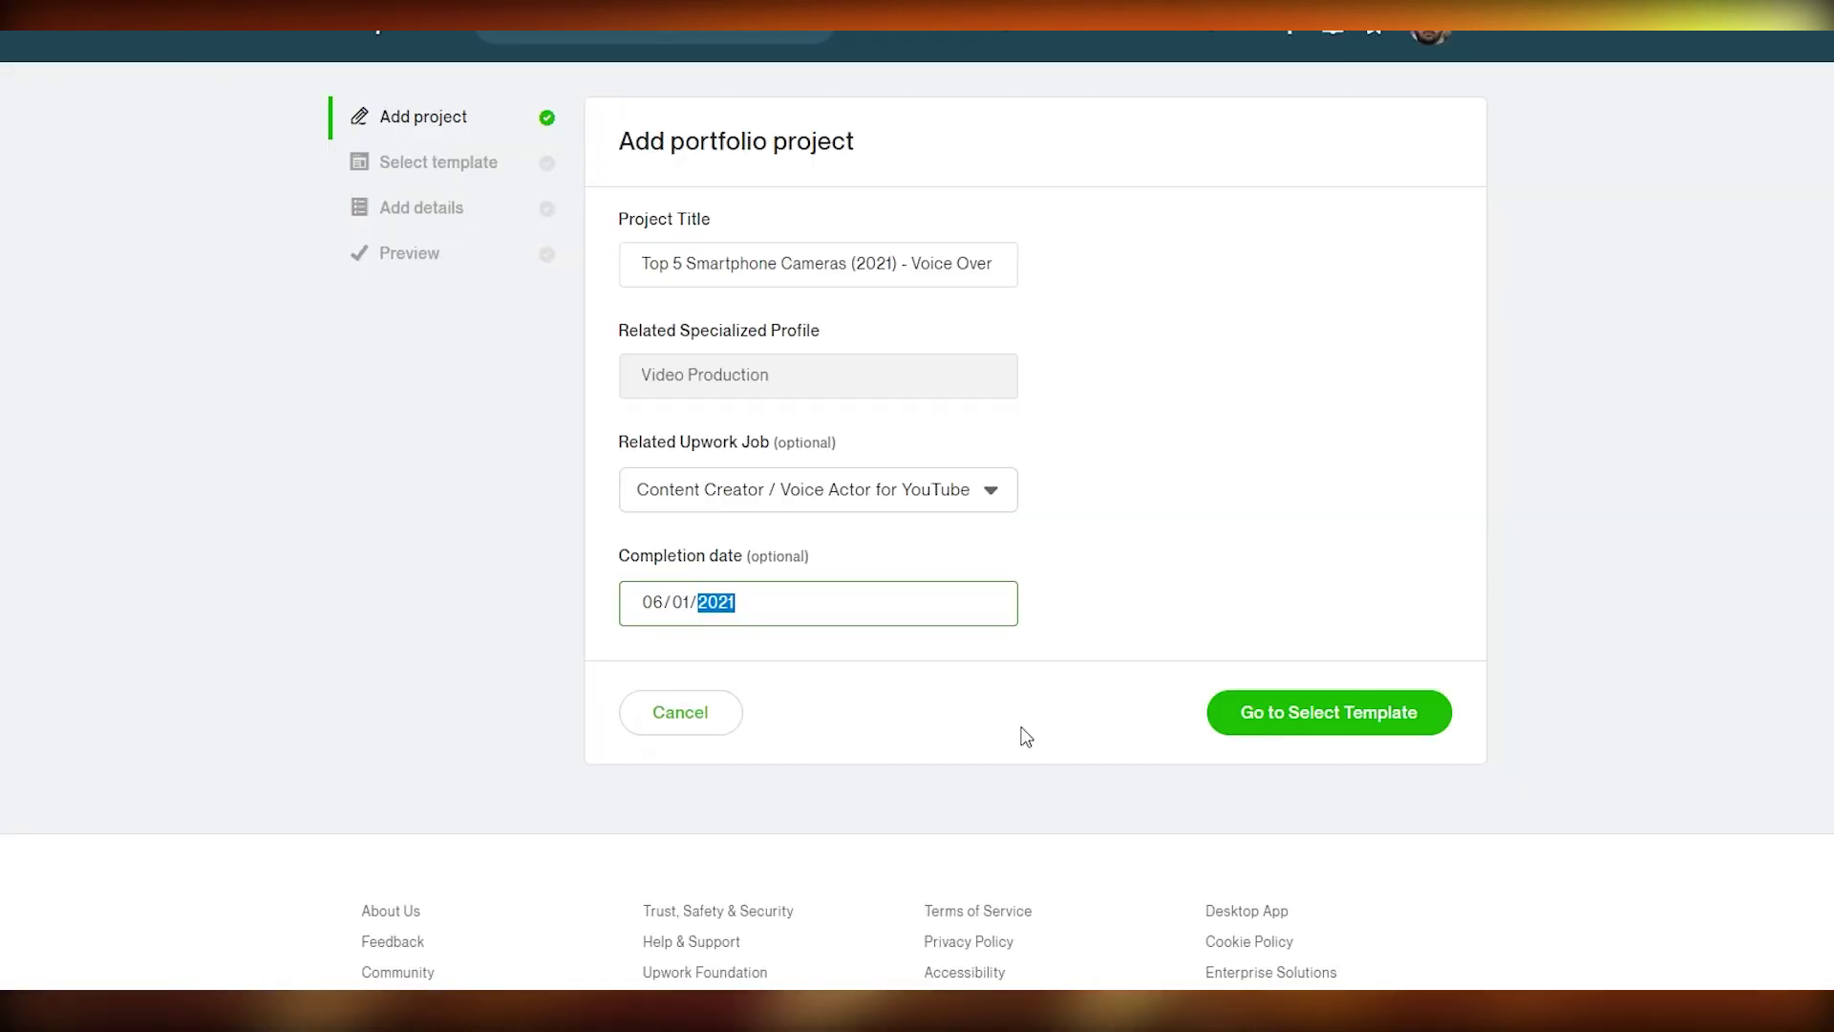
pyautogui.click(670, 609)
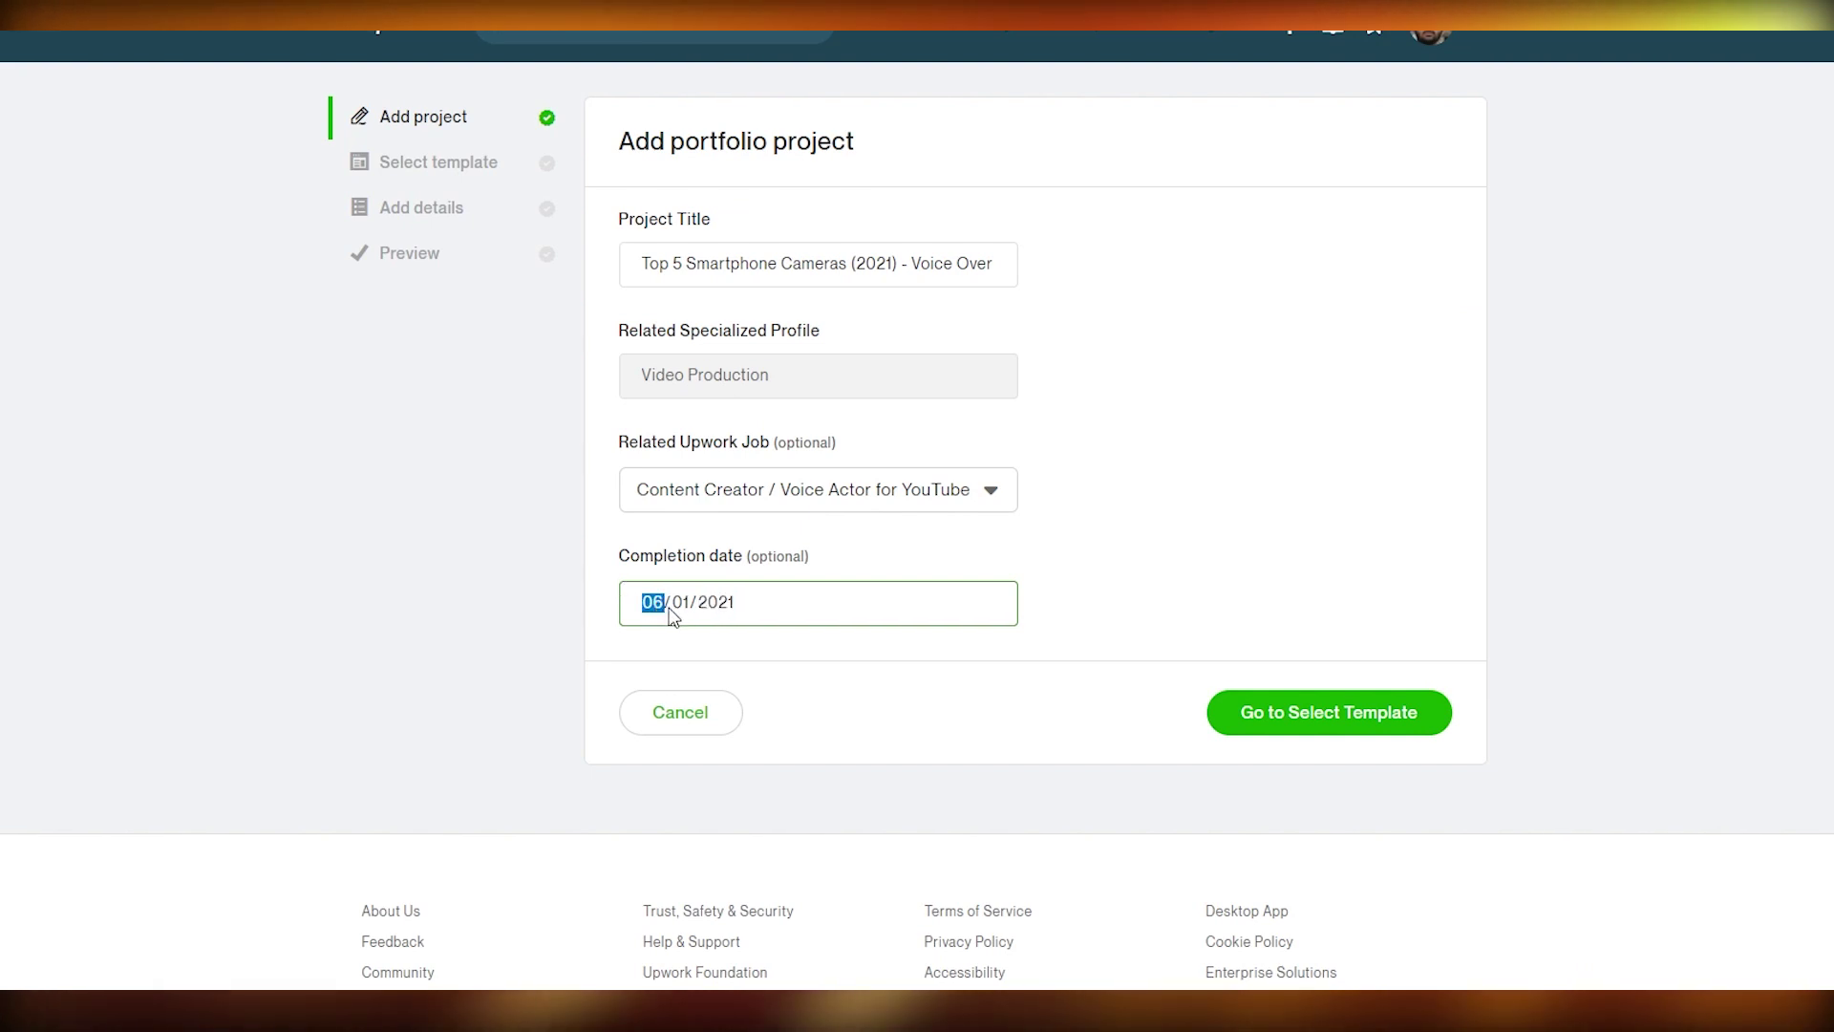
pyautogui.click(718, 619)
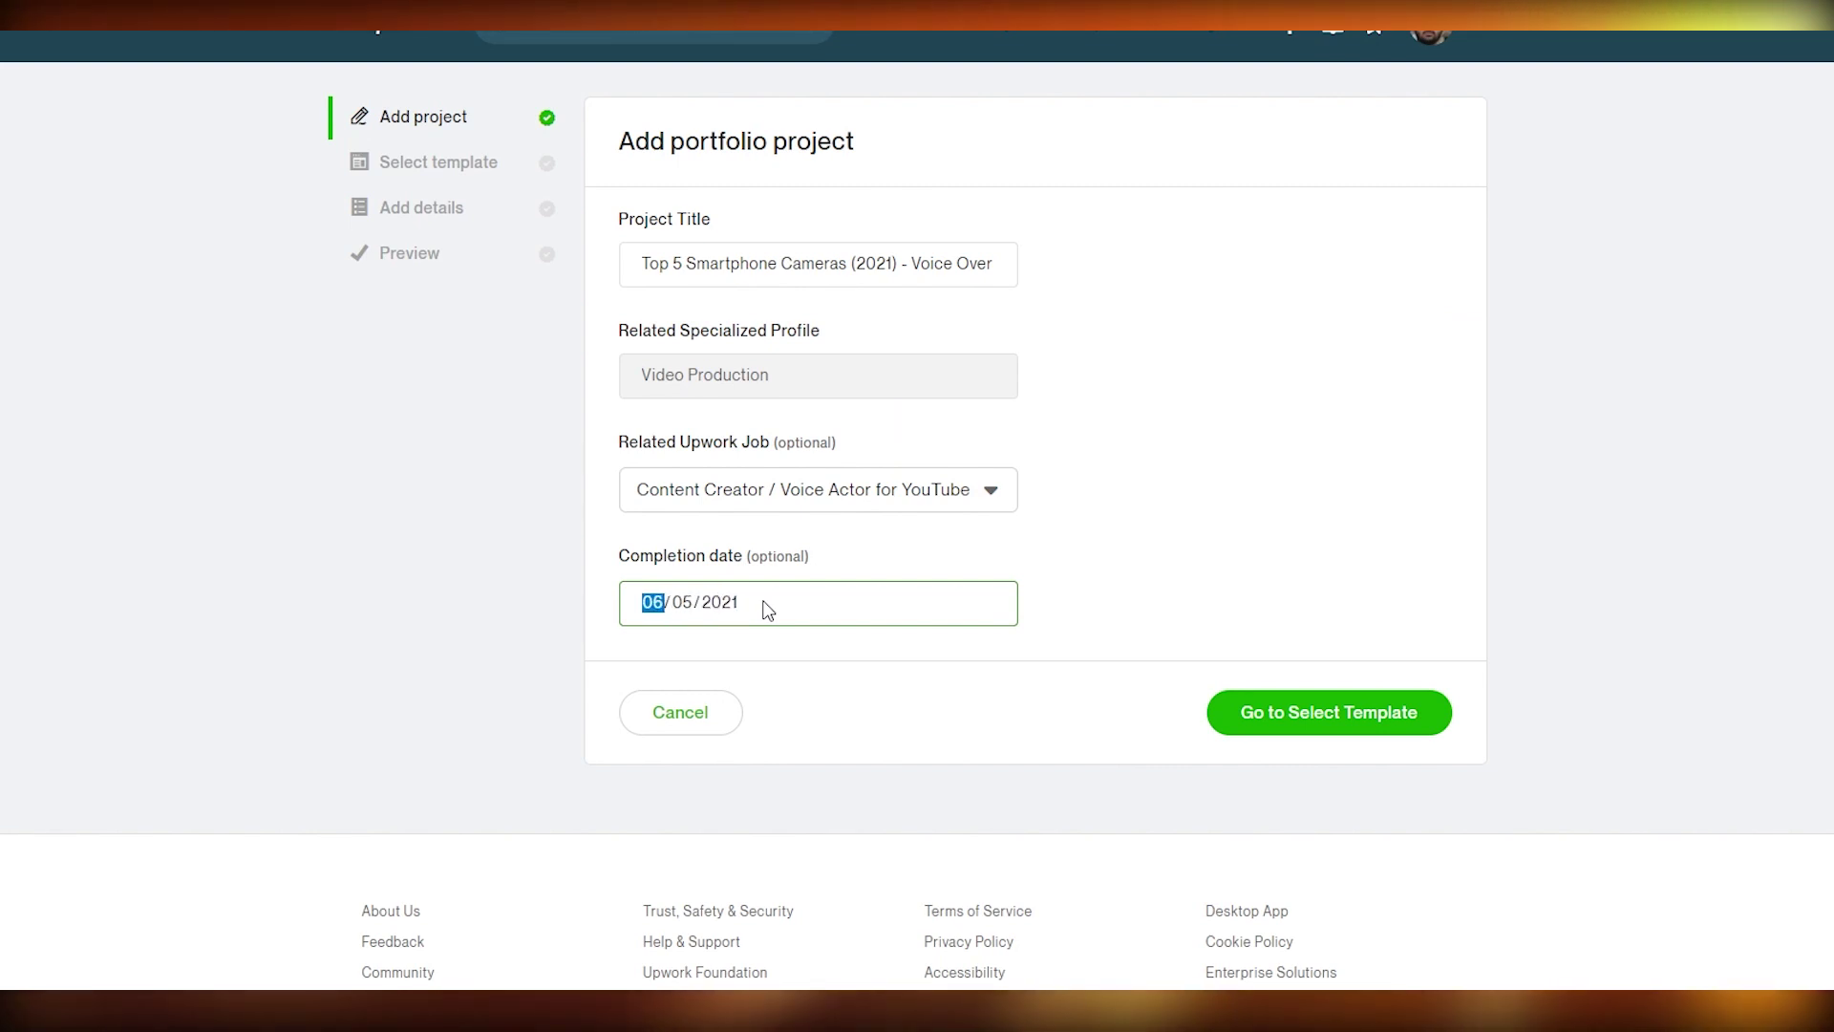
pyautogui.write('07/09/')
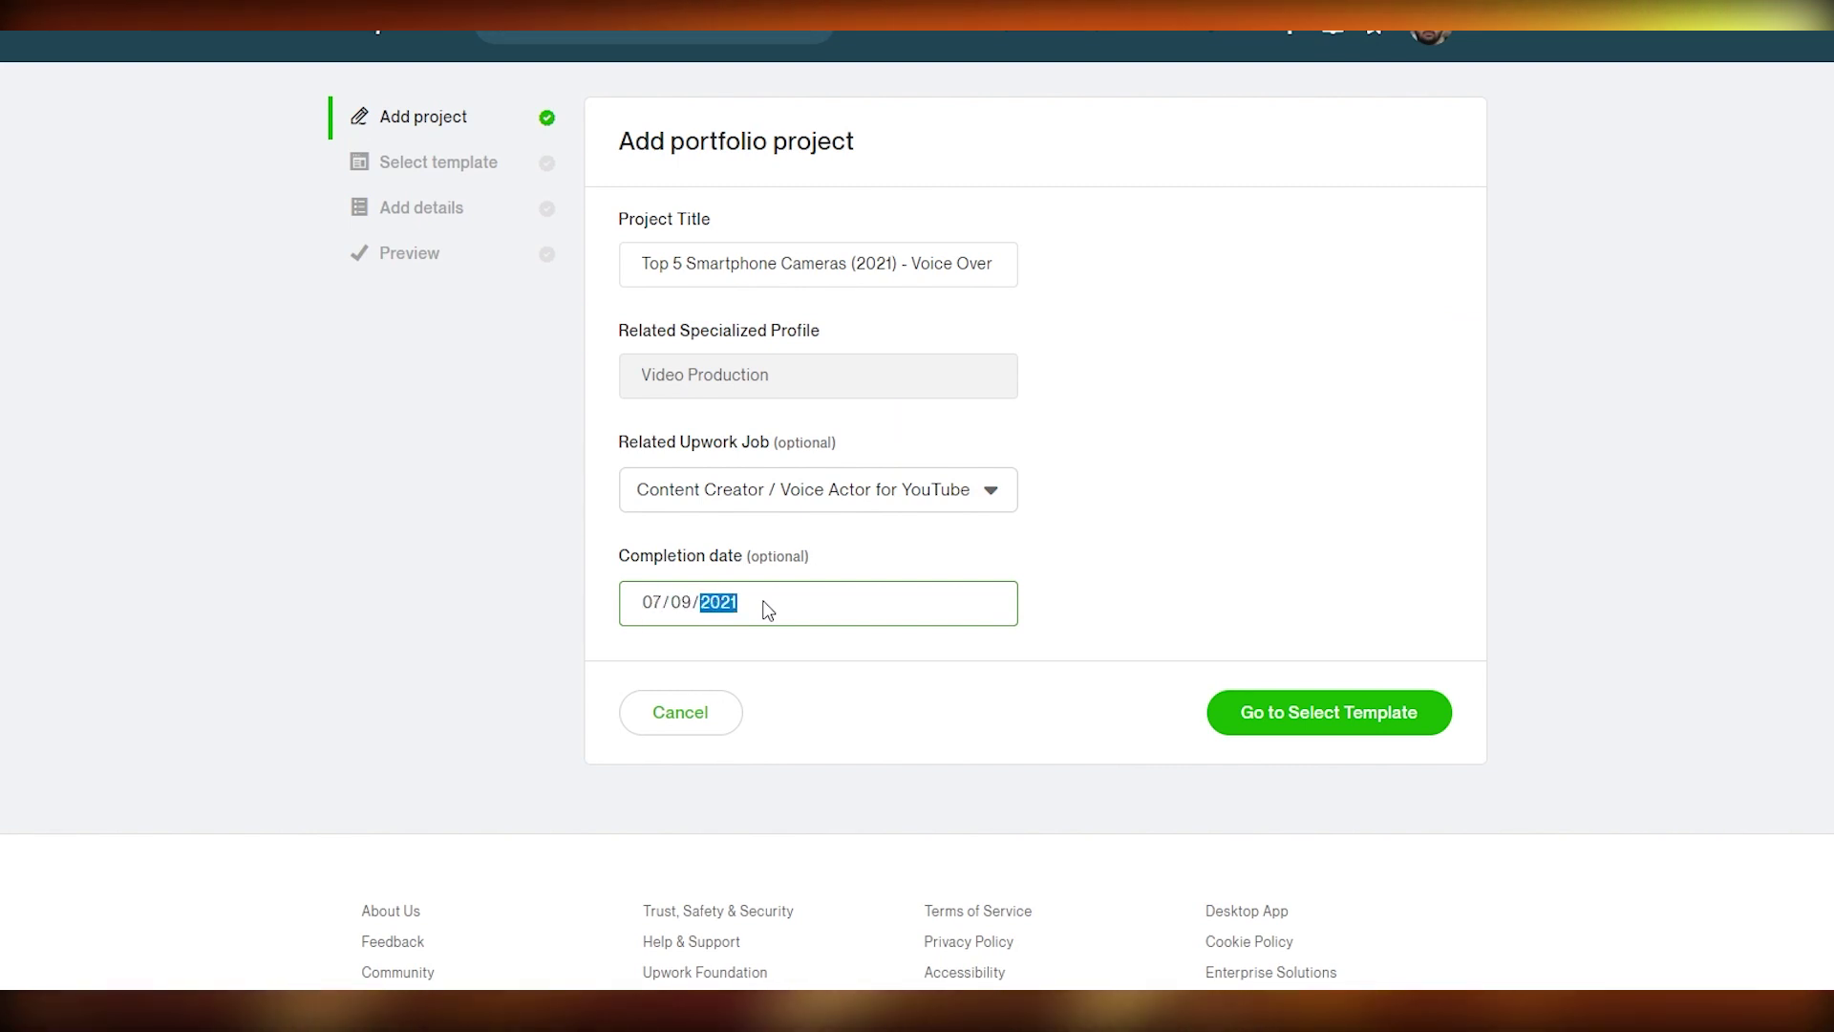
pyautogui.write('2021')
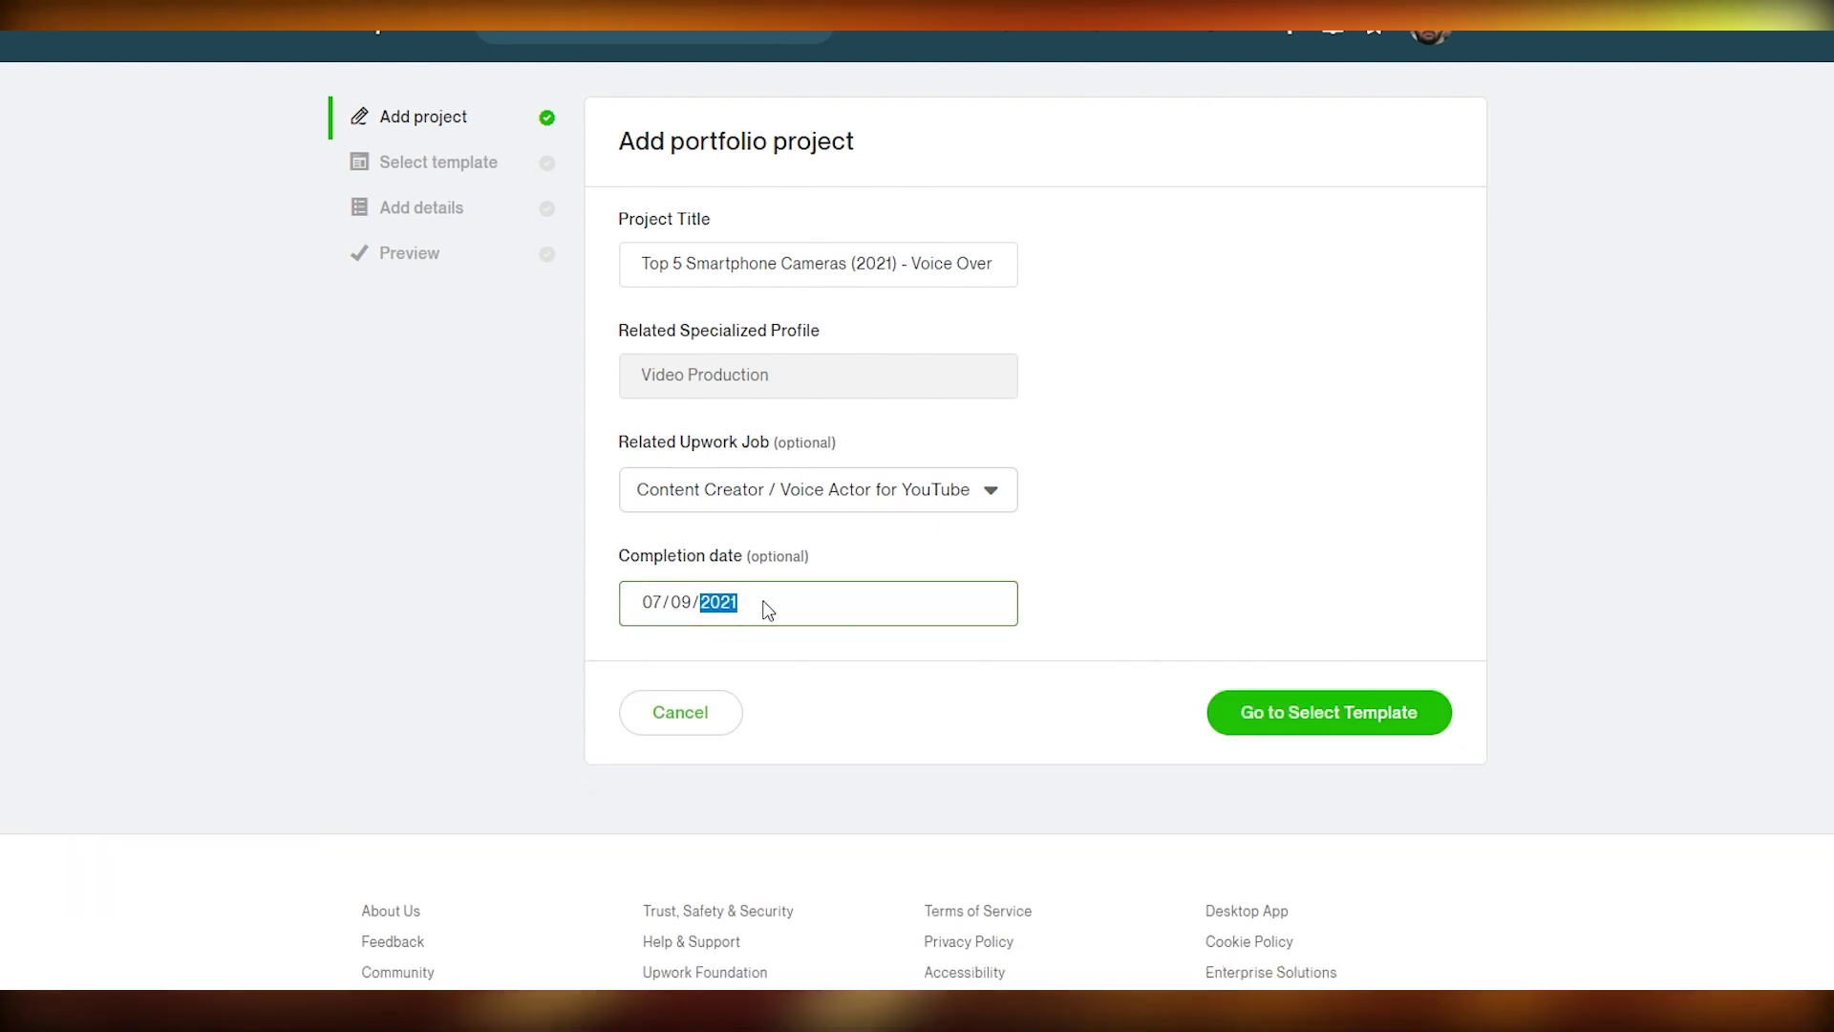
pyautogui.click(1201, 594)
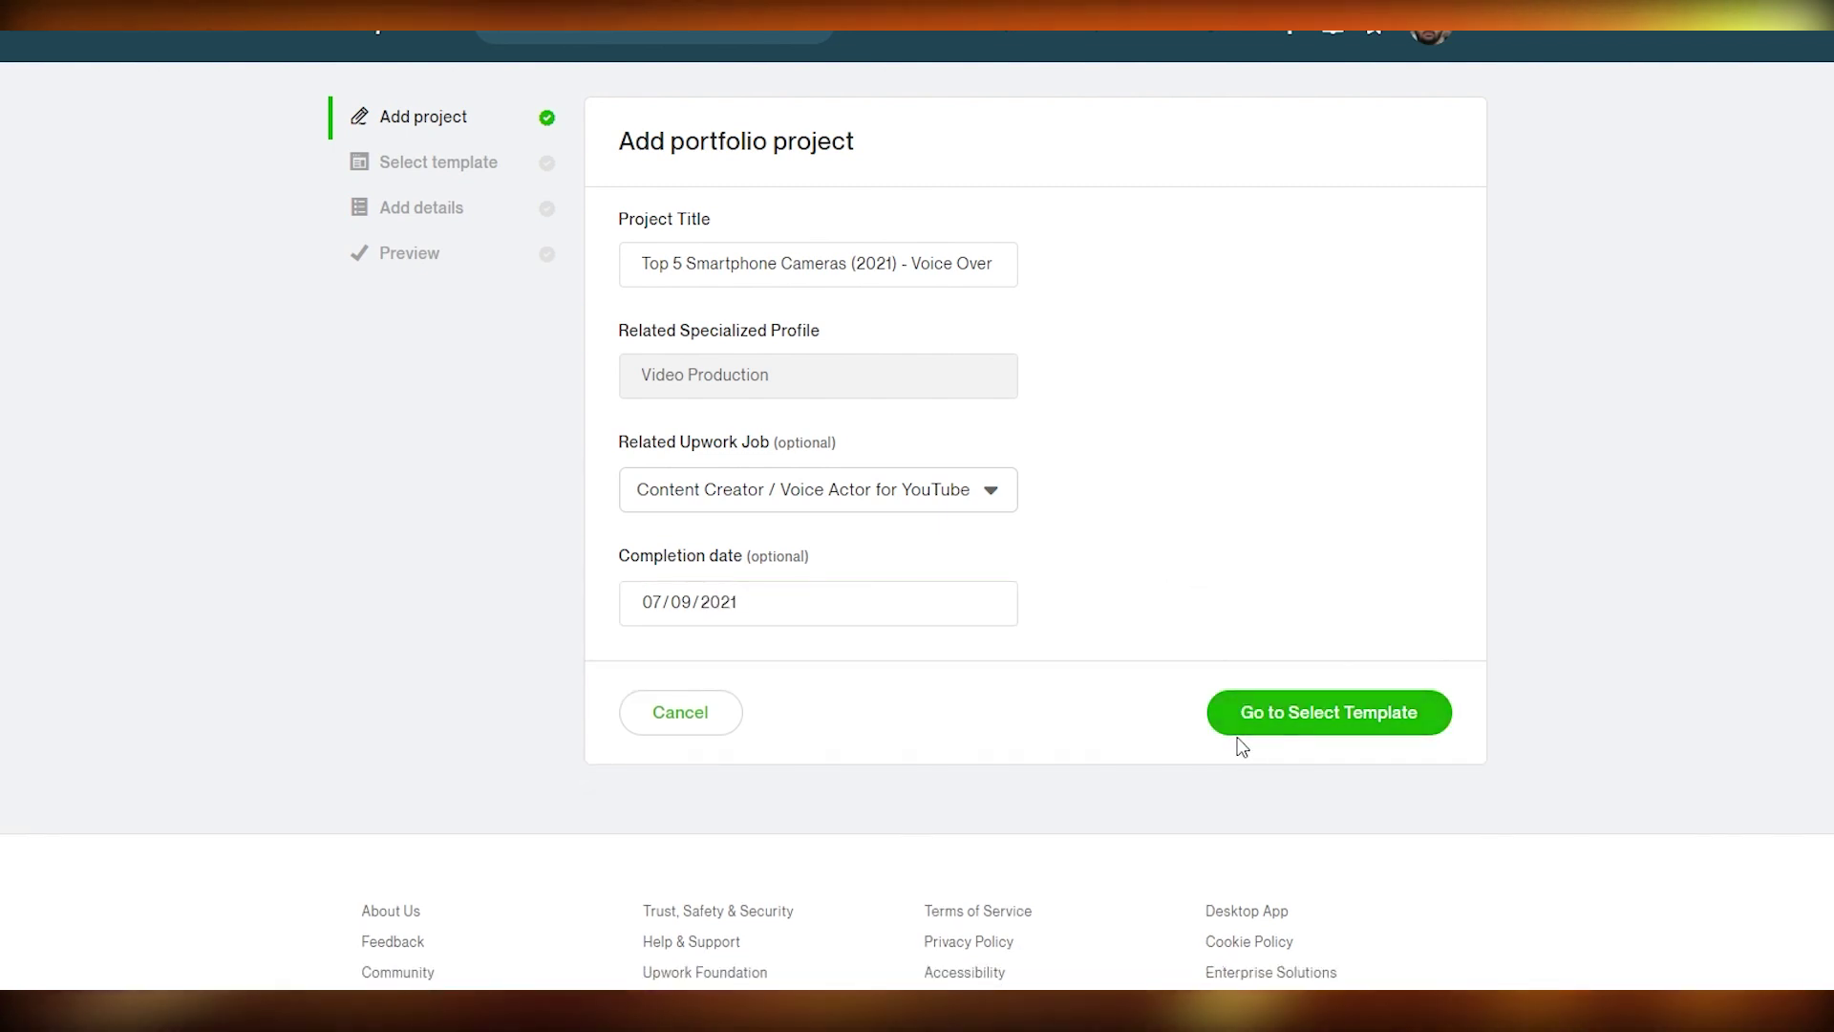
# Proceed to template selection, choose the Gallery template for the project, and continue to adding details
pyautogui.click(1330, 733)
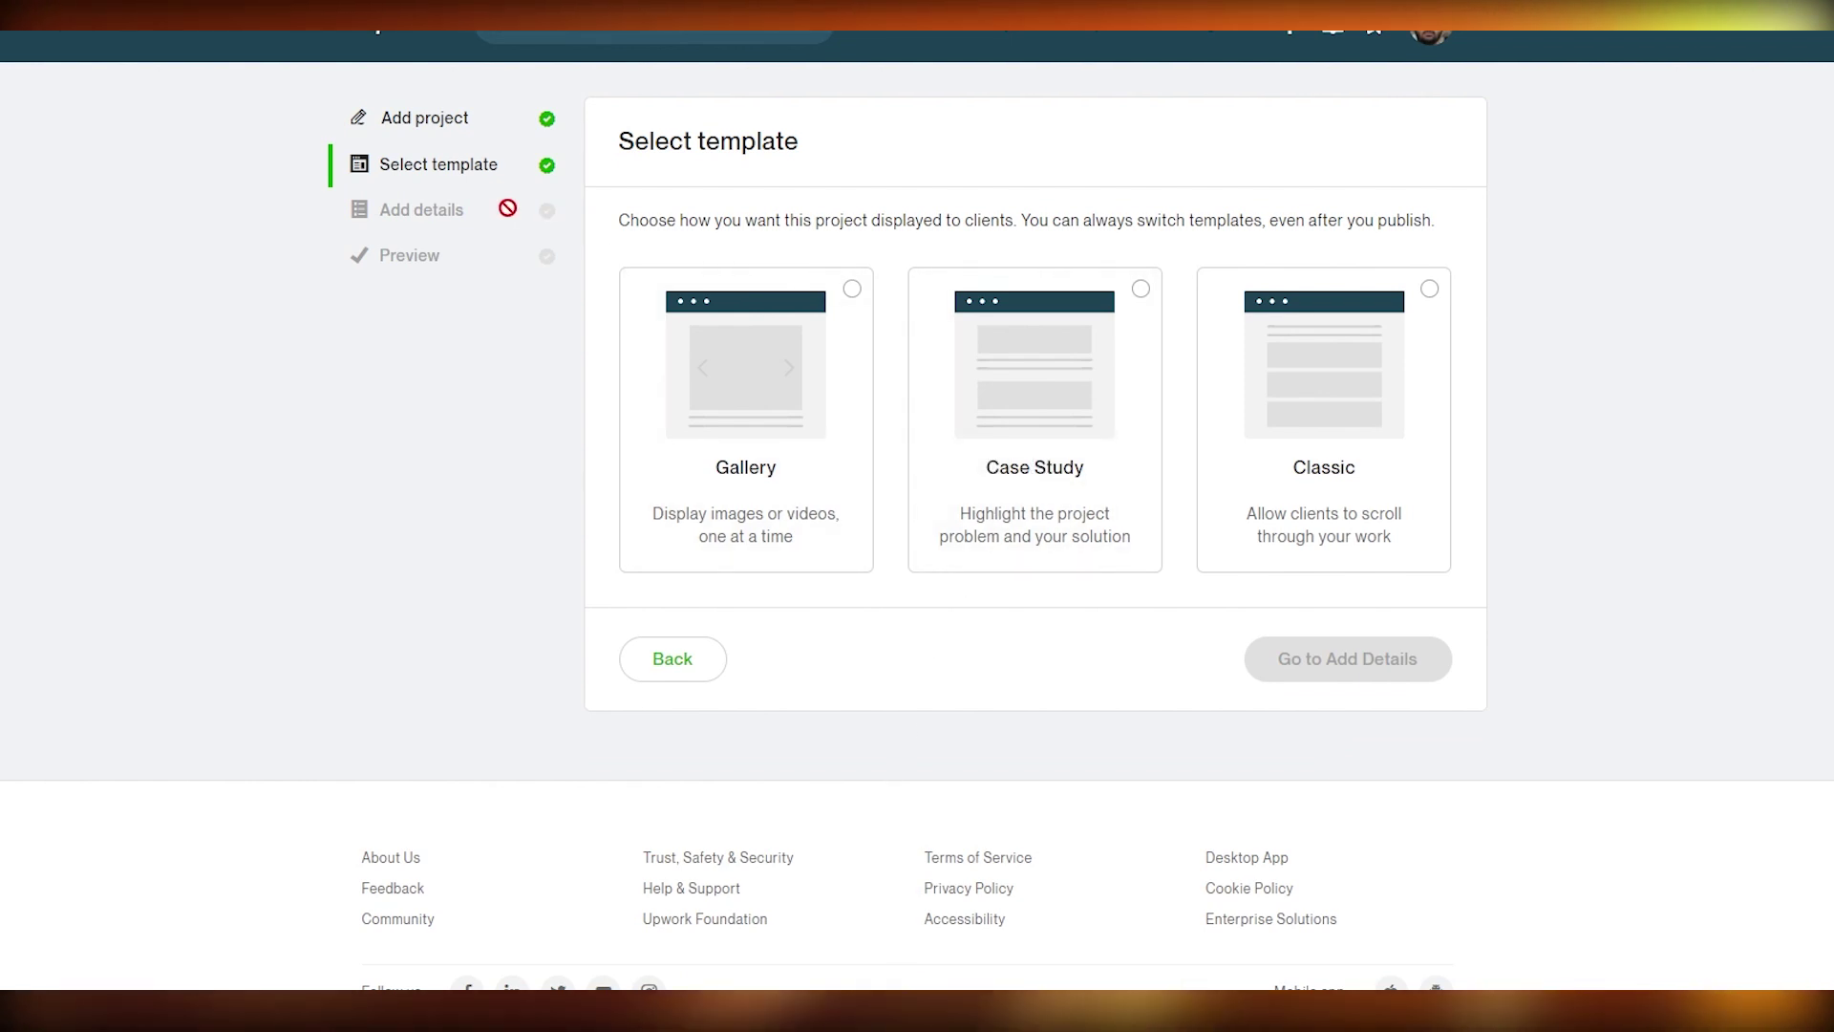
pyautogui.scroll(-1, 1380, 372)
pyautogui.scroll(1, 1242, 354)
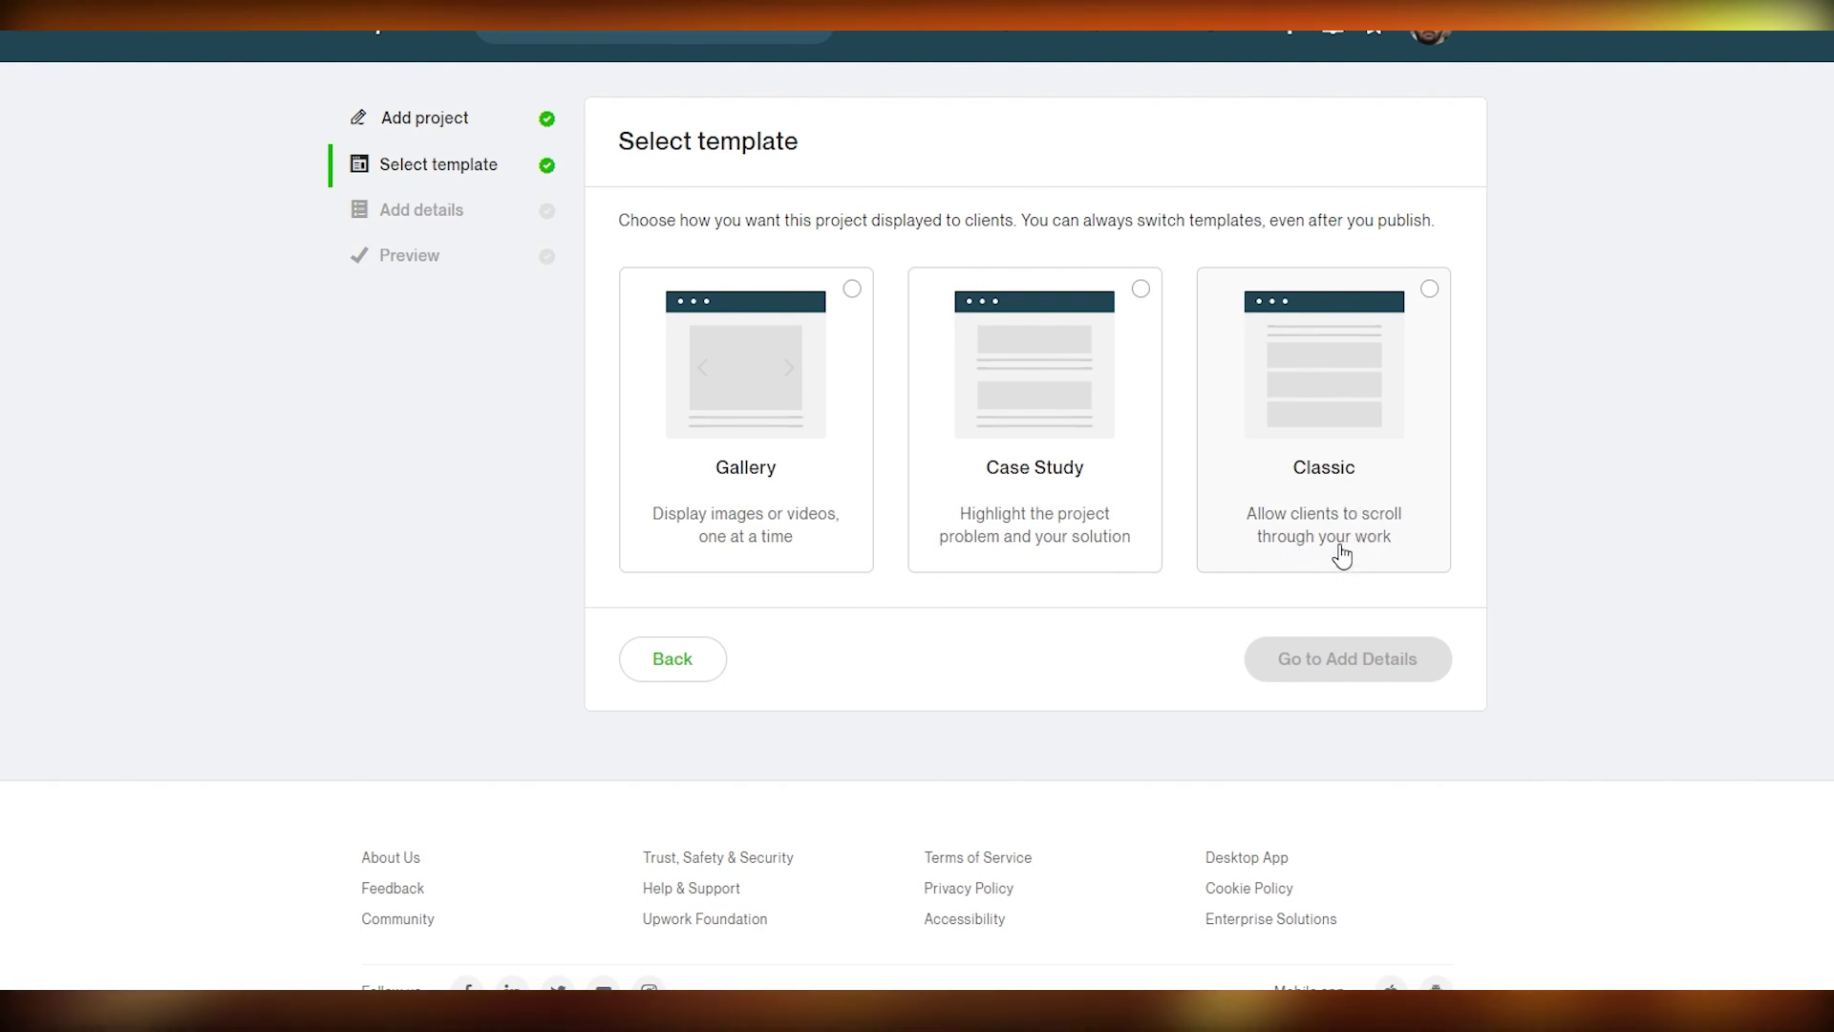
pyautogui.click(749, 443)
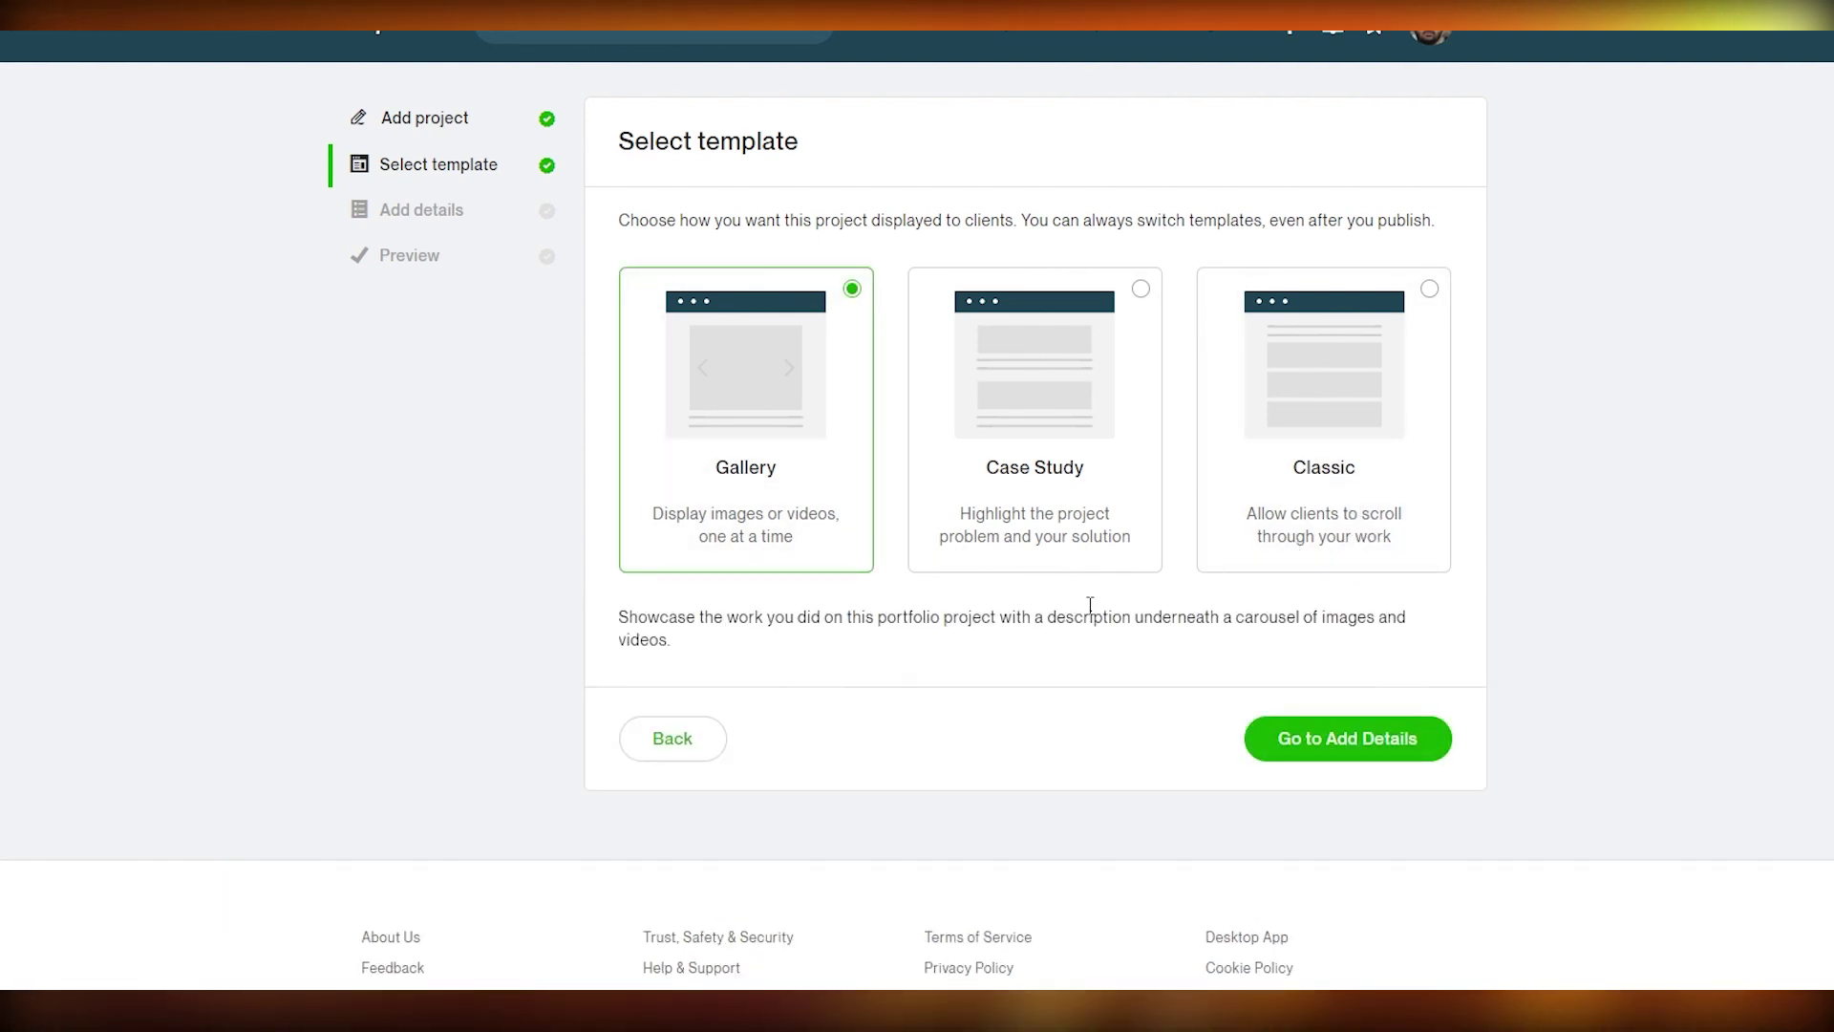
pyautogui.click(1376, 760)
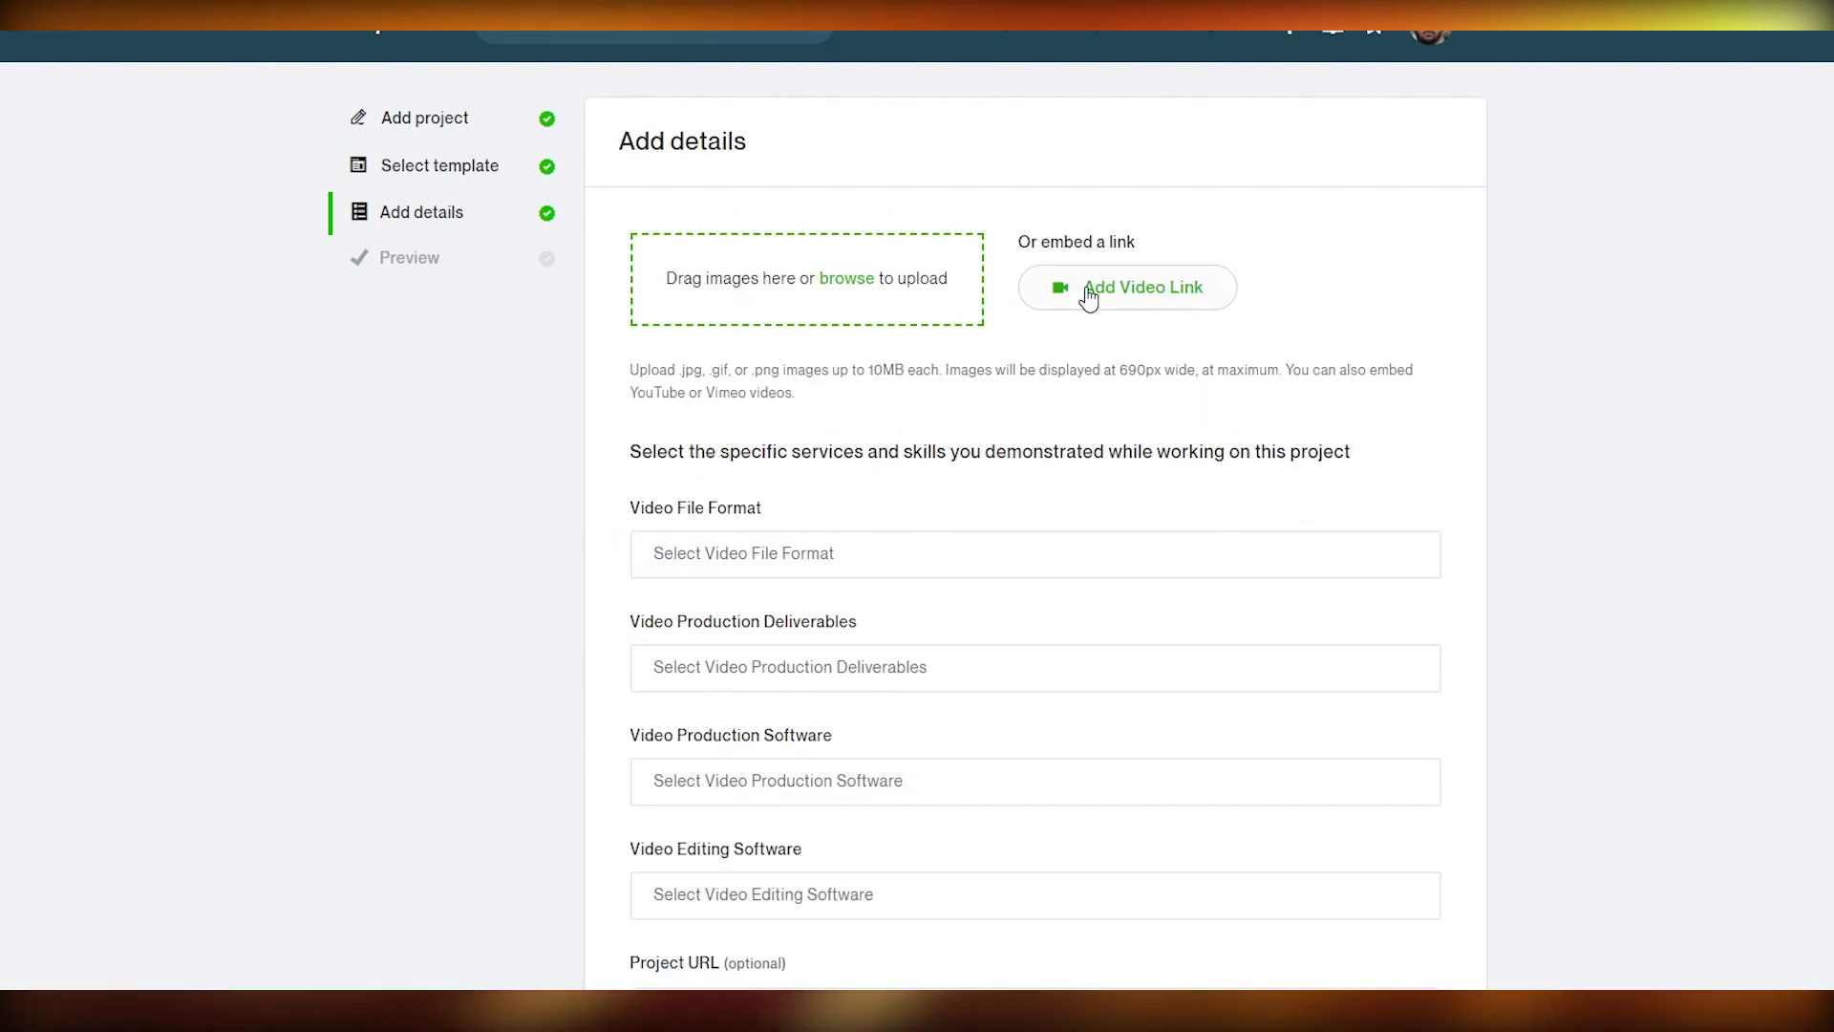
# Try to embed the Google Drive share link of the Top 5 Smartphone Cameras video as the project's video link
pyautogui.click(1094, 288)
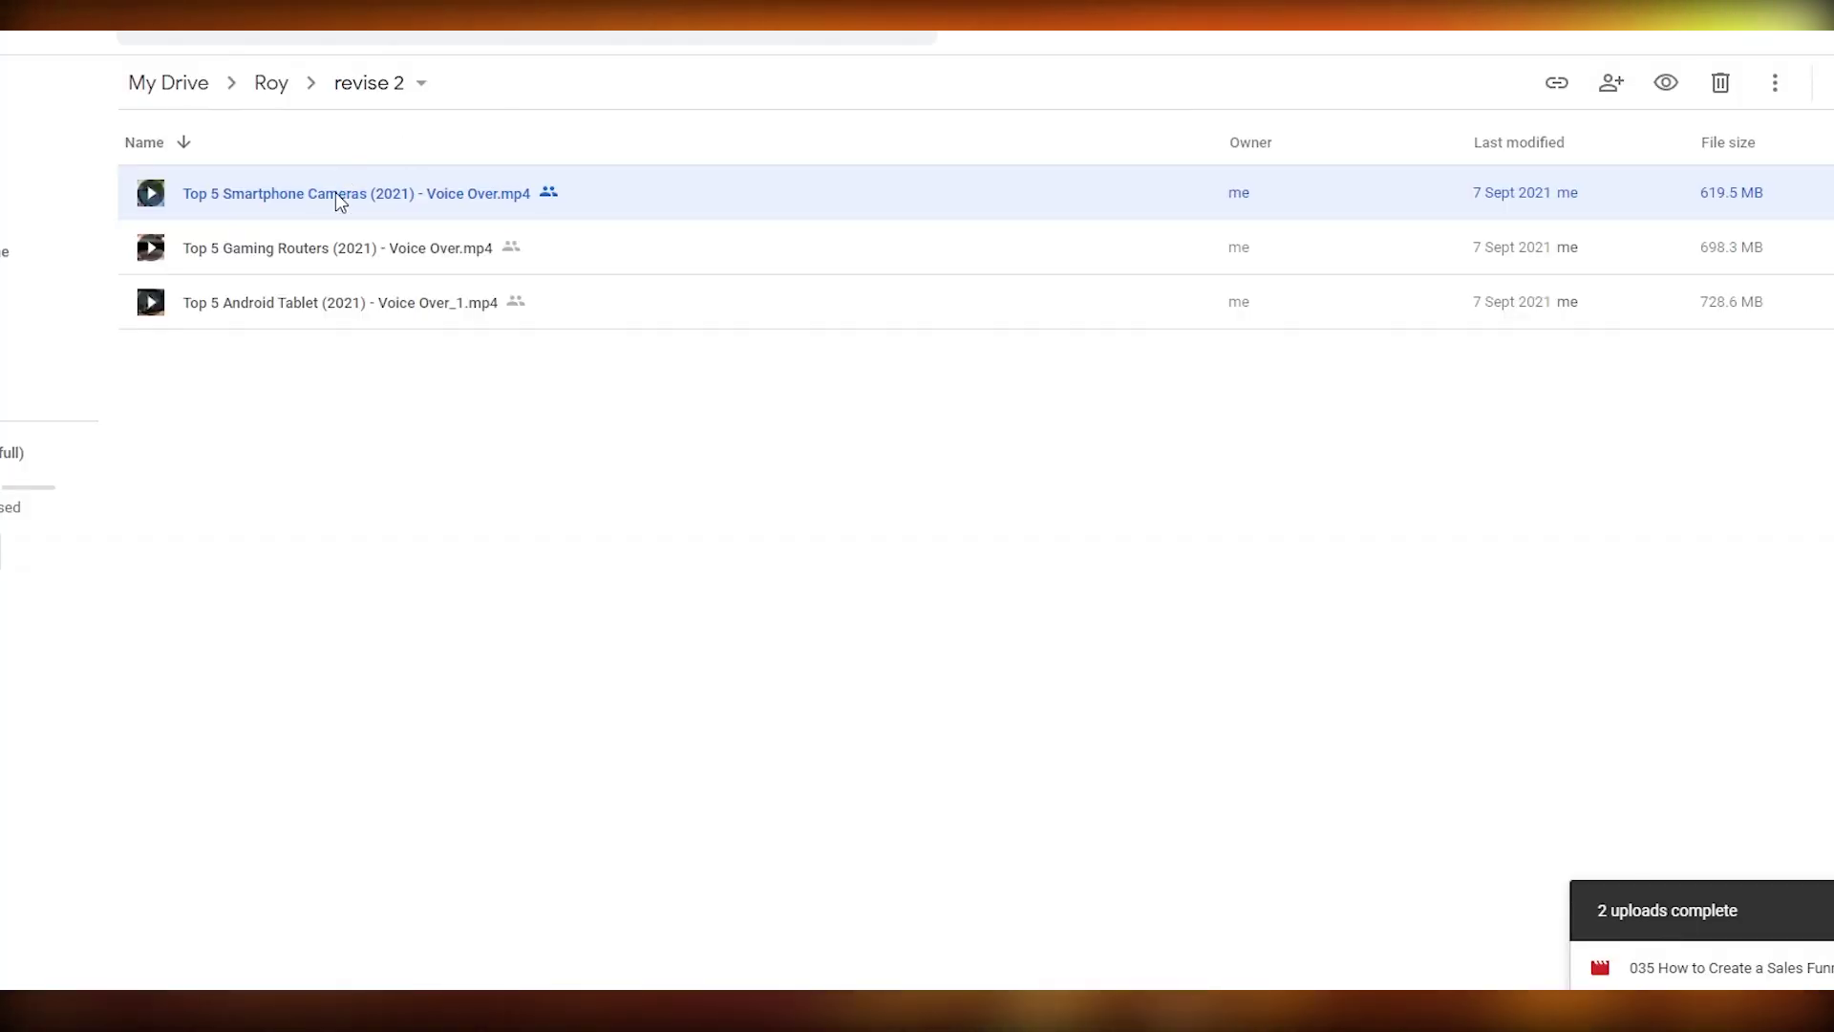
pyautogui.rightClick(336, 195)
pyautogui.click(348, 354)
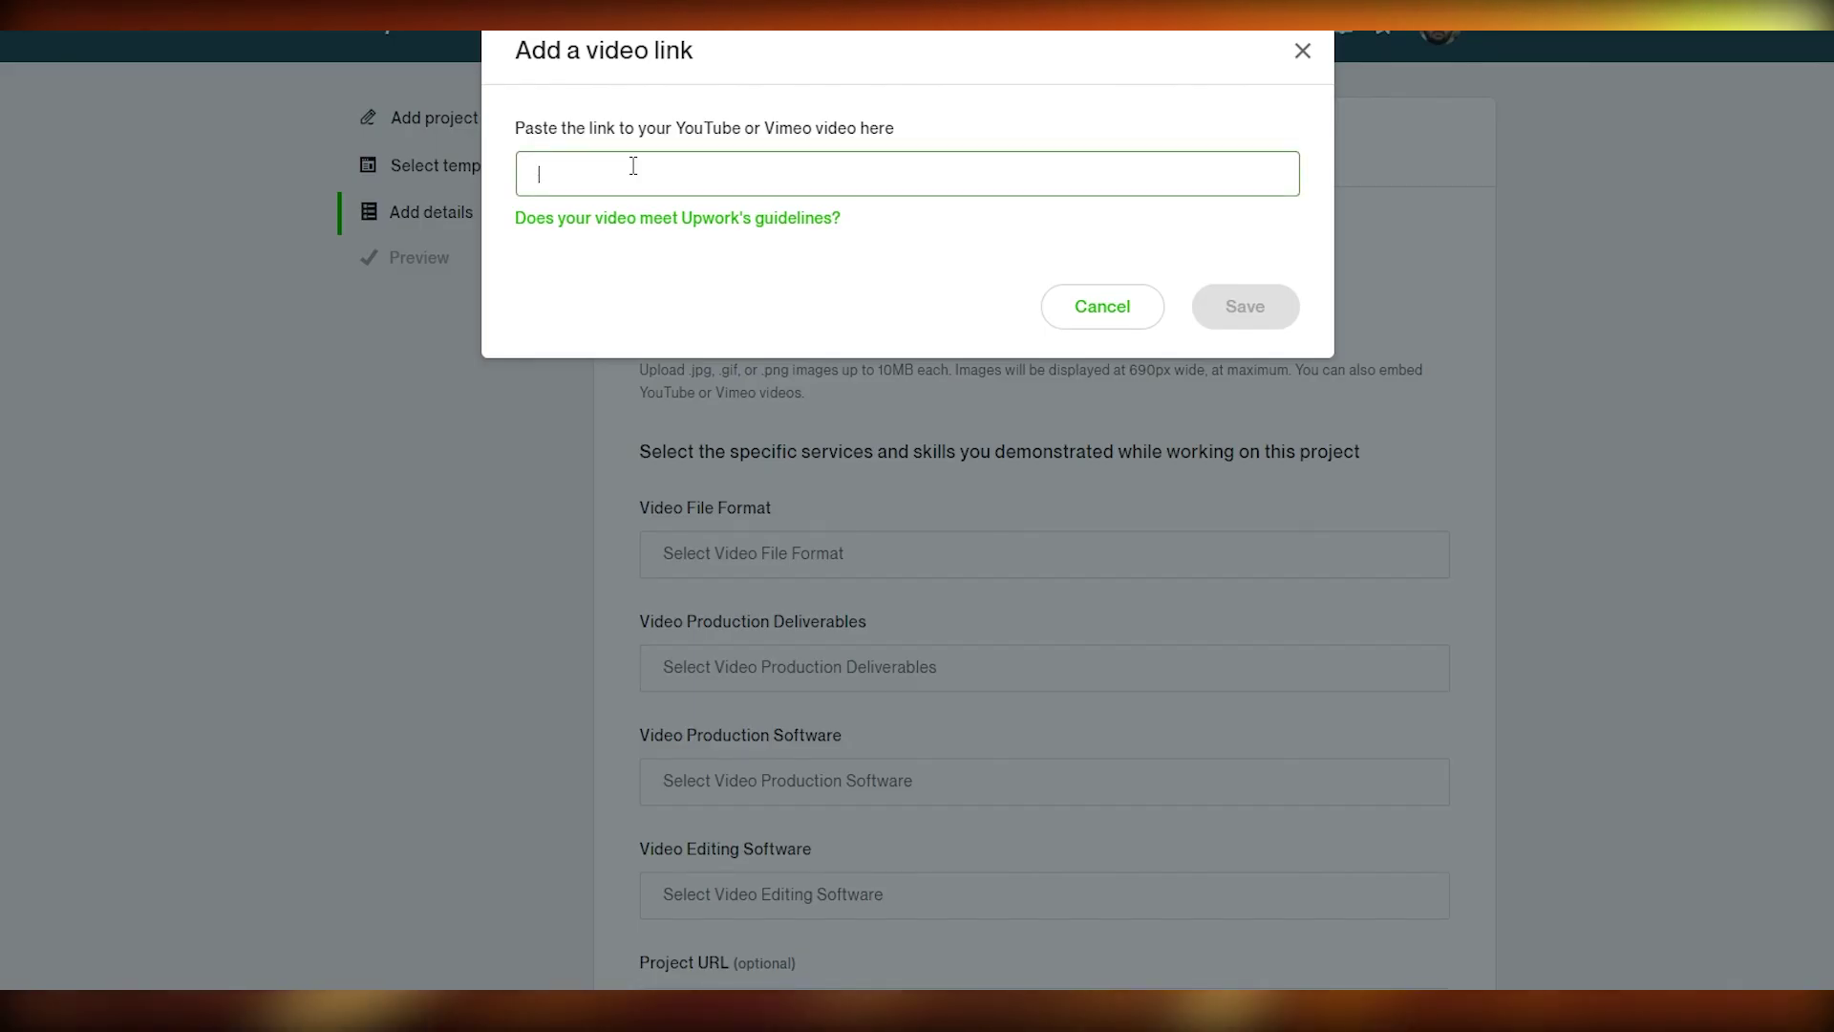
pyautogui.rightClick(633, 166)
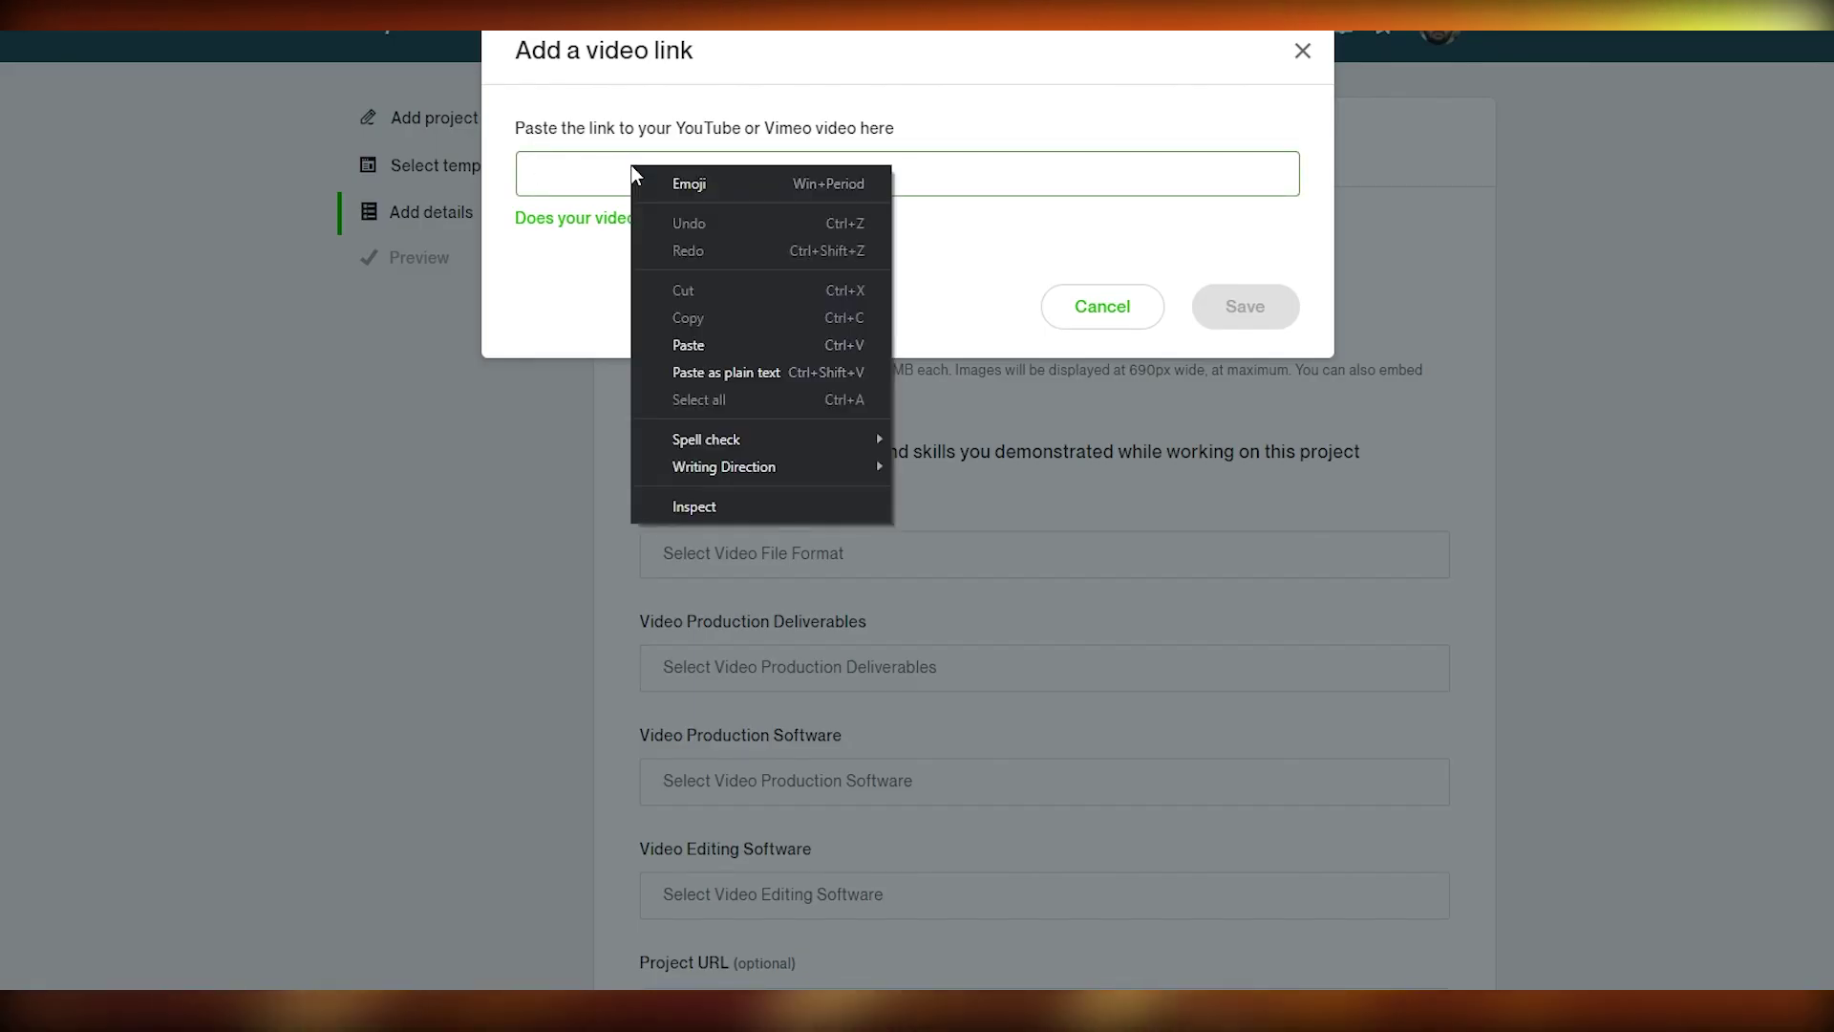
pyautogui.click(737, 346)
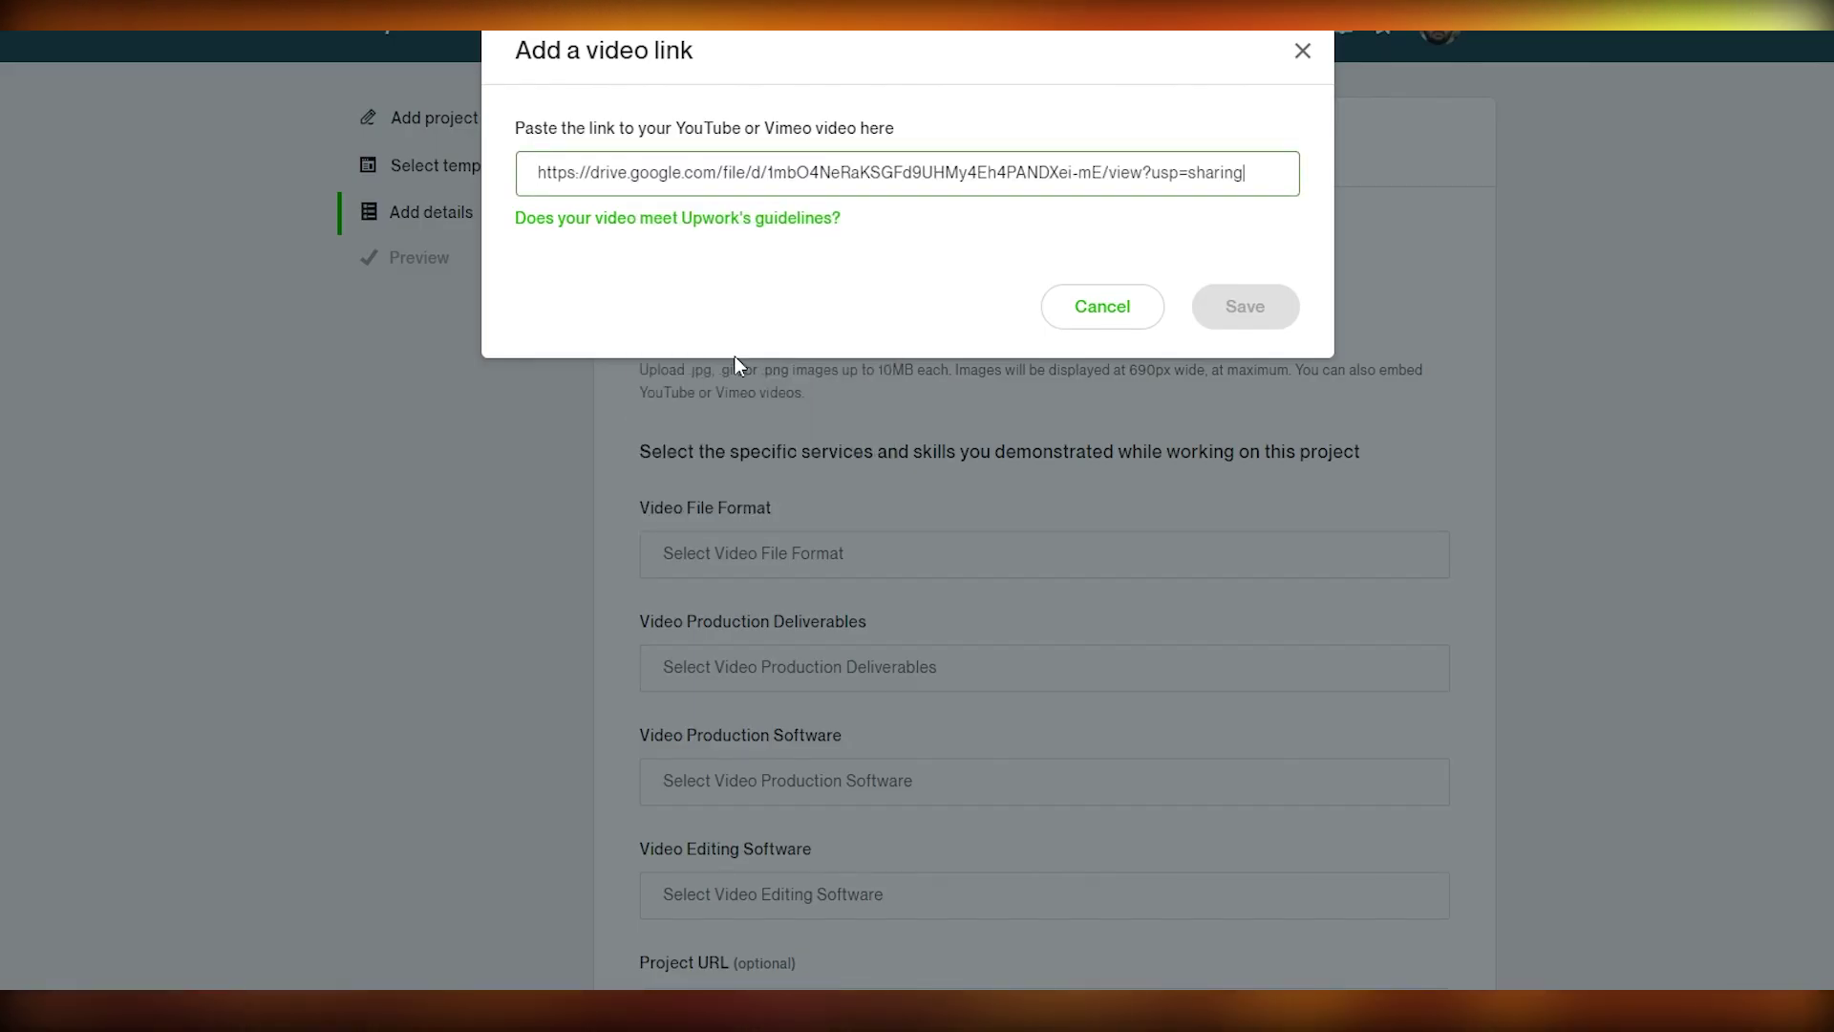
pyautogui.click(1305, 54)
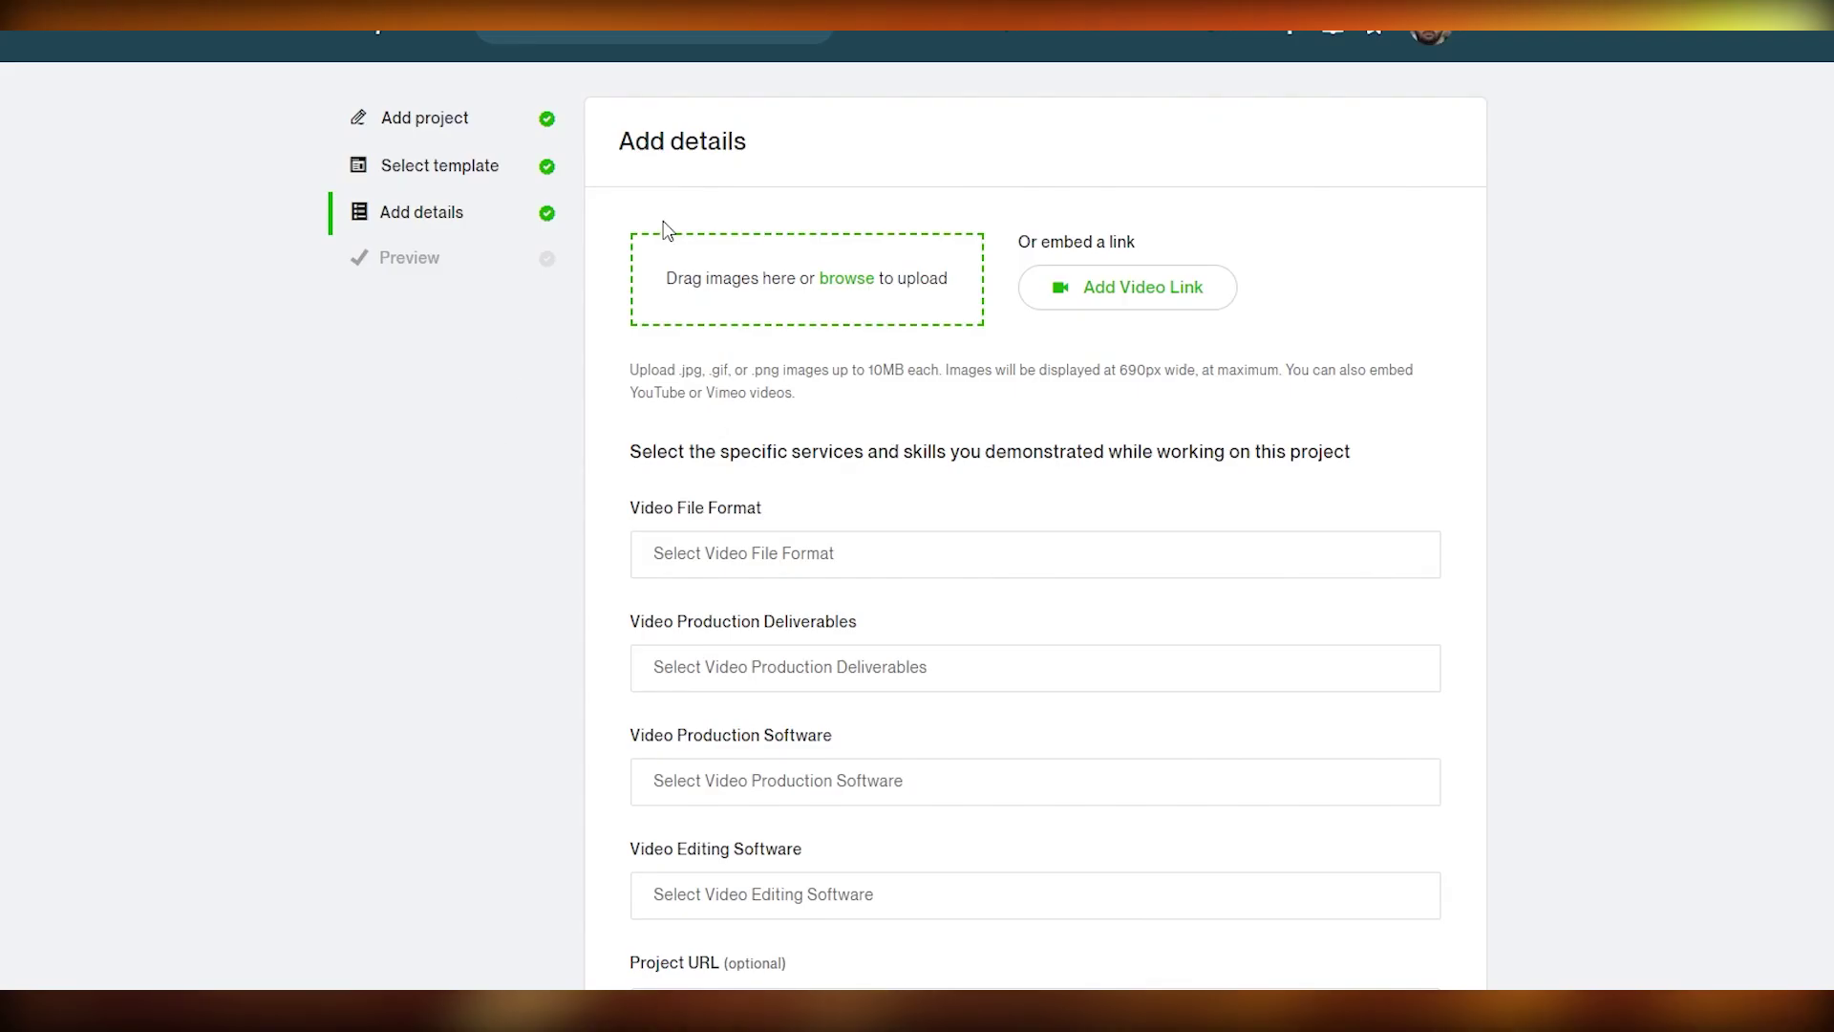
# Browse the local drive for an image to upload to the project and open the client's folder
pyautogui.click(857, 279)
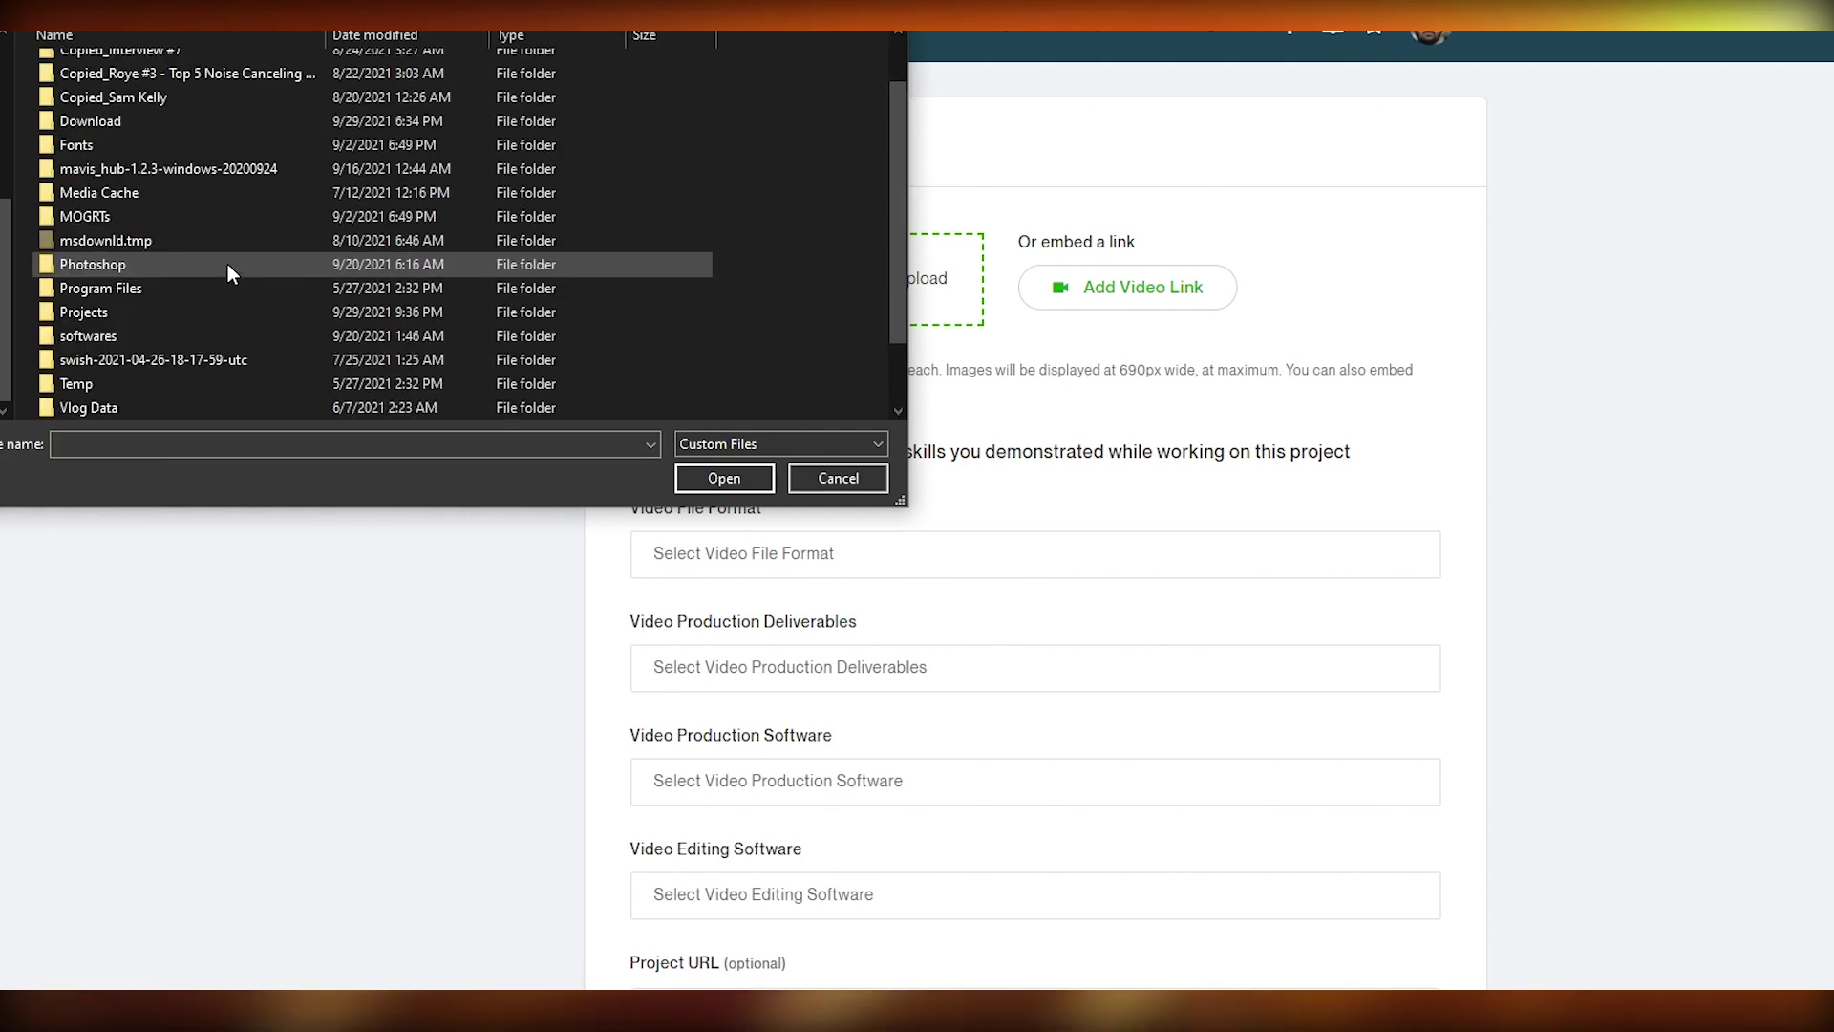
pyautogui.scroll(-1, 227, 264)
pyautogui.scroll(1, 205, 281)
pyautogui.scroll(-1, 189, 300)
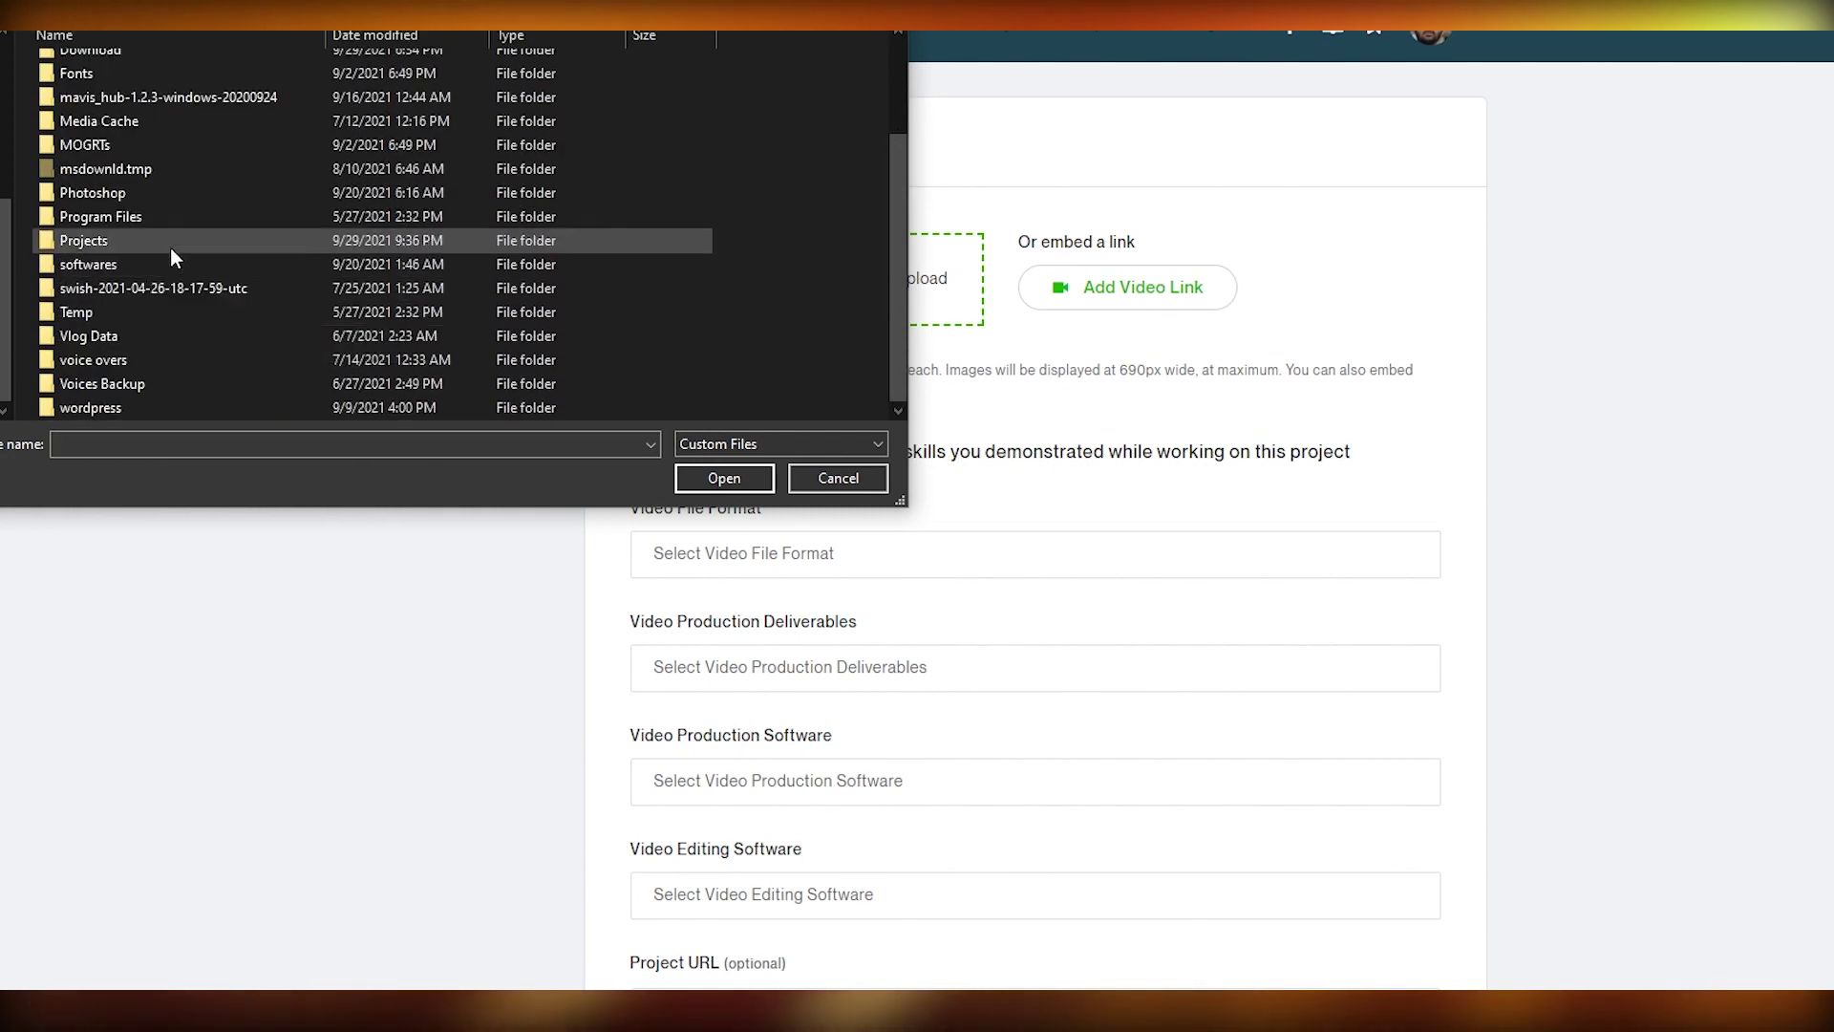
pyautogui.scroll(5, 170, 232)
pyautogui.scroll(-1, 144, 268)
pyautogui.scroll(-2, 109, 298)
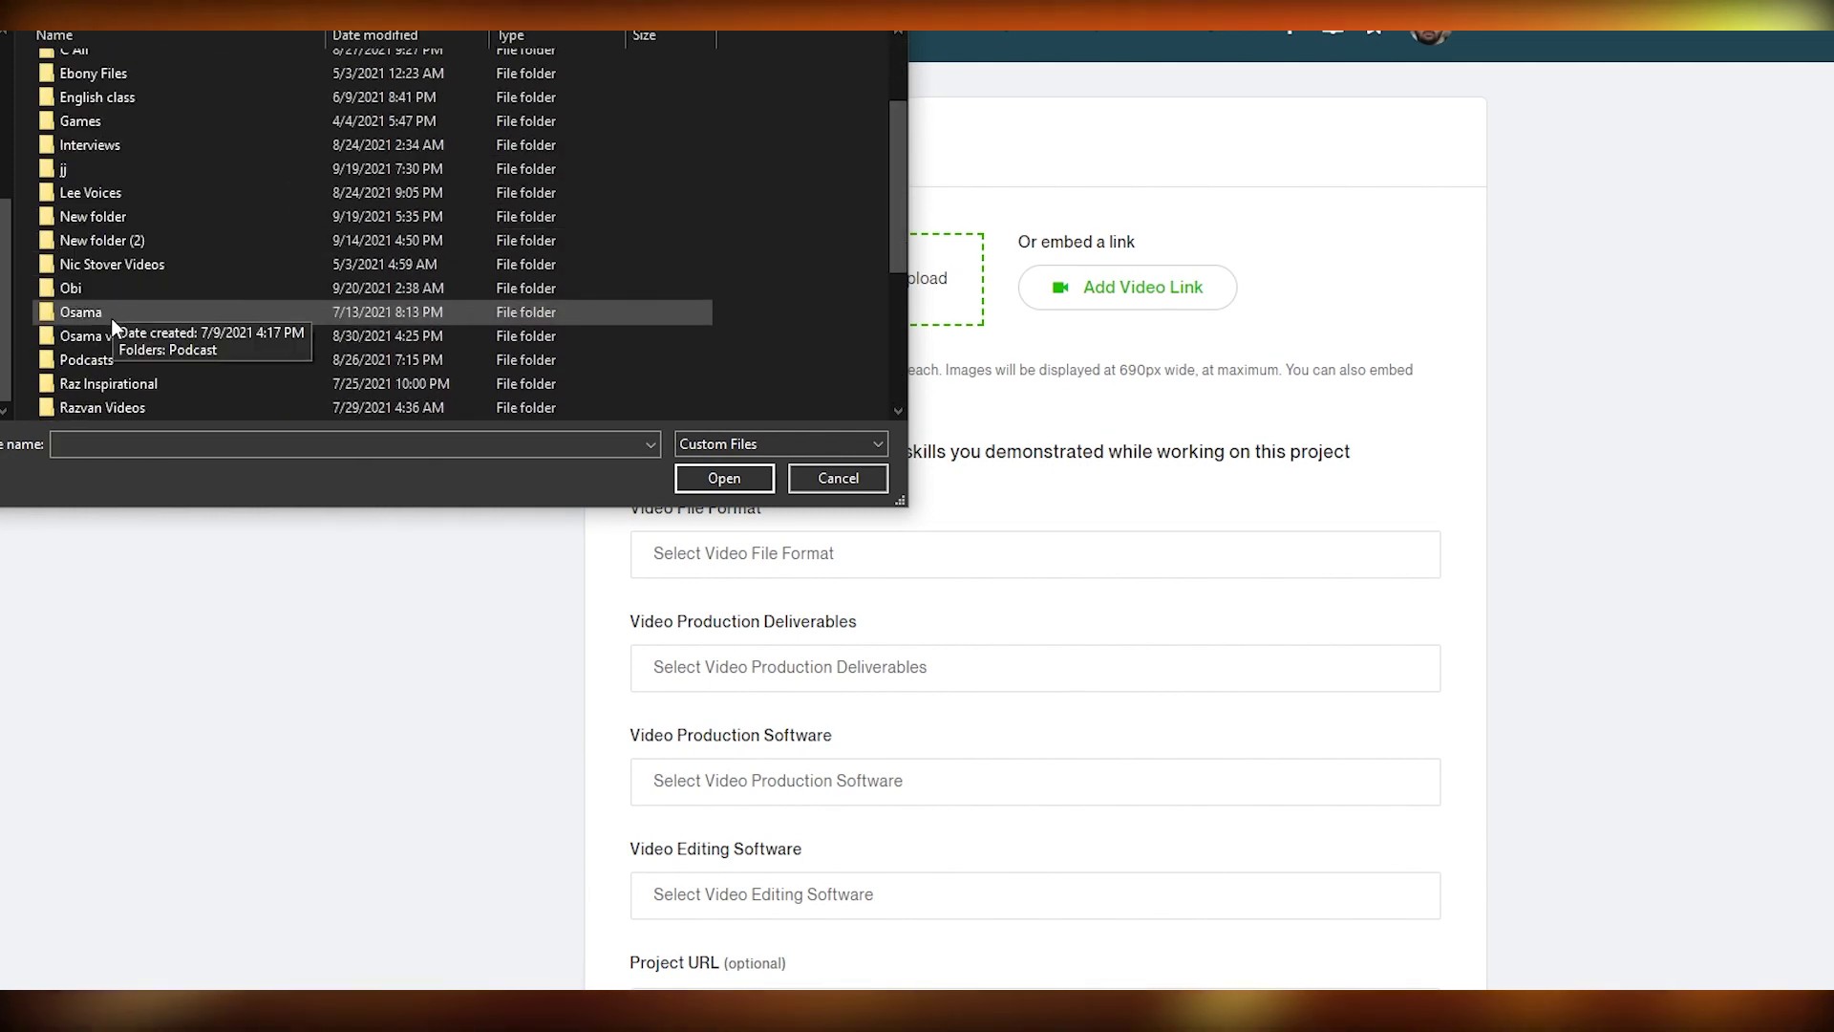
pyautogui.doubleClick(118, 352)
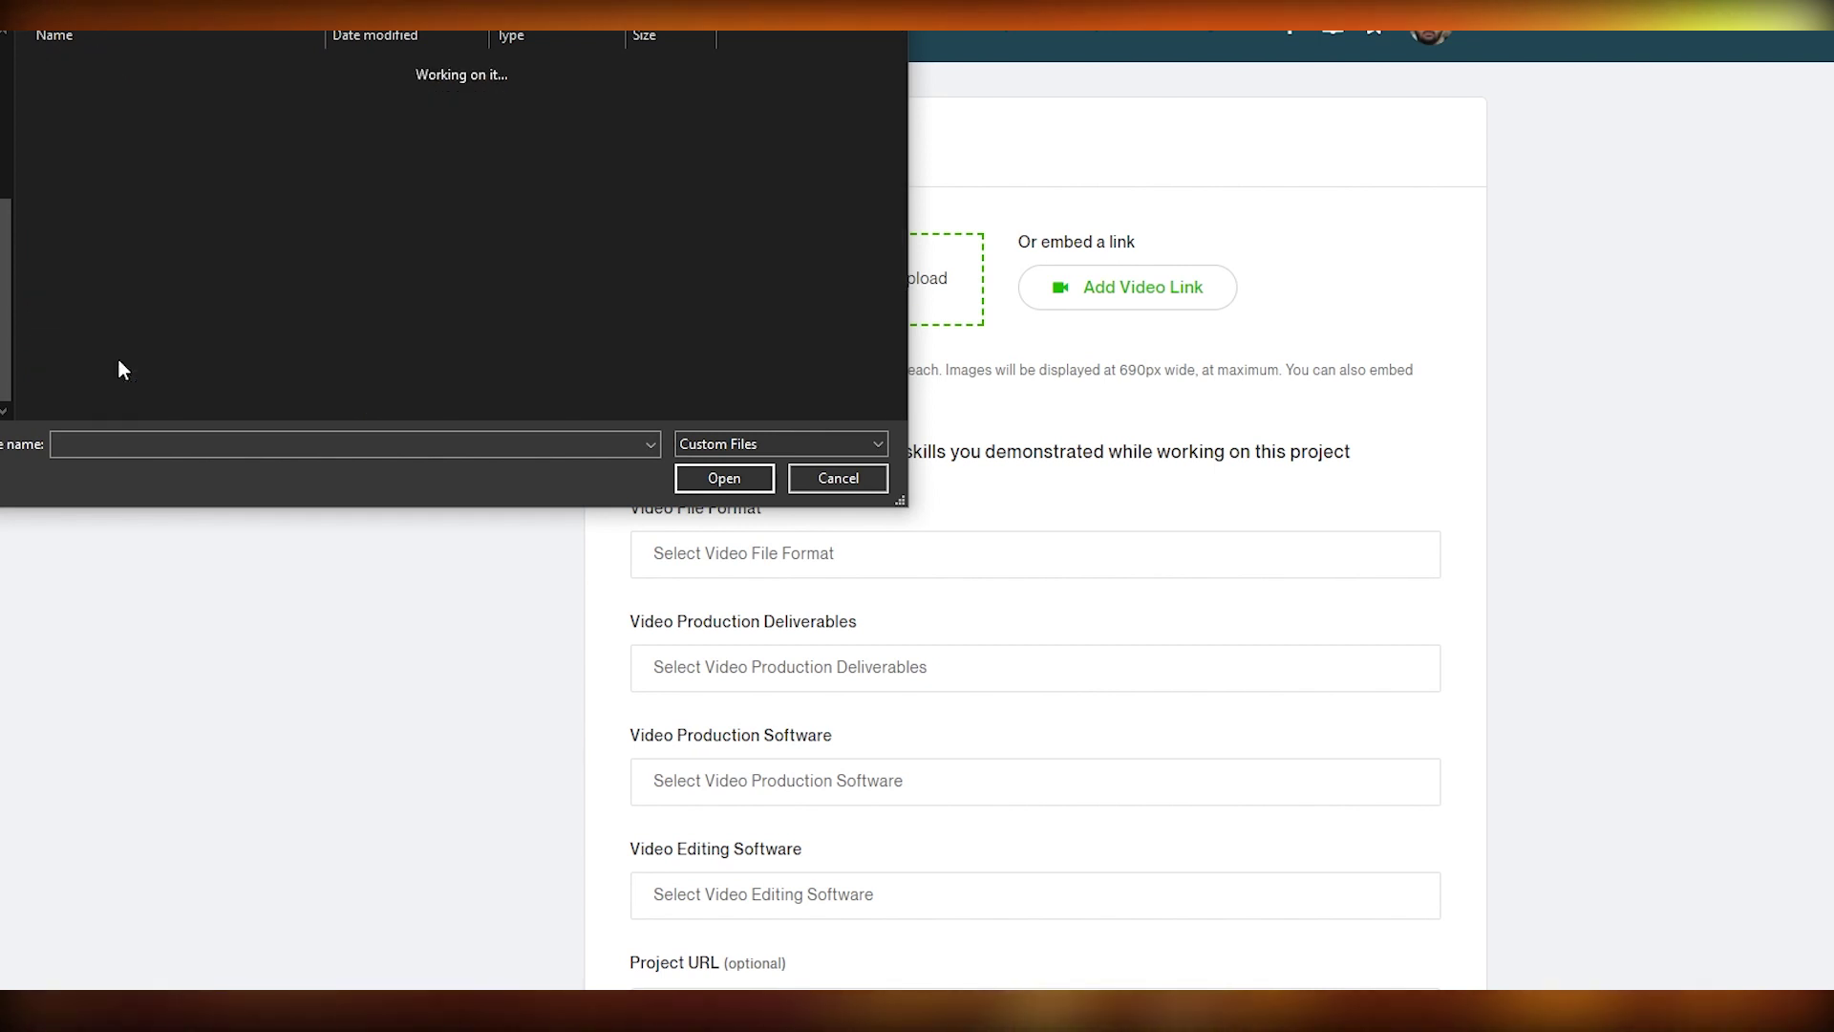
# Look for an image in the Completed, Revised and Top 5 smartphones folders, and cancel the upload without choosing a file
pyautogui.doubleClick(135, 116)
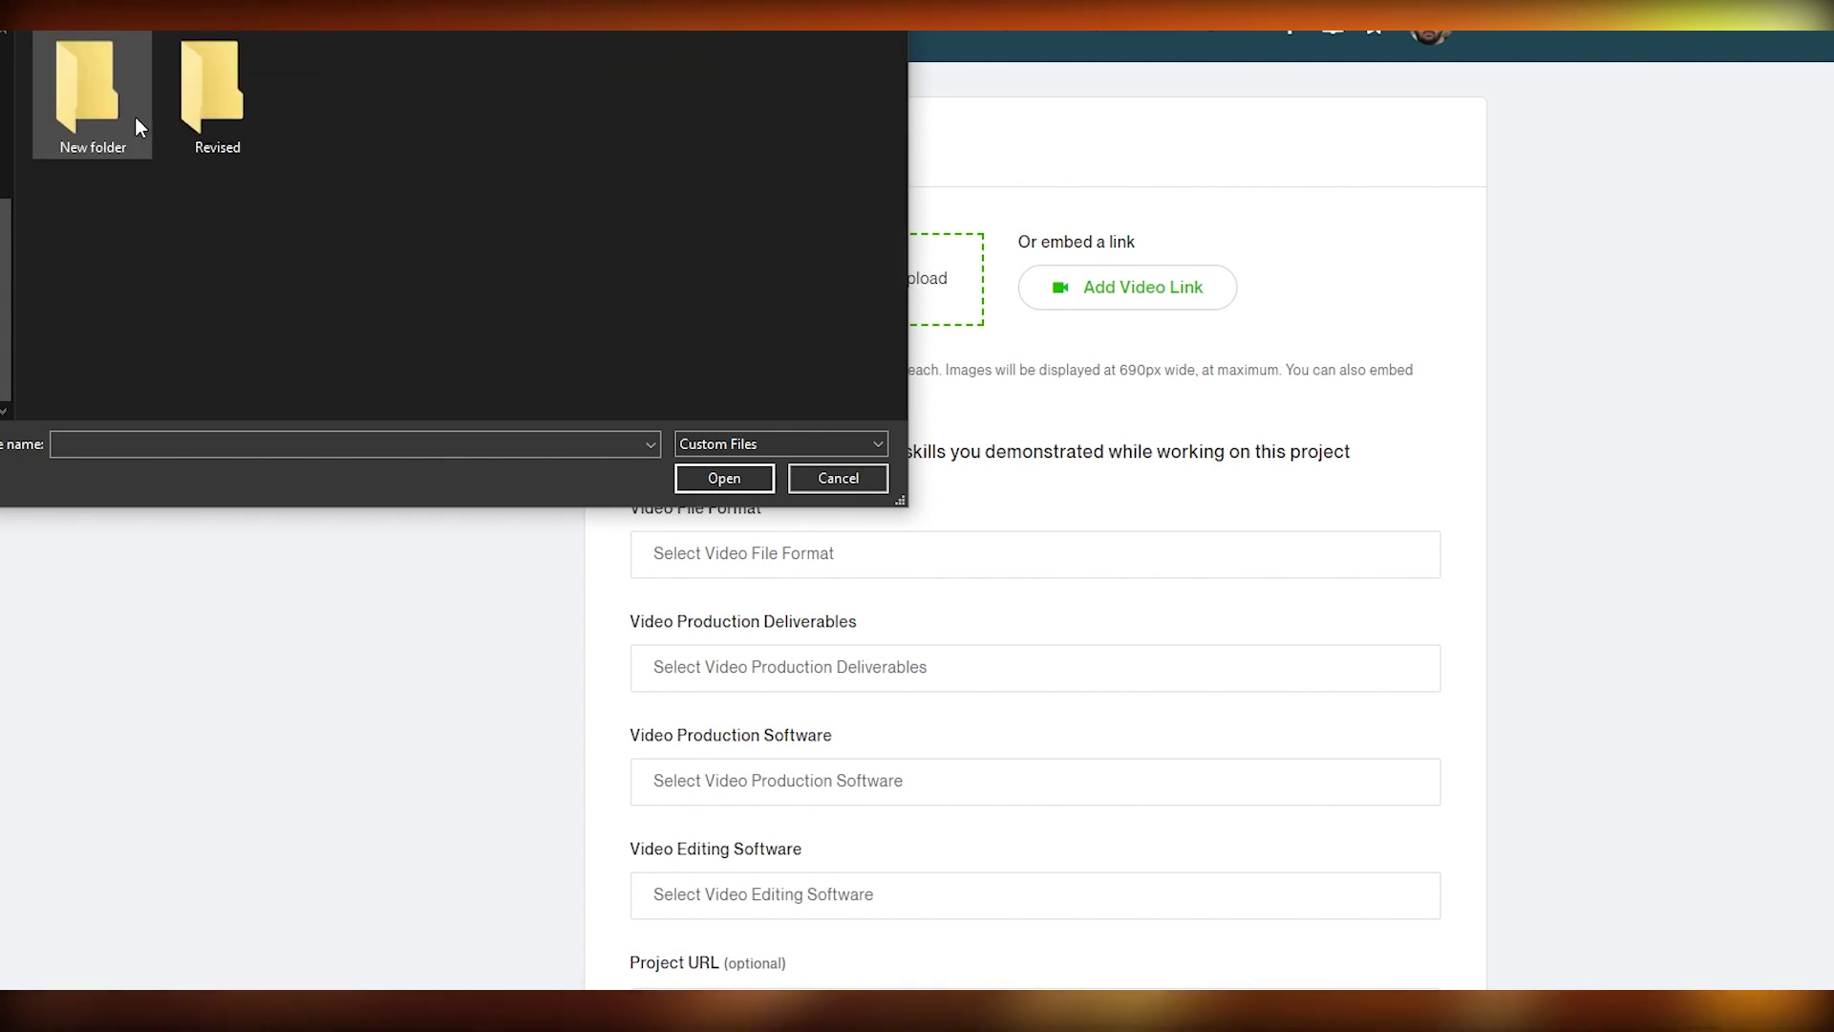
pyautogui.doubleClick(229, 81)
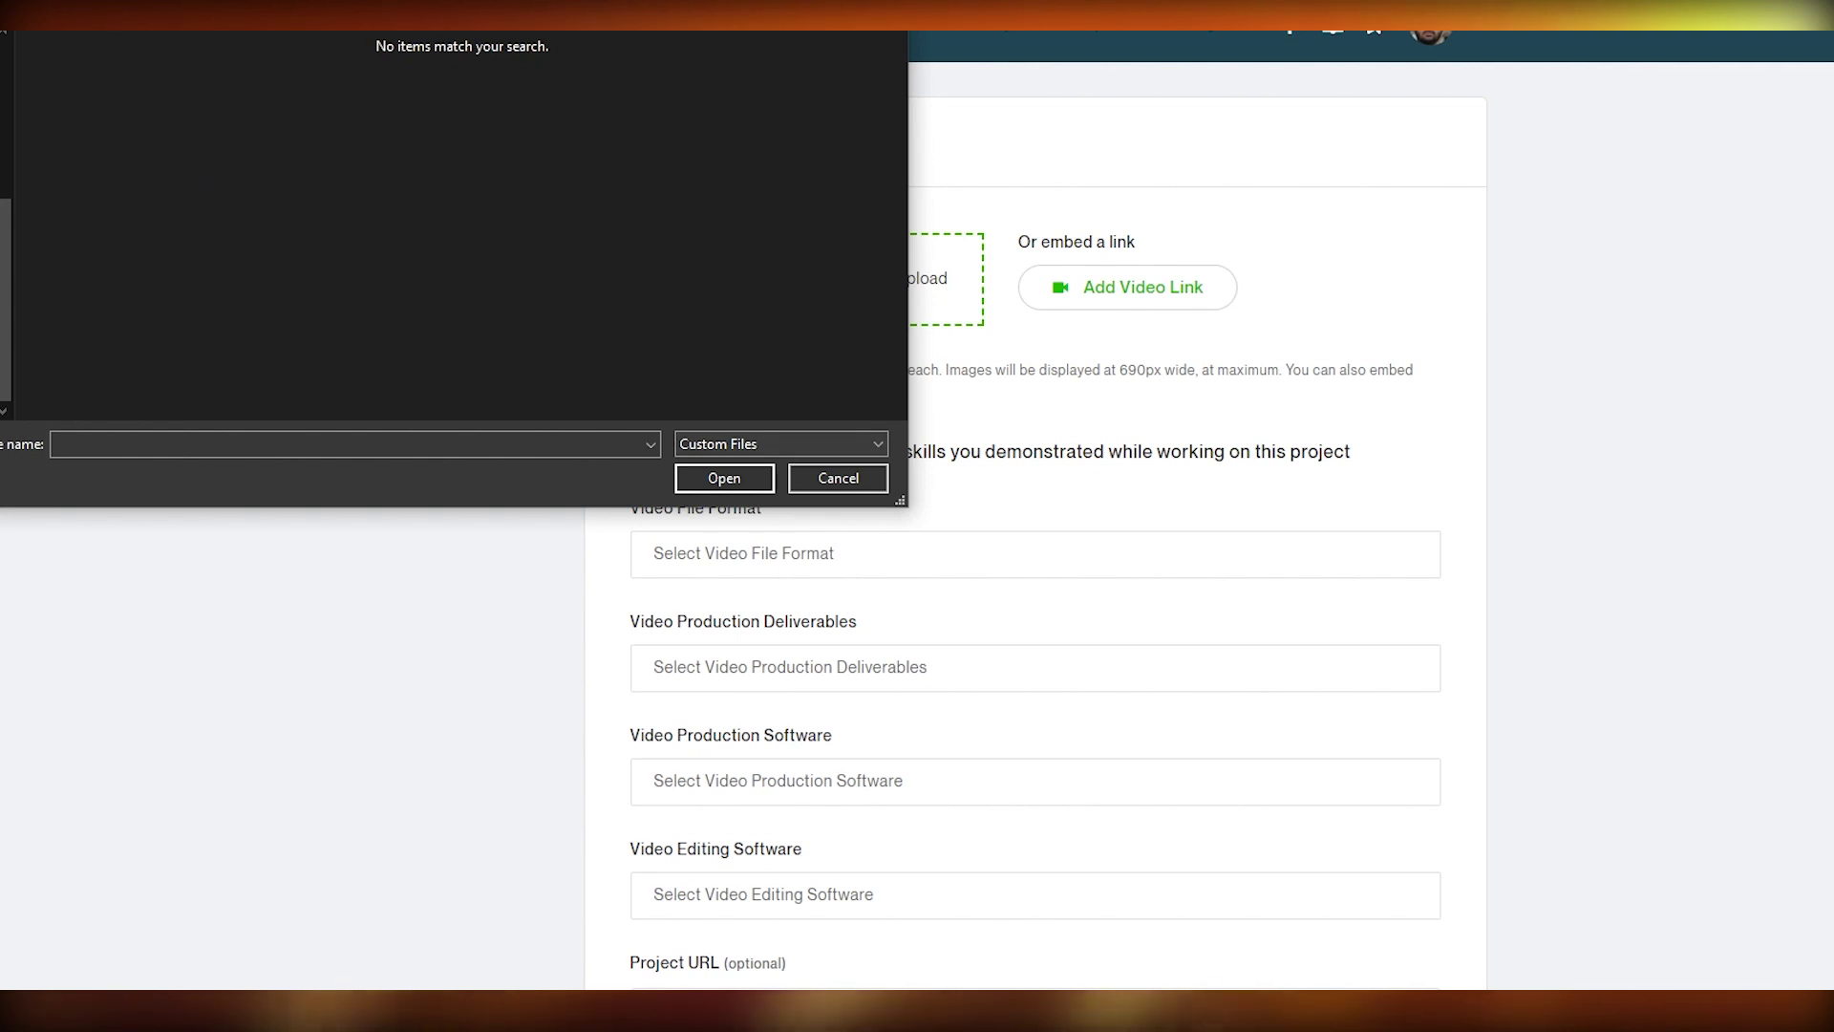
pyautogui.hotkey('alt', 'Left')
pyautogui.hotkey('alt', 'Left')
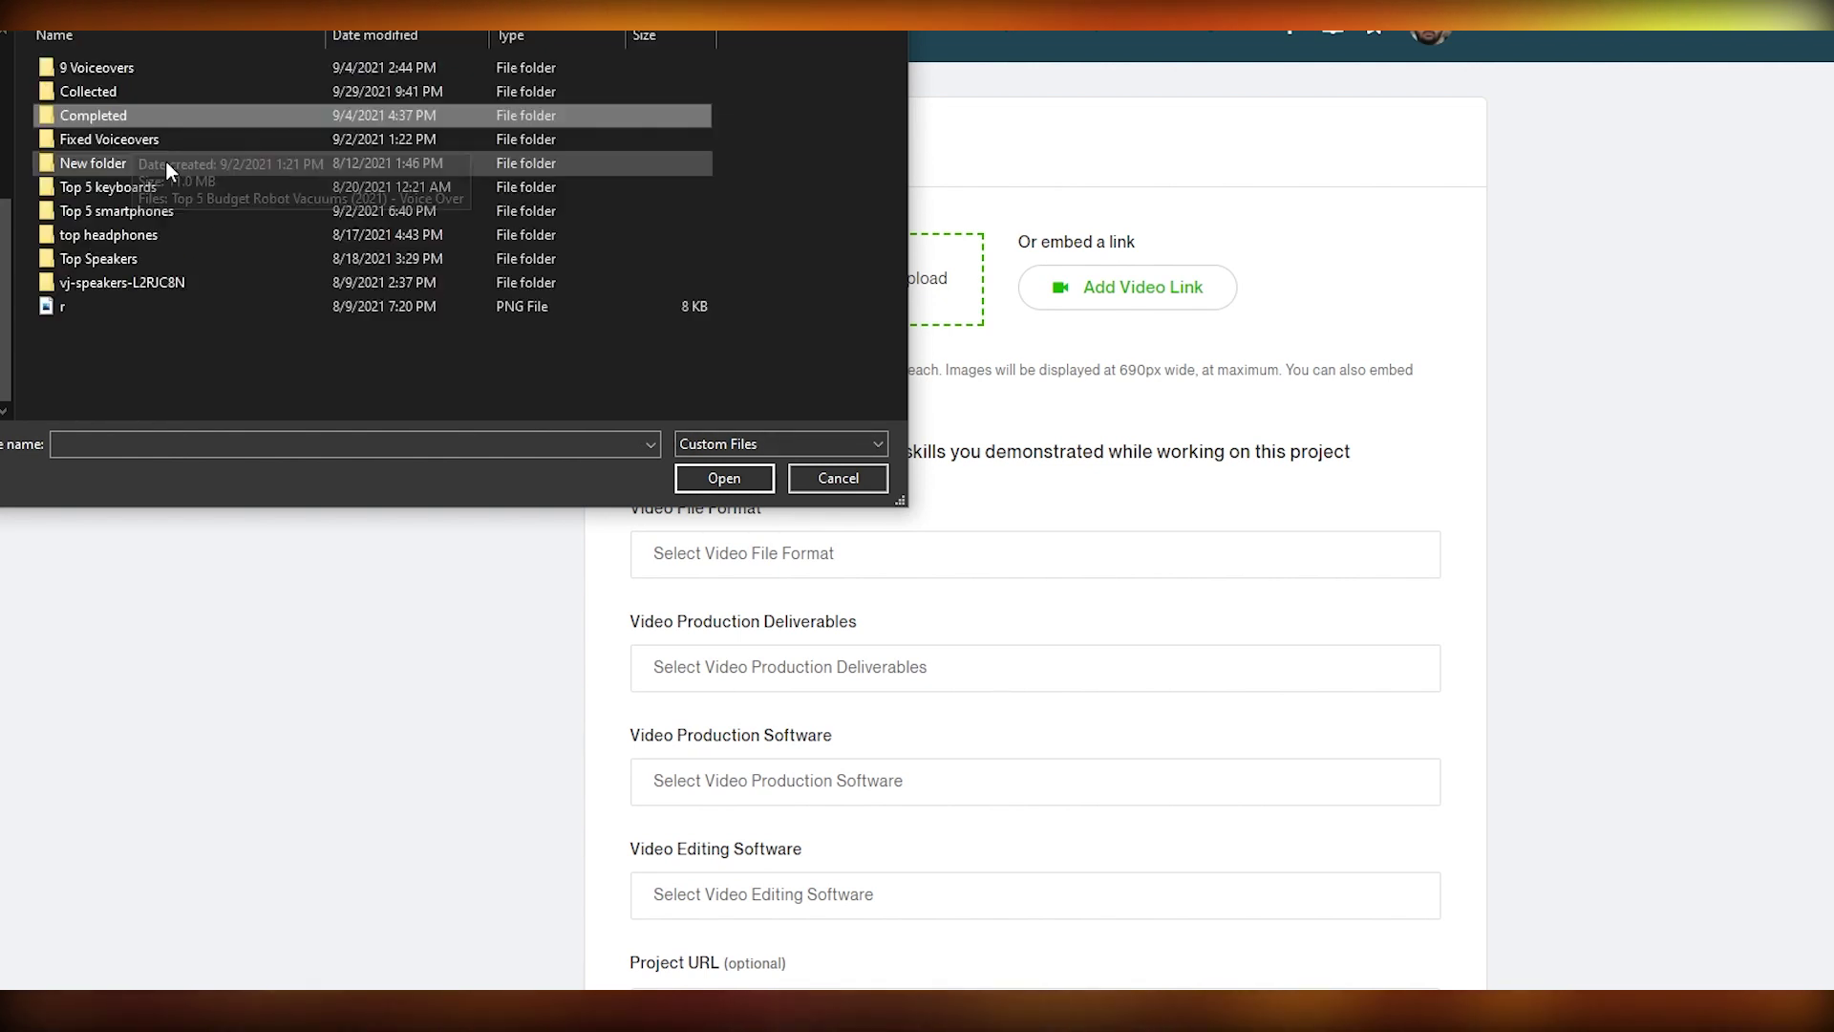
pyautogui.doubleClick(173, 212)
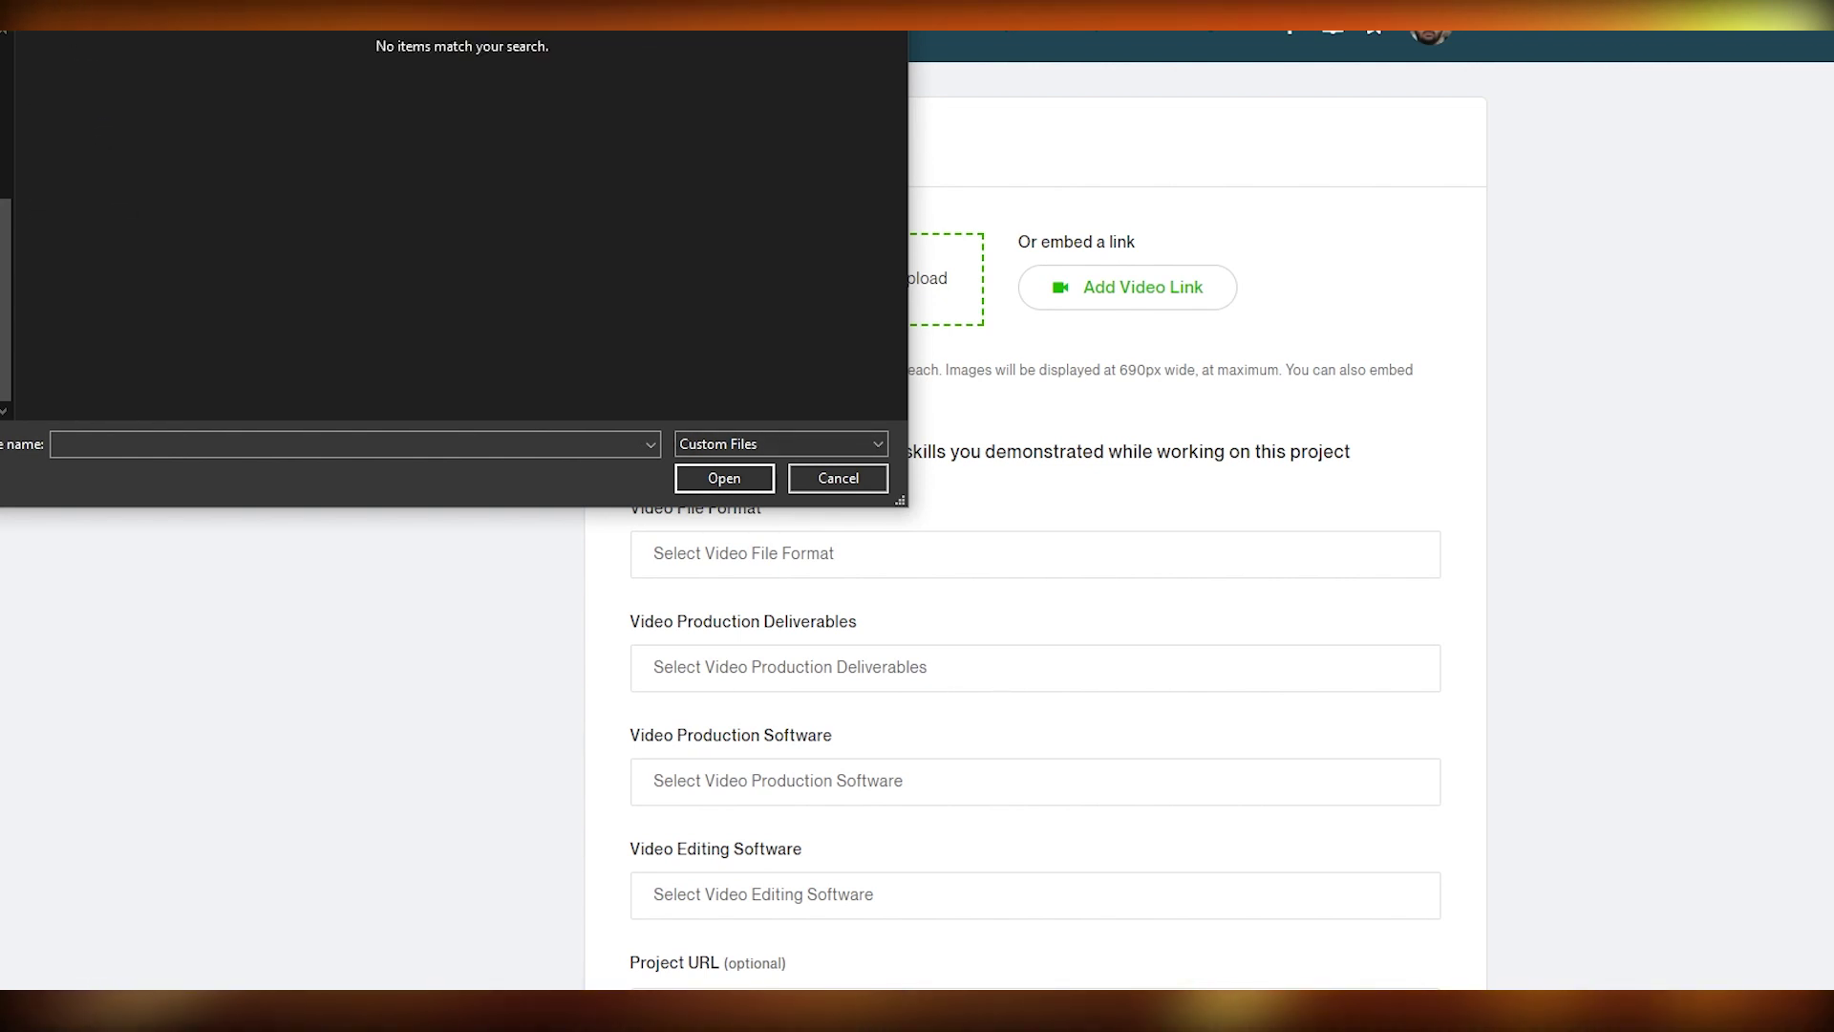
pyautogui.hotkey('alt', 'Left')
pyautogui.click(846, 473)
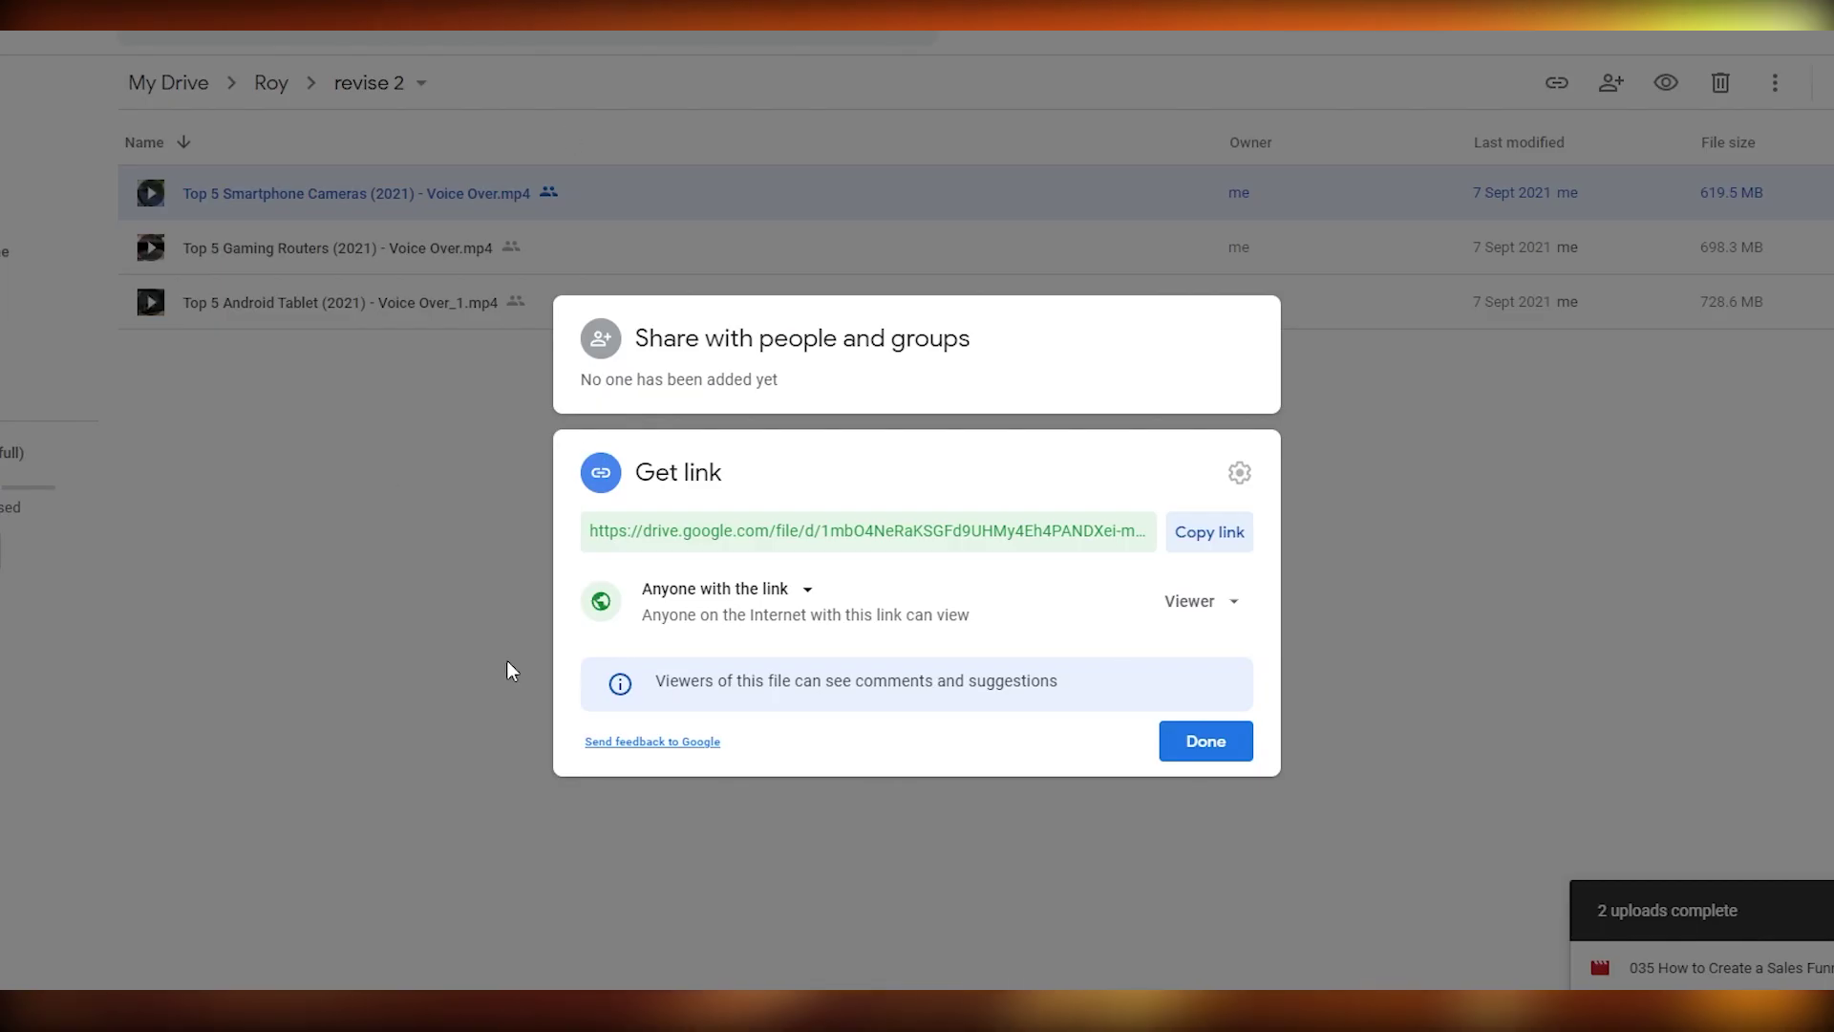
# Open the video link dialog of the Upwork project, and switch to the YouTube website in a new browser tab
pyautogui.click(475, 622)
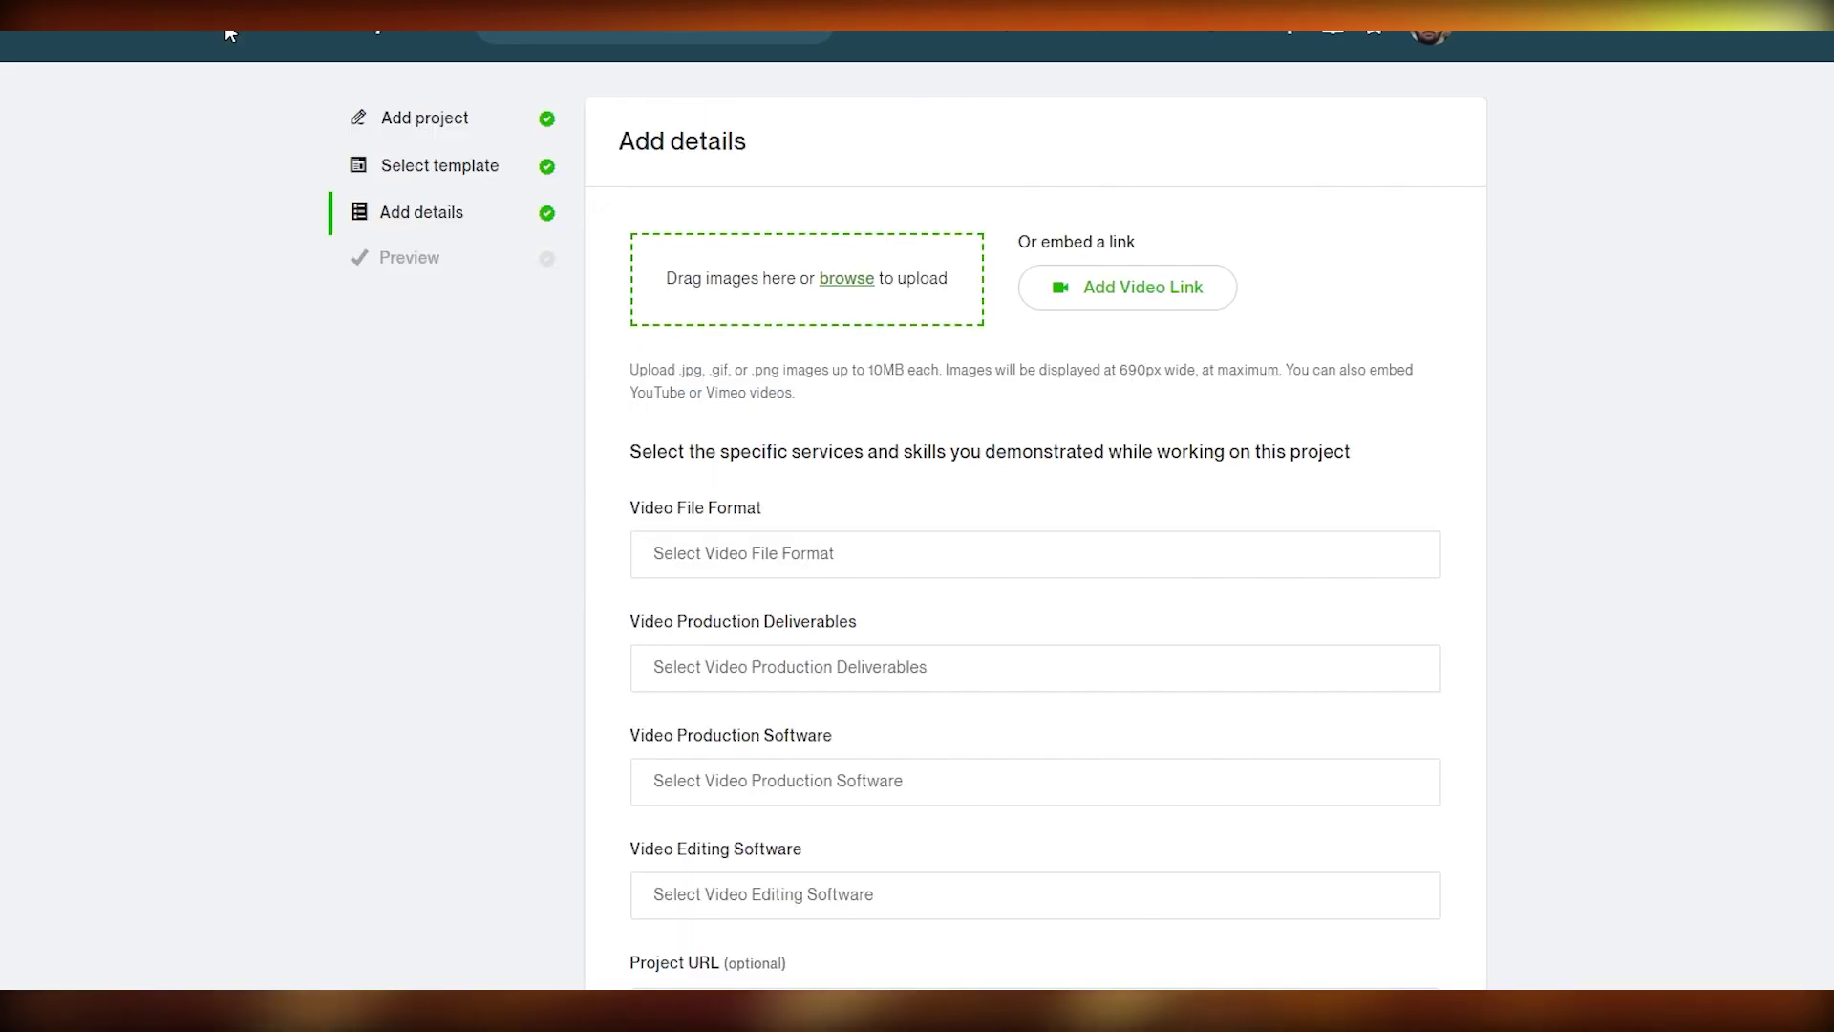
pyautogui.click(1126, 302)
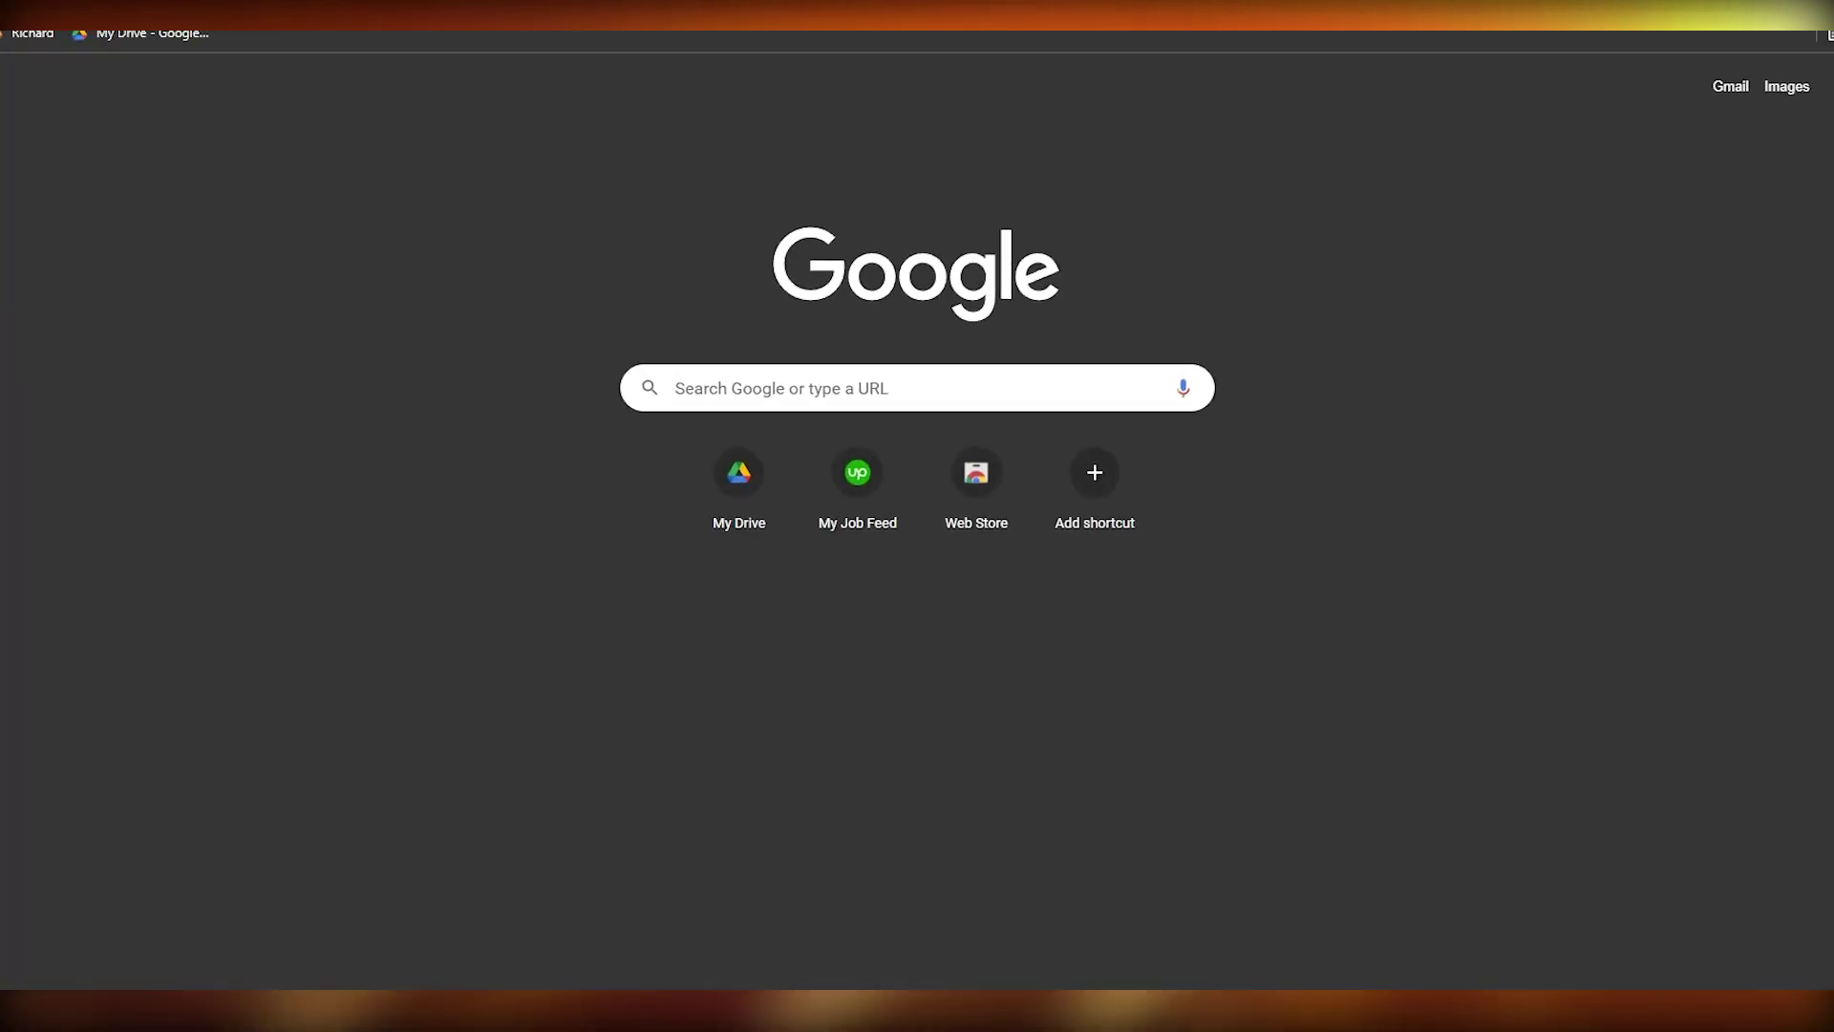
pyautogui.write('yo')
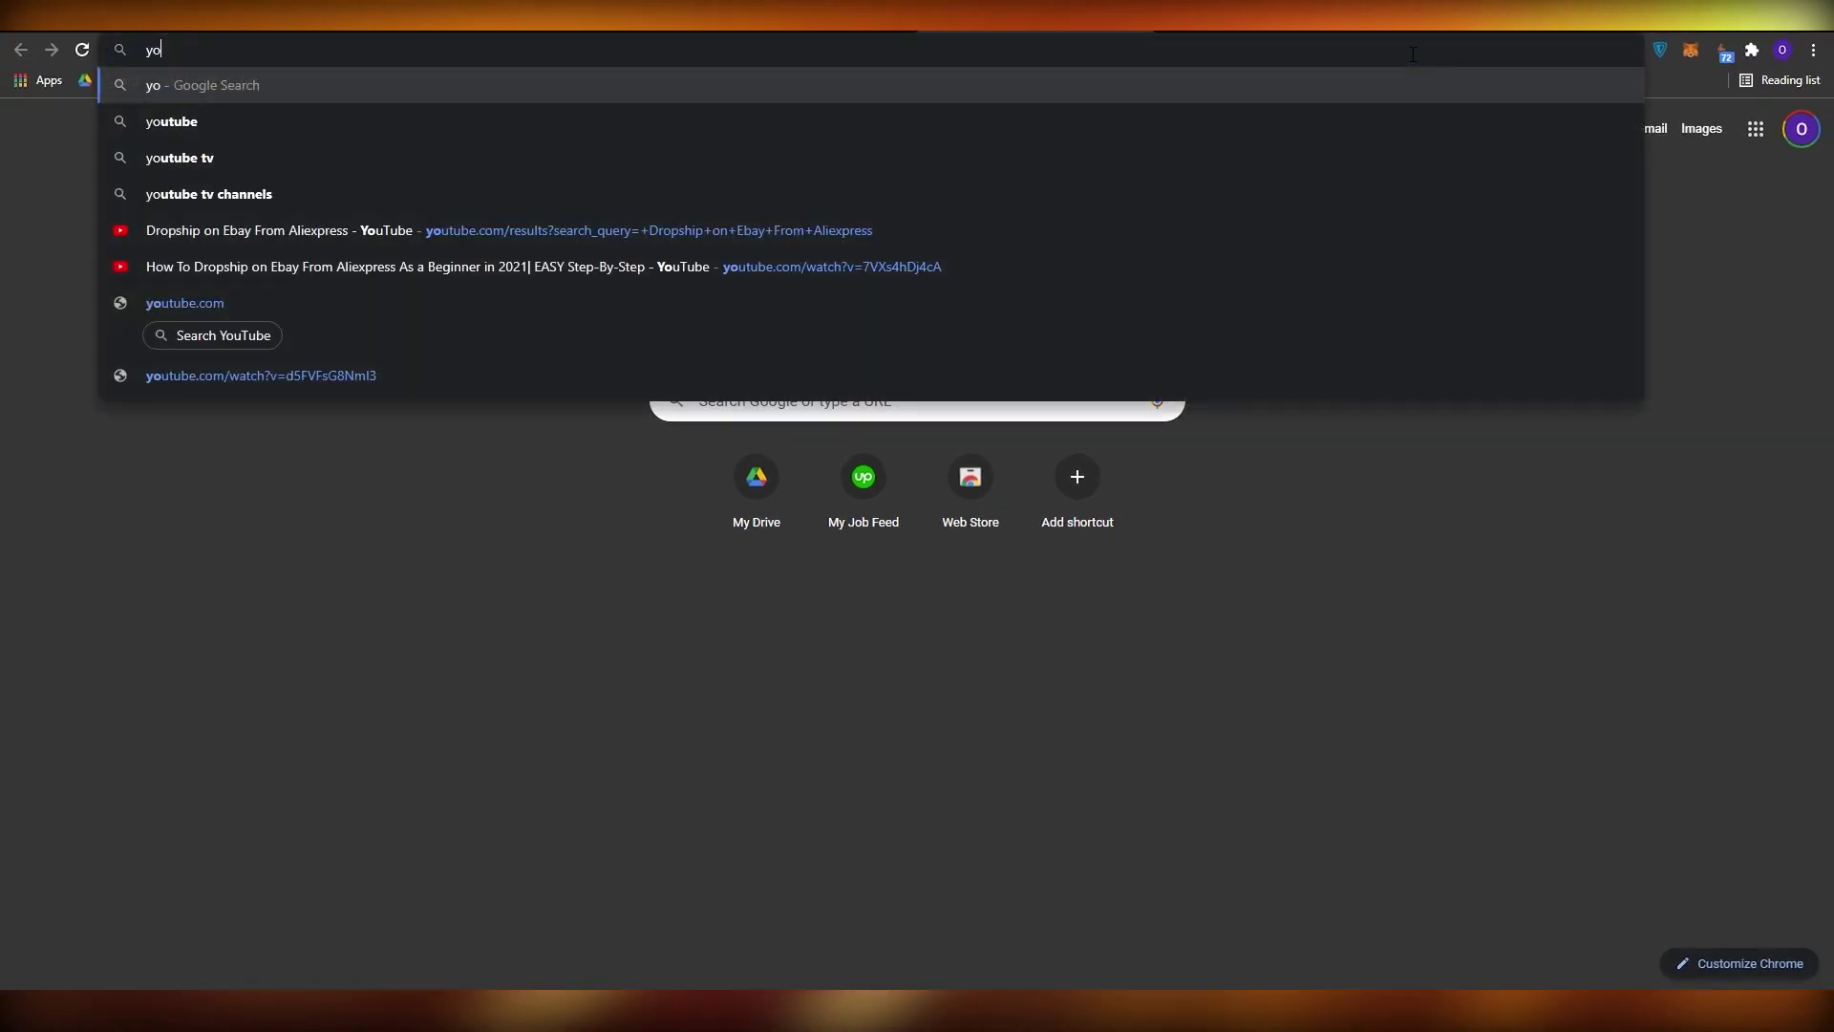
pyautogui.write('u')
pyautogui.press('Return')
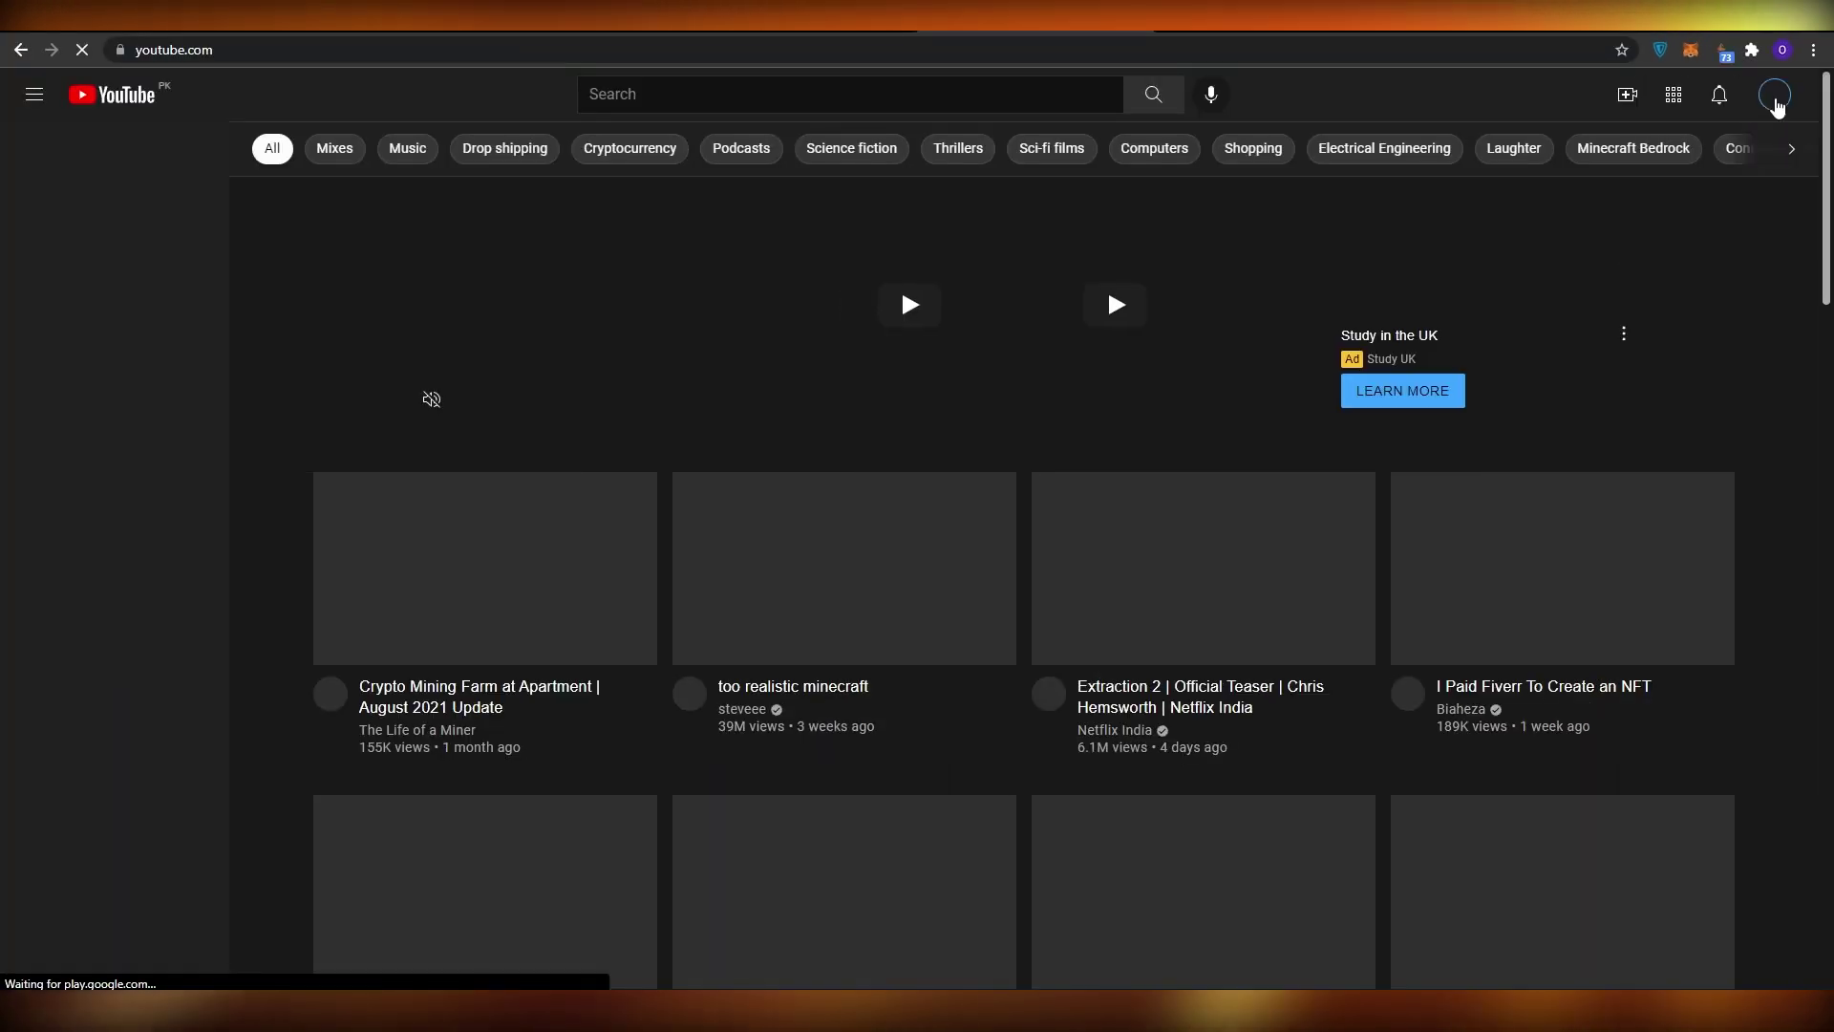
# Open the account's own YouTube channel and start uploading a video to it
pyautogui.click(1776, 103)
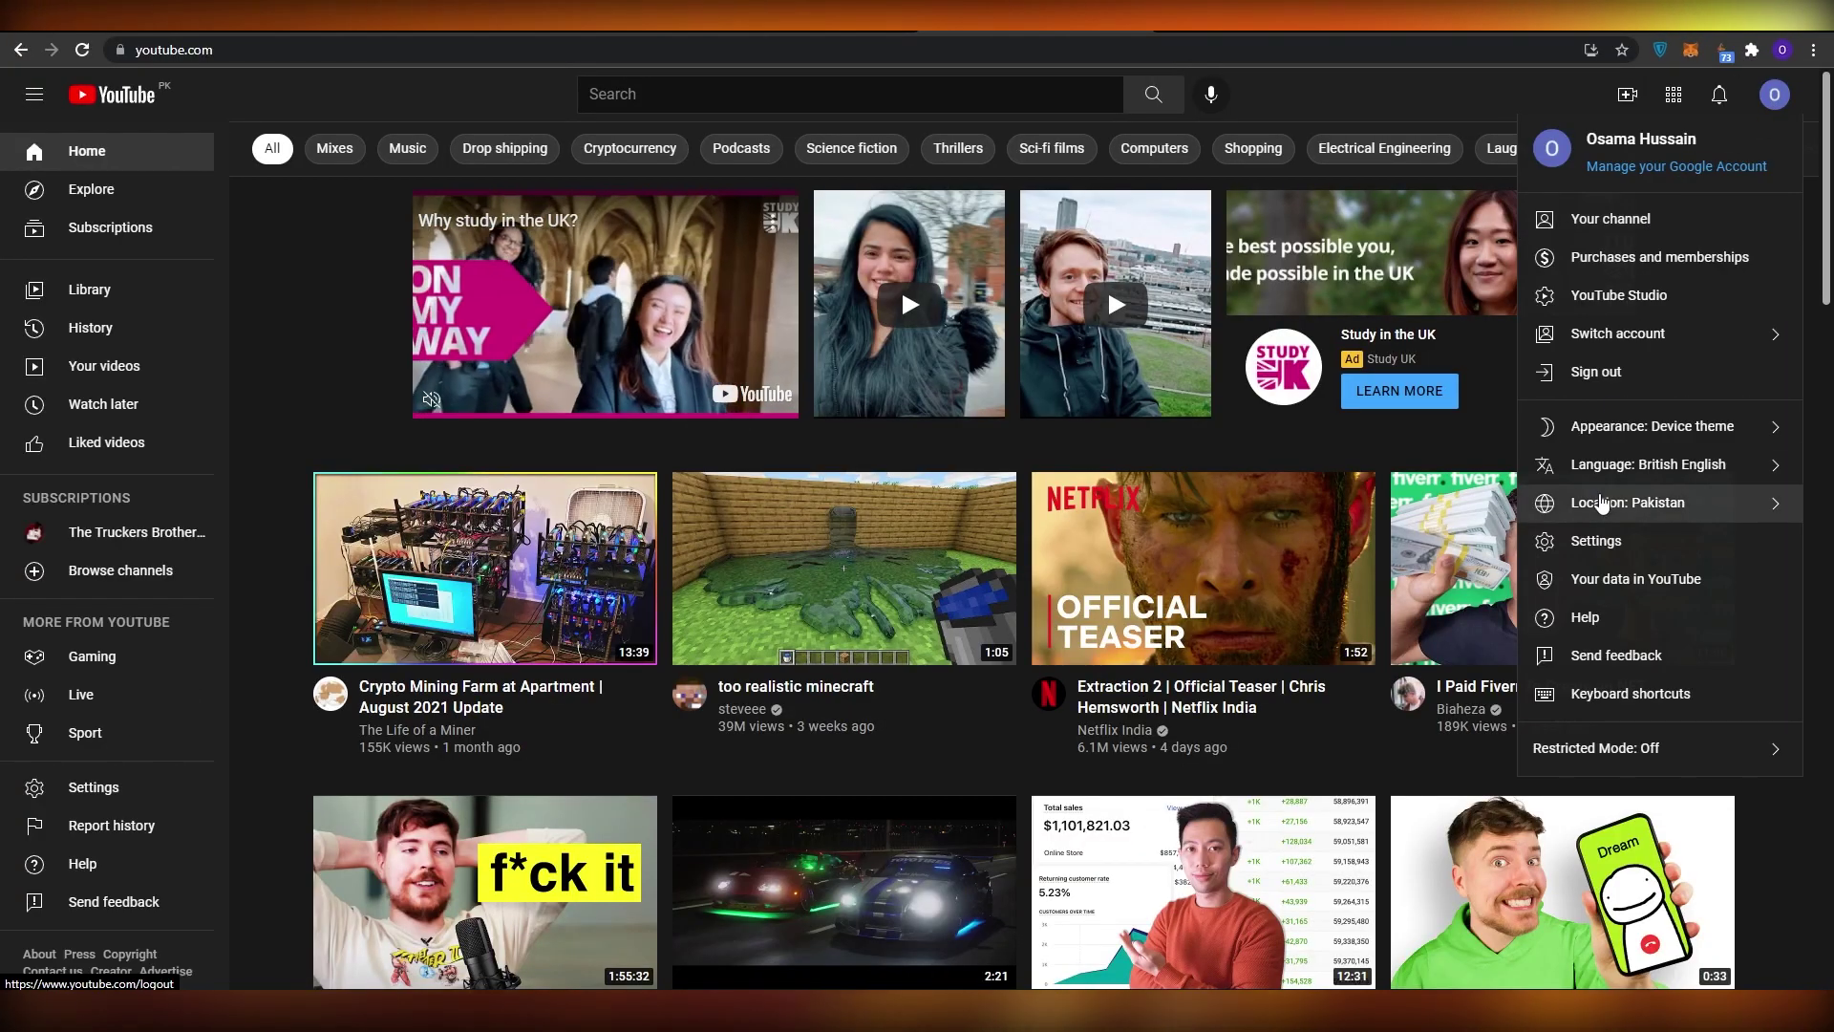
pyautogui.click(1615, 220)
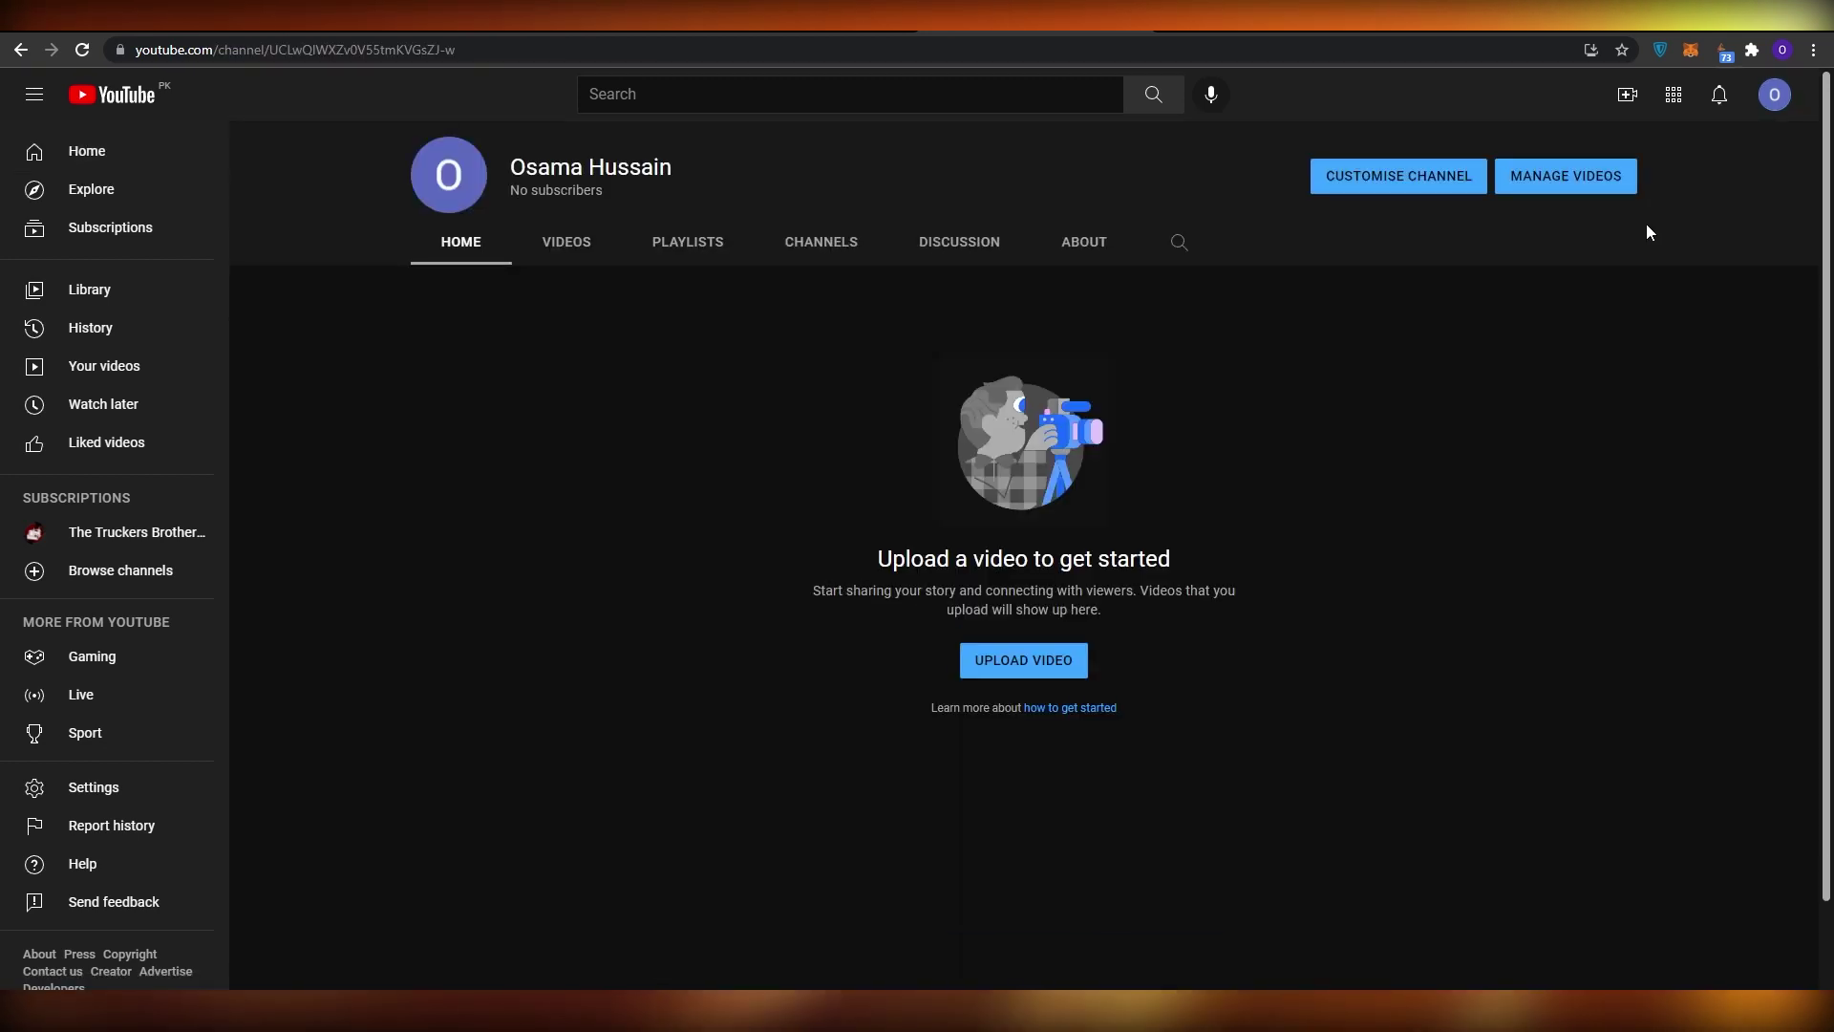
pyautogui.click(1044, 669)
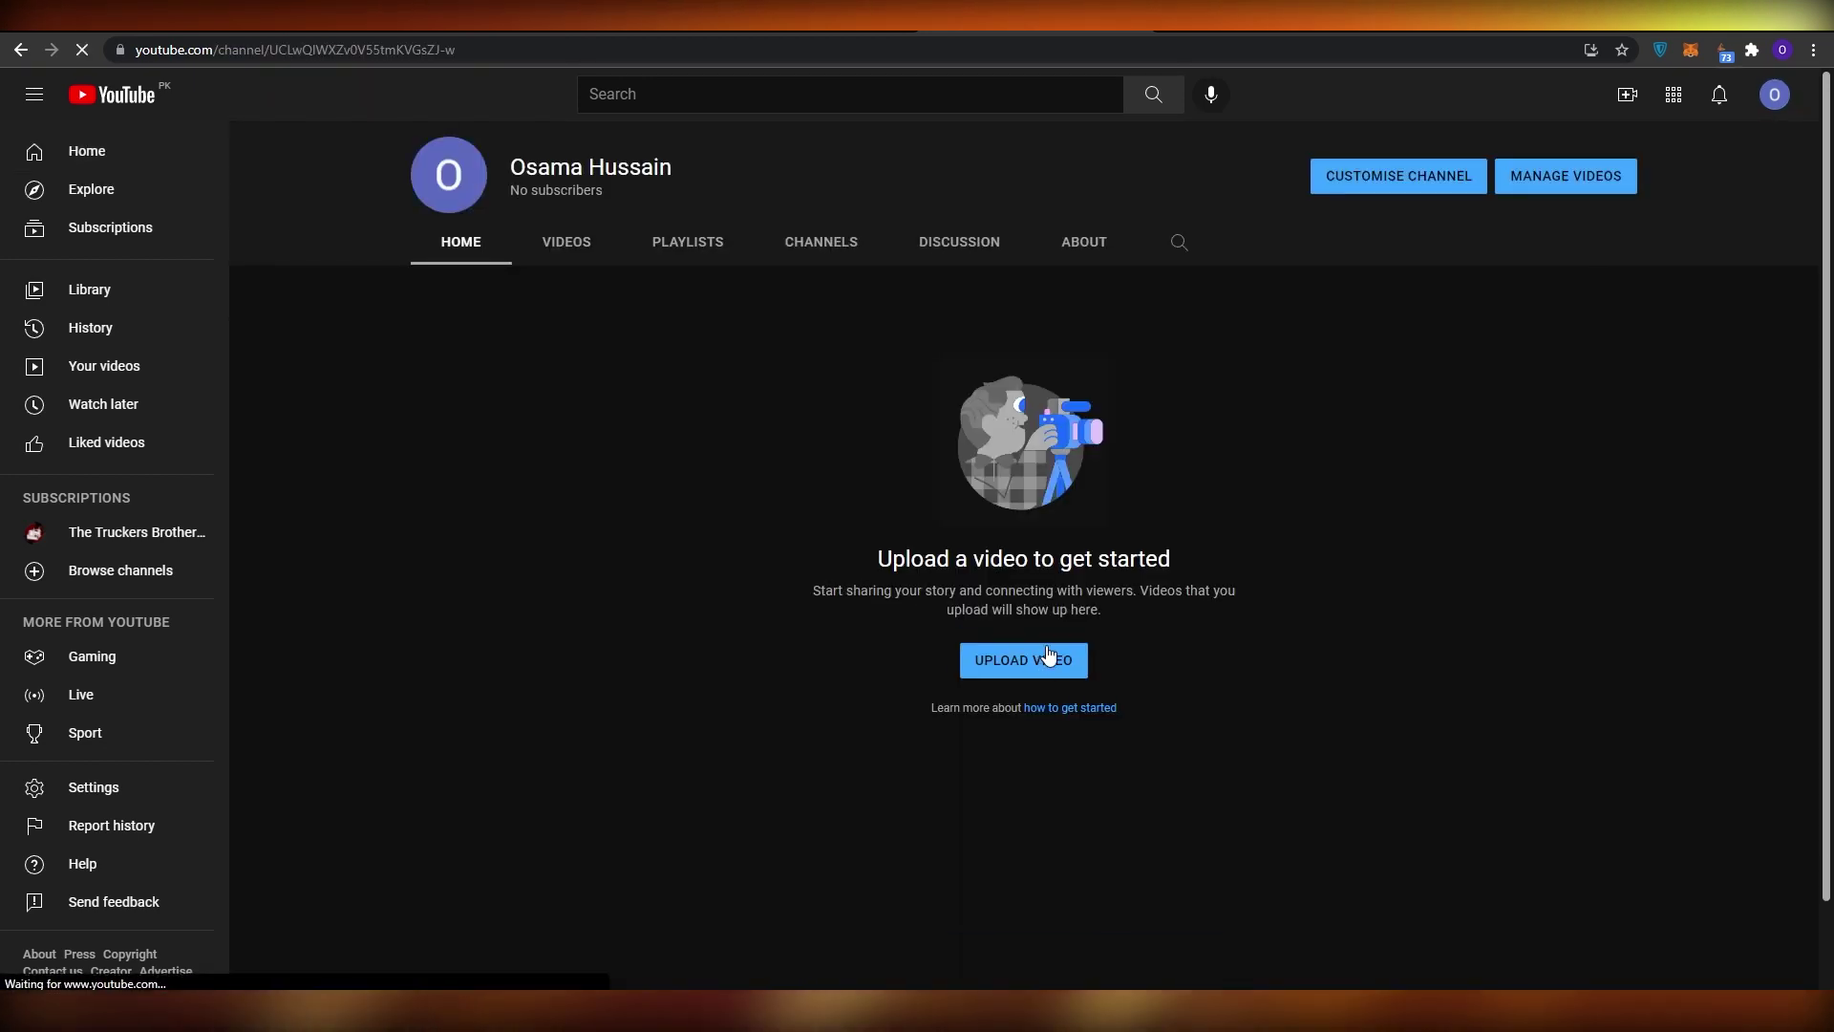
# Upload the Top 5 Smartphone Cameras (2021) voice-over video from the client's project folder on Local Disk (D:)
pyautogui.scroll(-1, 108, 393)
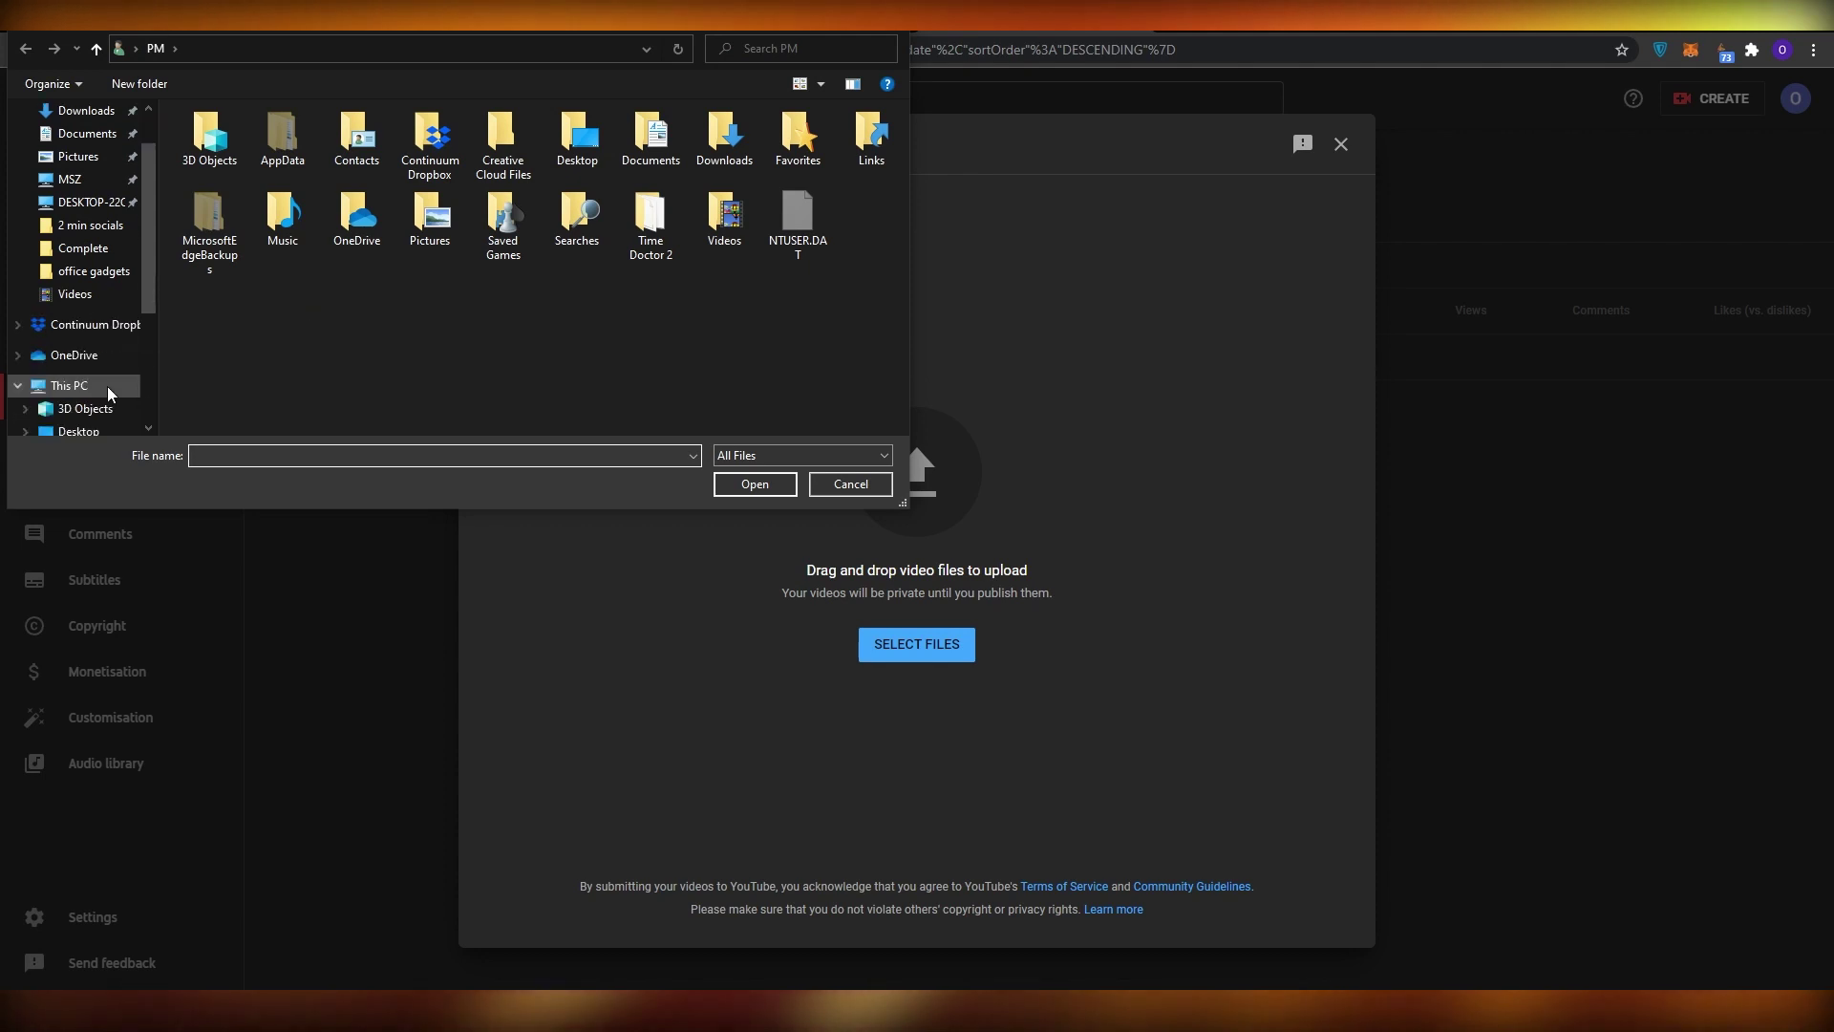
pyautogui.scroll(-3, 111, 392)
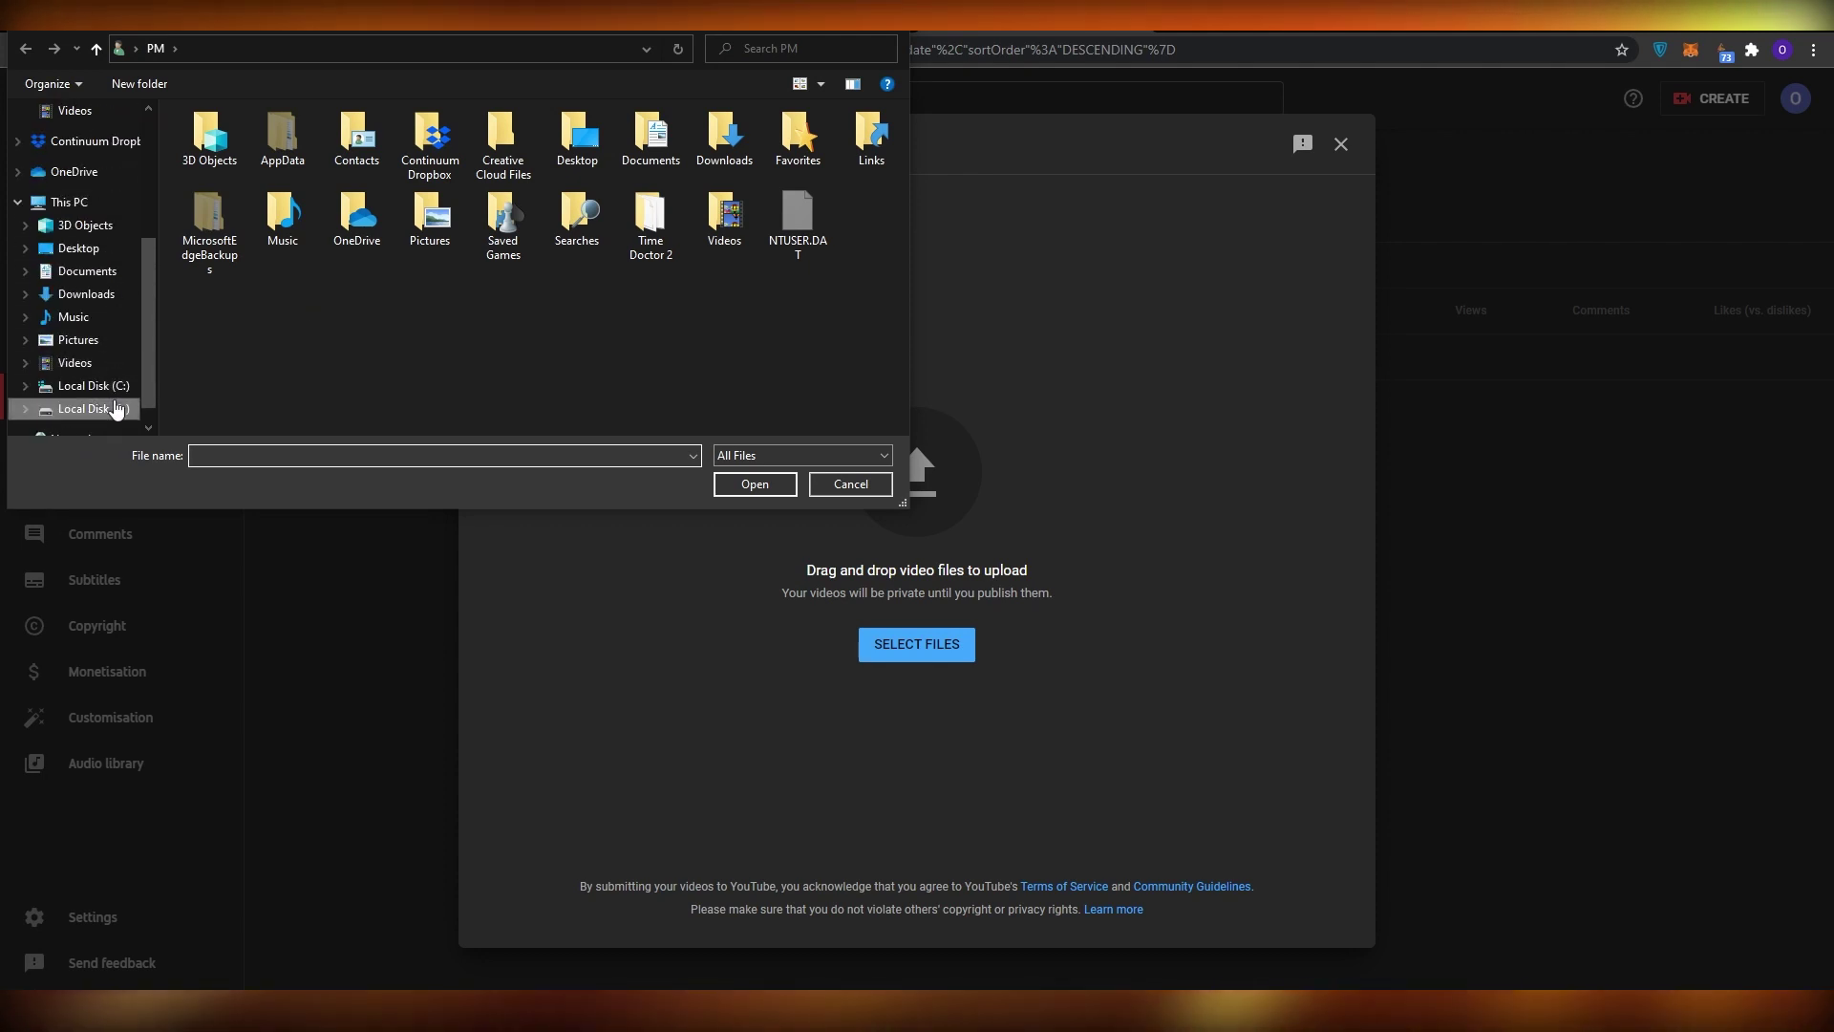
pyautogui.click(115, 409)
pyautogui.scroll(-2, 270, 382)
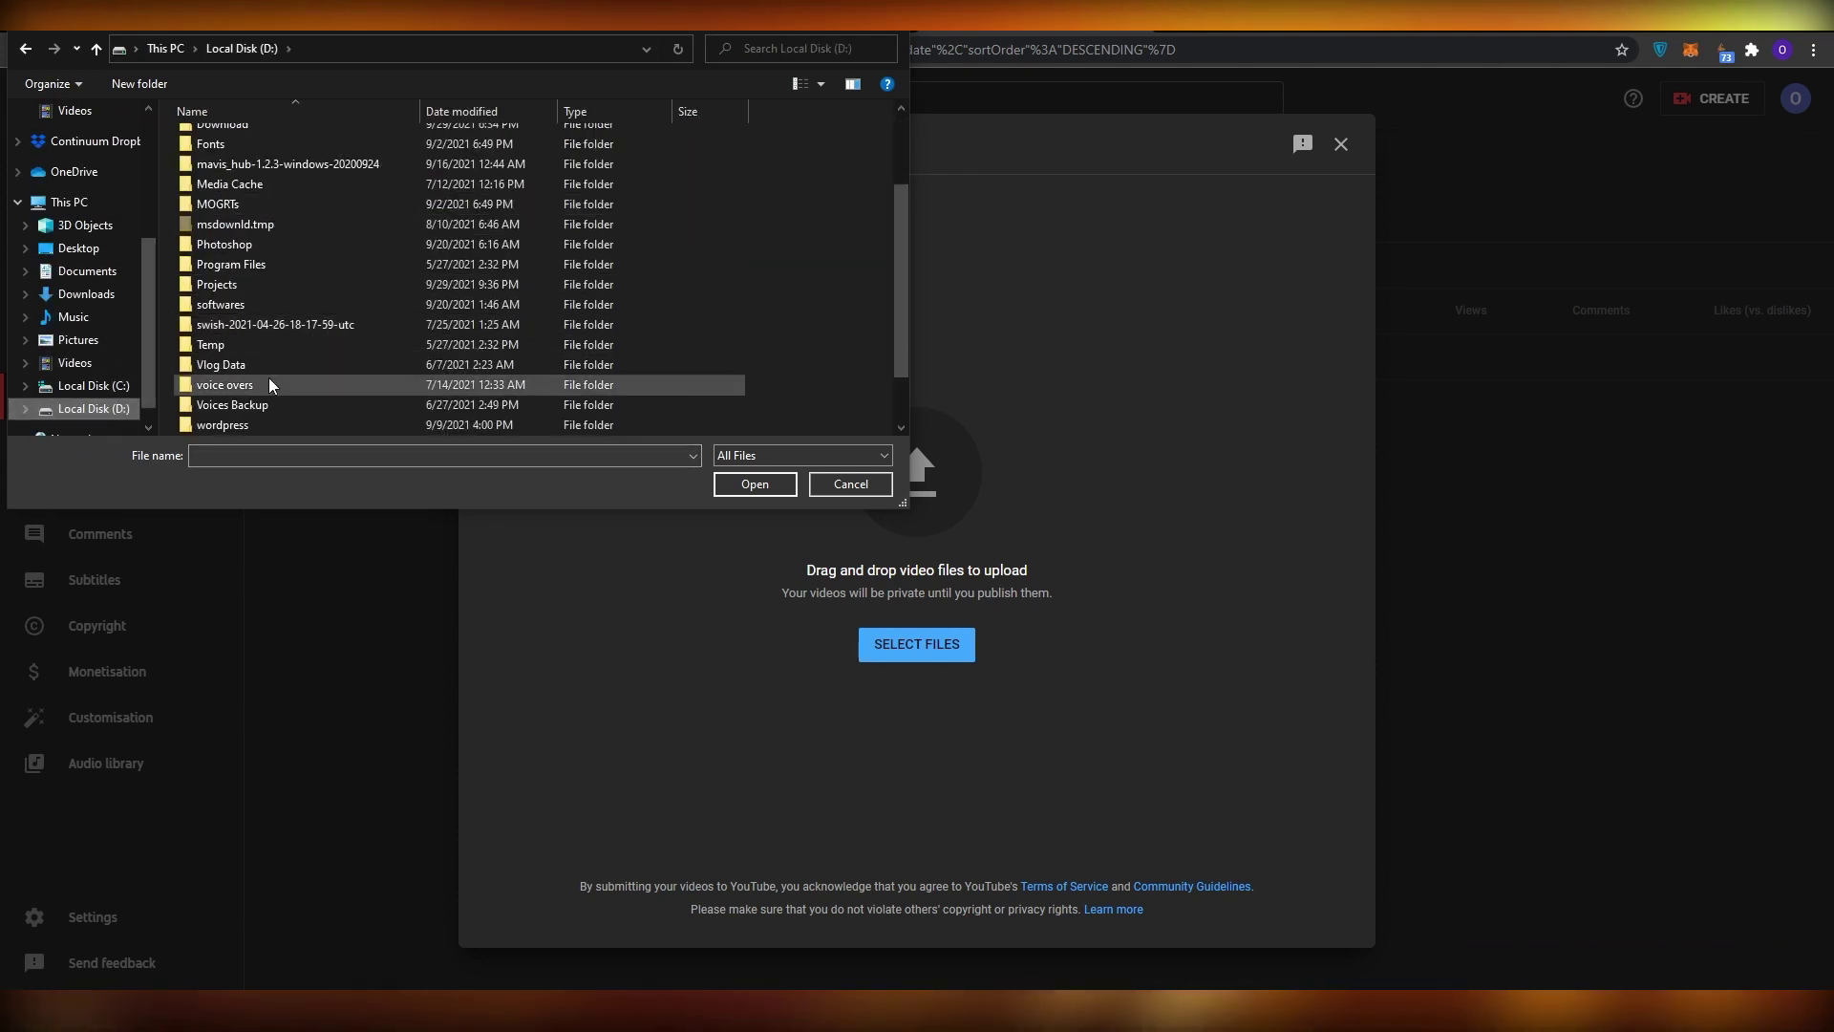
pyautogui.doubleClick(265, 284)
pyautogui.scroll(-3, 265, 316)
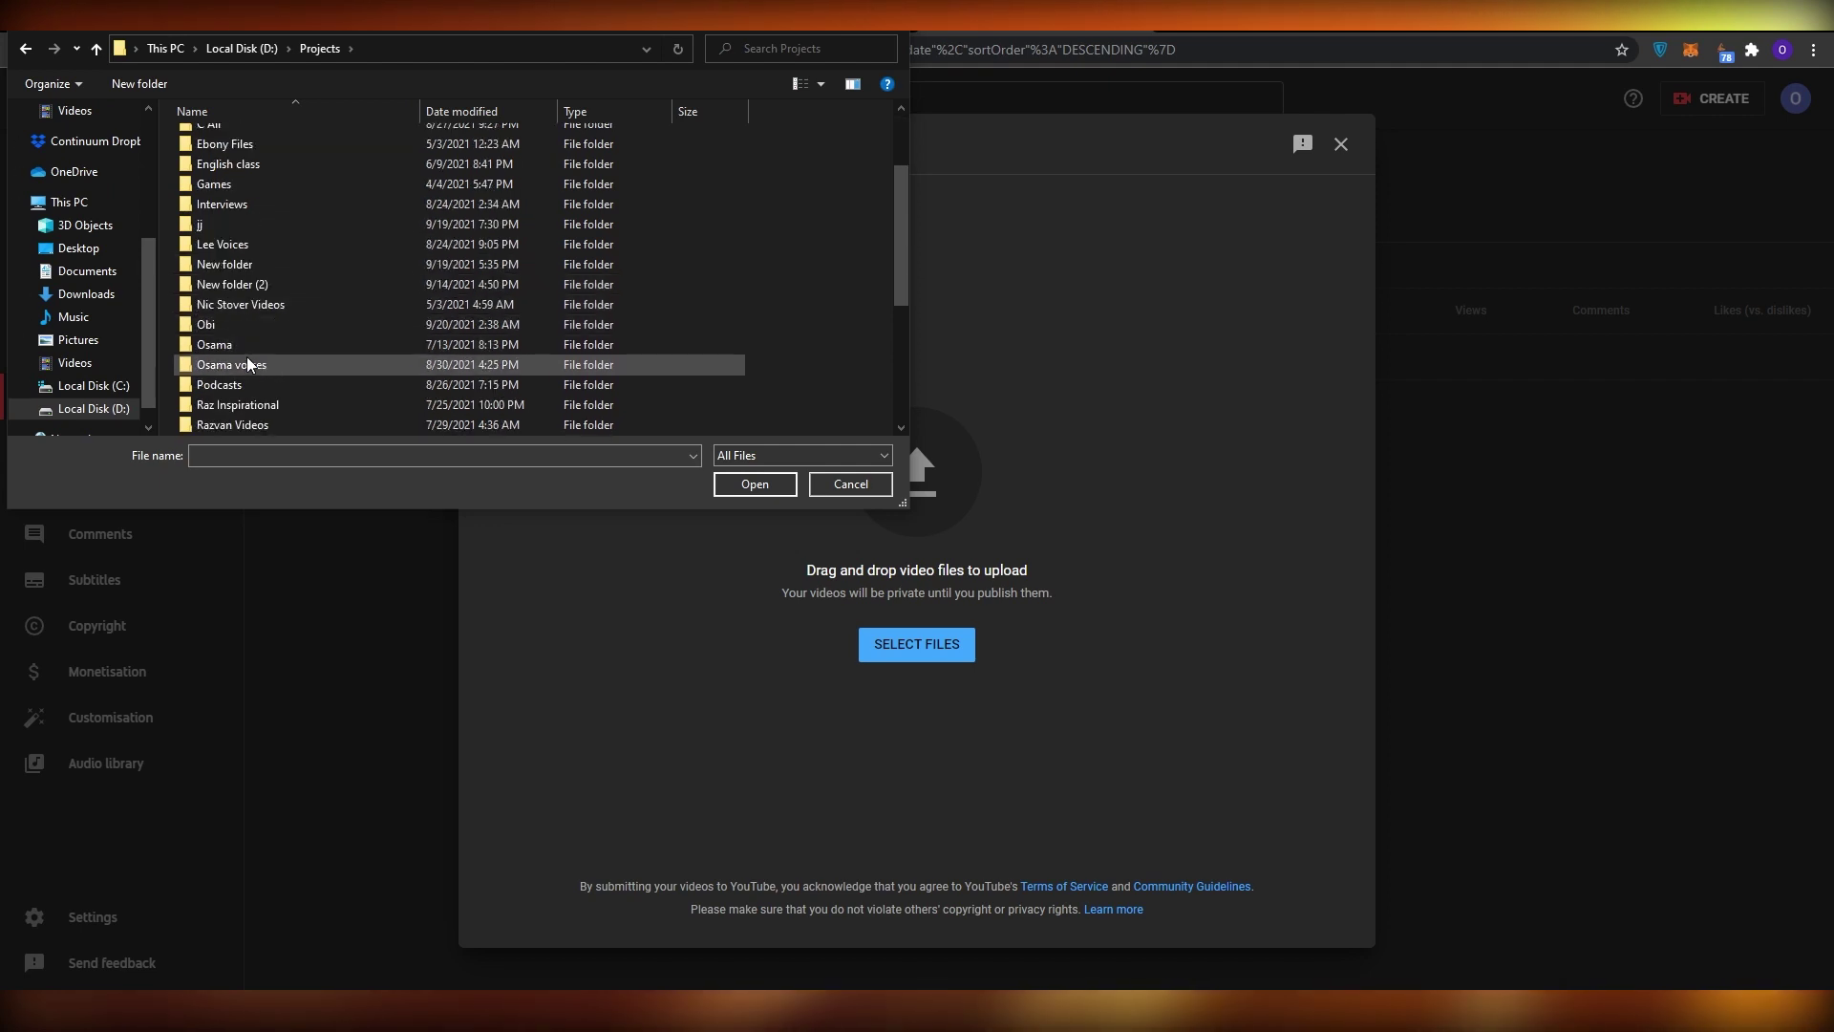
pyautogui.scroll(-1, 247, 363)
pyautogui.doubleClick(256, 387)
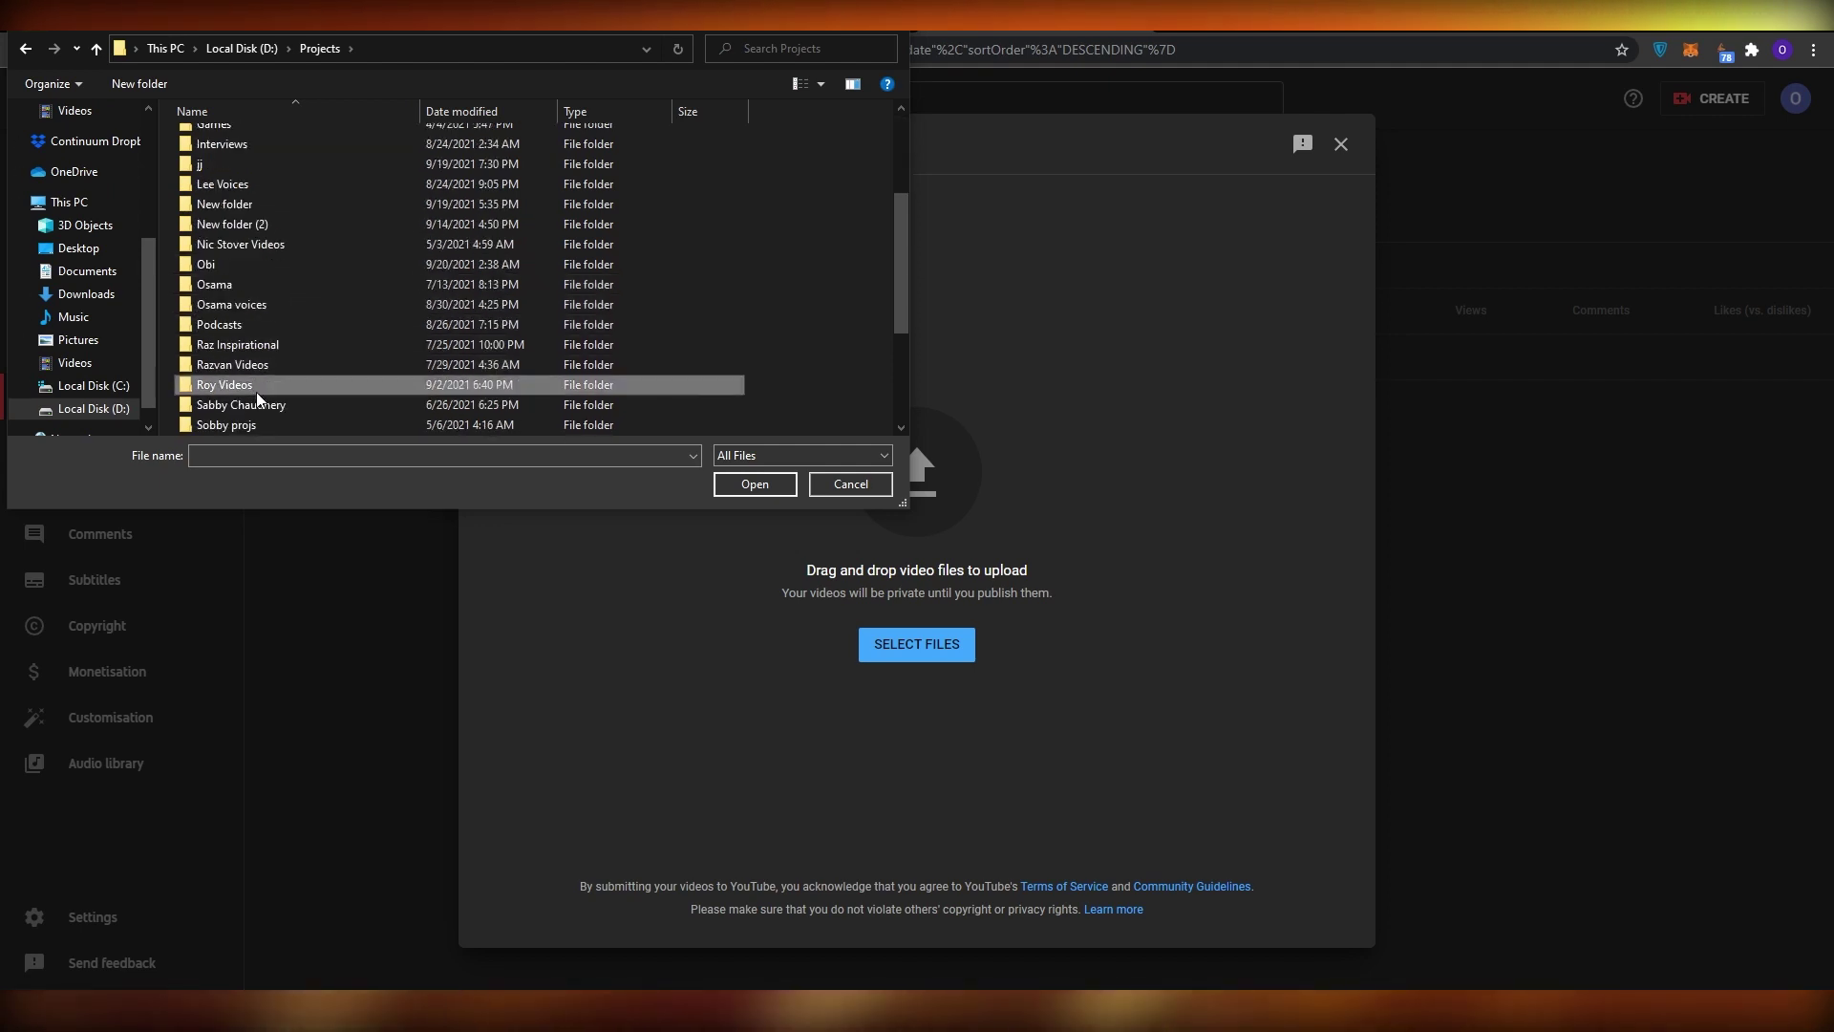
pyautogui.doubleClick(266, 259)
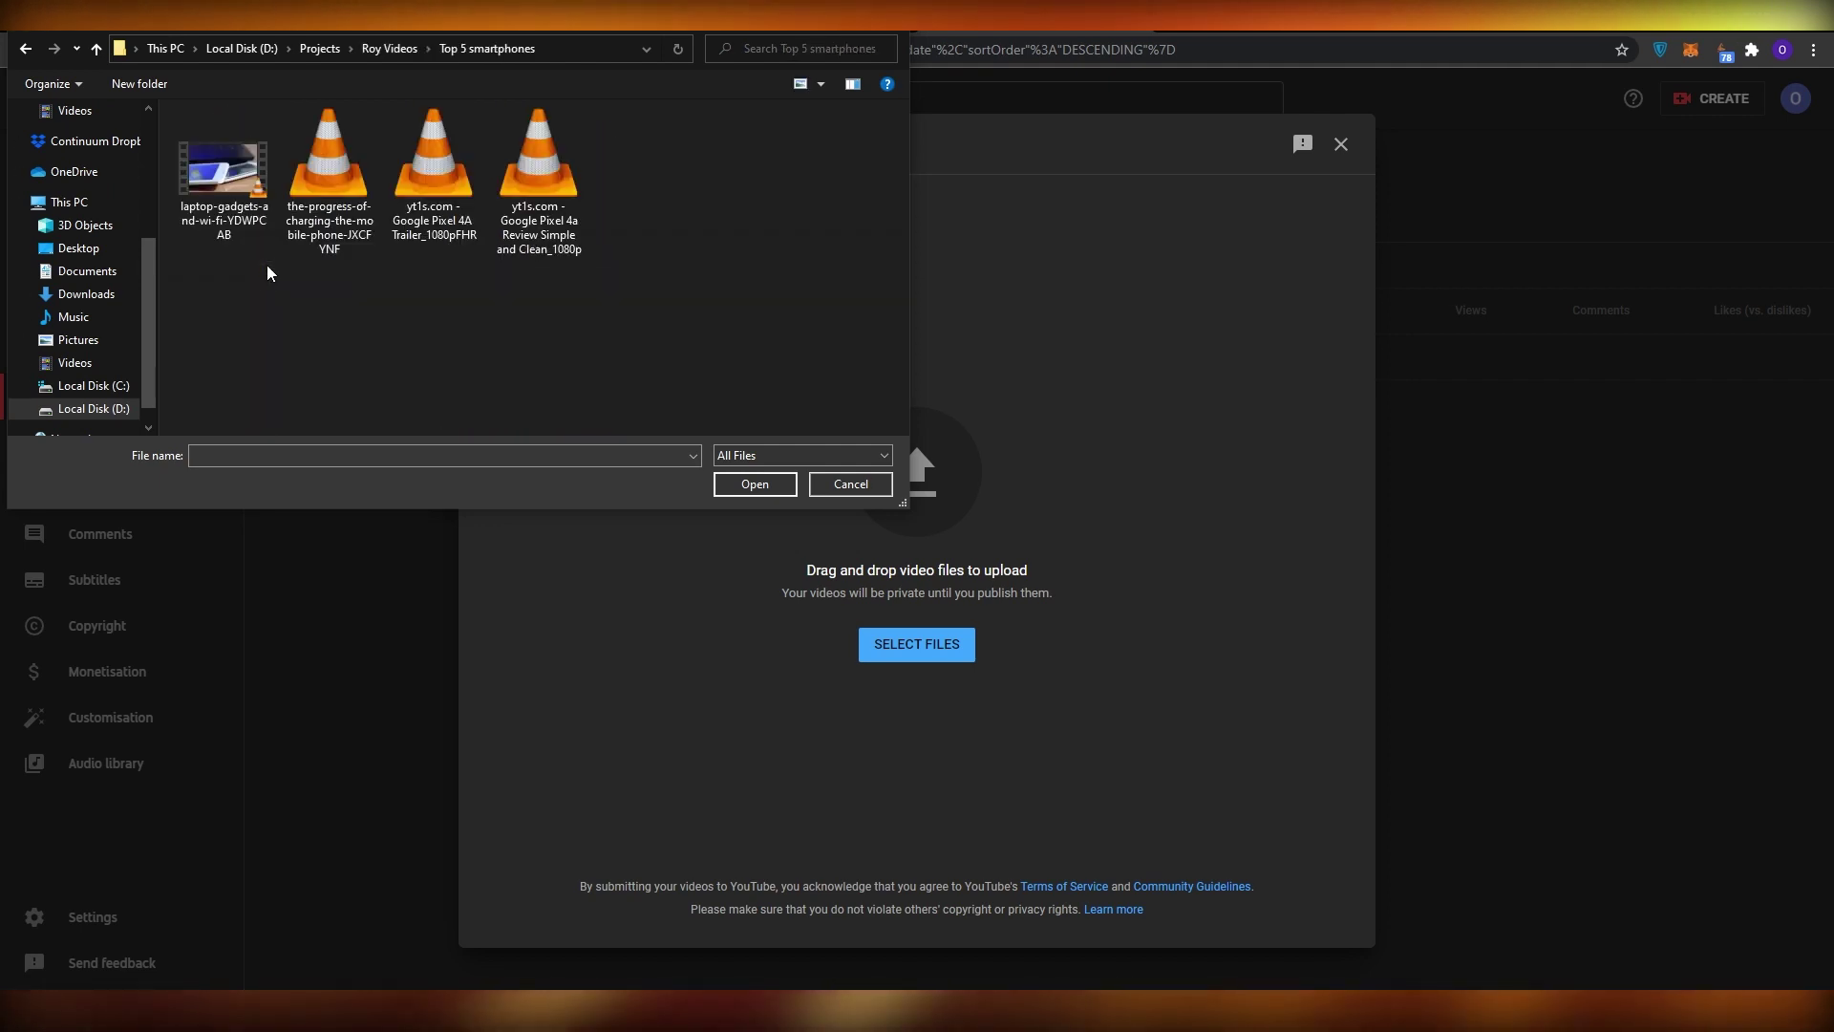
pyautogui.doubleClick(531, 300)
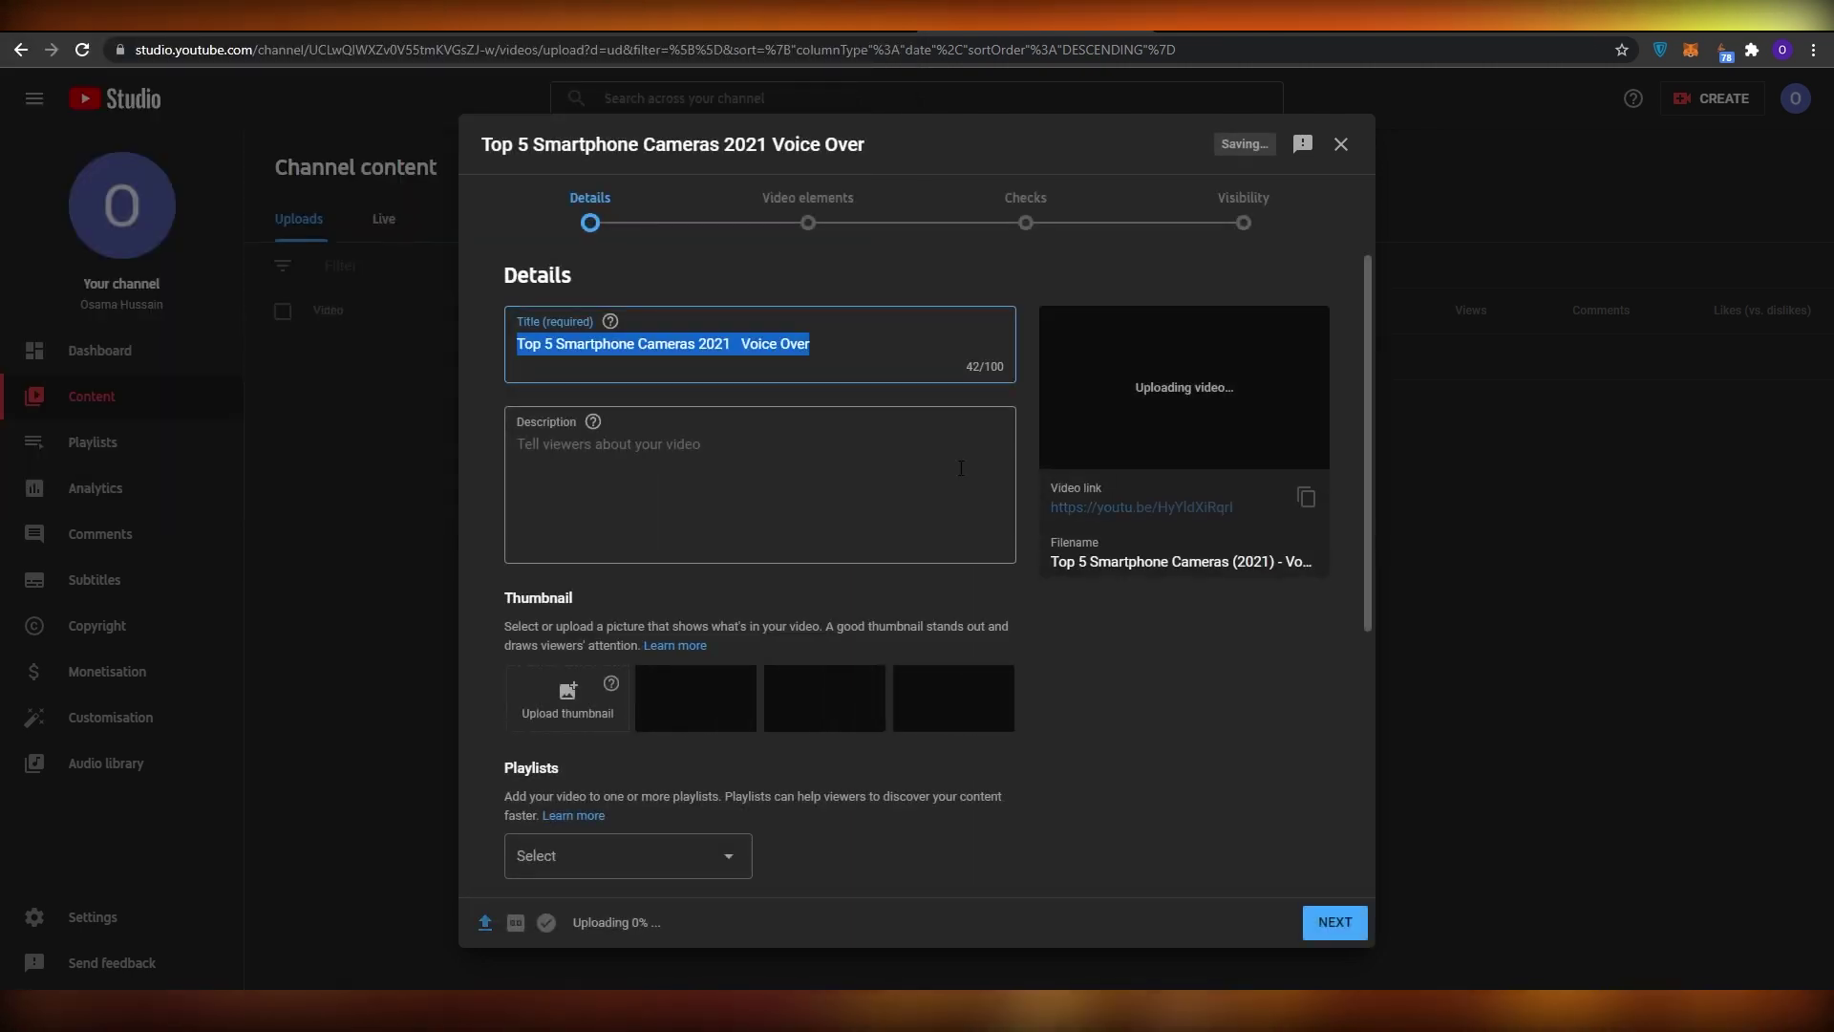
# Leave the uploaded video without a playlist and set its audience to not 'Made for Kids'
pyautogui.click(660, 855)
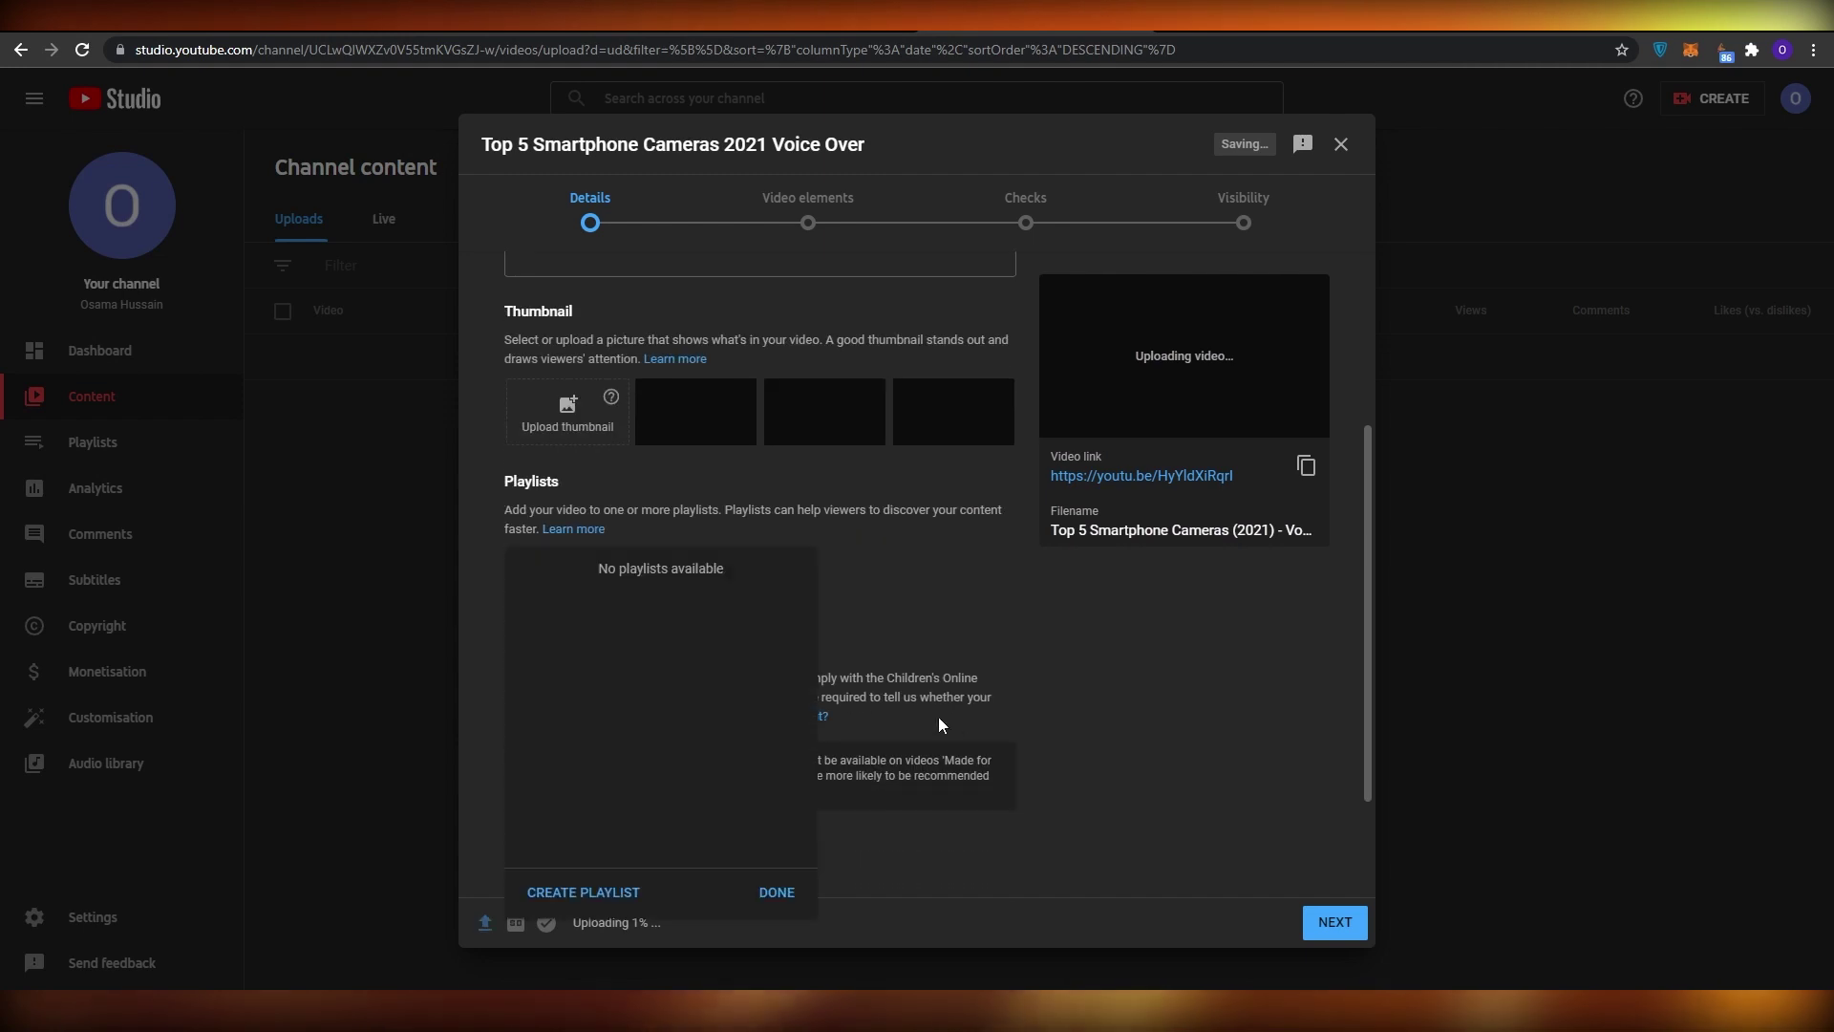
pyautogui.click(492, 695)
pyautogui.scroll(-2, 860, 840)
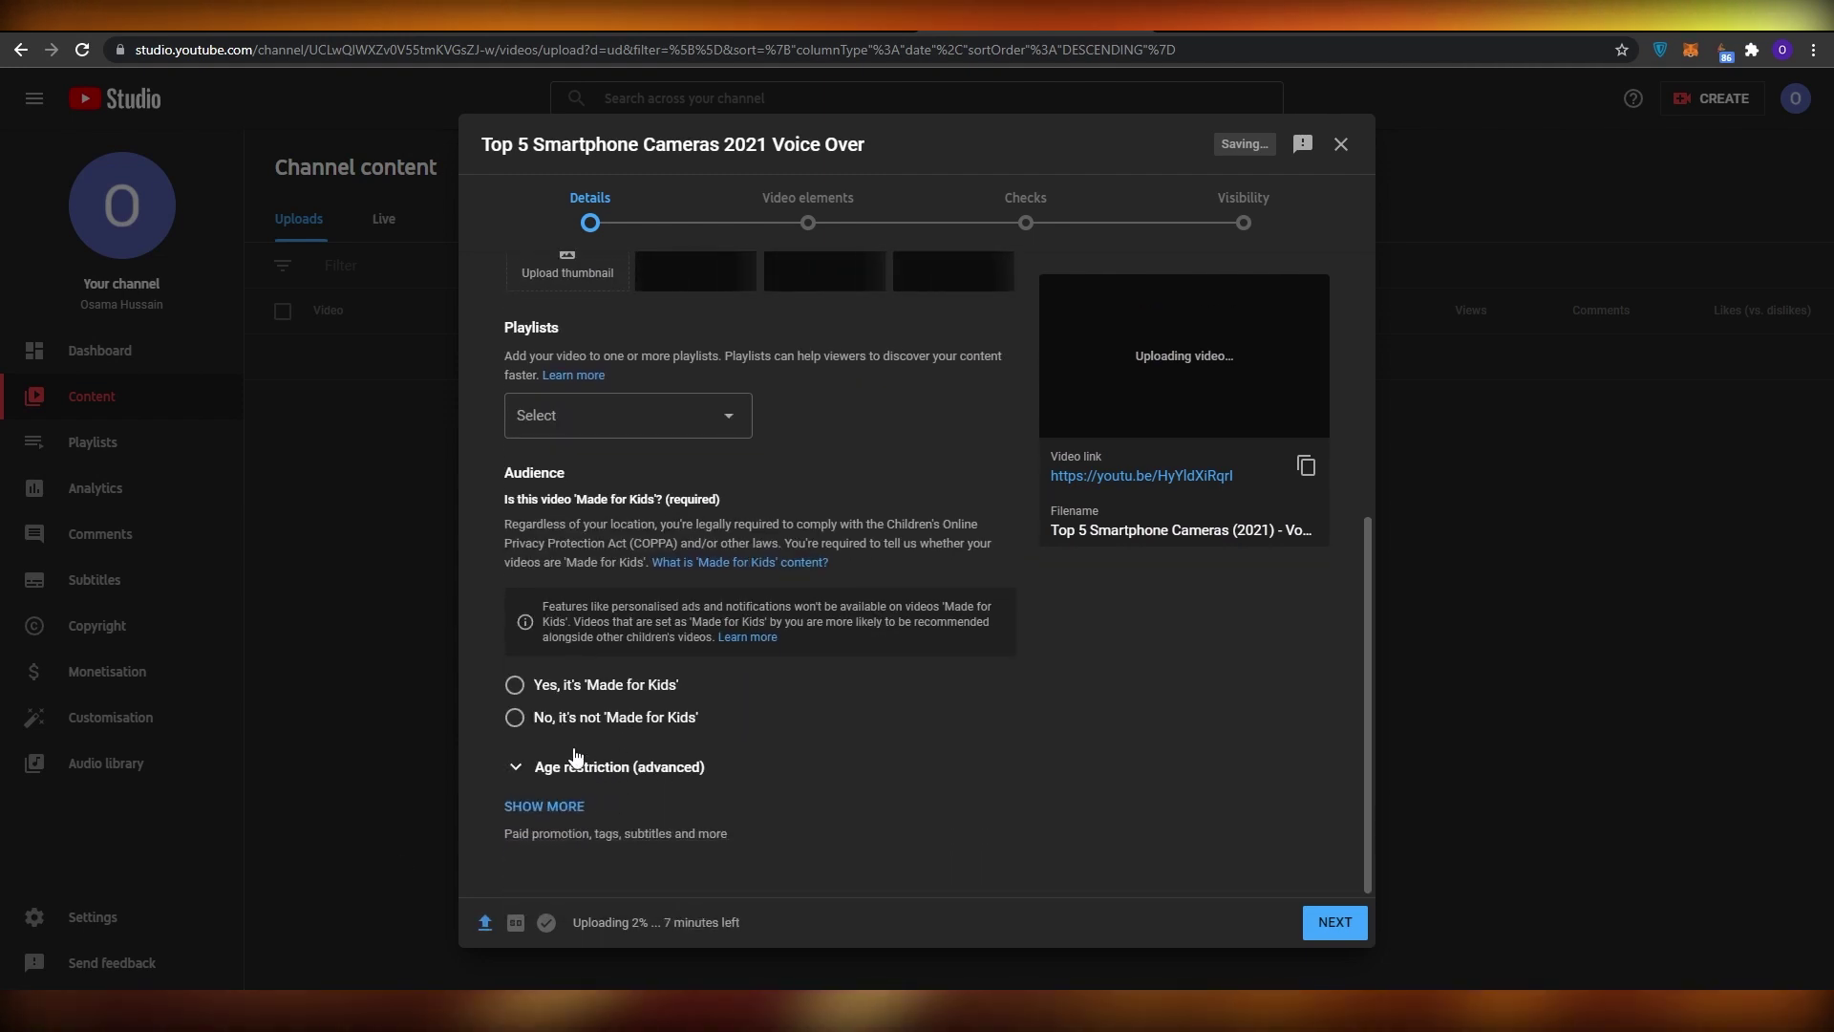
pyautogui.click(546, 719)
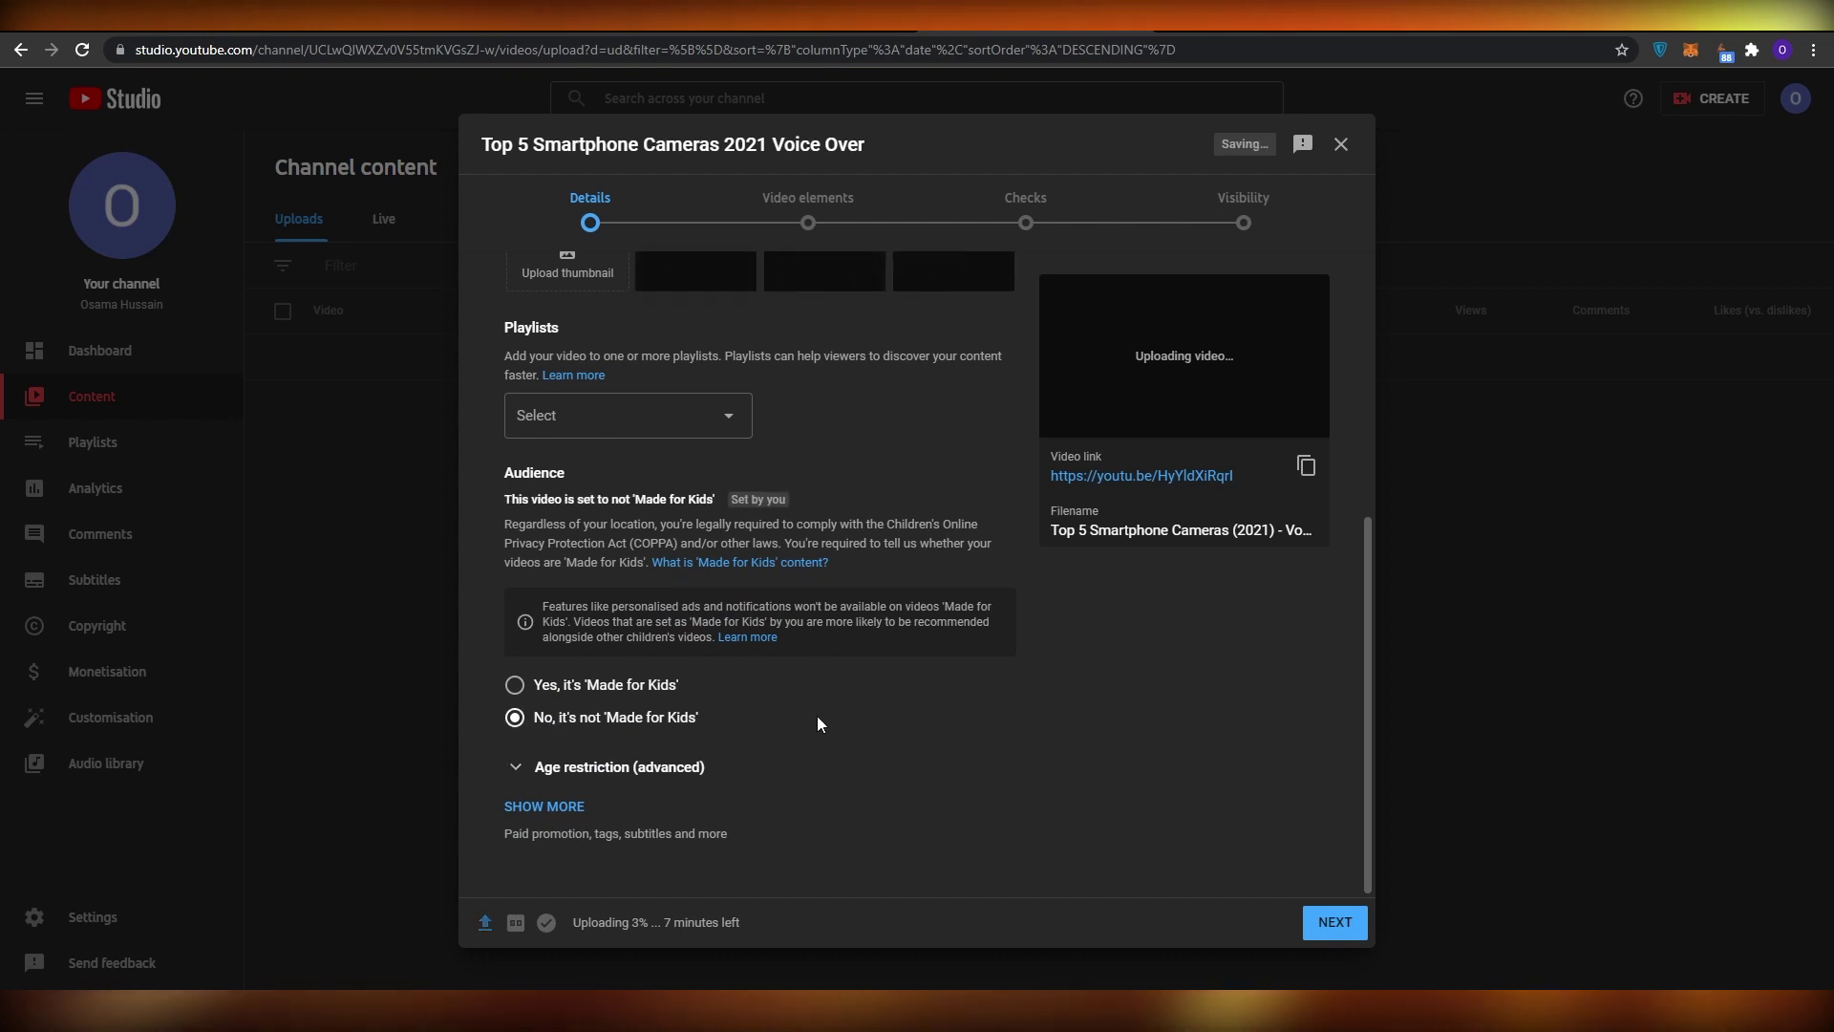
# Try the YouTube link of the Top 5 Smartphone Cameras upload as the Upwork project's video link, and clear the link field
pyautogui.scroll(5, 817, 715)
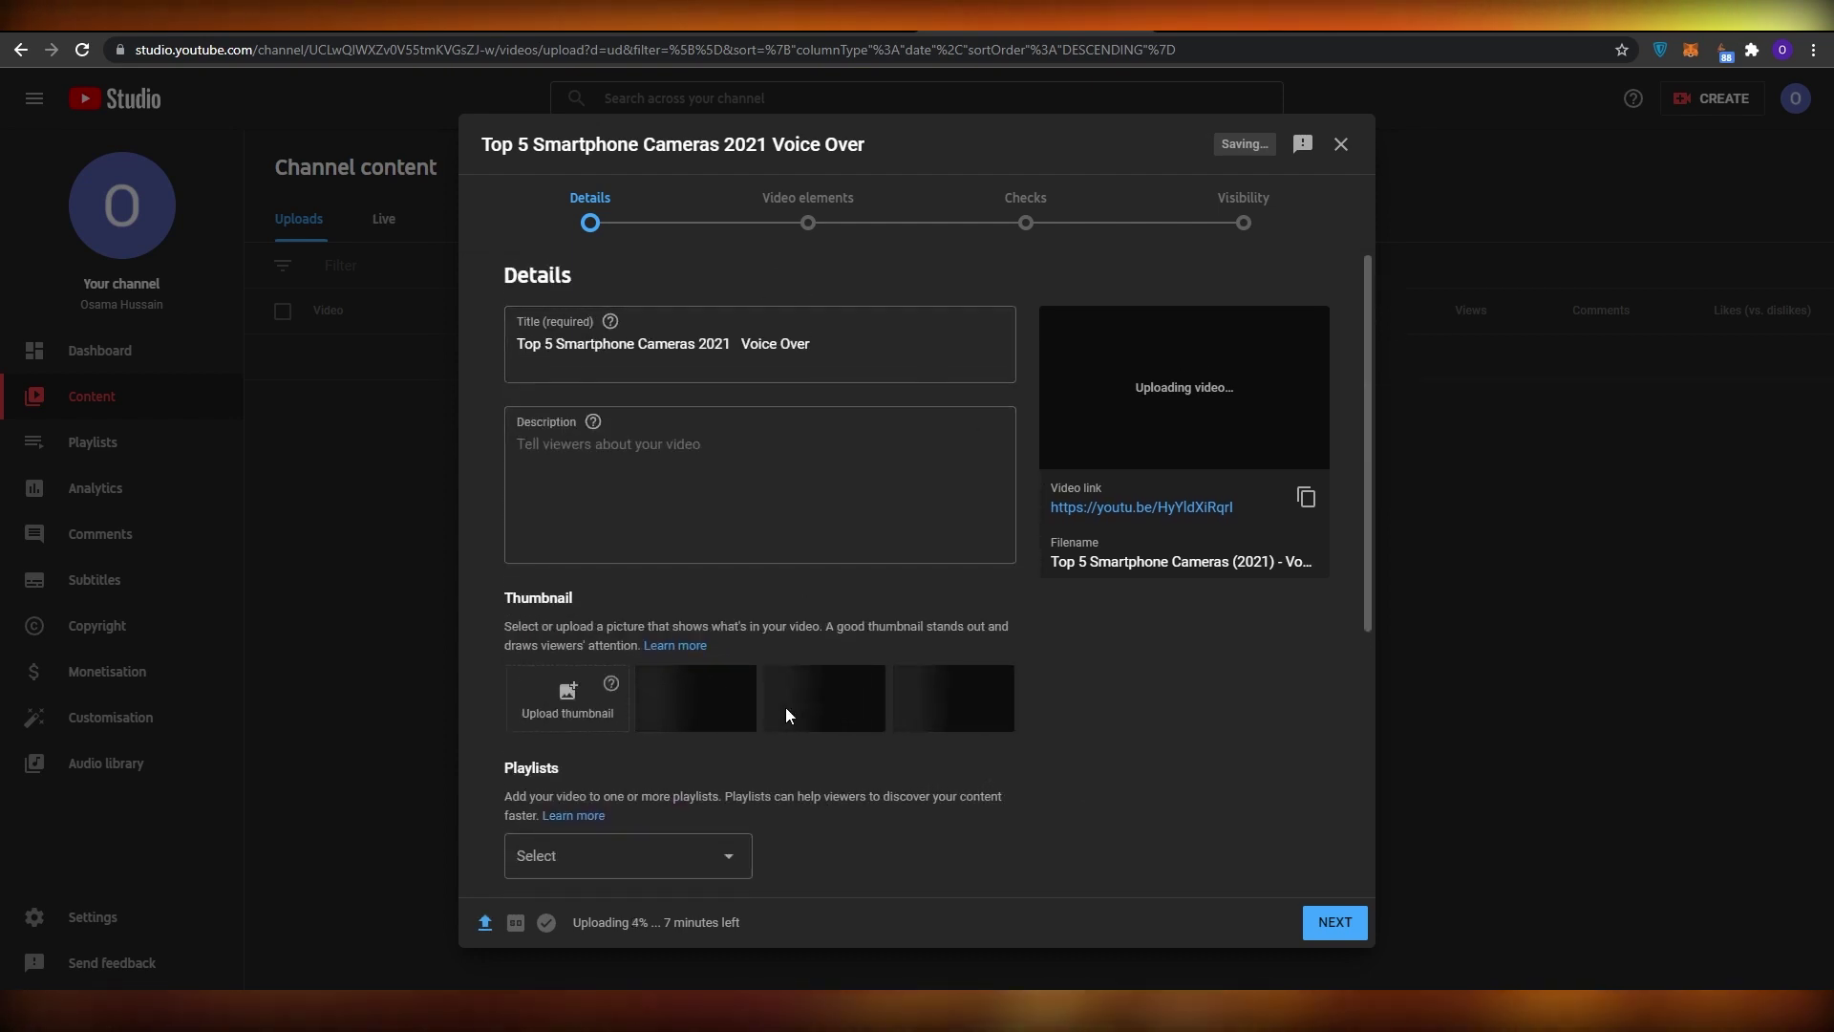
pyautogui.scroll(-5, 786, 712)
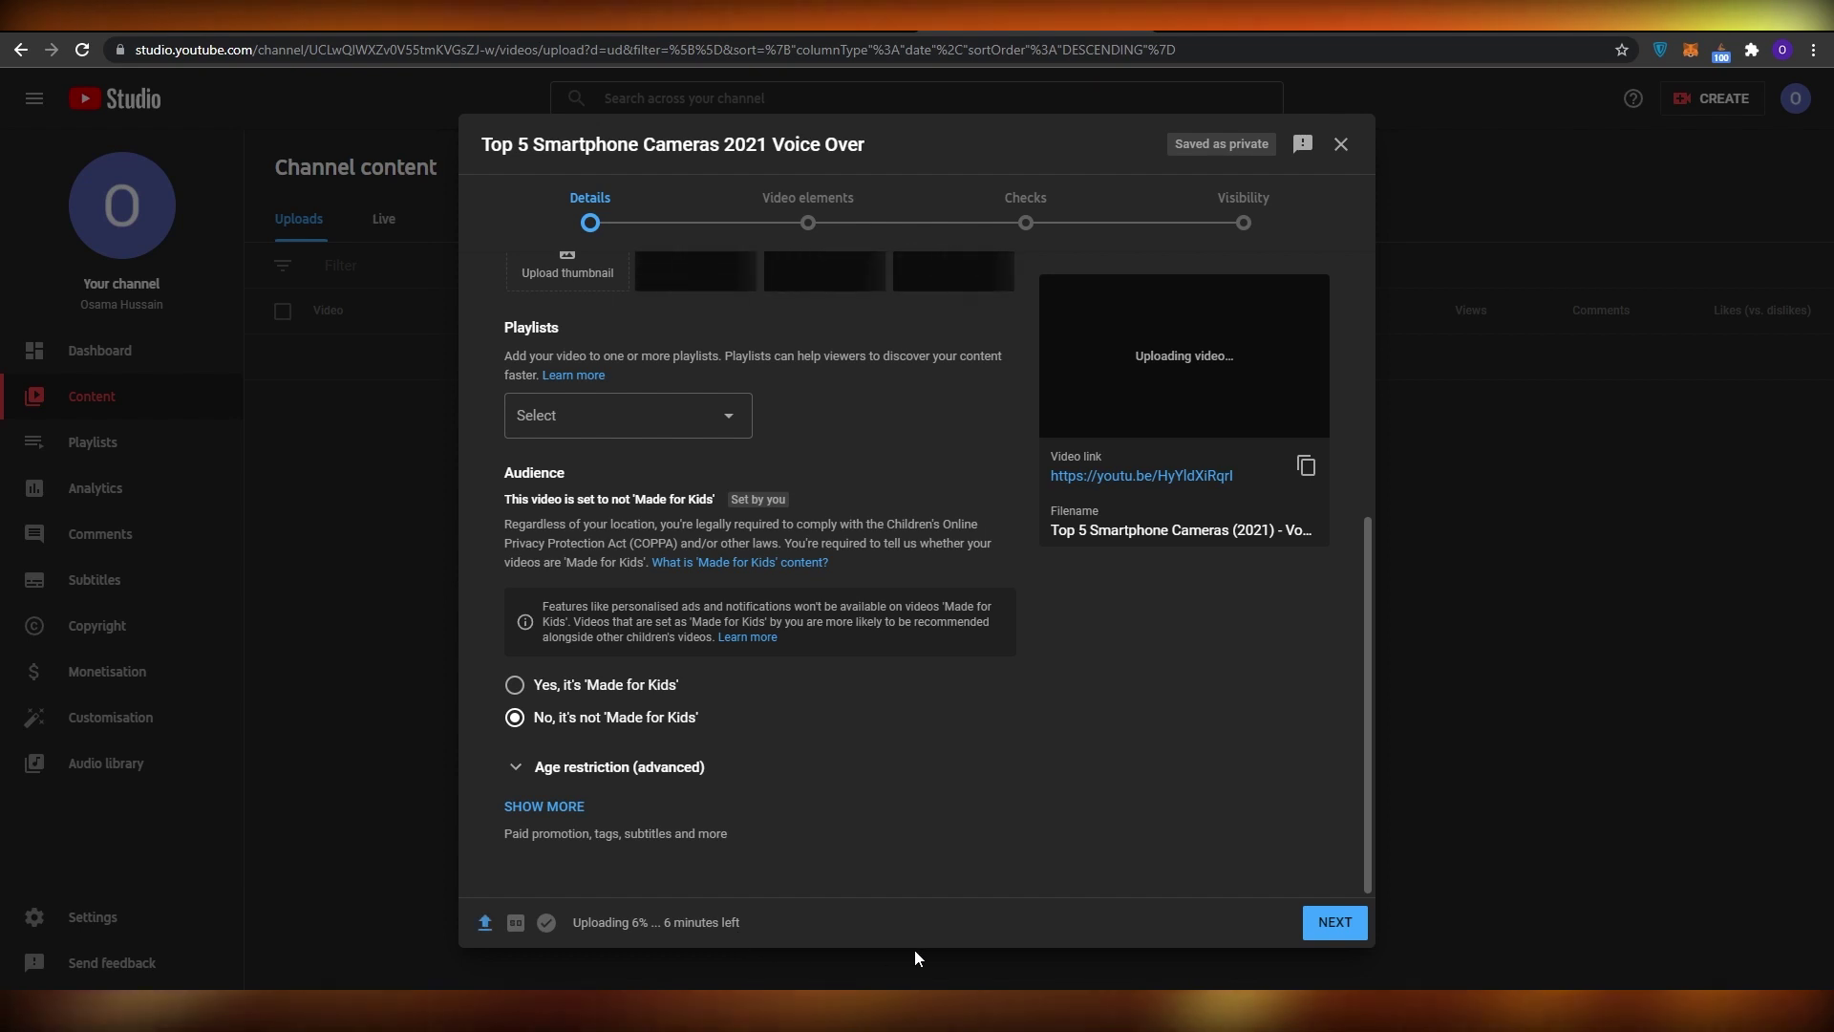
pyautogui.scroll(5, 955, 826)
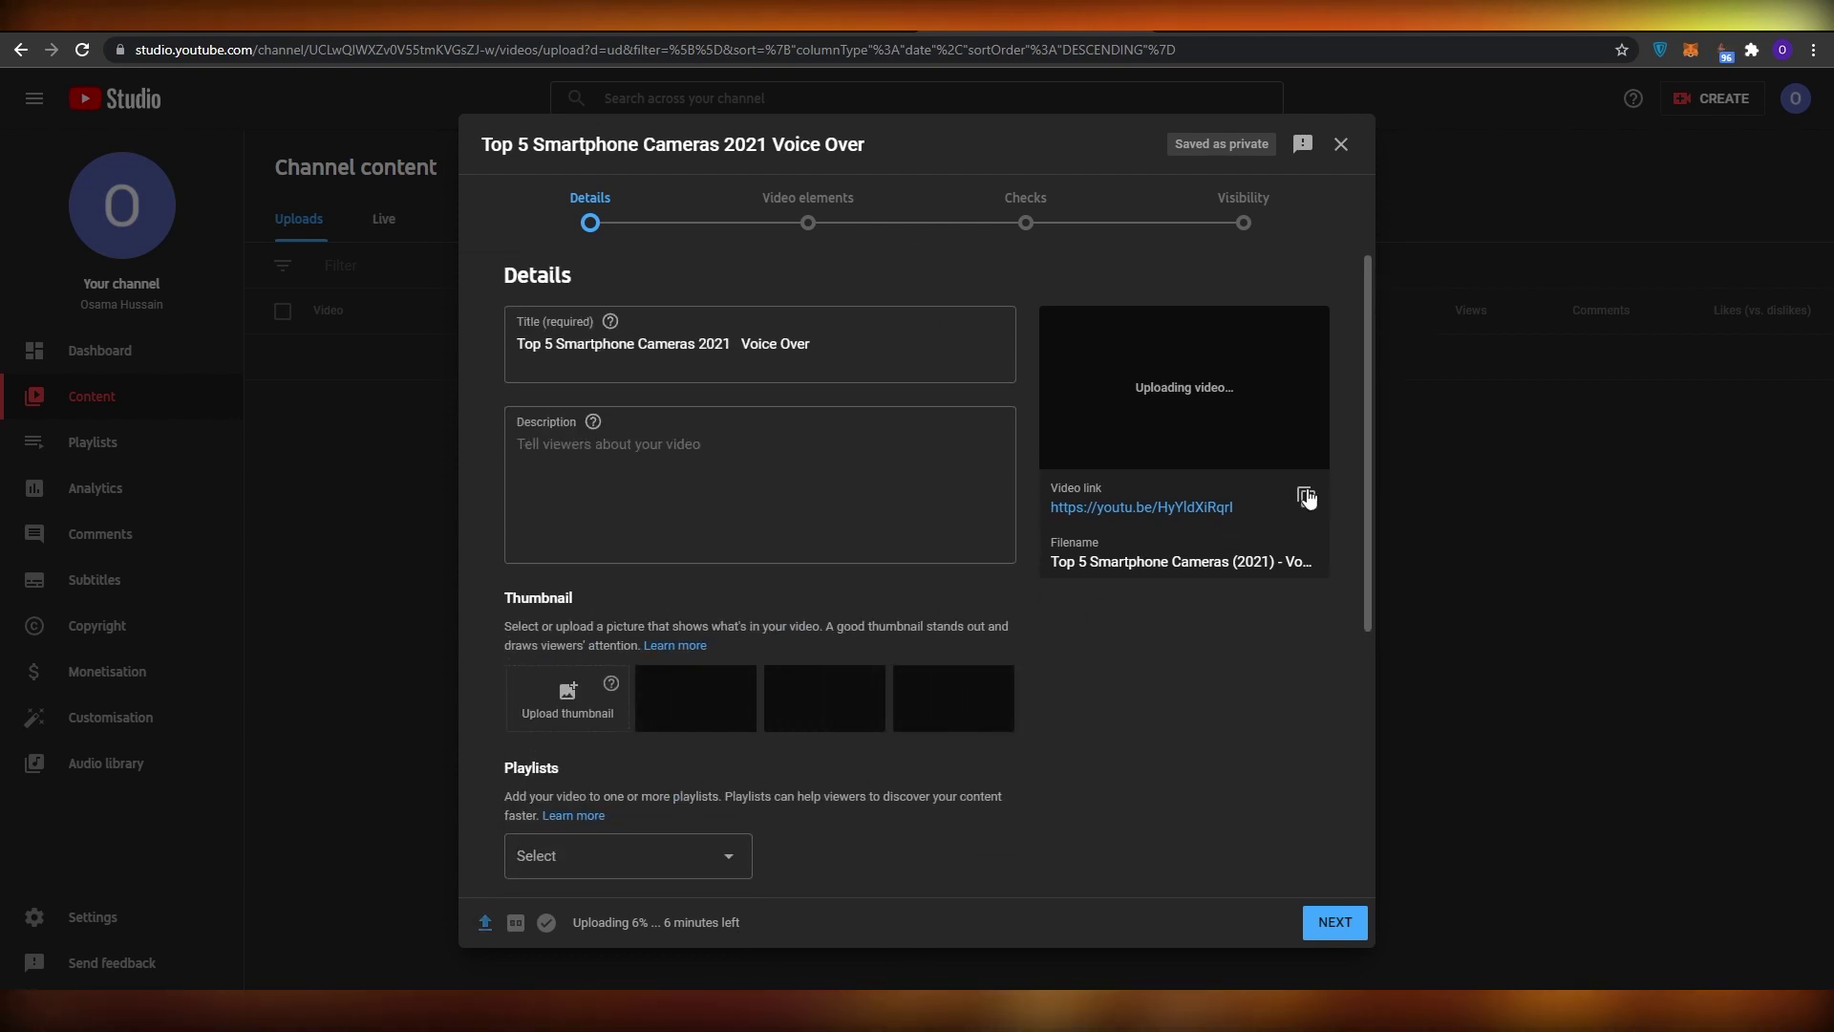
pyautogui.click(1306, 497)
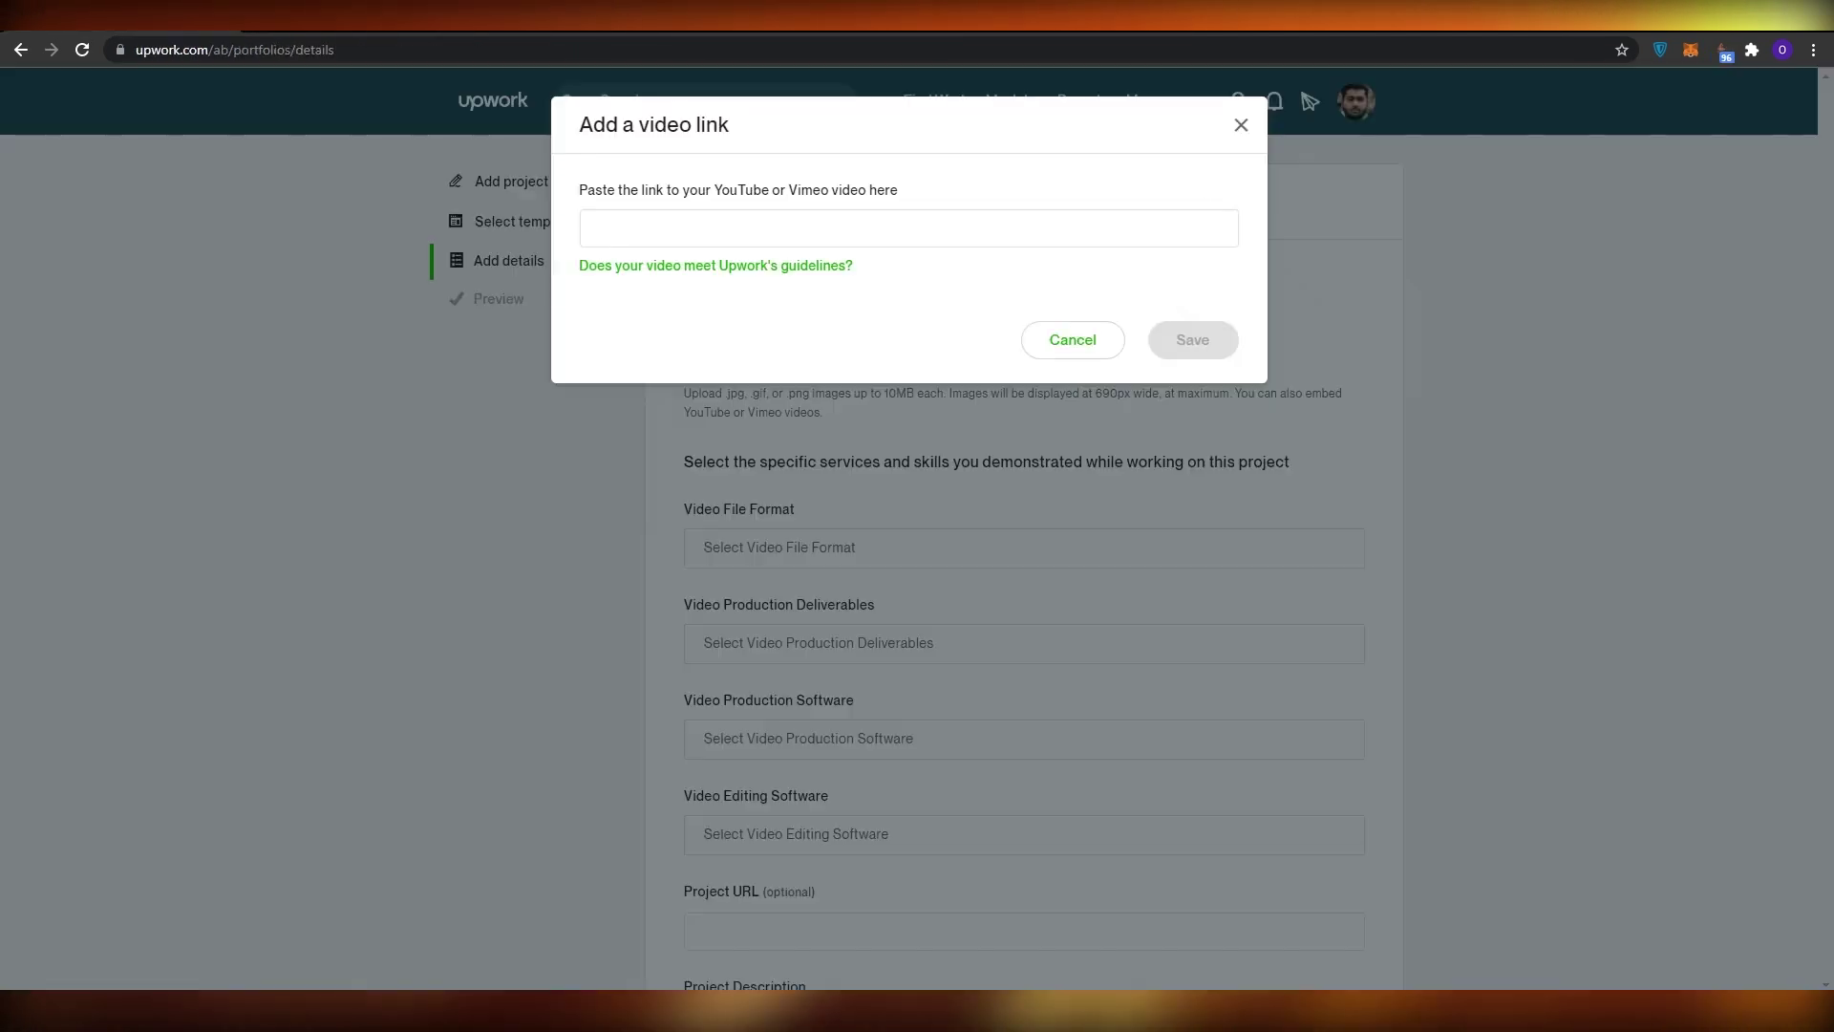
pyautogui.click(848, 233)
pyautogui.rightClick(859, 235)
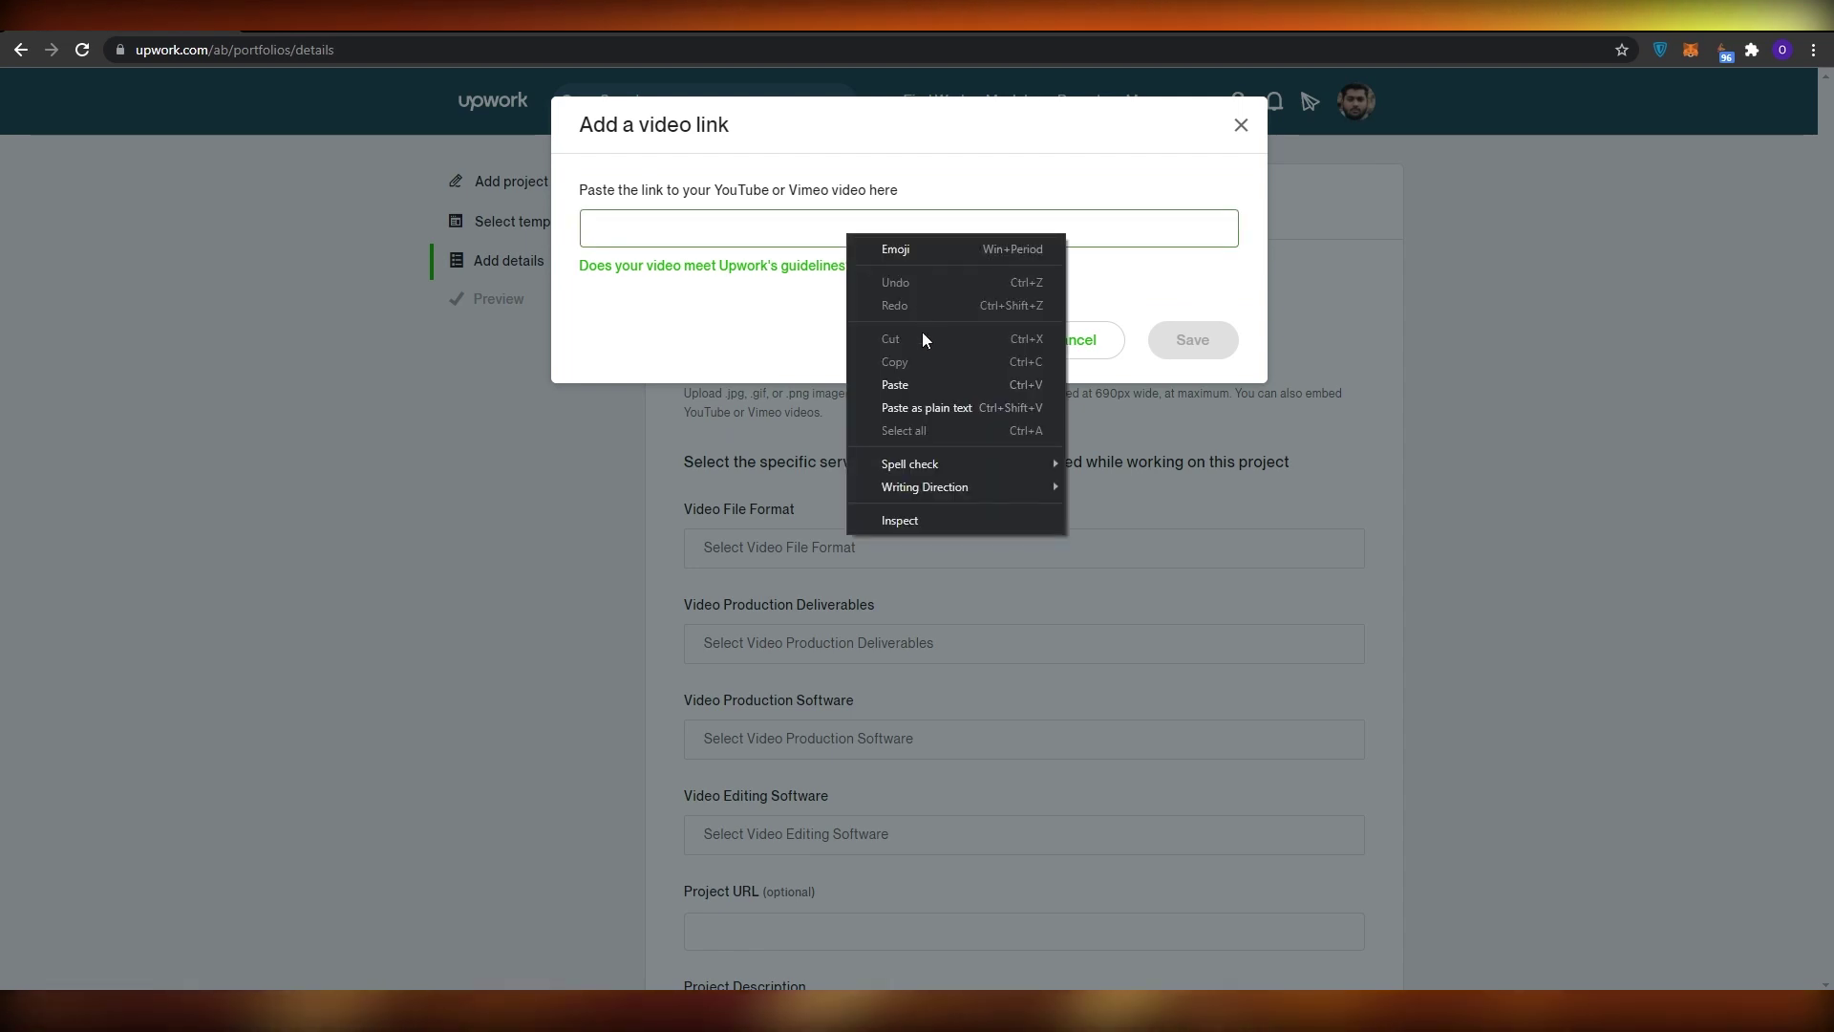
pyautogui.click(903, 383)
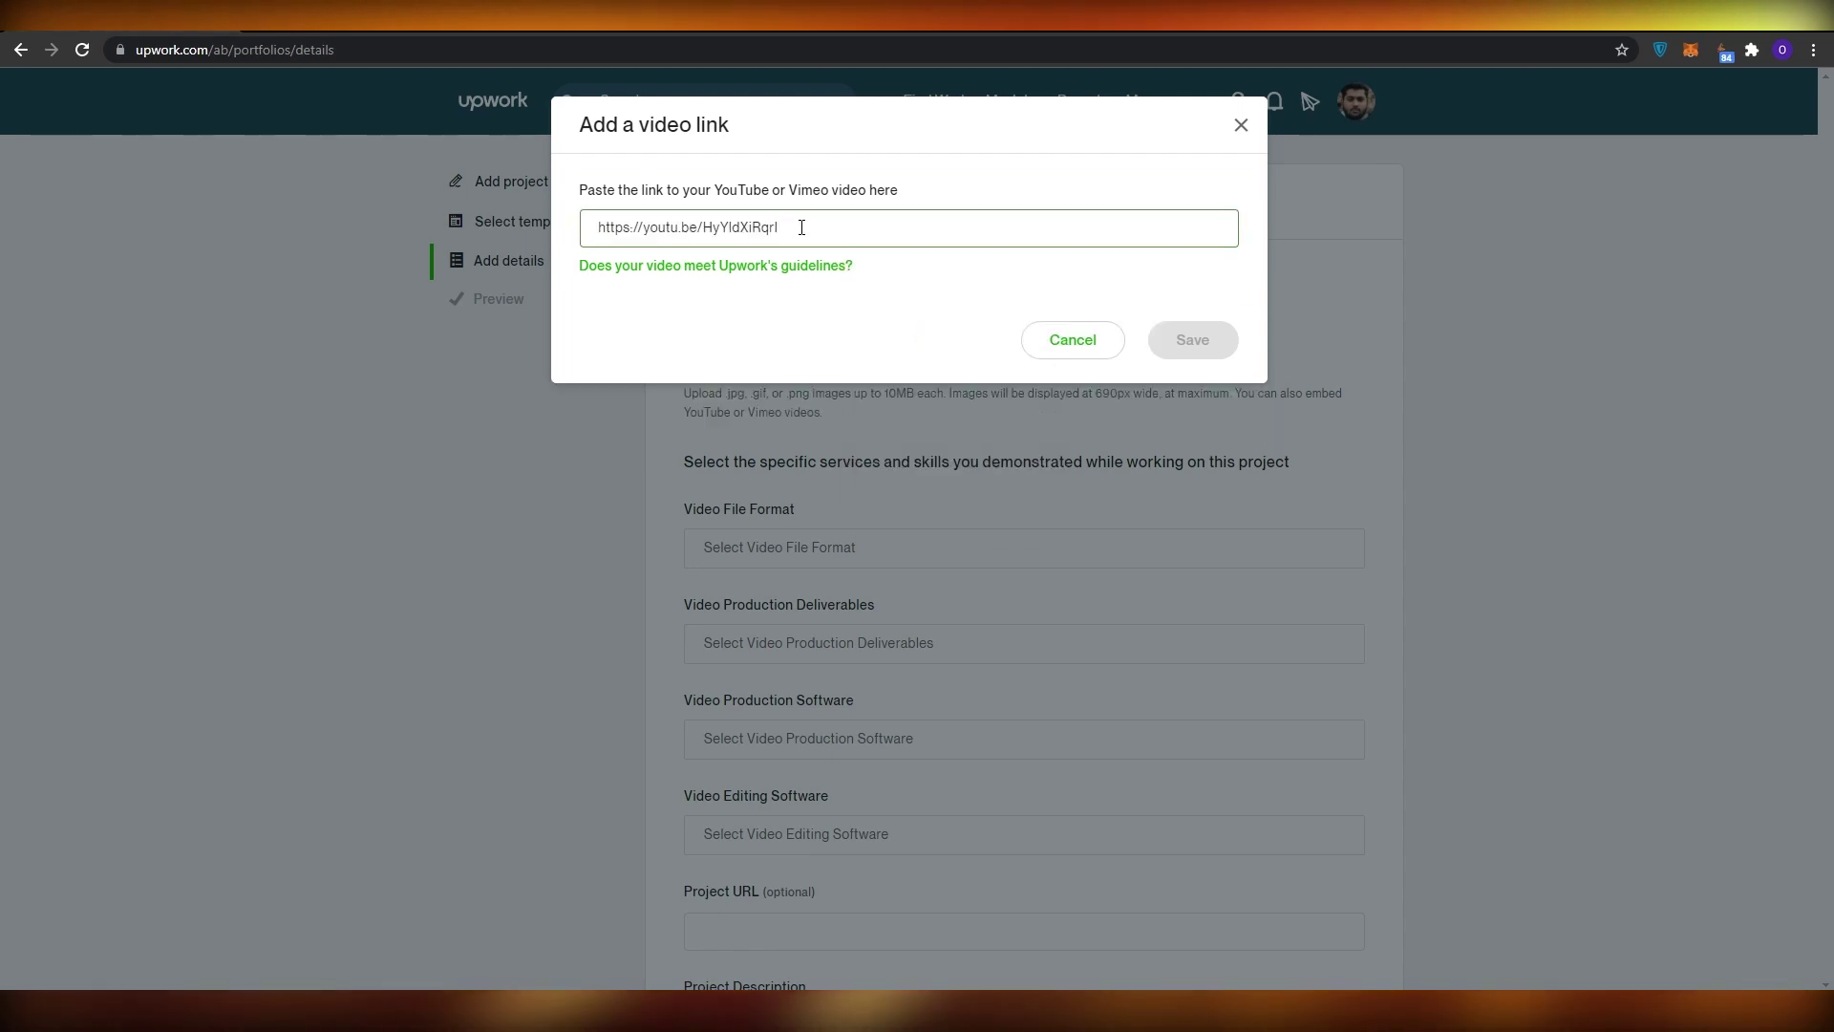
pyautogui.press('BackSpace')
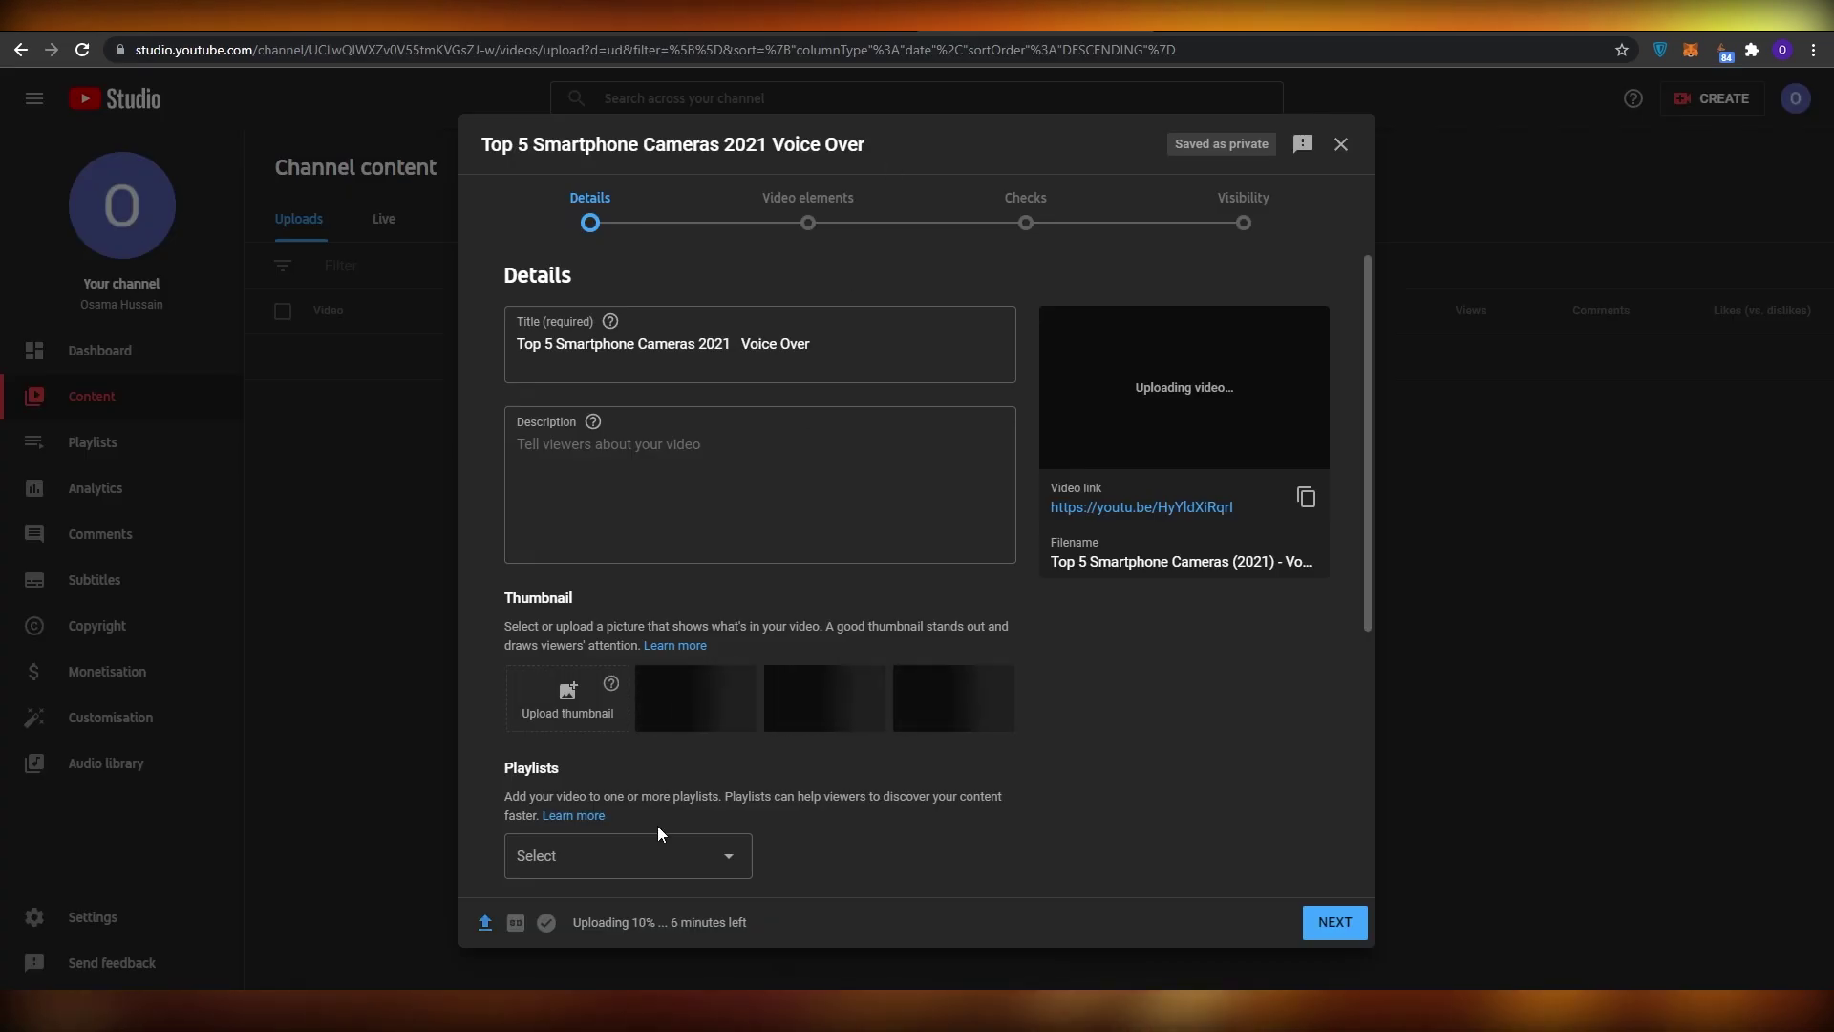
pyautogui.scroll(-1, 657, 825)
pyautogui.scroll(1, 565, 721)
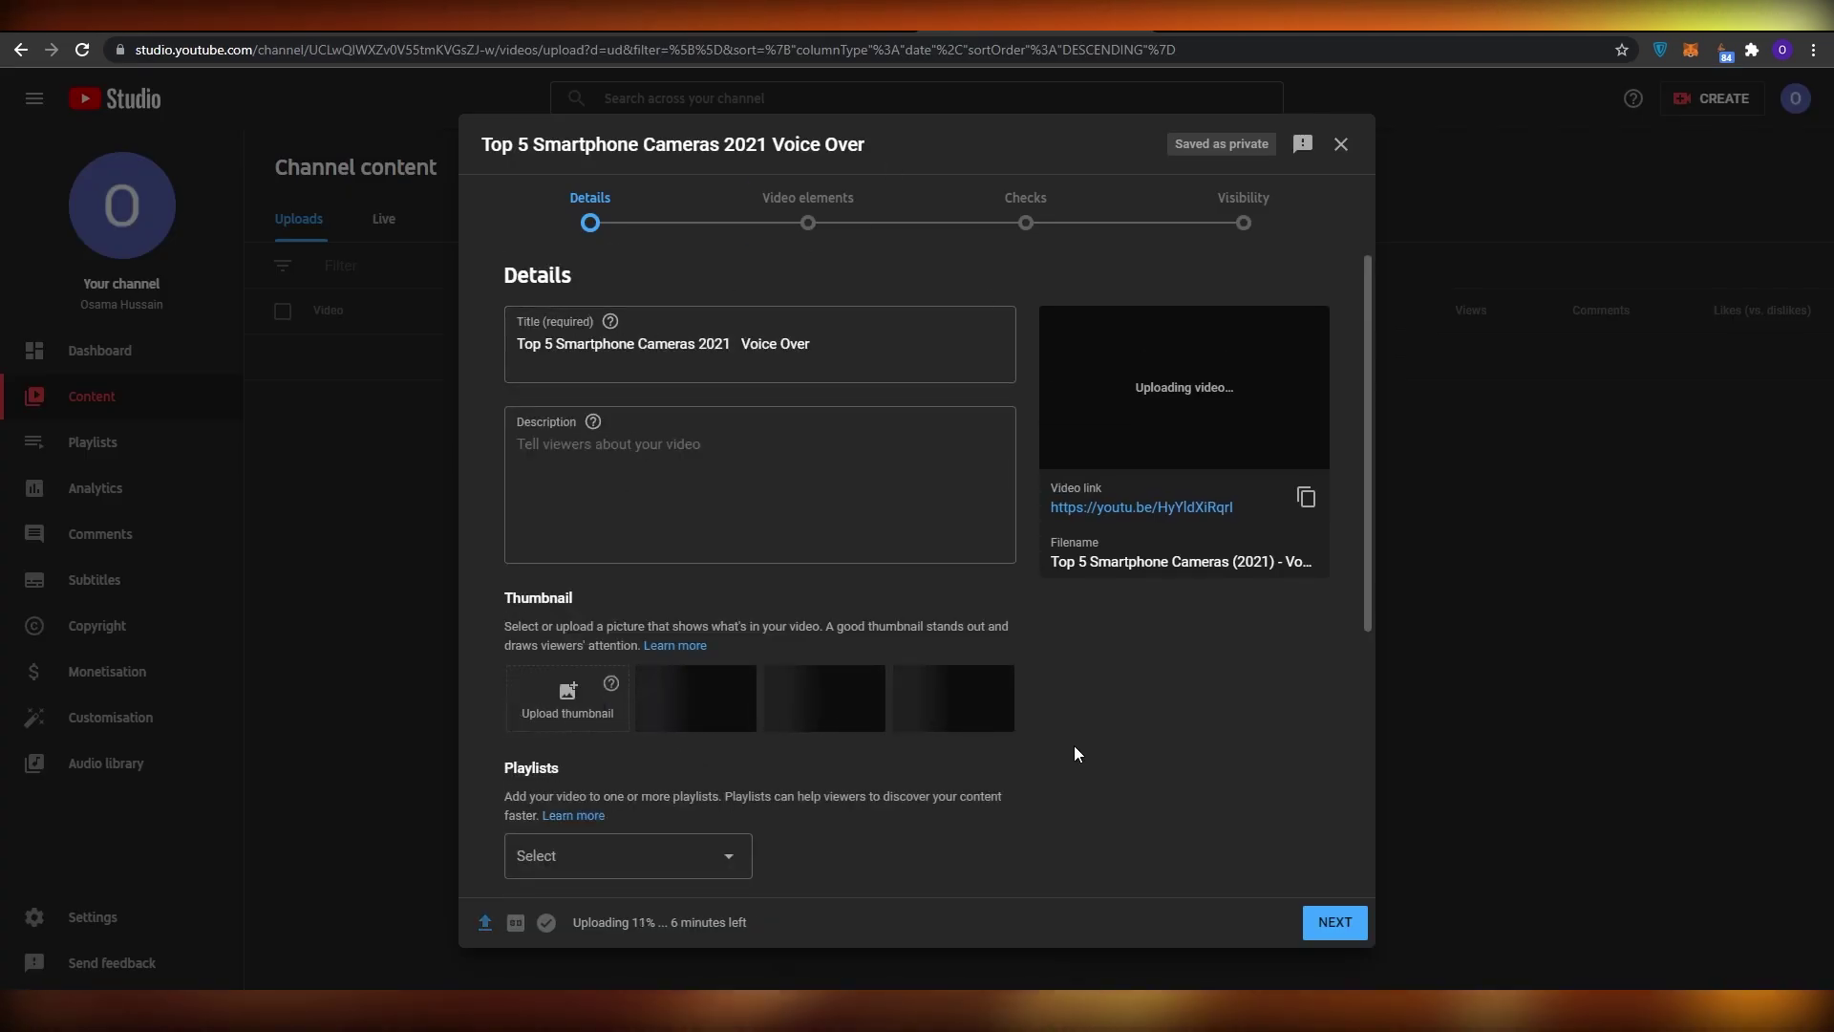
pyautogui.scroll(-4, 1077, 753)
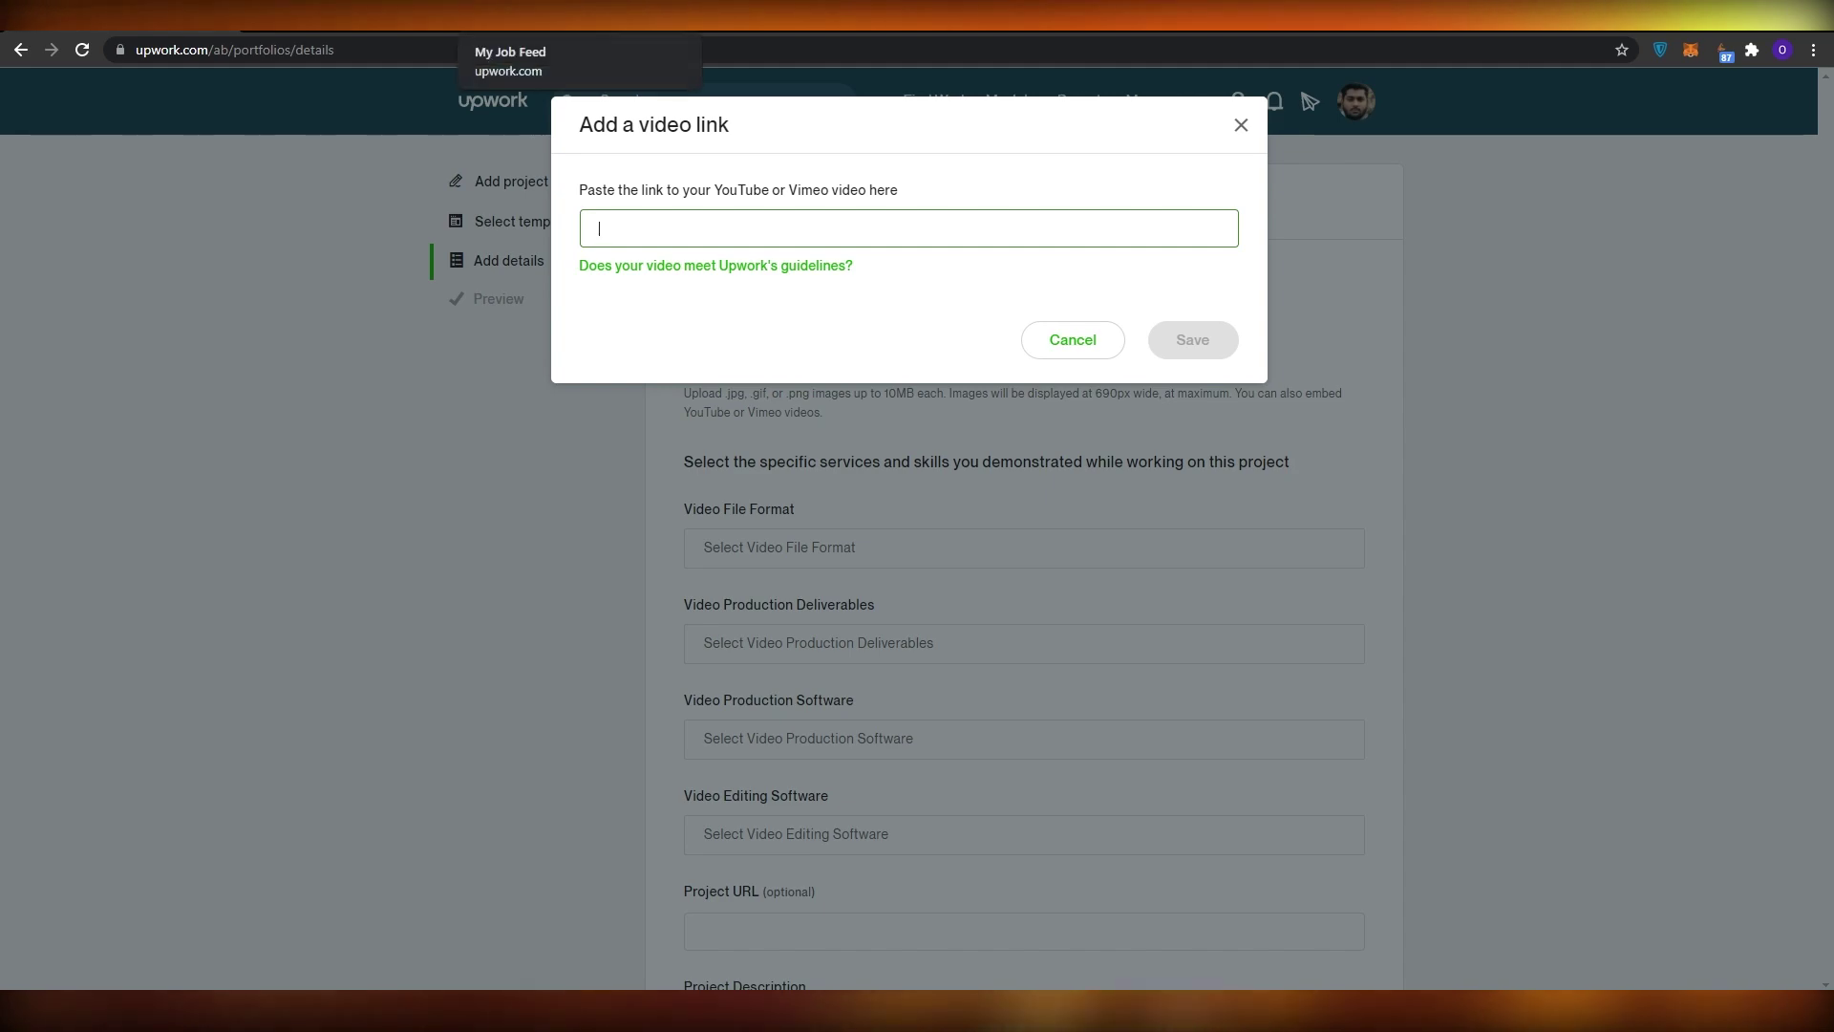
# Switch to the Upwork job feed and search the jobs for the suggested term portfolio management
pyautogui.click(573, 16)
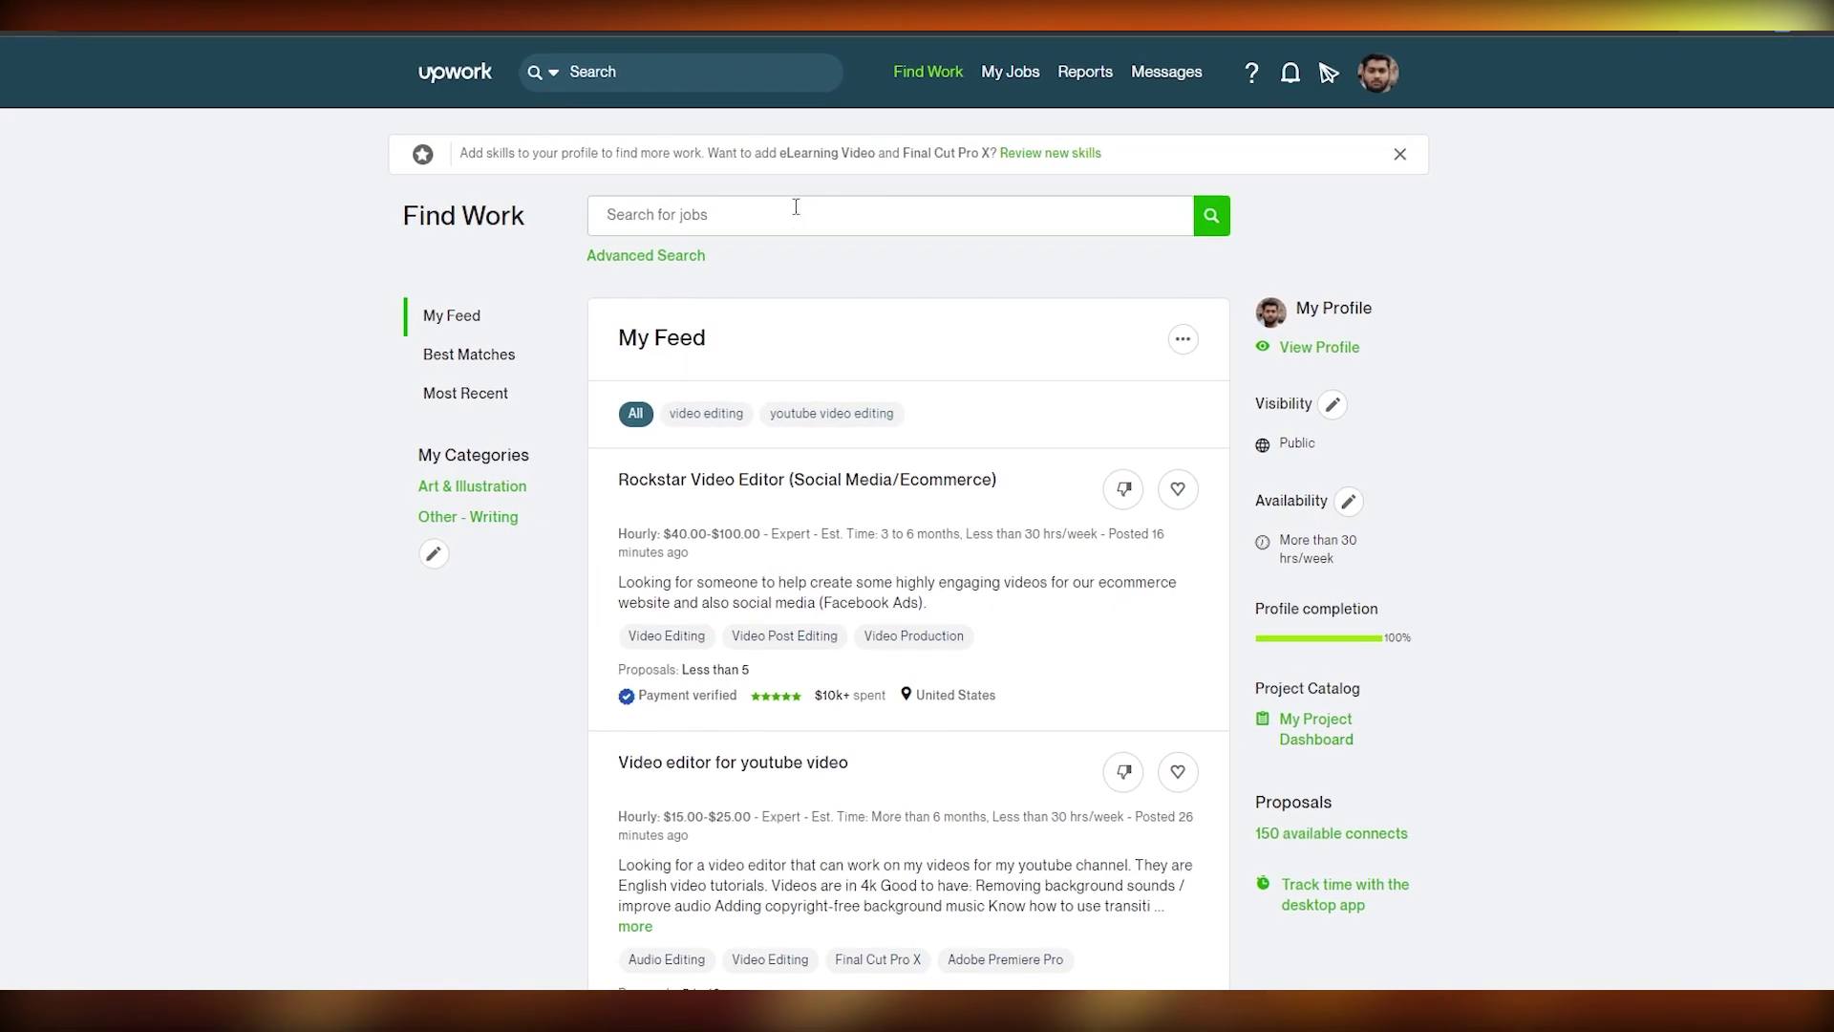
pyautogui.click(790, 210)
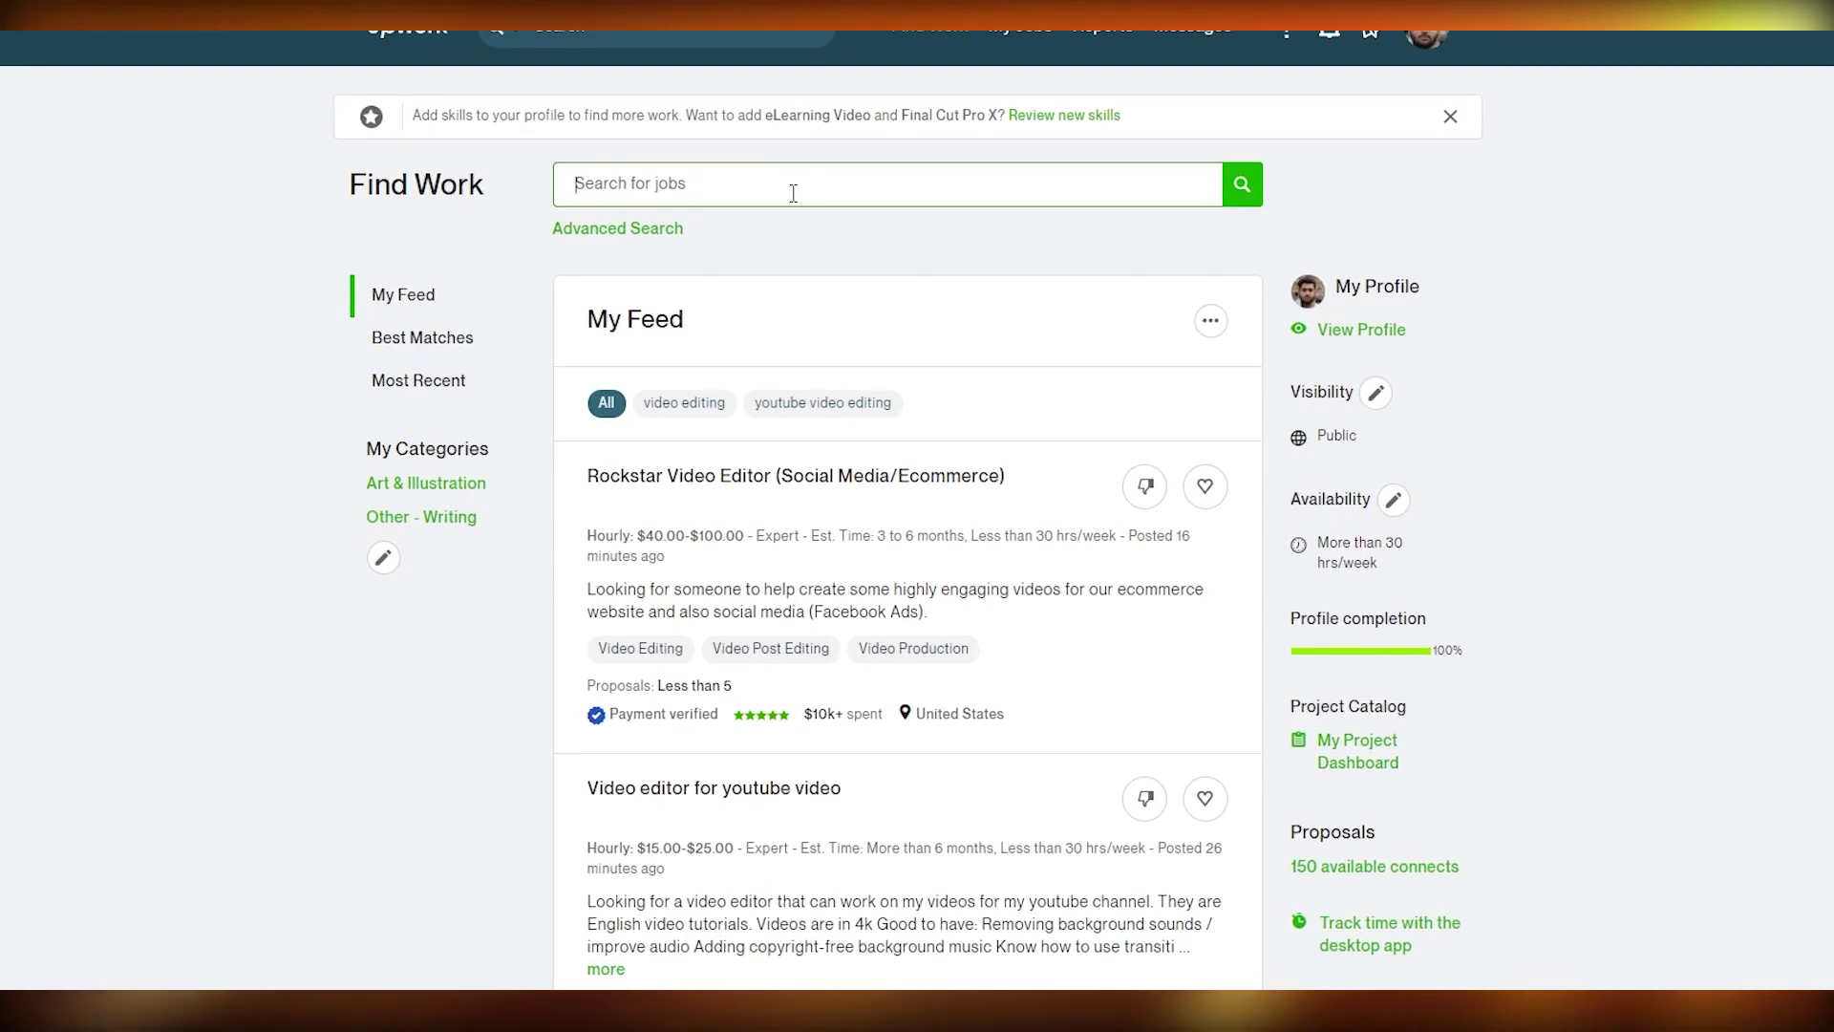
pyautogui.click(604, 36)
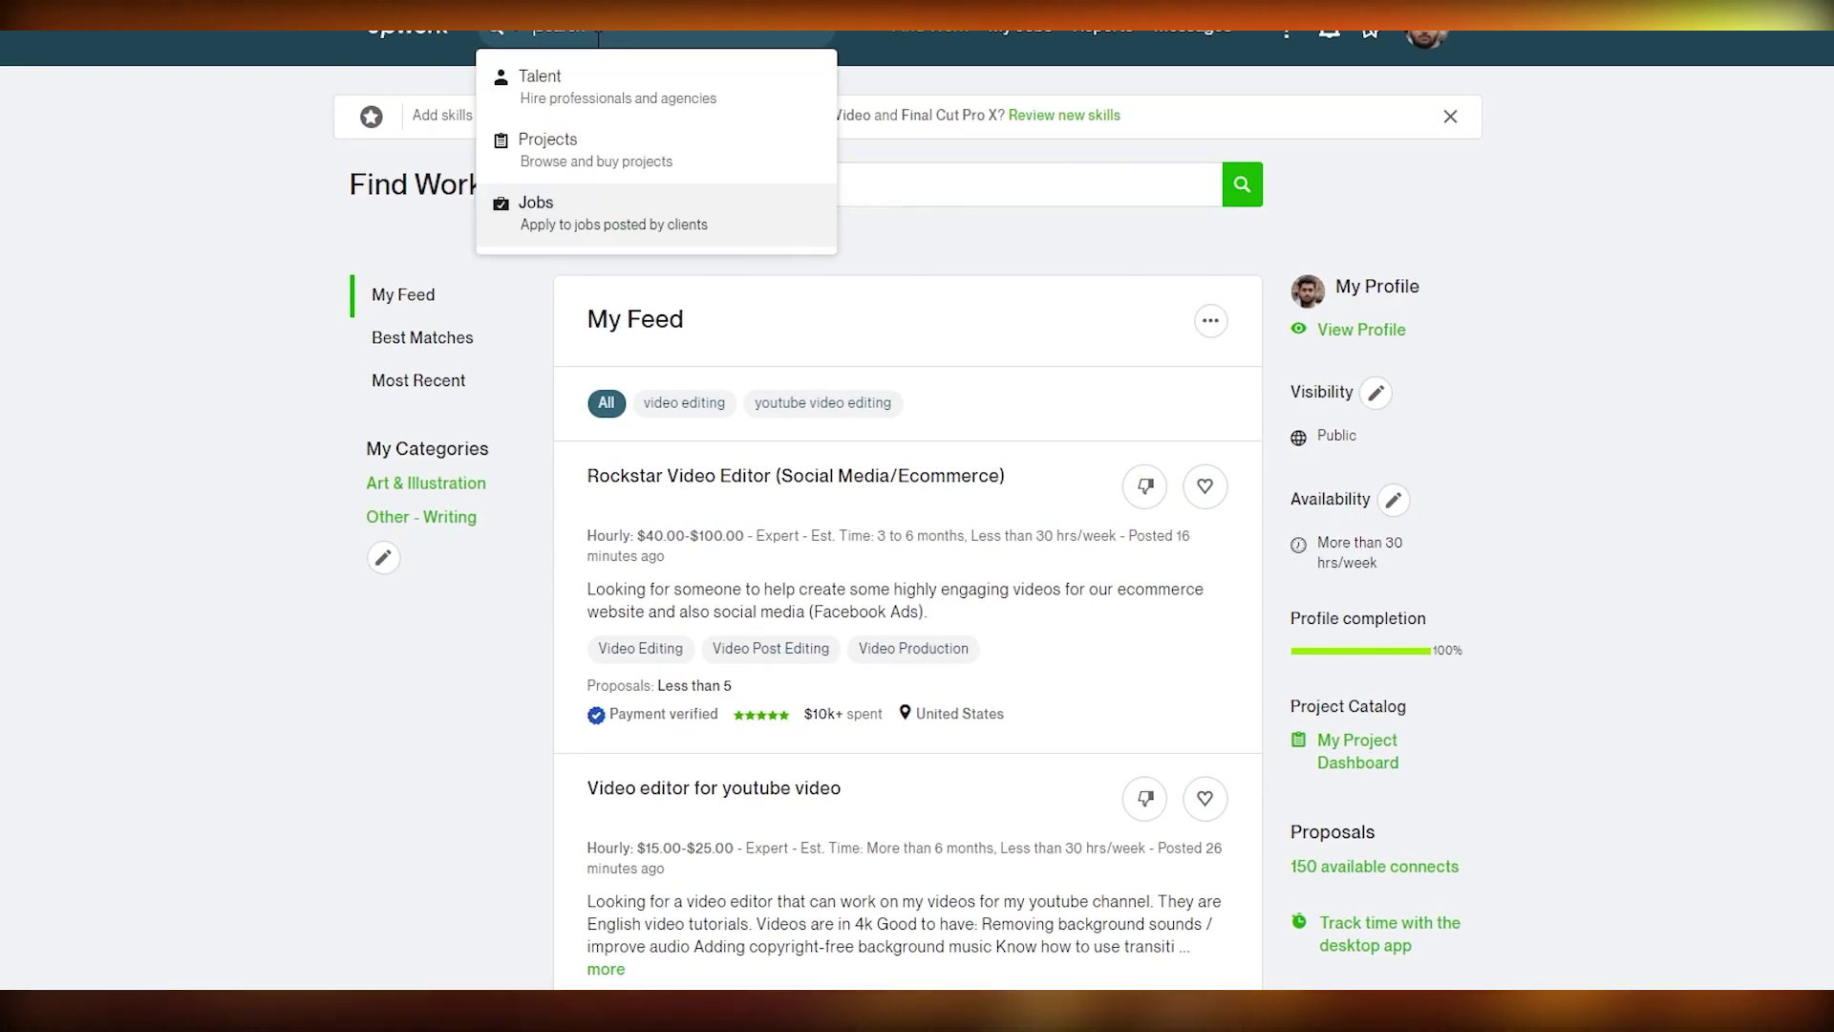
pyautogui.click(633, 88)
pyautogui.click(635, 166)
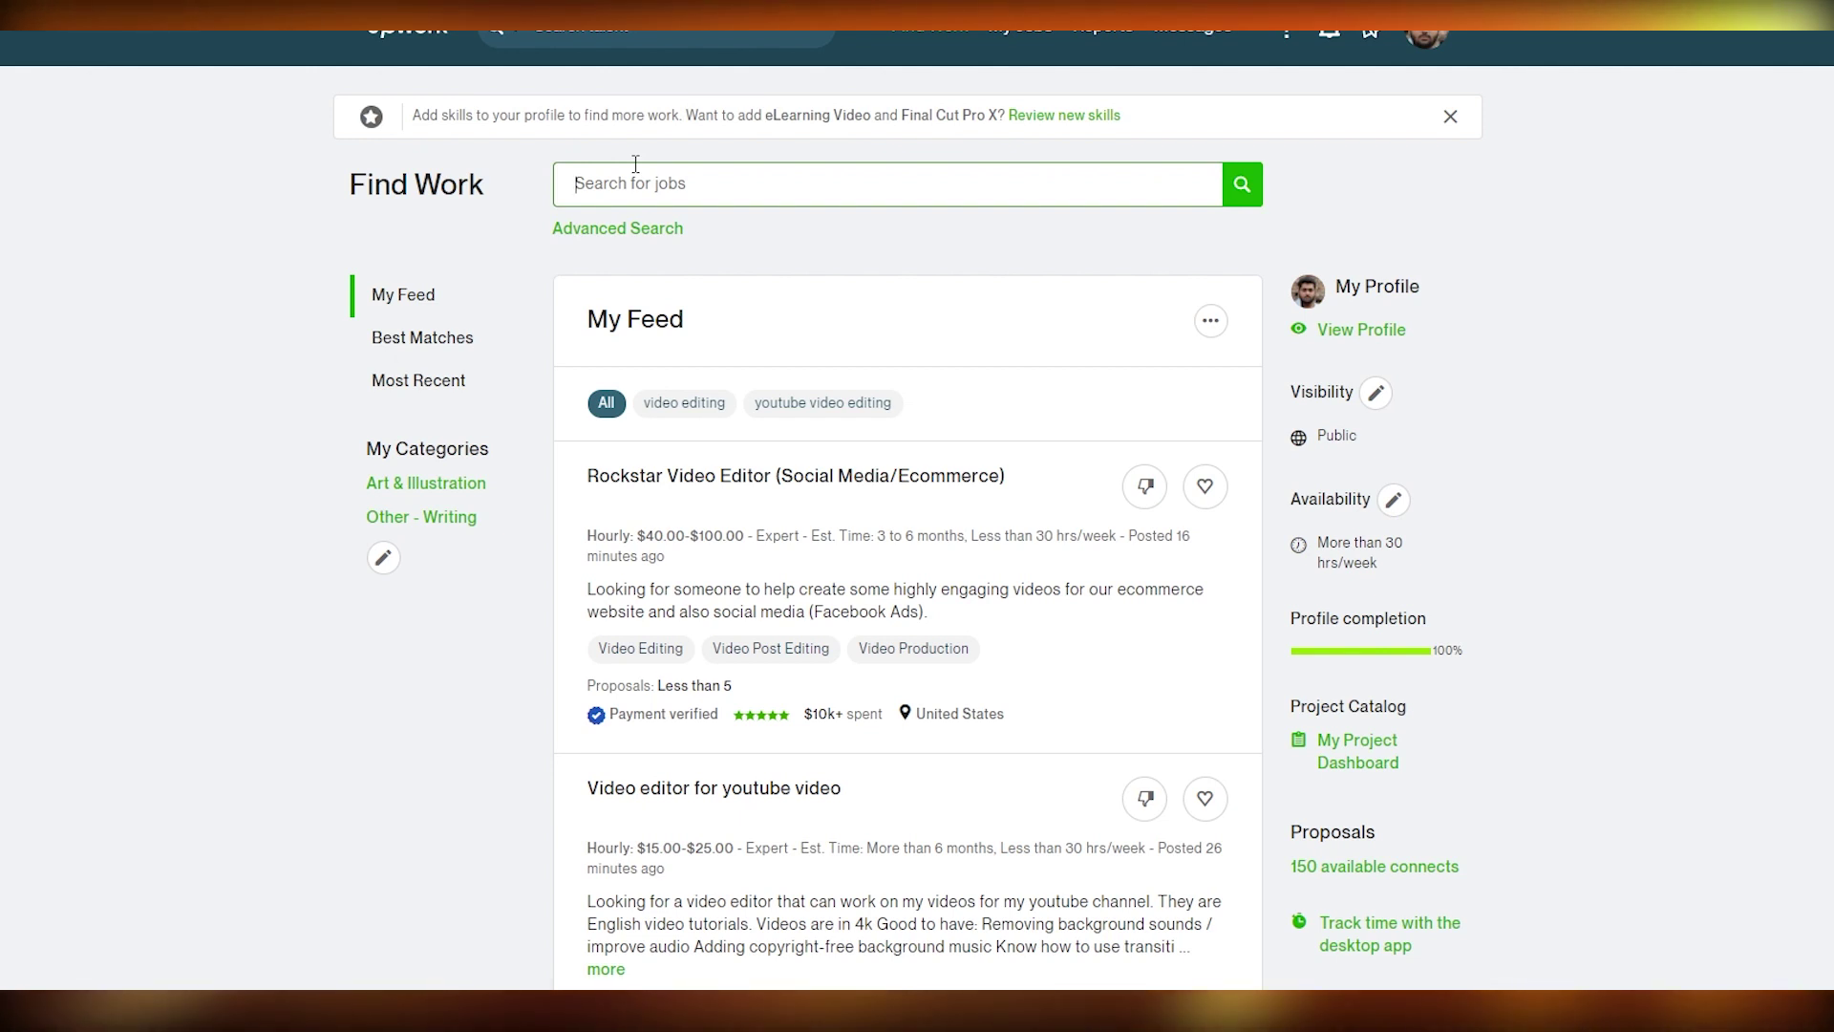
pyautogui.write('portfolio')
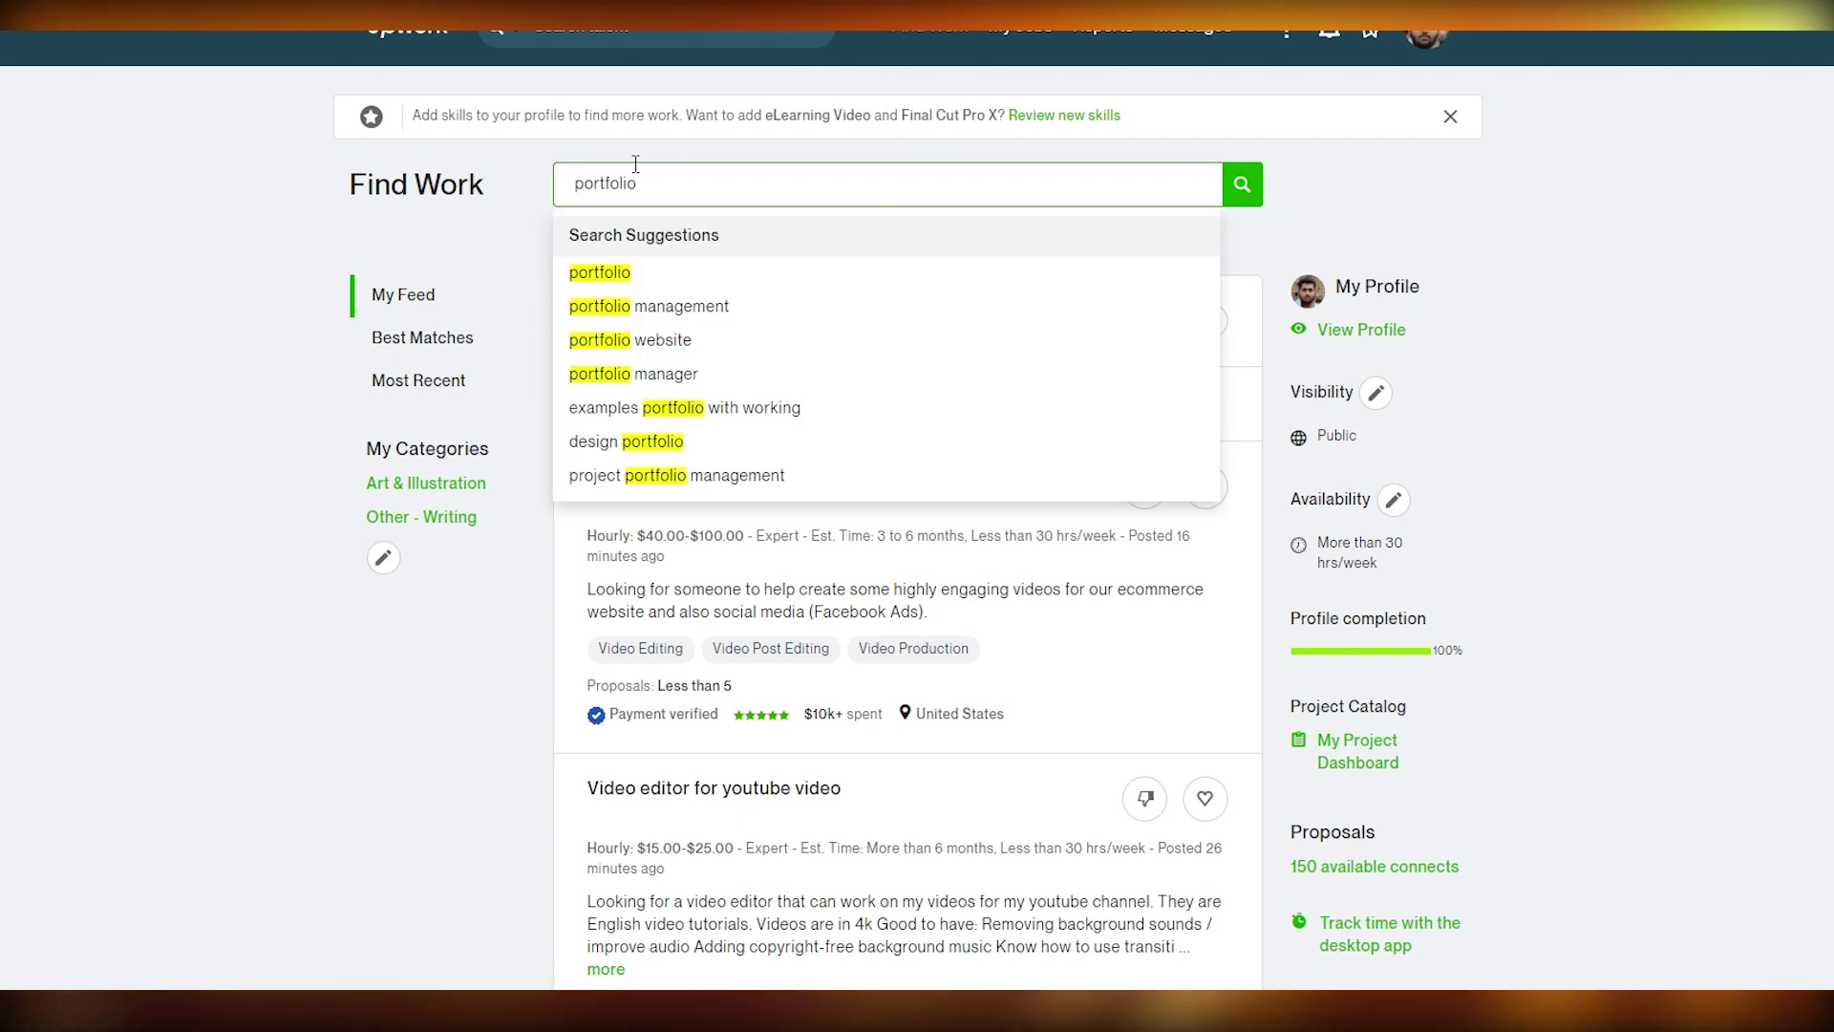
pyautogui.click(647, 308)
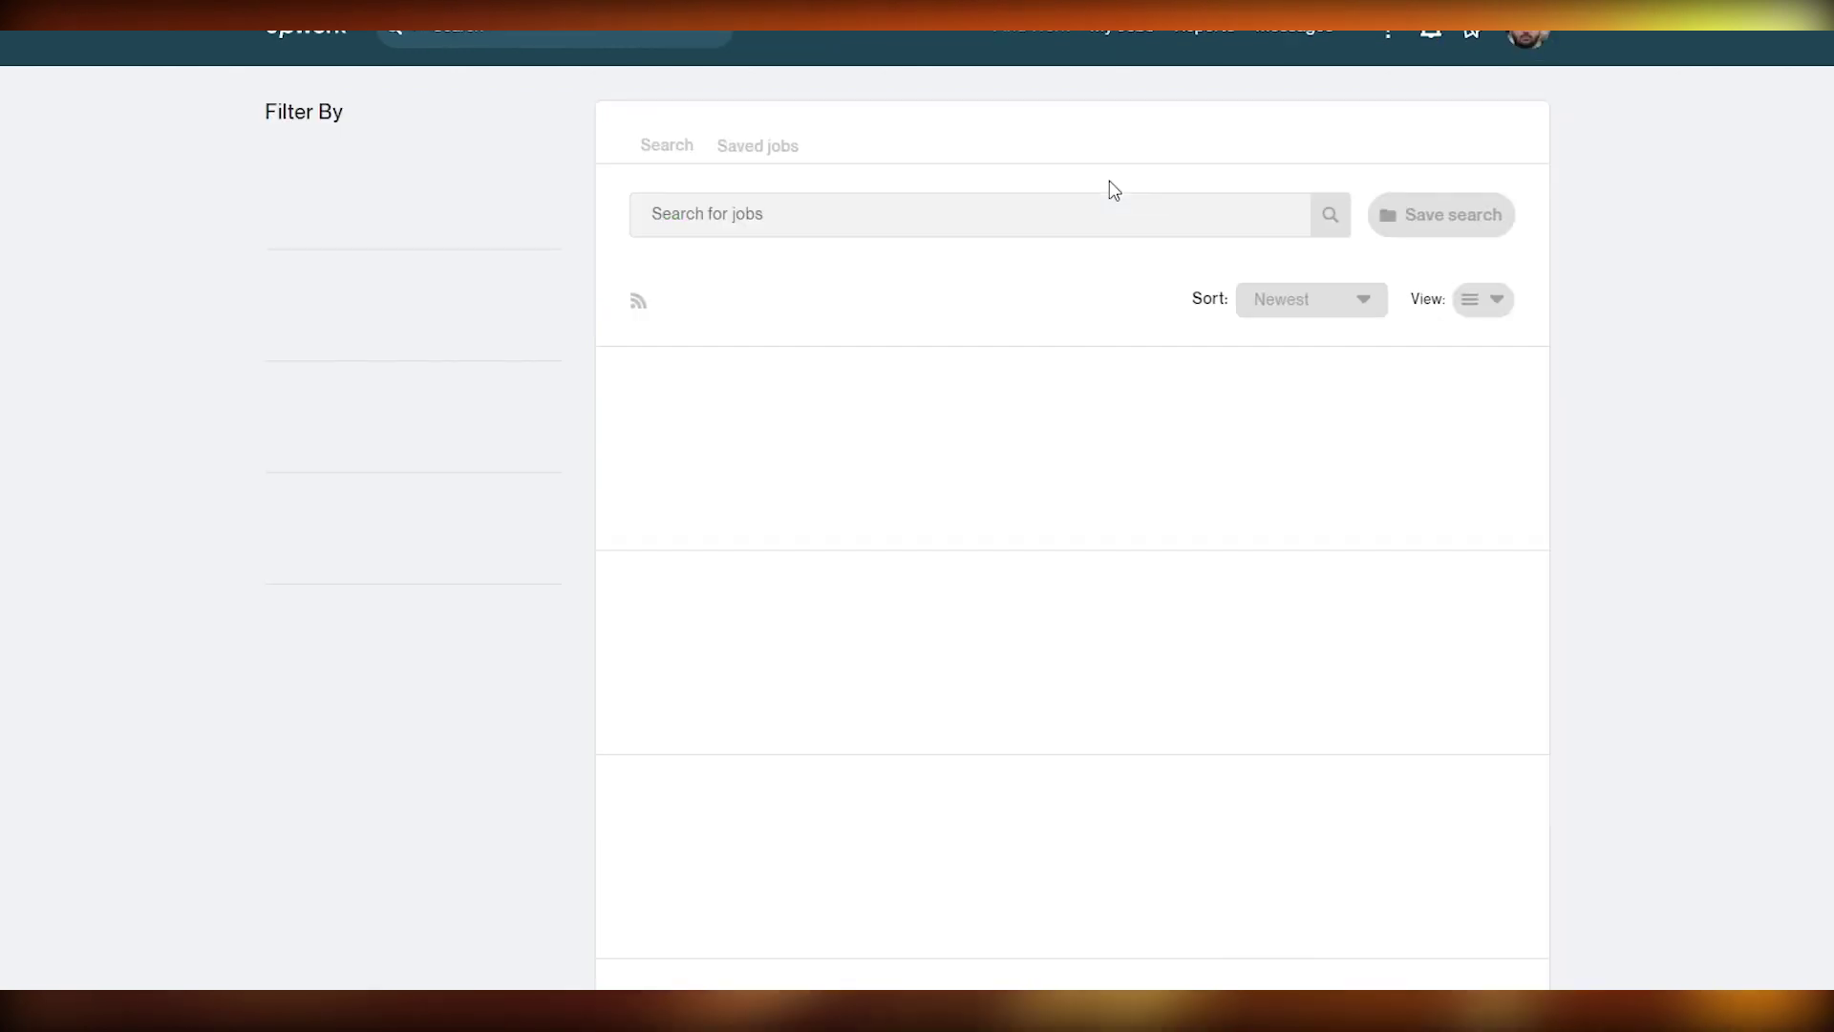
# Look through the job listings found for portfolio management
pyautogui.scroll(-1, 851, 163)
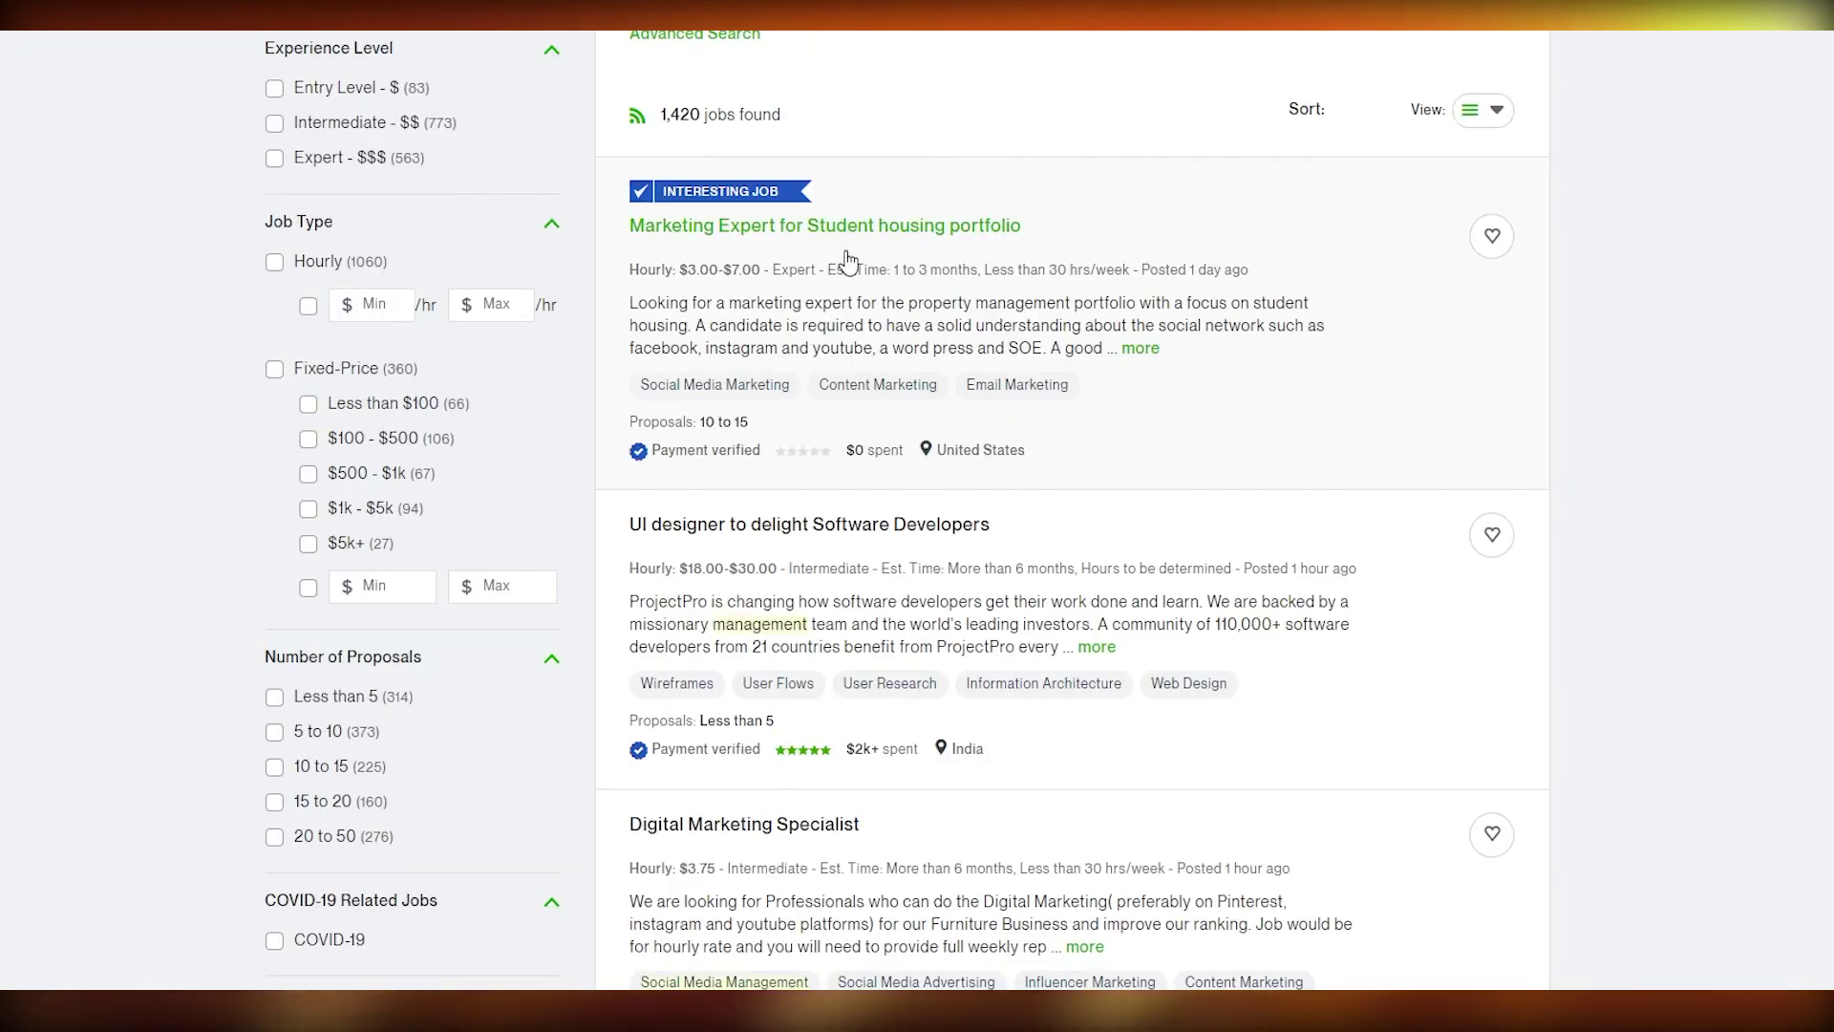
pyautogui.scroll(-3, 841, 260)
pyautogui.scroll(3, 822, 257)
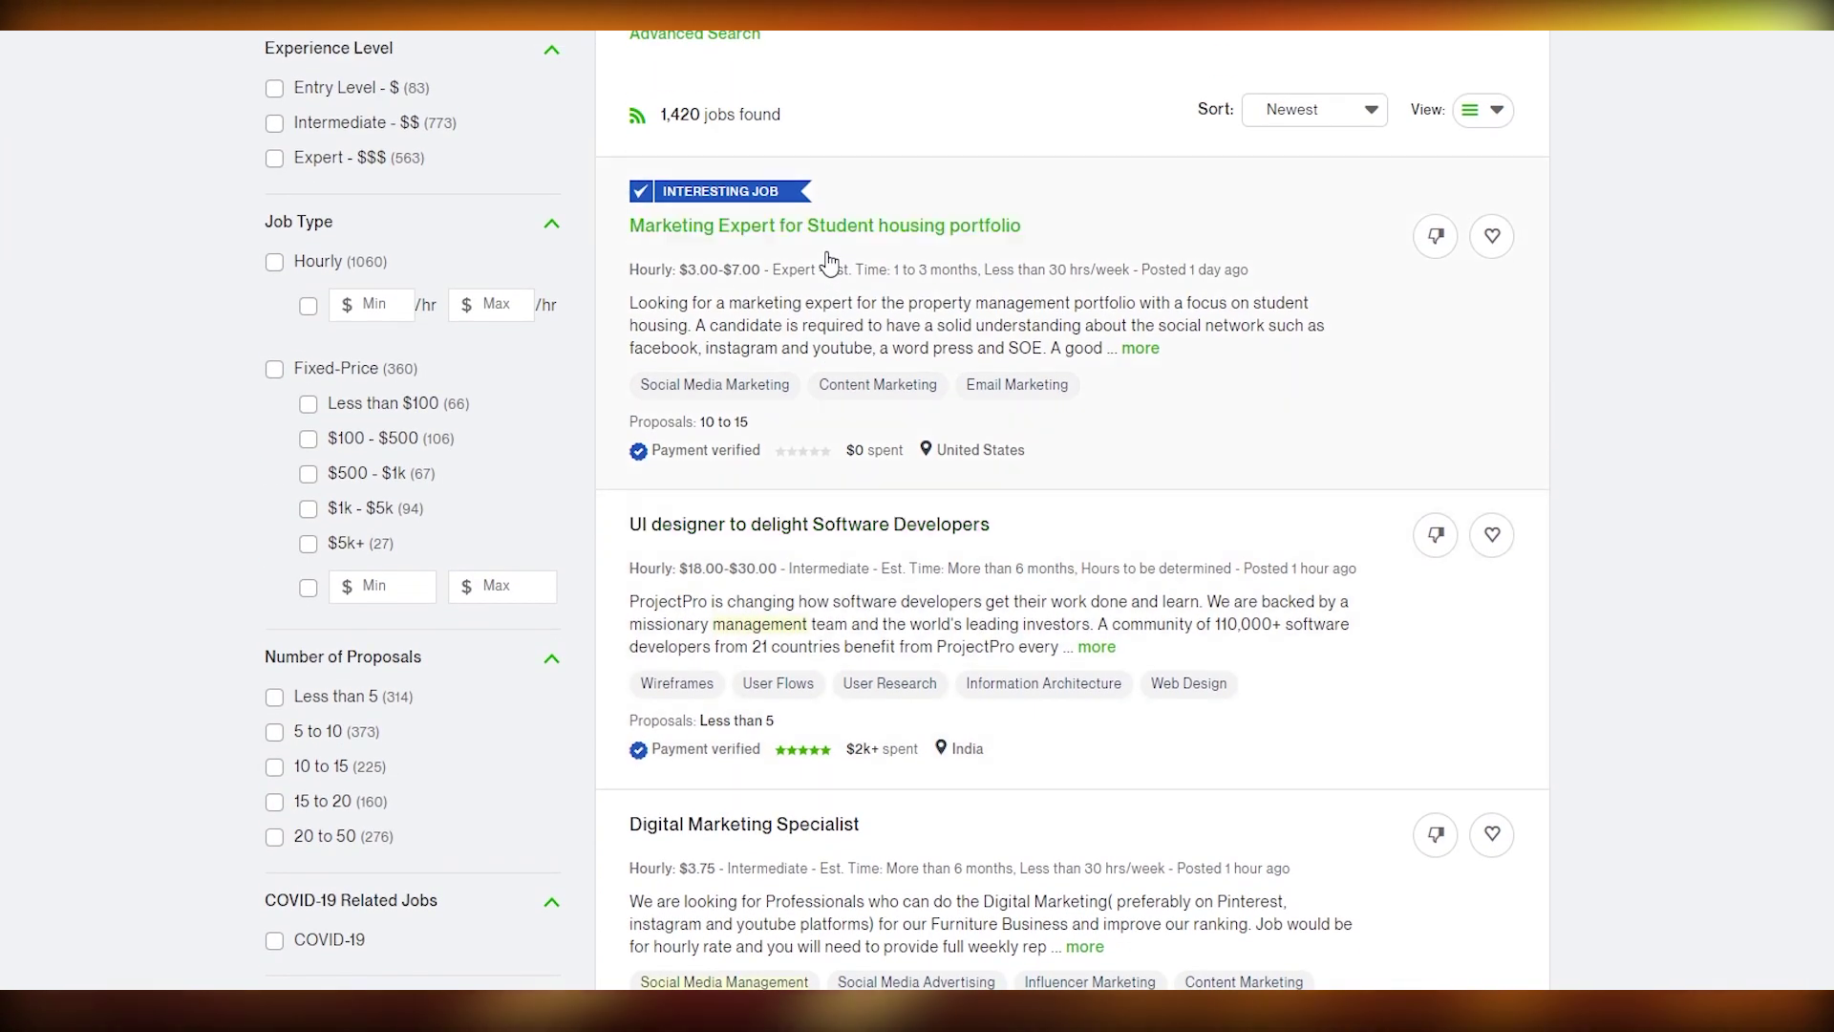
pyautogui.scroll(-4, 829, 262)
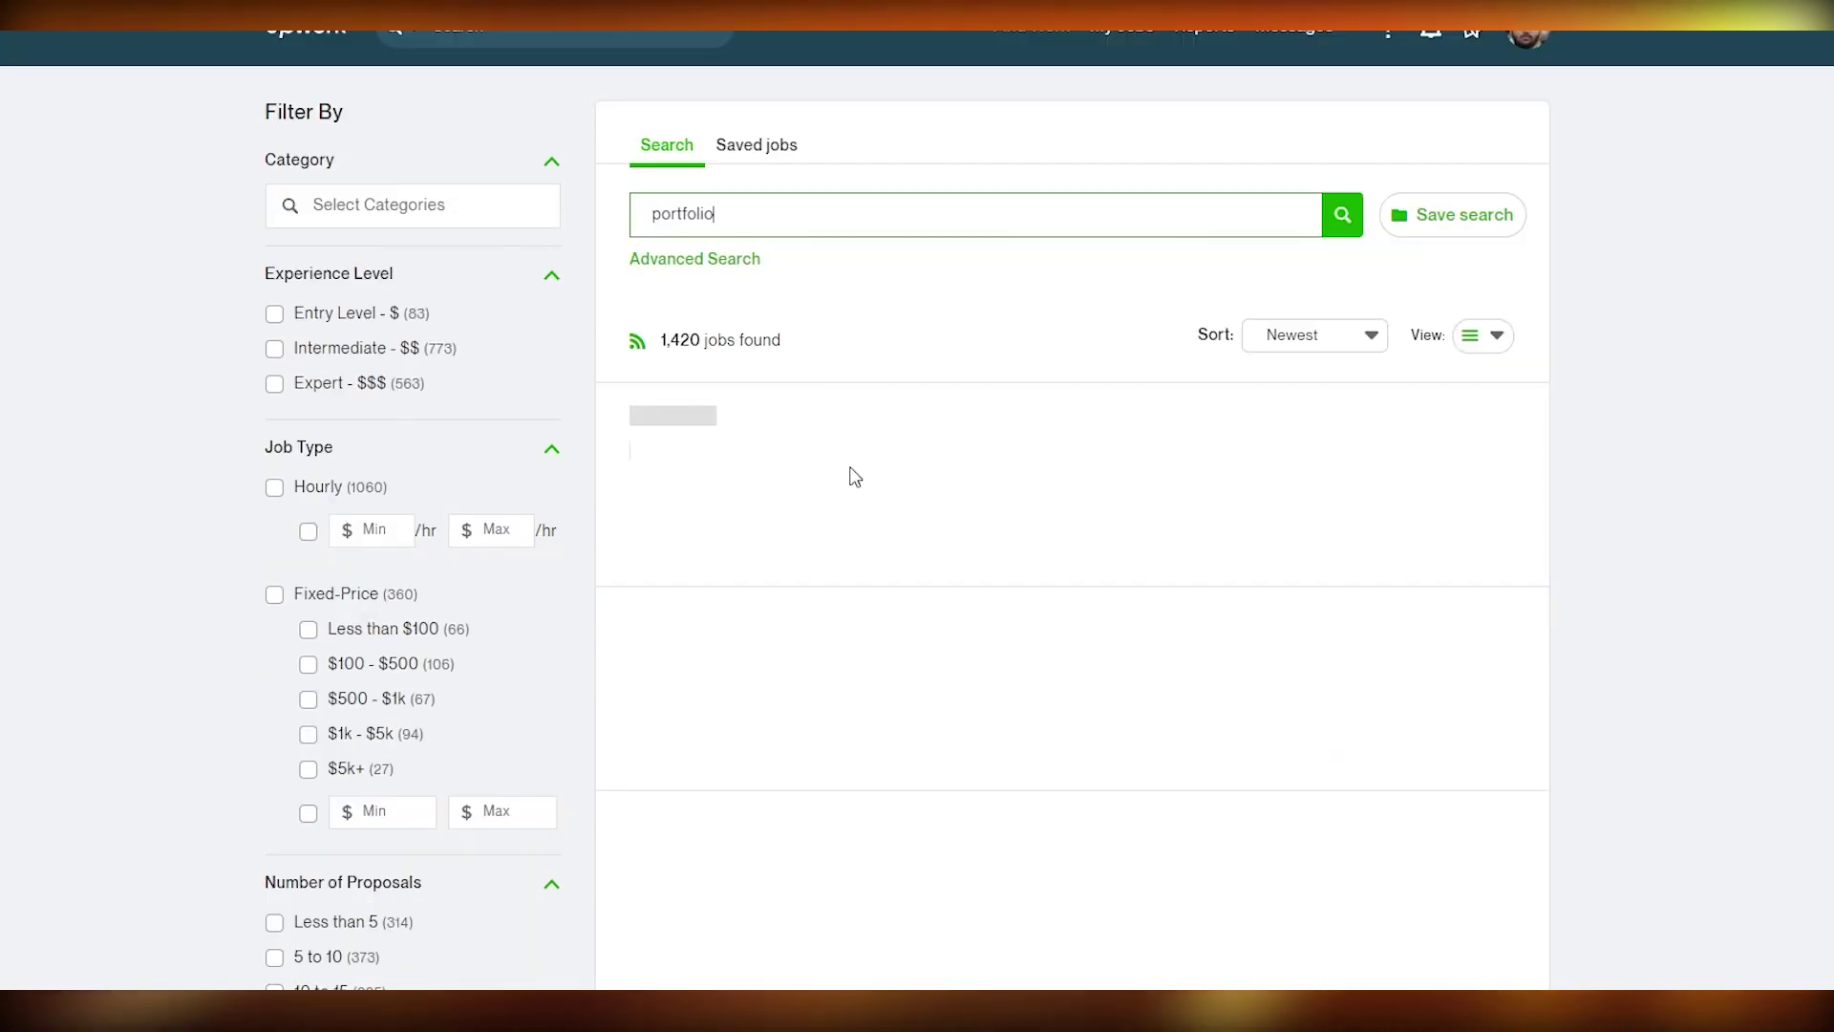
# Look through the Upwork job listings found for portfolio
pyautogui.scroll(-1, 859, 407)
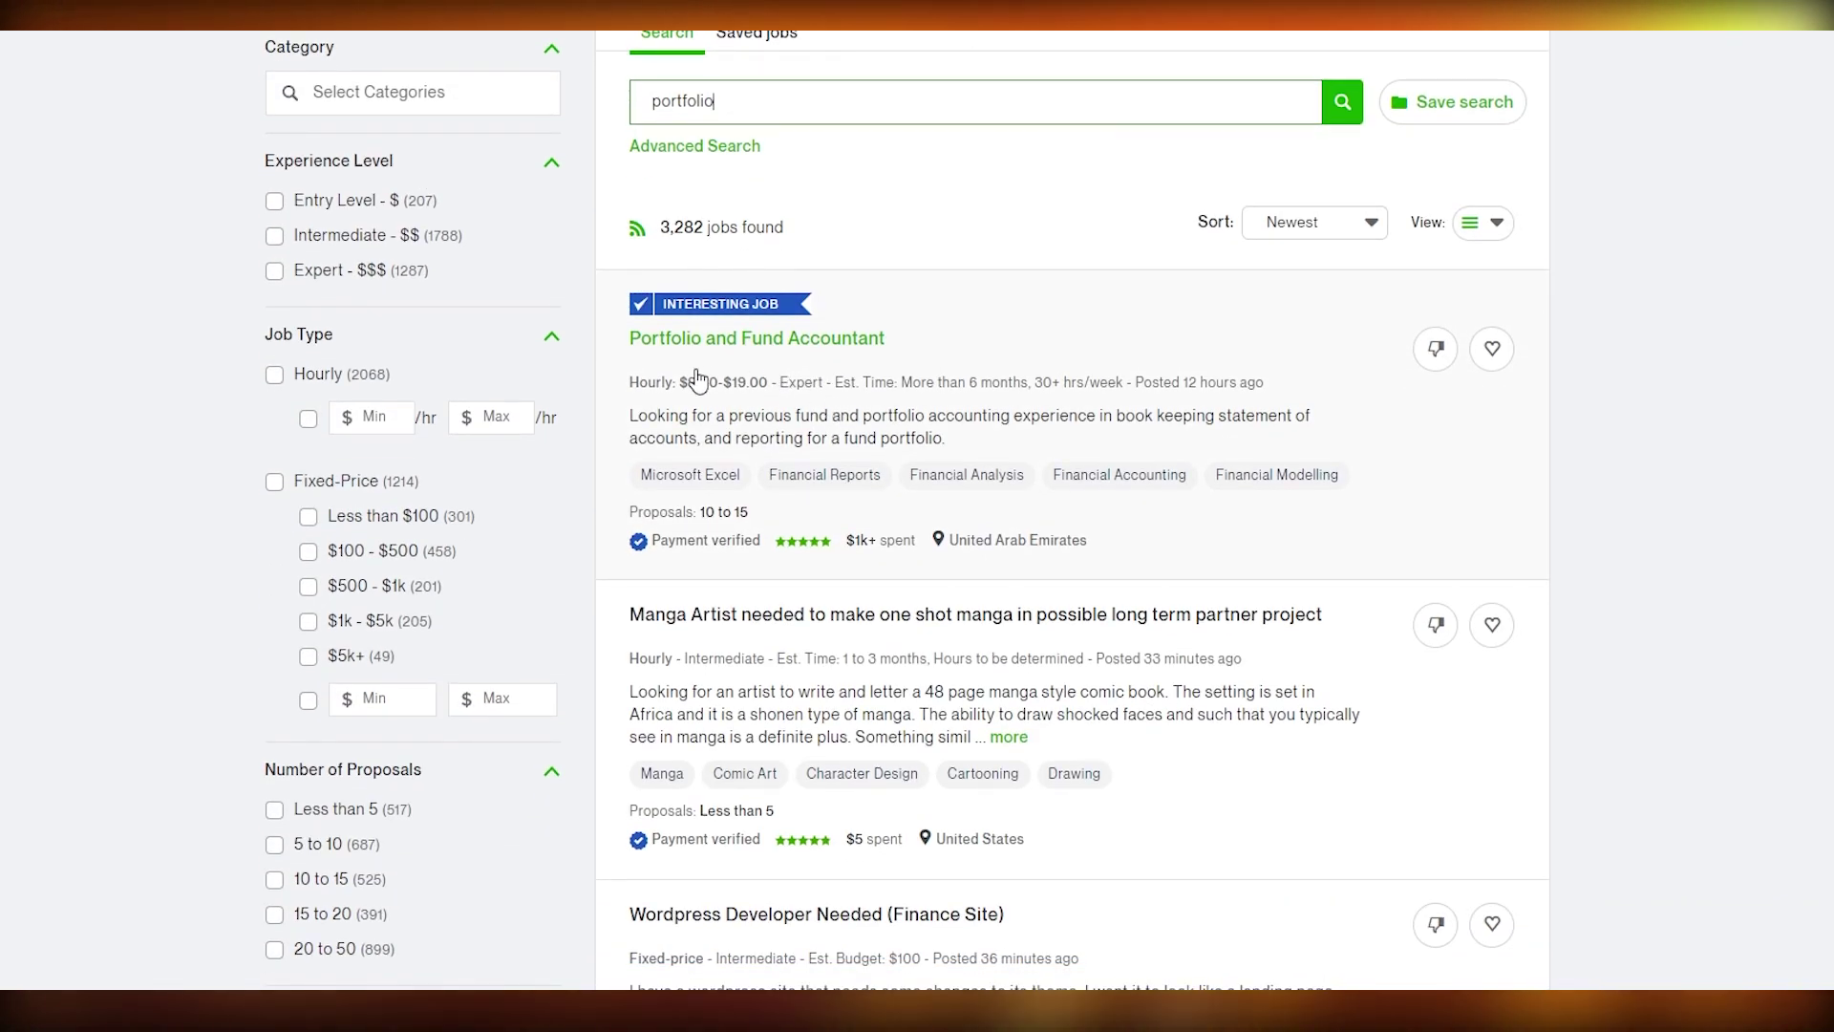
pyautogui.scroll(-1, 774, 392)
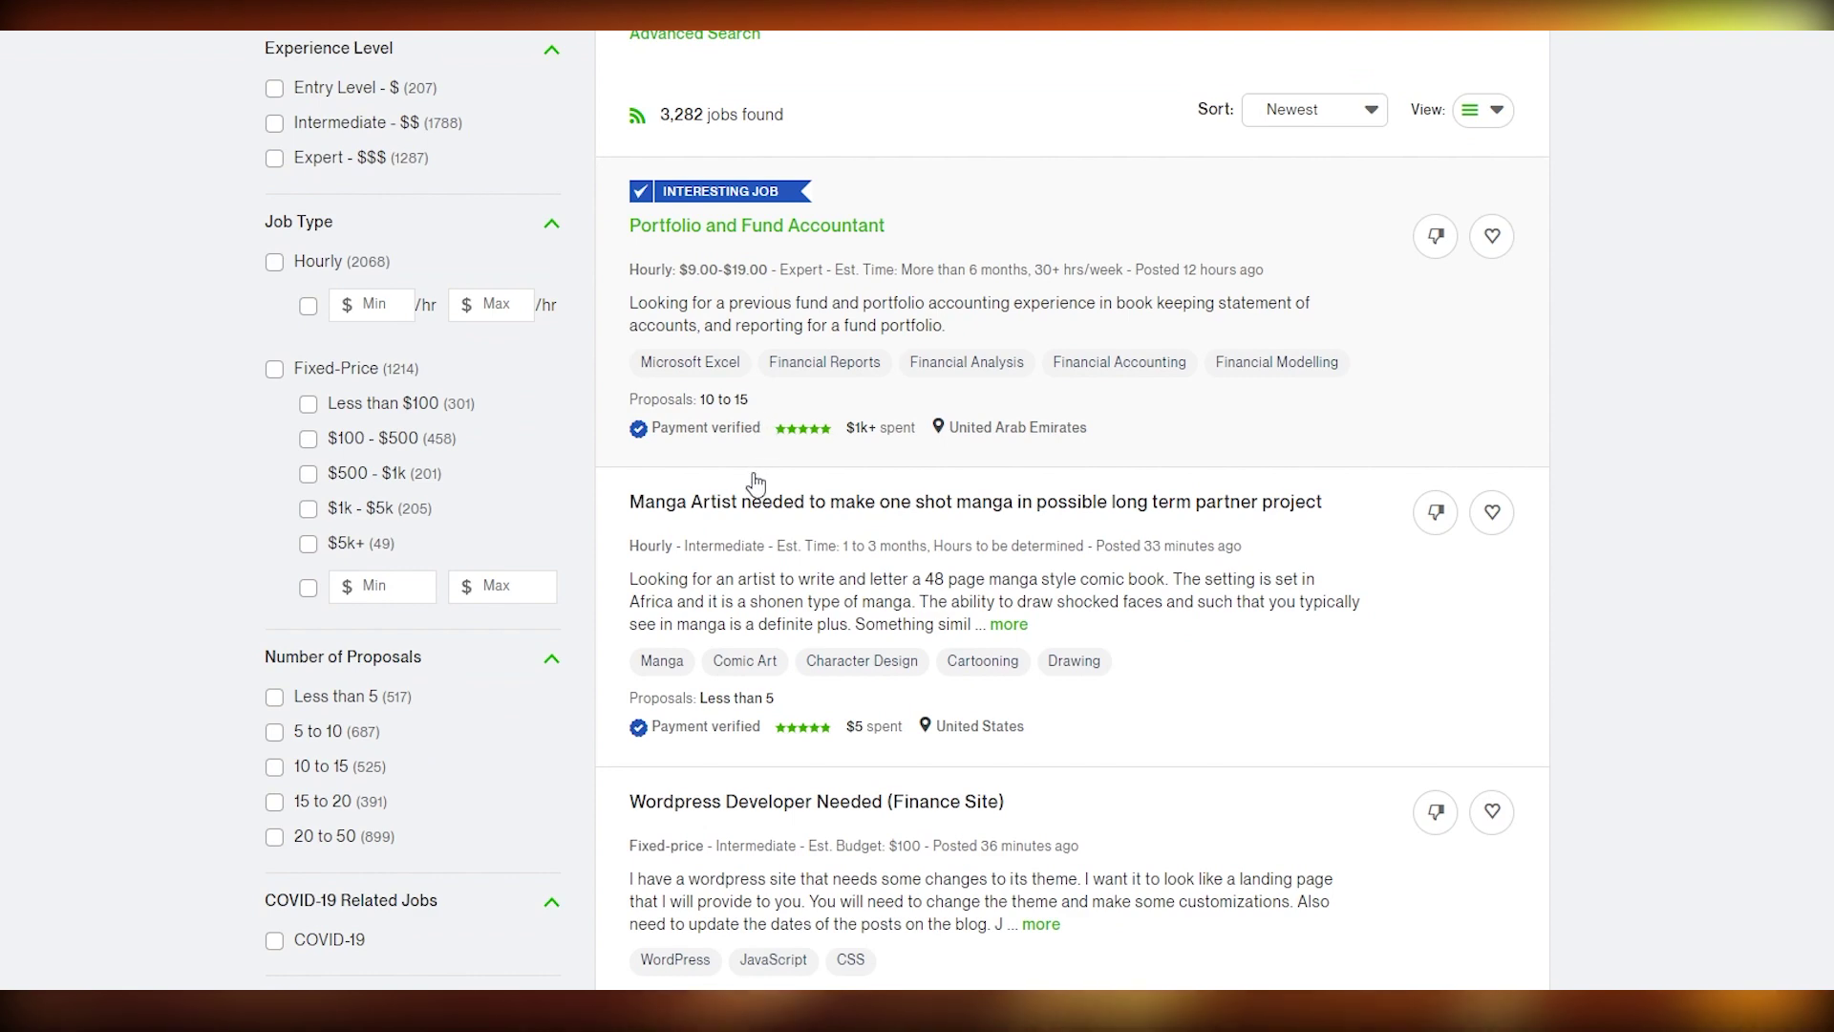
pyautogui.scroll(-2, 754, 483)
pyautogui.scroll(-3, 941, 361)
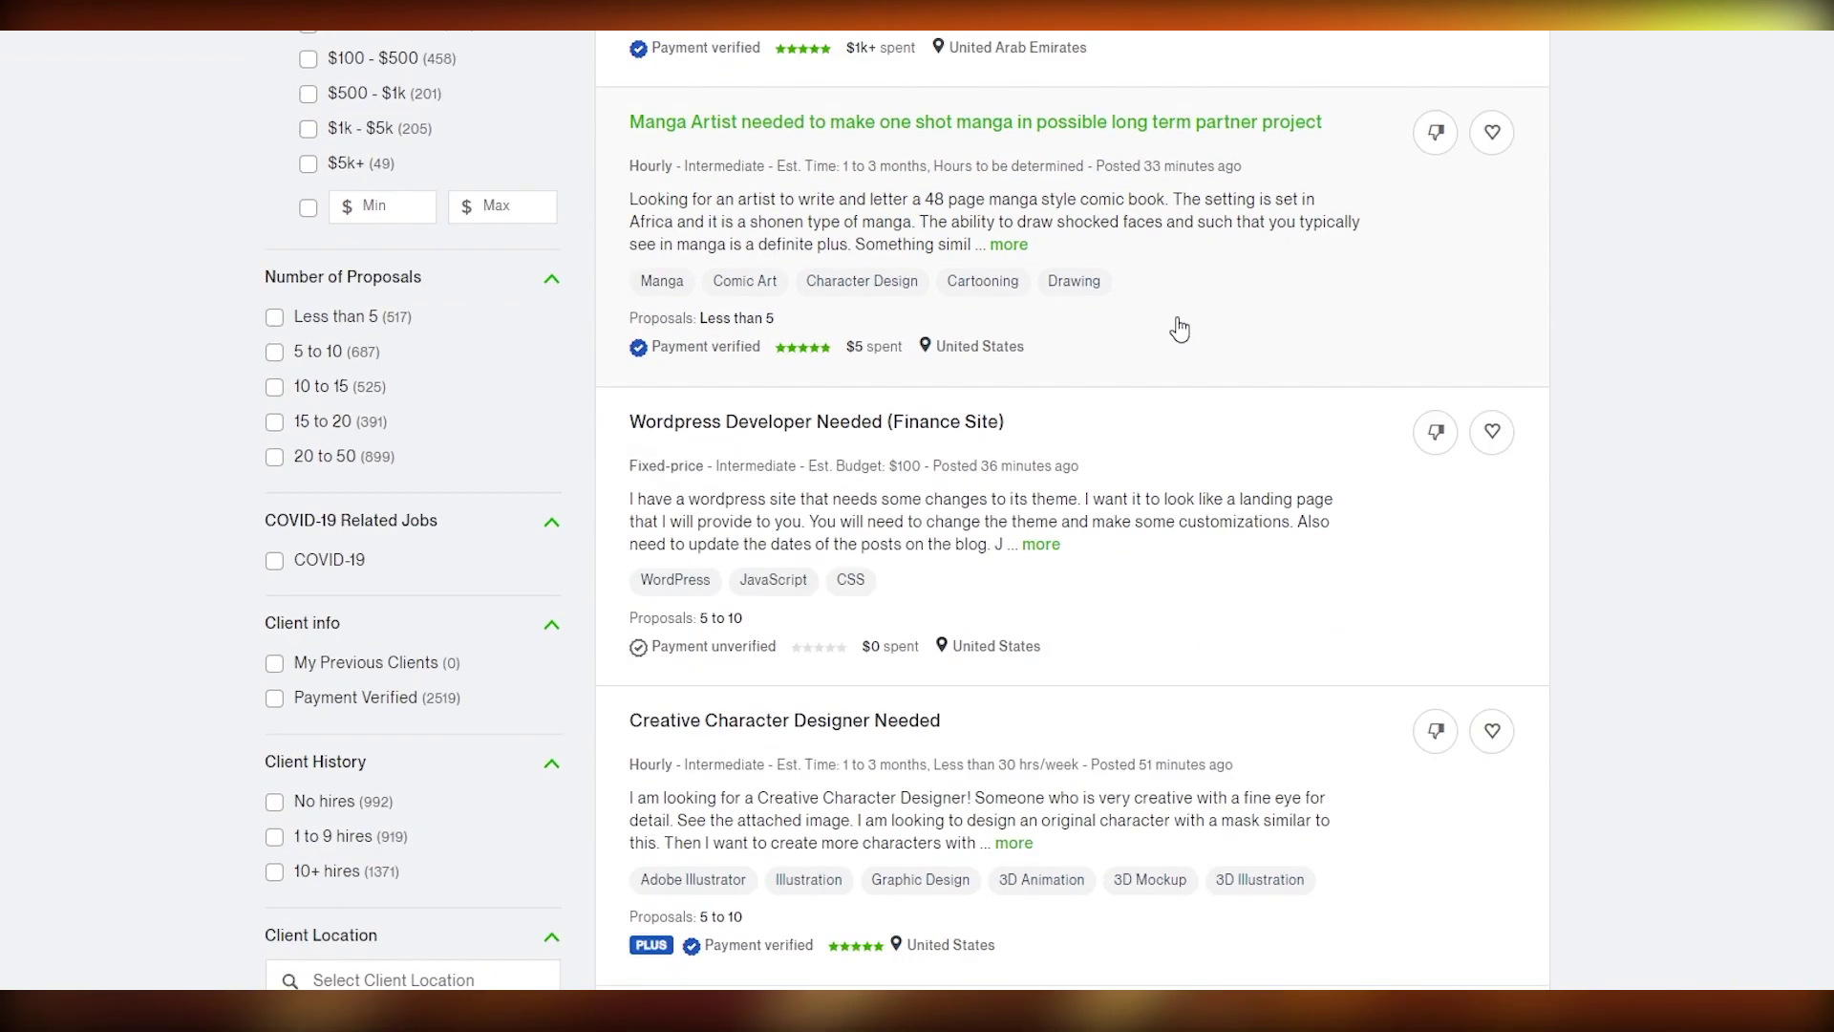
pyautogui.scroll(-12, 1048, 327)
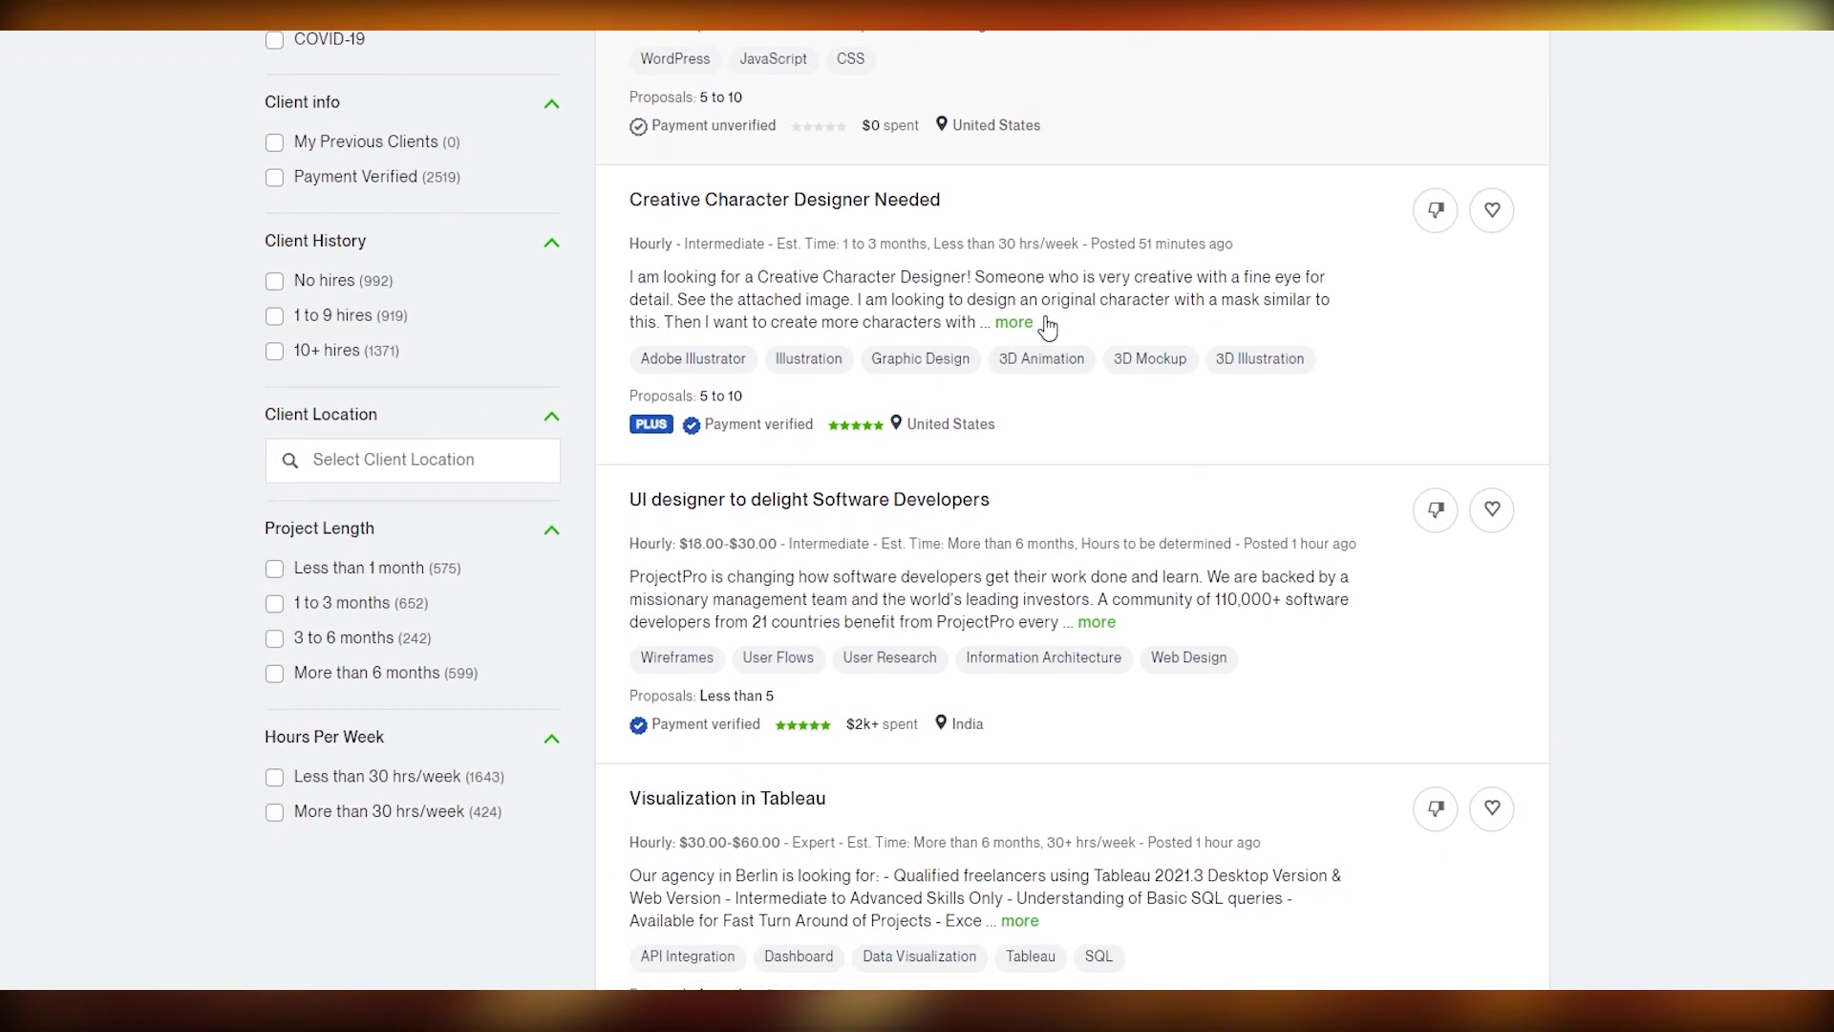
pyautogui.scroll(-7, 1048, 325)
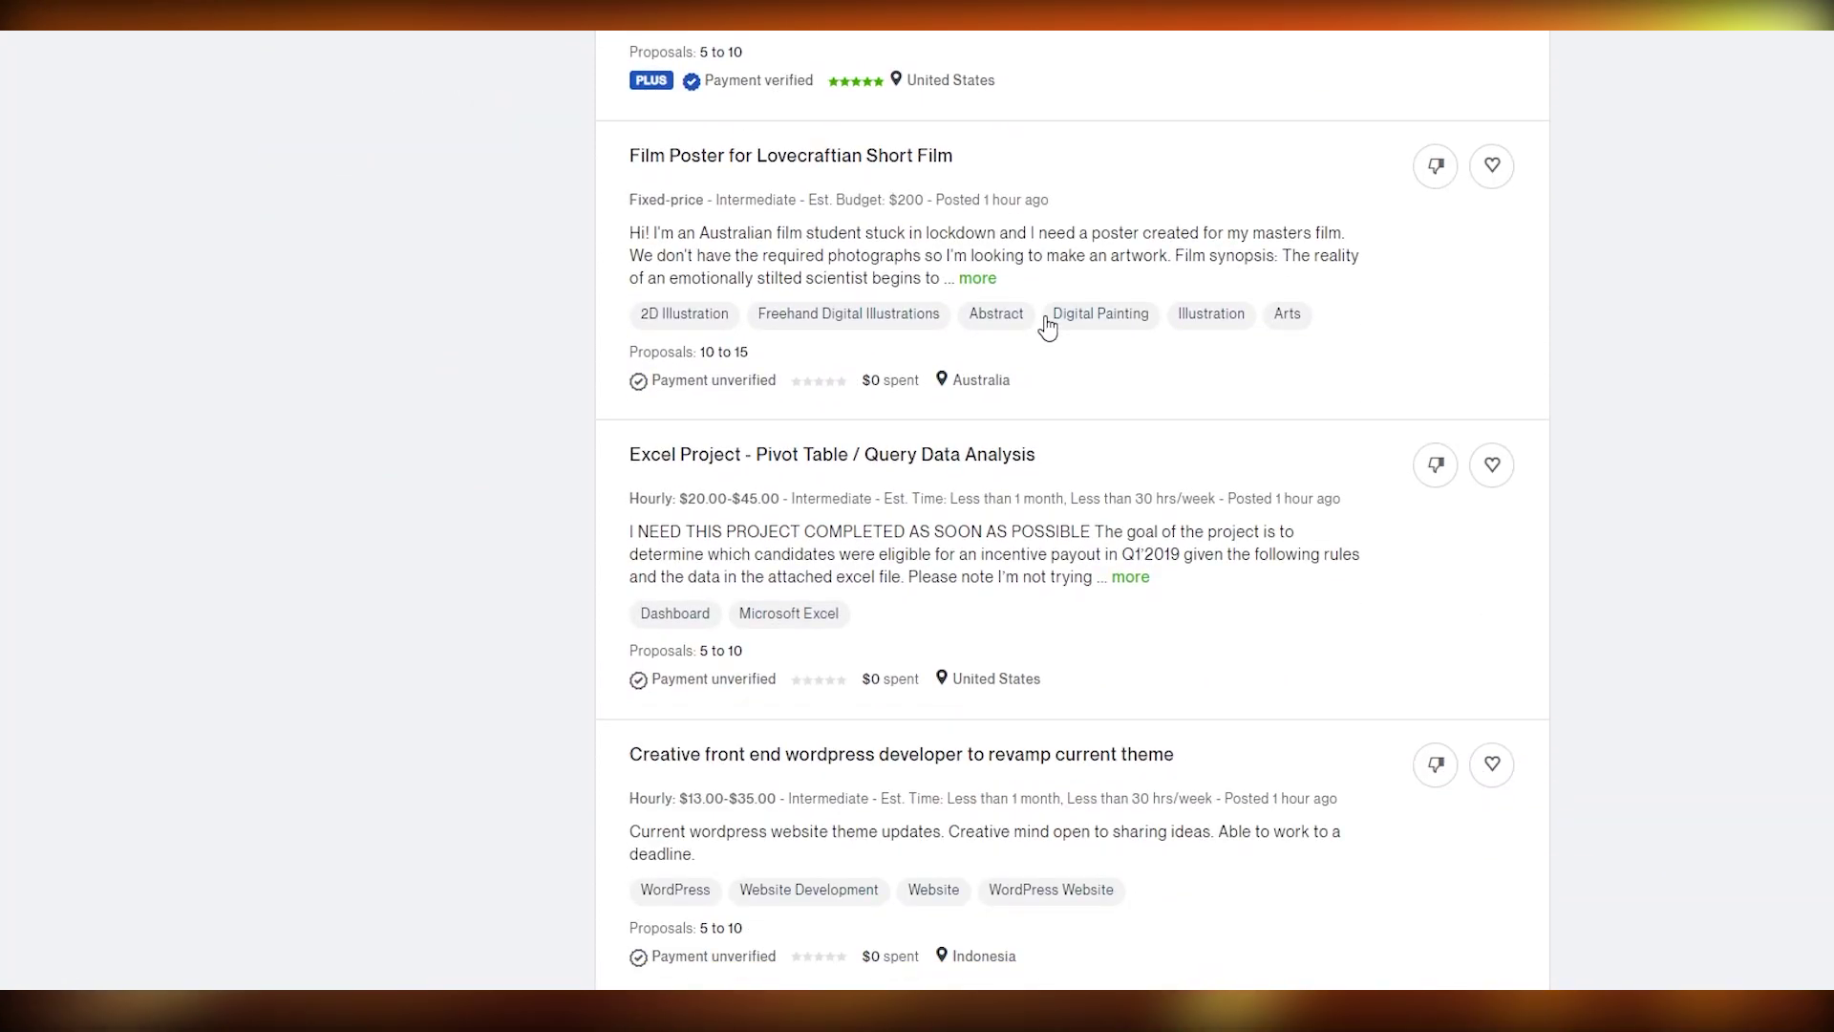
pyautogui.scroll(5, 886, 621)
pyautogui.scroll(15, 886, 621)
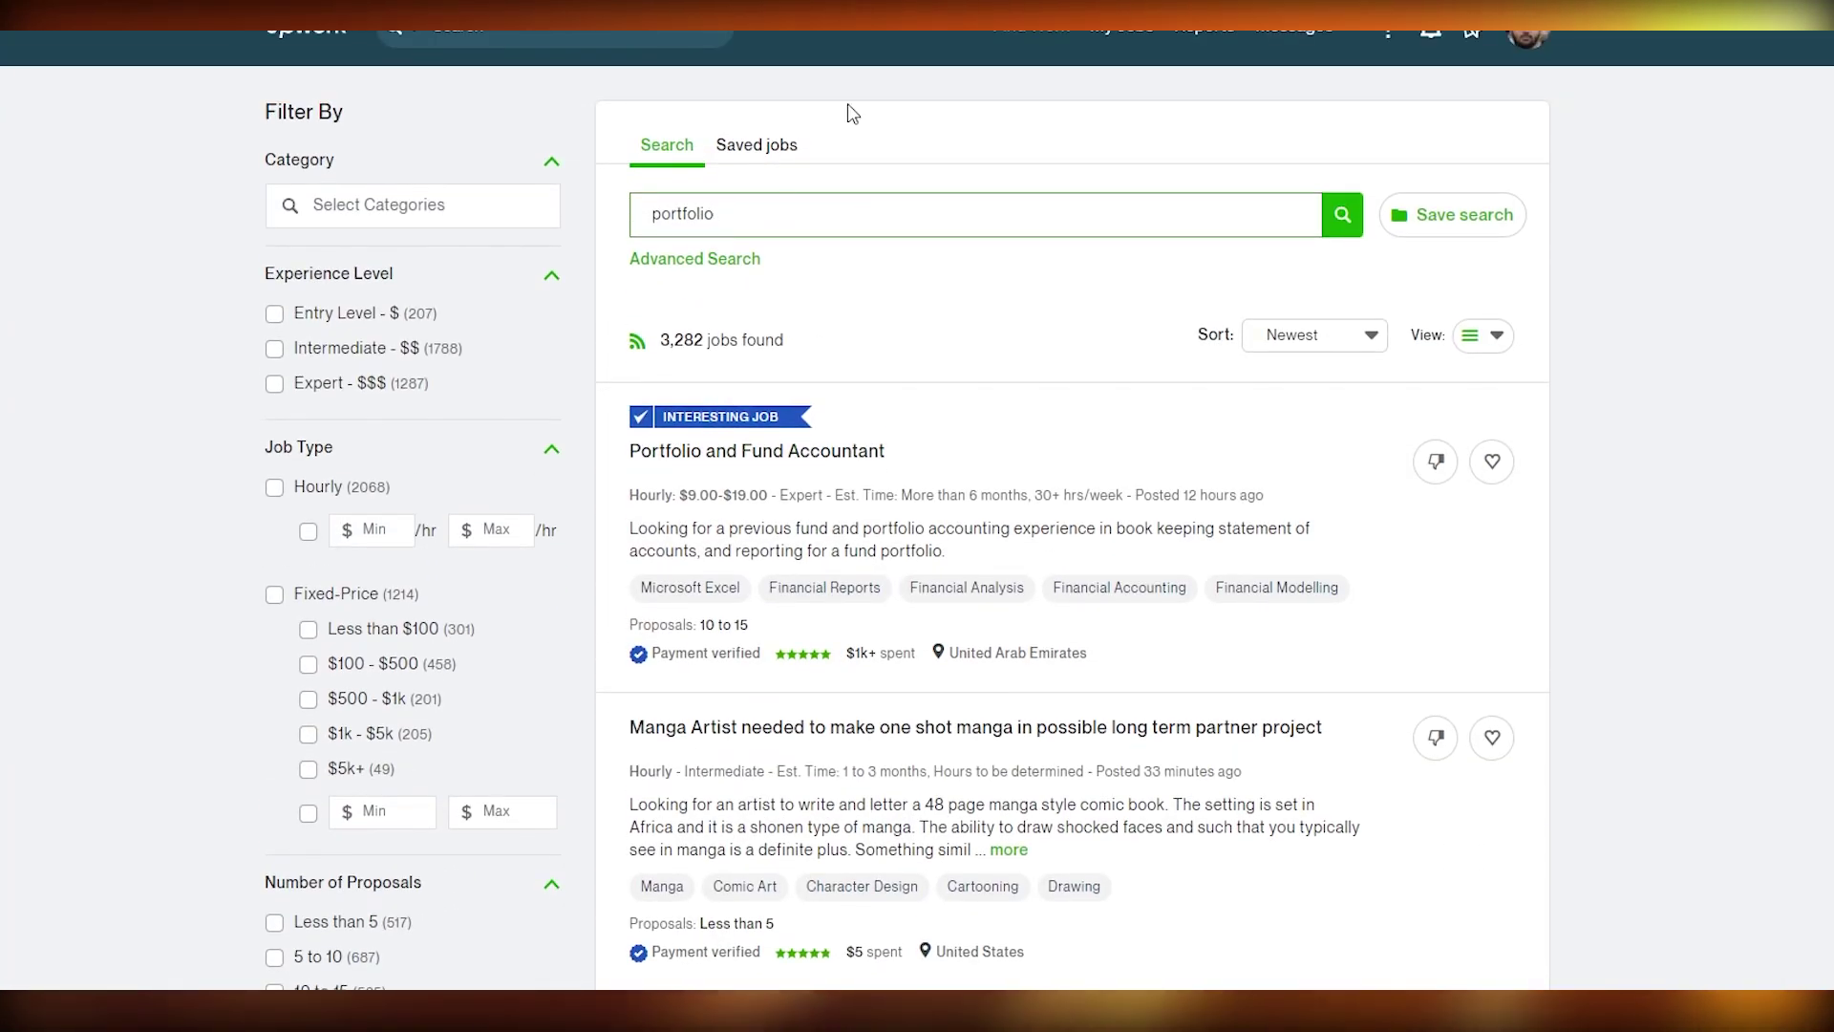
pyautogui.scroll(-10, 1086, 525)
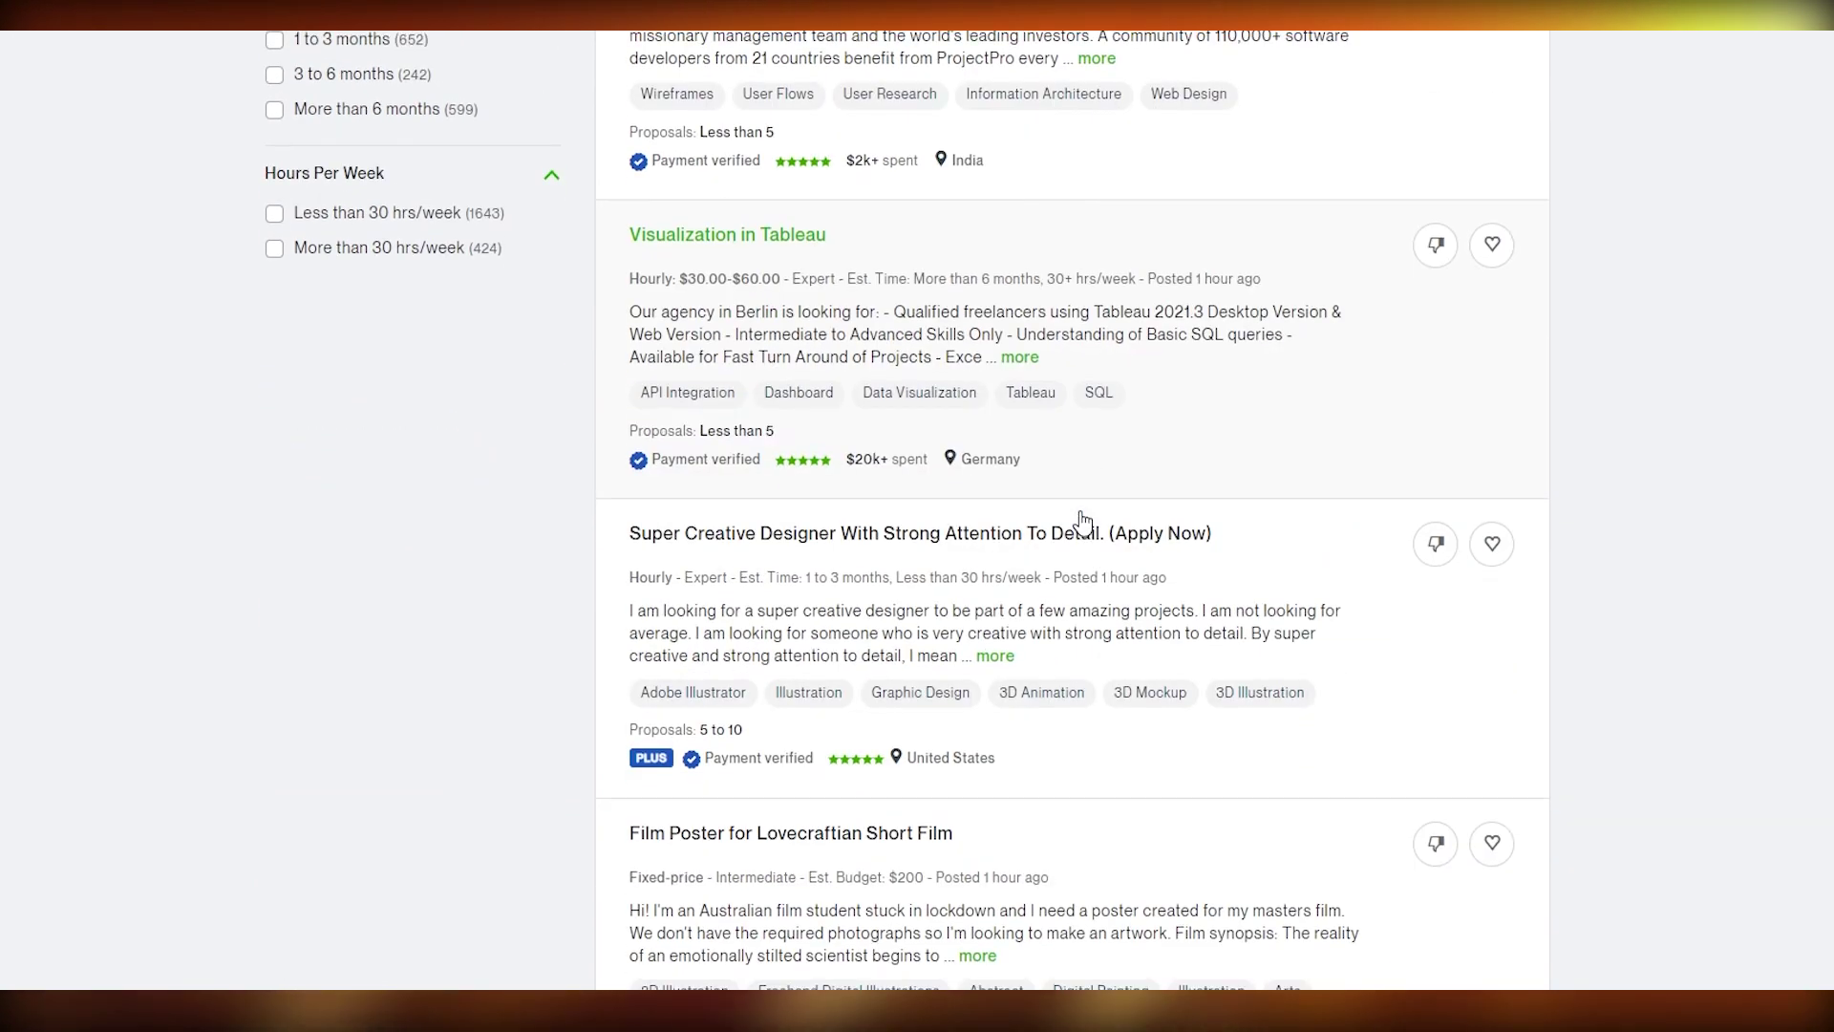
pyautogui.scroll(10, 1085, 525)
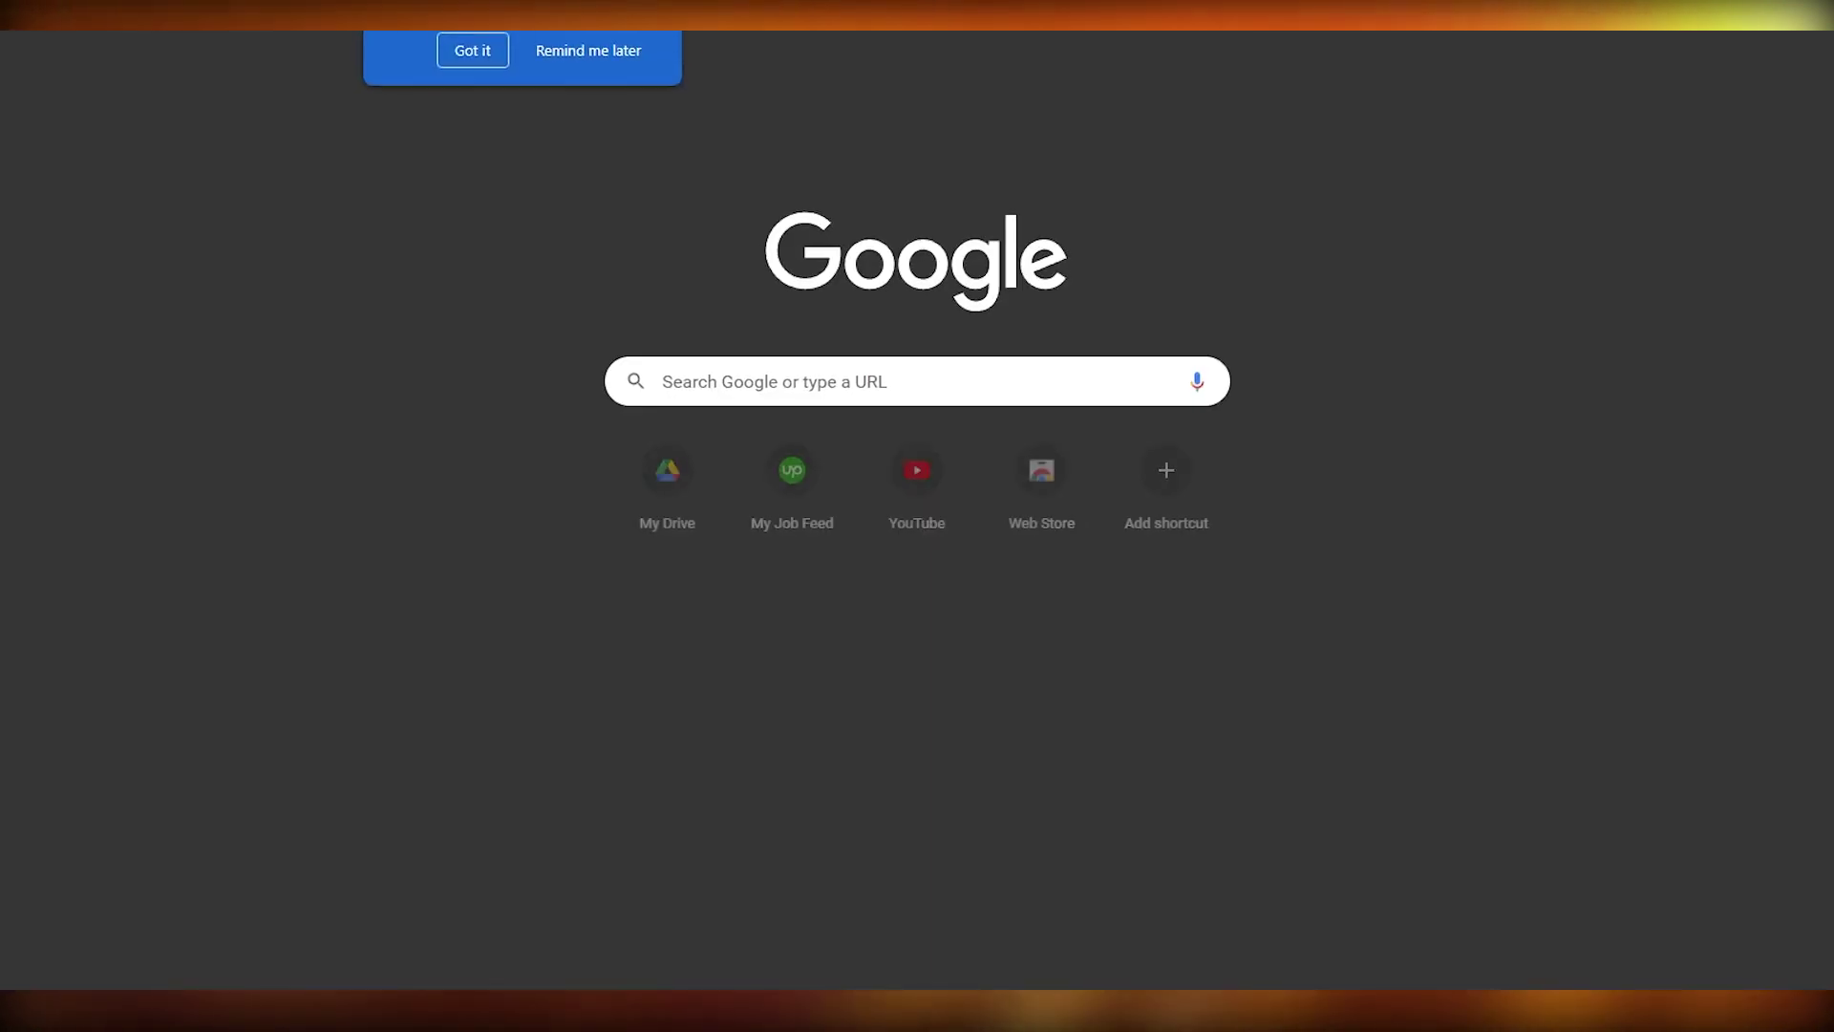
# Switch to Google Docs in a new browser tab and create a blank document
pyautogui.click(482, 93)
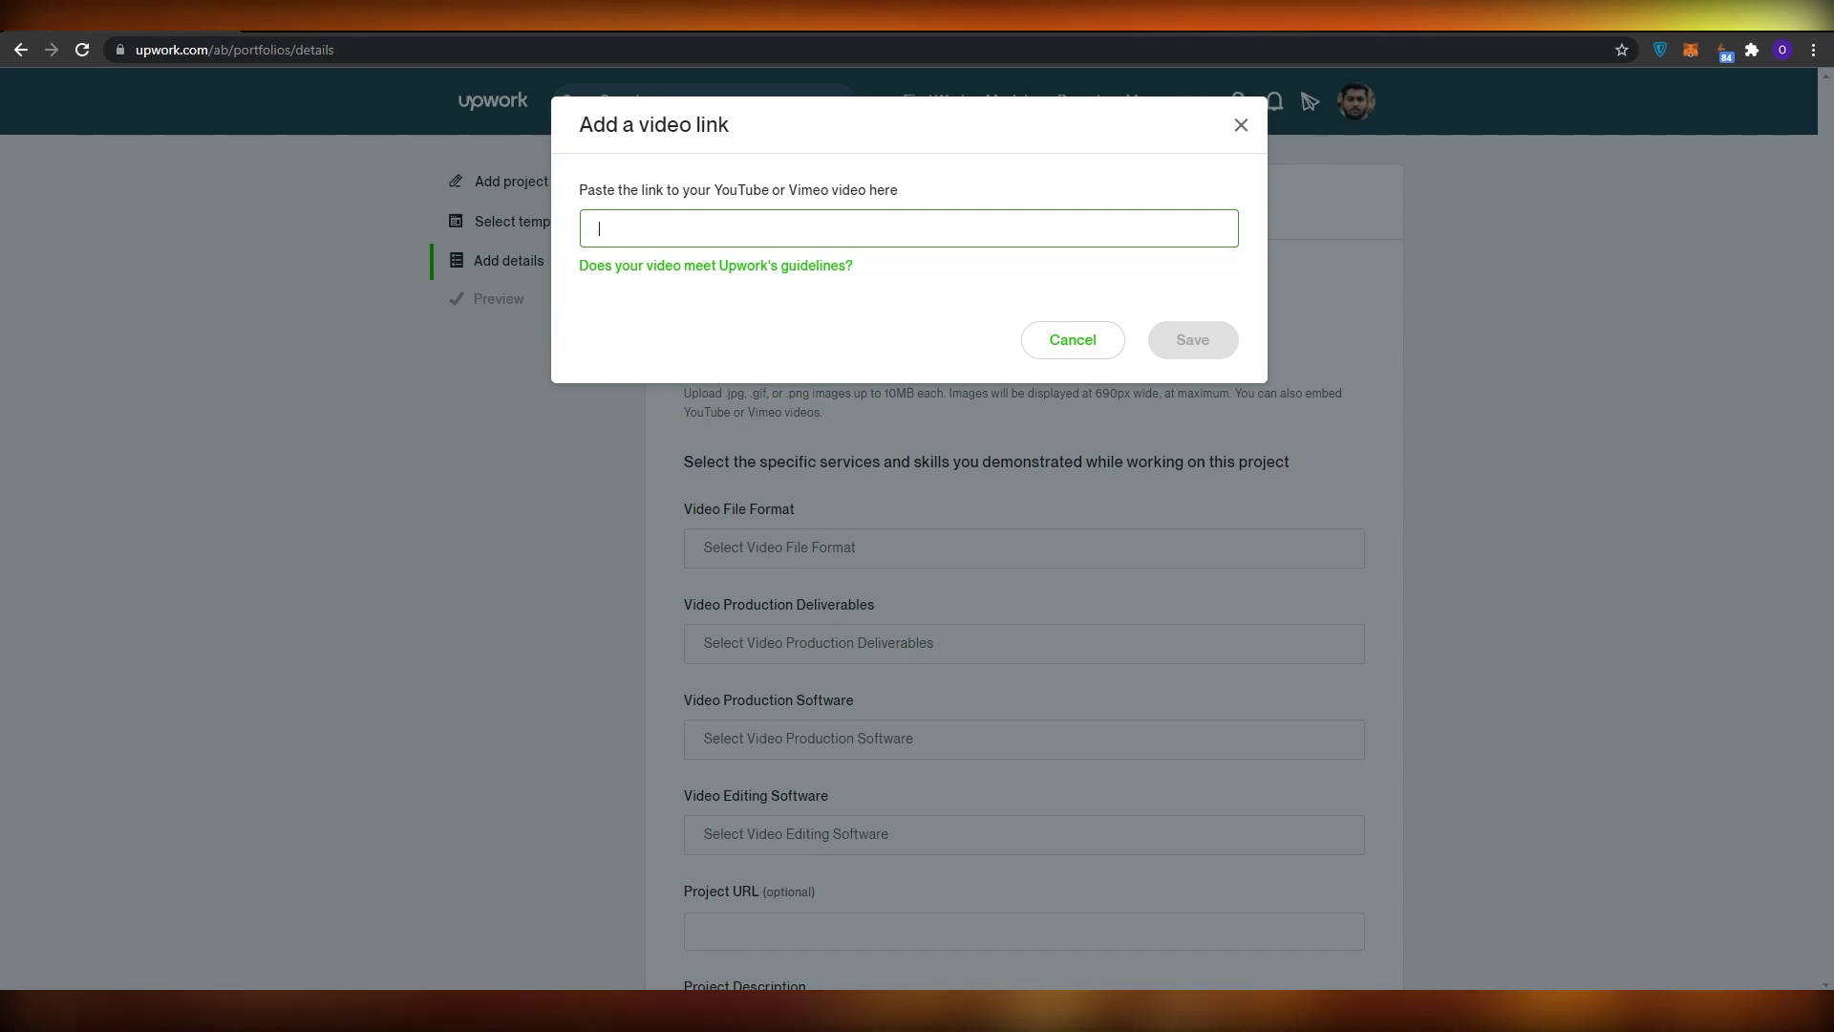
pyautogui.click(1158, 16)
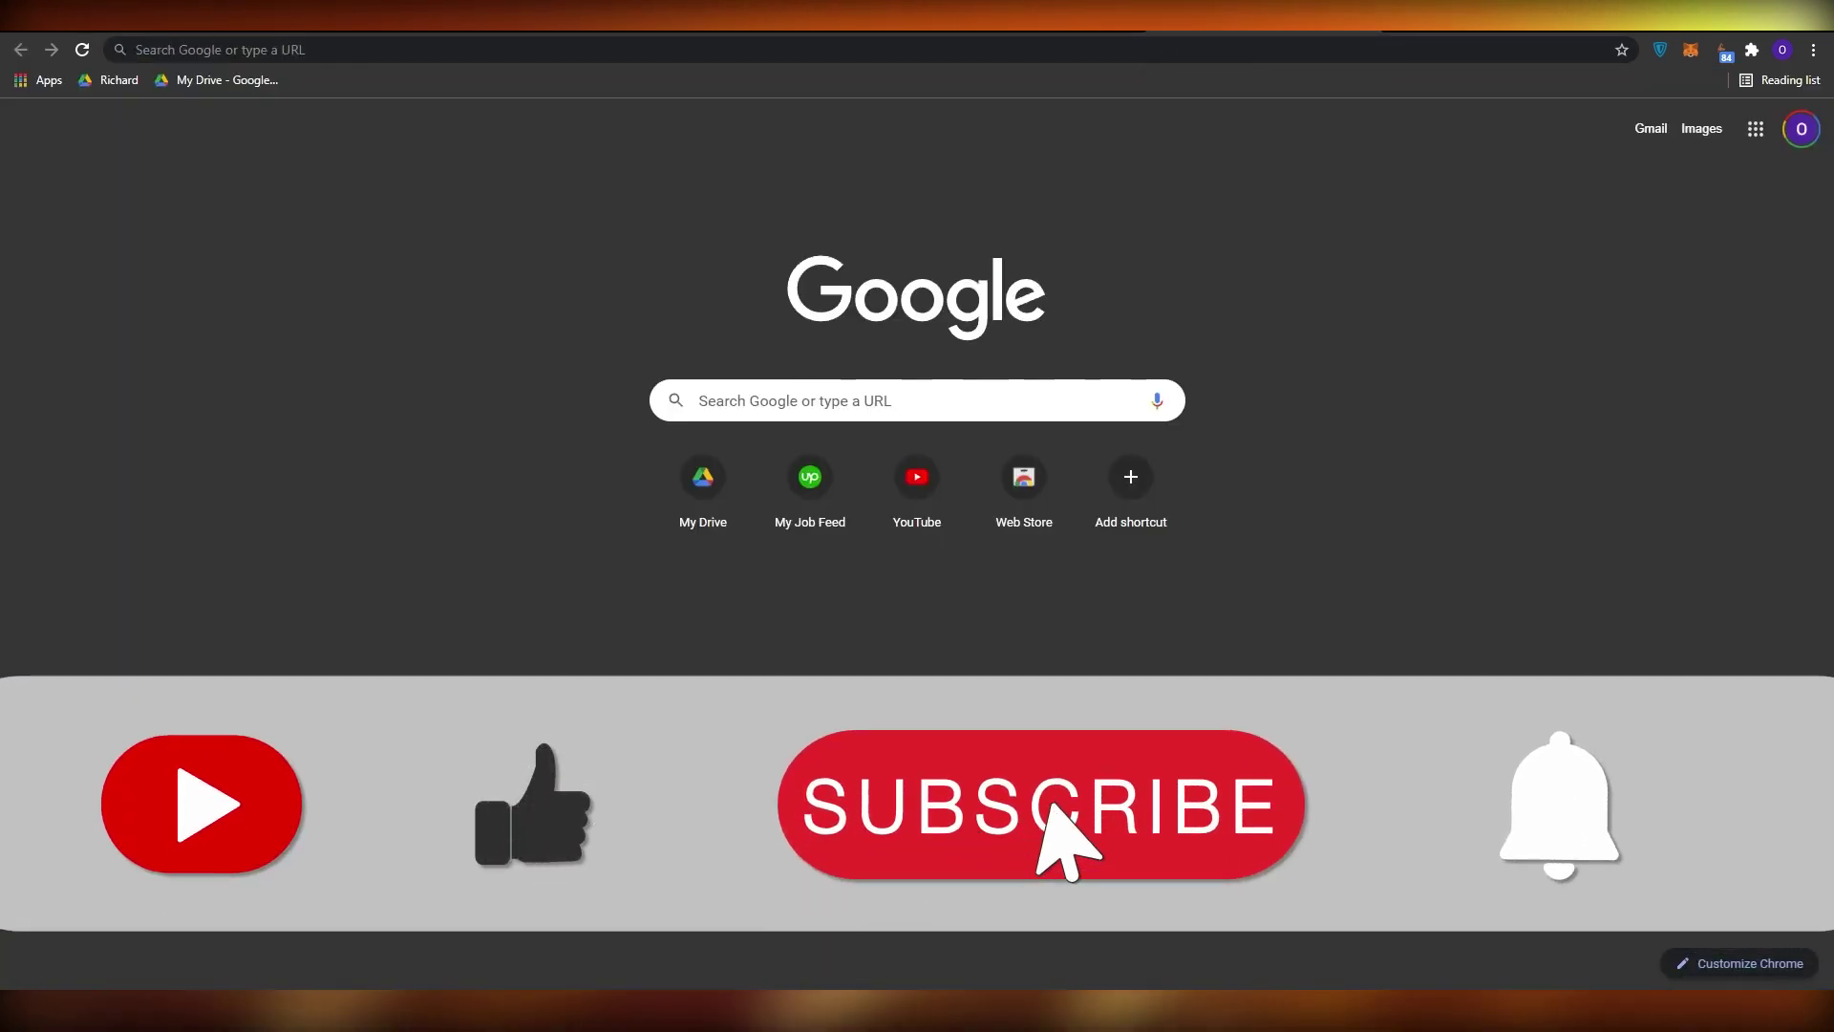
pyautogui.click(402, 49)
pyautogui.write('goog')
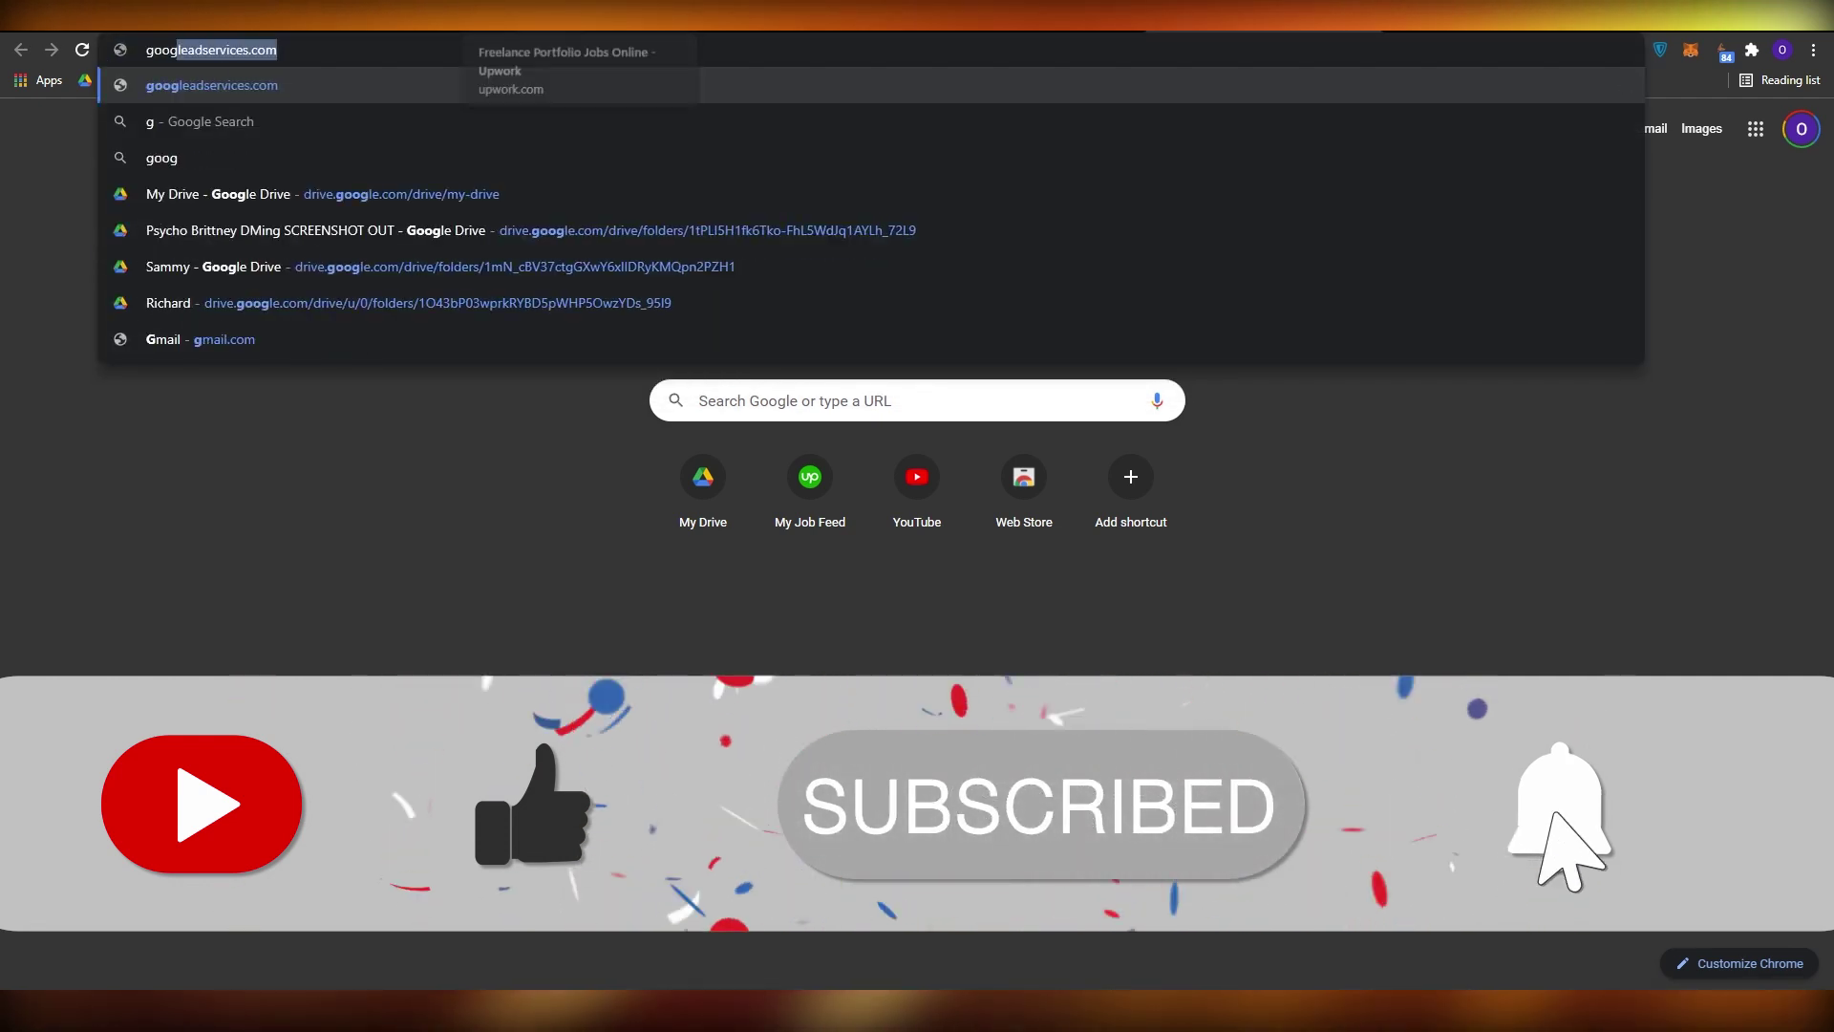
pyautogui.press('Return')
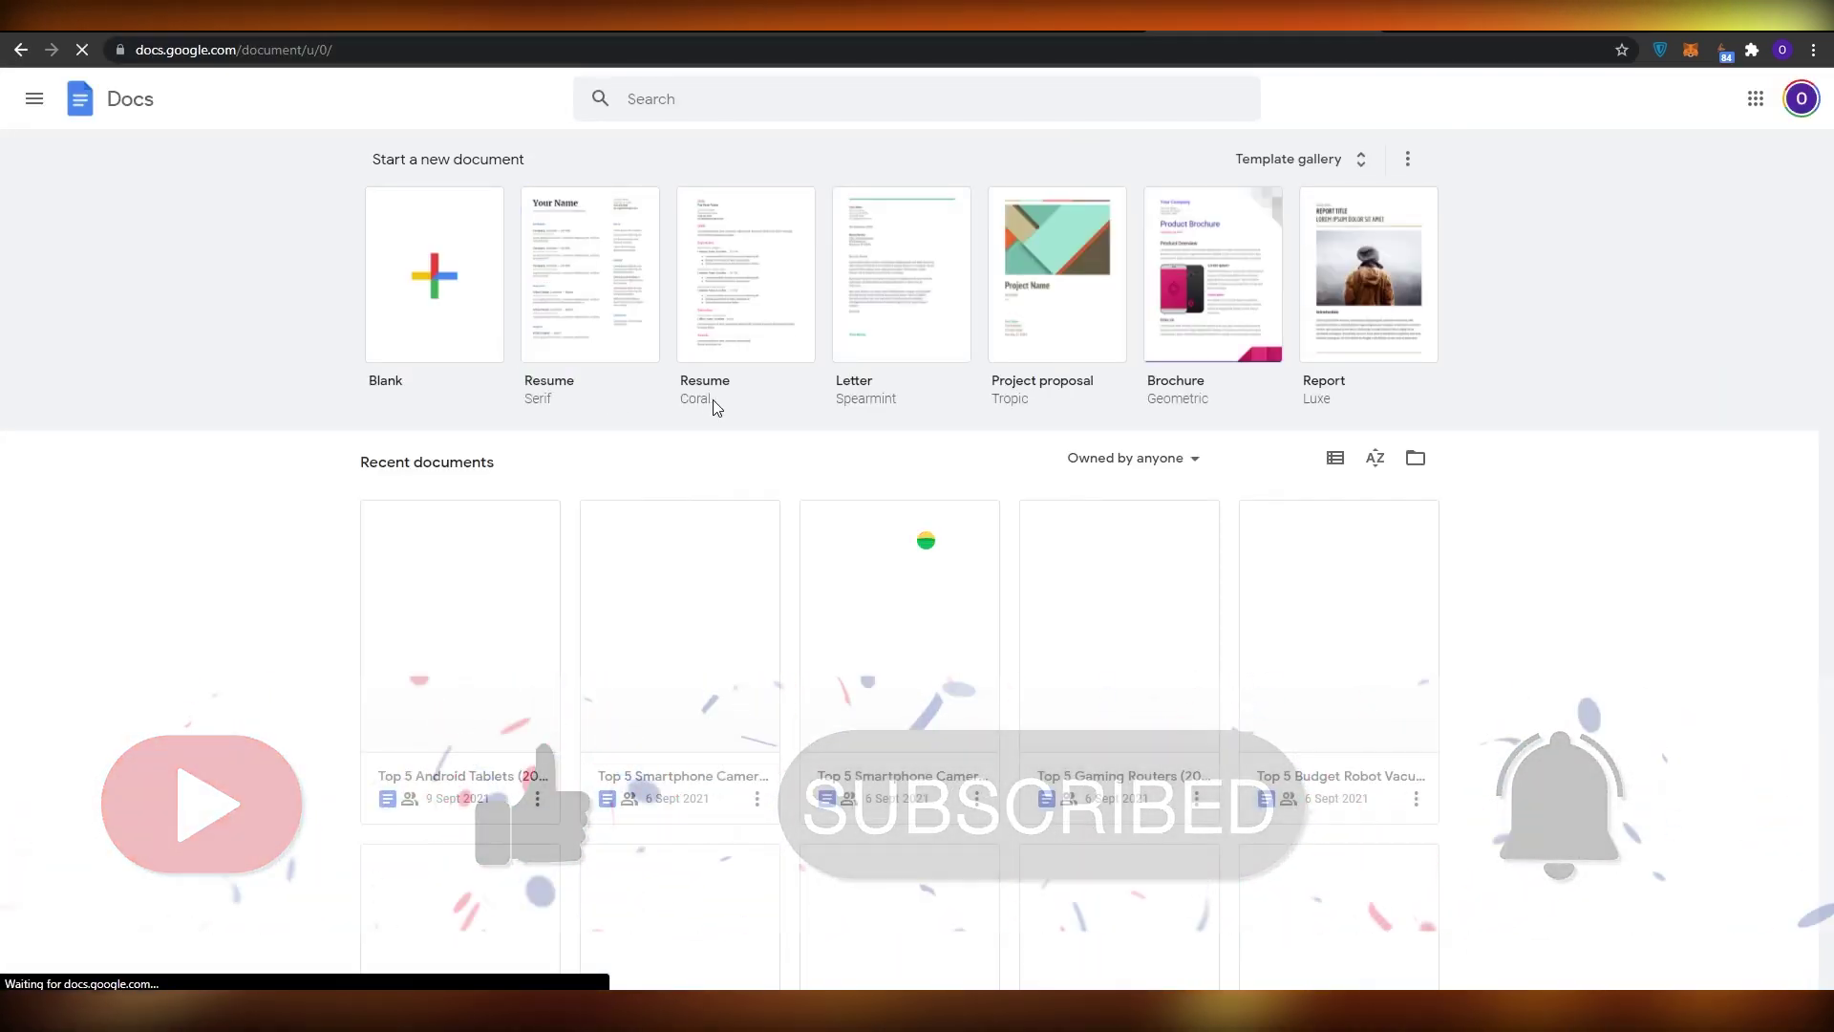
pyautogui.click(447, 349)
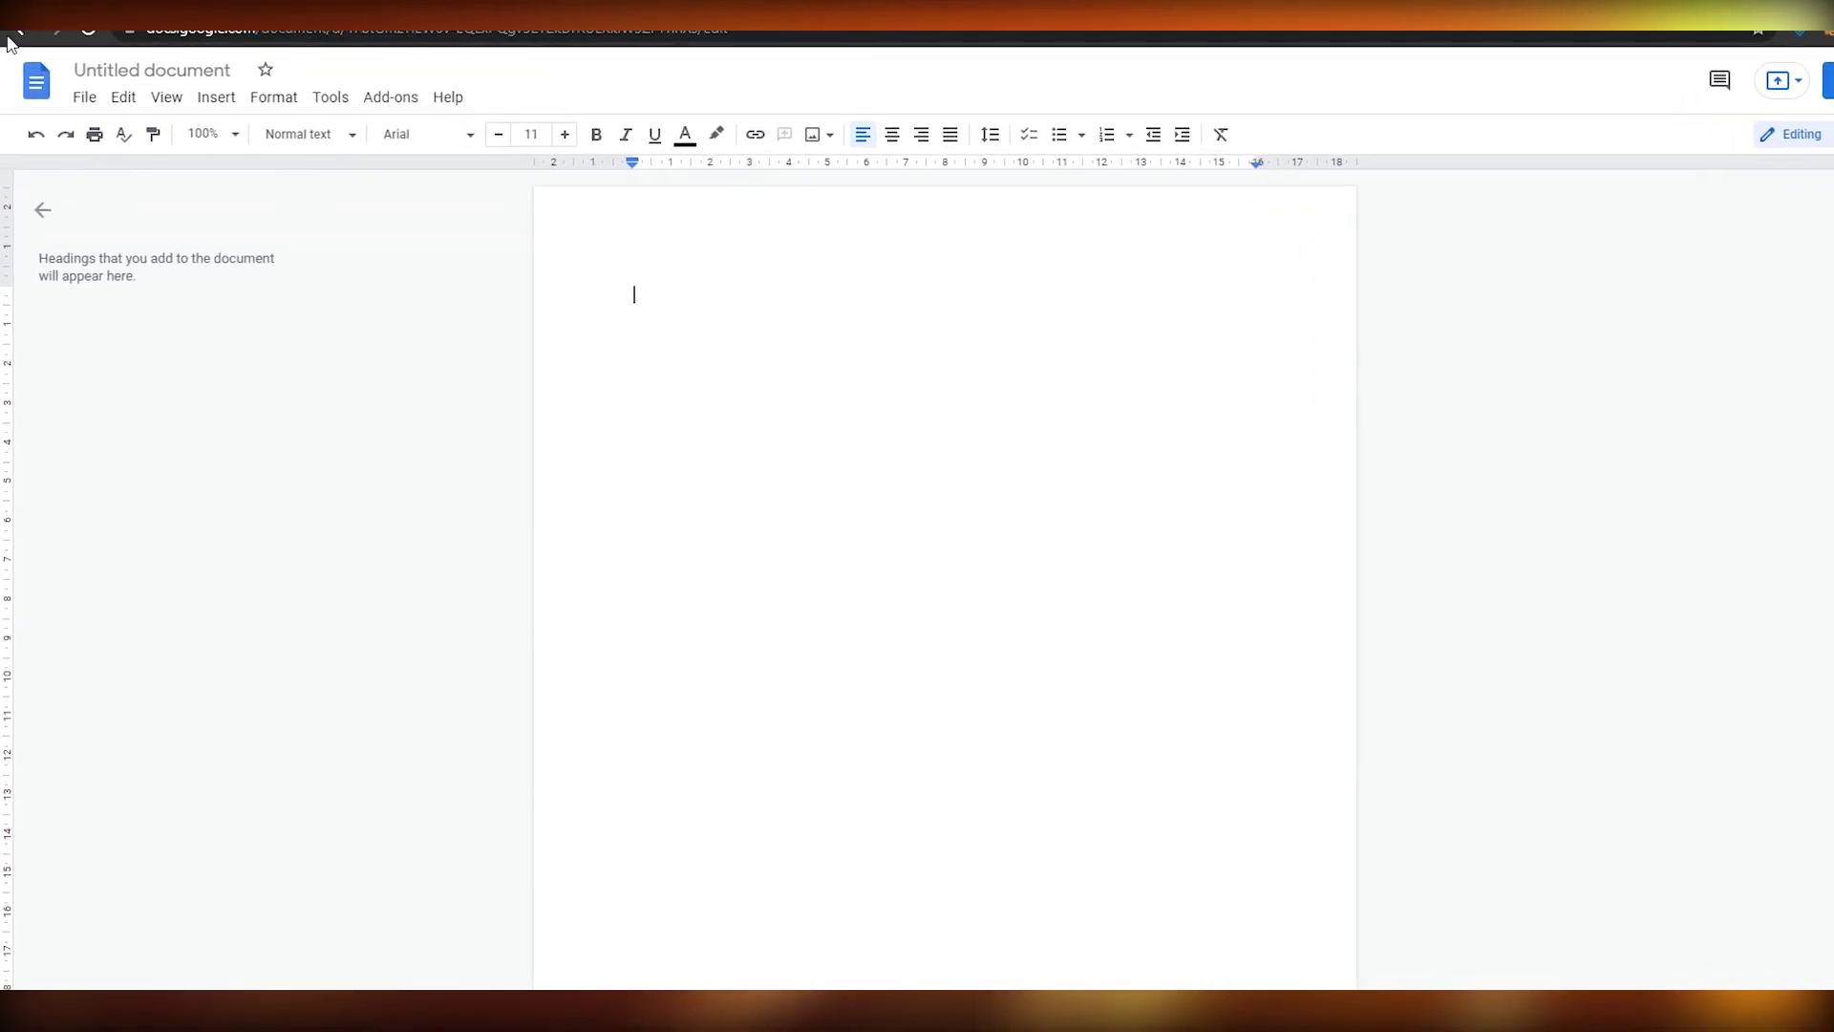
# Check which file formats, including PDF, the blank document can be downloaded in
pyautogui.click(82, 114)
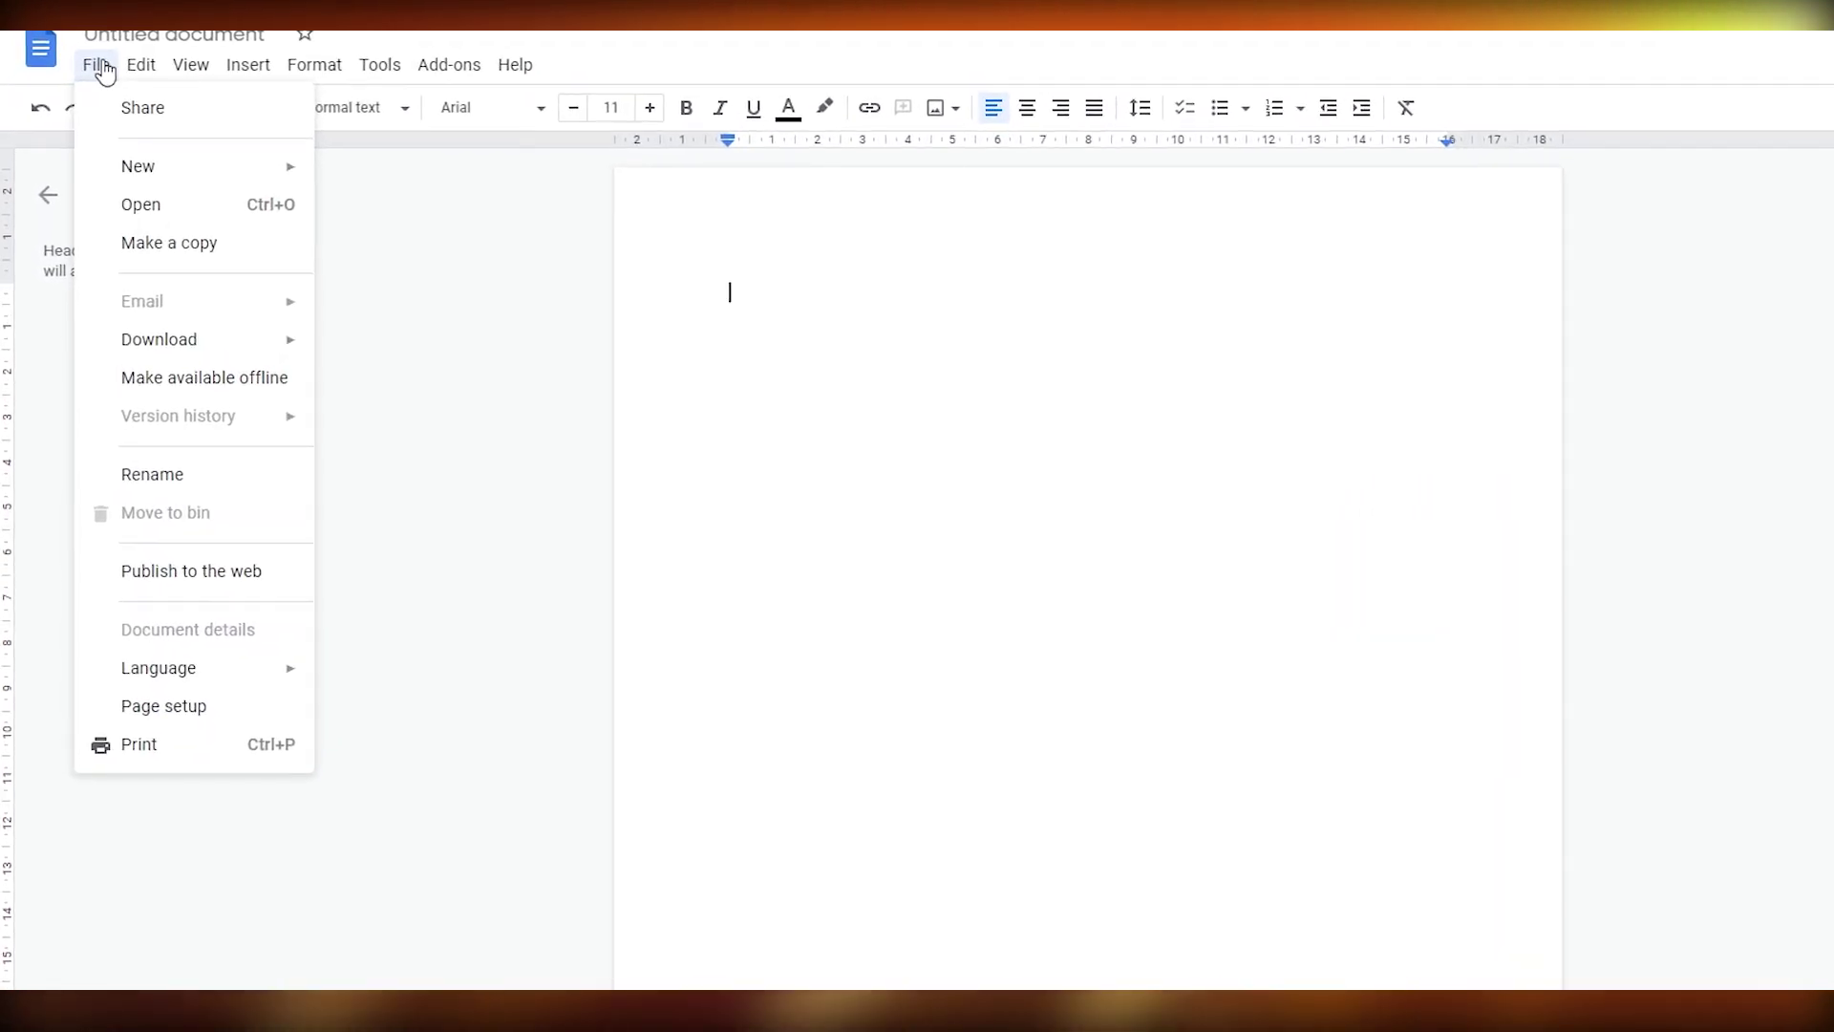
pyautogui.click(461, 312)
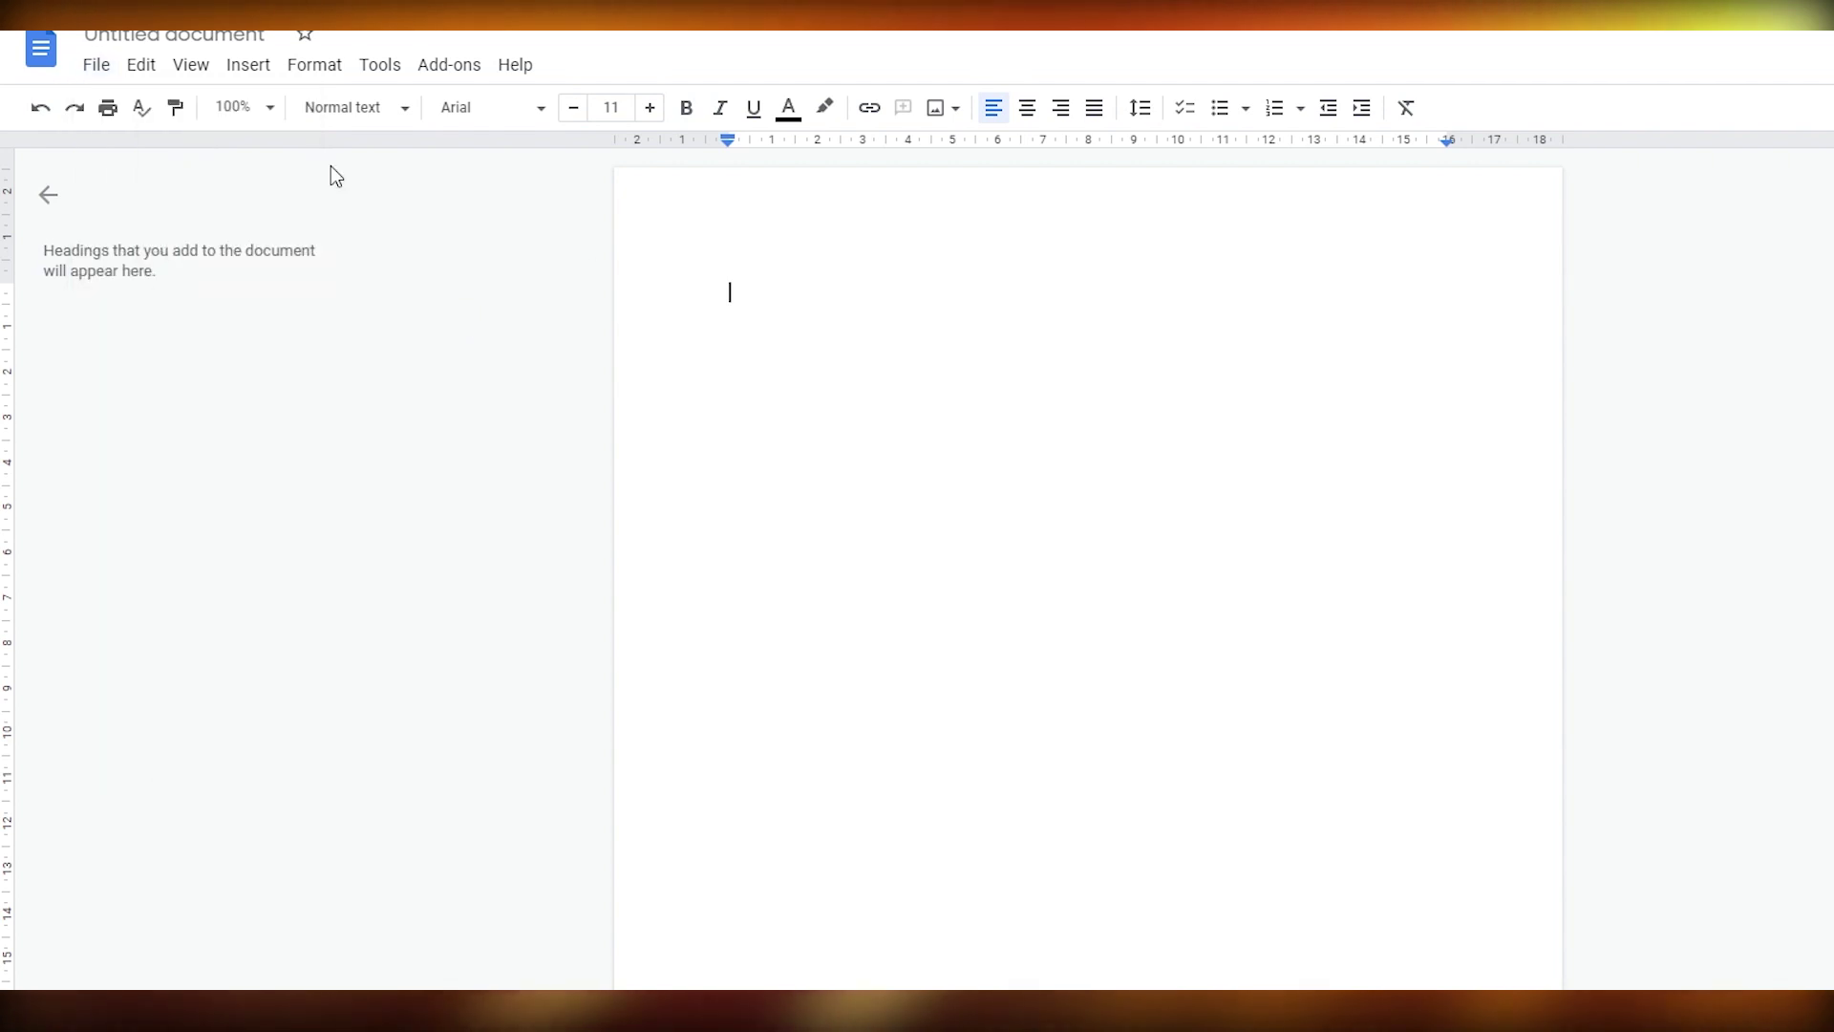
pyautogui.click(95, 64)
pyautogui.moveTo(166, 360)
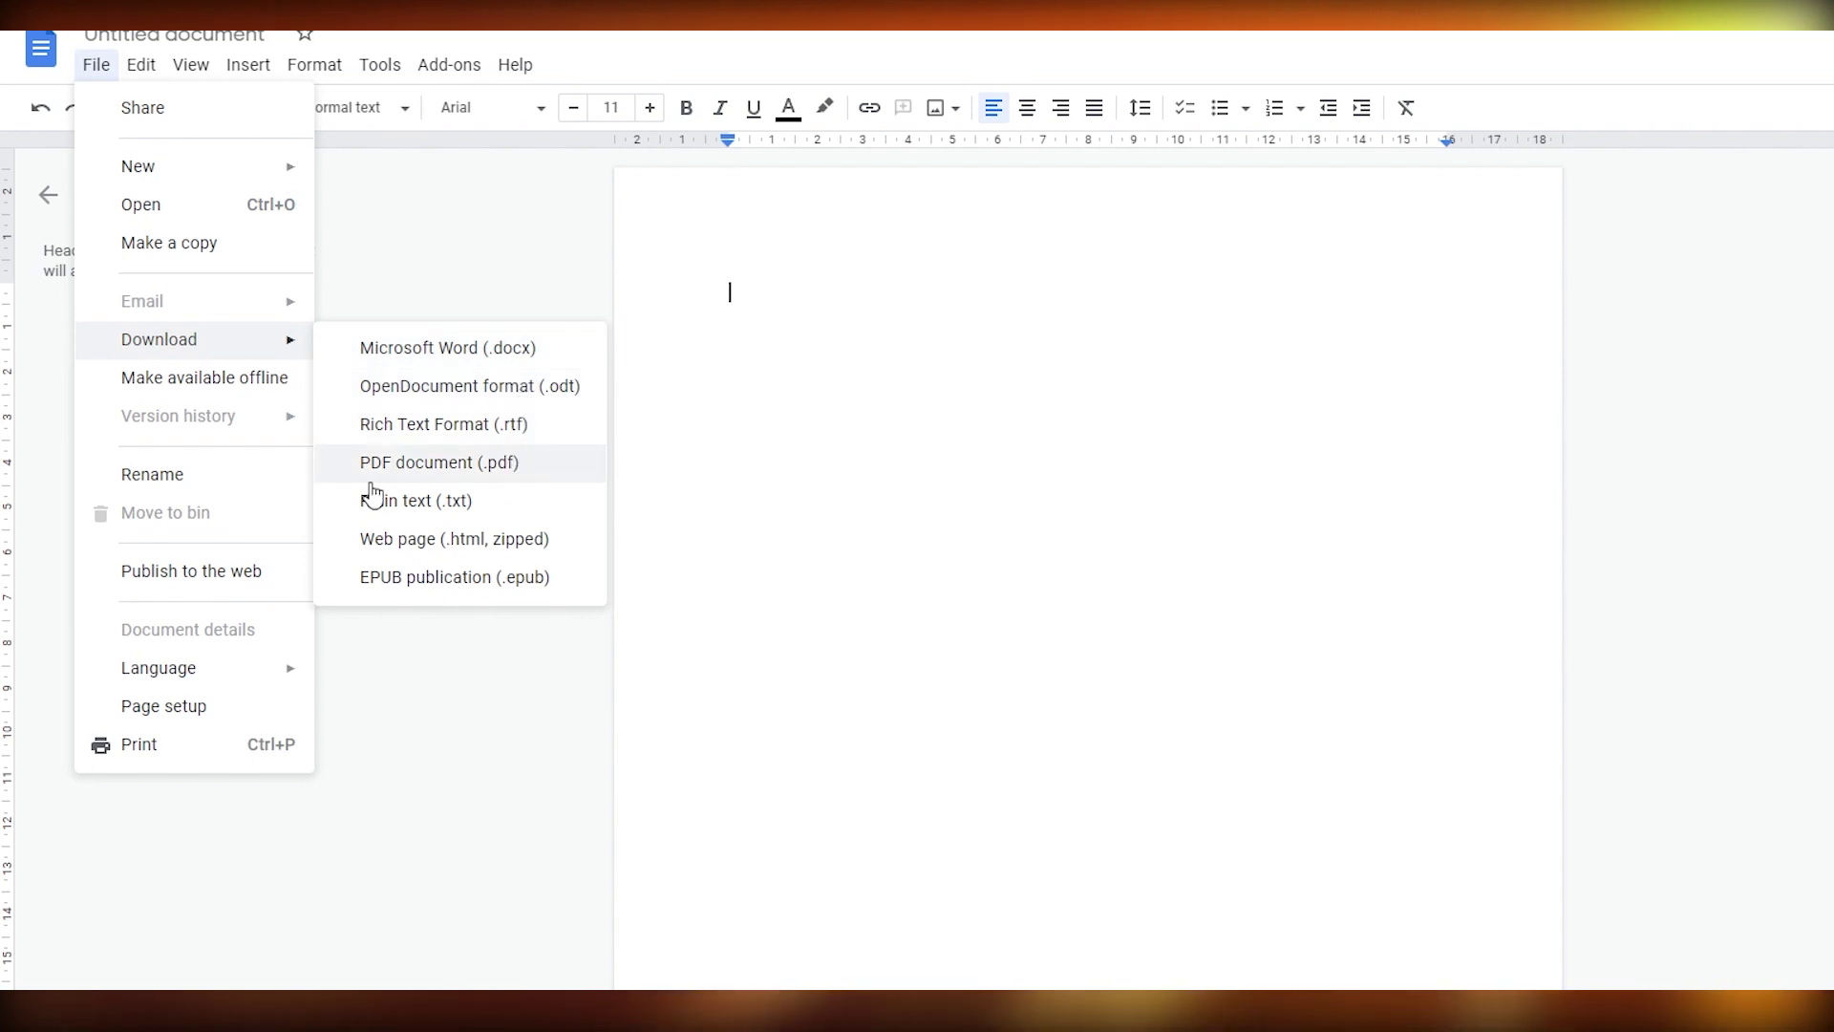
pyautogui.click(864, 527)
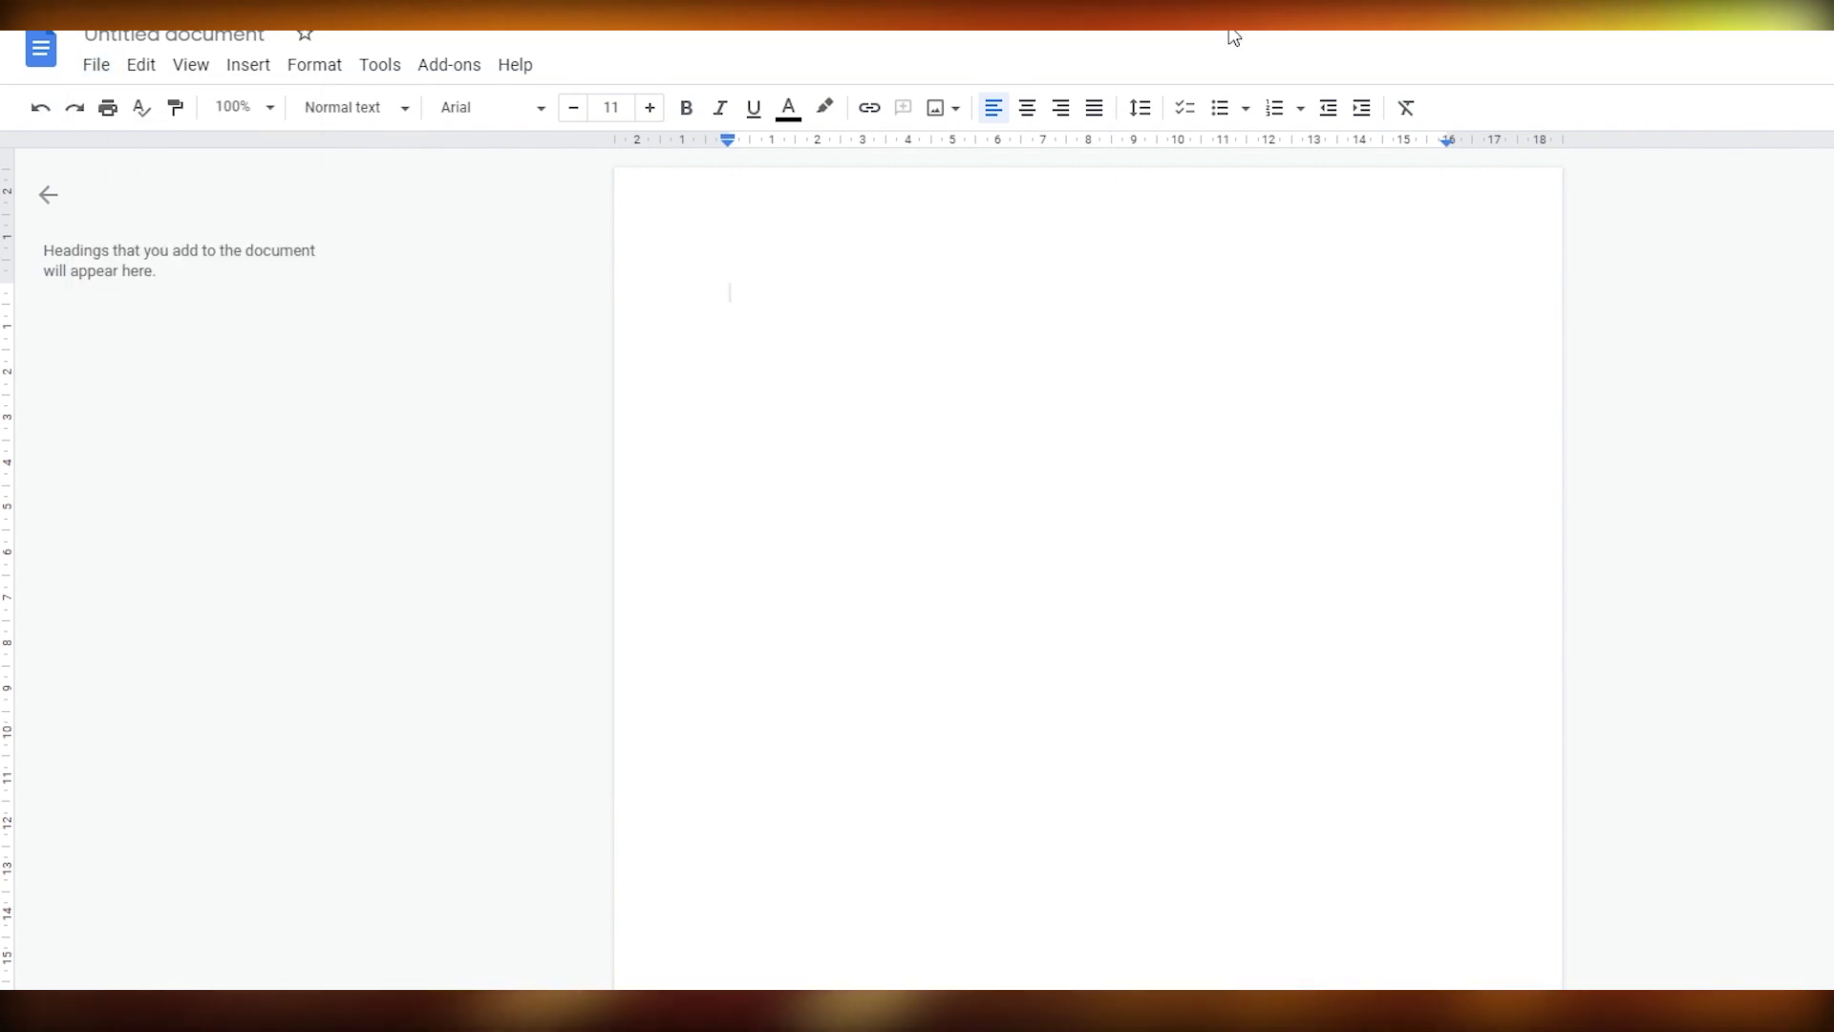
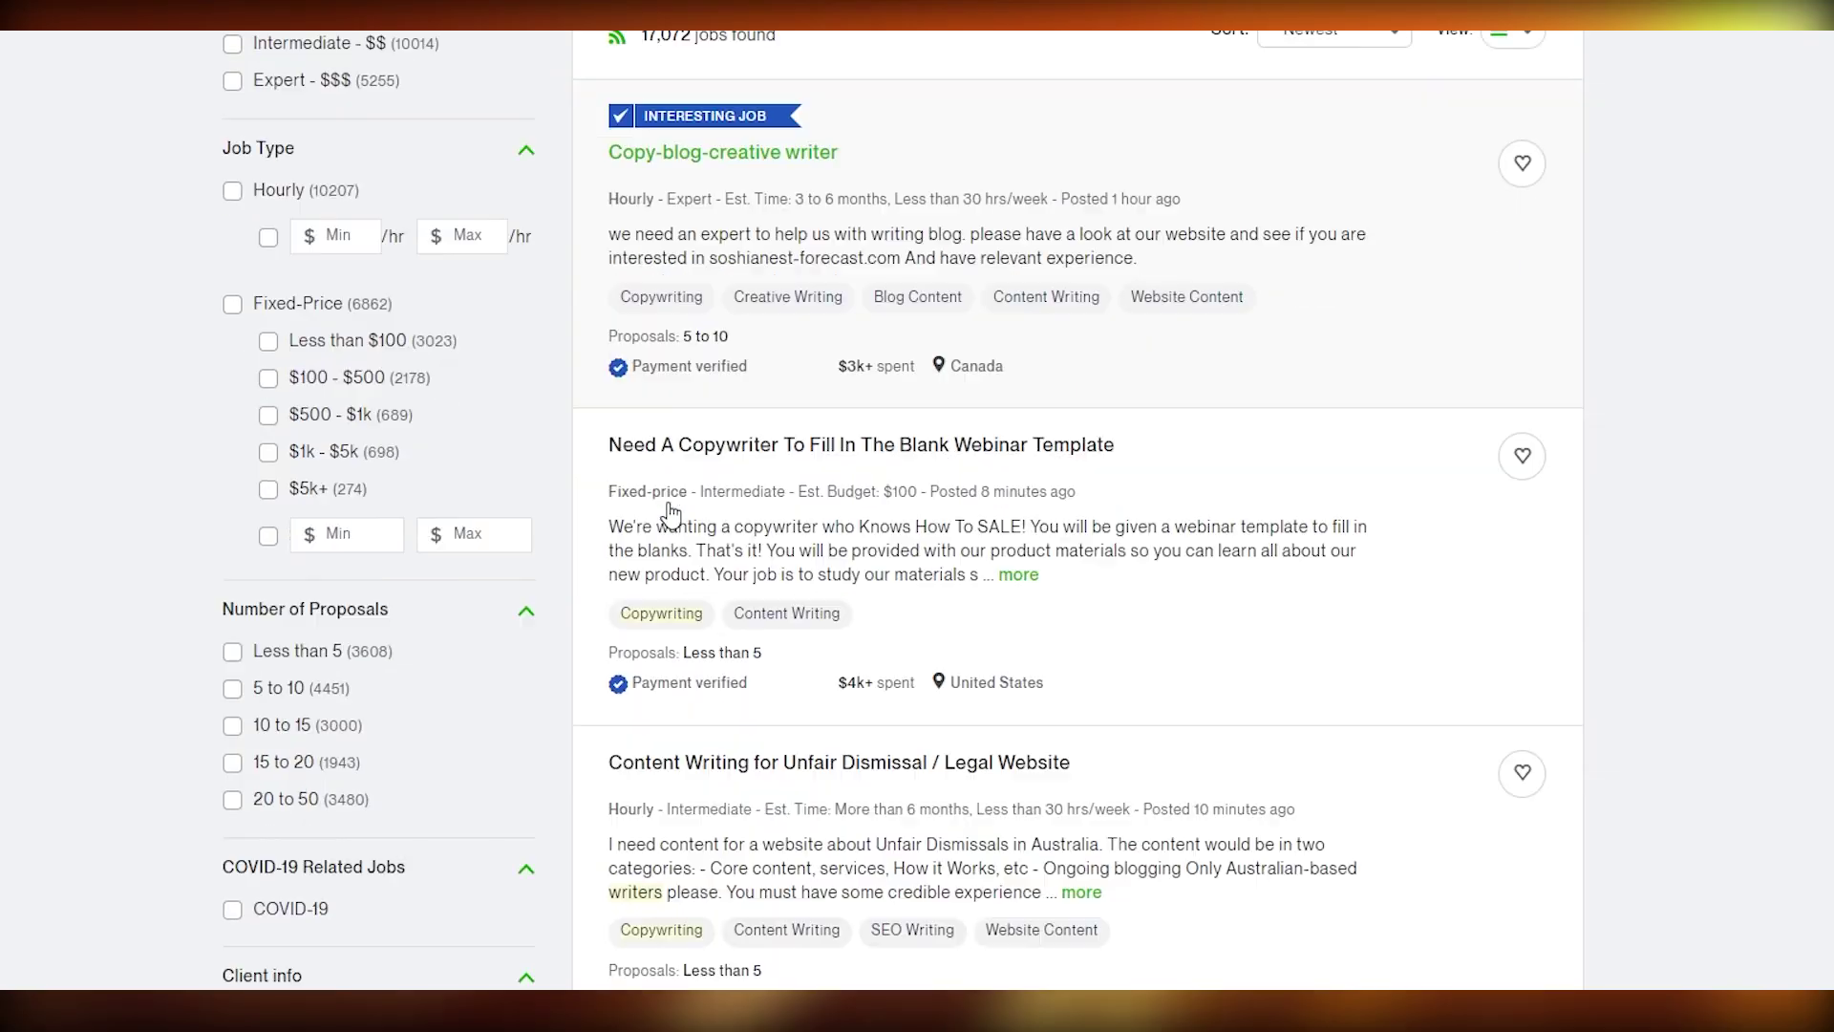
# Review the details of the Copy-blog-creative writer job on Upwork, dismissing the proposal-changes notice, and return to the Copy writer results
pyautogui.scroll(-1, 729, 346)
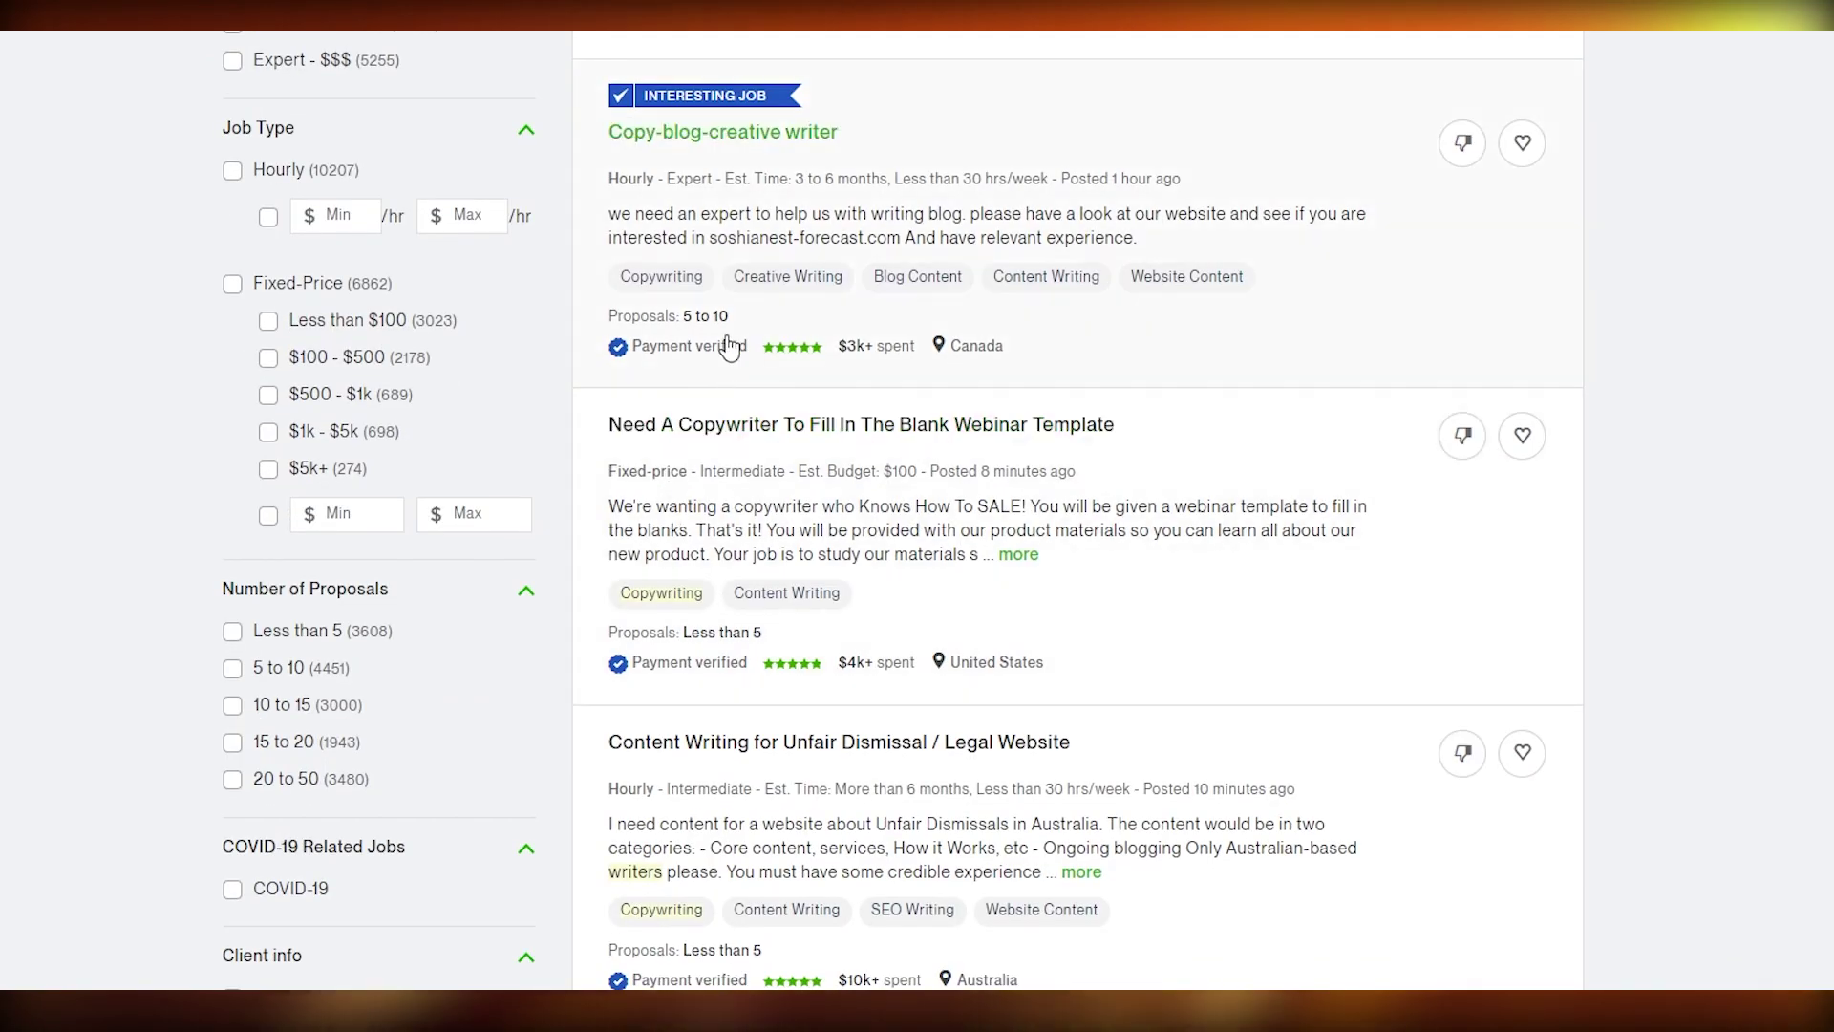
pyautogui.click(764, 221)
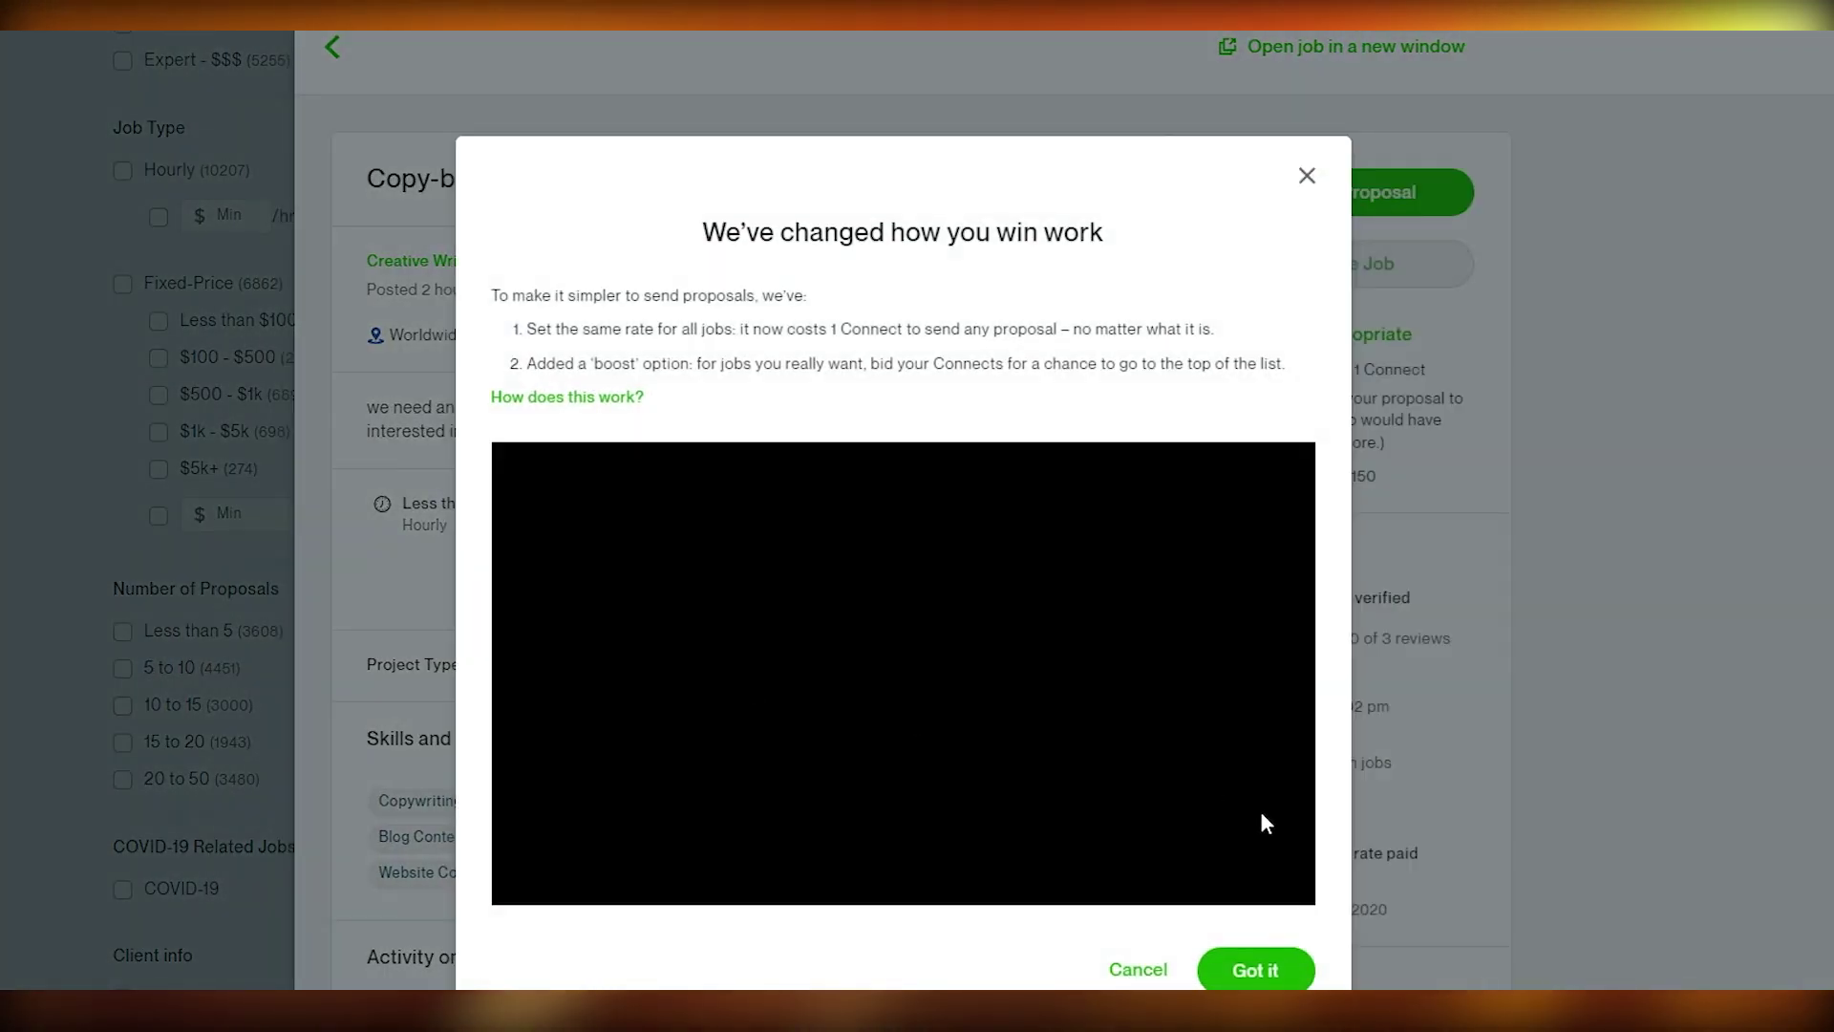
pyautogui.click(1137, 970)
pyautogui.scroll(-5, 668, 908)
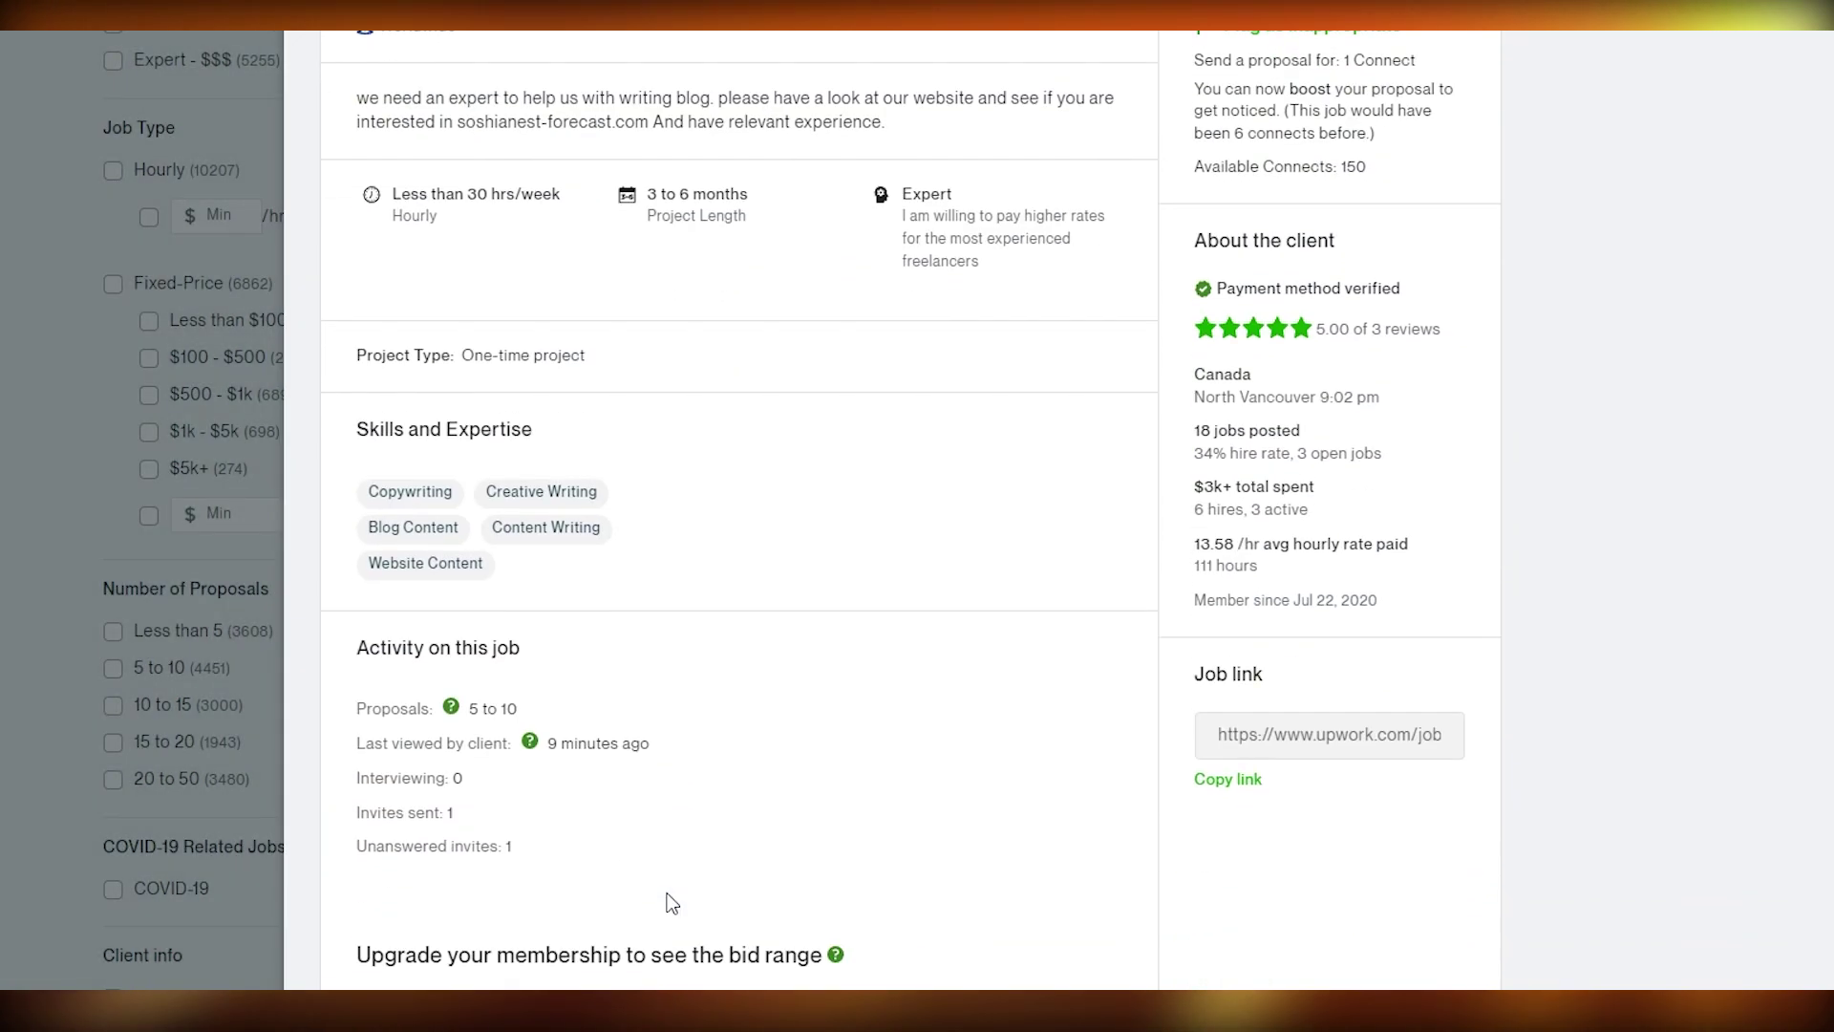
pyautogui.scroll(-5, 384, 640)
pyautogui.scroll(10, 381, 783)
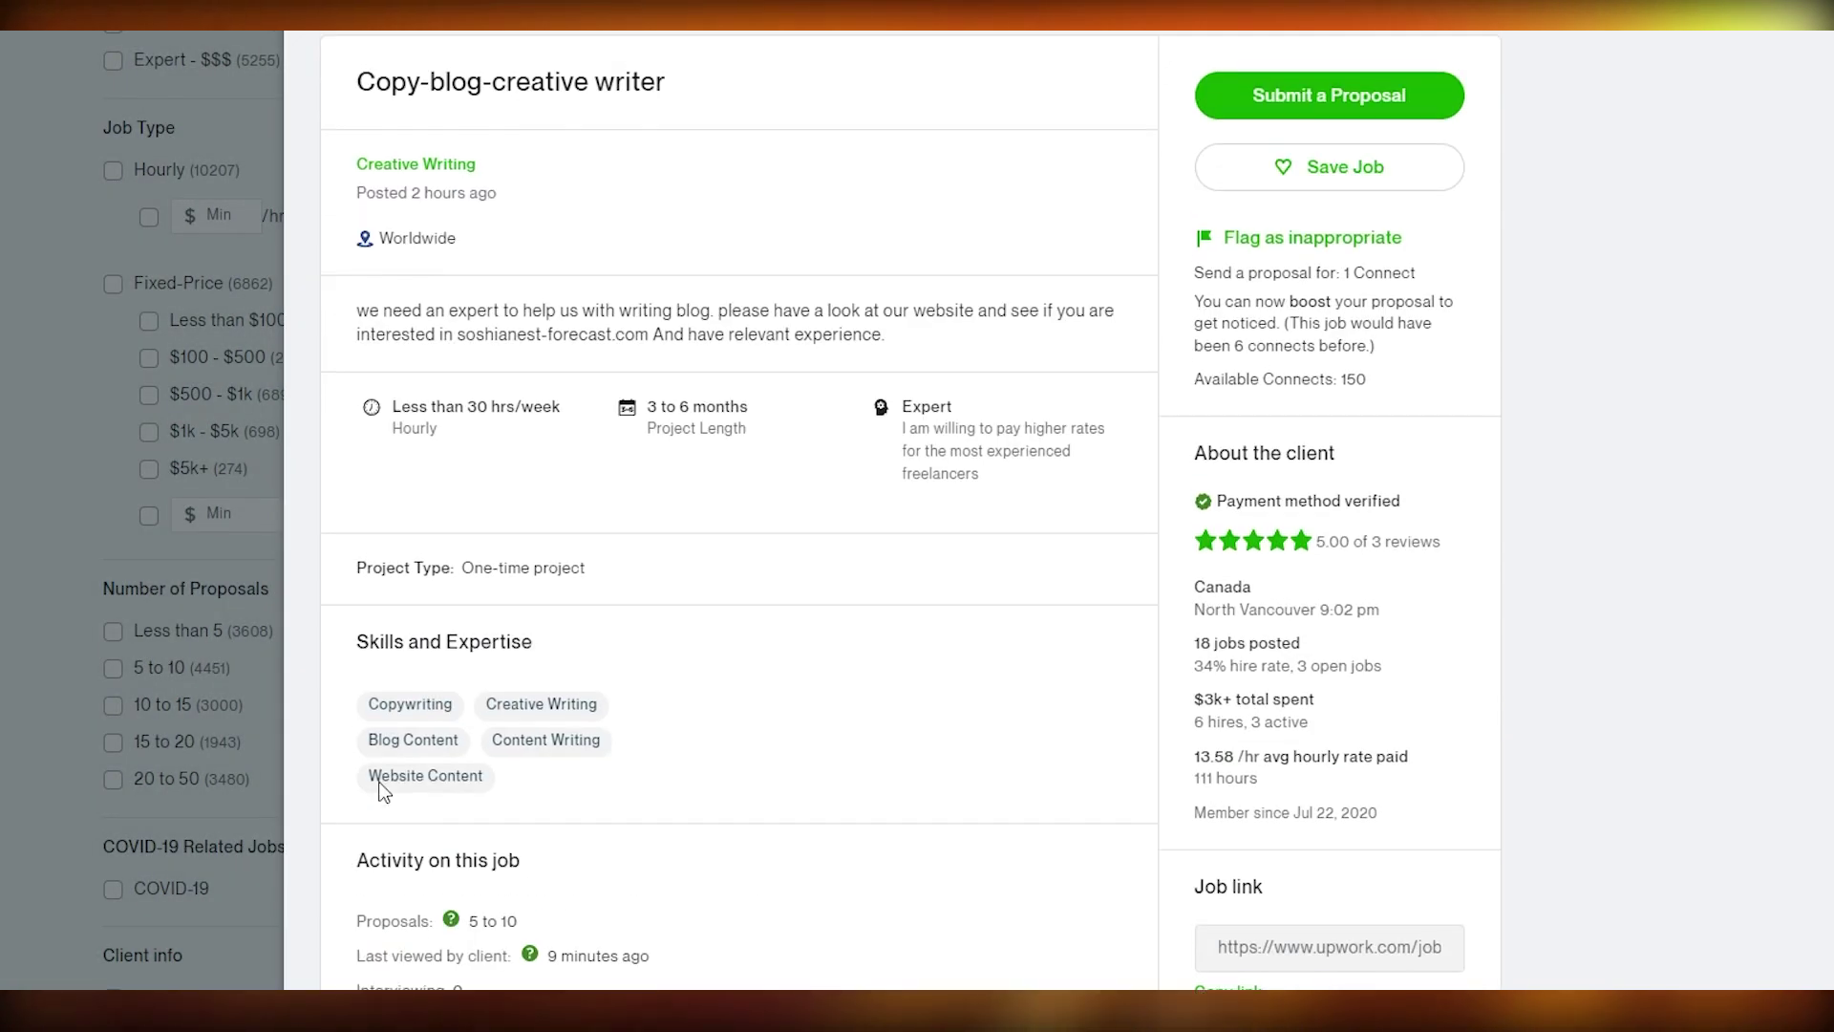
pyautogui.click(27, 433)
pyautogui.scroll(4, 37, 433)
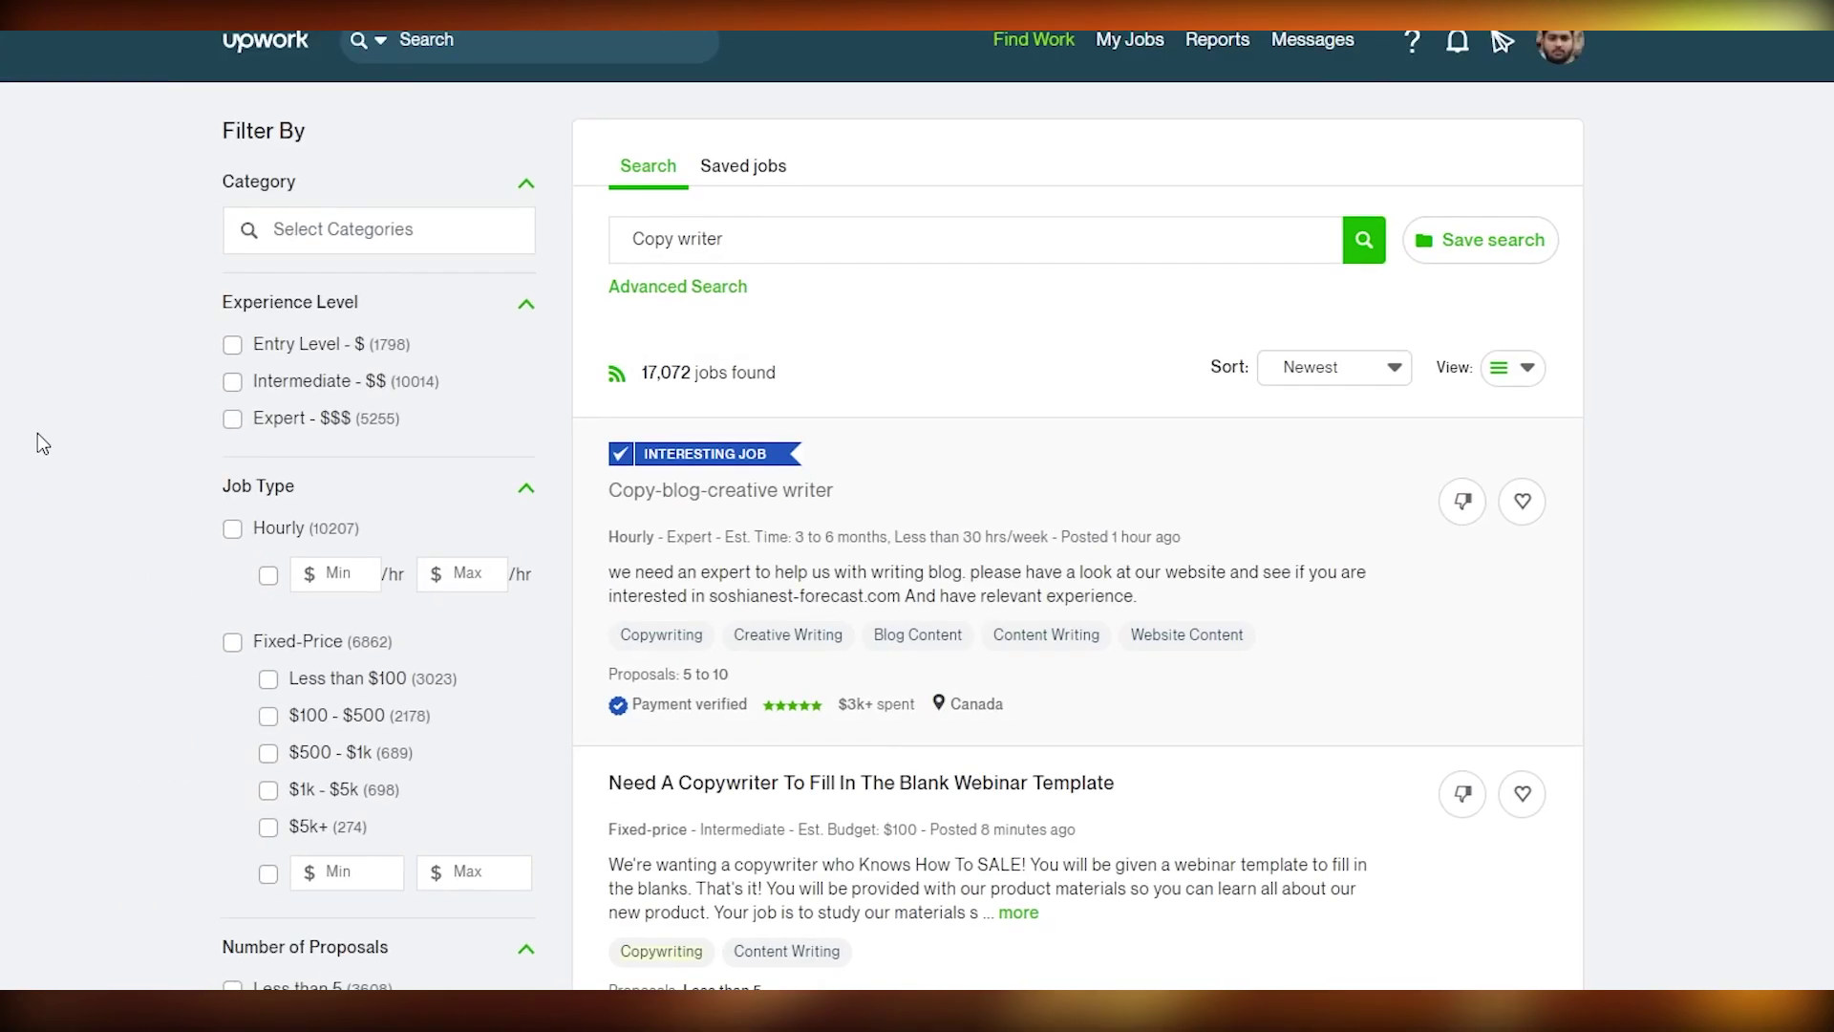
# Look over Upwork's Find Work and search-type options and skim the first page of Copy writer jobs
pyautogui.moveTo(1072, 71)
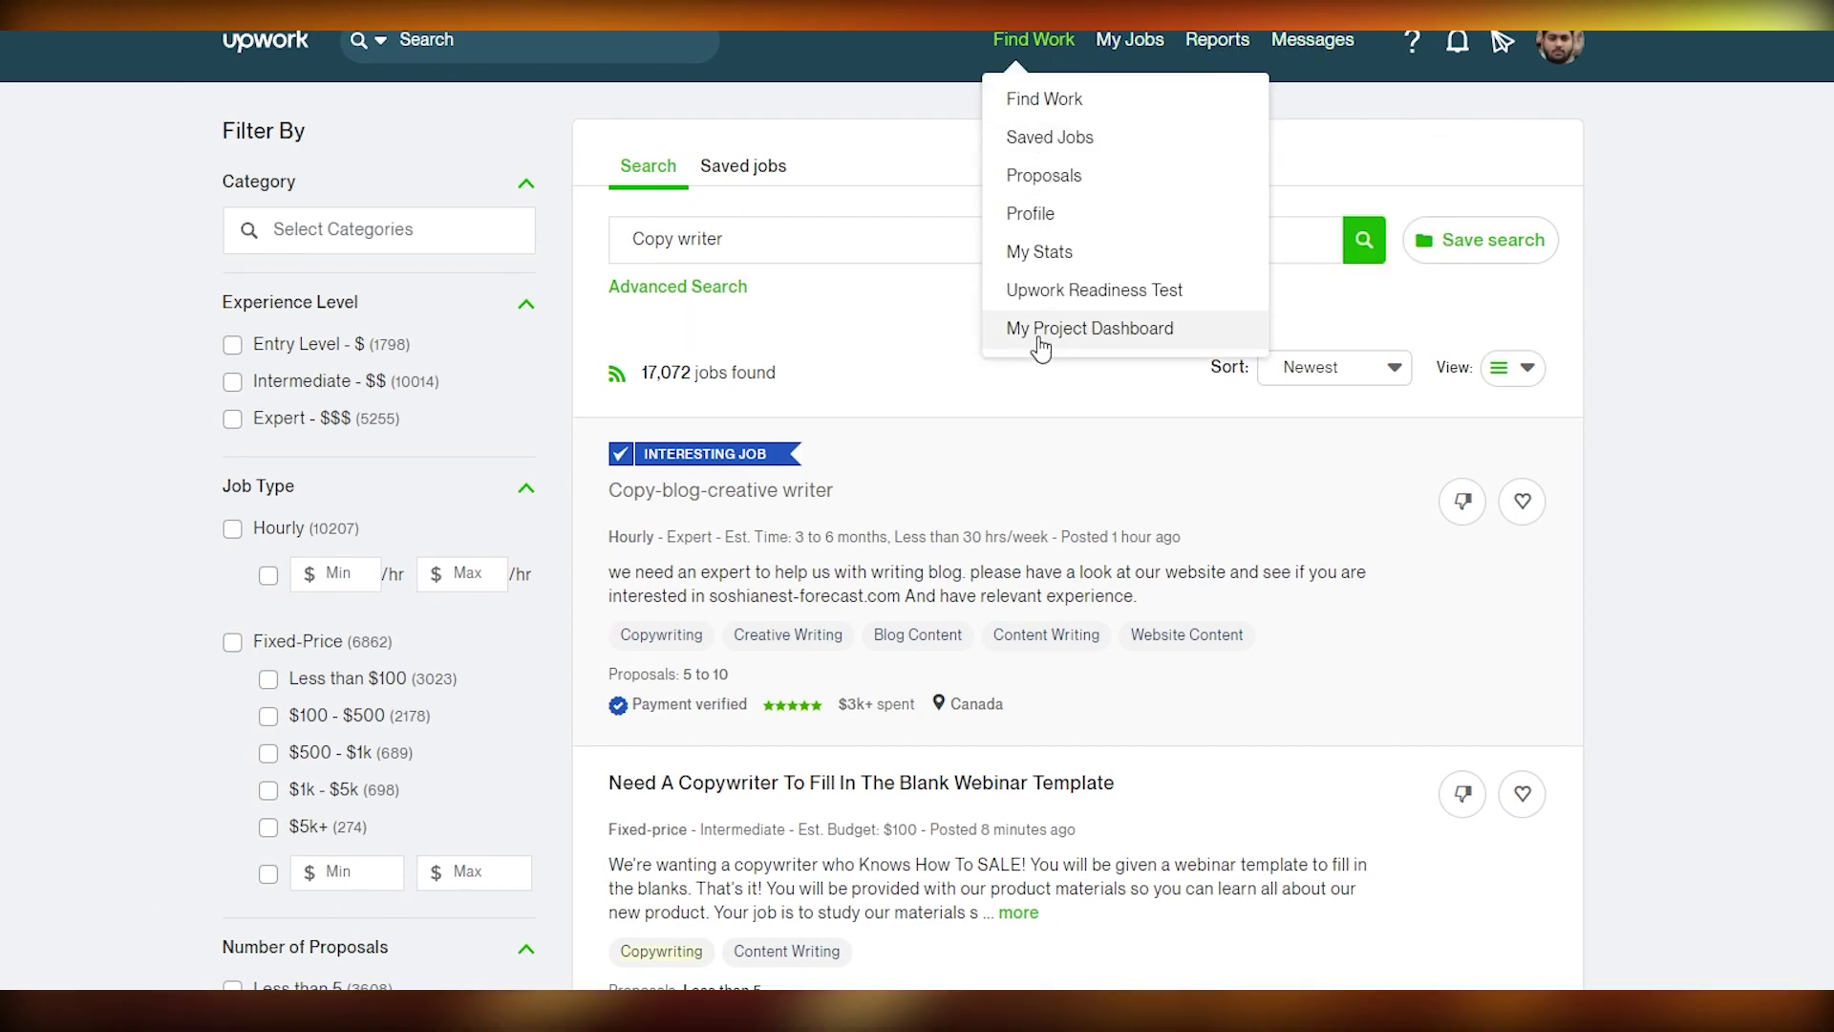
pyautogui.click(425, 41)
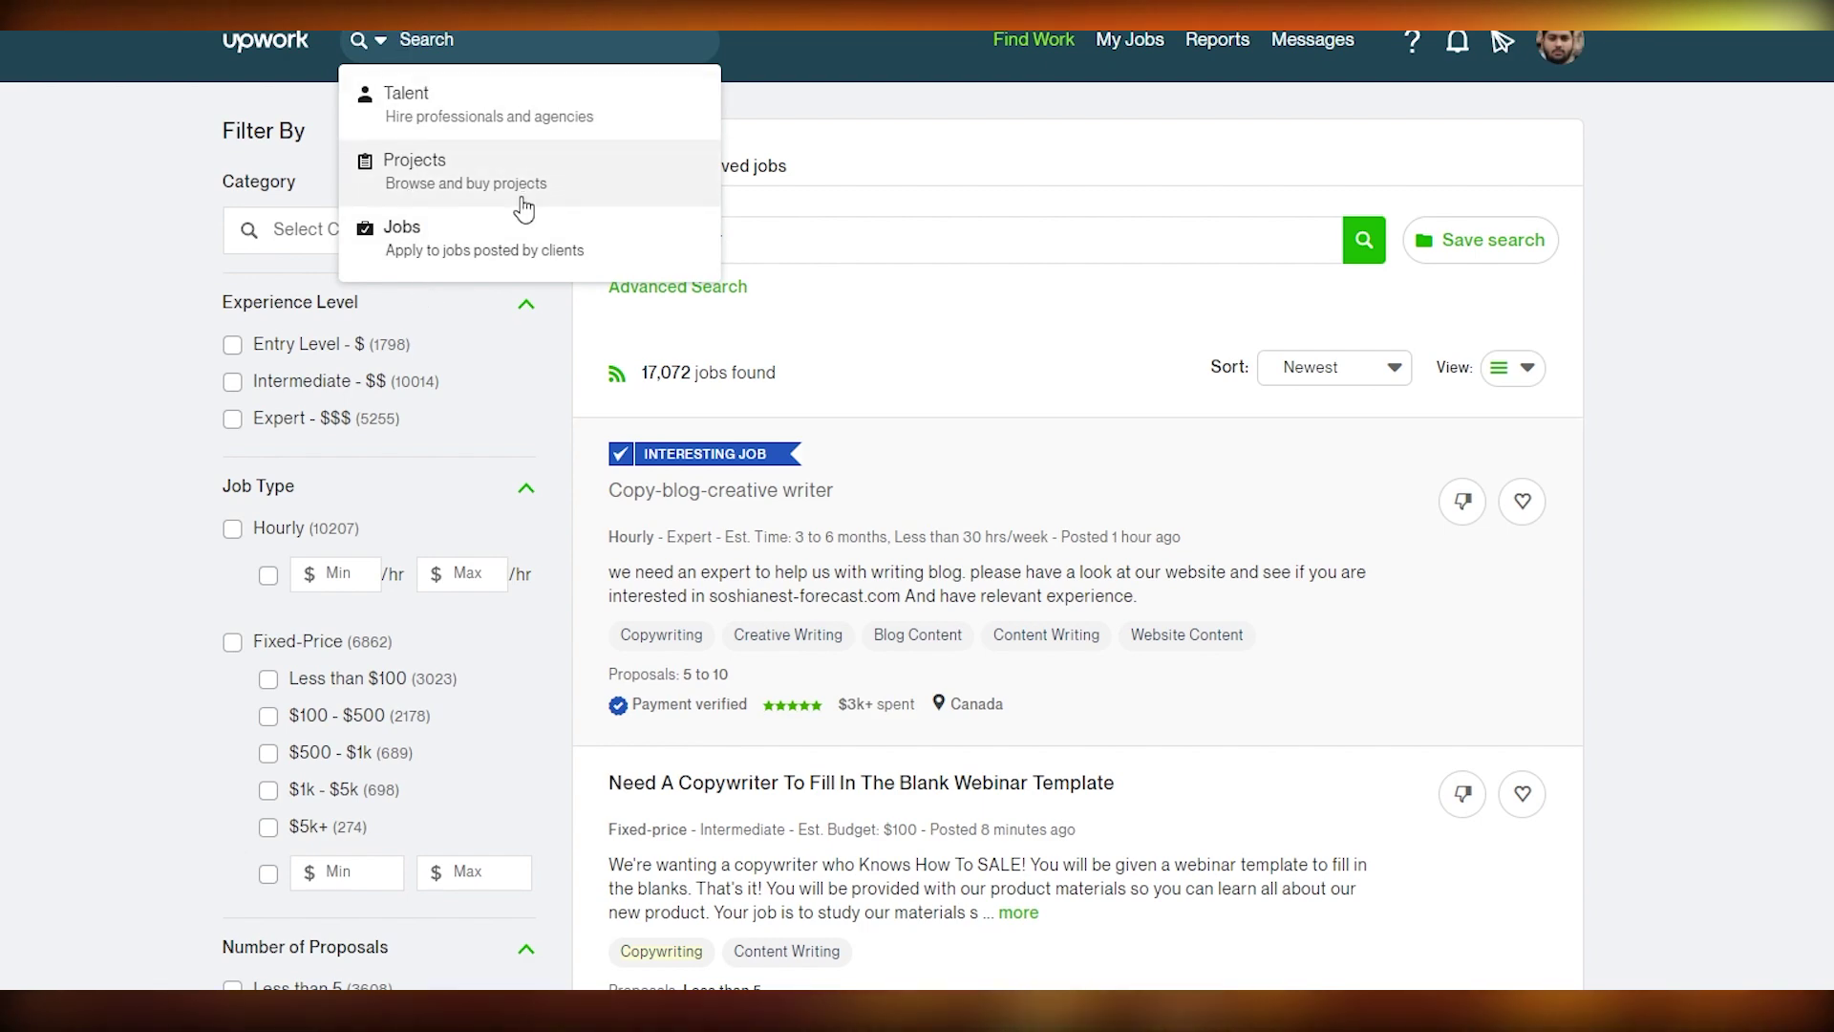
pyautogui.scroll(-10, 917, 755)
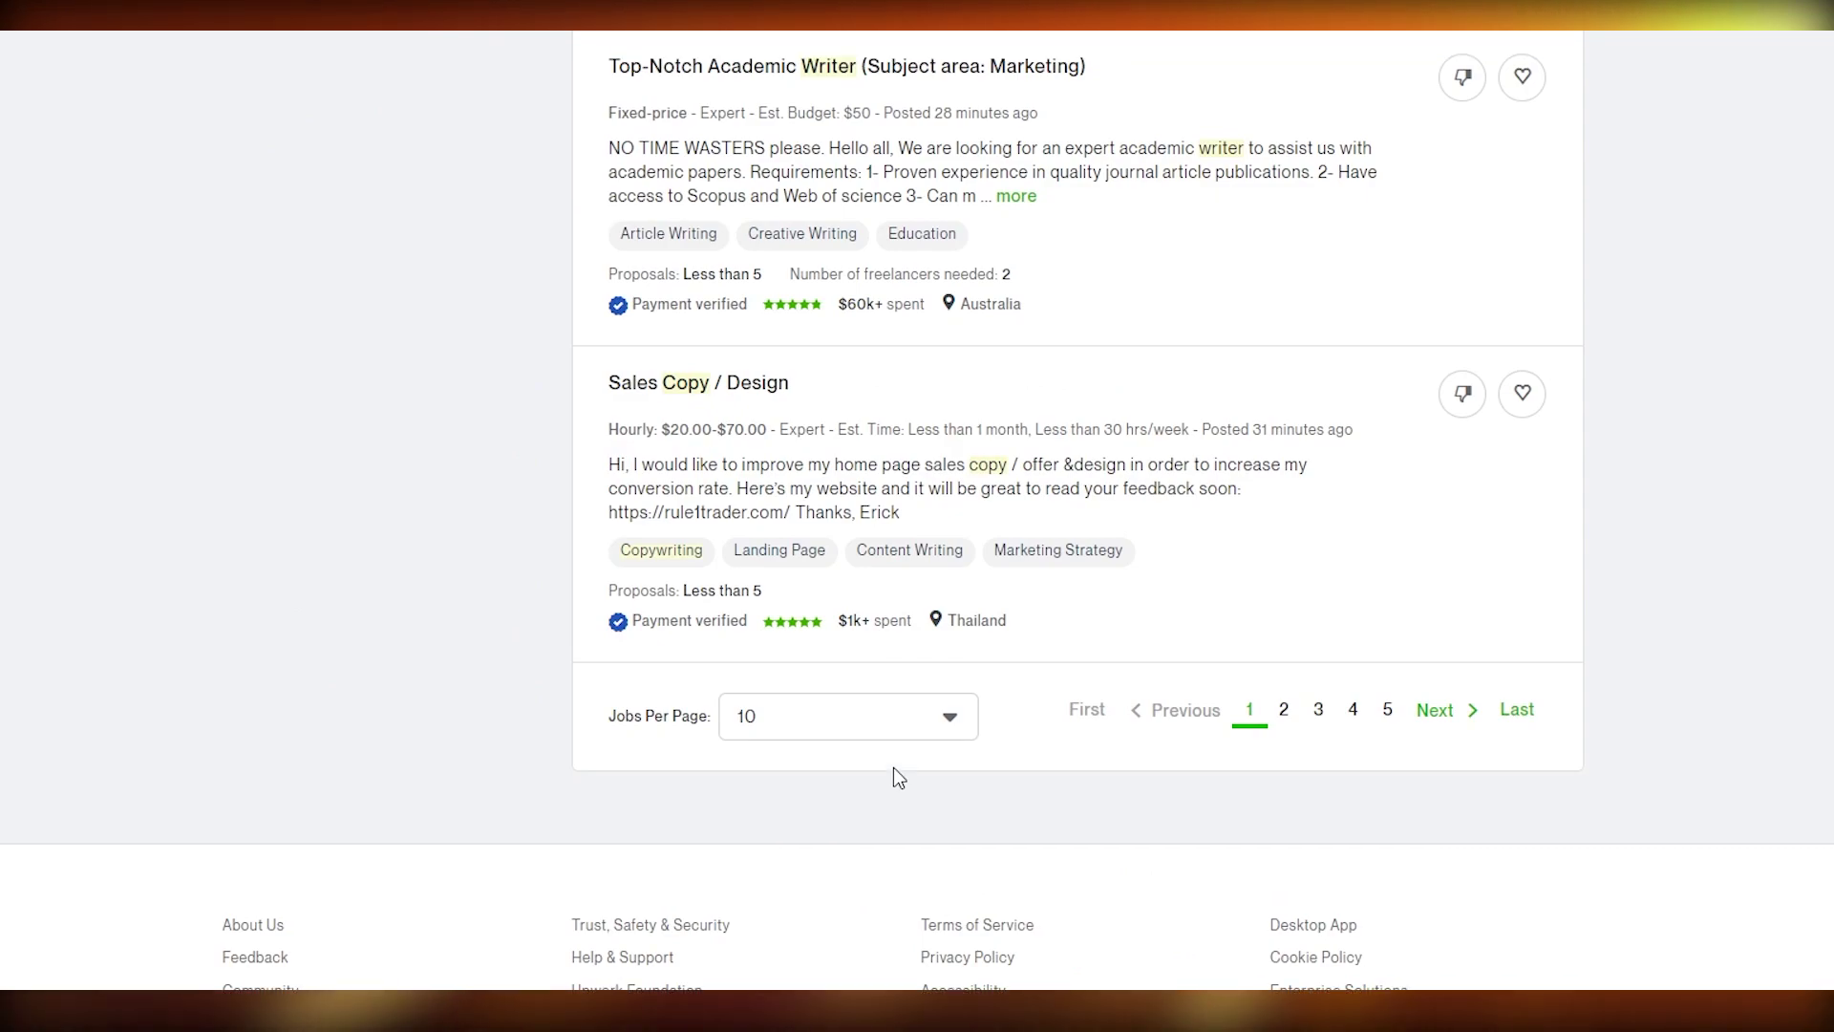
pyautogui.scroll(15, 894, 770)
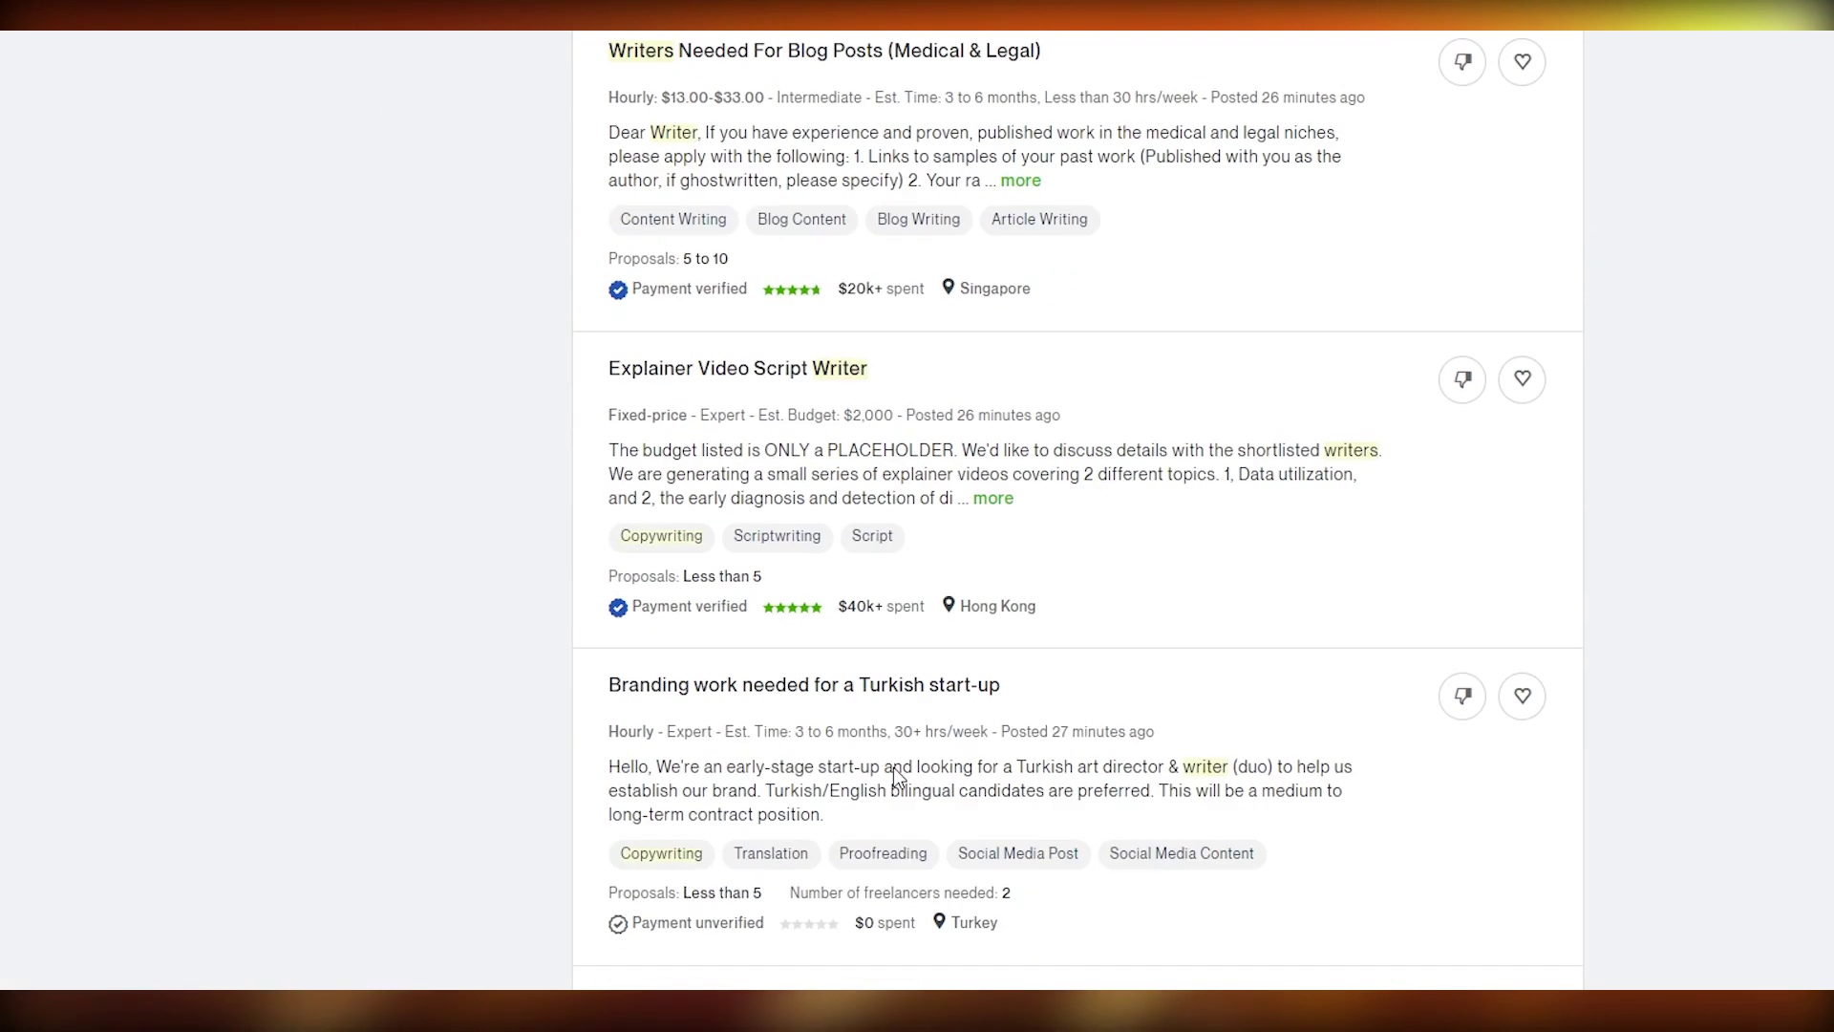
pyautogui.scroll(15, 893, 767)
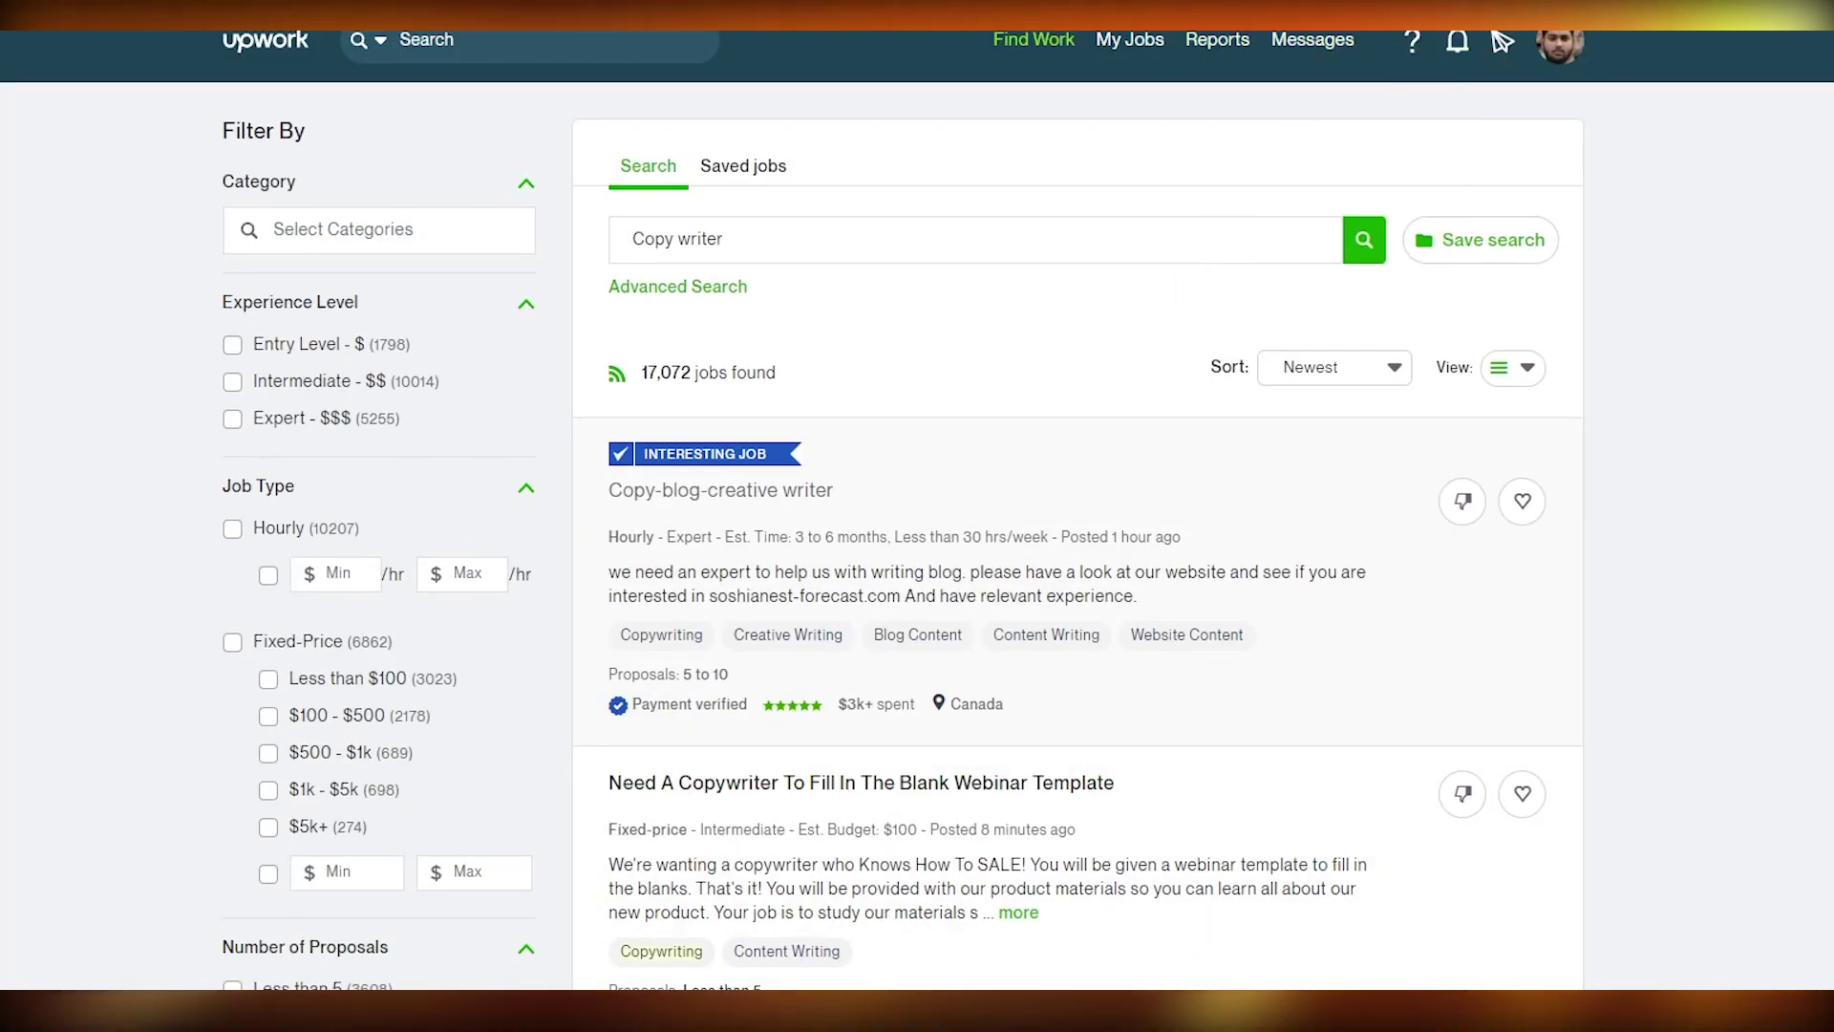
# Search Google for copywriter upwork in a new tab and open Upwork's freelance copywriters for hire page
pyautogui.hotkey('ctrl', 't')
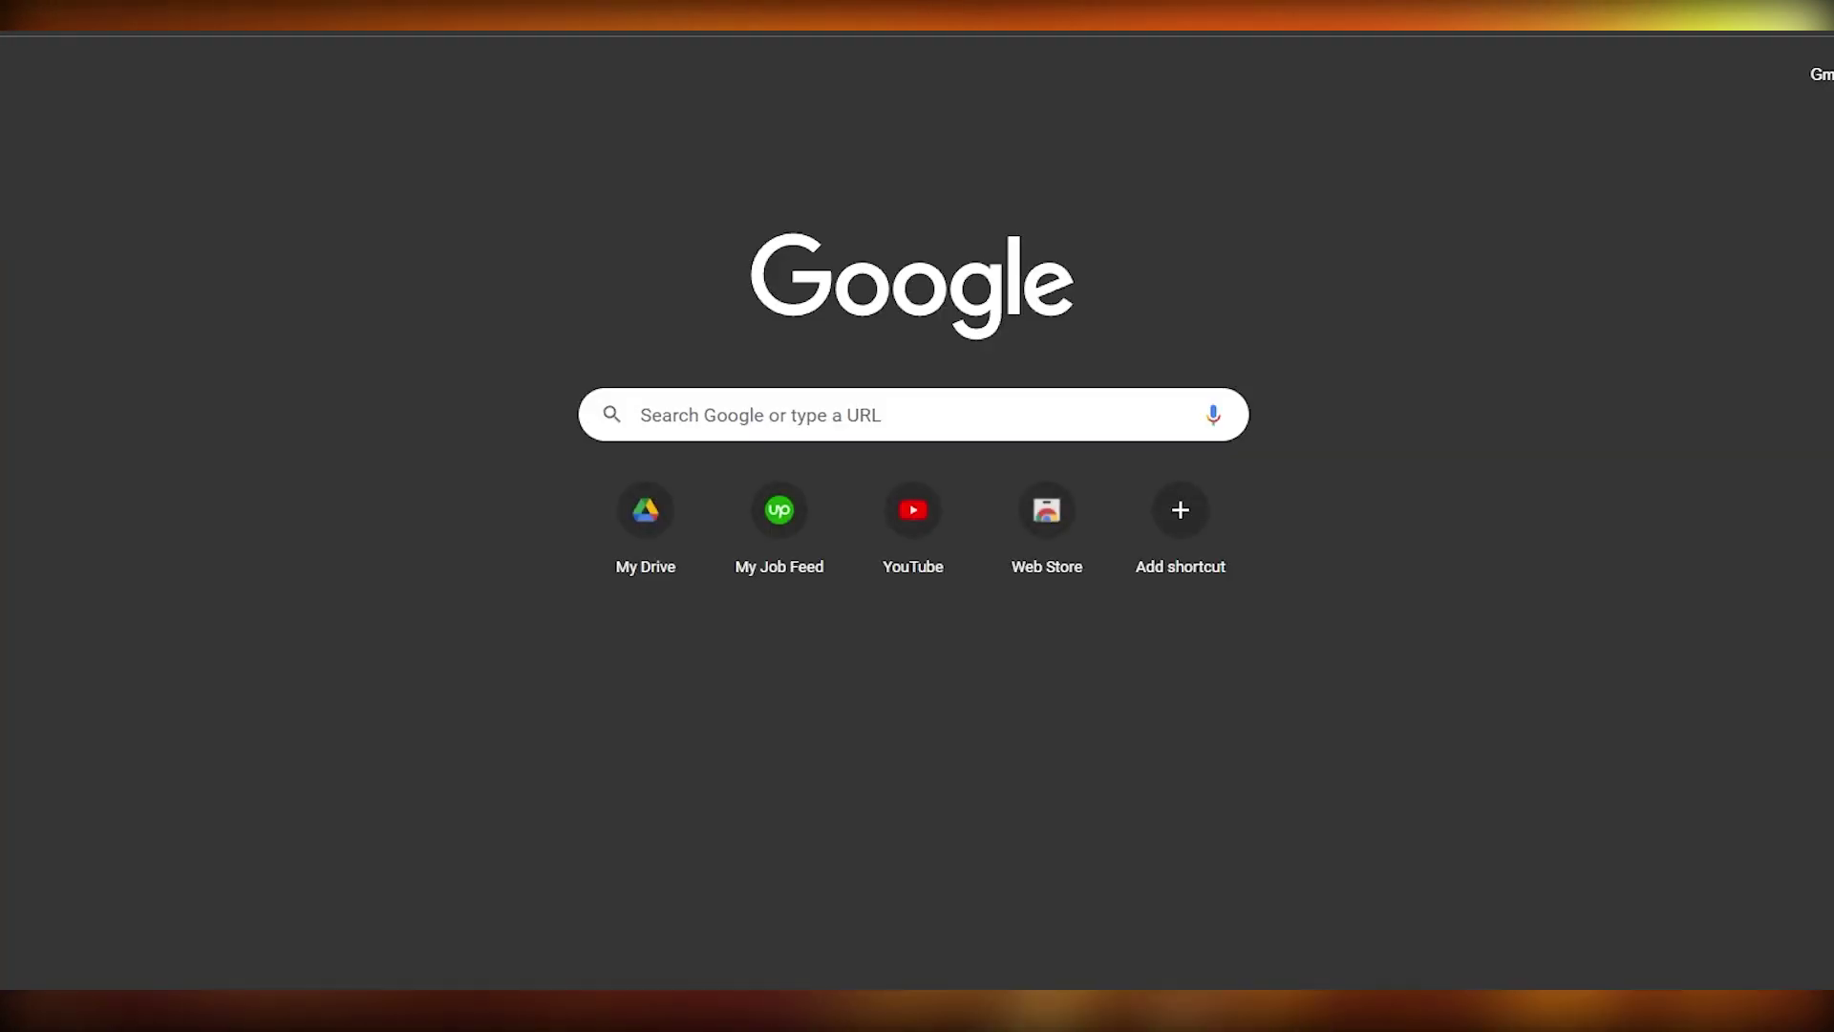
pyautogui.write('copy')
pyautogui.write('writer upwork')
pyautogui.press('Return')
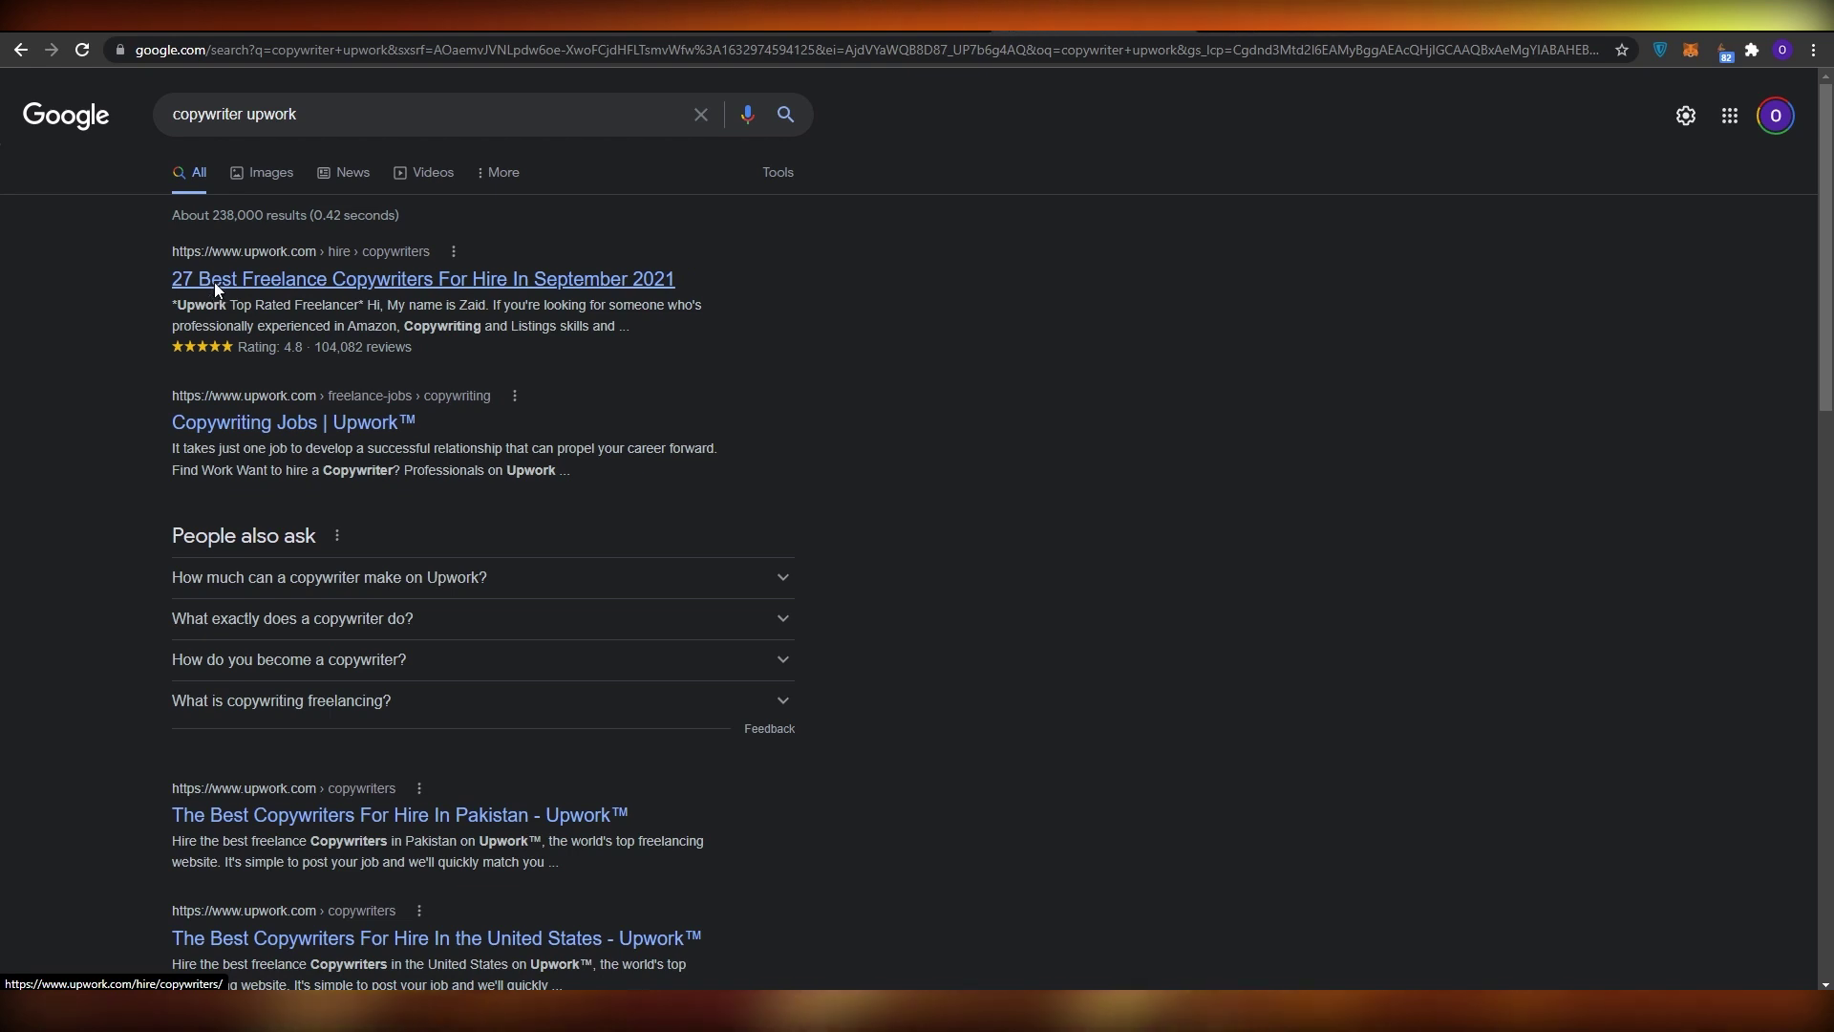
pyautogui.scroll(-2, 614, 615)
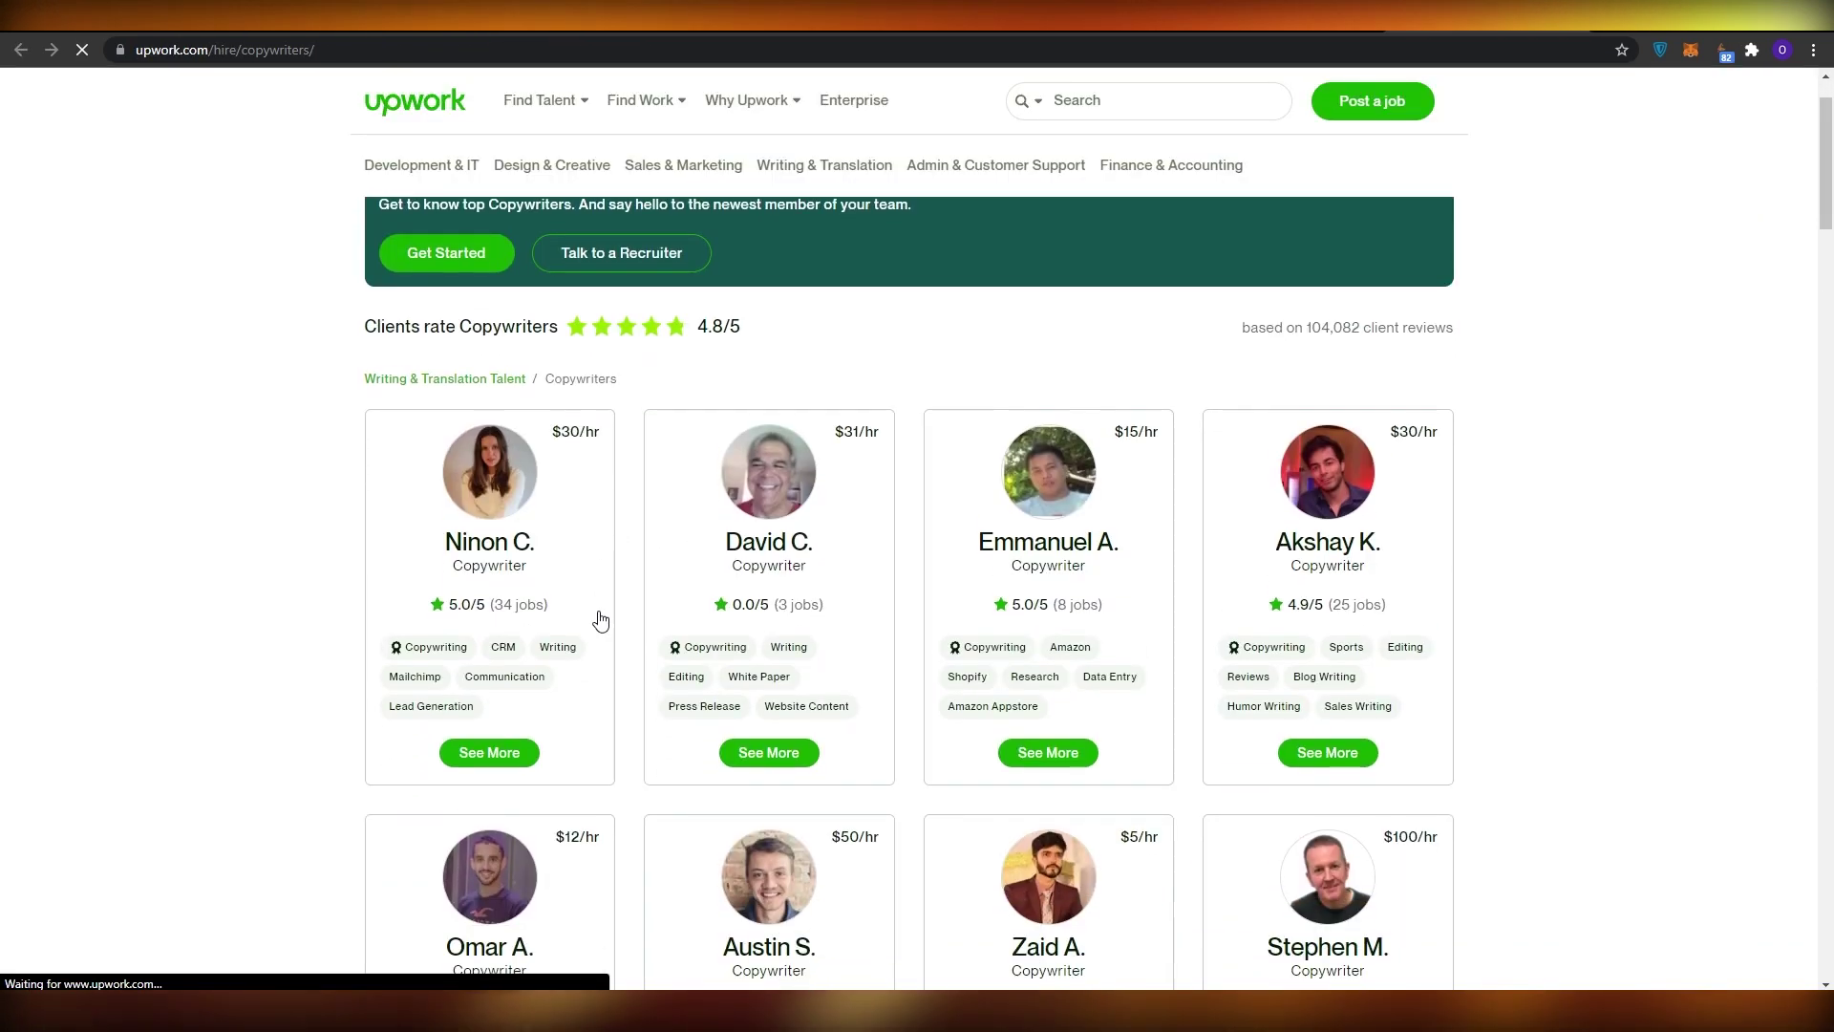
# Browse the listed freelance copywriters and open the profile of the one charging $31/hr
pyautogui.scroll(-2, 1017, 492)
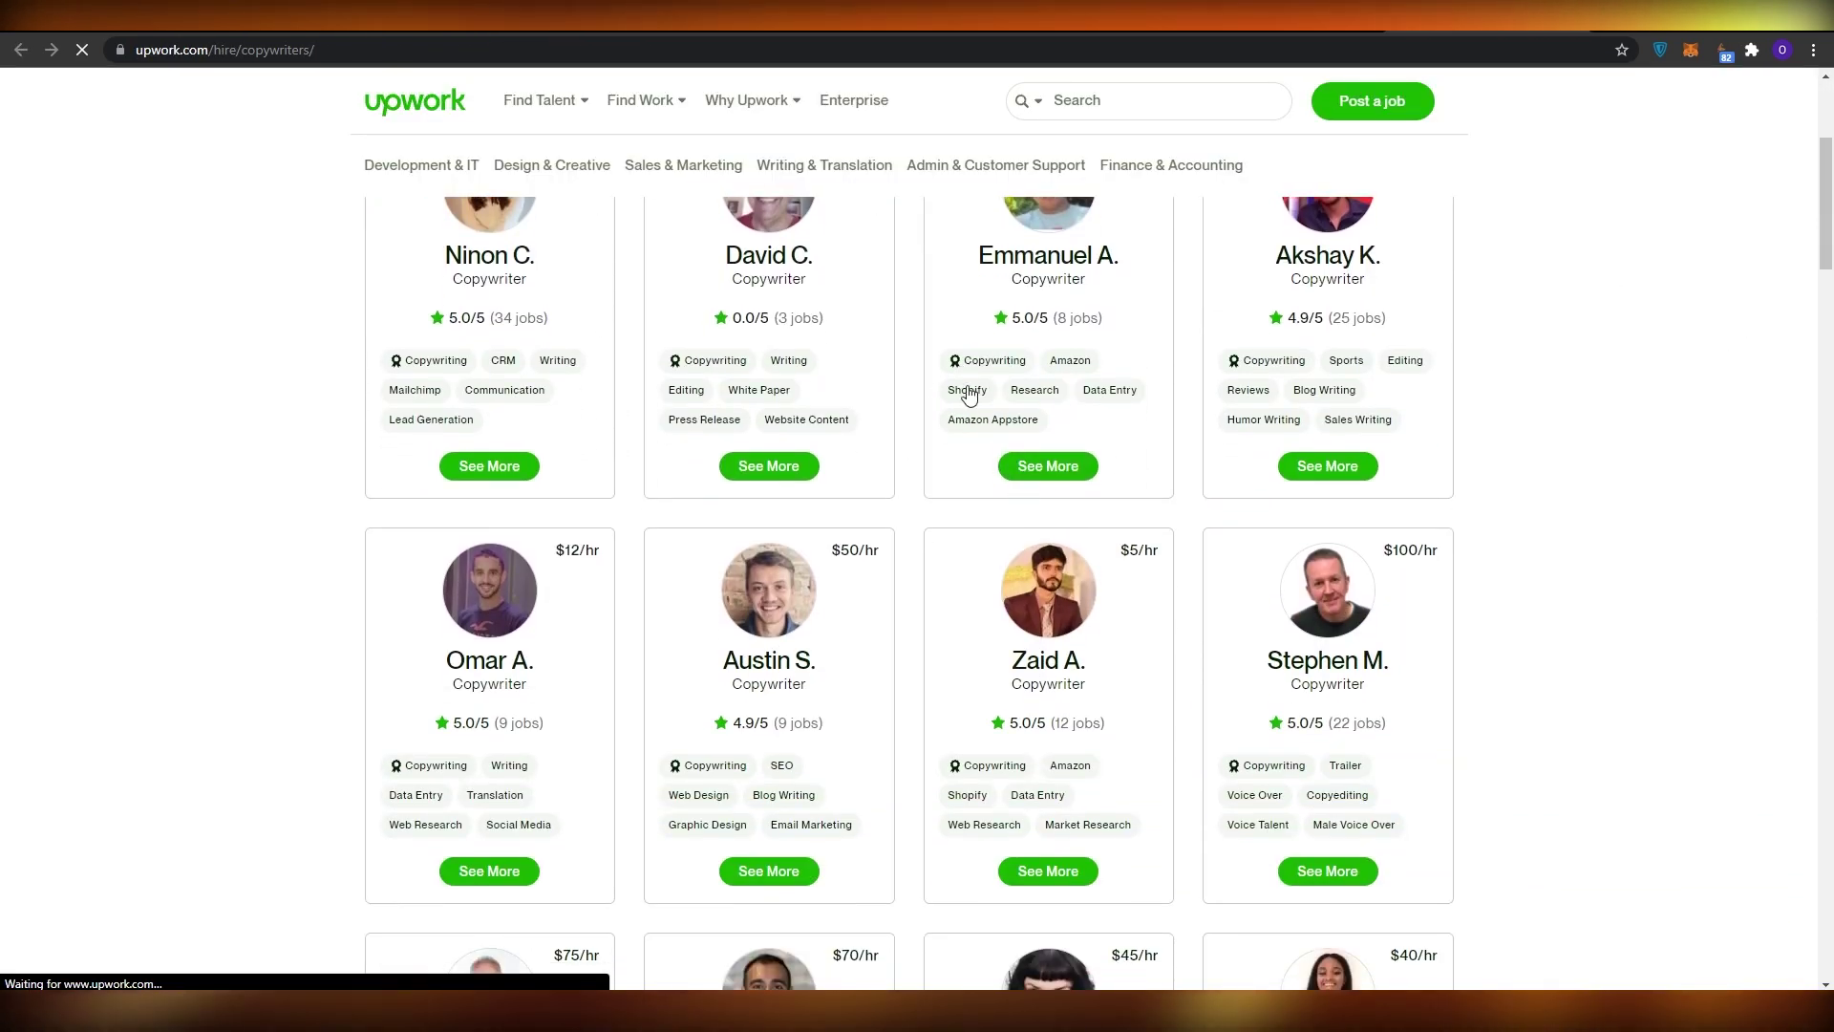
pyautogui.scroll(-3, 802, 586)
pyautogui.scroll(-6, 864, 545)
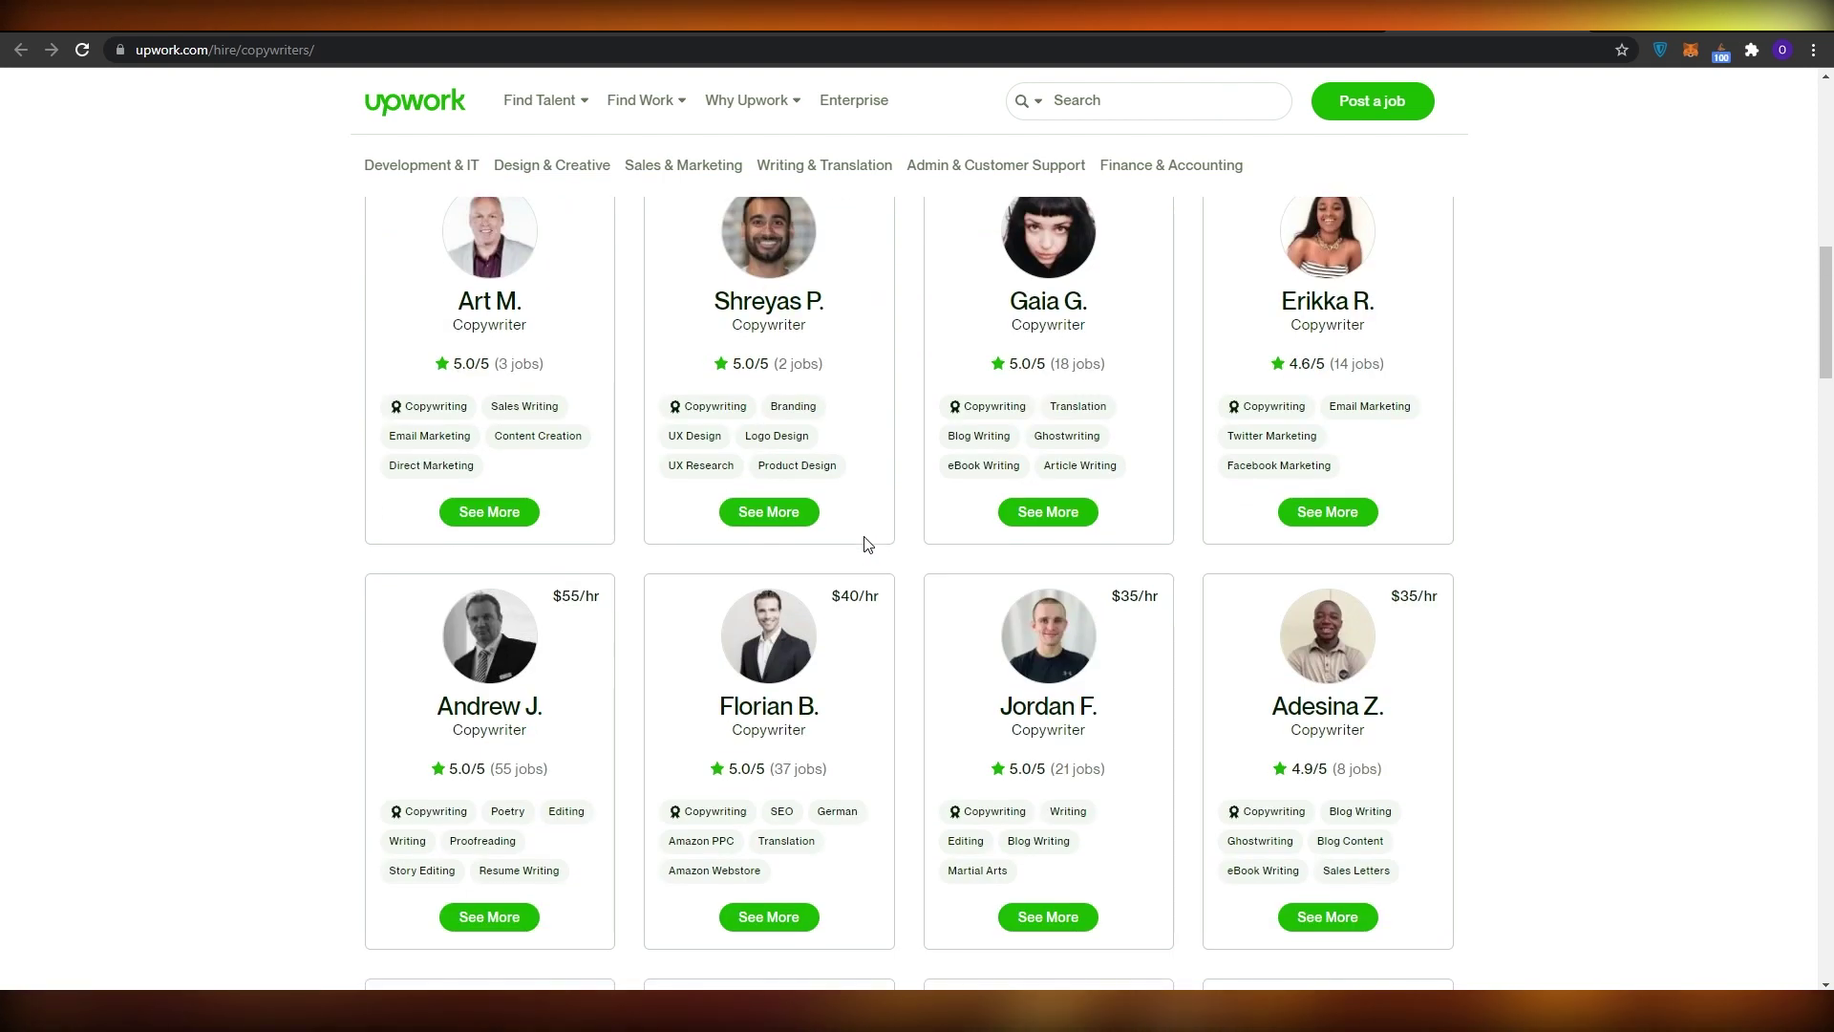
pyautogui.scroll(5, 867, 545)
pyautogui.scroll(6, 867, 546)
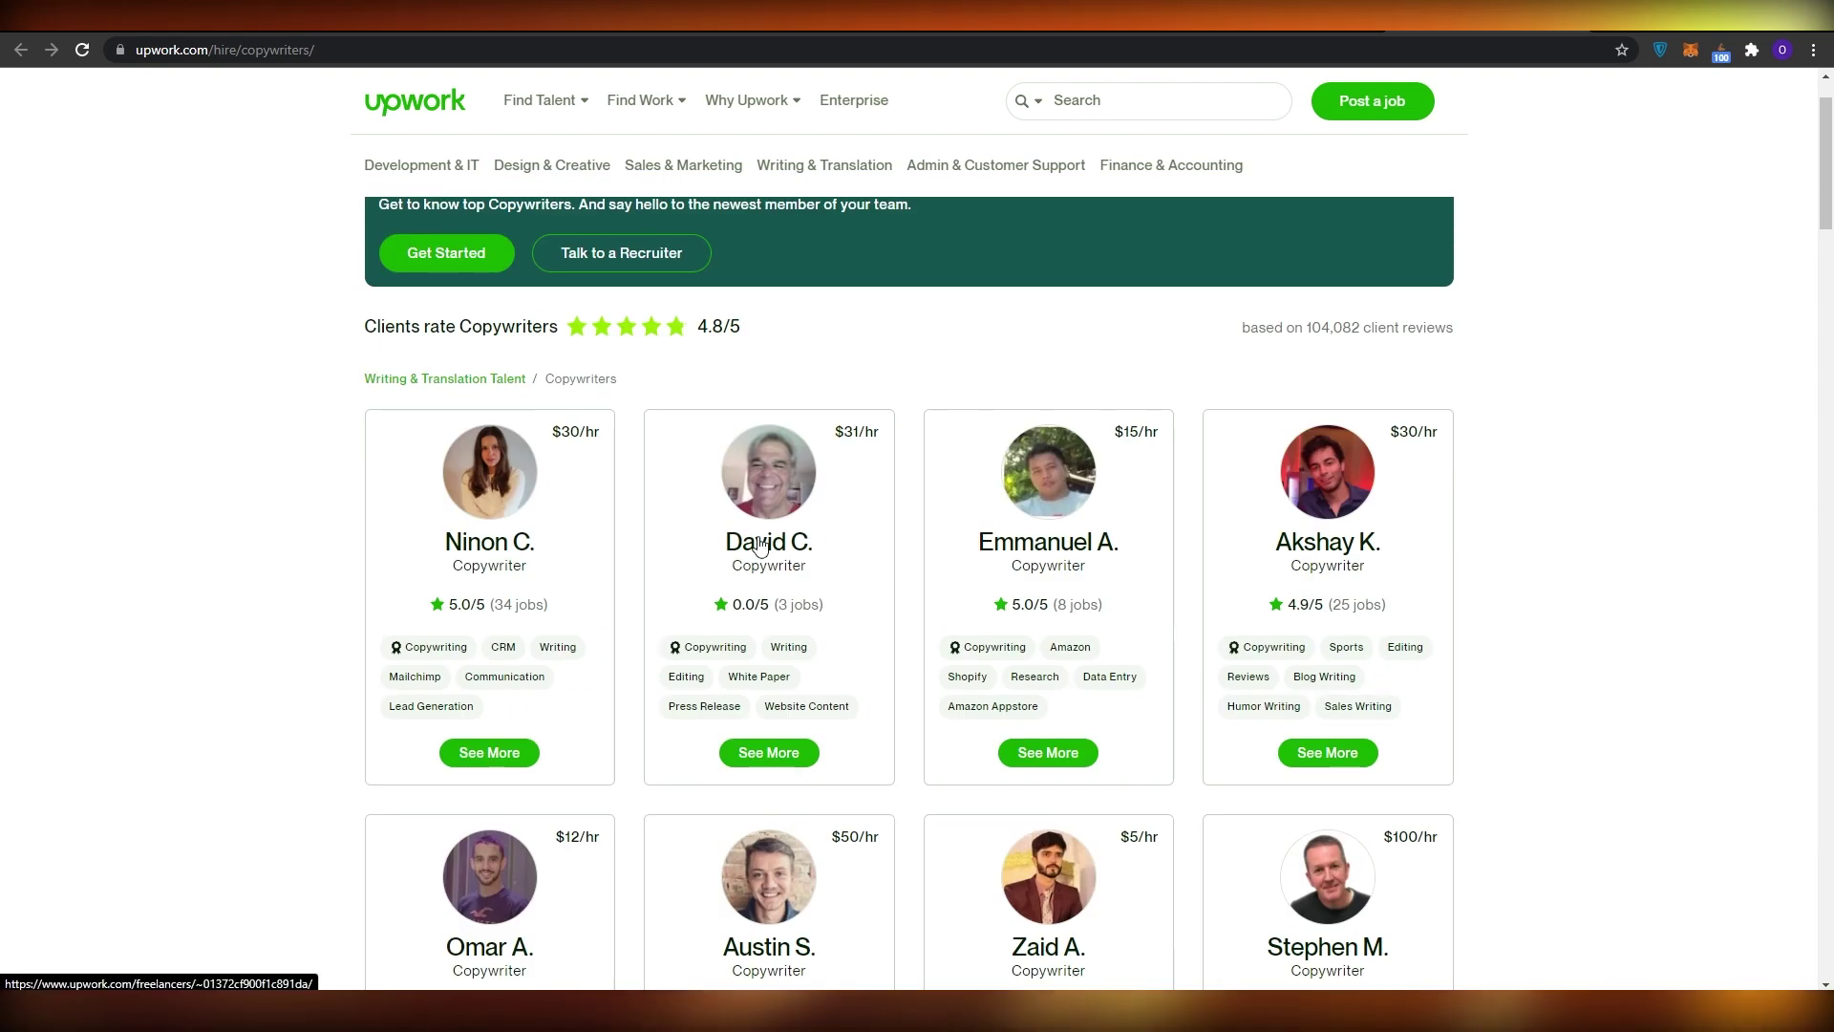
pyautogui.click(759, 542)
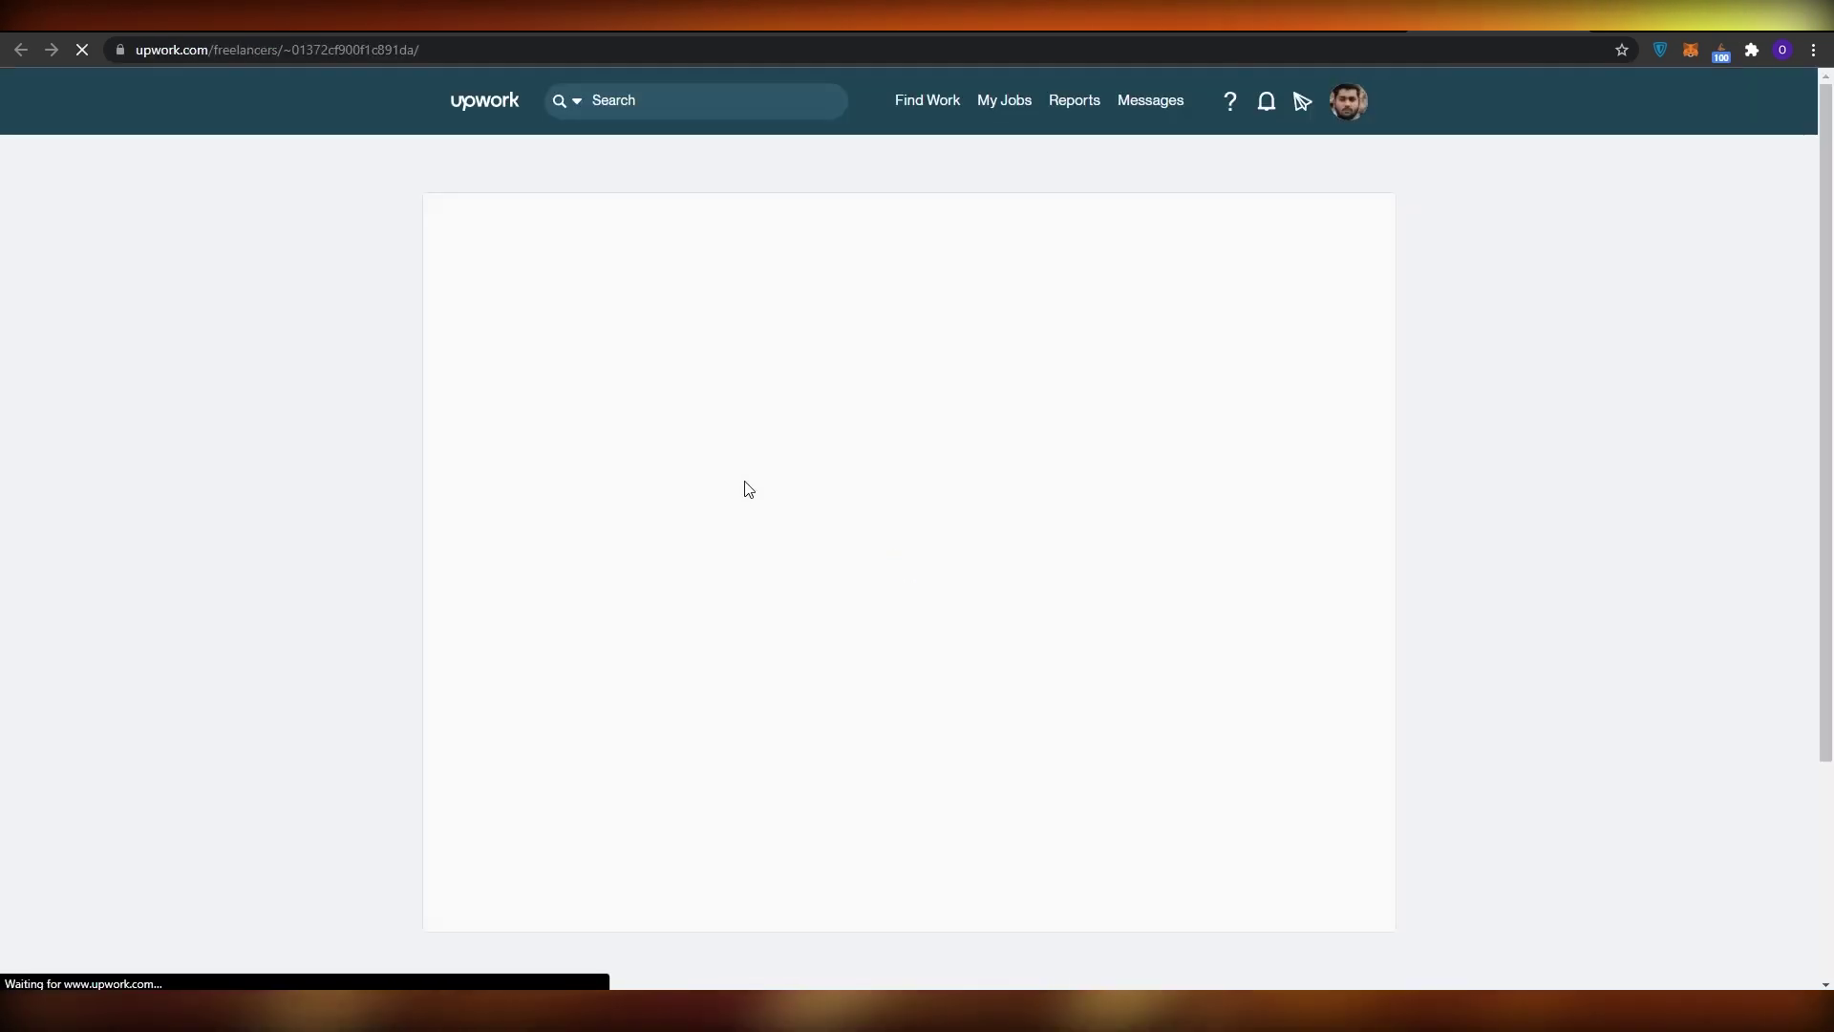
# Review the $30.99/hr freelancer's profile, including the in-progress work history and portfolio section
pyautogui.scroll(-5, 760, 493)
pyautogui.scroll(3, 771, 495)
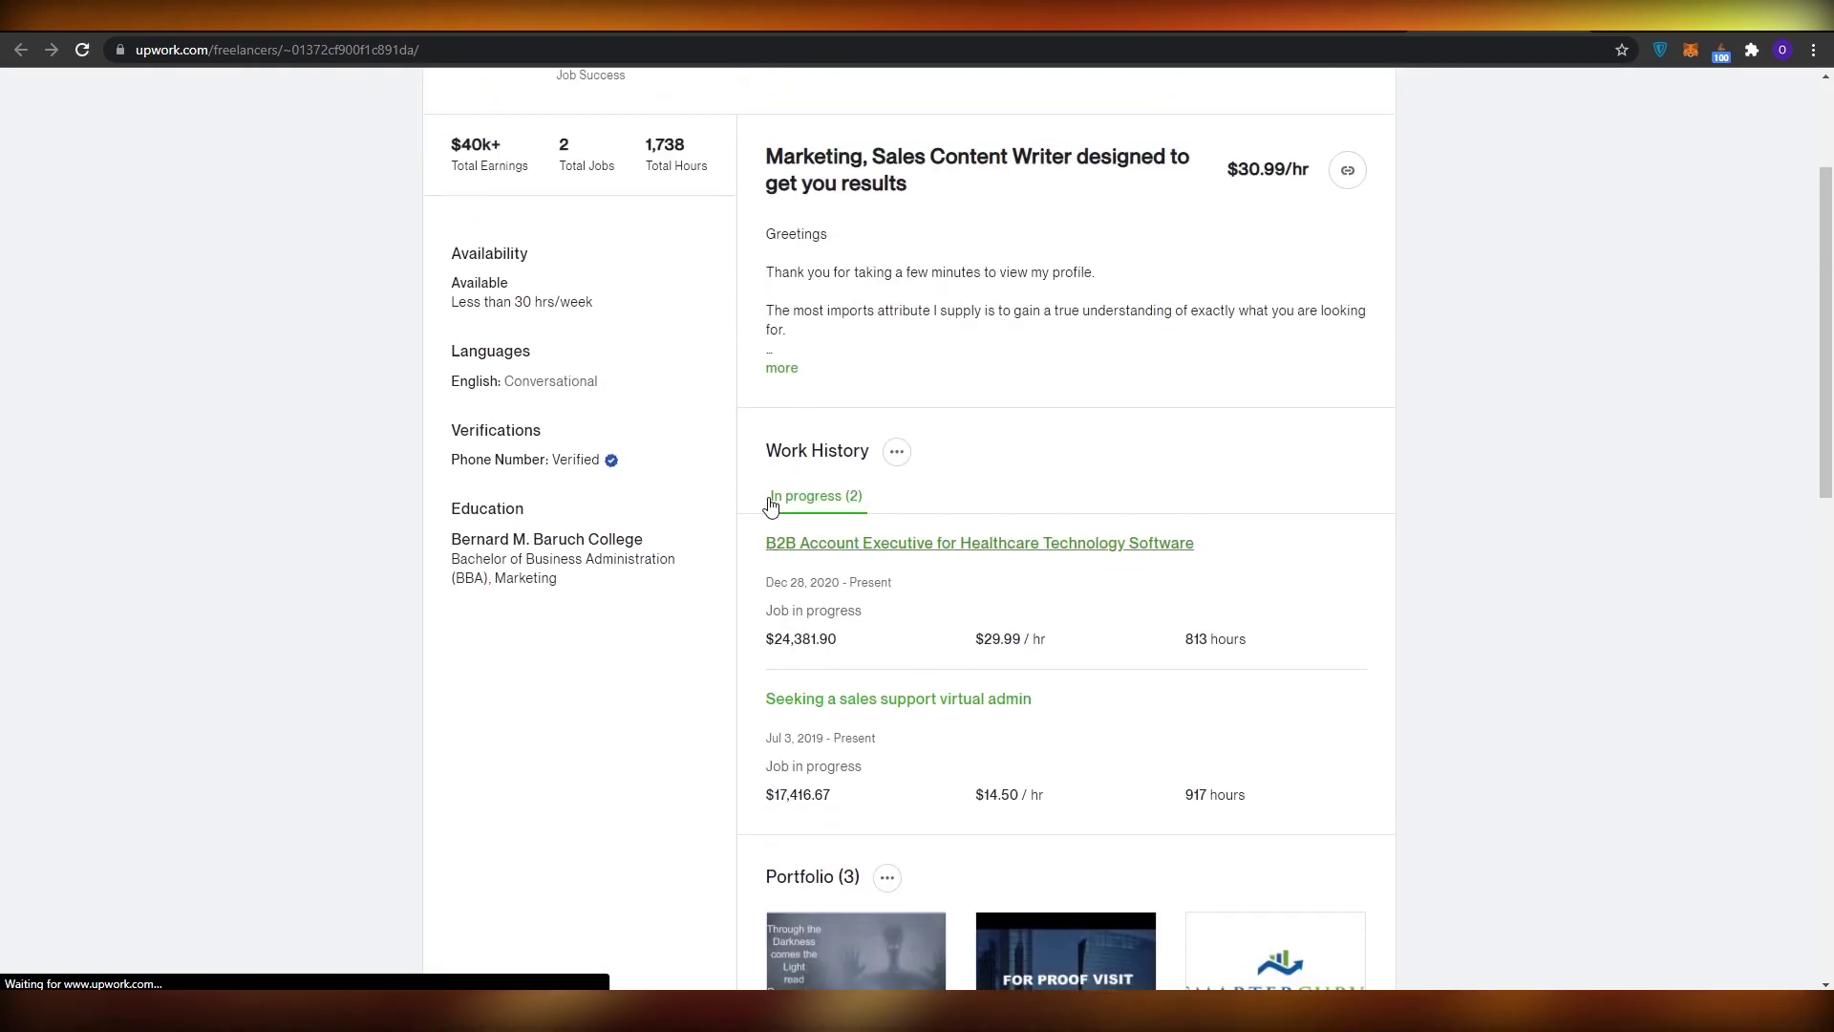
pyautogui.click(772, 497)
pyautogui.scroll(-3, 739, 669)
pyautogui.scroll(-9, 739, 669)
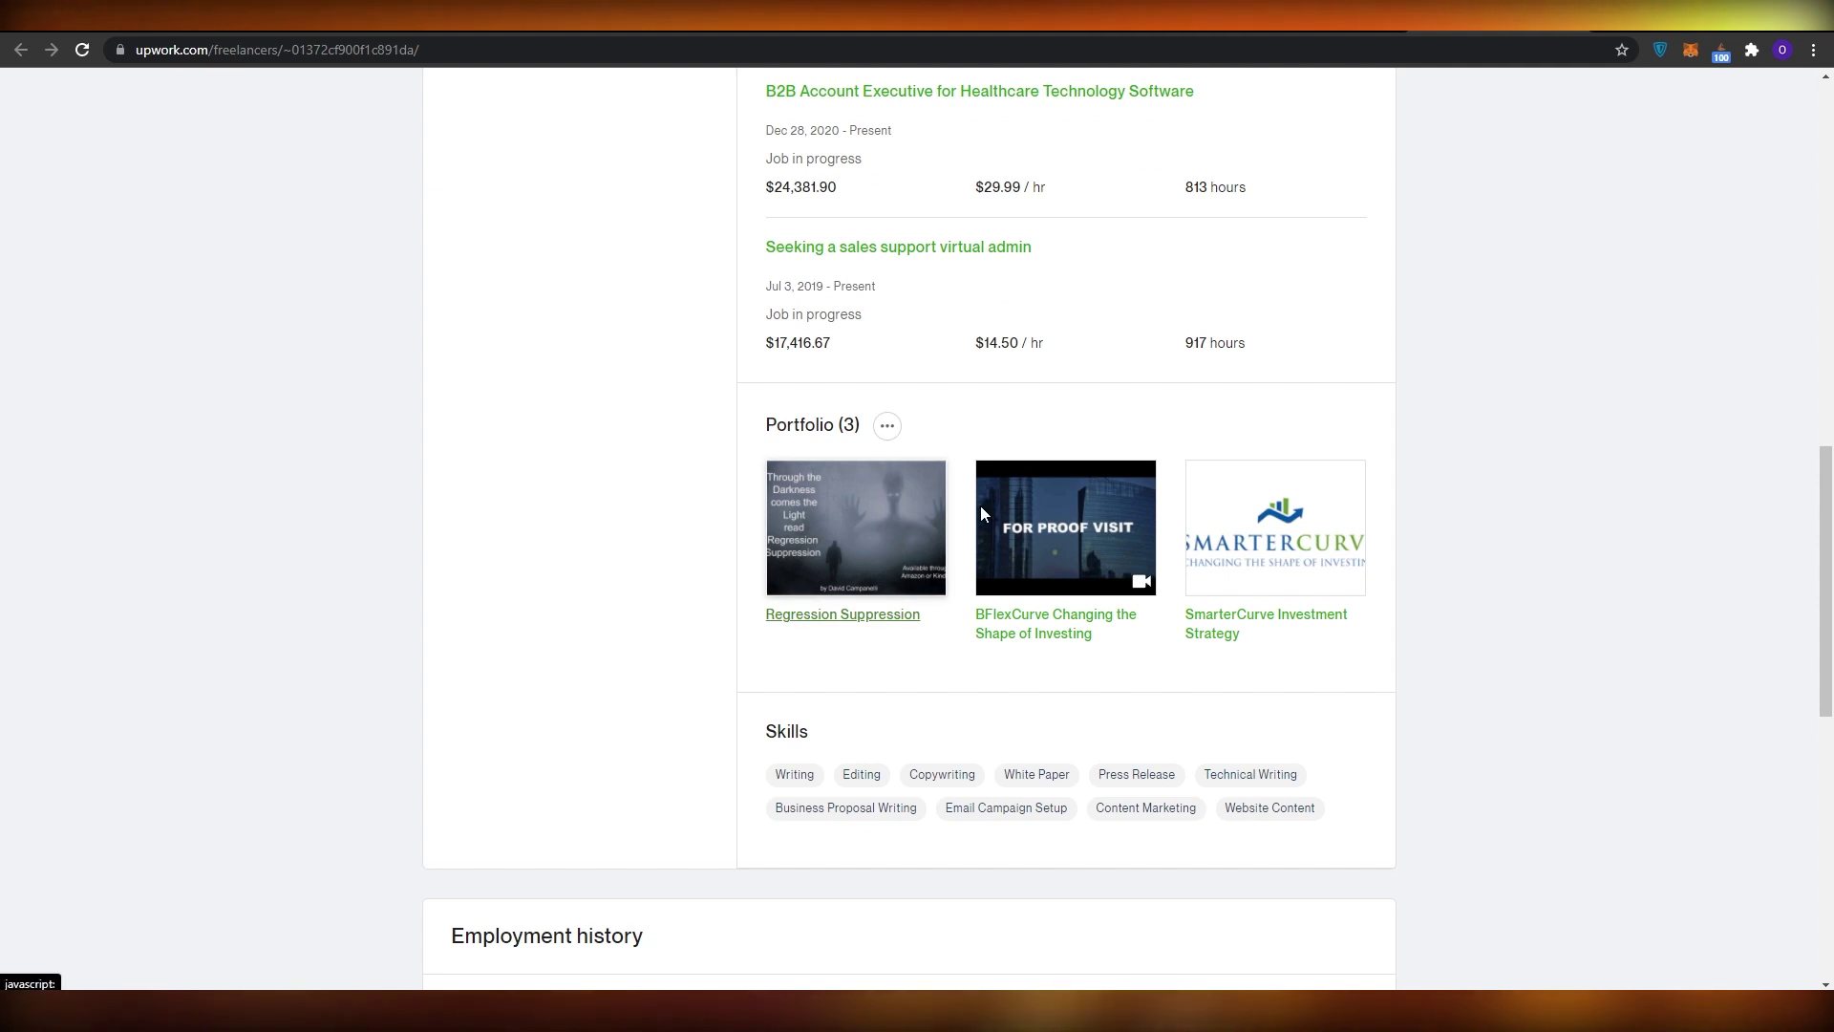
# Open the Regression Suppression portfolio project and examine its cover image, attached documents, skills and project description
pyautogui.click(853, 533)
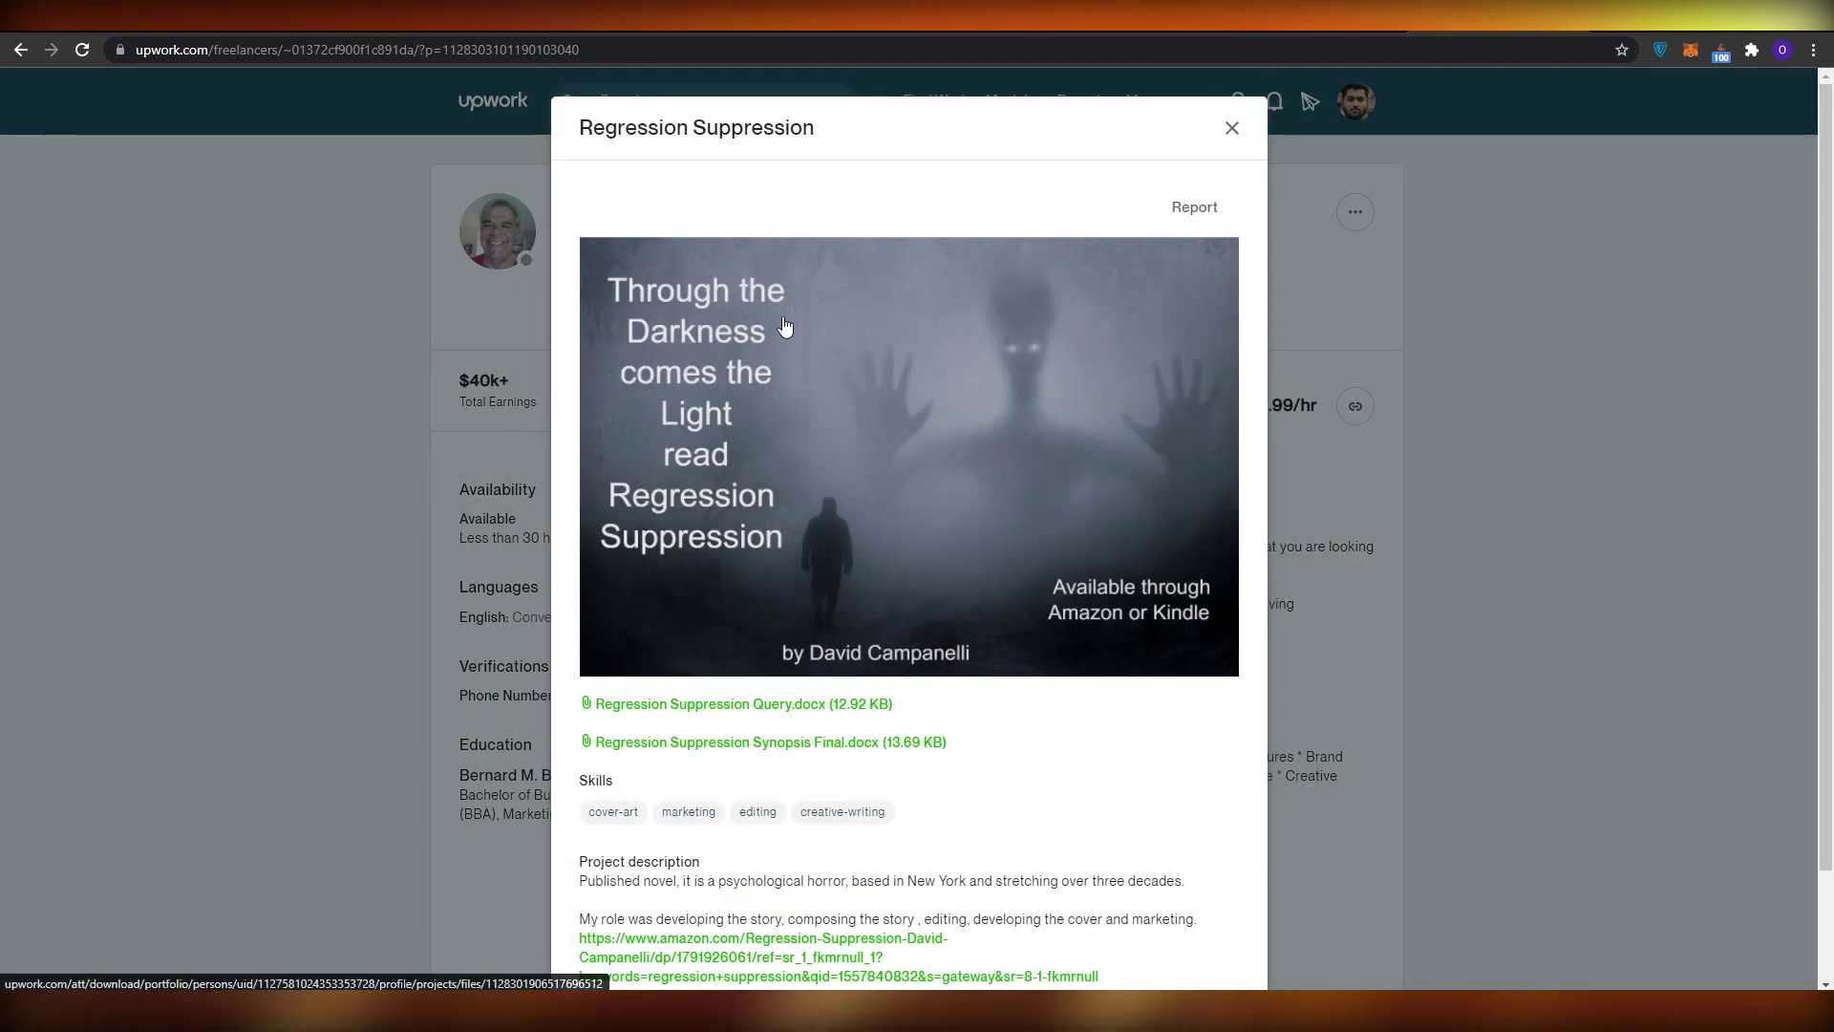
pyautogui.scroll(-2, 707, 316)
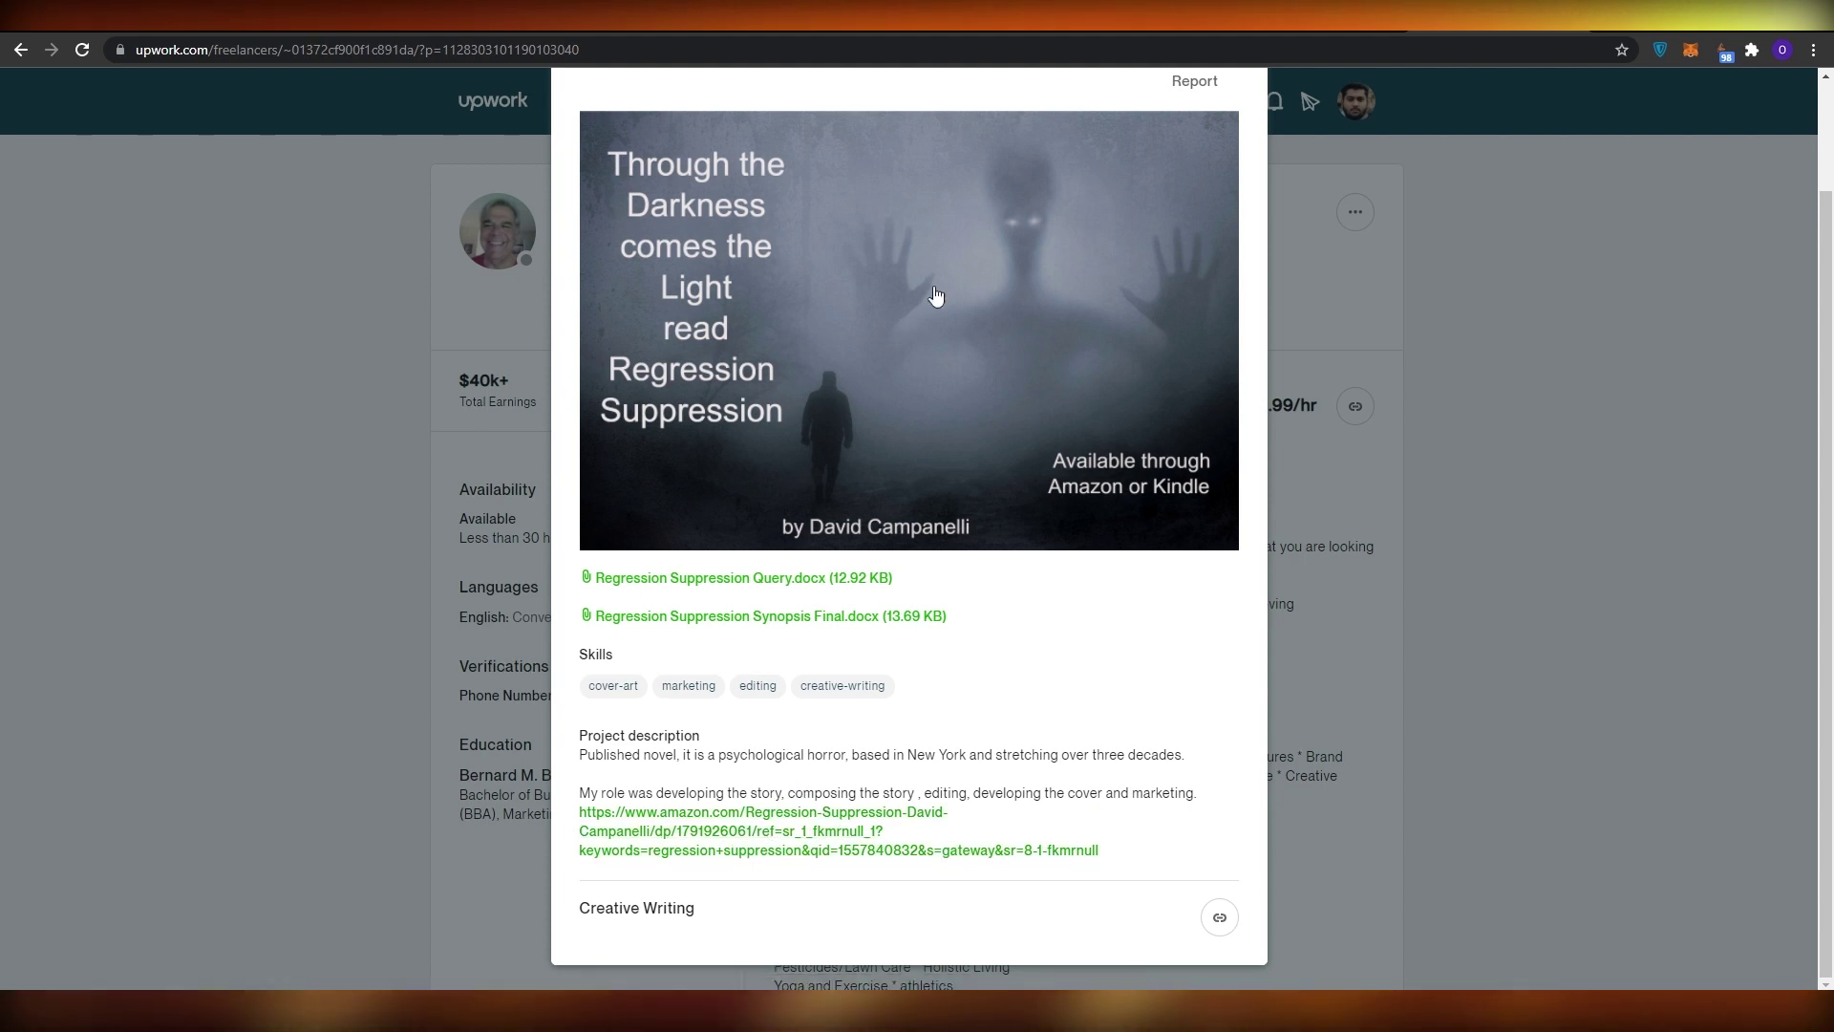
pyautogui.scroll(2, 840, 296)
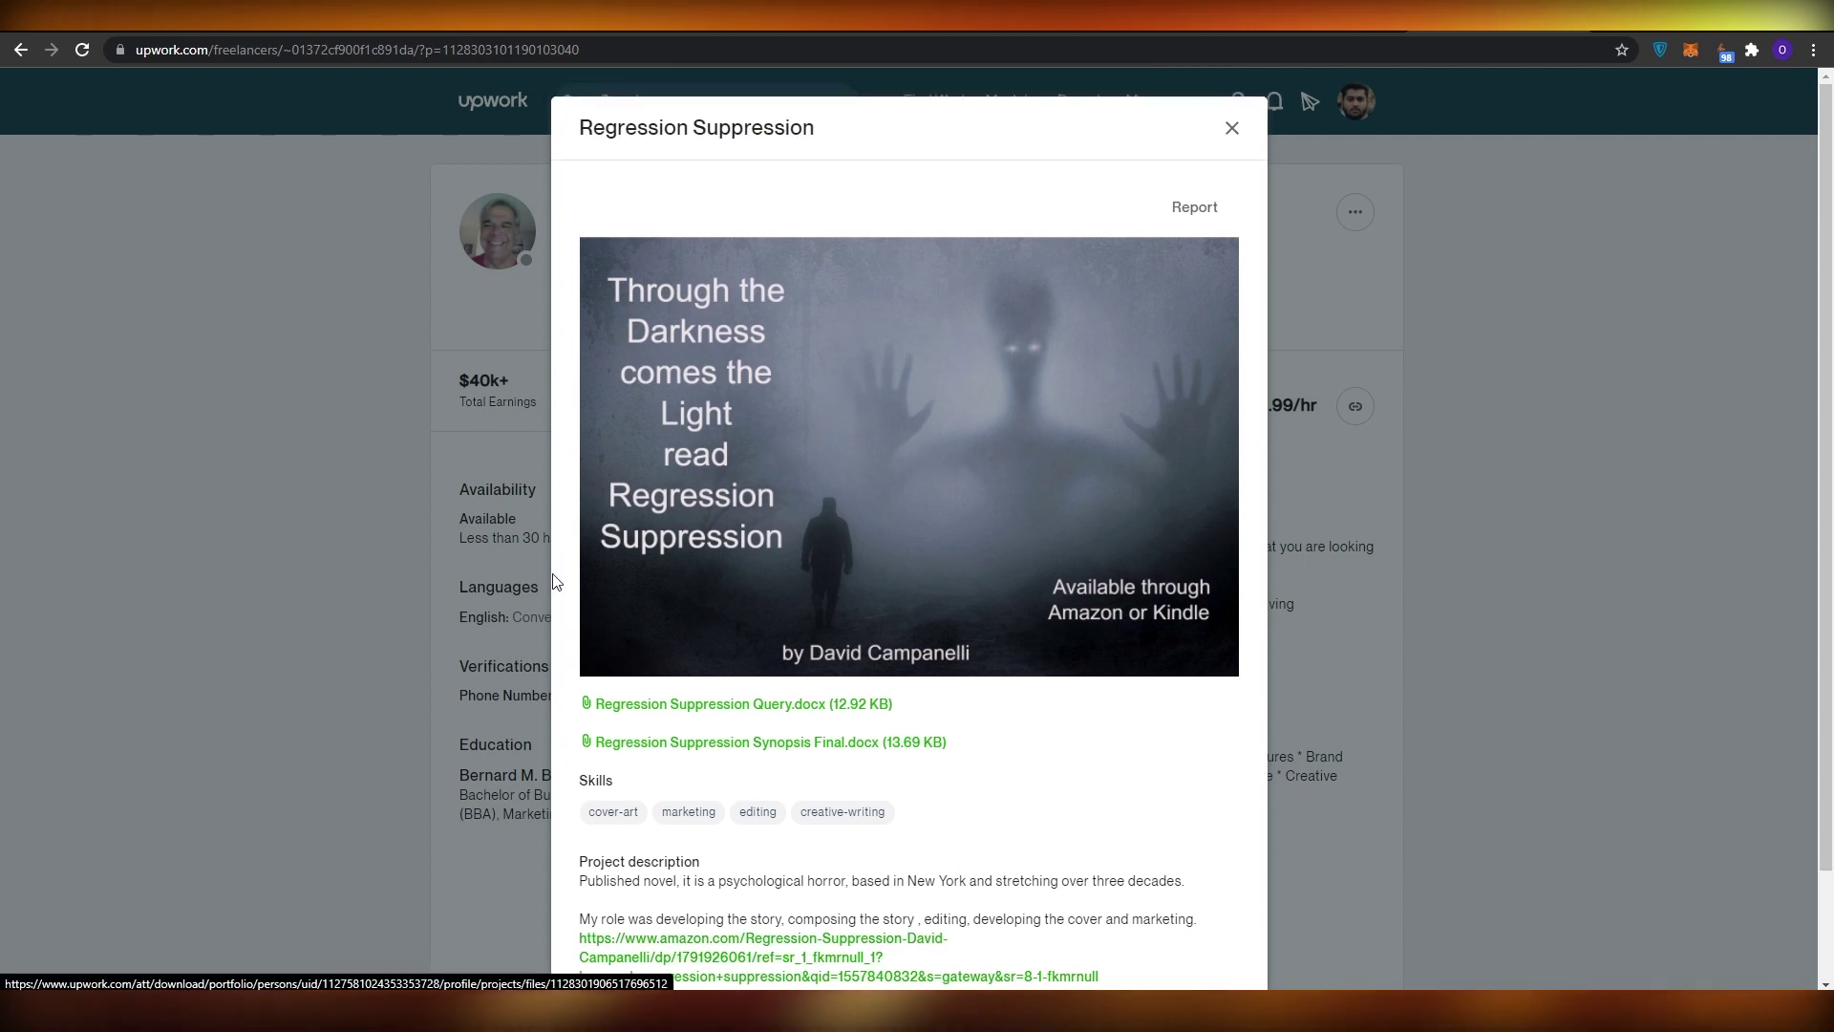
pyautogui.scroll(-1, 830, 529)
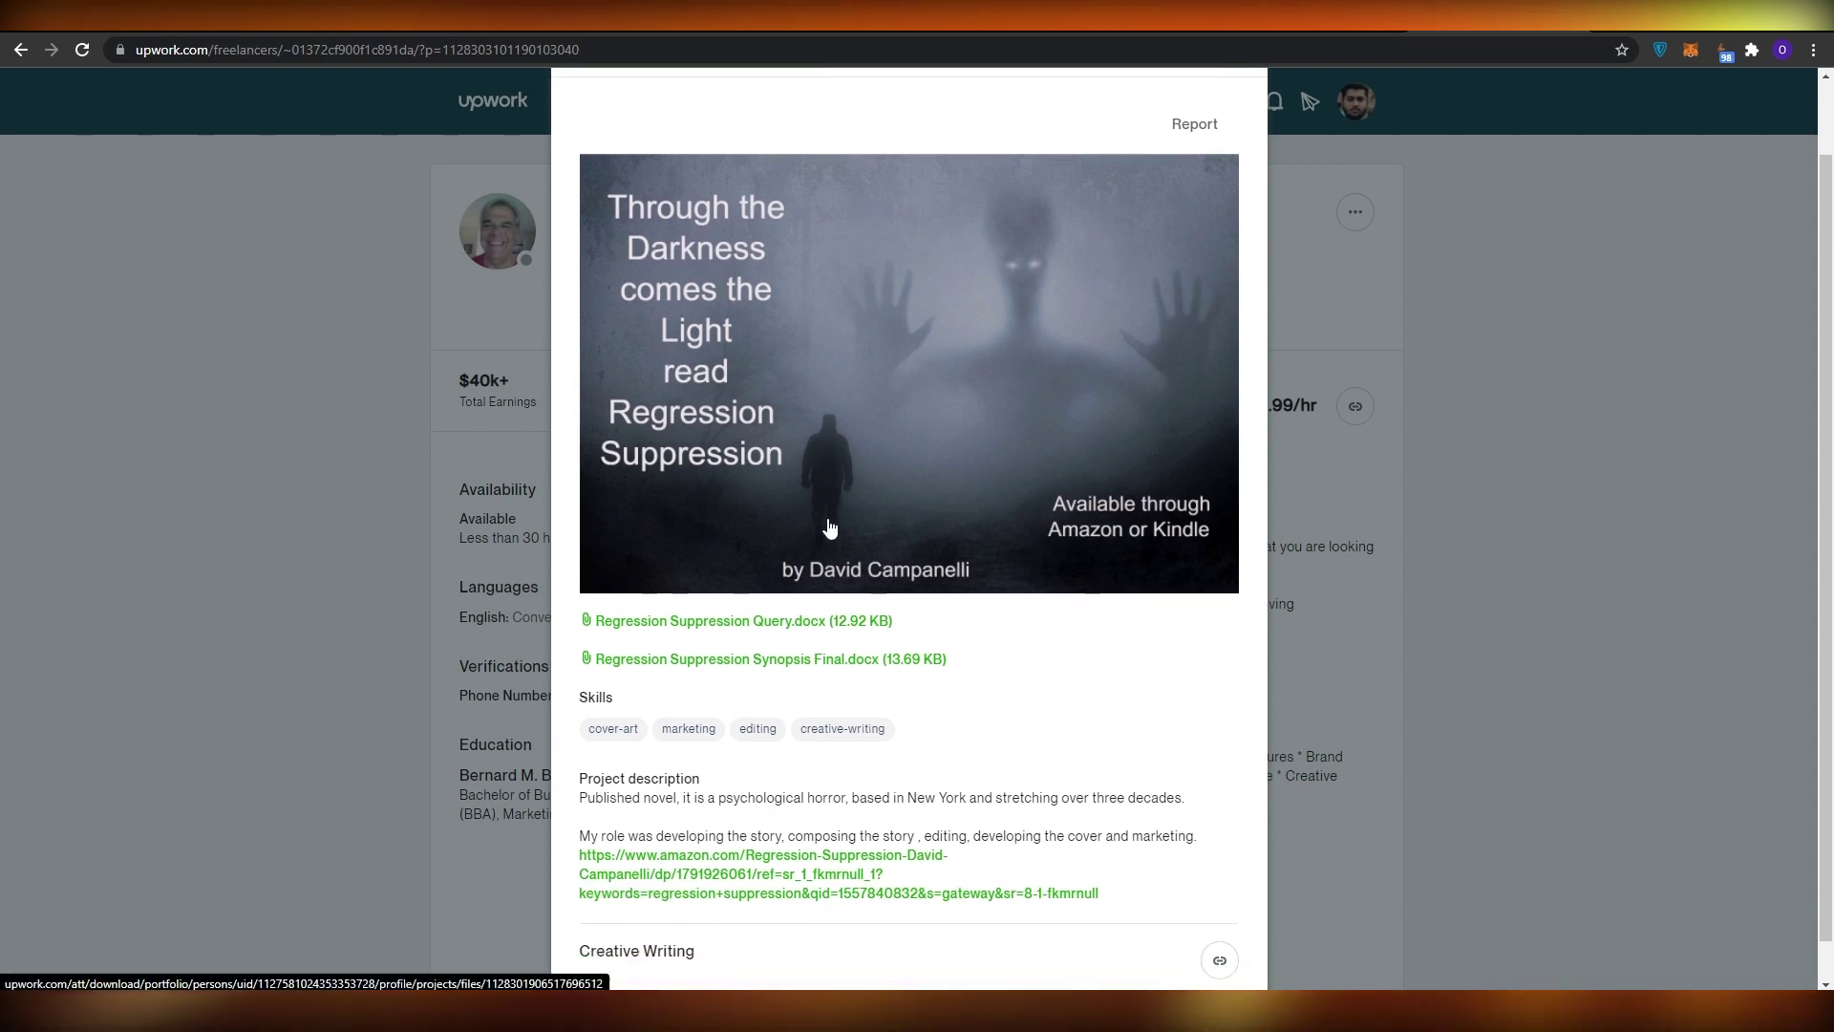
pyautogui.scroll(1, 709, 386)
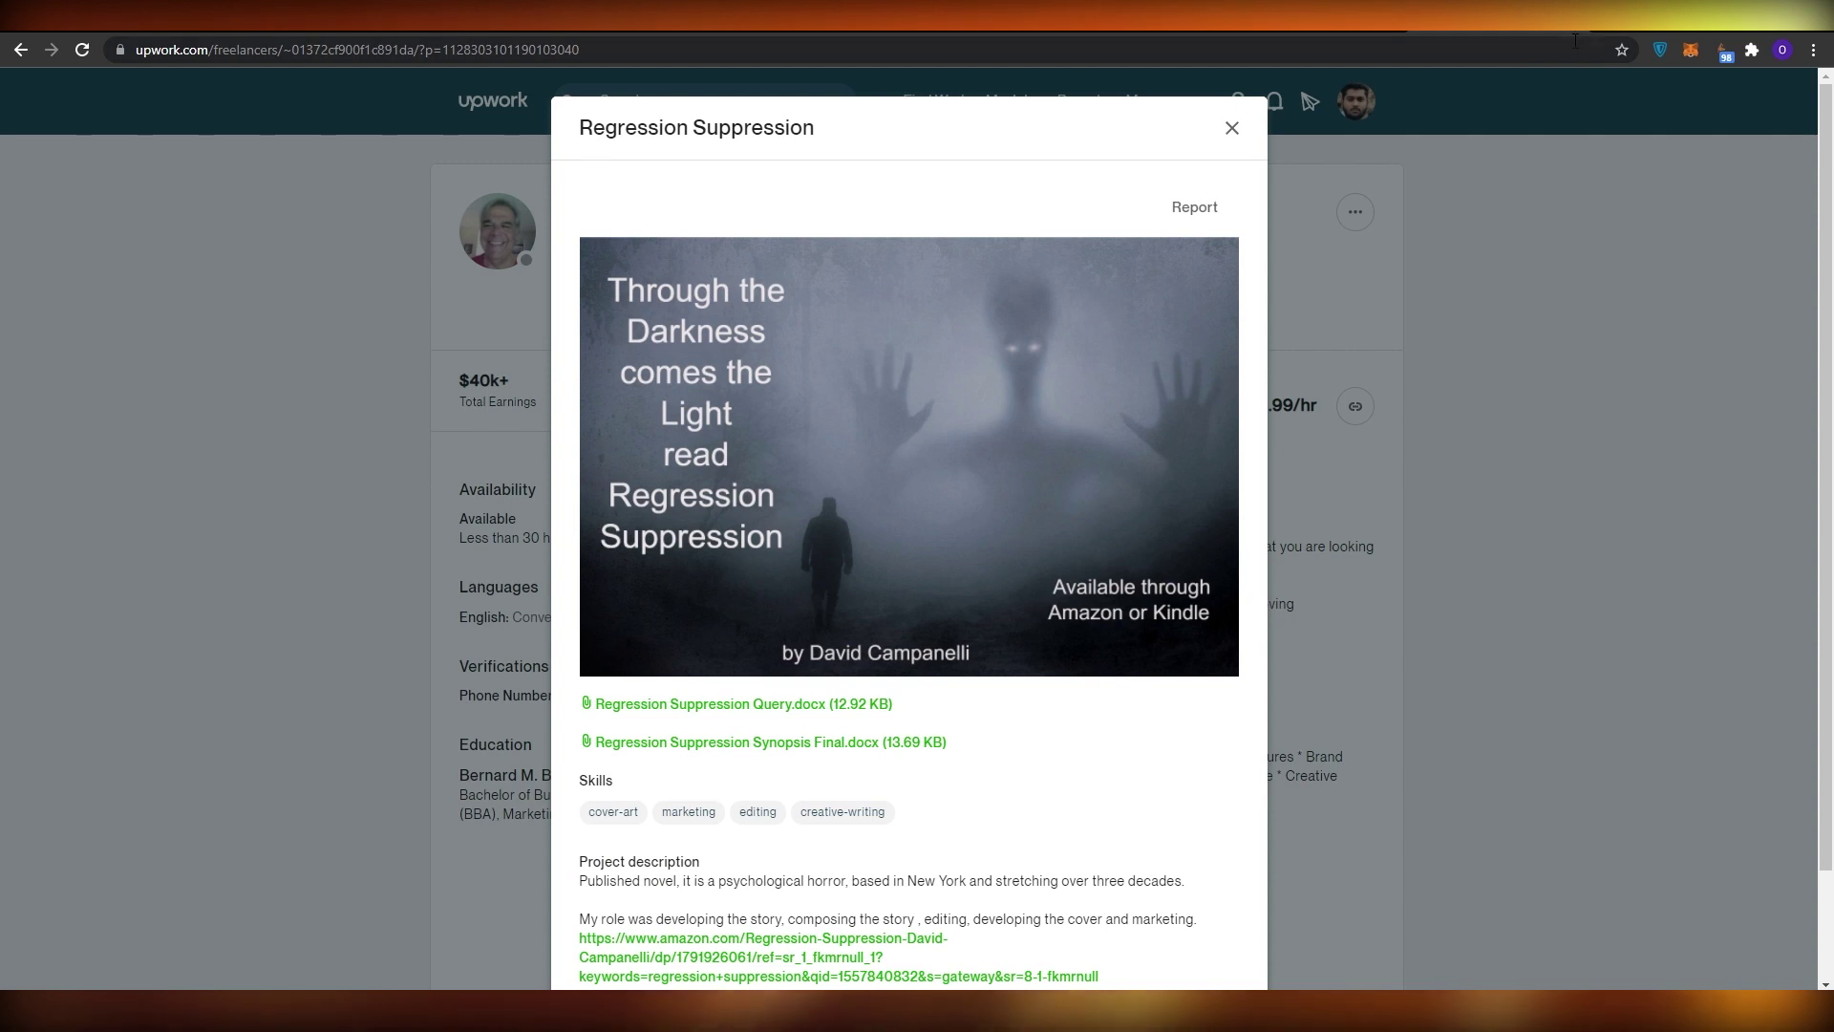
# Open the Canva website in a new tab and look through its homepage as far as the template gallery
pyautogui.hotkey('ctrl', 't')
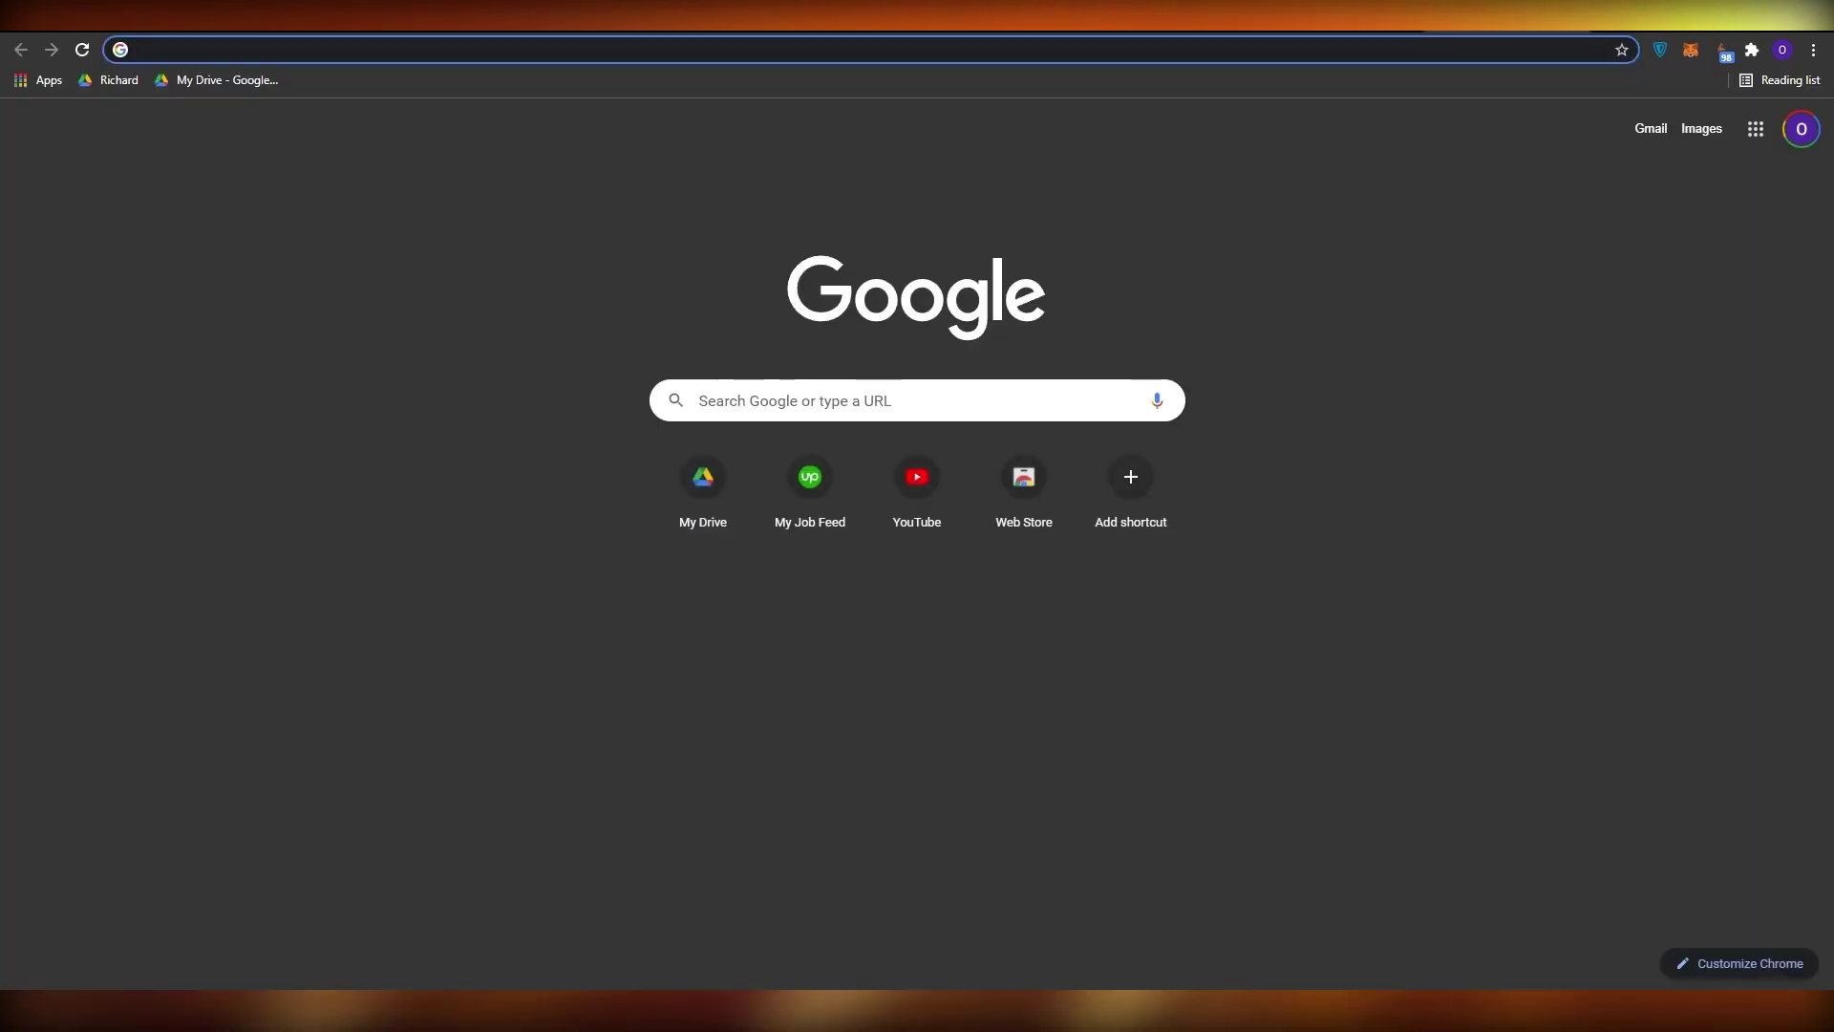
pyautogui.write('canva')
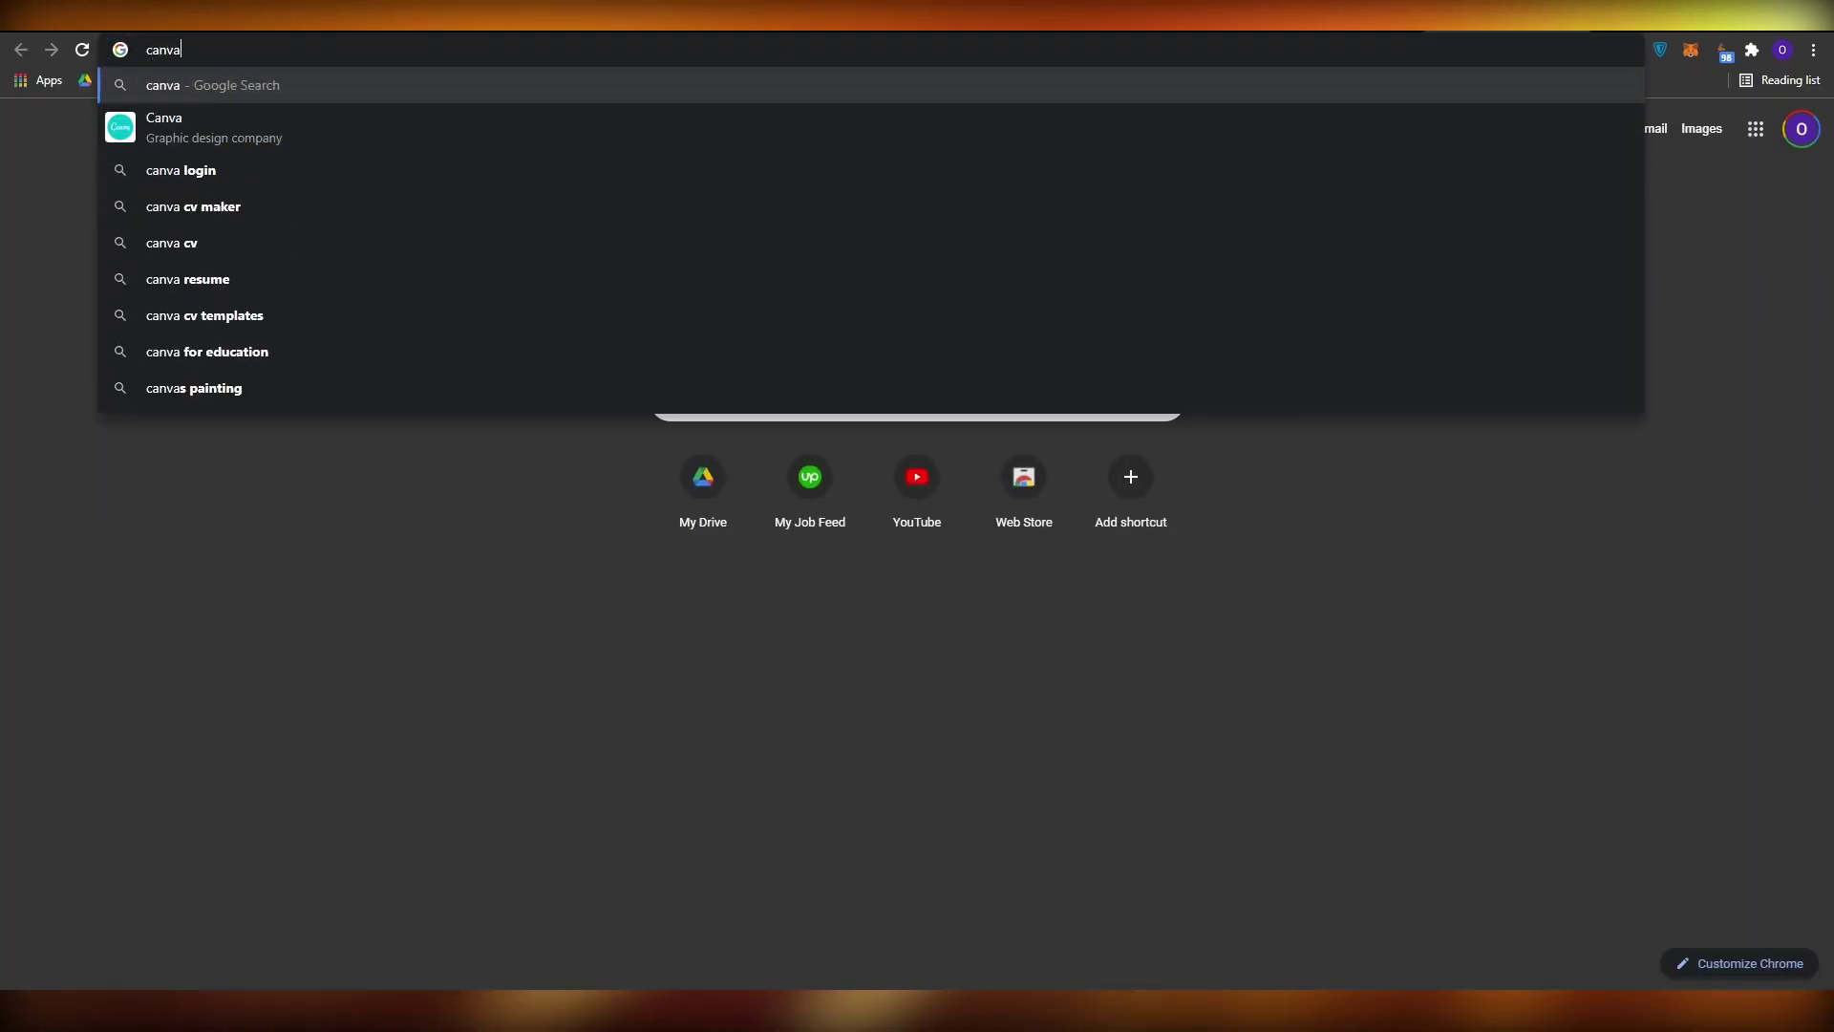
pyautogui.press('Return')
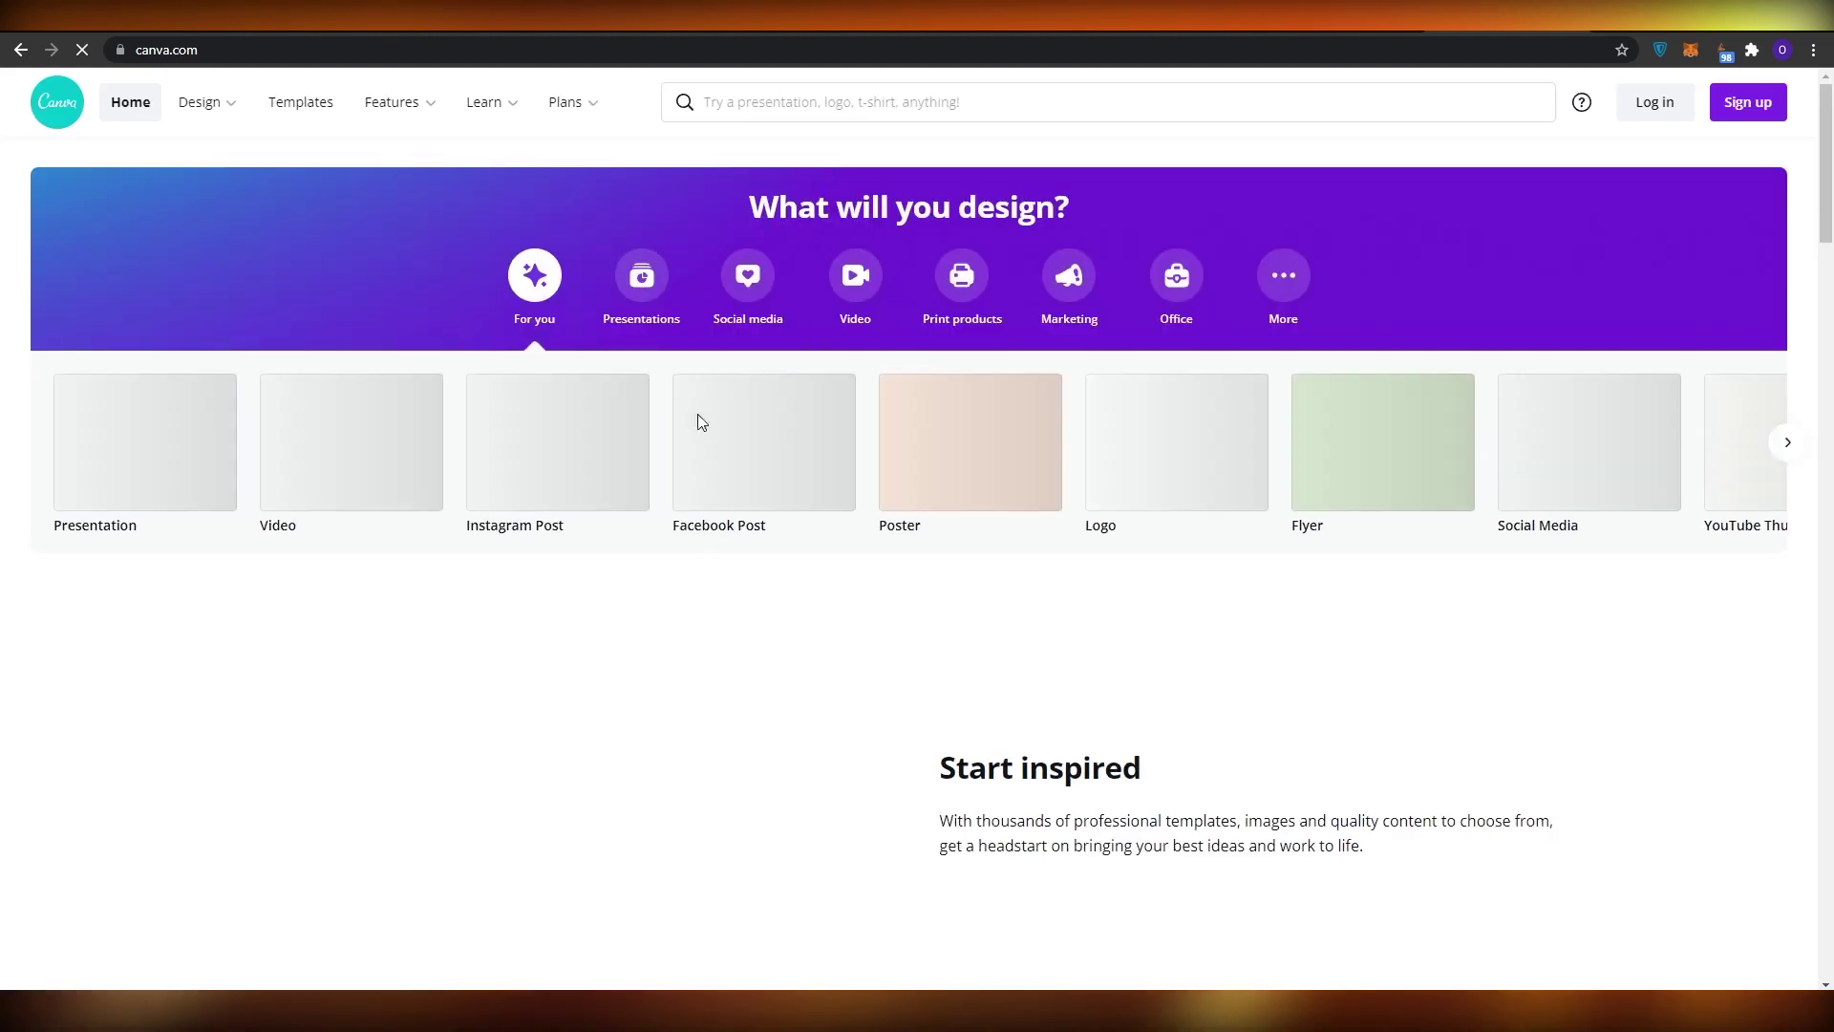
pyautogui.scroll(-7, 865, 547)
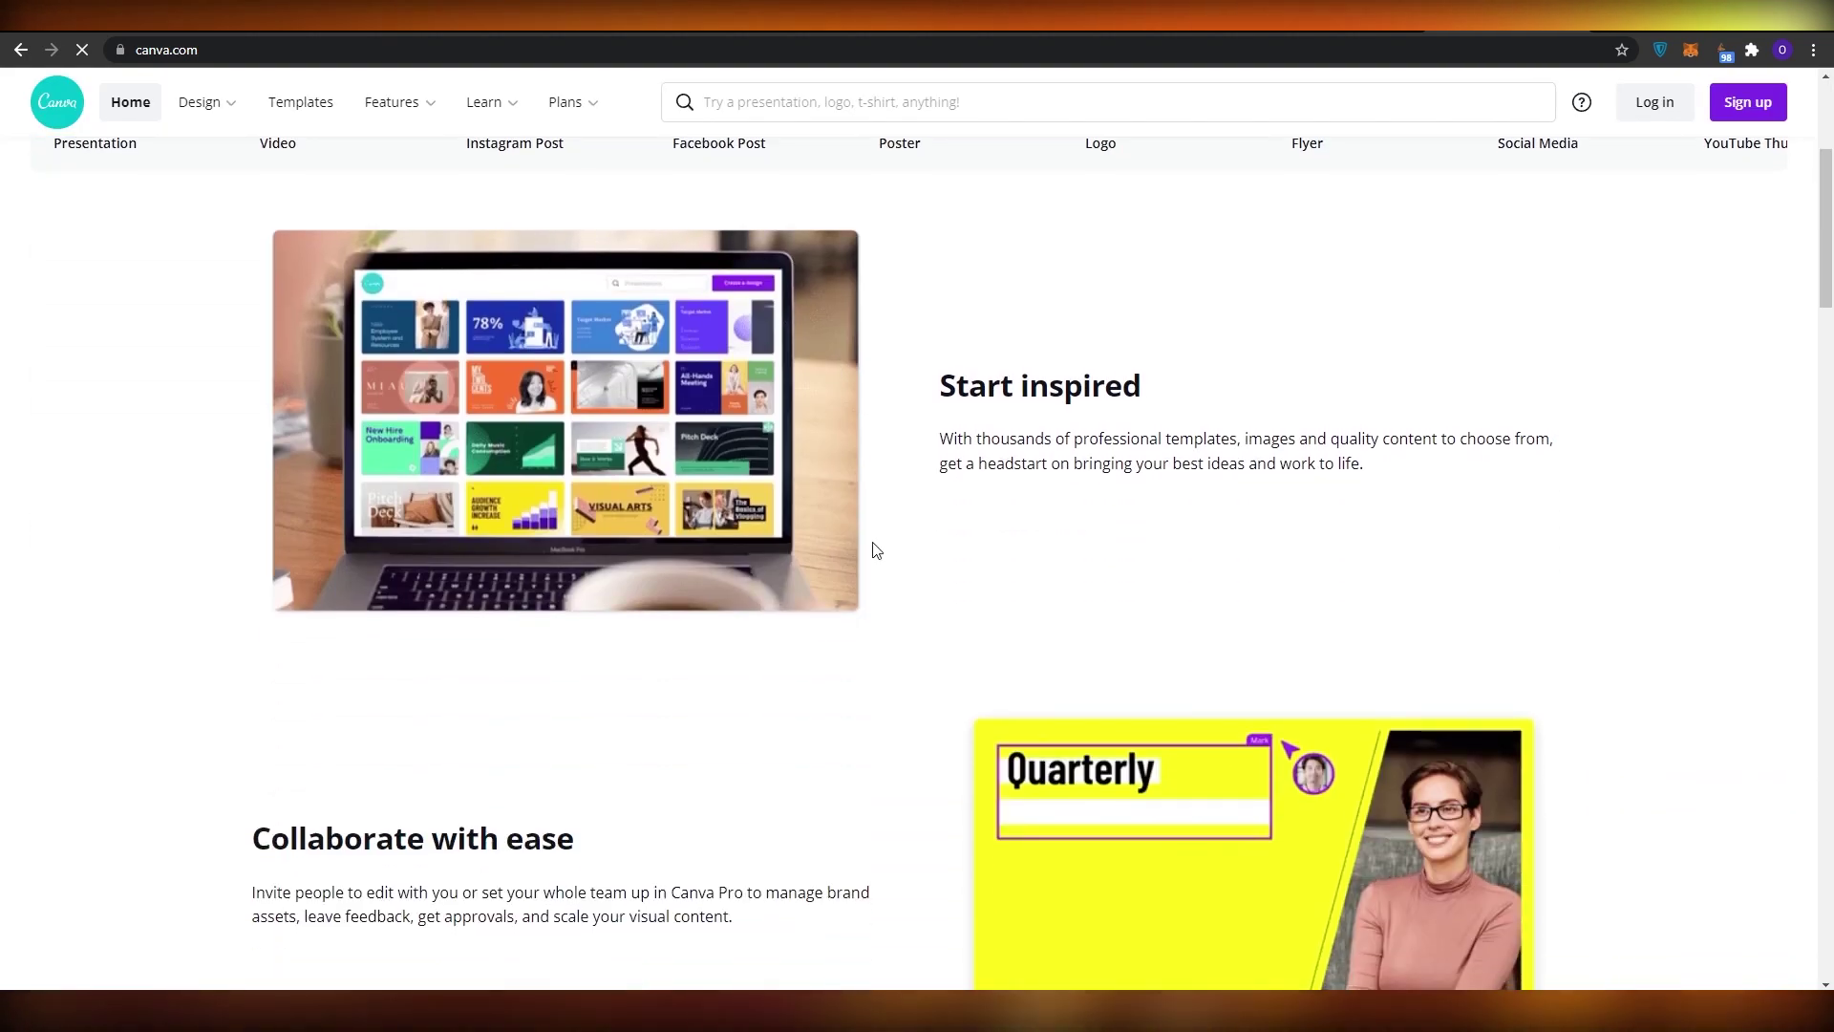
pyautogui.scroll(-7, 876, 551)
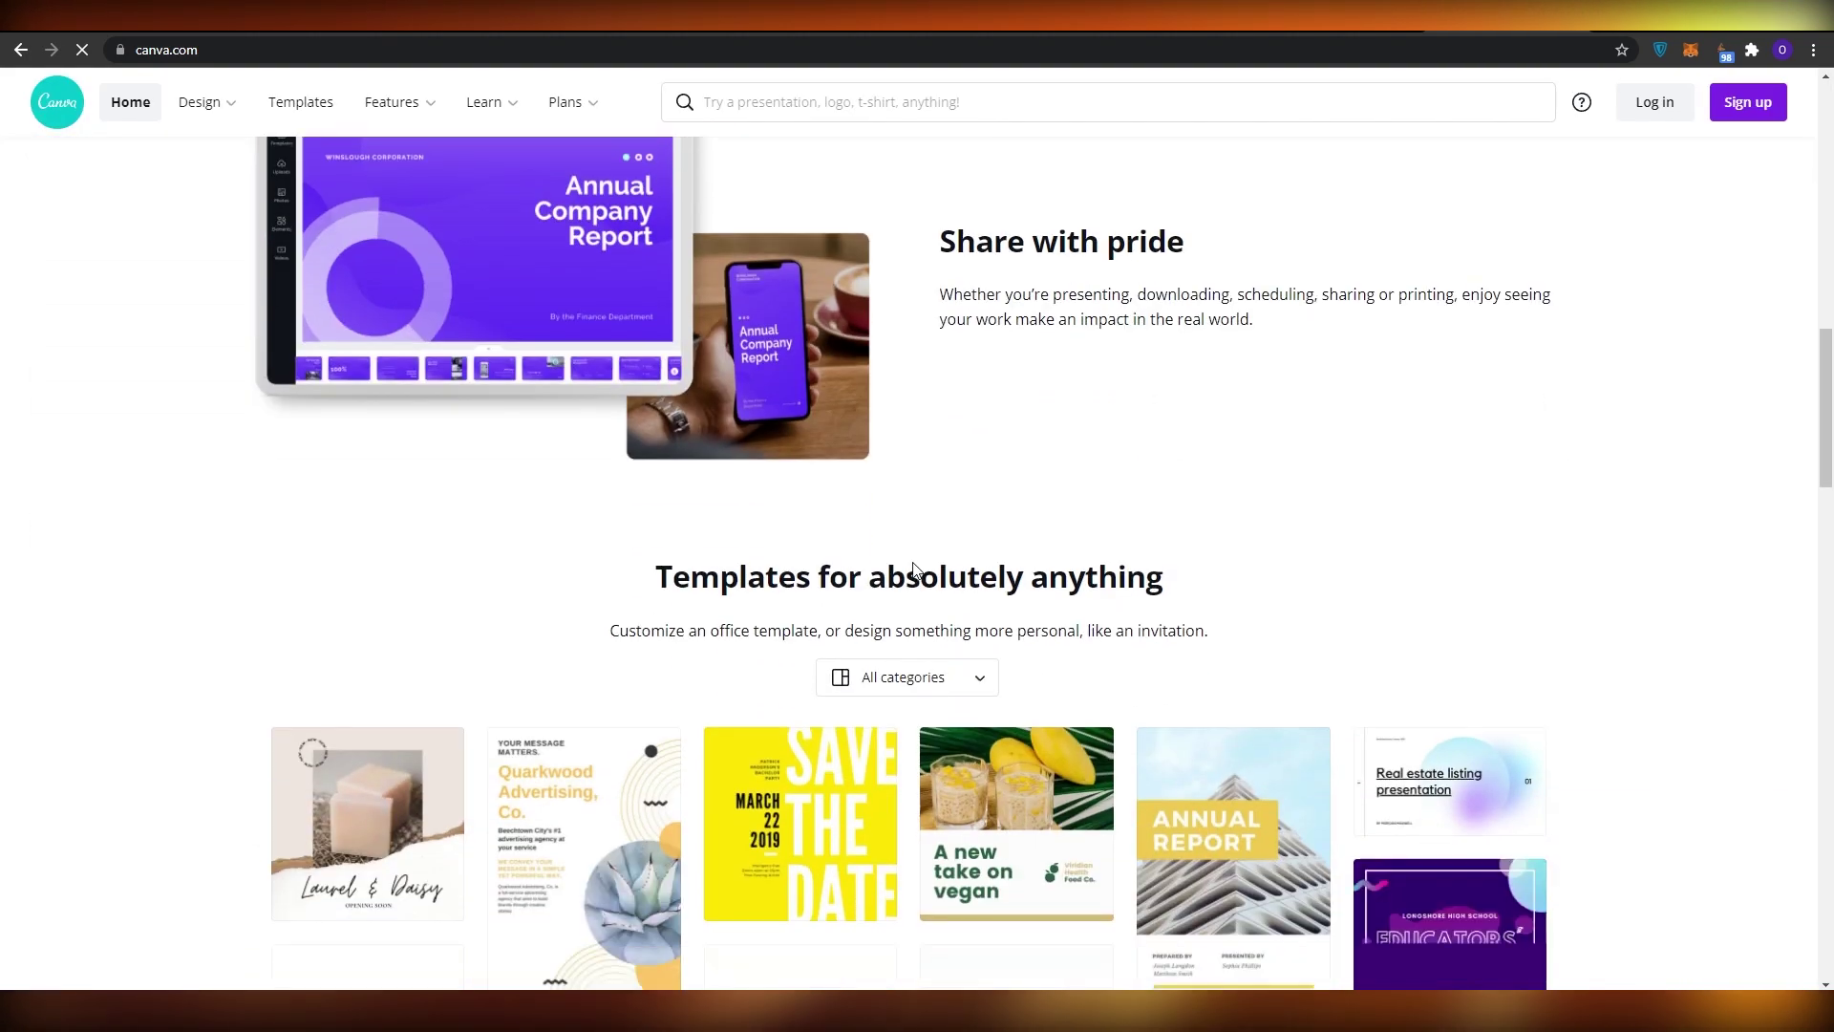
pyautogui.scroll(-3, 925, 573)
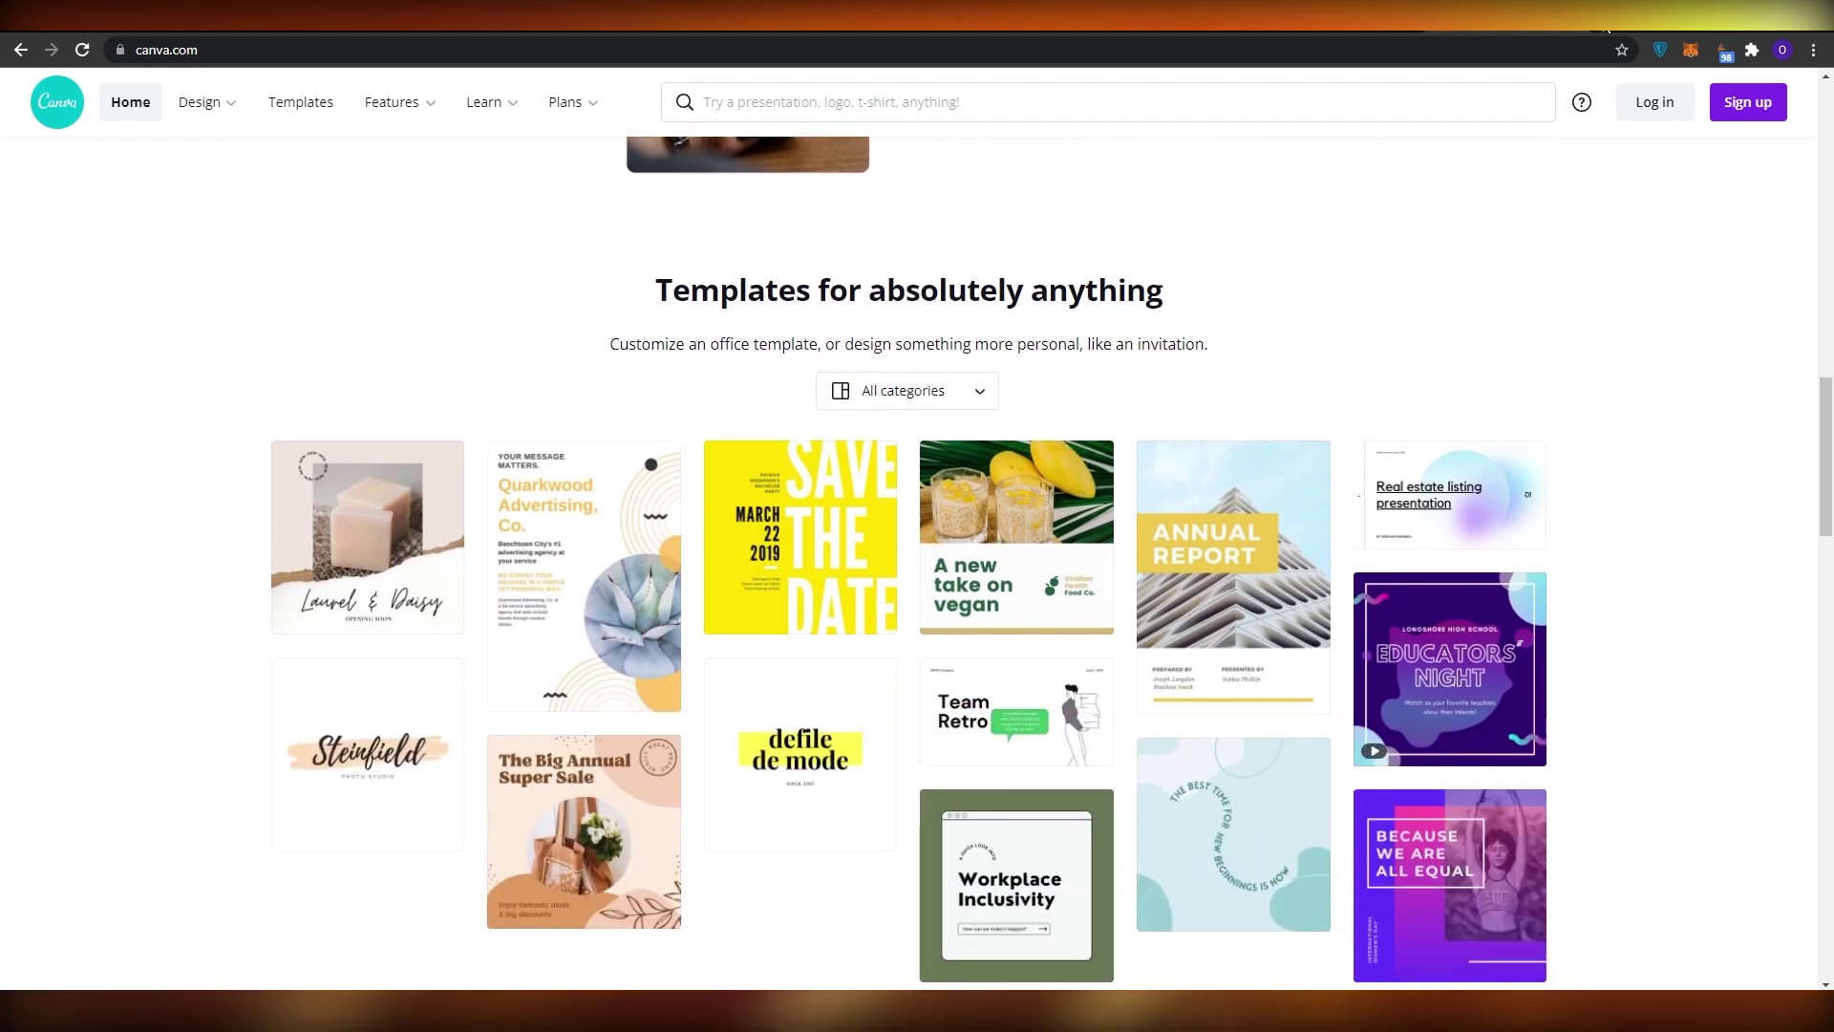
# Open the Pexels website in a new tab and browse its trending free stock photos
pyautogui.hotkey('ctrl', 't')
pyautogui.write('pex')
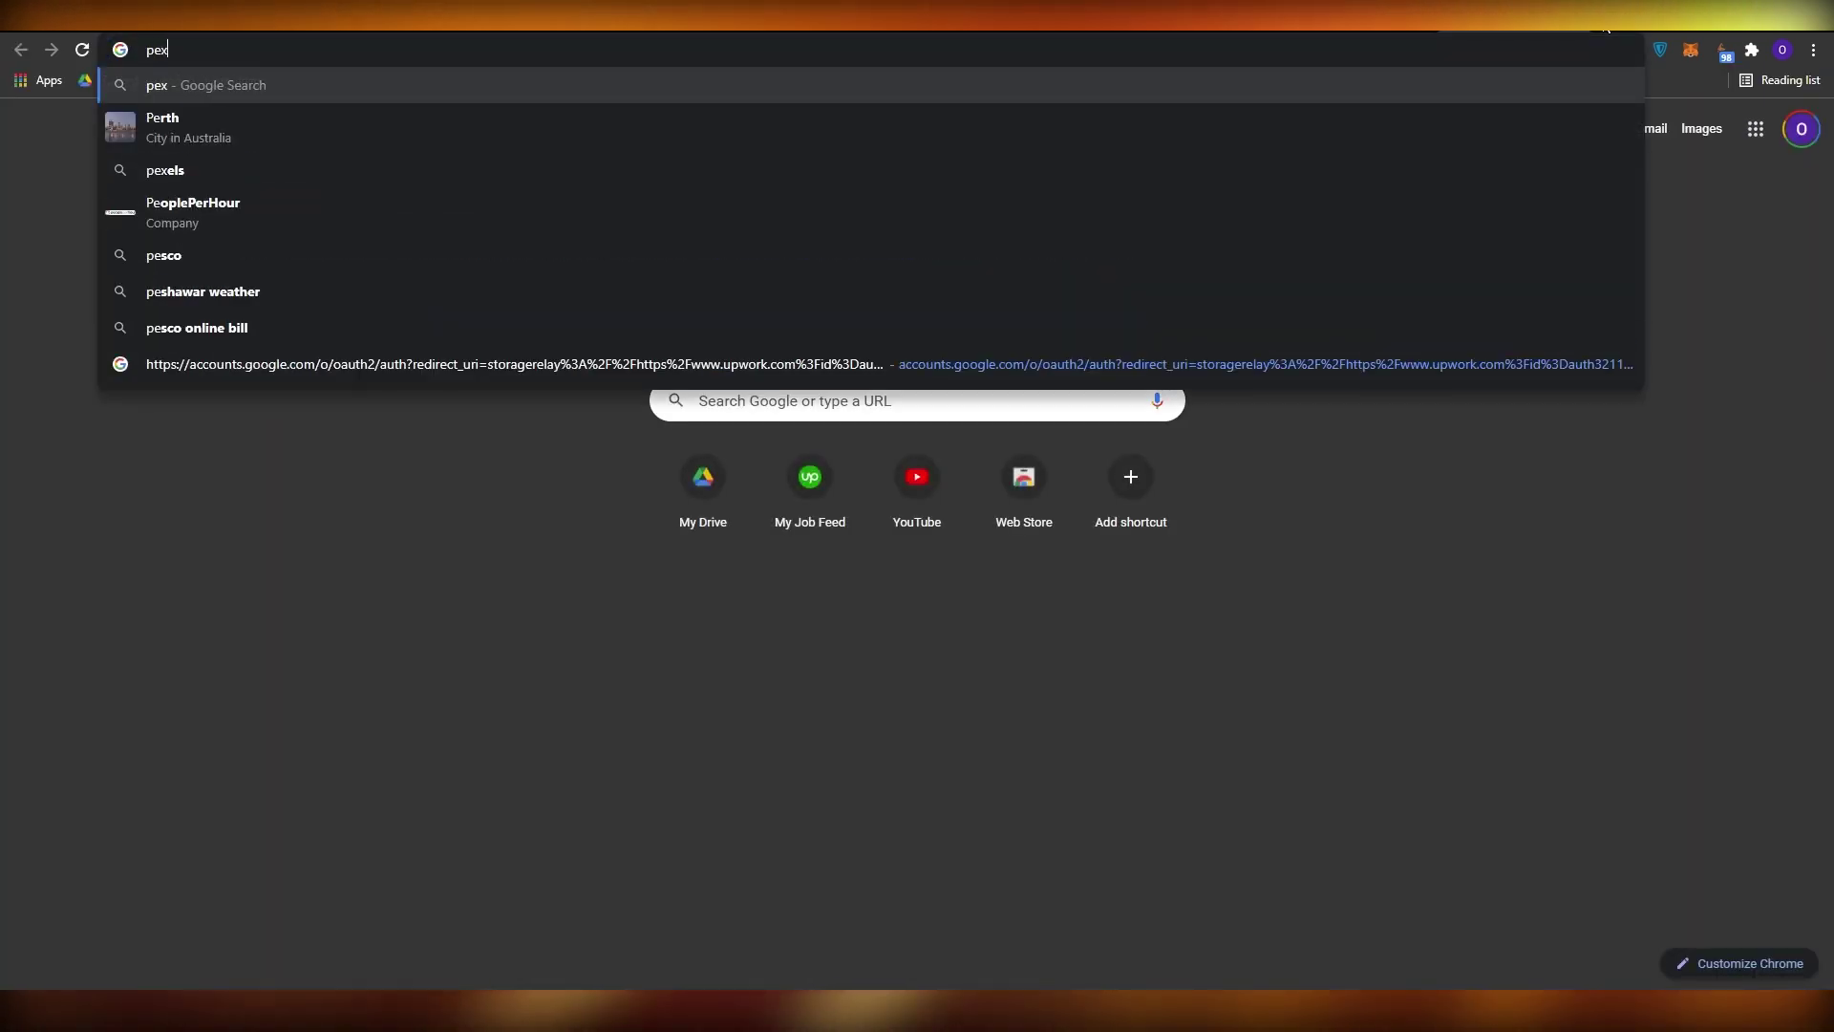
pyautogui.write('els')
pyautogui.press('Return')
pyautogui.scroll(-2, 363, 486)
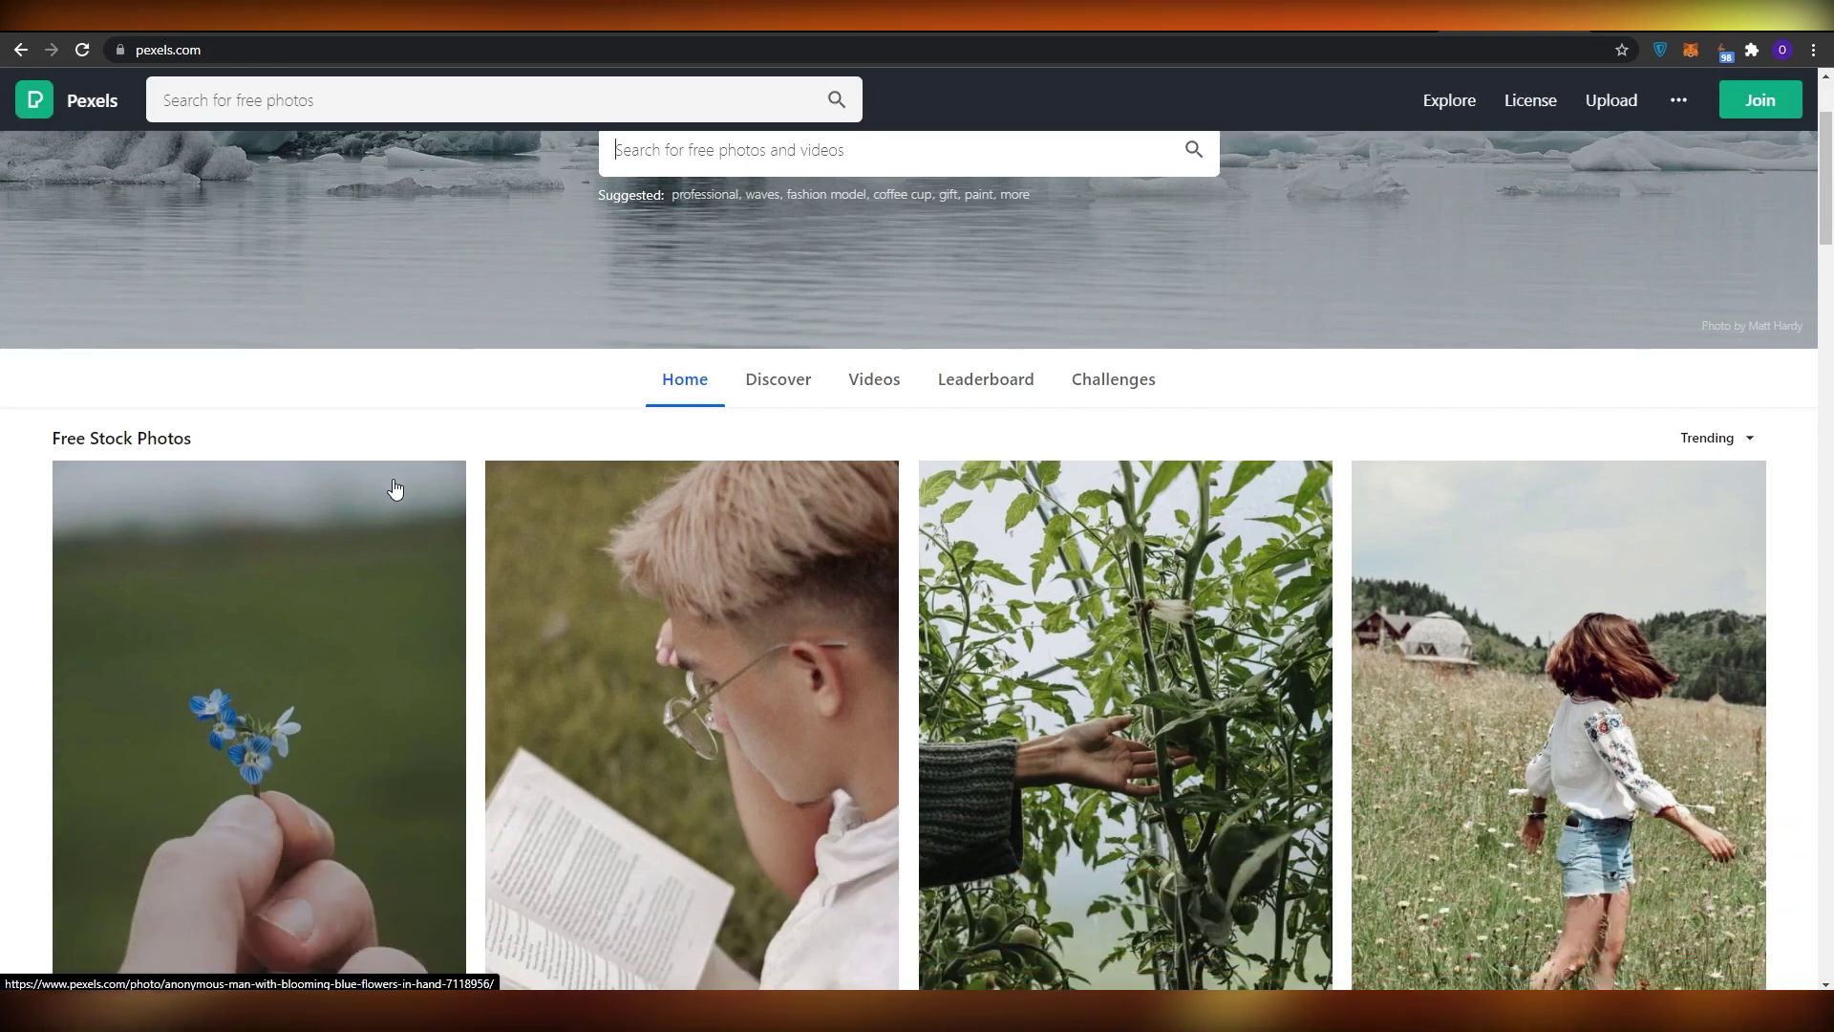
pyautogui.scroll(-10, 473, 524)
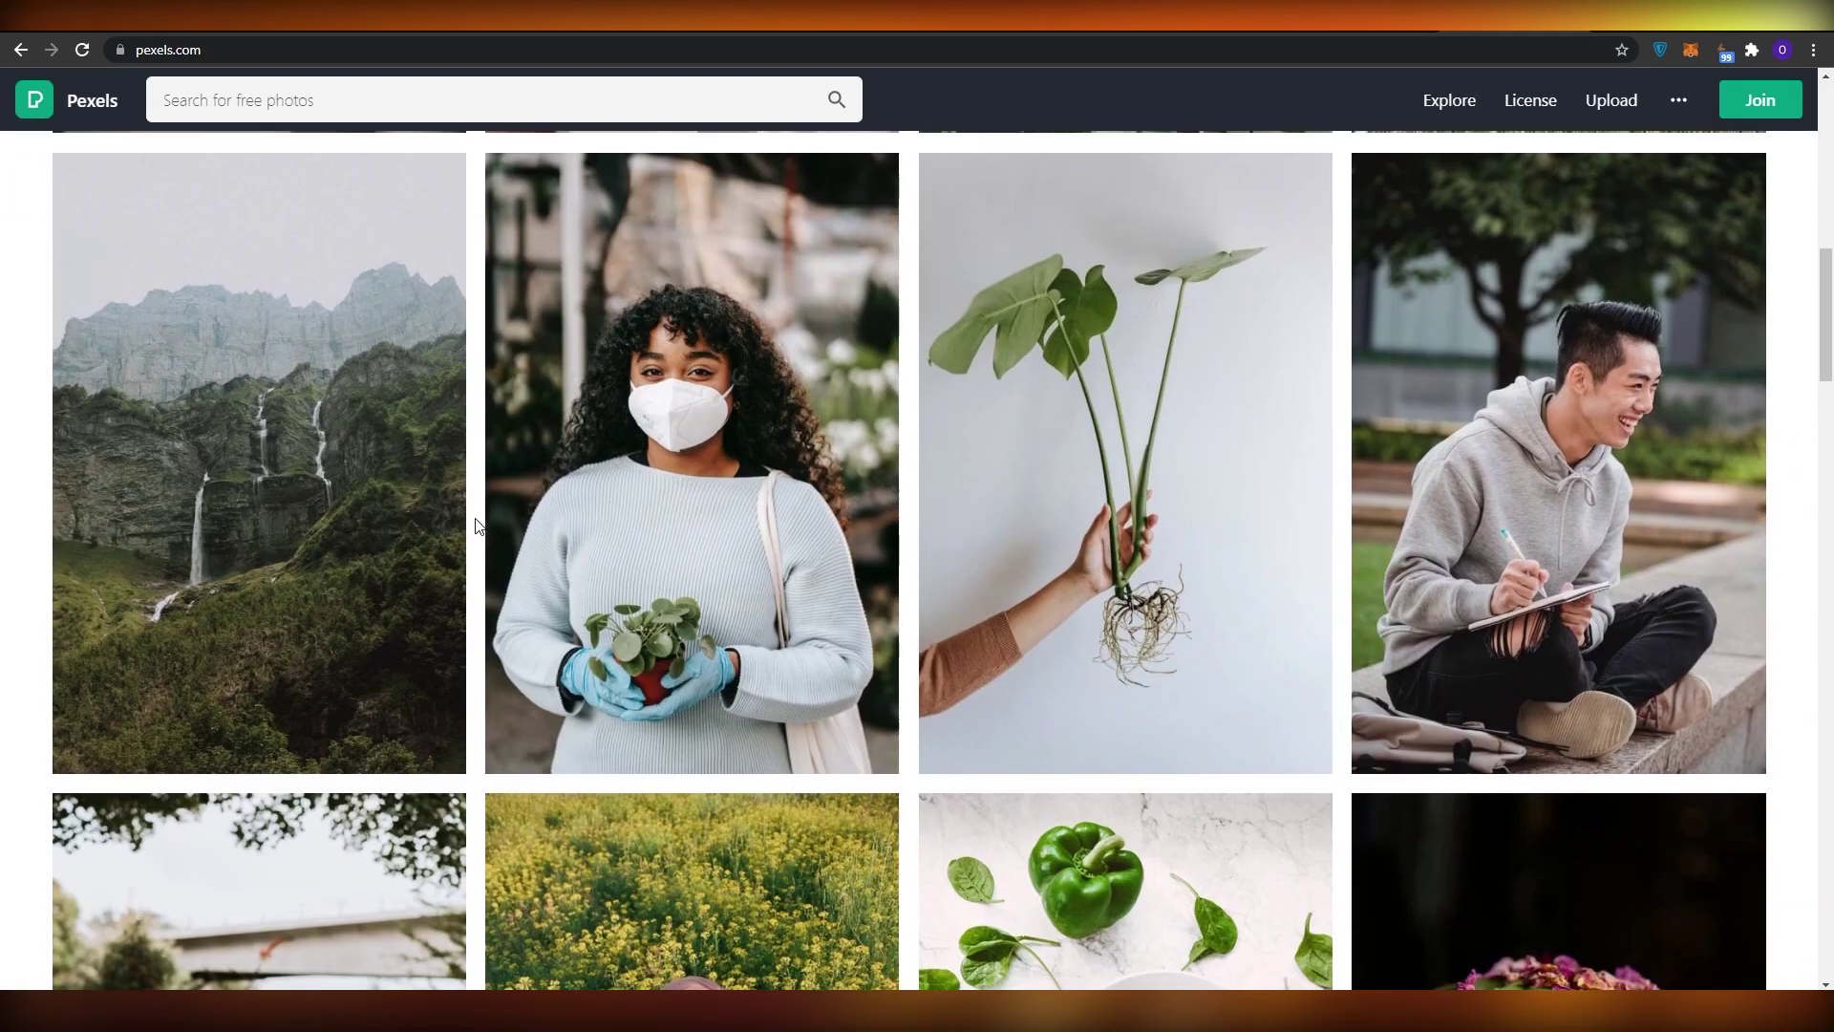
pyautogui.scroll(-9, 478, 525)
pyautogui.scroll(14, 484, 519)
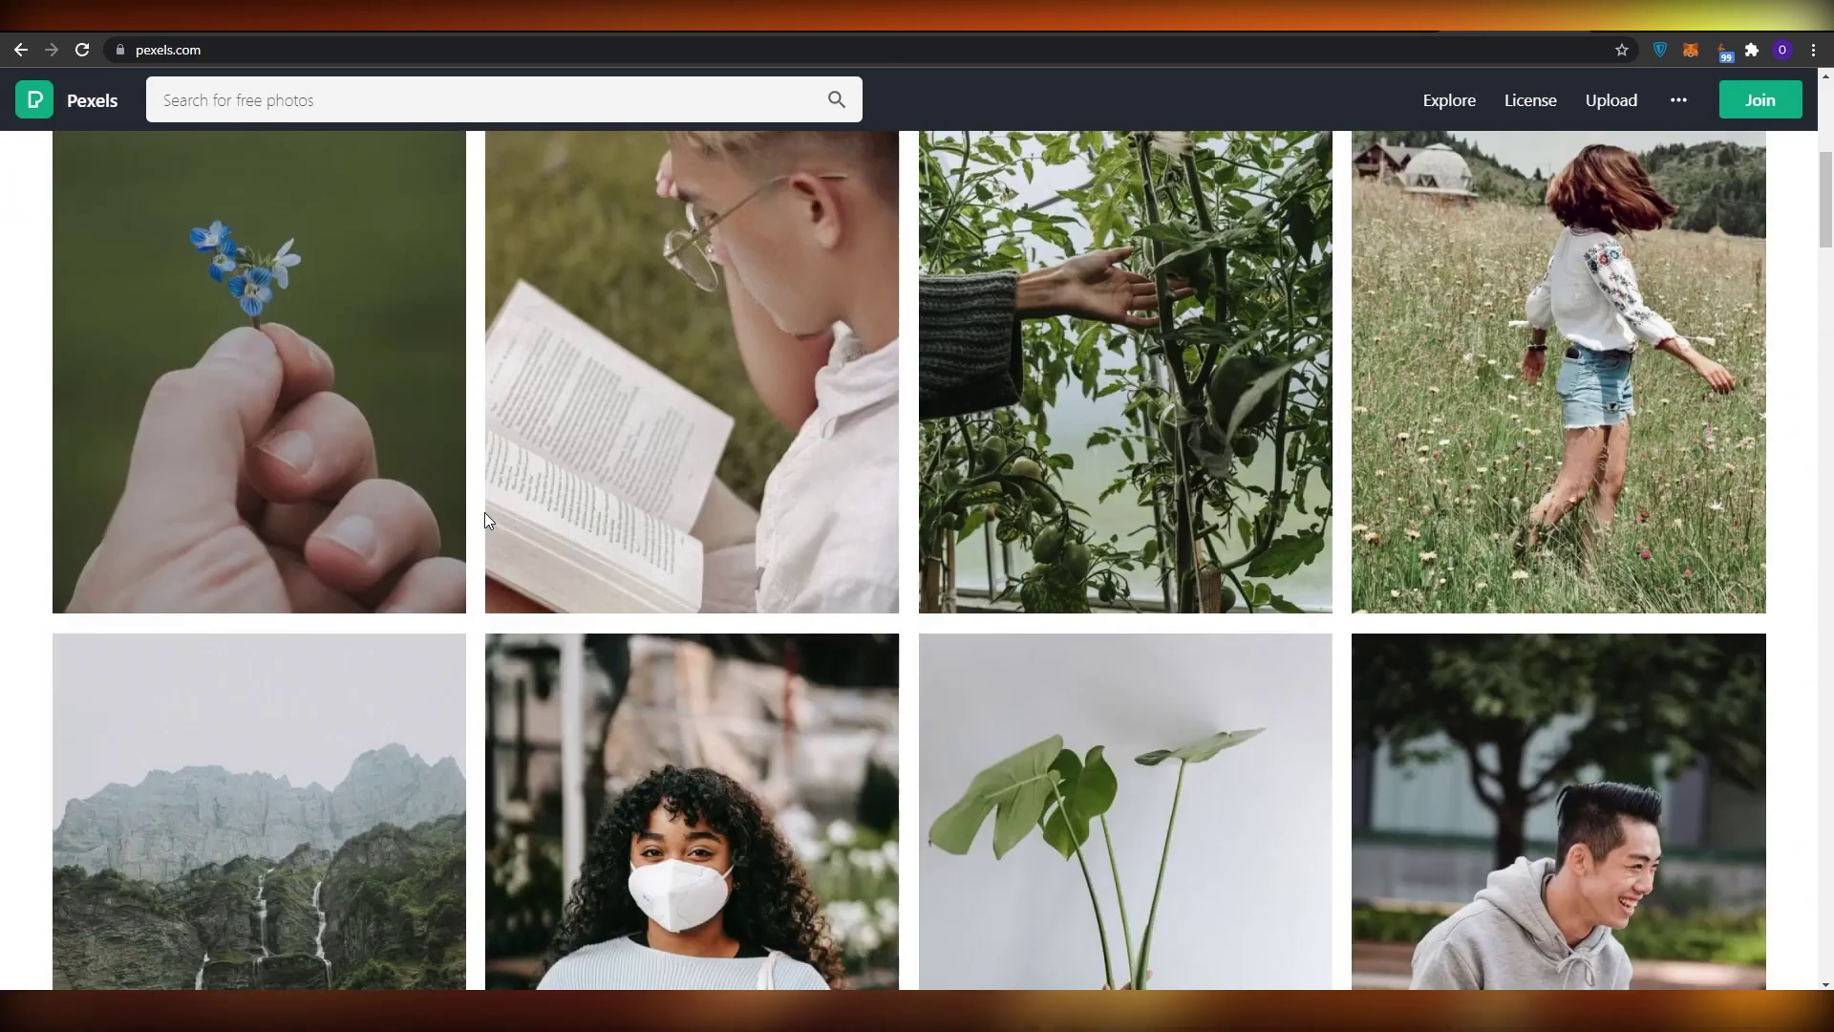
pyautogui.scroll(5, 485, 519)
# Search Pexels for crime using the suggested term and browse the matching photos
pyautogui.click(701, 358)
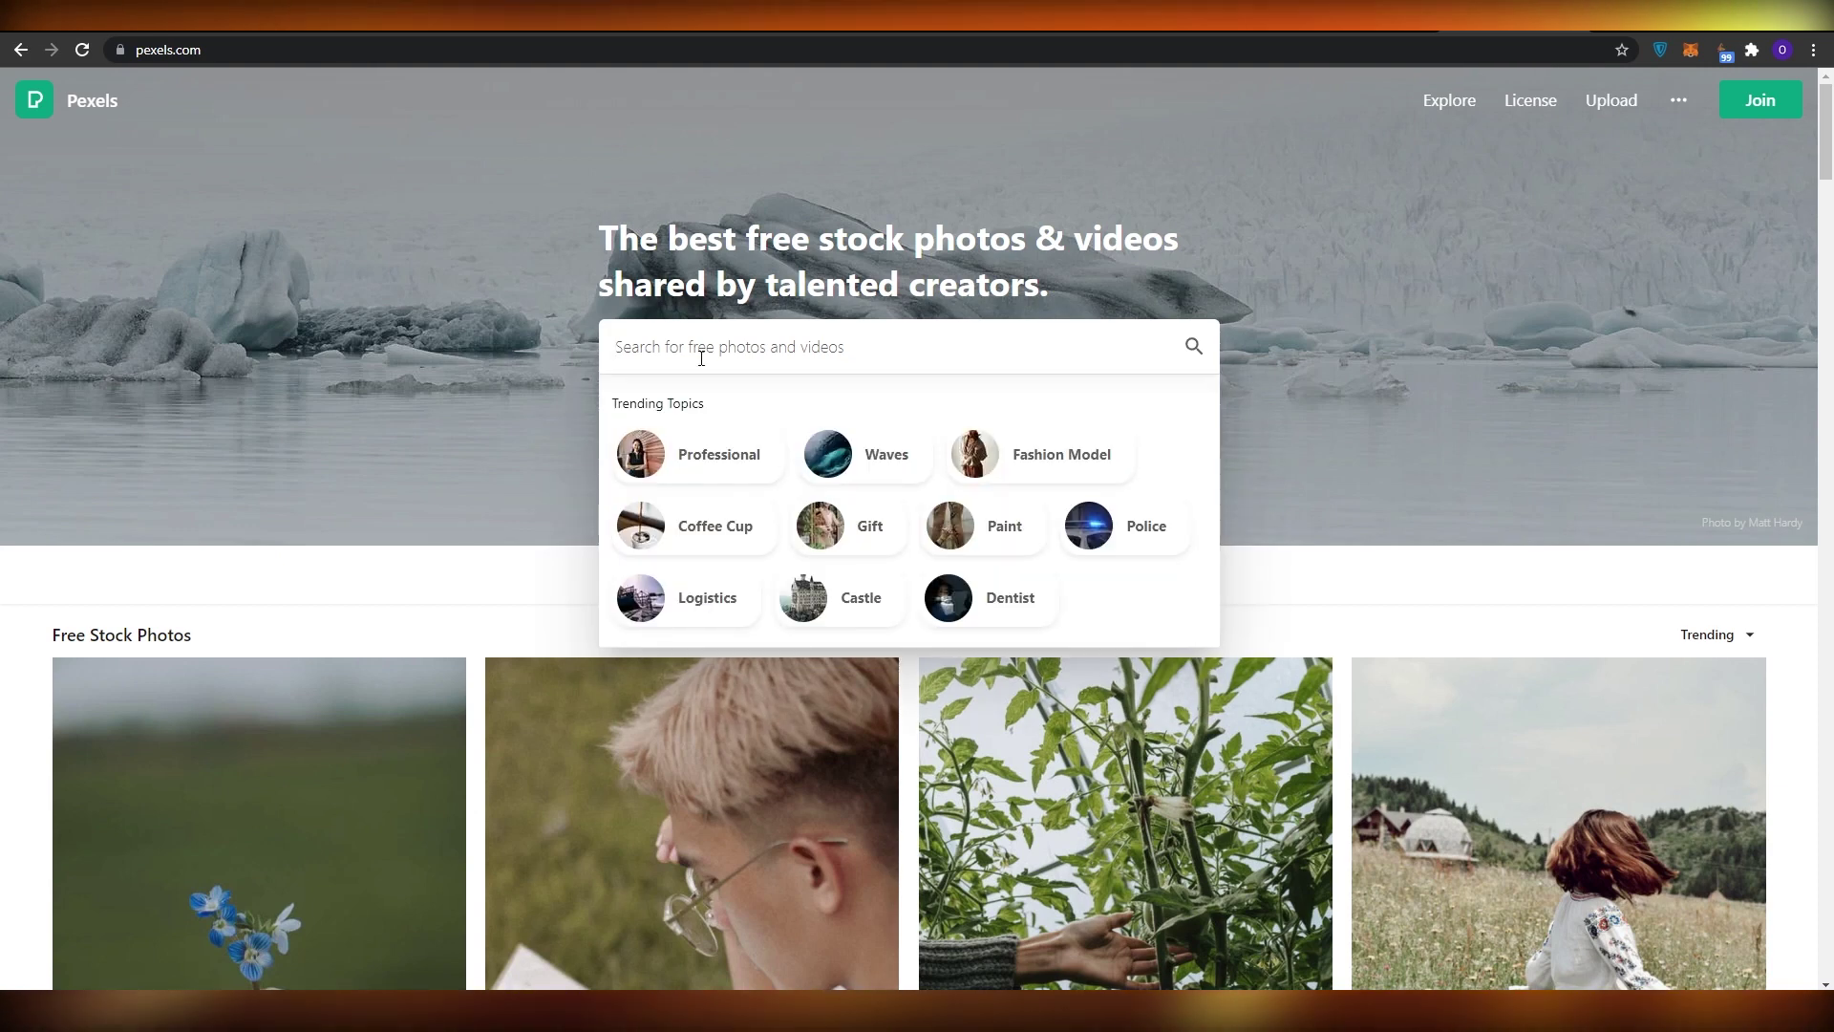
pyautogui.write('crinm')
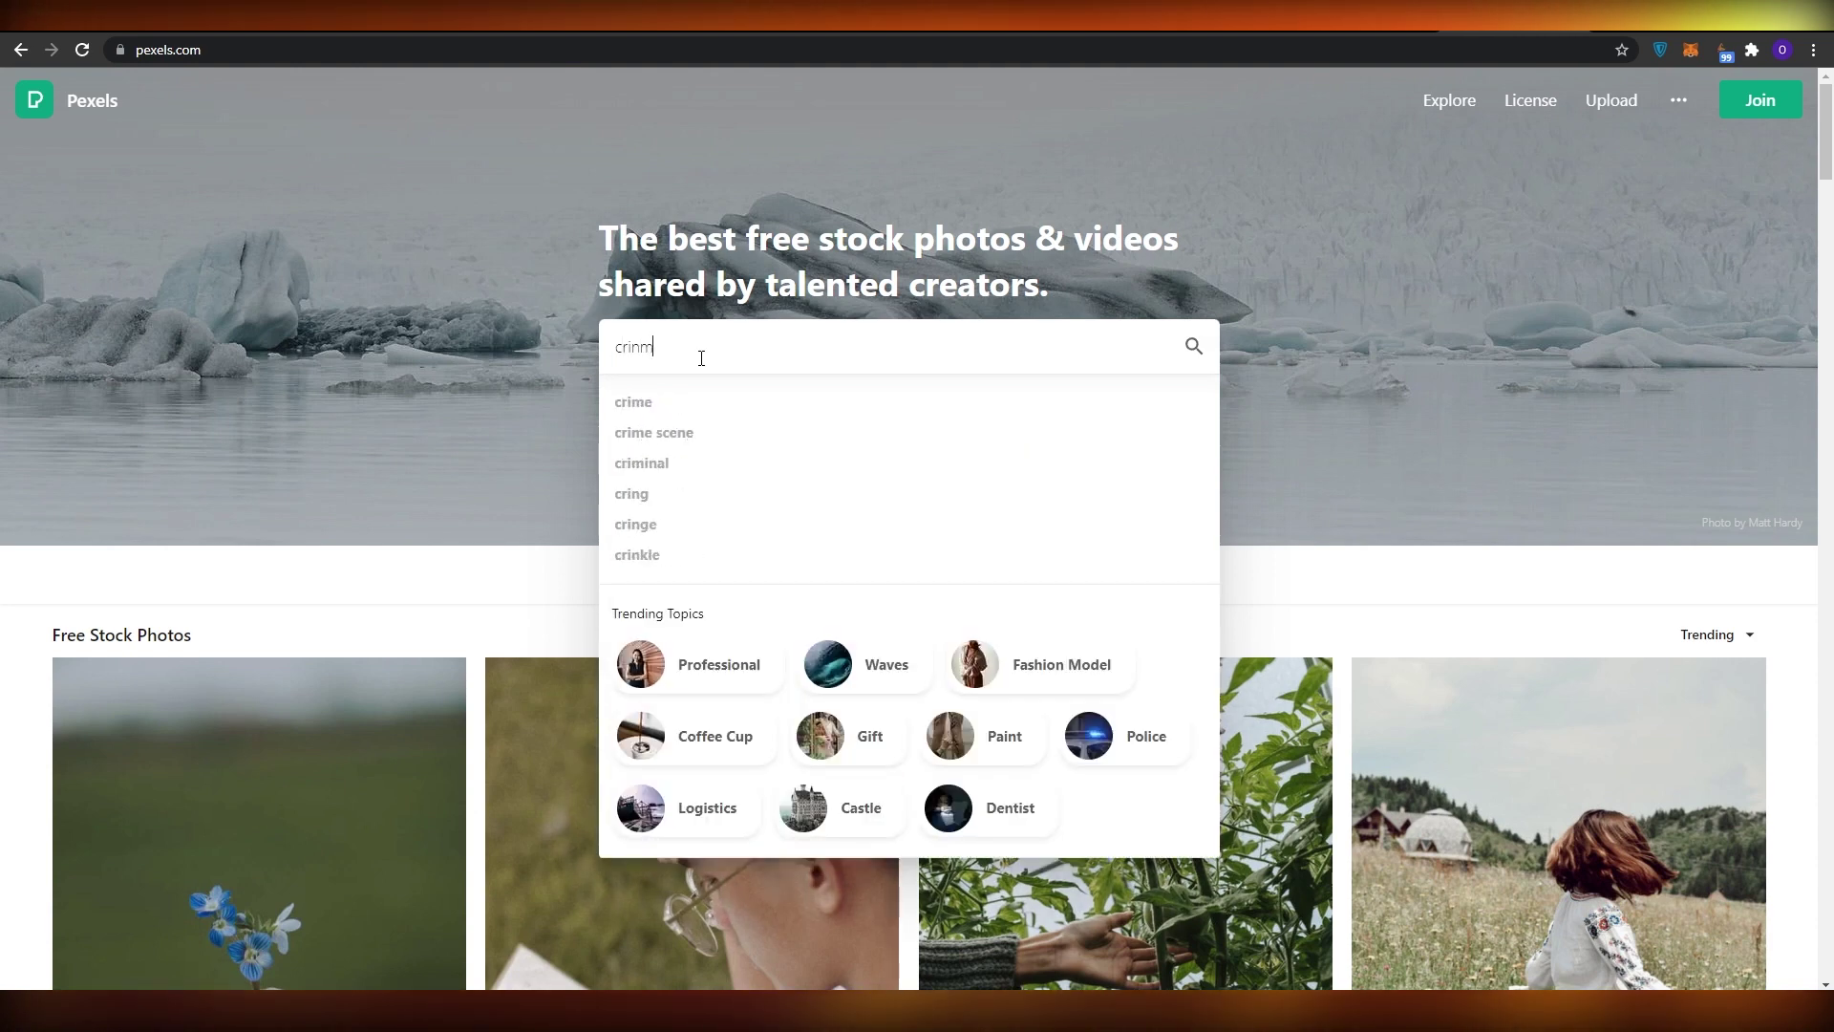
pyautogui.click(669, 402)
pyautogui.scroll(-3, 611, 506)
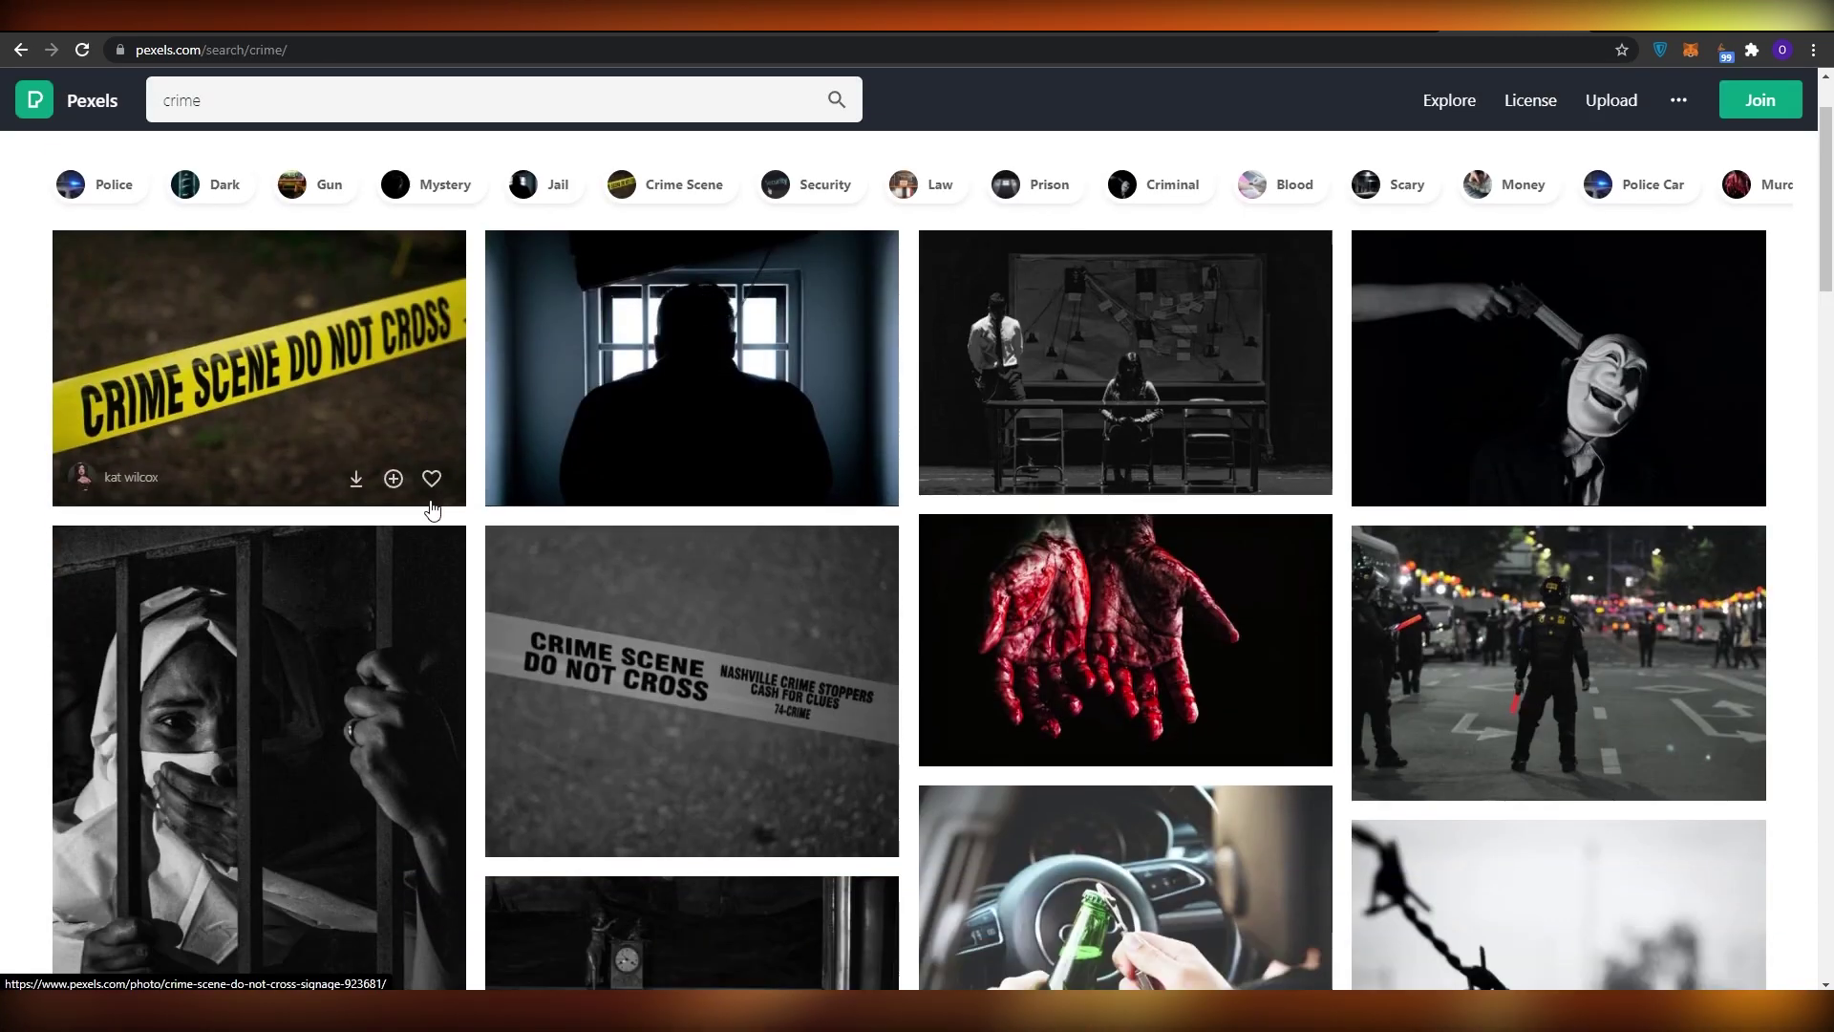
pyautogui.scroll(-8, 611, 507)
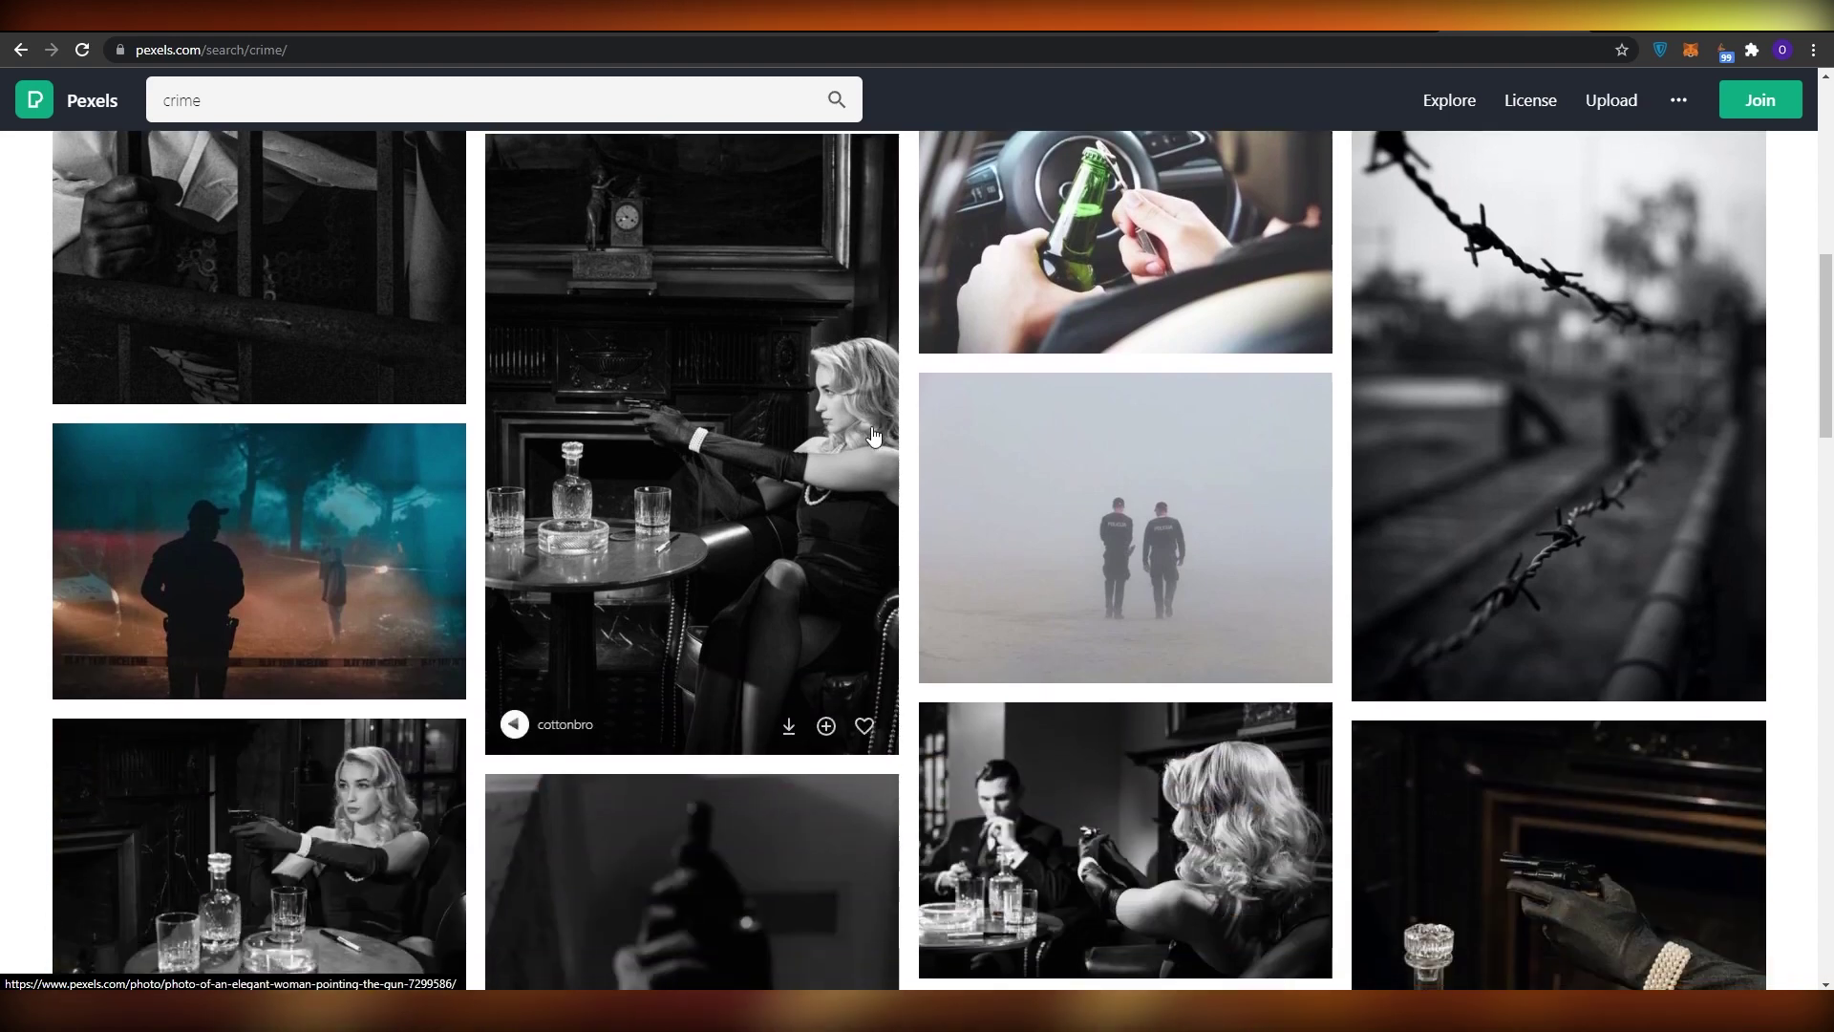
pyautogui.scroll(-1, 749, 671)
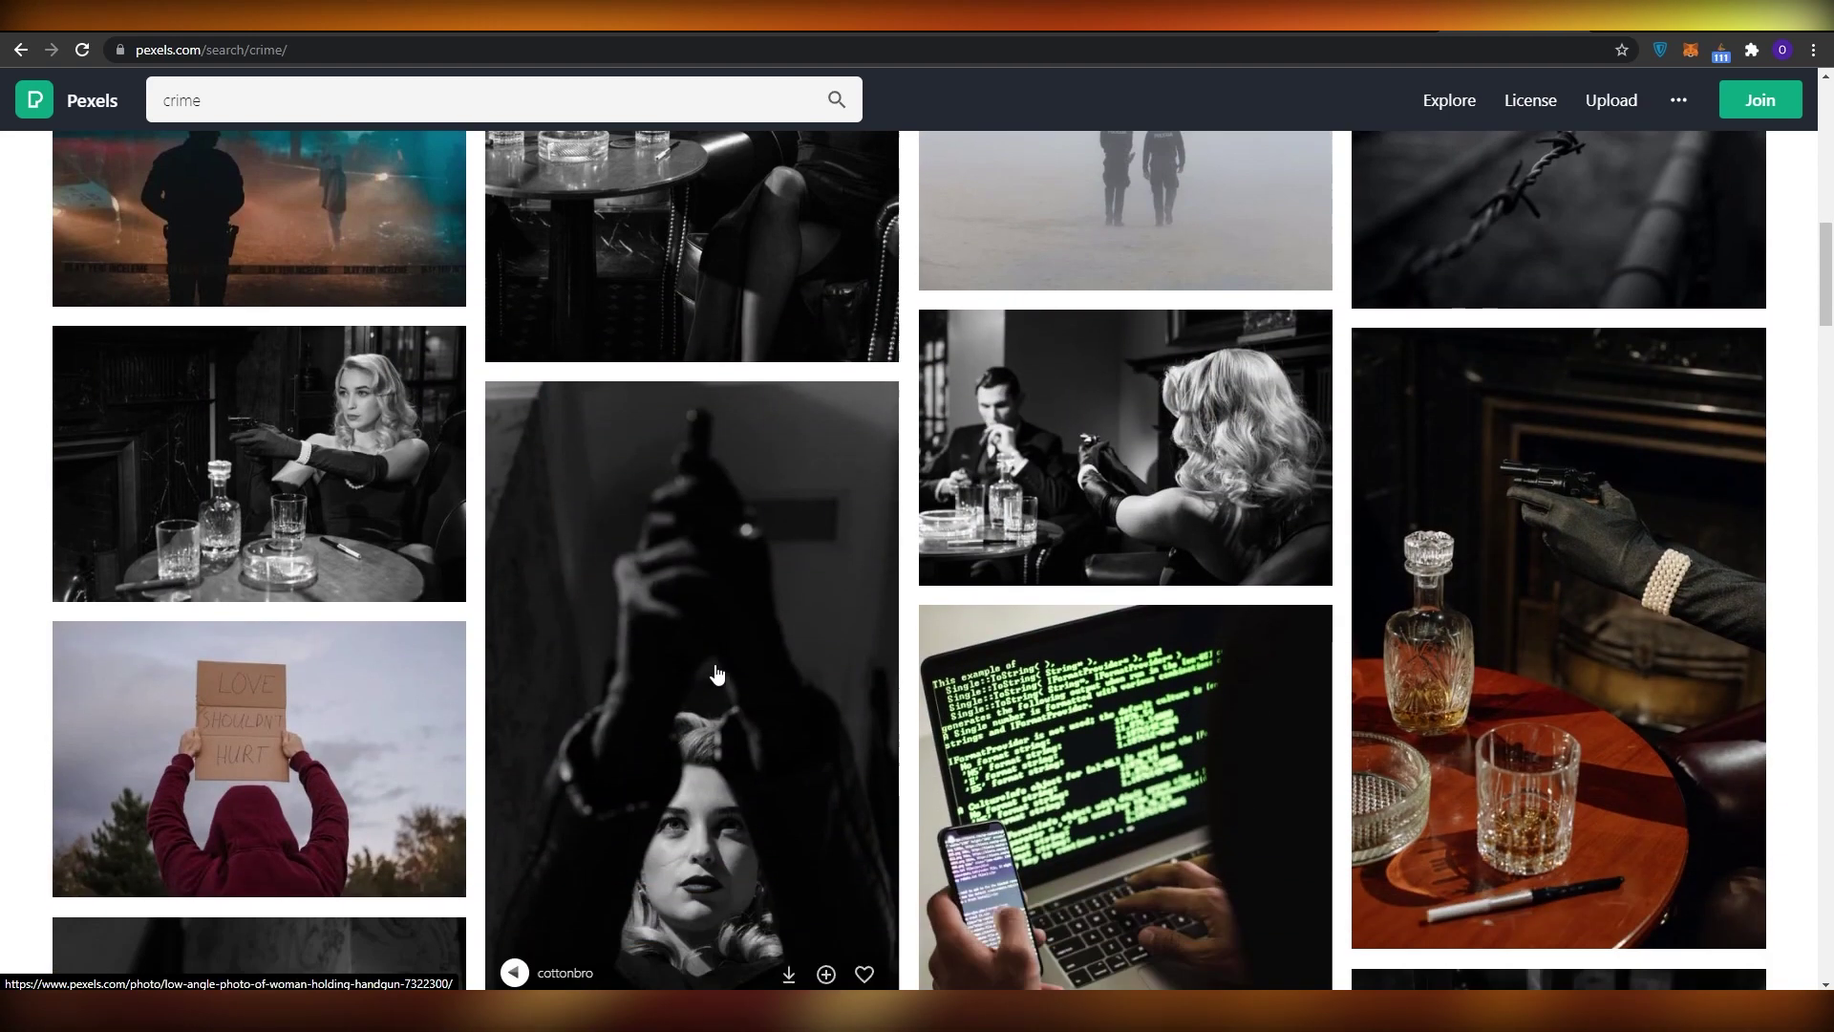
pyautogui.scroll(5, 748, 672)
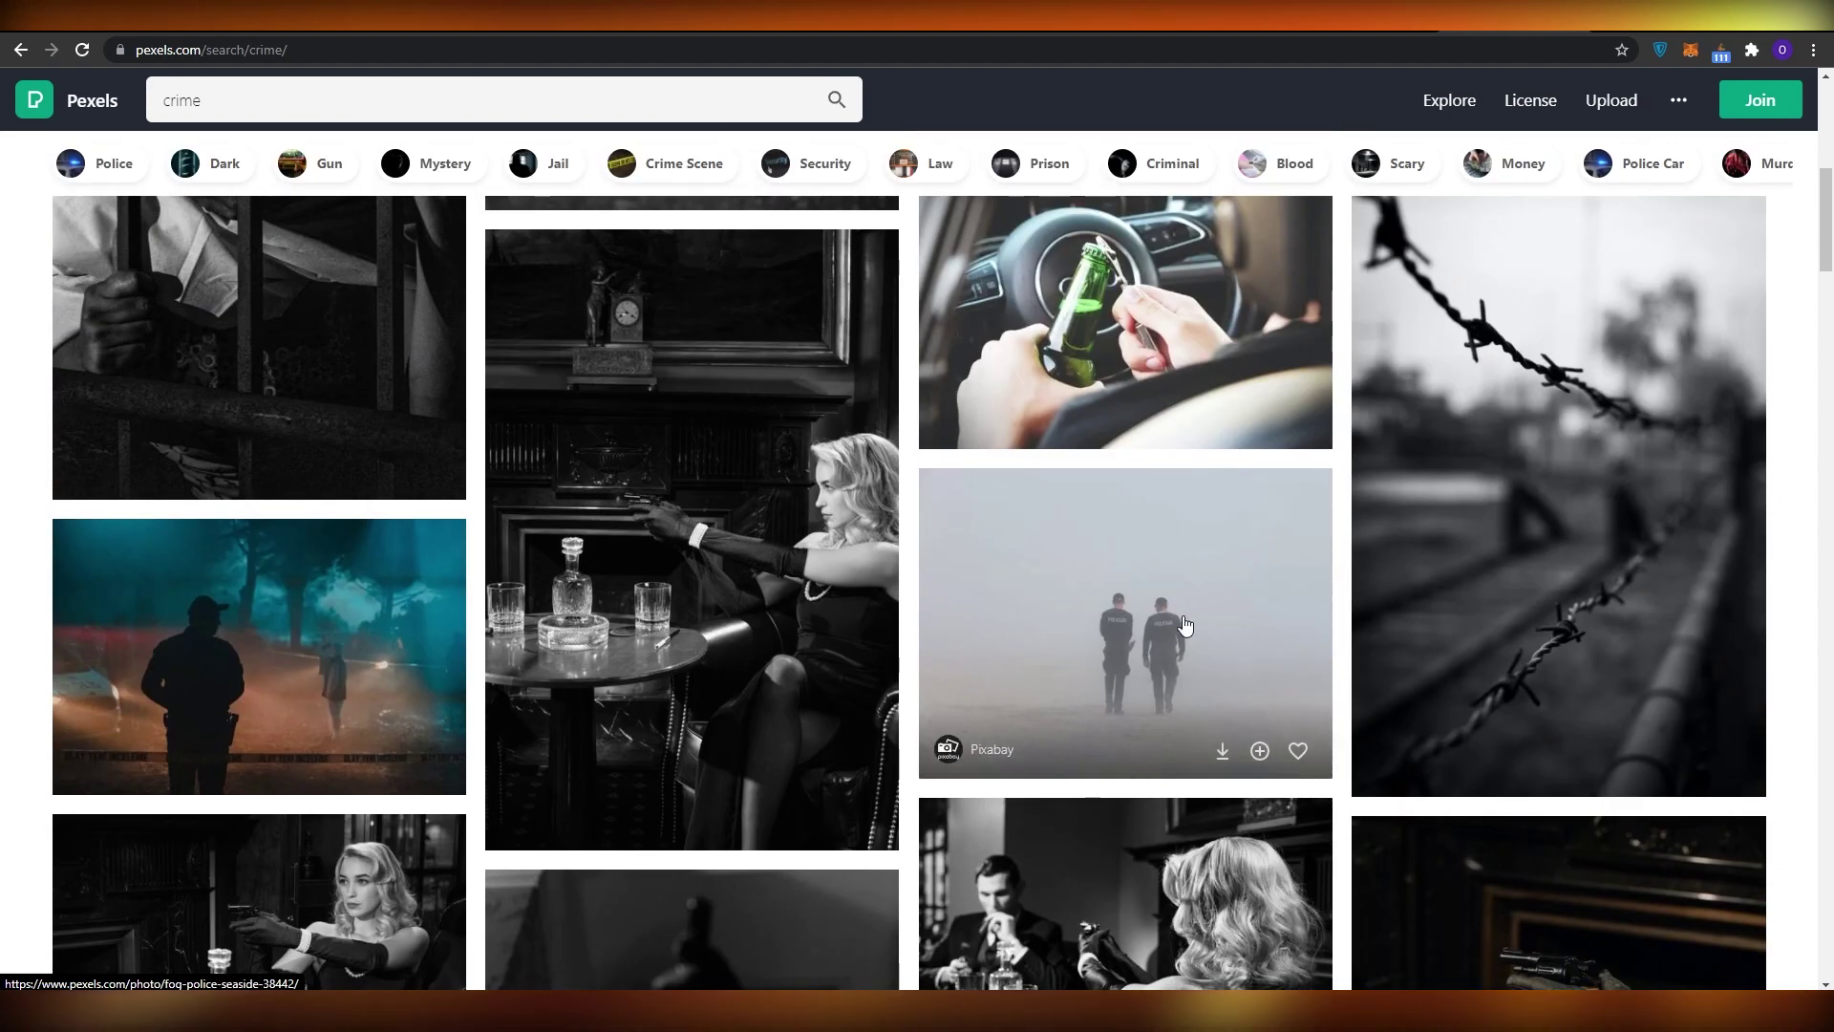
pyautogui.scroll(-9, 1185, 625)
pyautogui.scroll(20, 668, 382)
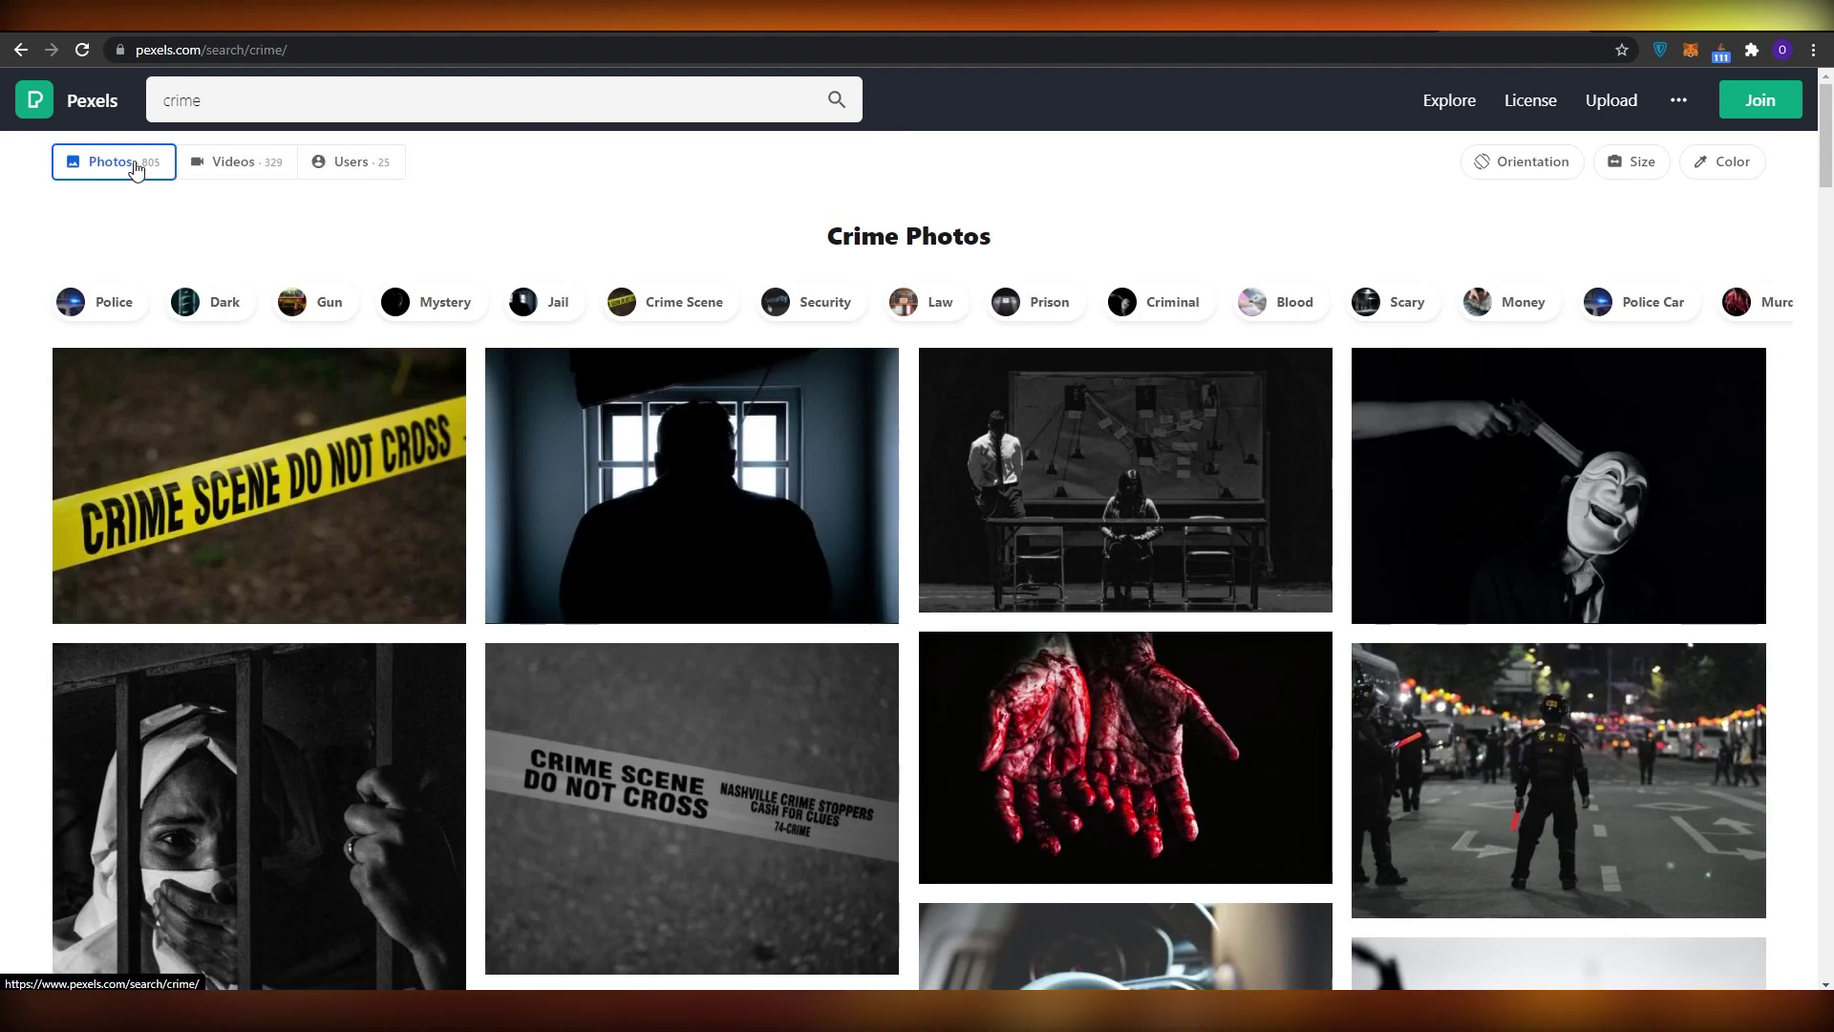
# Replace the Pexels search with industrial and browse the matching factory and machinery photos
pyautogui.doubleClick(212, 111)
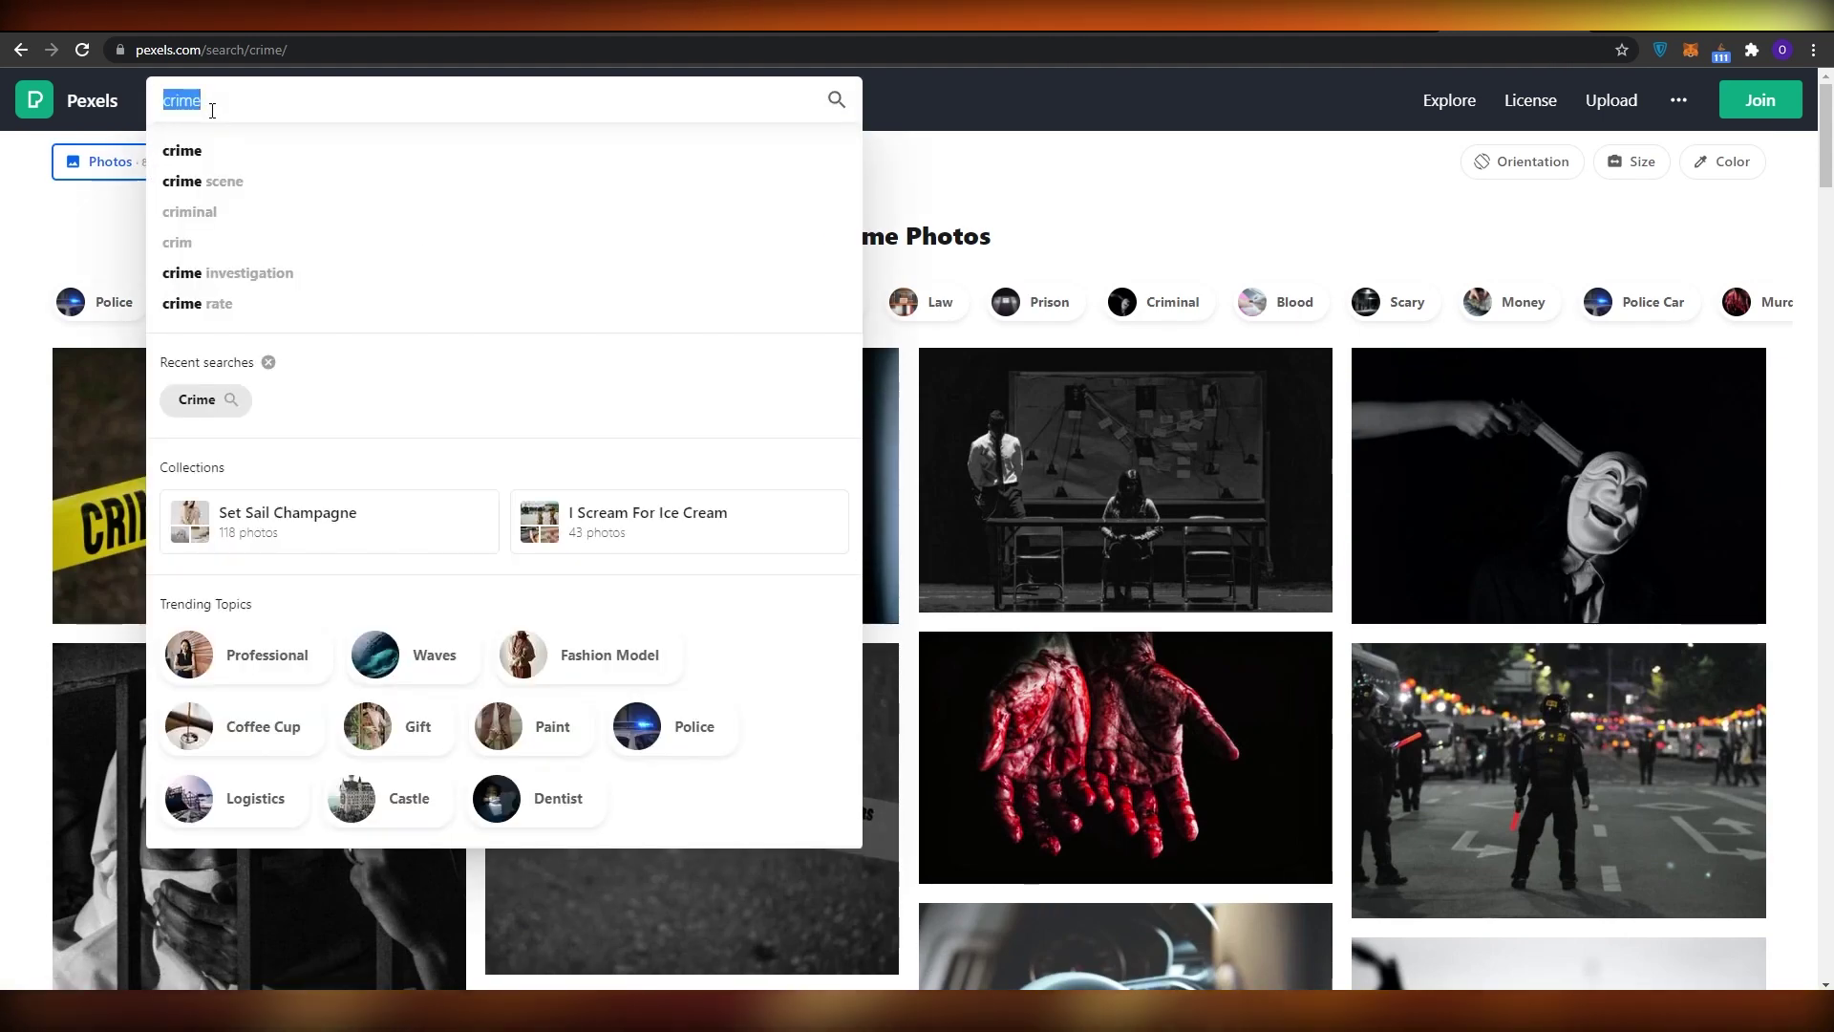
pyautogui.write('industrial')
pyautogui.press('Return')
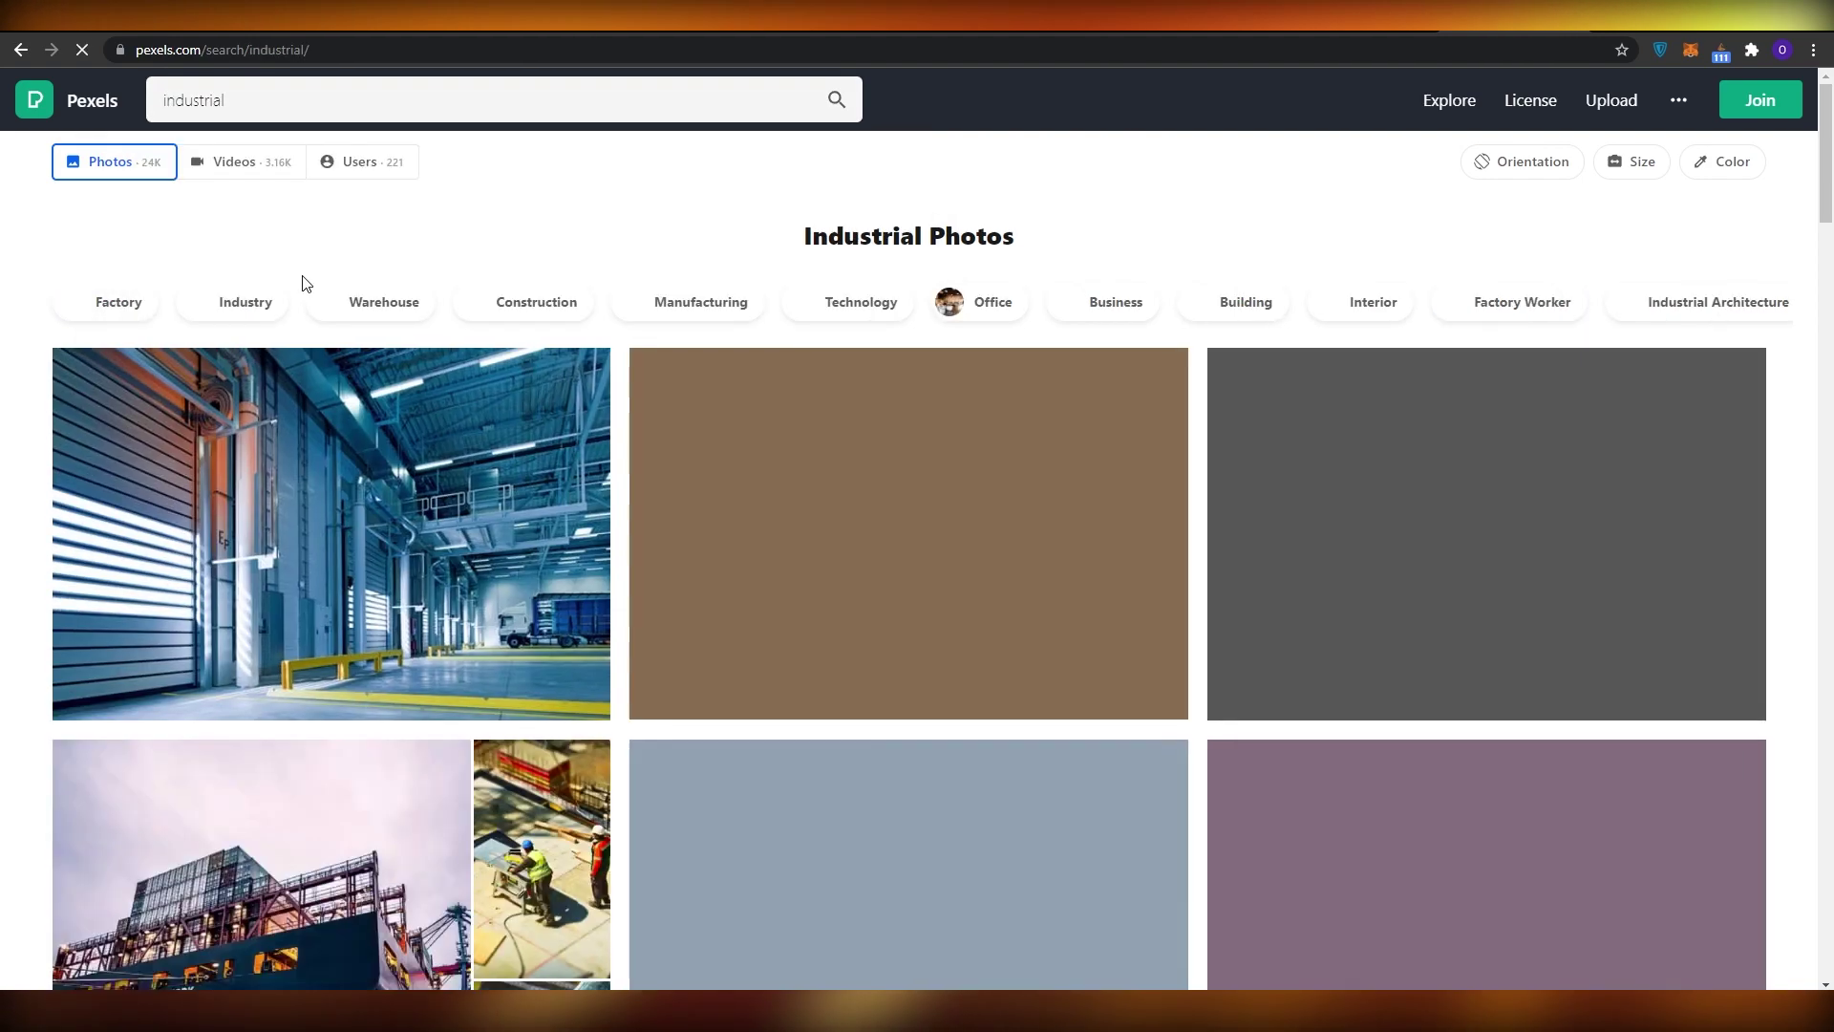
pyautogui.scroll(-4, 293, 494)
pyautogui.scroll(-8, 292, 494)
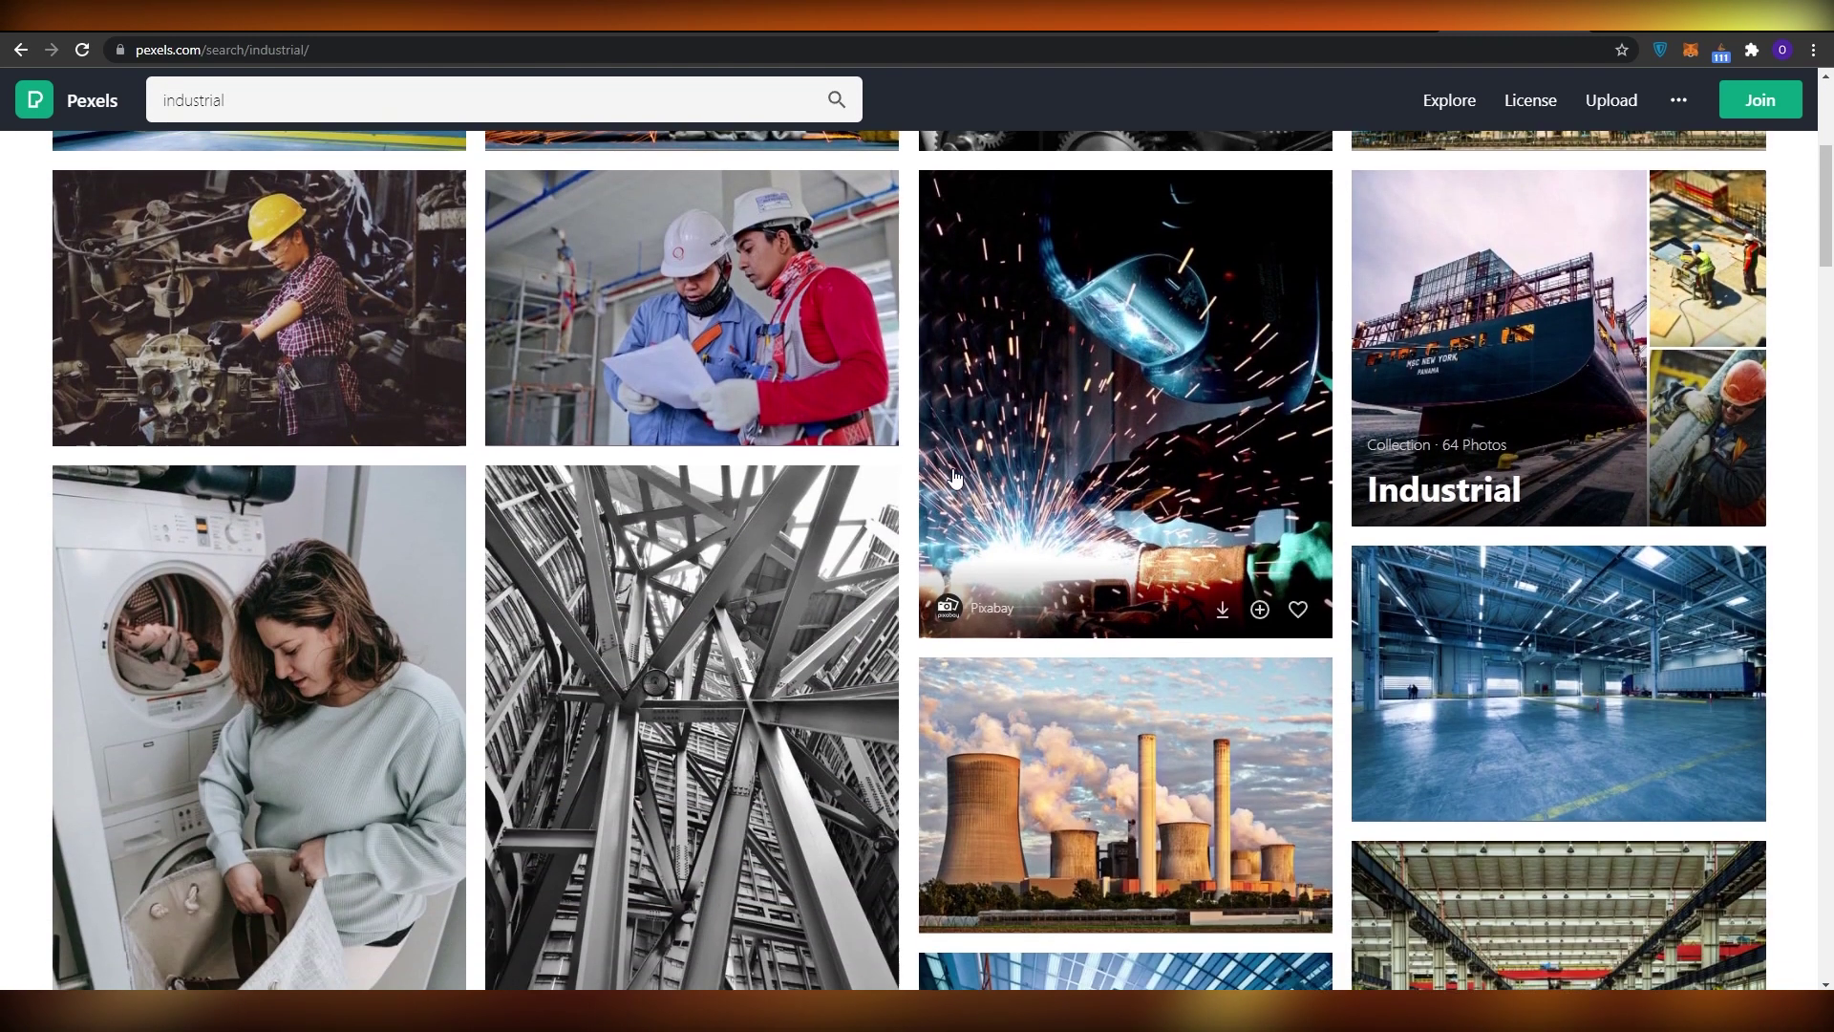
pyautogui.scroll(-11, 480, 550)
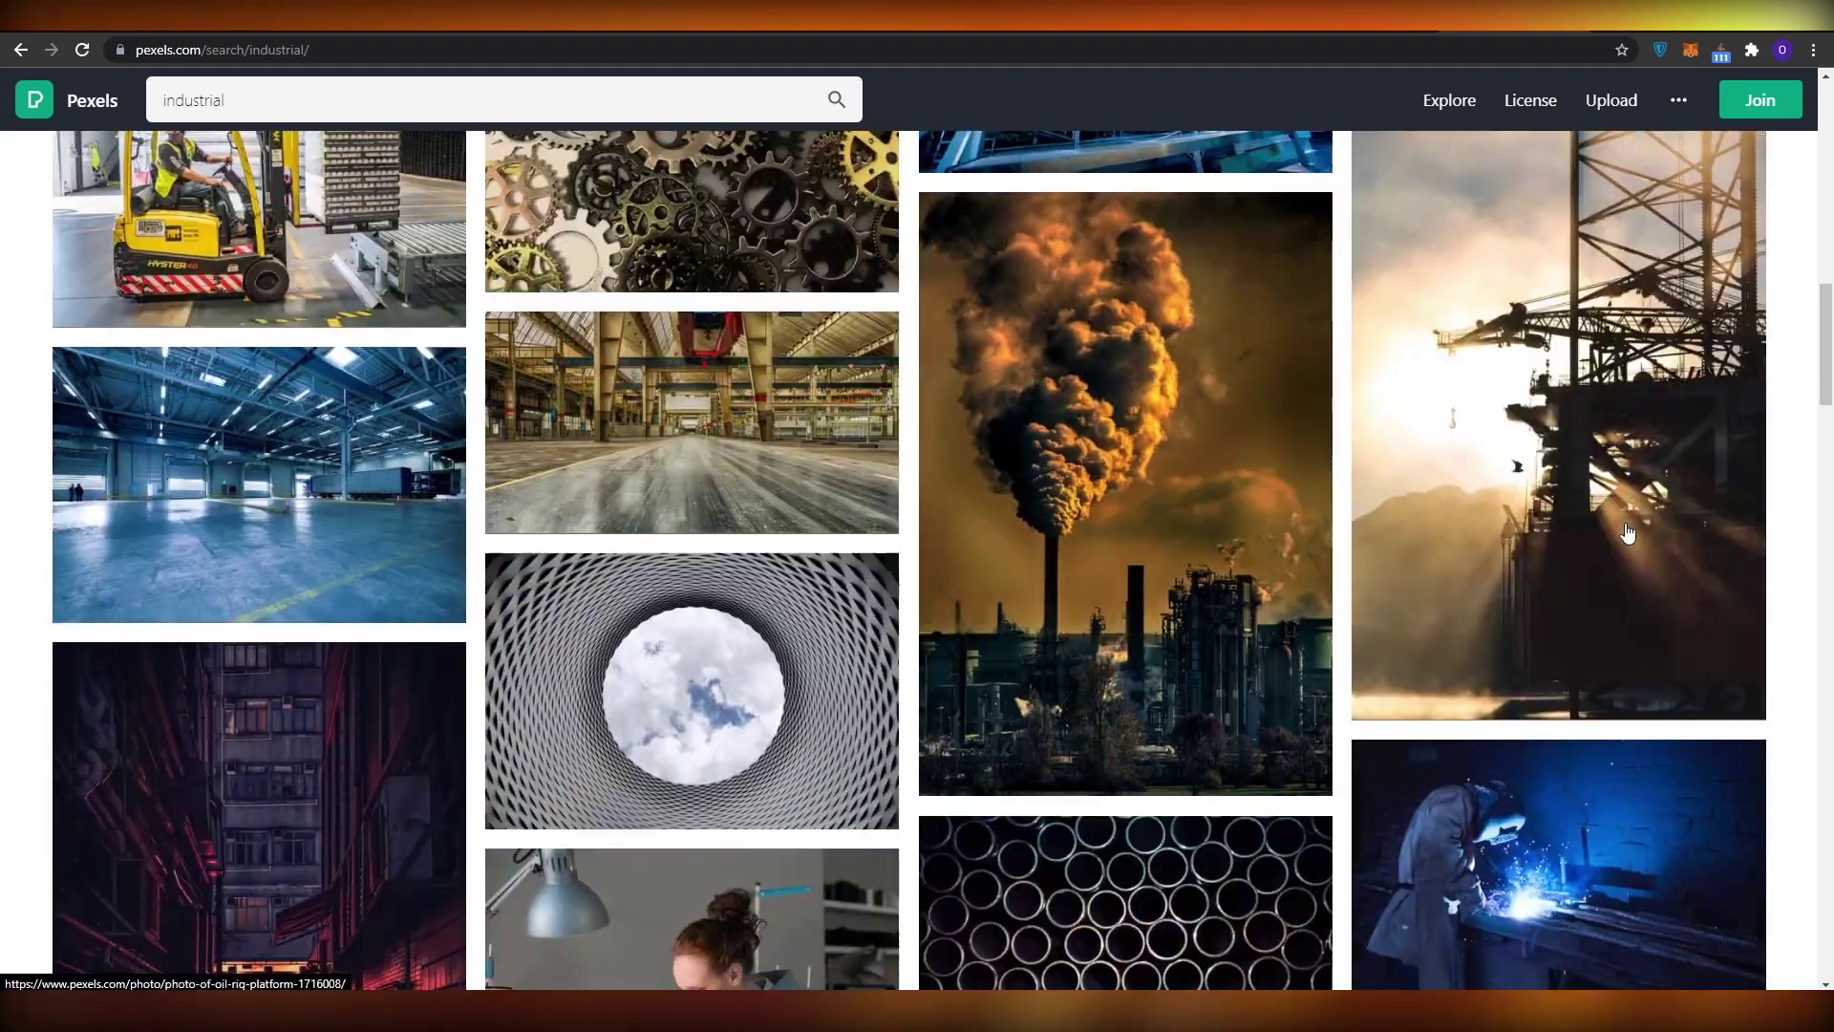
pyautogui.scroll(18, 820, 626)
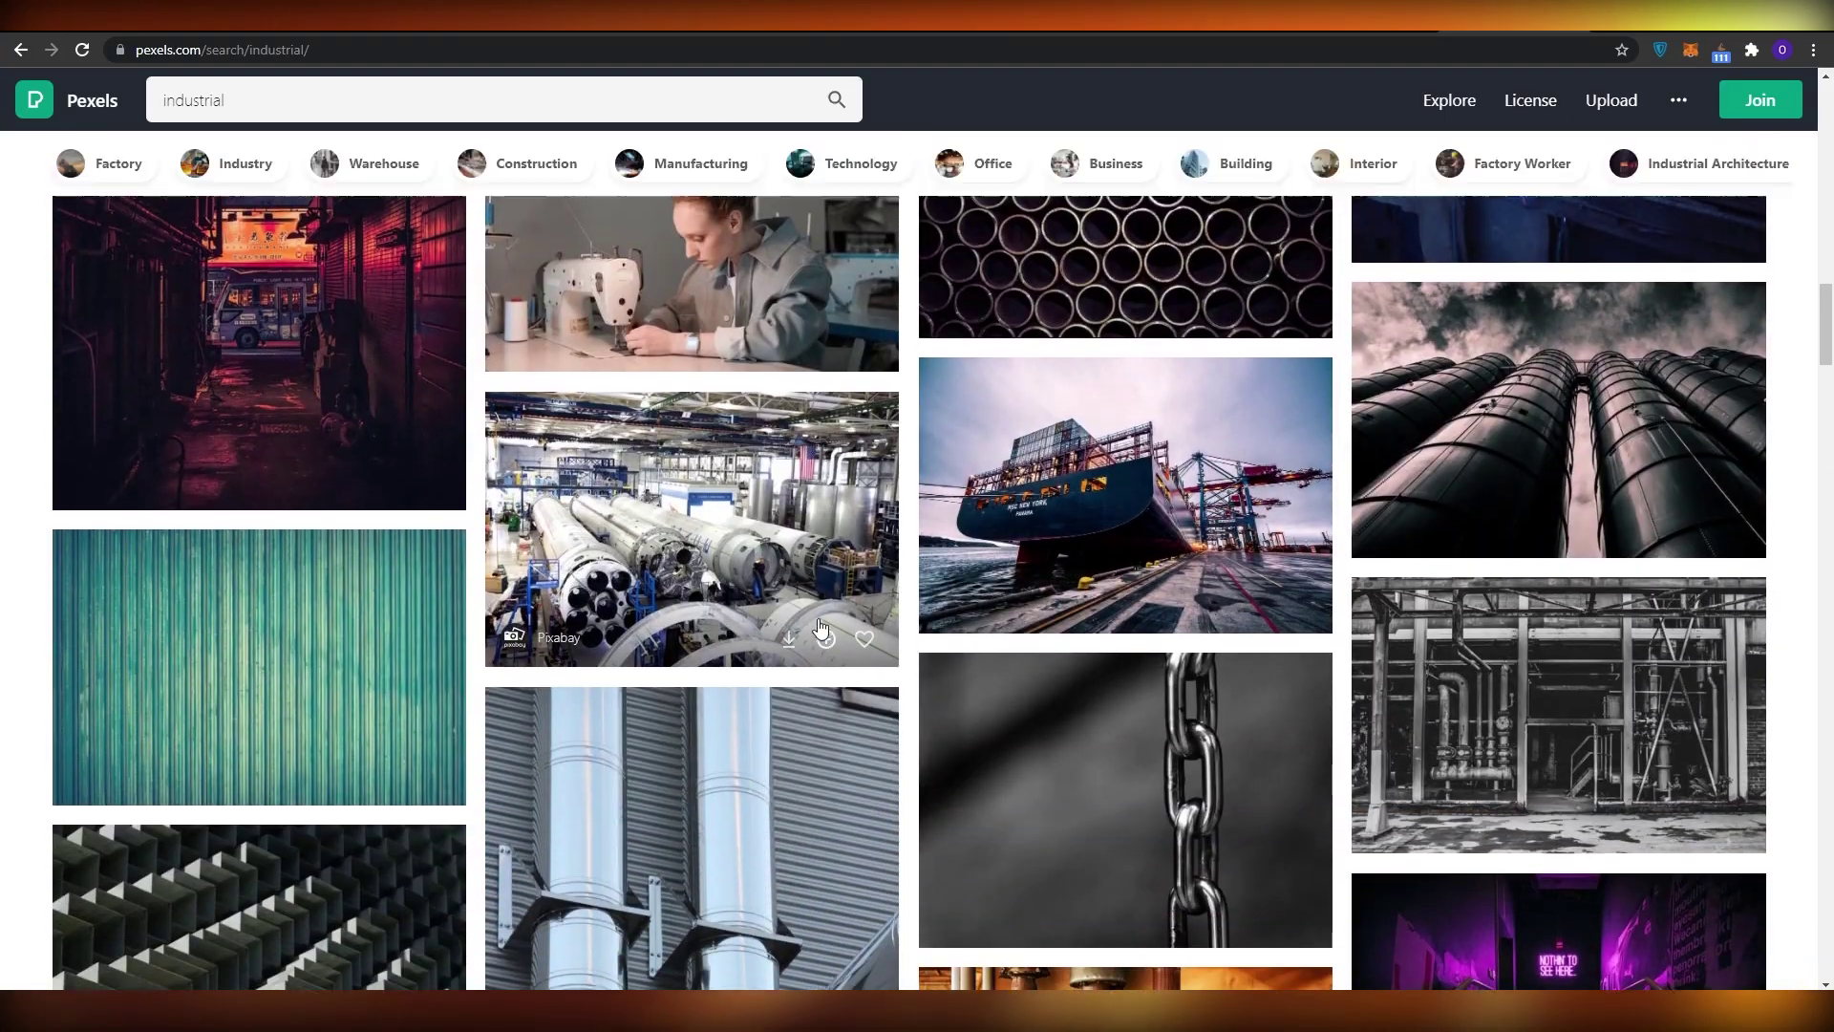
pyautogui.scroll(6, 1194, 606)
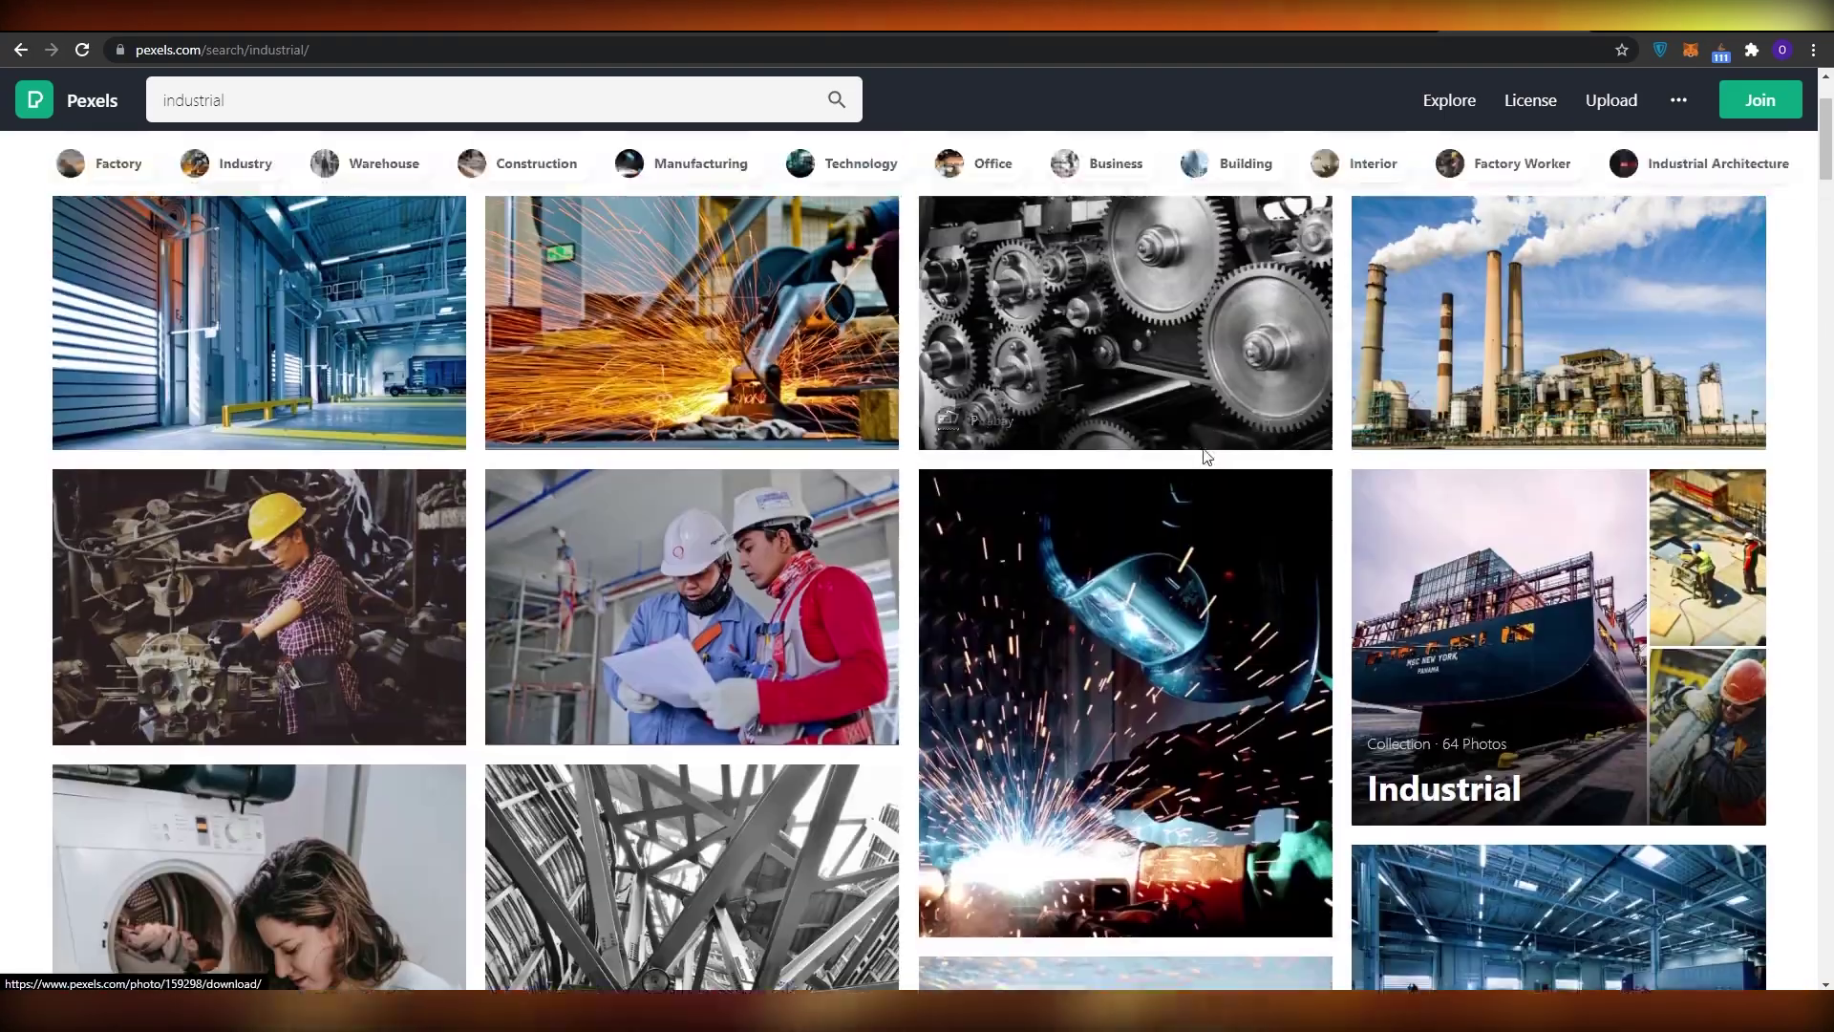
pyautogui.scroll(-1, 1162, 498)
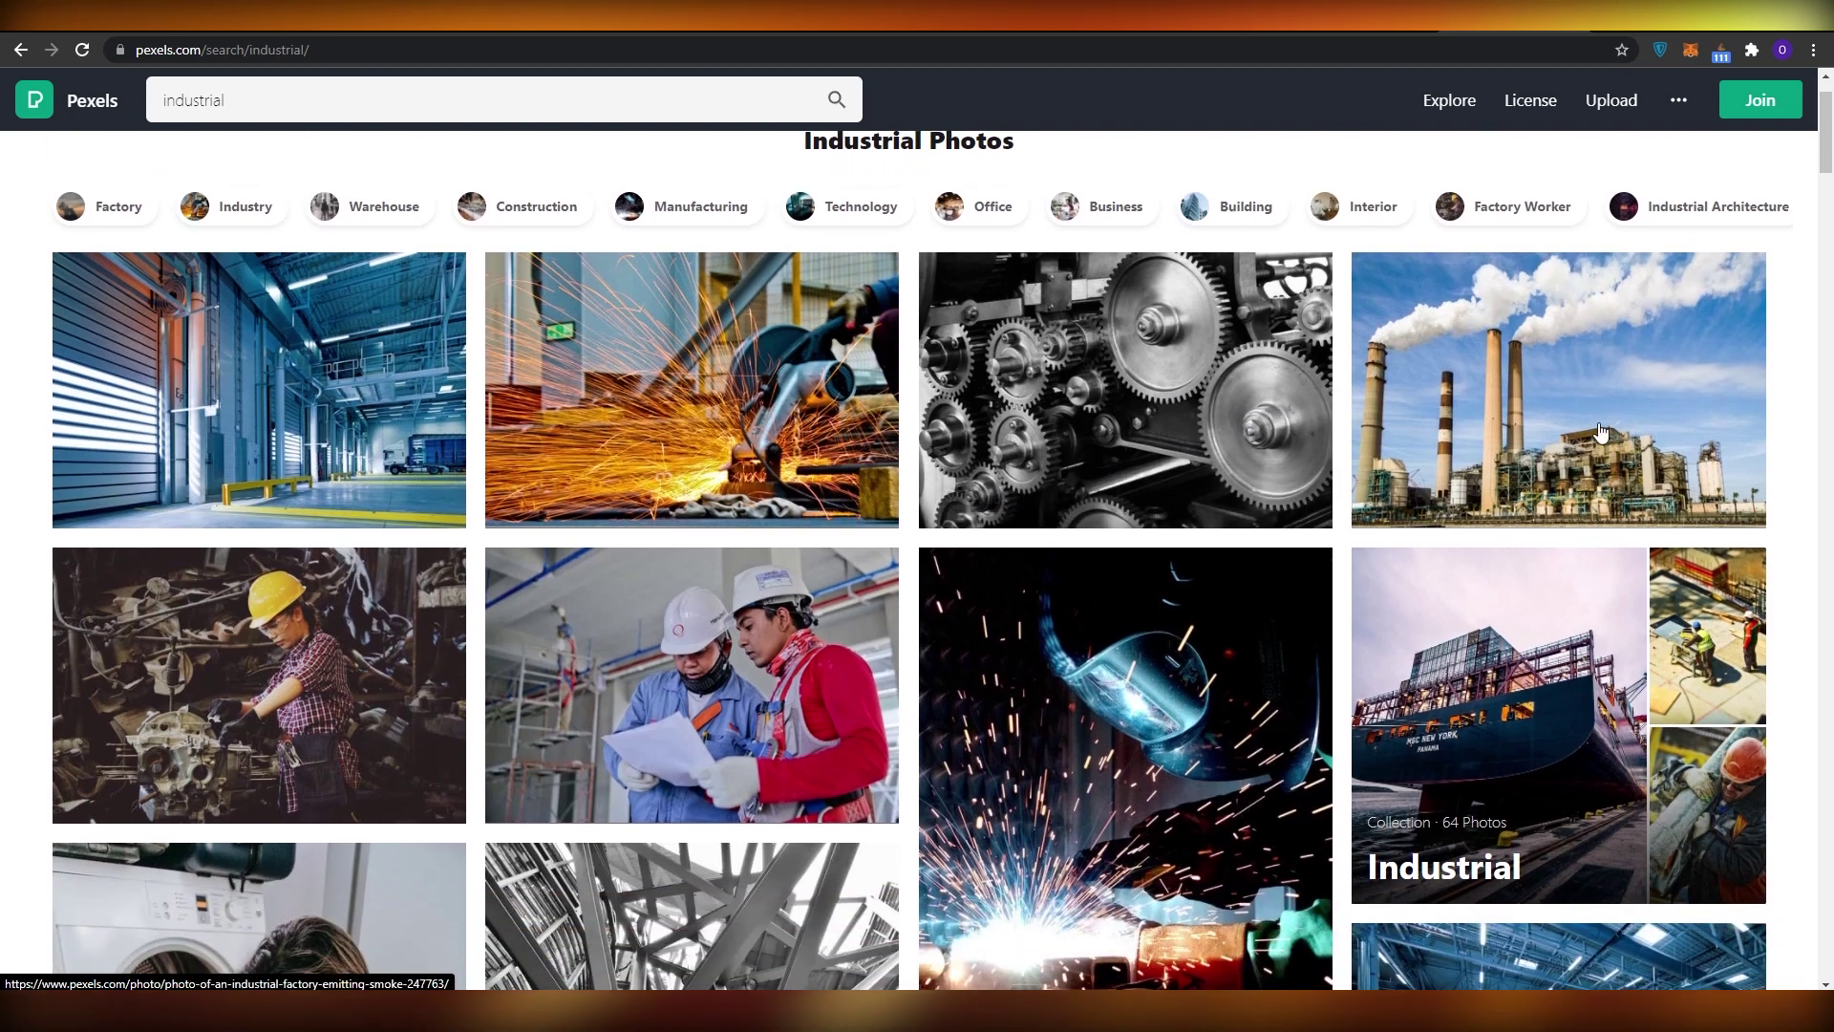
pyautogui.click(1523, 435)
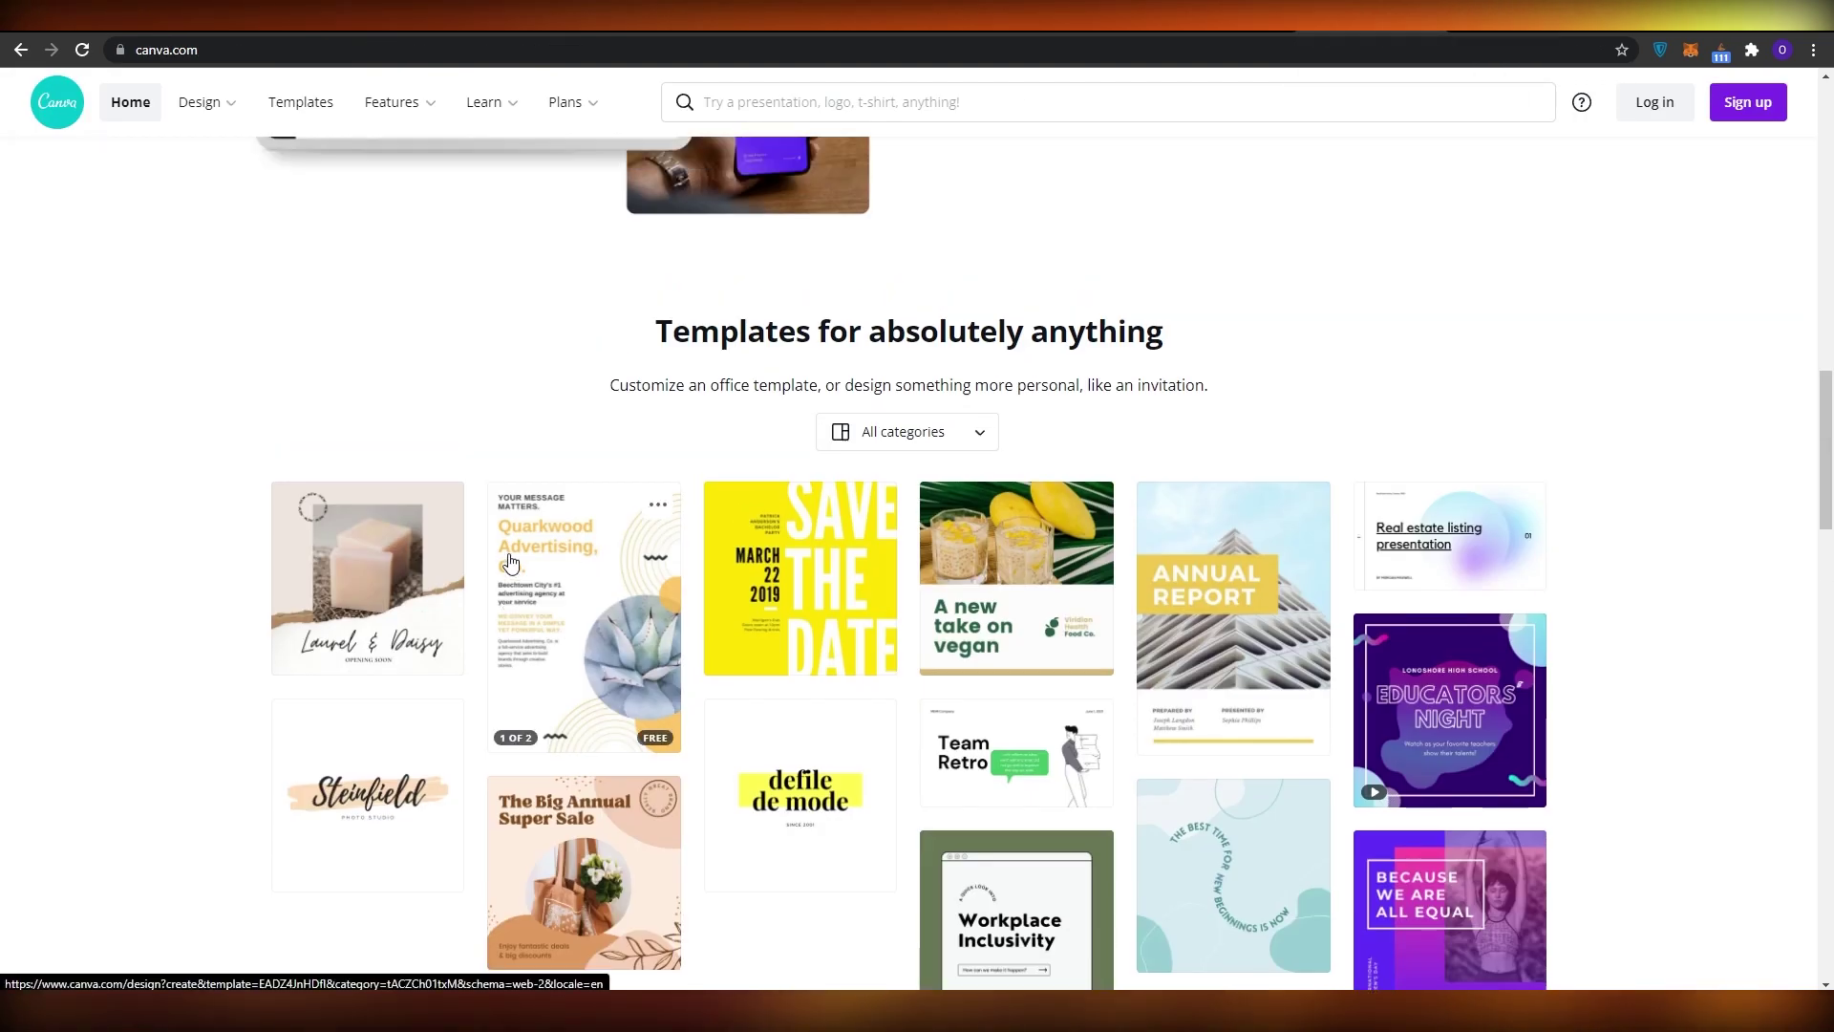
# Switch to Canva, start a blank YouTube thumbnail design, dismiss the onboarding video and look through the thumbnail templates
pyautogui.scroll(-8, 510, 564)
pyautogui.scroll(6, 510, 564)
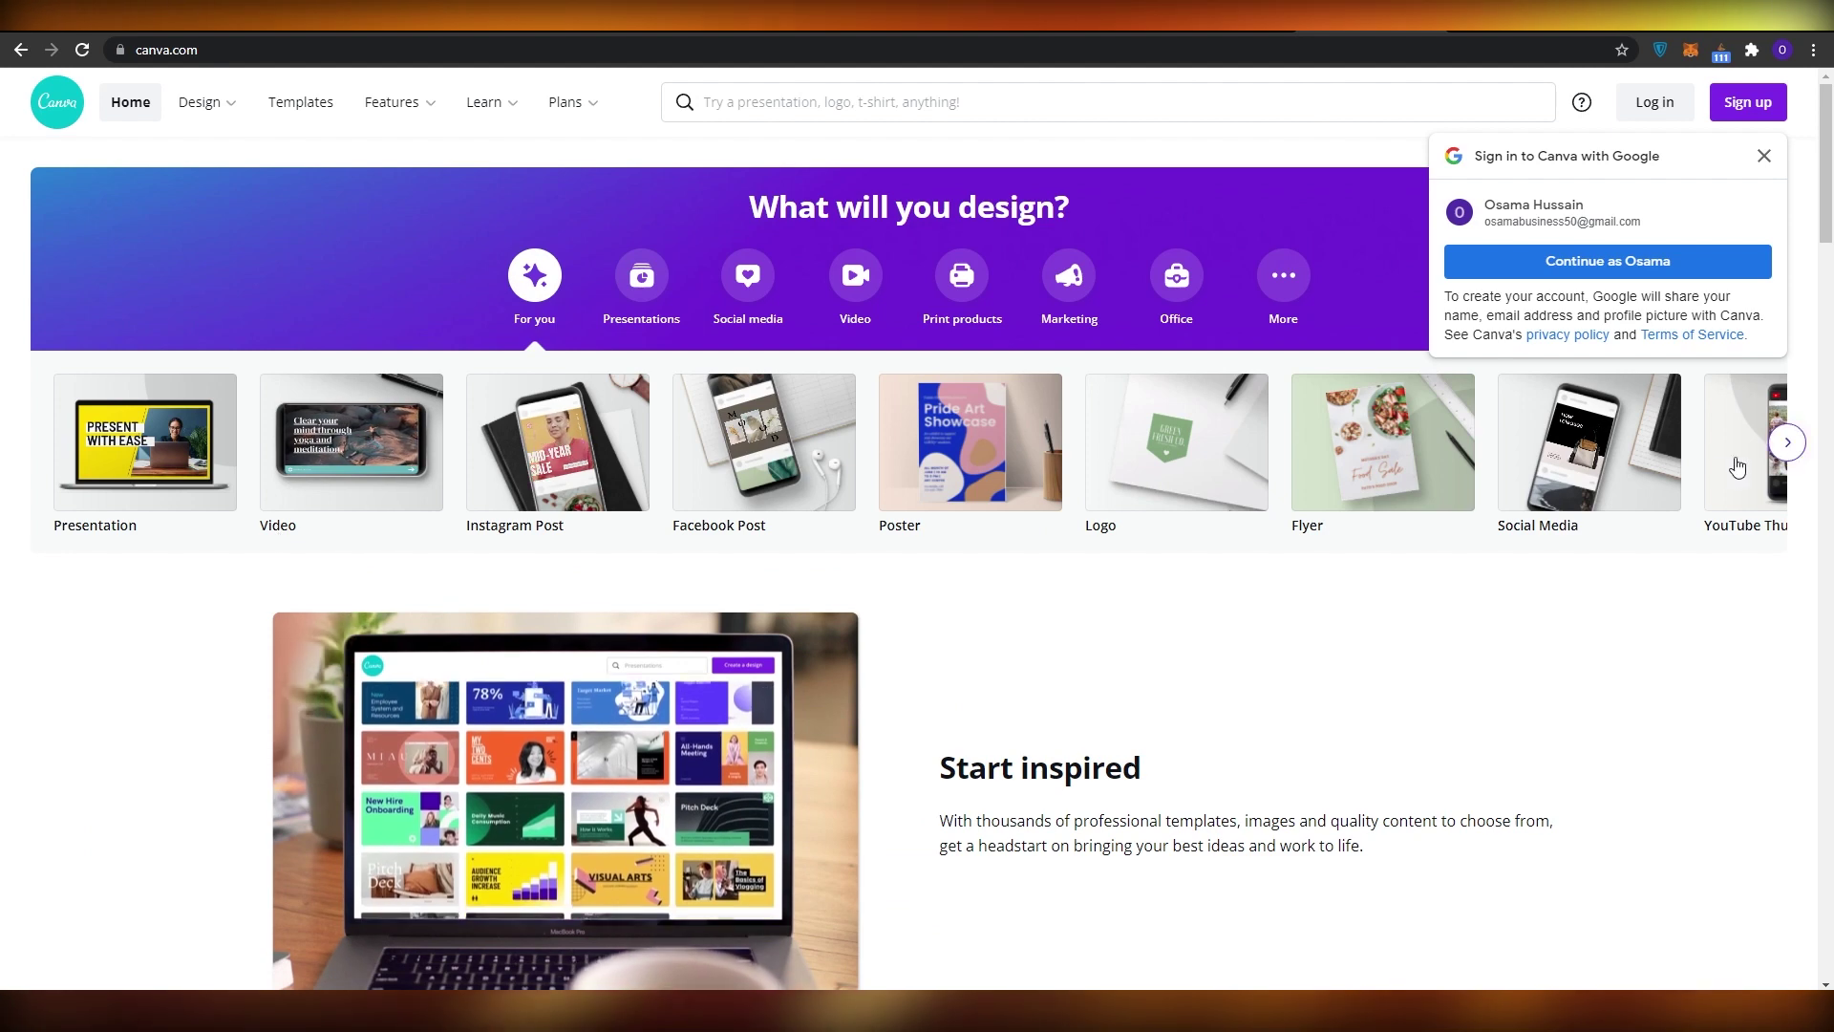
pyautogui.hscroll(3, 282, 541)
pyautogui.click(678, 100)
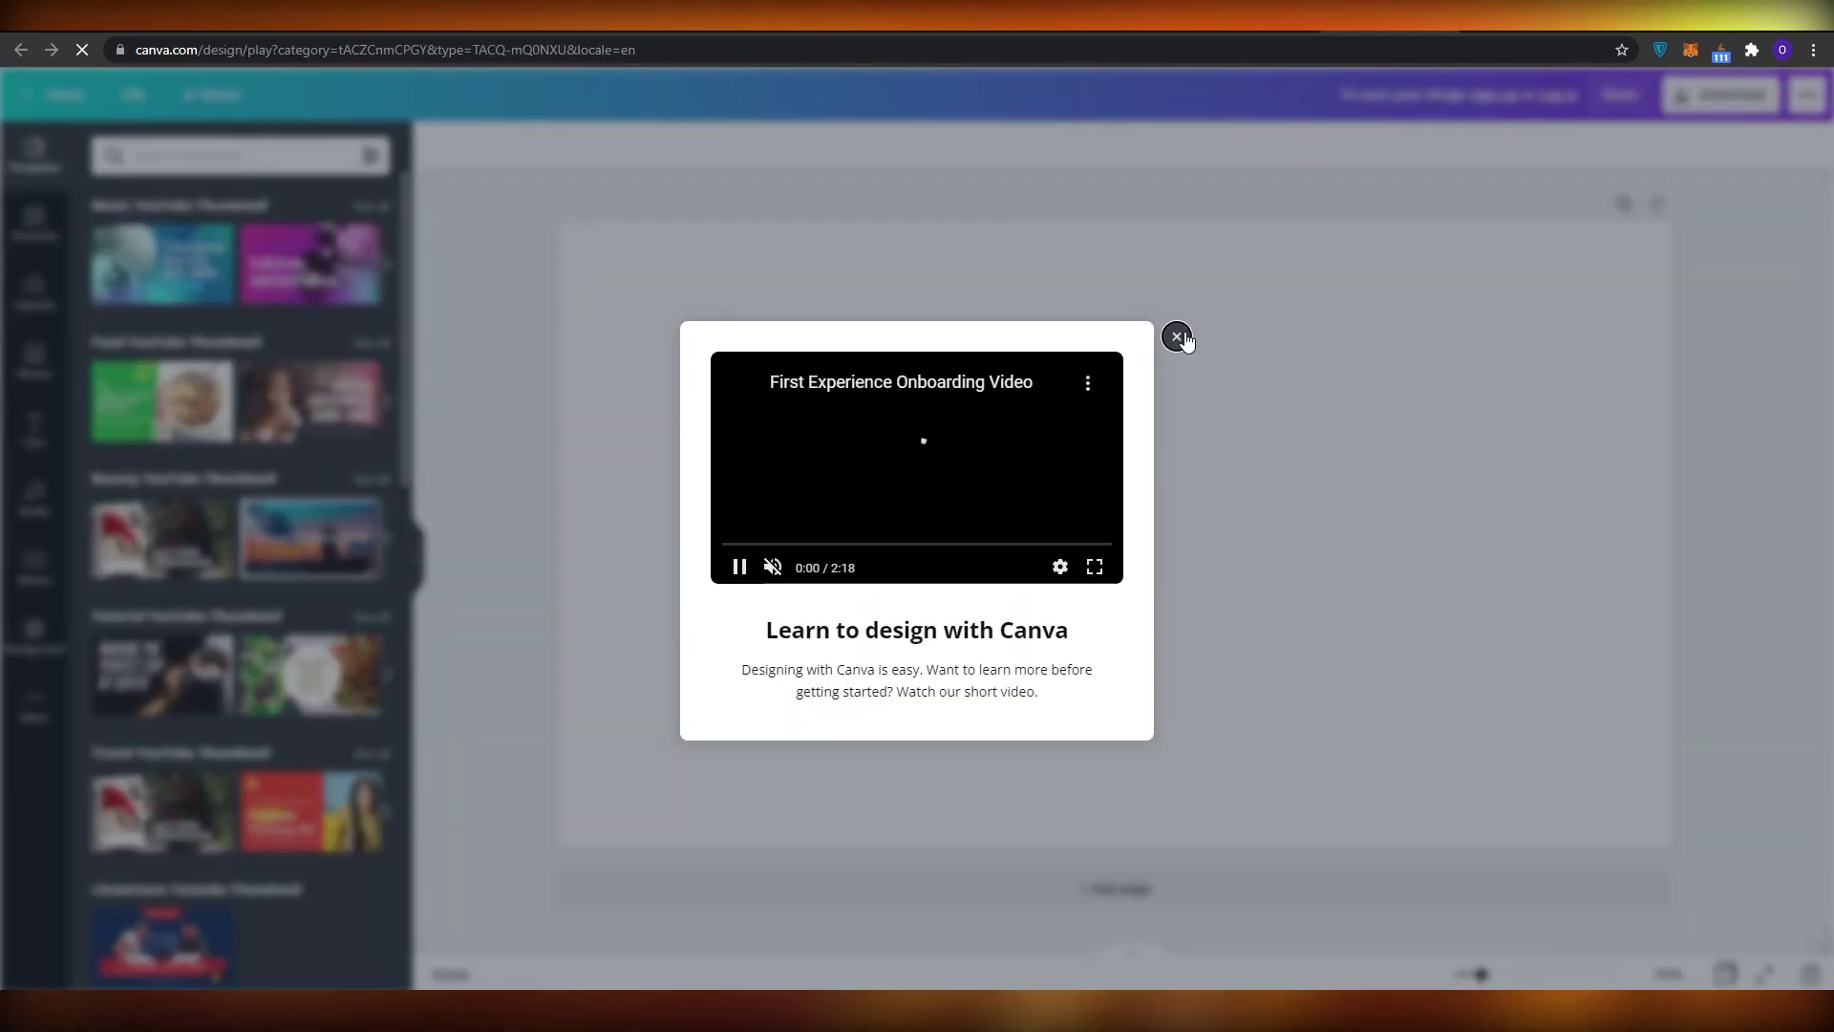
pyautogui.click(1177, 336)
pyautogui.scroll(-6, 317, 589)
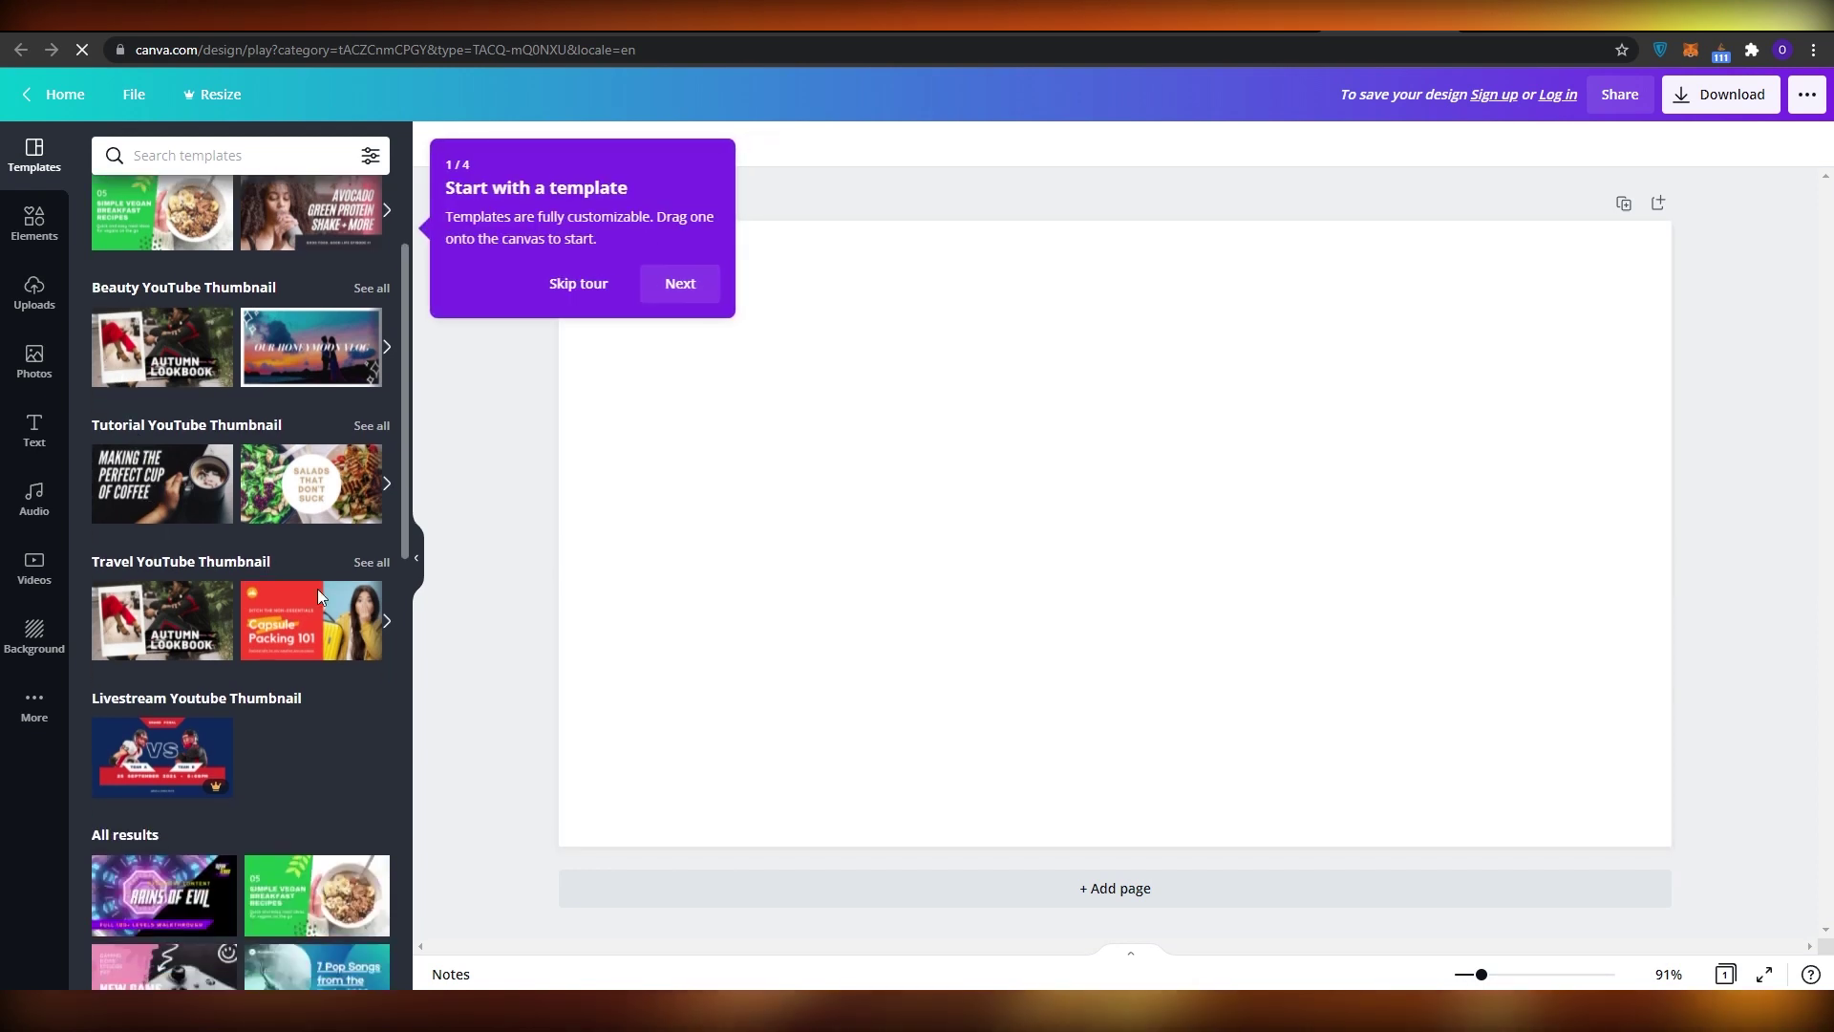
# Search the thumbnail templates for industrial, apply the Hades 4X SUV template to the page and advance through the onboarding tour
pyautogui.scroll(-3, 268, 654)
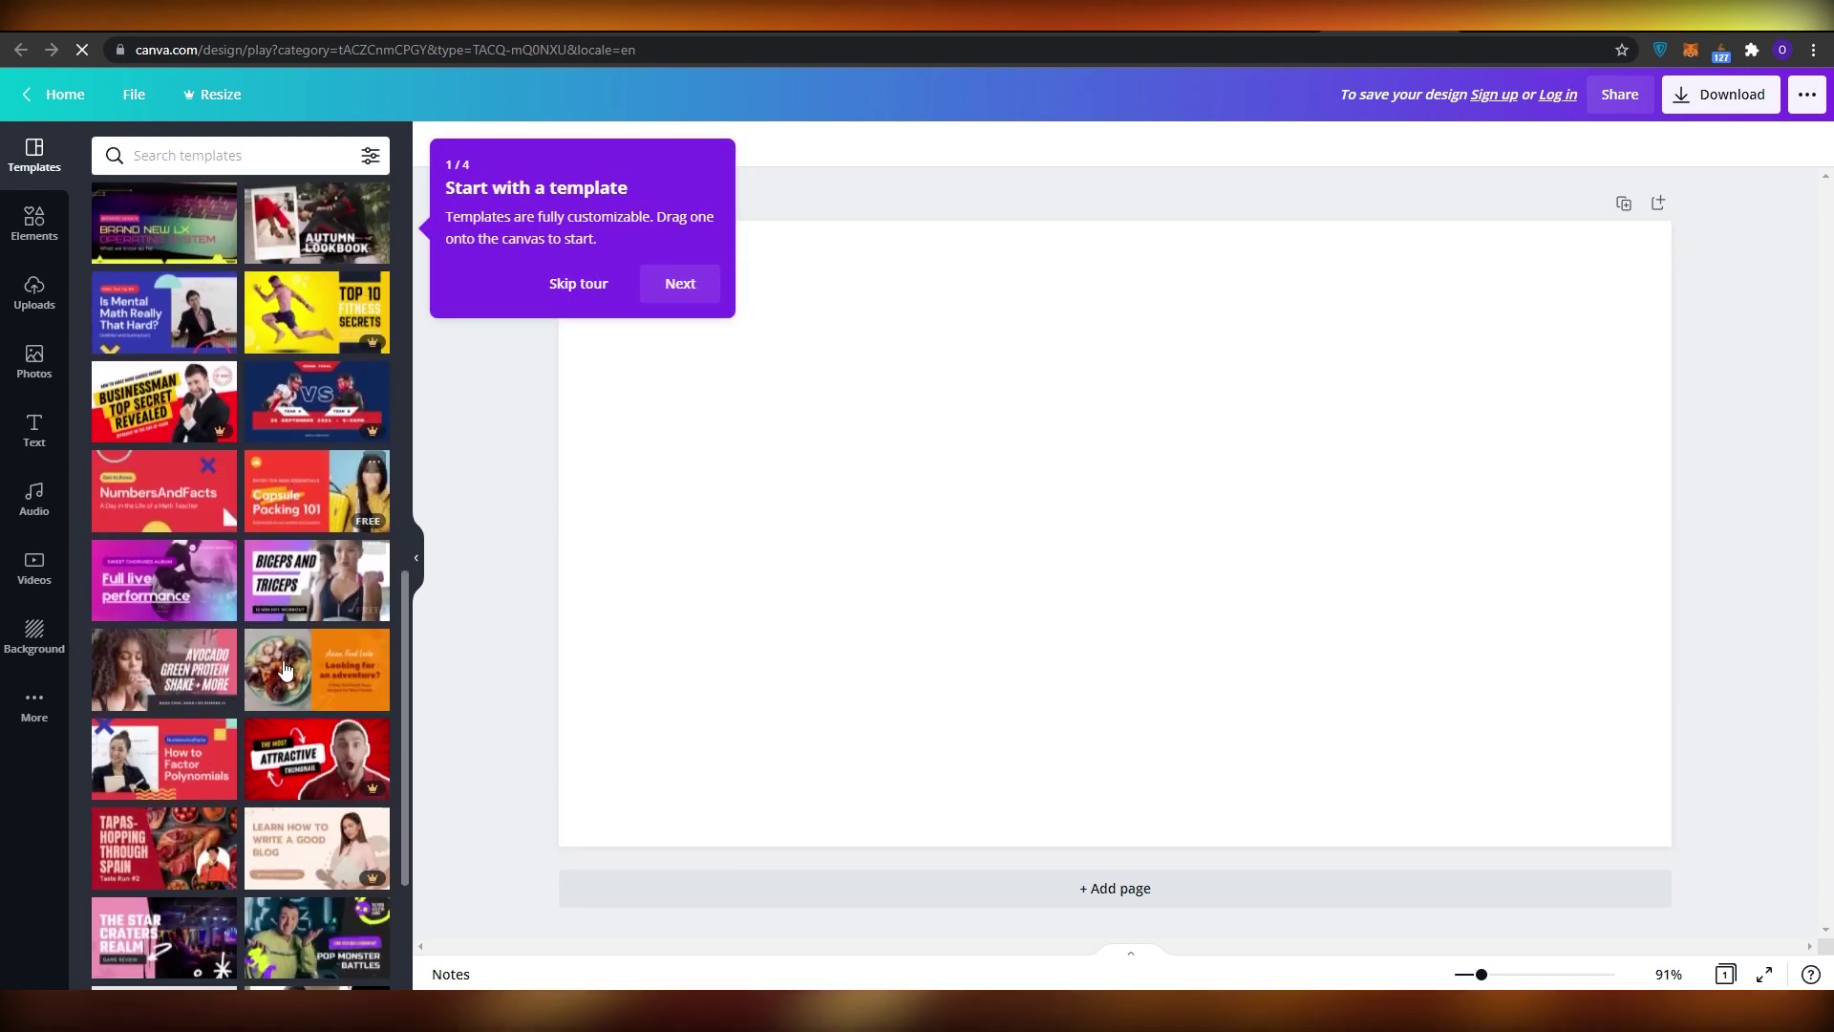
pyautogui.scroll(10, 281, 656)
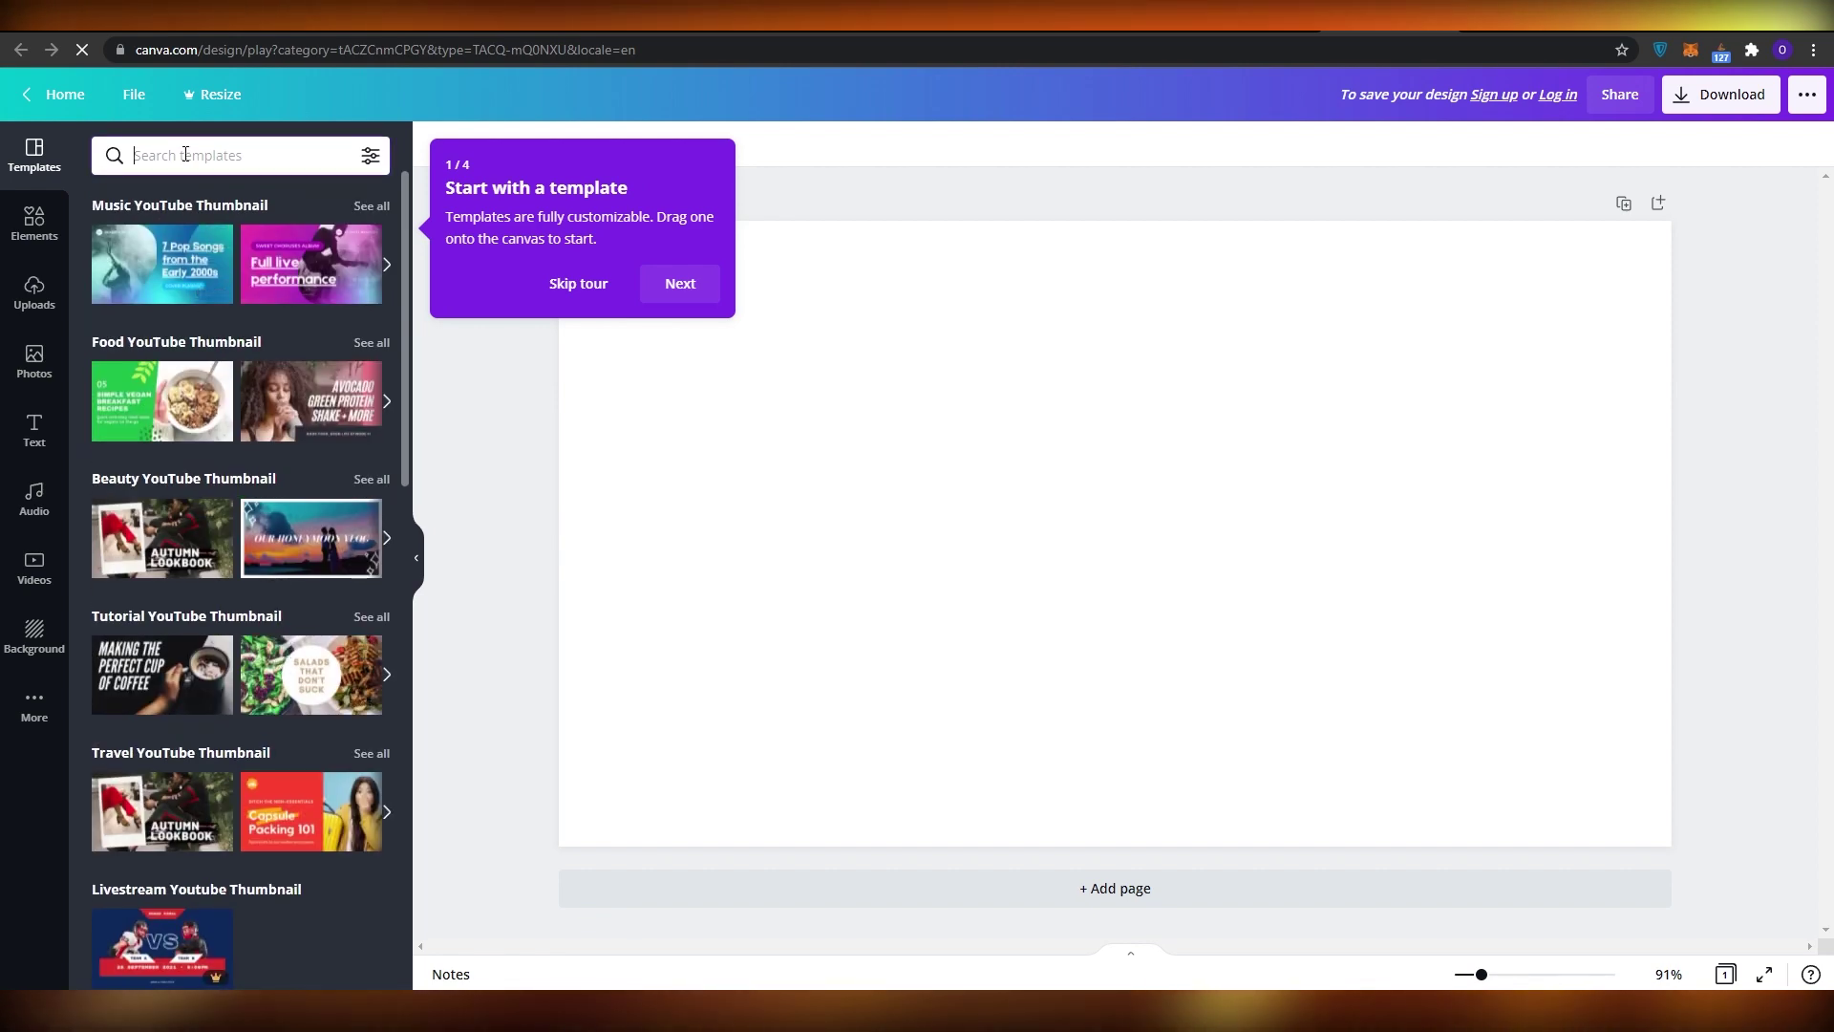
pyautogui.write('industrial')
pyautogui.press('Return')
pyautogui.click(194, 247)
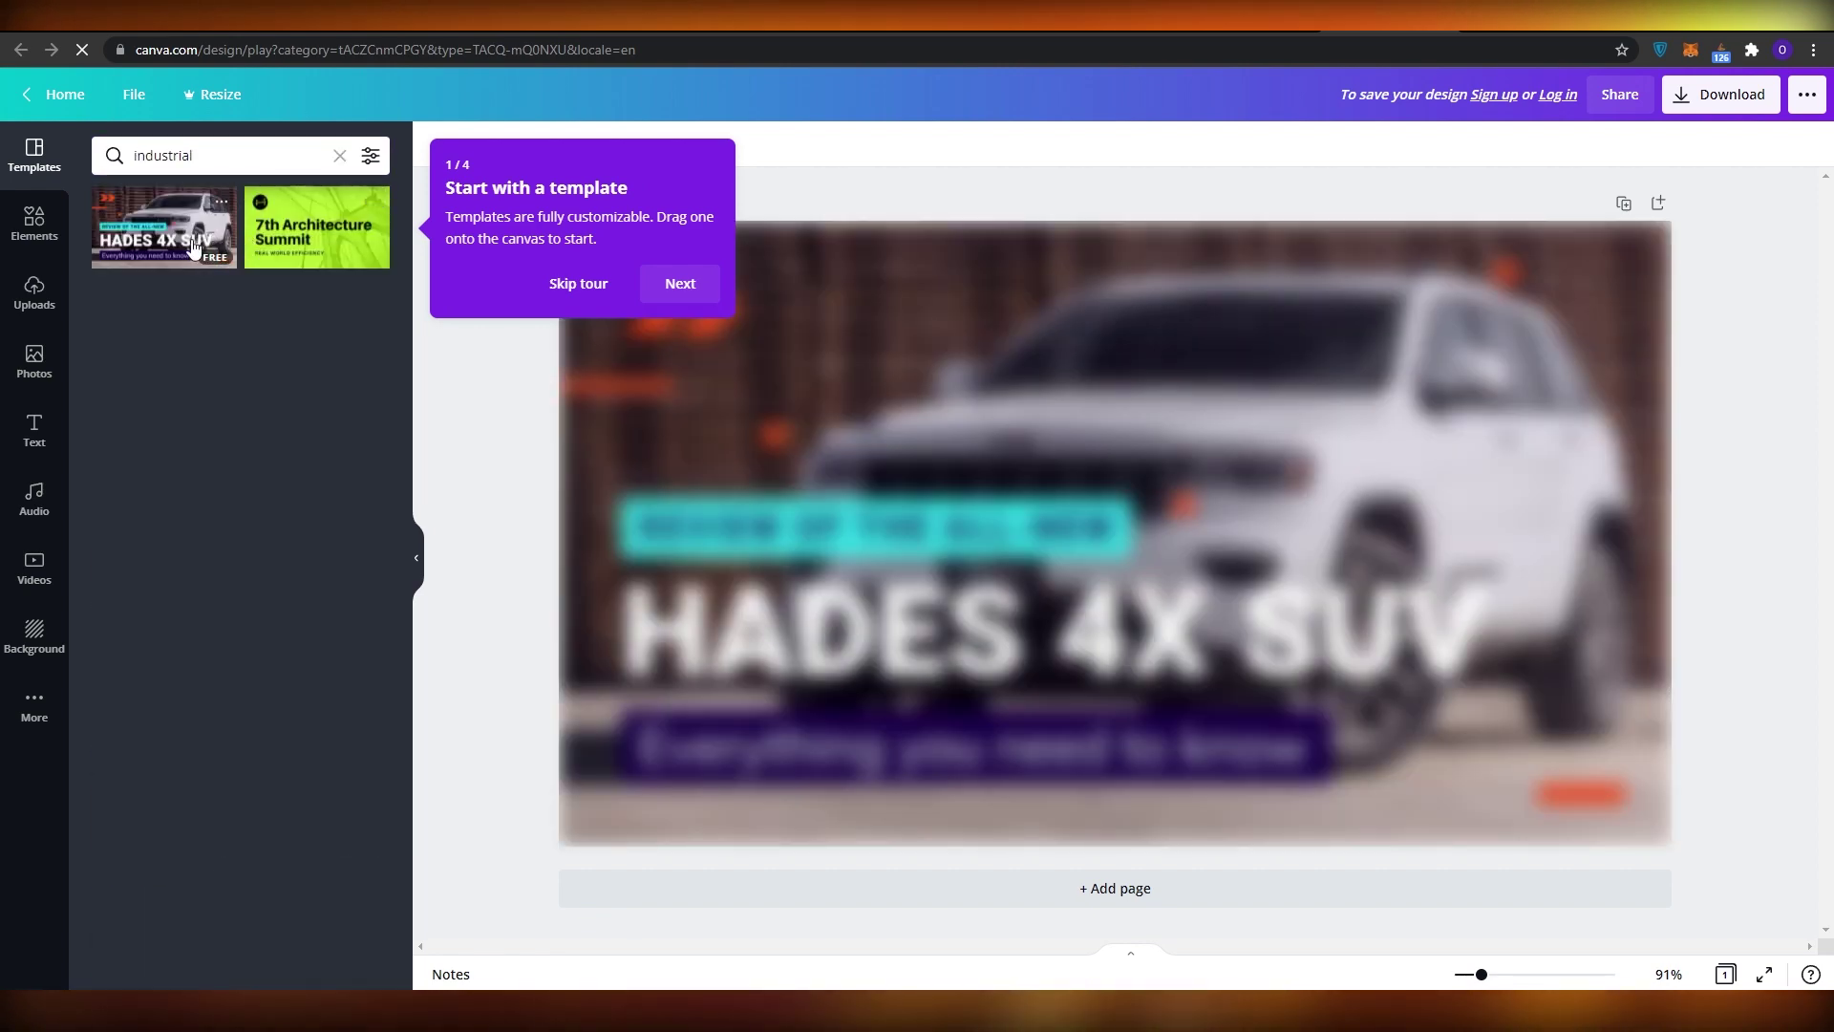
pyautogui.click(689, 290)
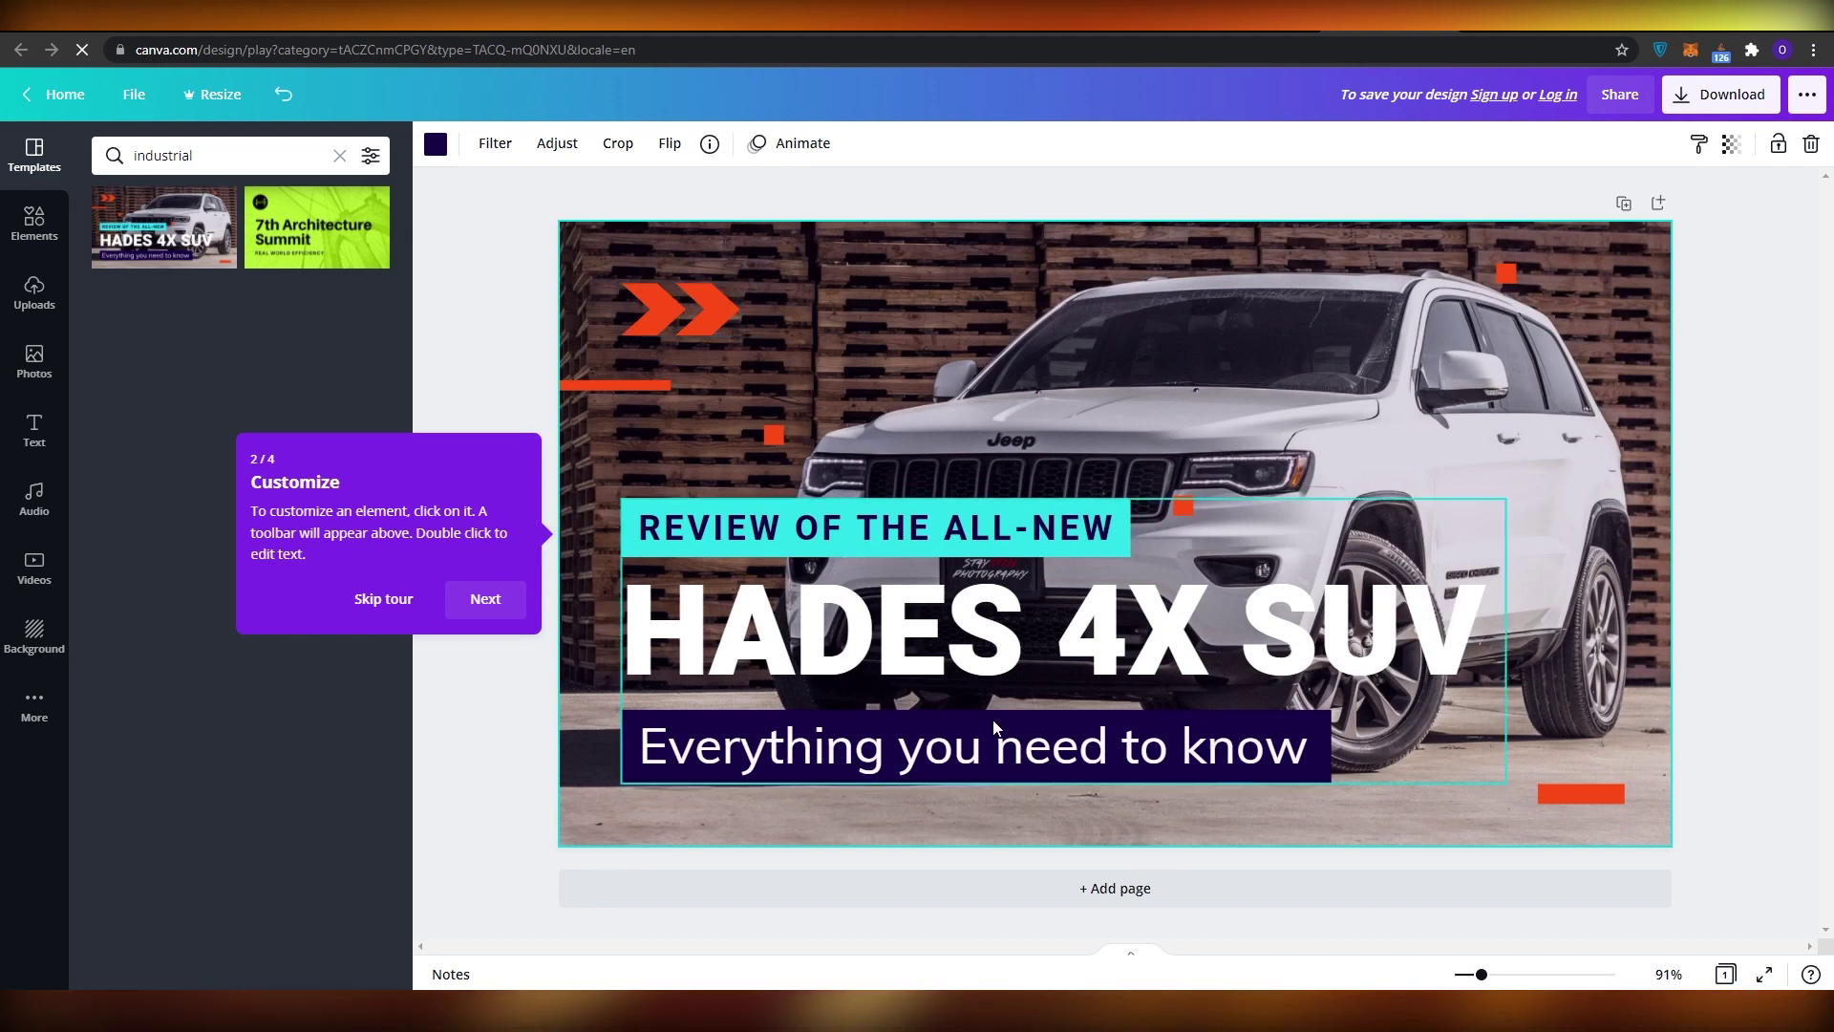
pyautogui.click(485, 599)
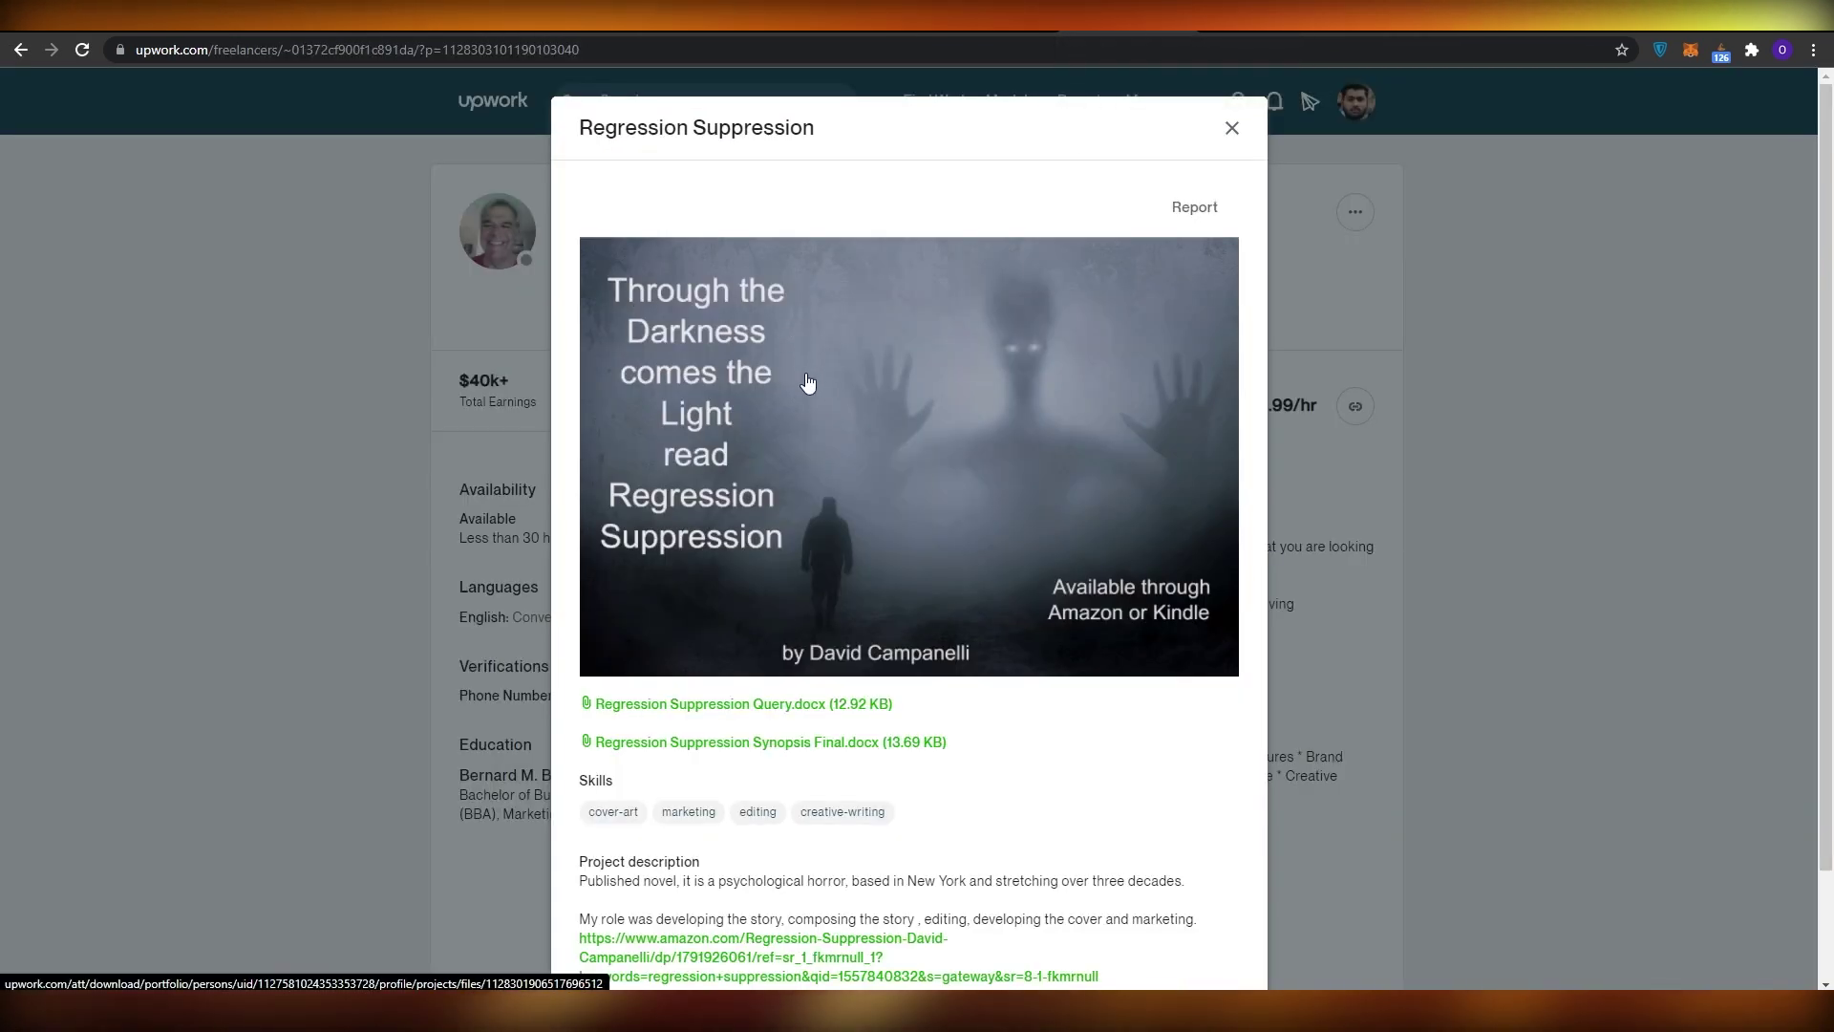
# Switch to Upwork, review the Regression Suppression project's cover image, attachments and description, close it and return to the copywriters listing
pyautogui.scroll(-2, 831, 497)
pyautogui.scroll(2, 841, 506)
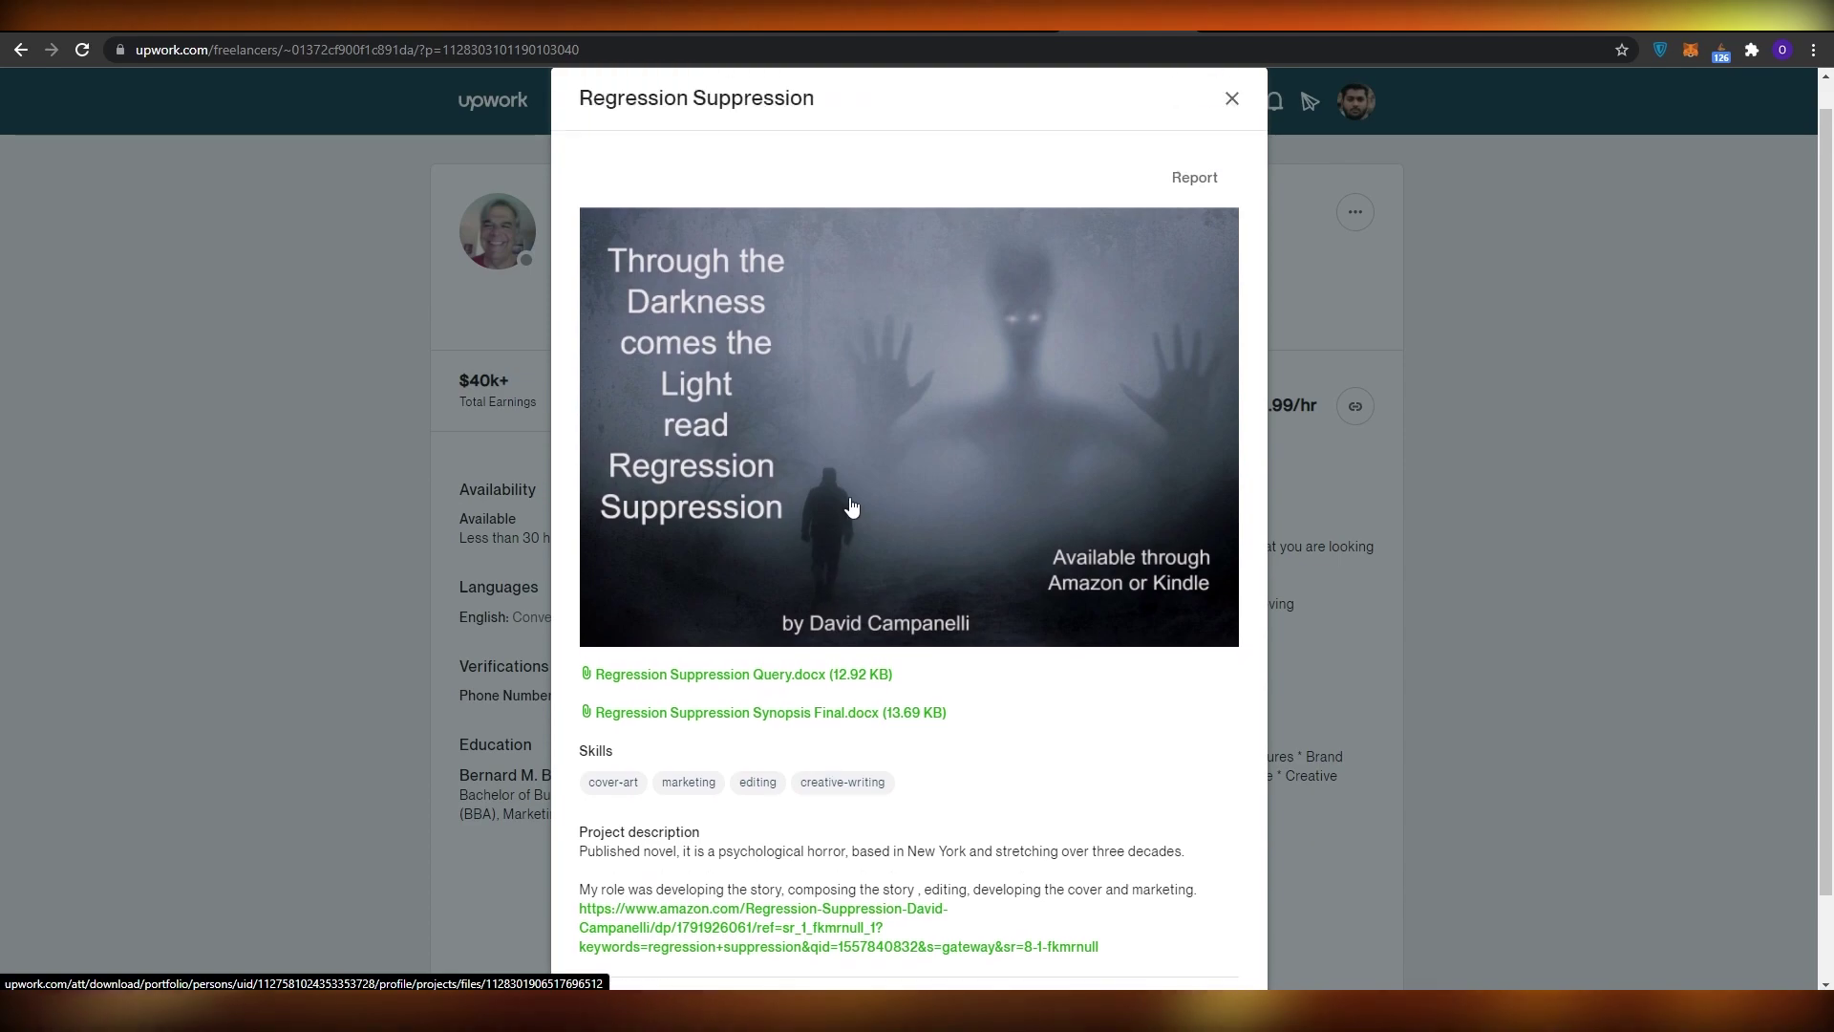
pyautogui.scroll(-1, 745, 487)
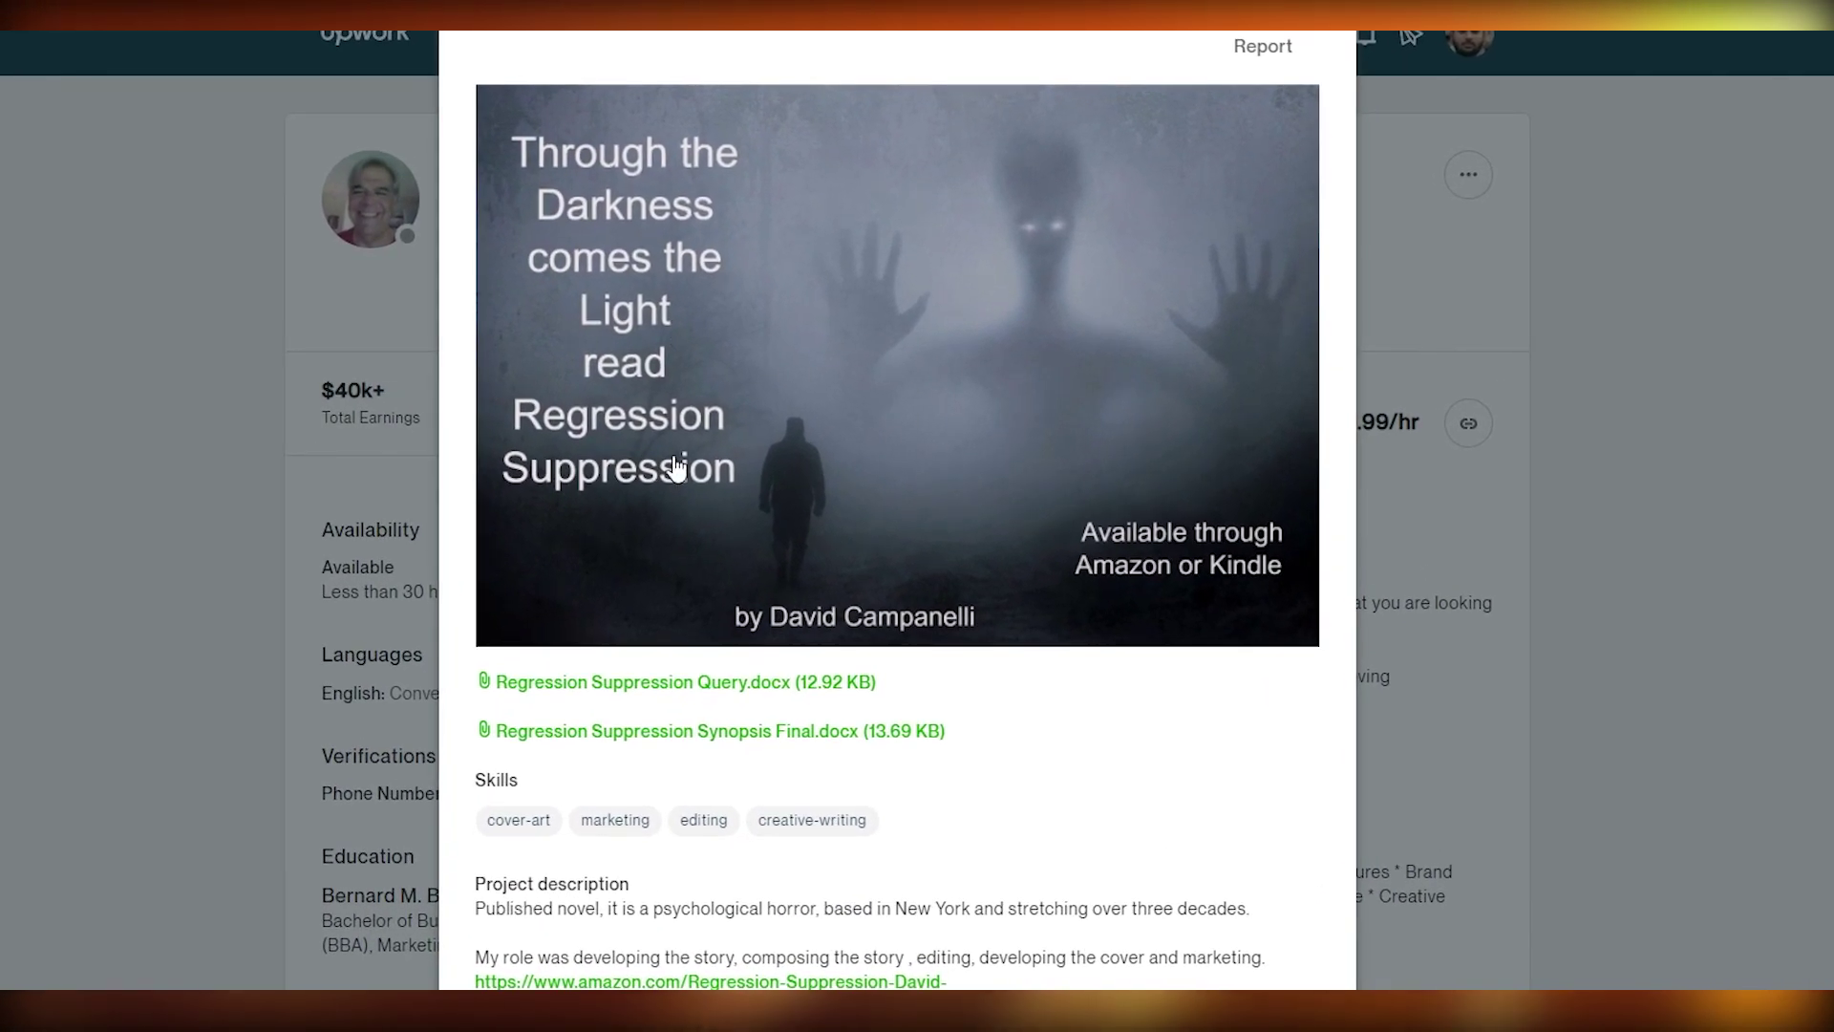
pyautogui.scroll(-1, 817, 654)
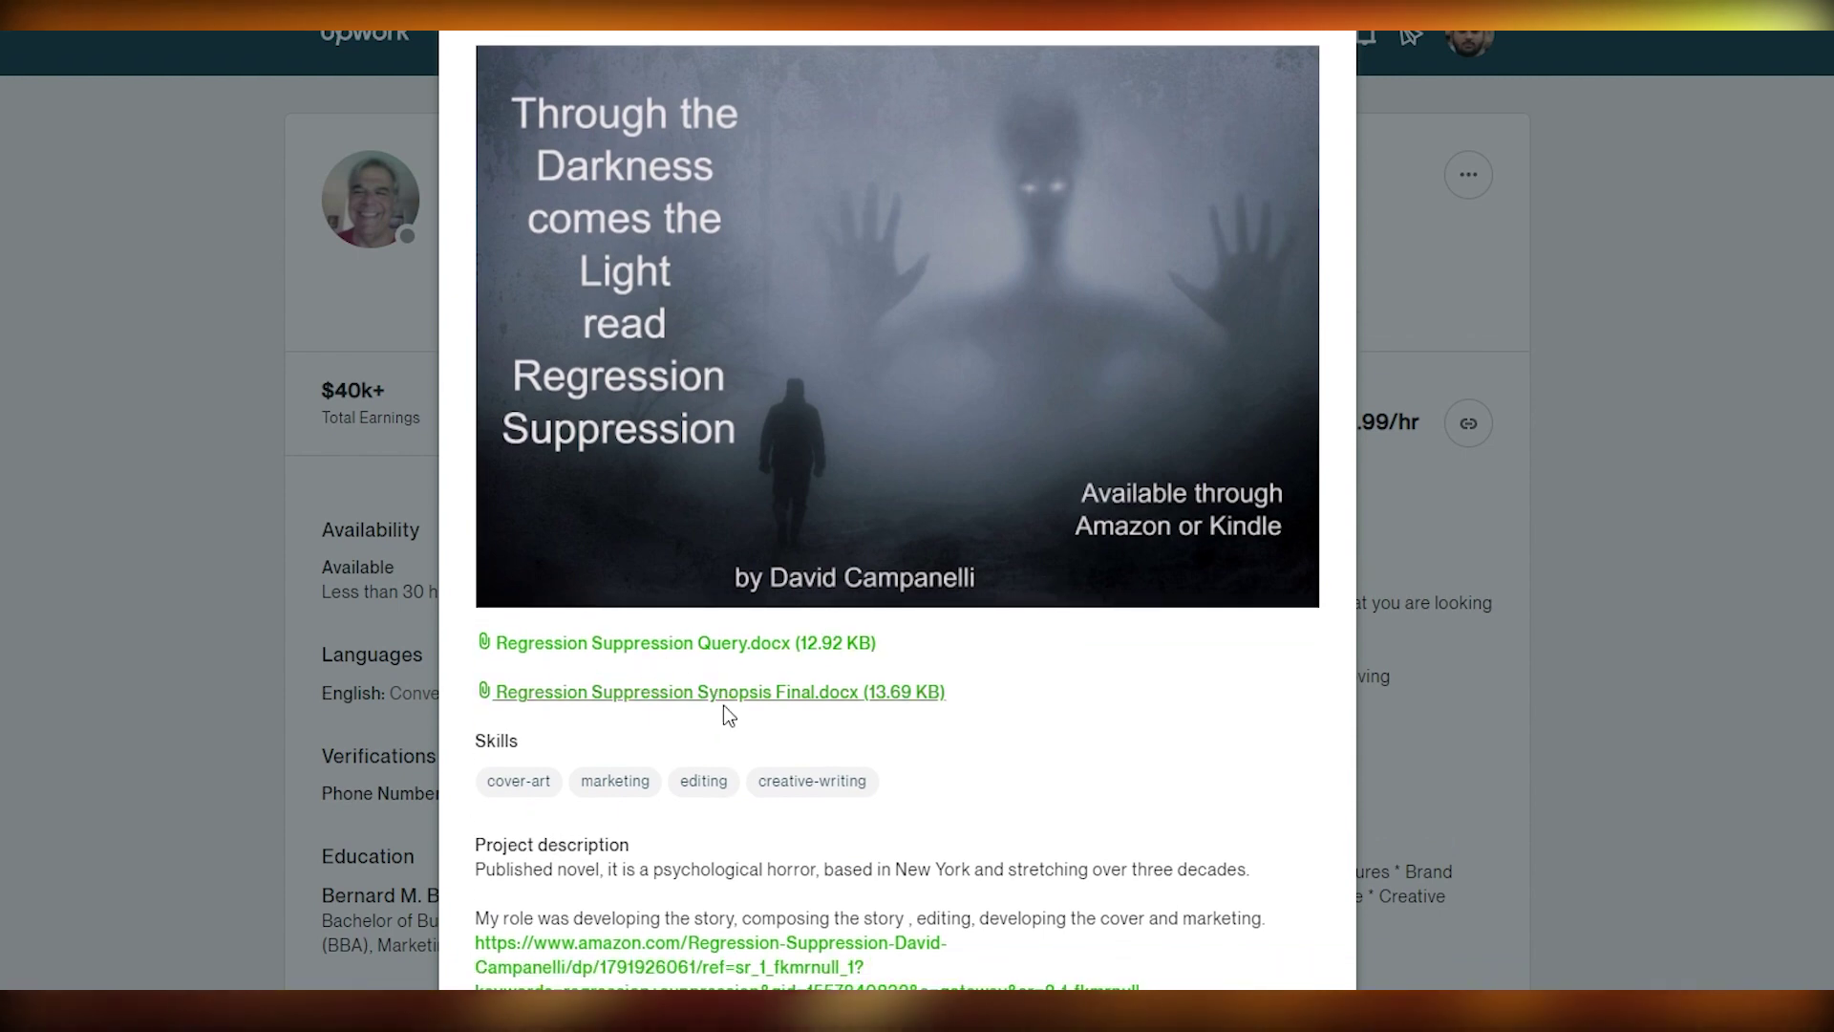
pyautogui.click(252, 732)
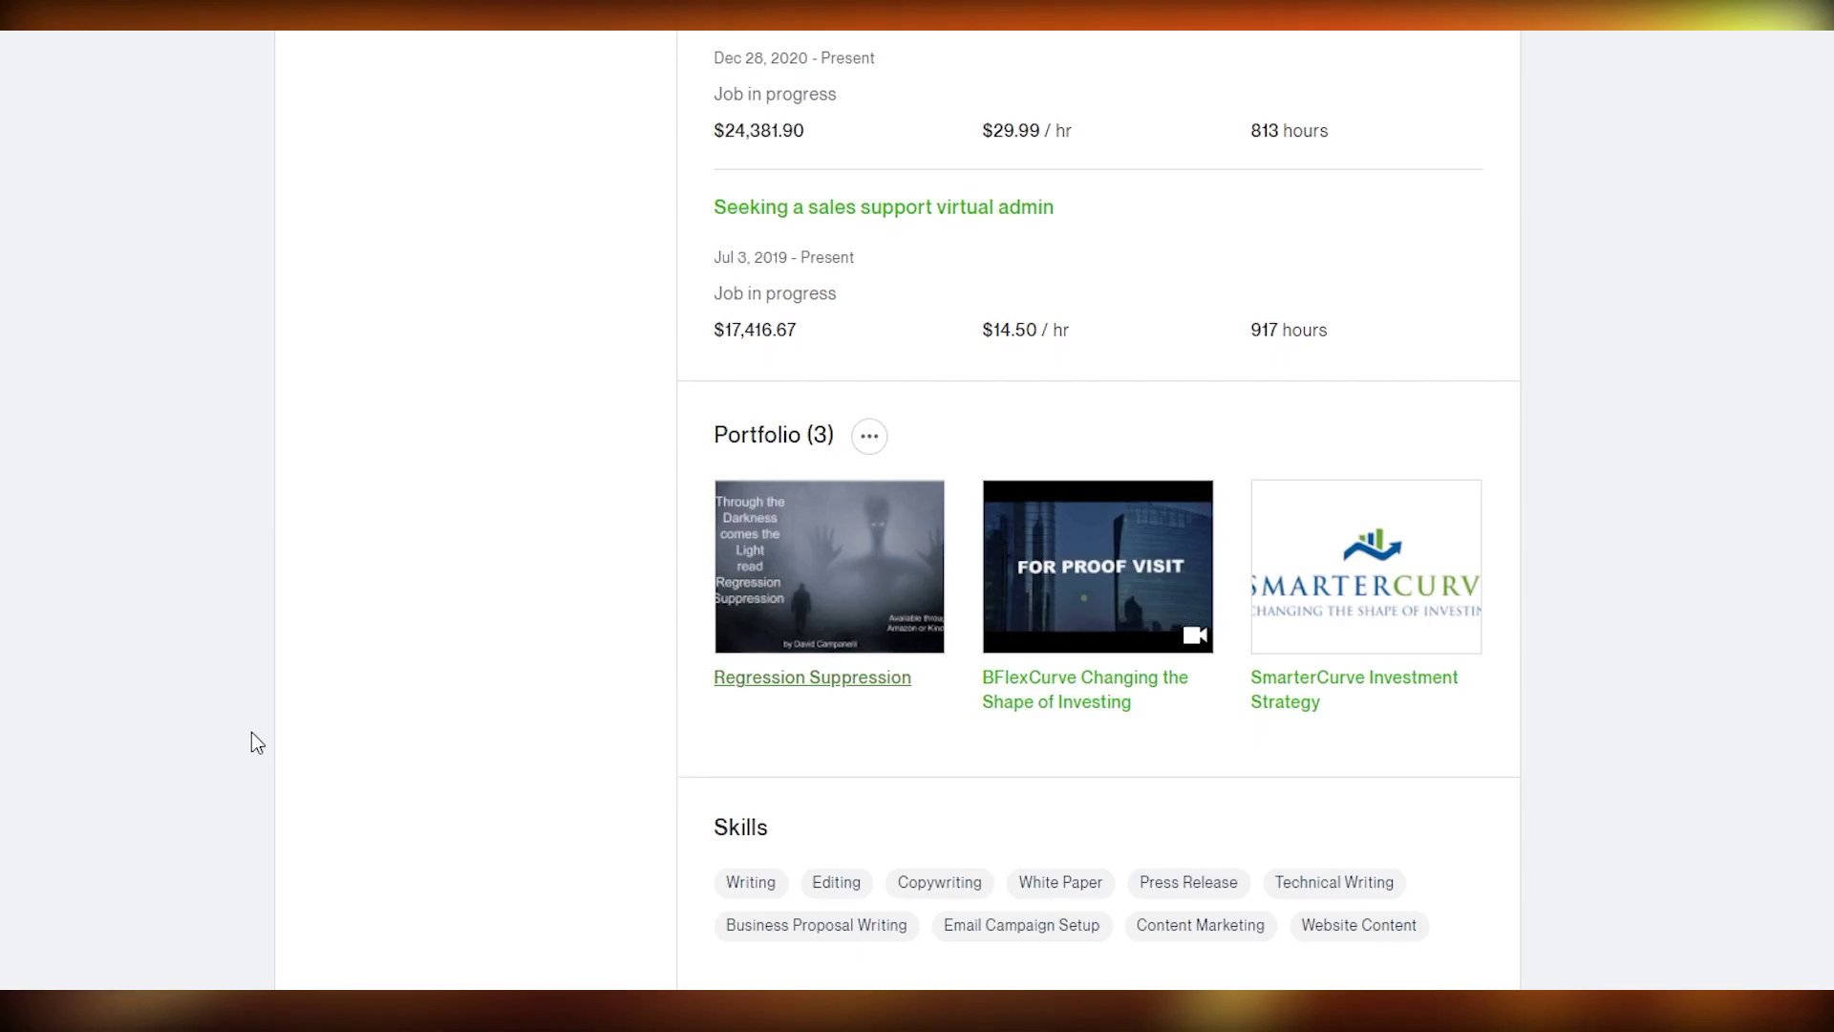
pyautogui.scroll(5, 884, 711)
pyautogui.scroll(-6, 885, 709)
pyautogui.scroll(12, 743, 759)
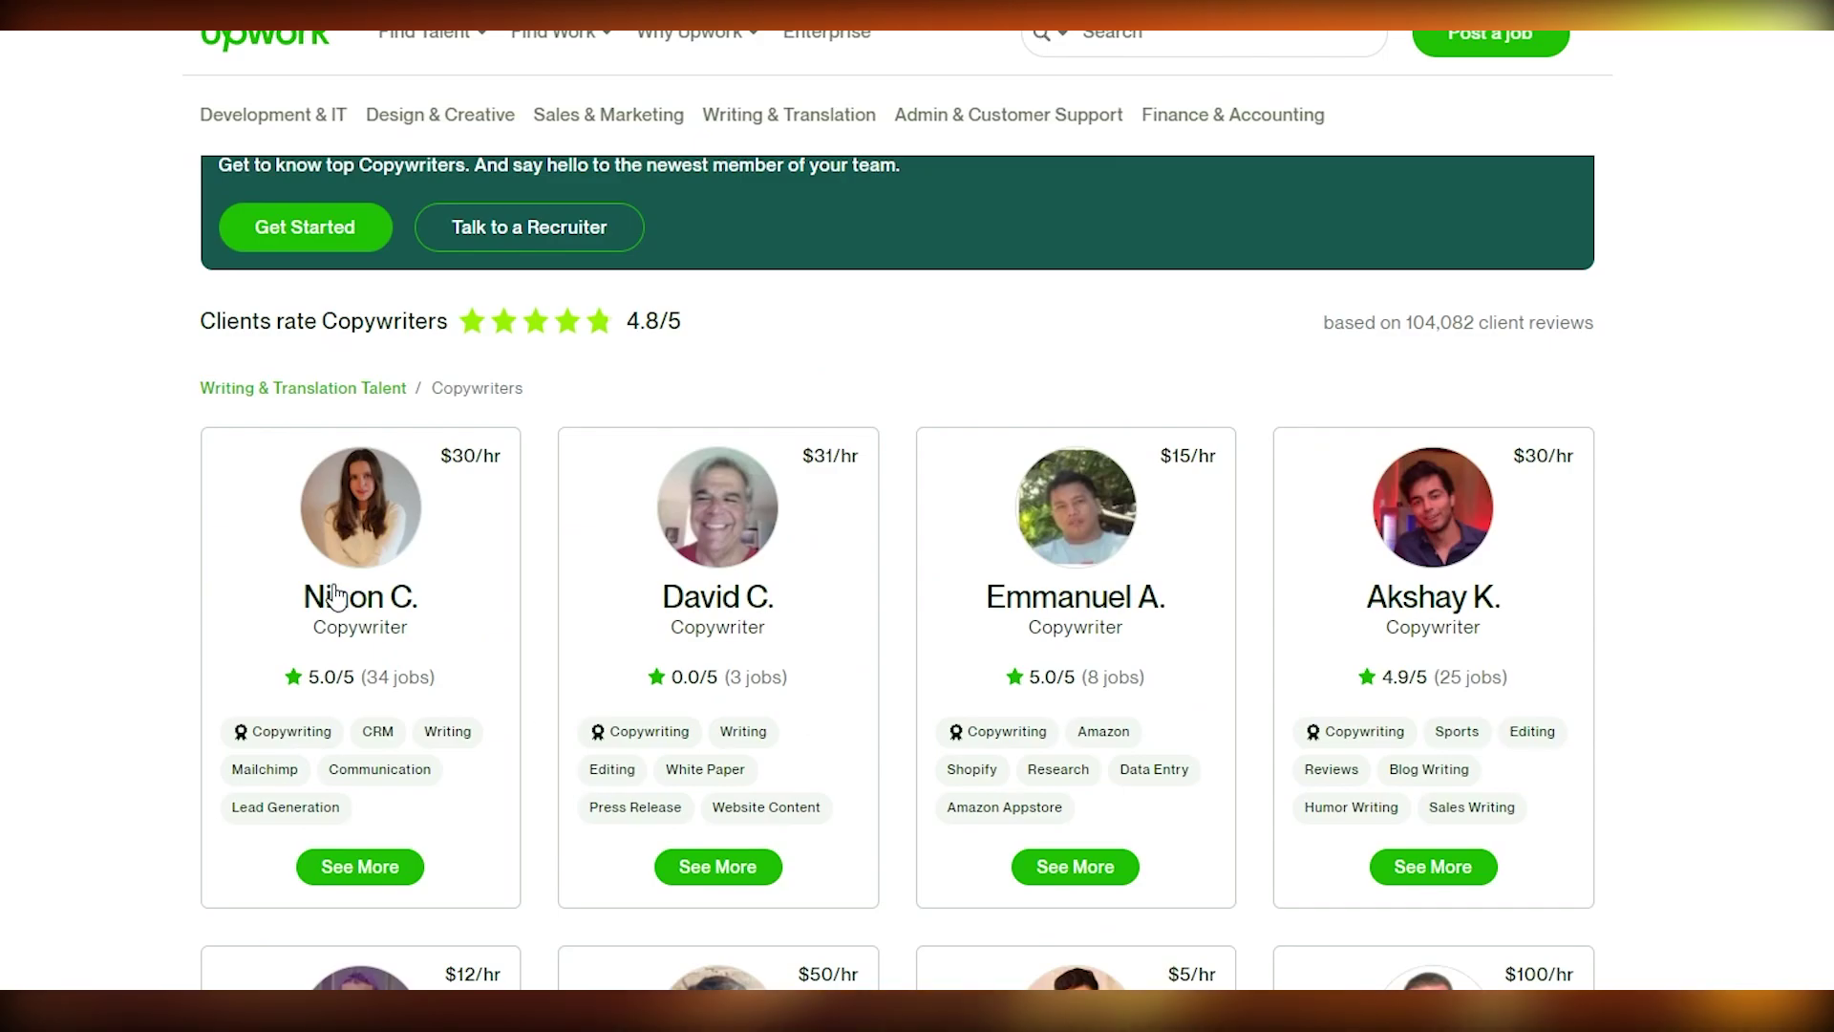
# Open the first listed copywriter's profile and look through the overview and work history down to the portfolio
pyautogui.click(341, 614)
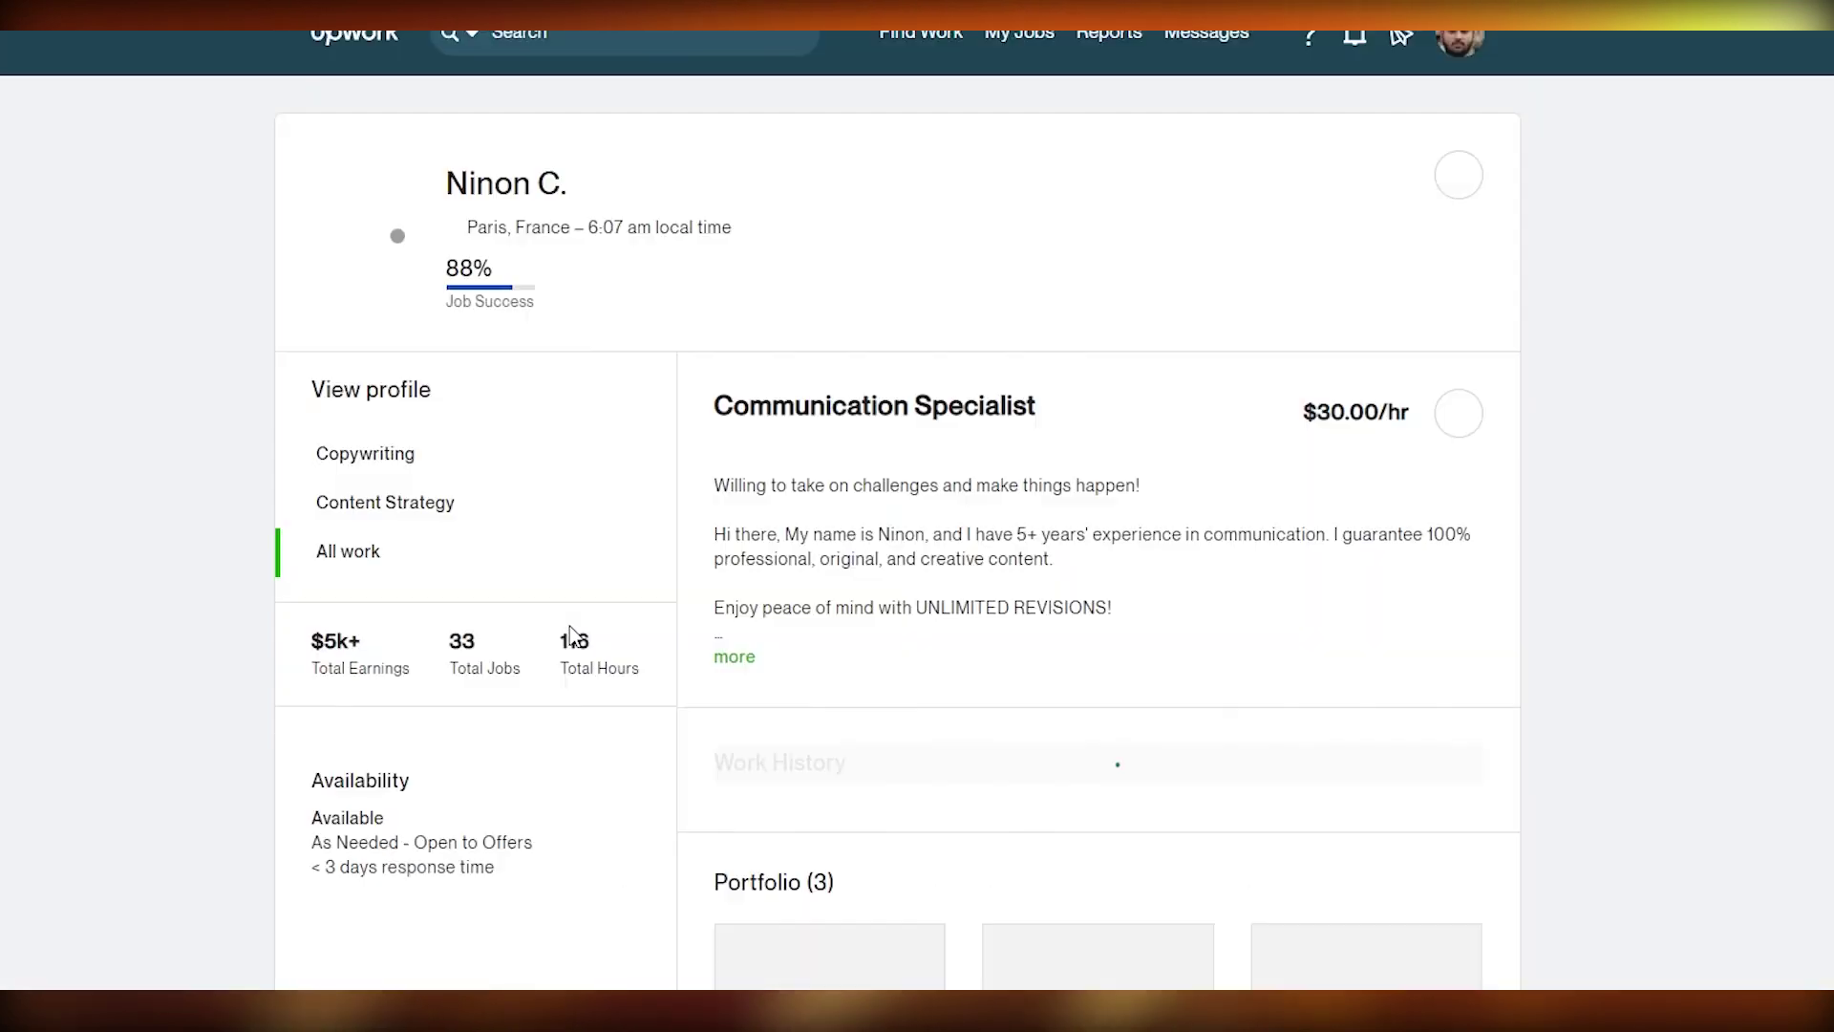
pyautogui.scroll(-6, 598, 495)
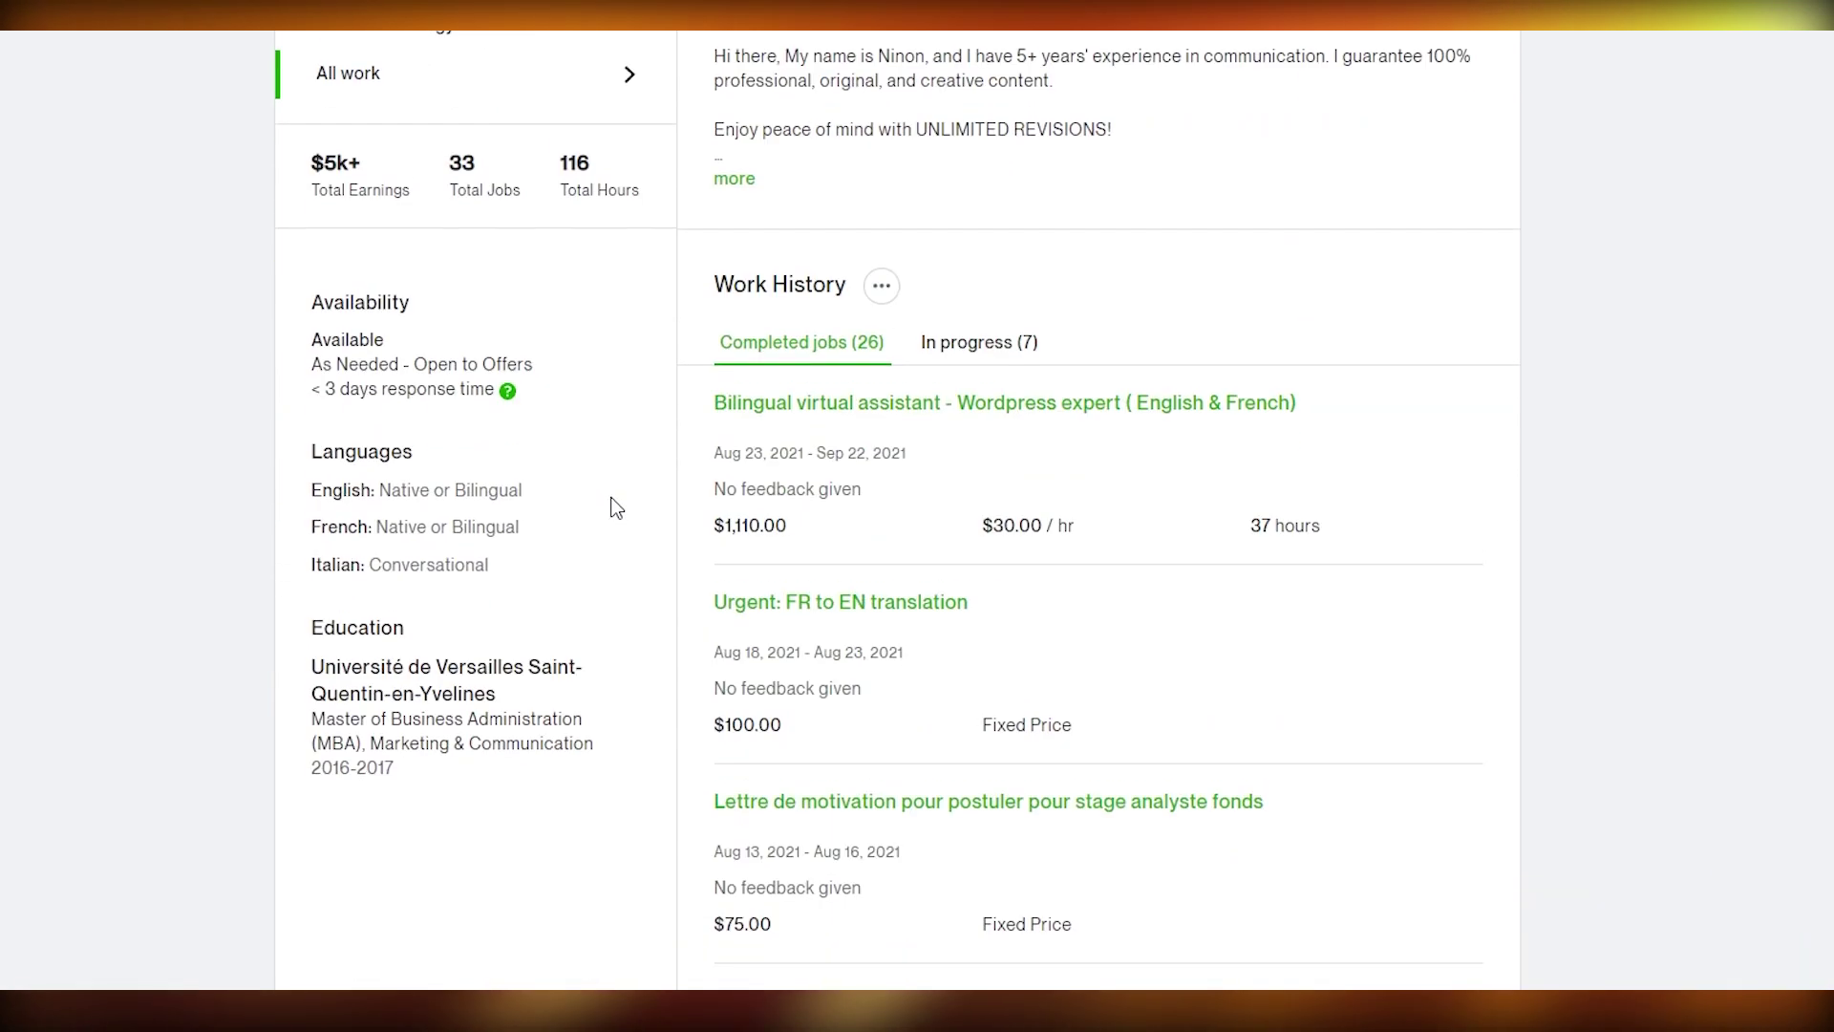
pyautogui.scroll(4, 621, 506)
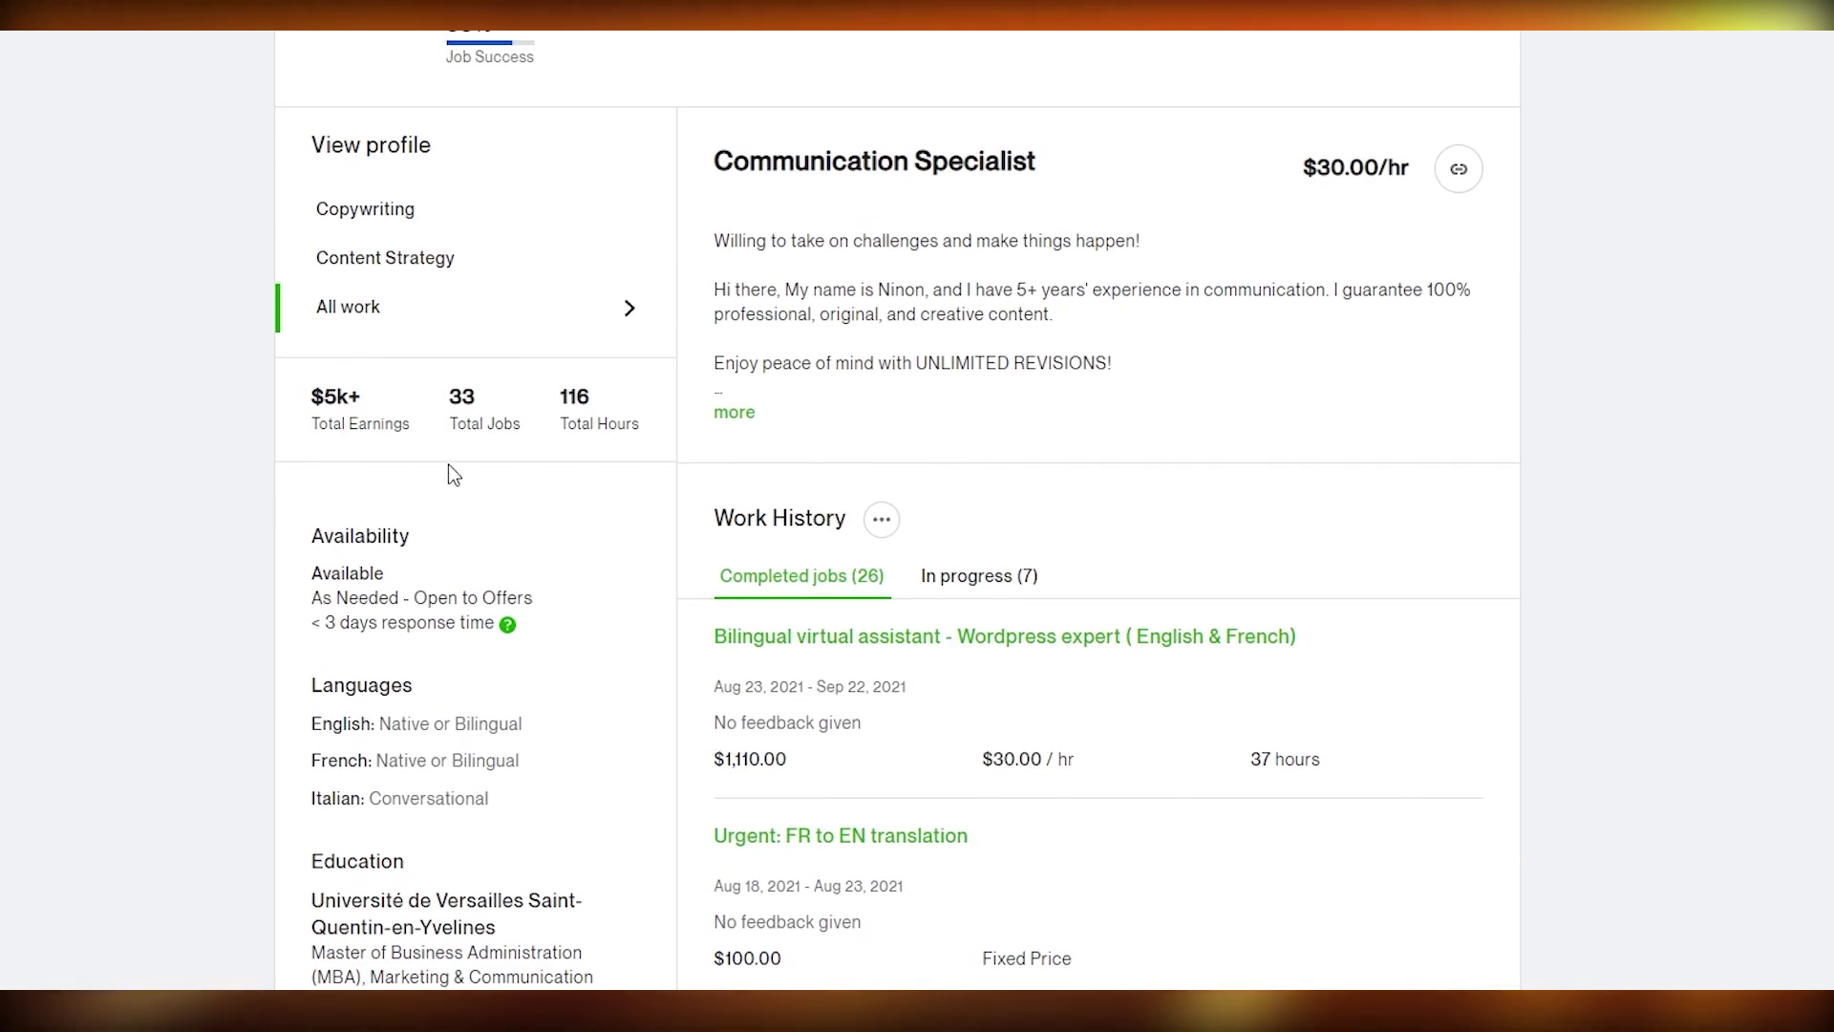
pyautogui.scroll(-5, 454, 475)
pyautogui.scroll(3, 562, 562)
pyautogui.scroll(-10, 561, 562)
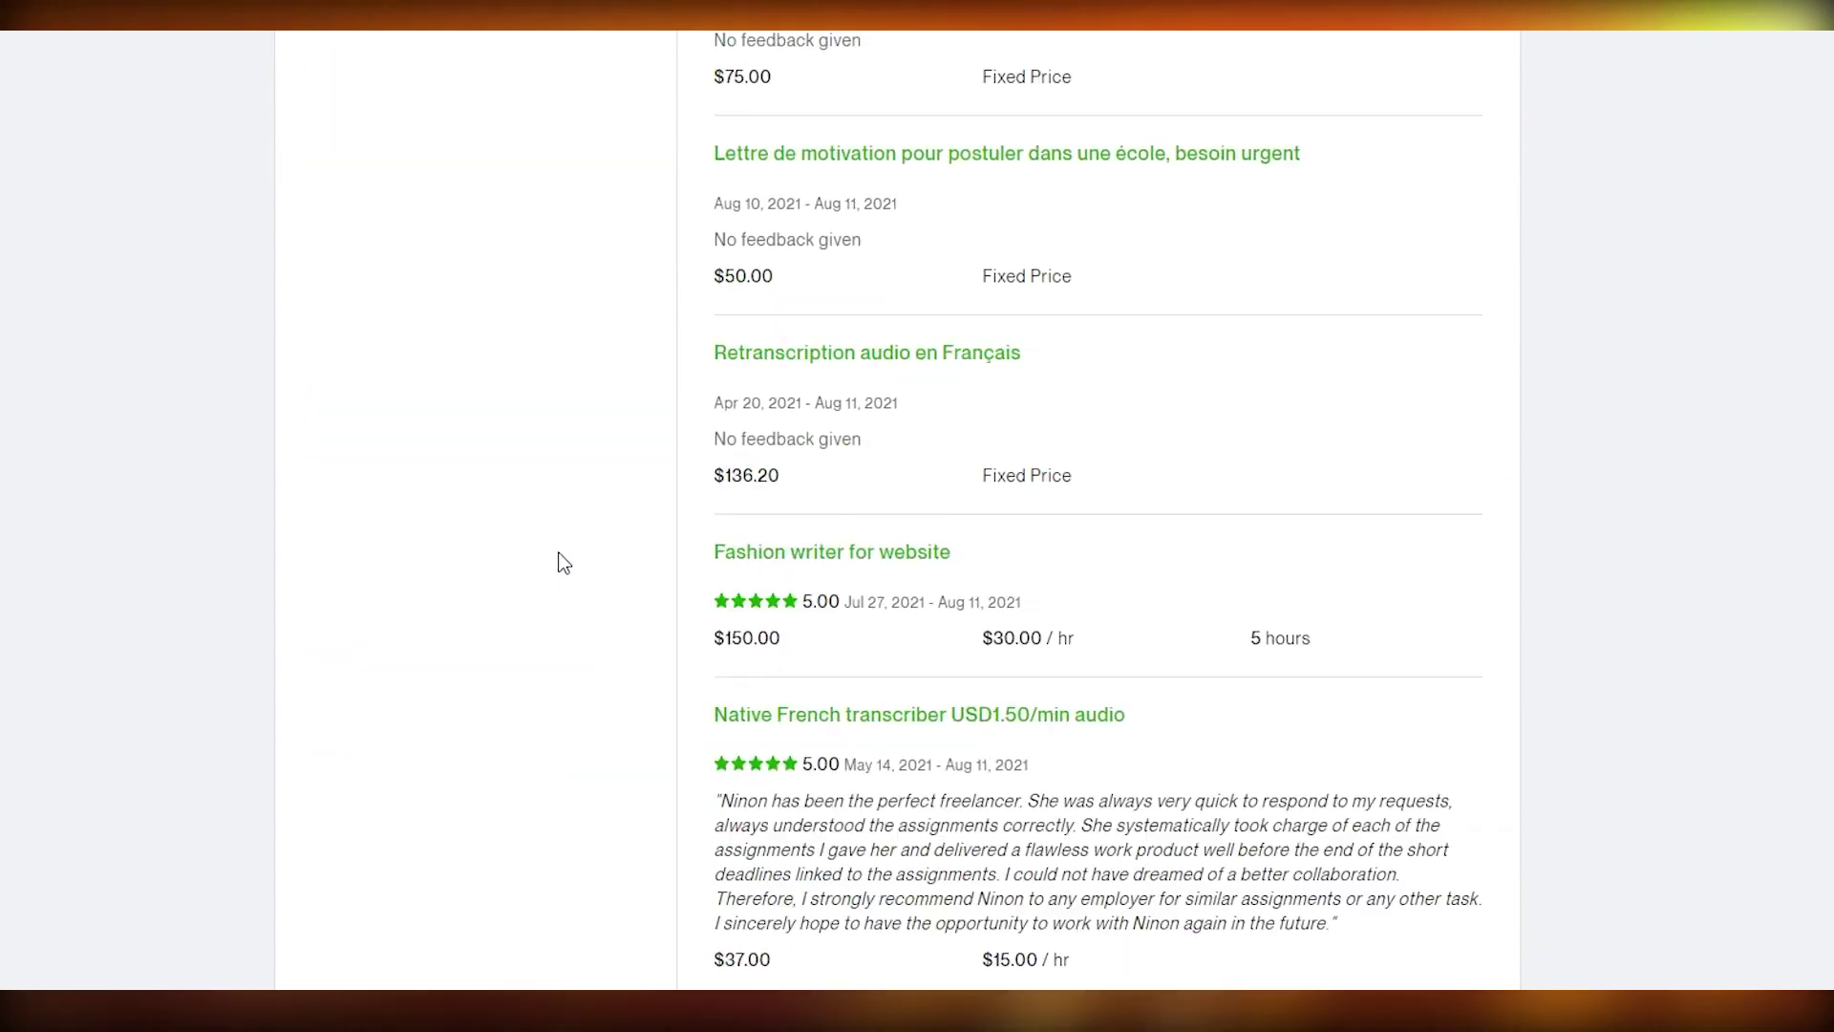
pyautogui.scroll(-12, 560, 554)
pyautogui.scroll(-1, 1080, 649)
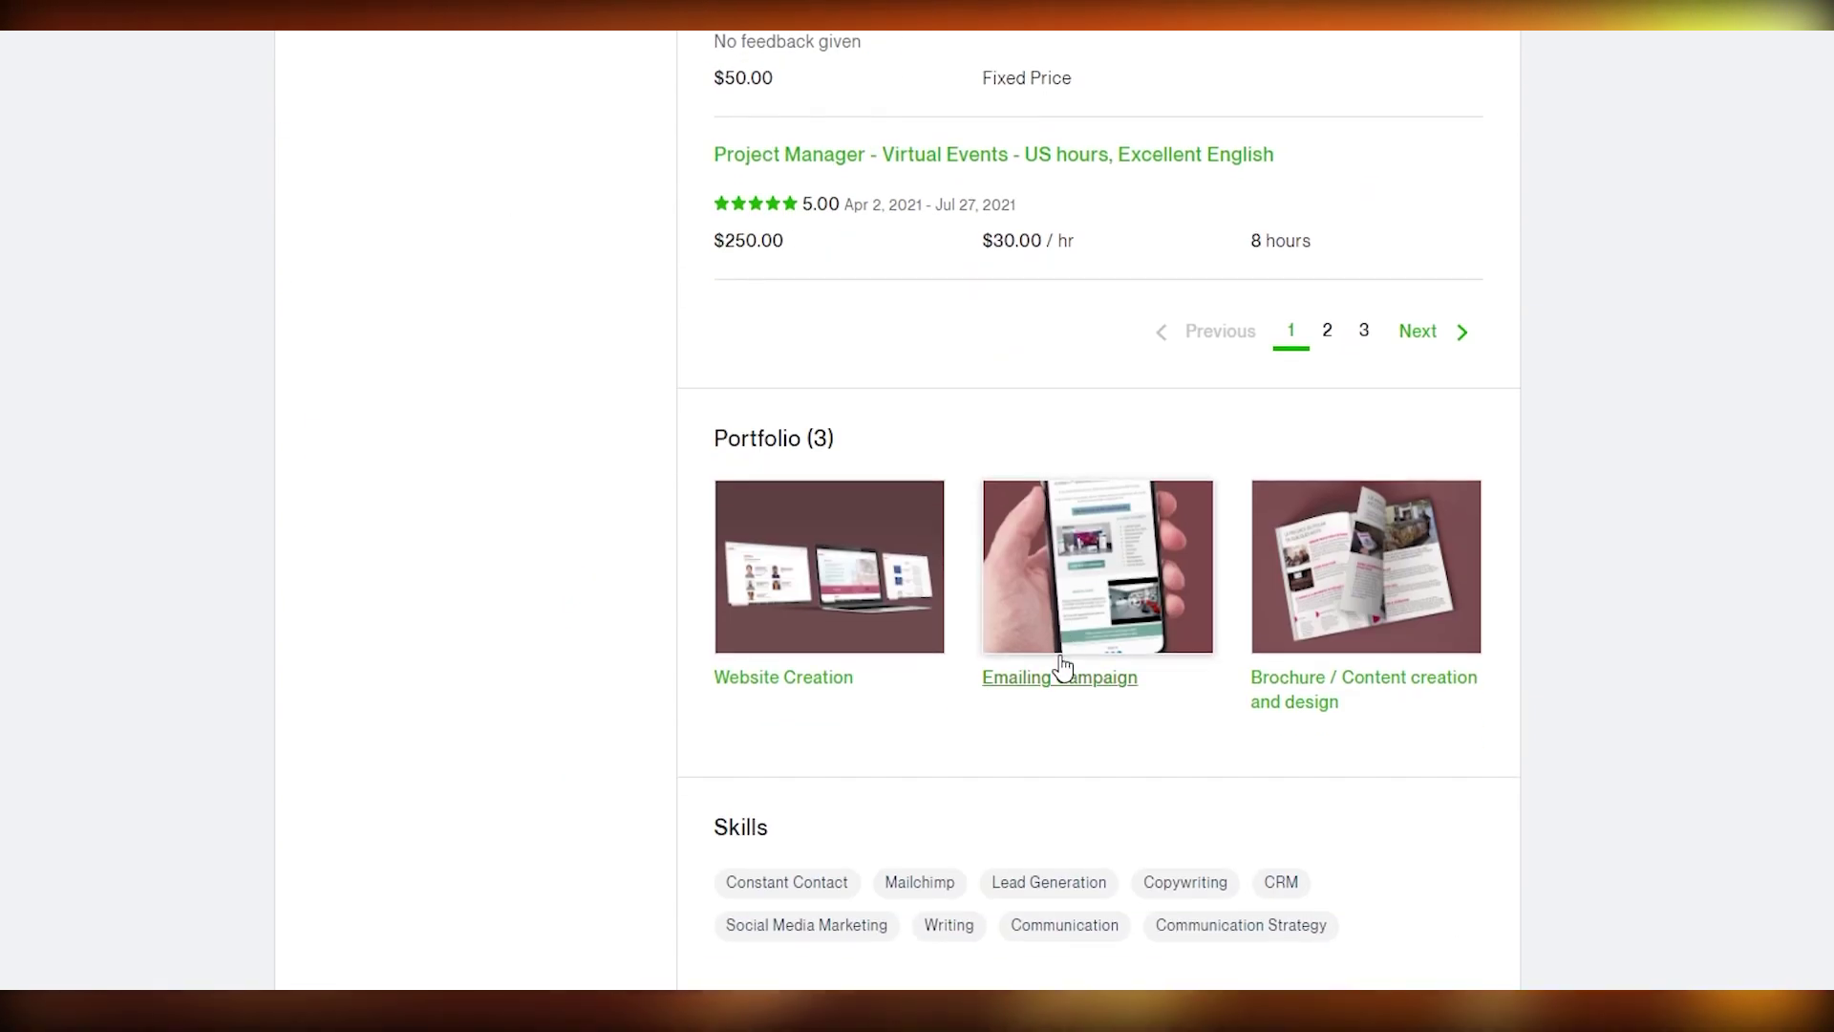
# Open the Website Creation portfolio project, review its mockup image, services and deliverables, and close it
pyautogui.scroll(1, 1080, 650)
pyautogui.click(783, 604)
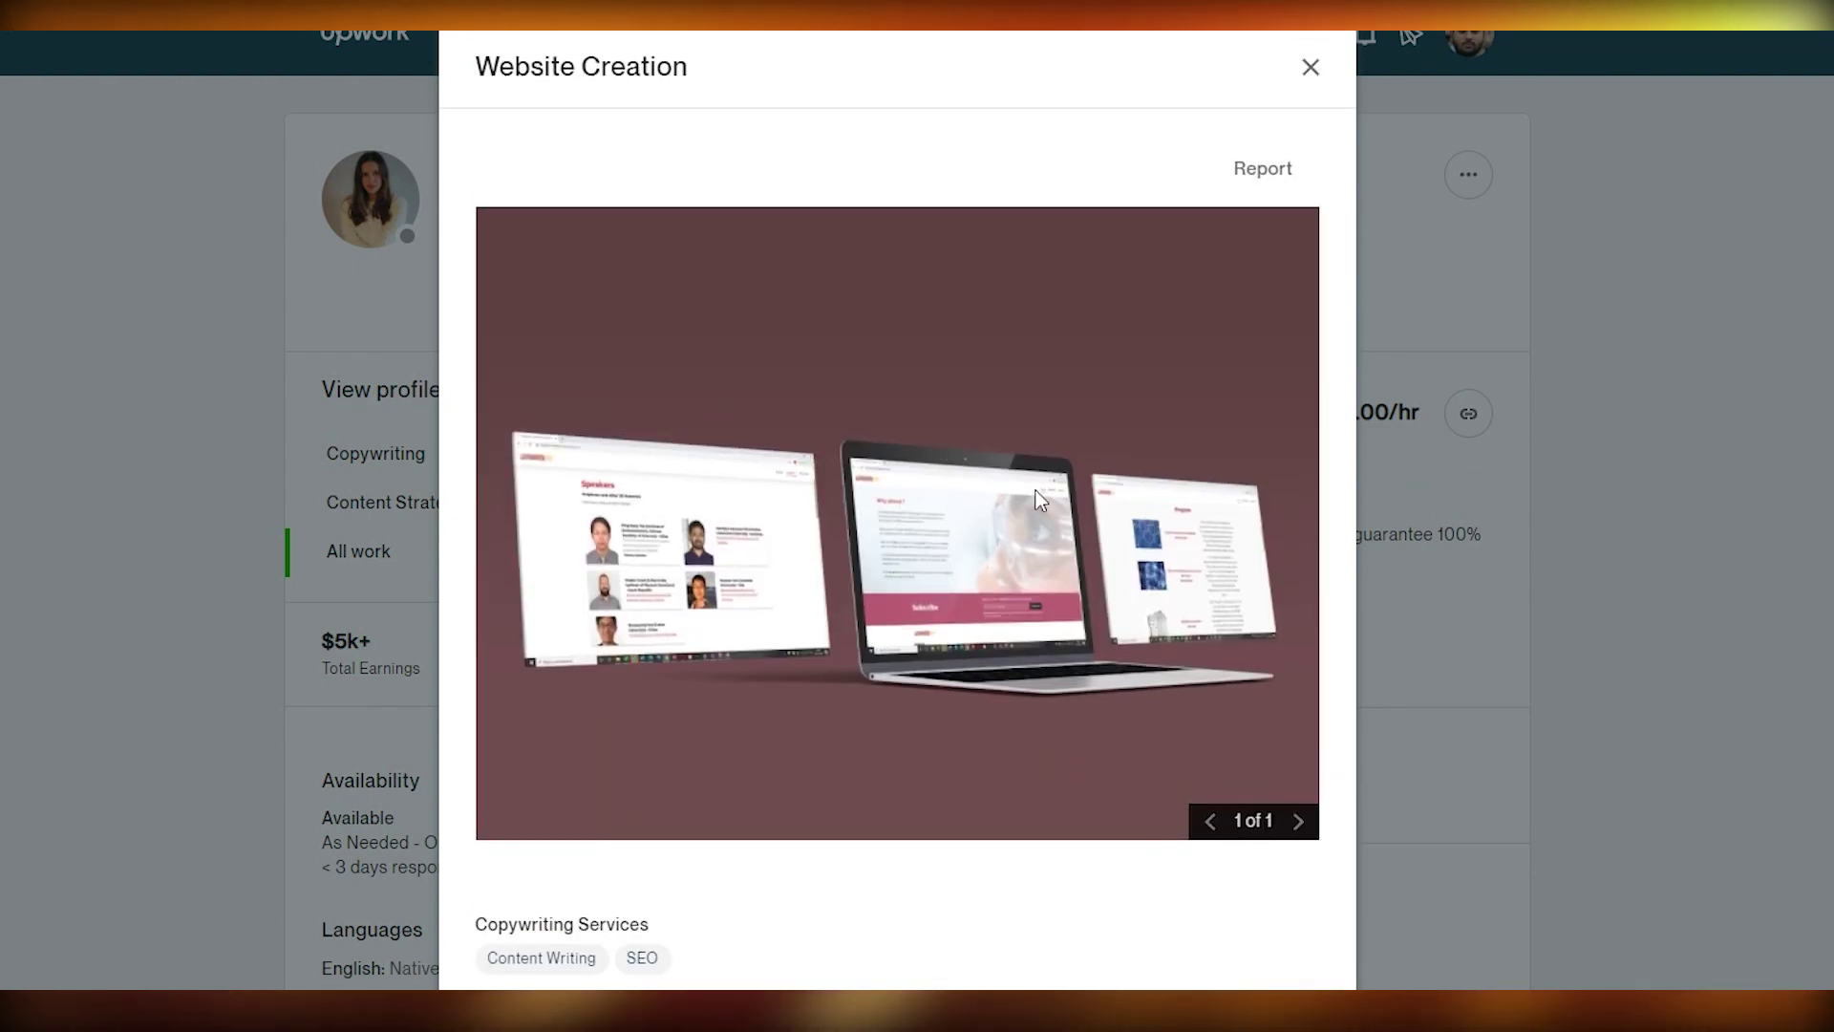
pyautogui.scroll(-2, 801, 569)
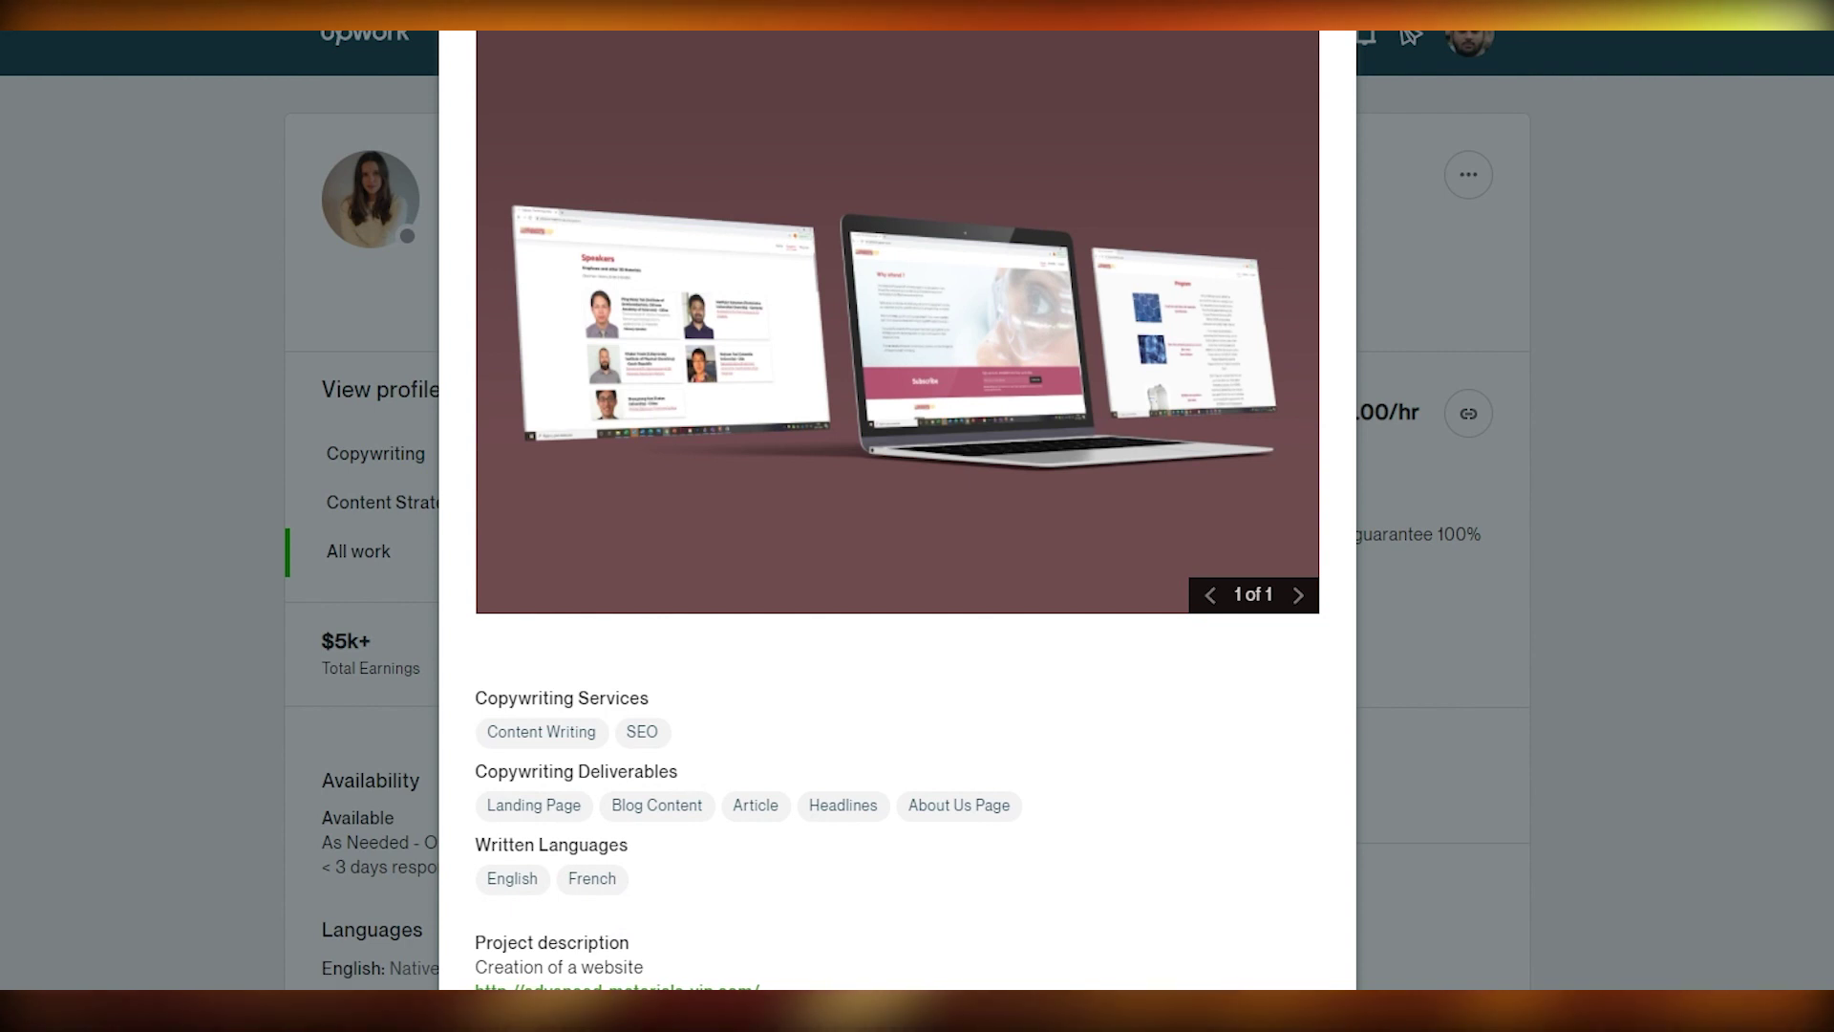
pyautogui.click(143, 762)
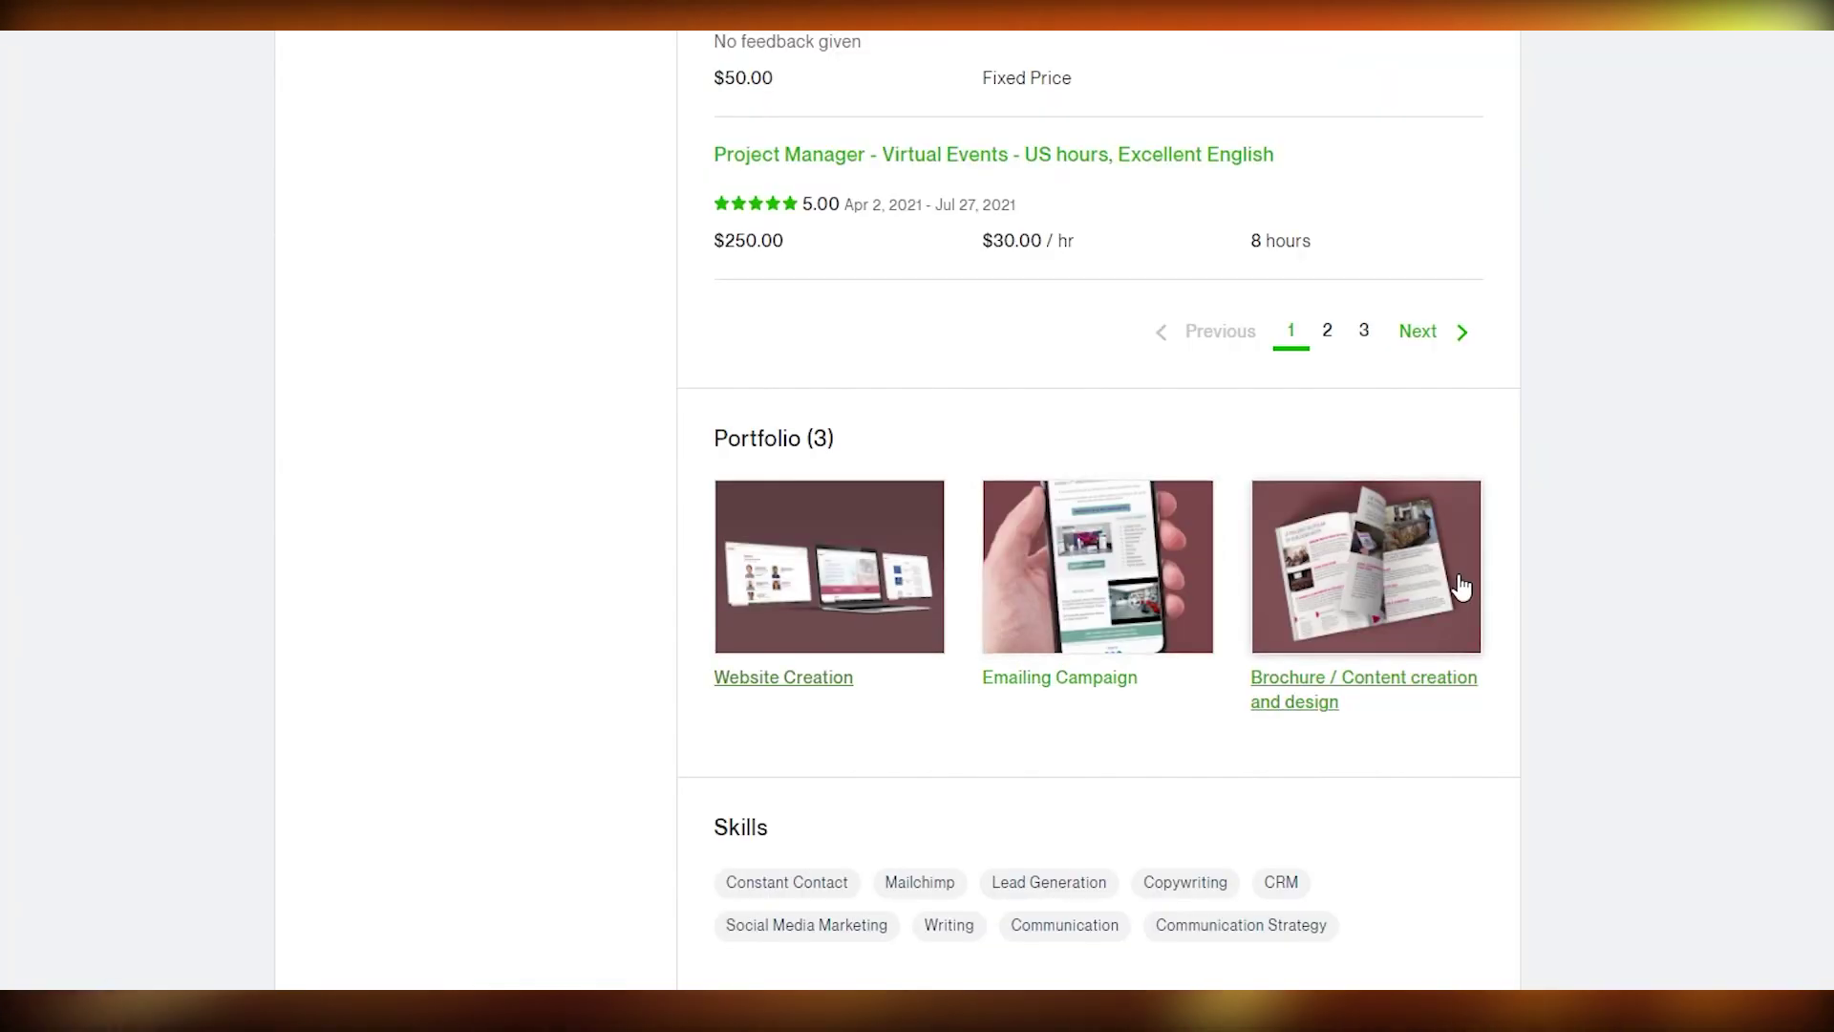
# Show page 2 of the completed jobs and examine the client reviews, portfolio, skills and employment history
pyautogui.scroll(1, 1363, 594)
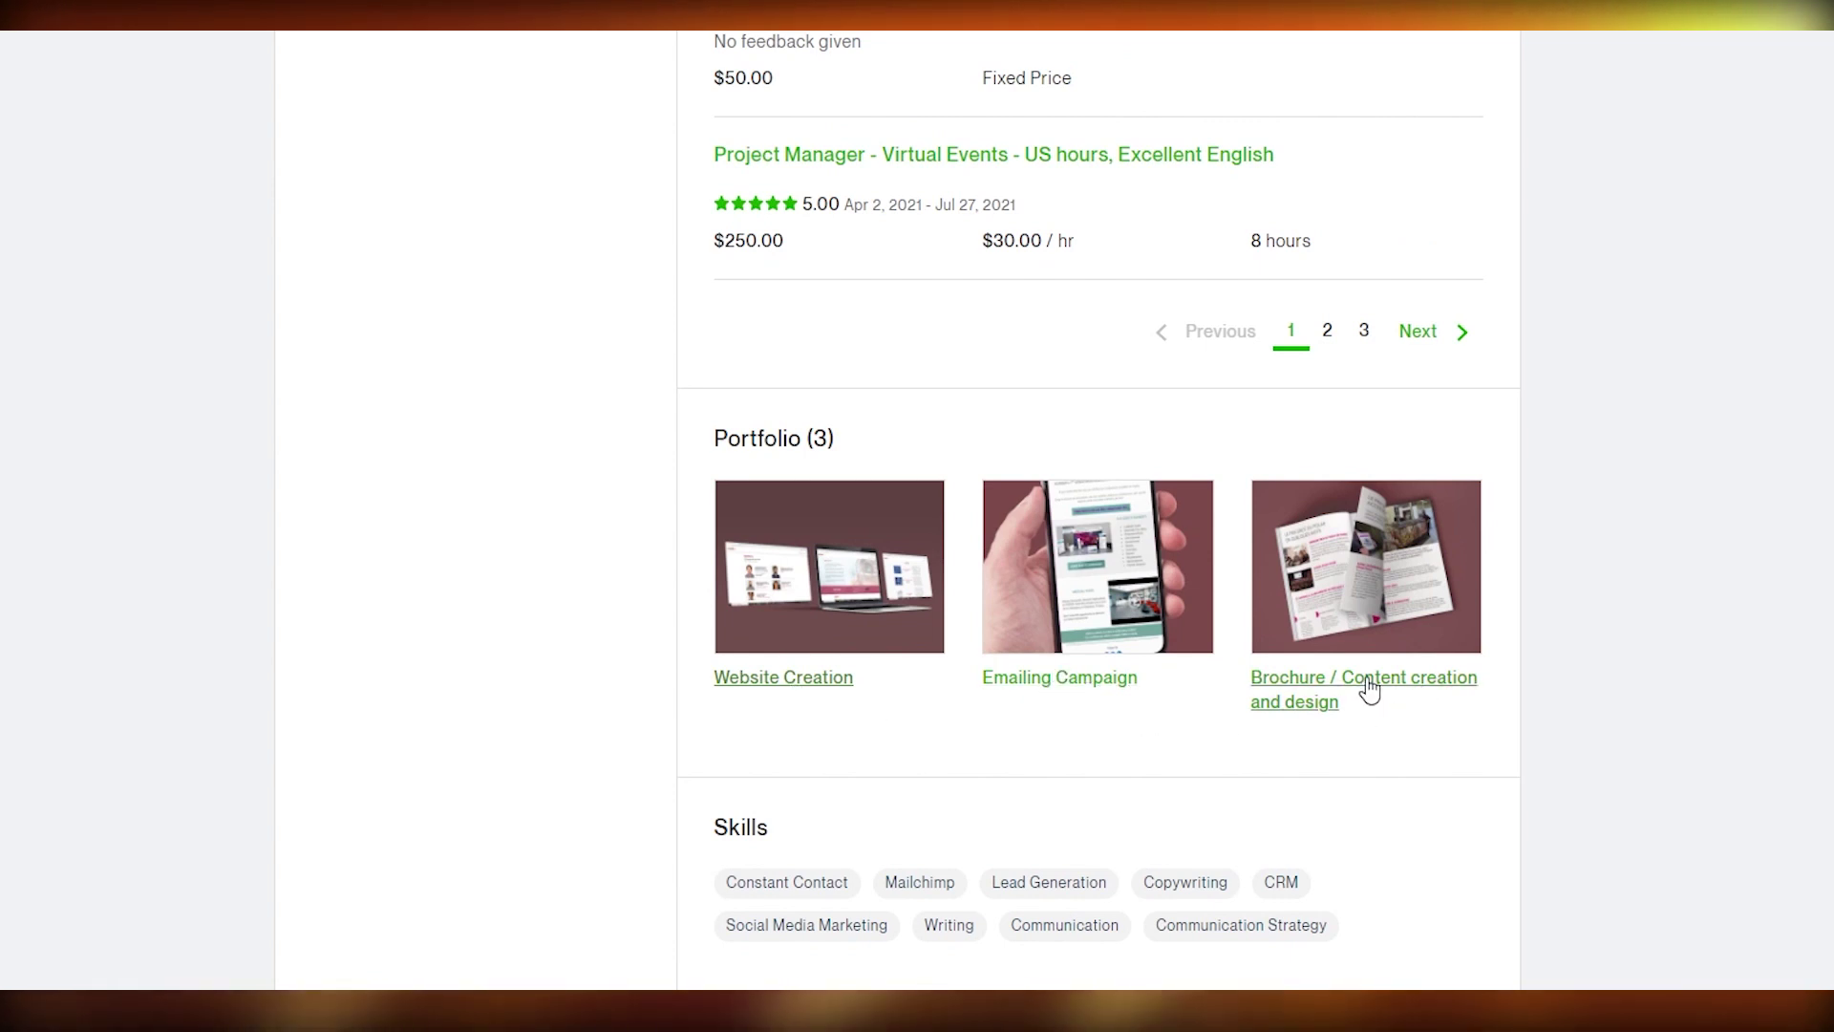
pyautogui.click(1328, 334)
pyautogui.scroll(-10, 1229, 715)
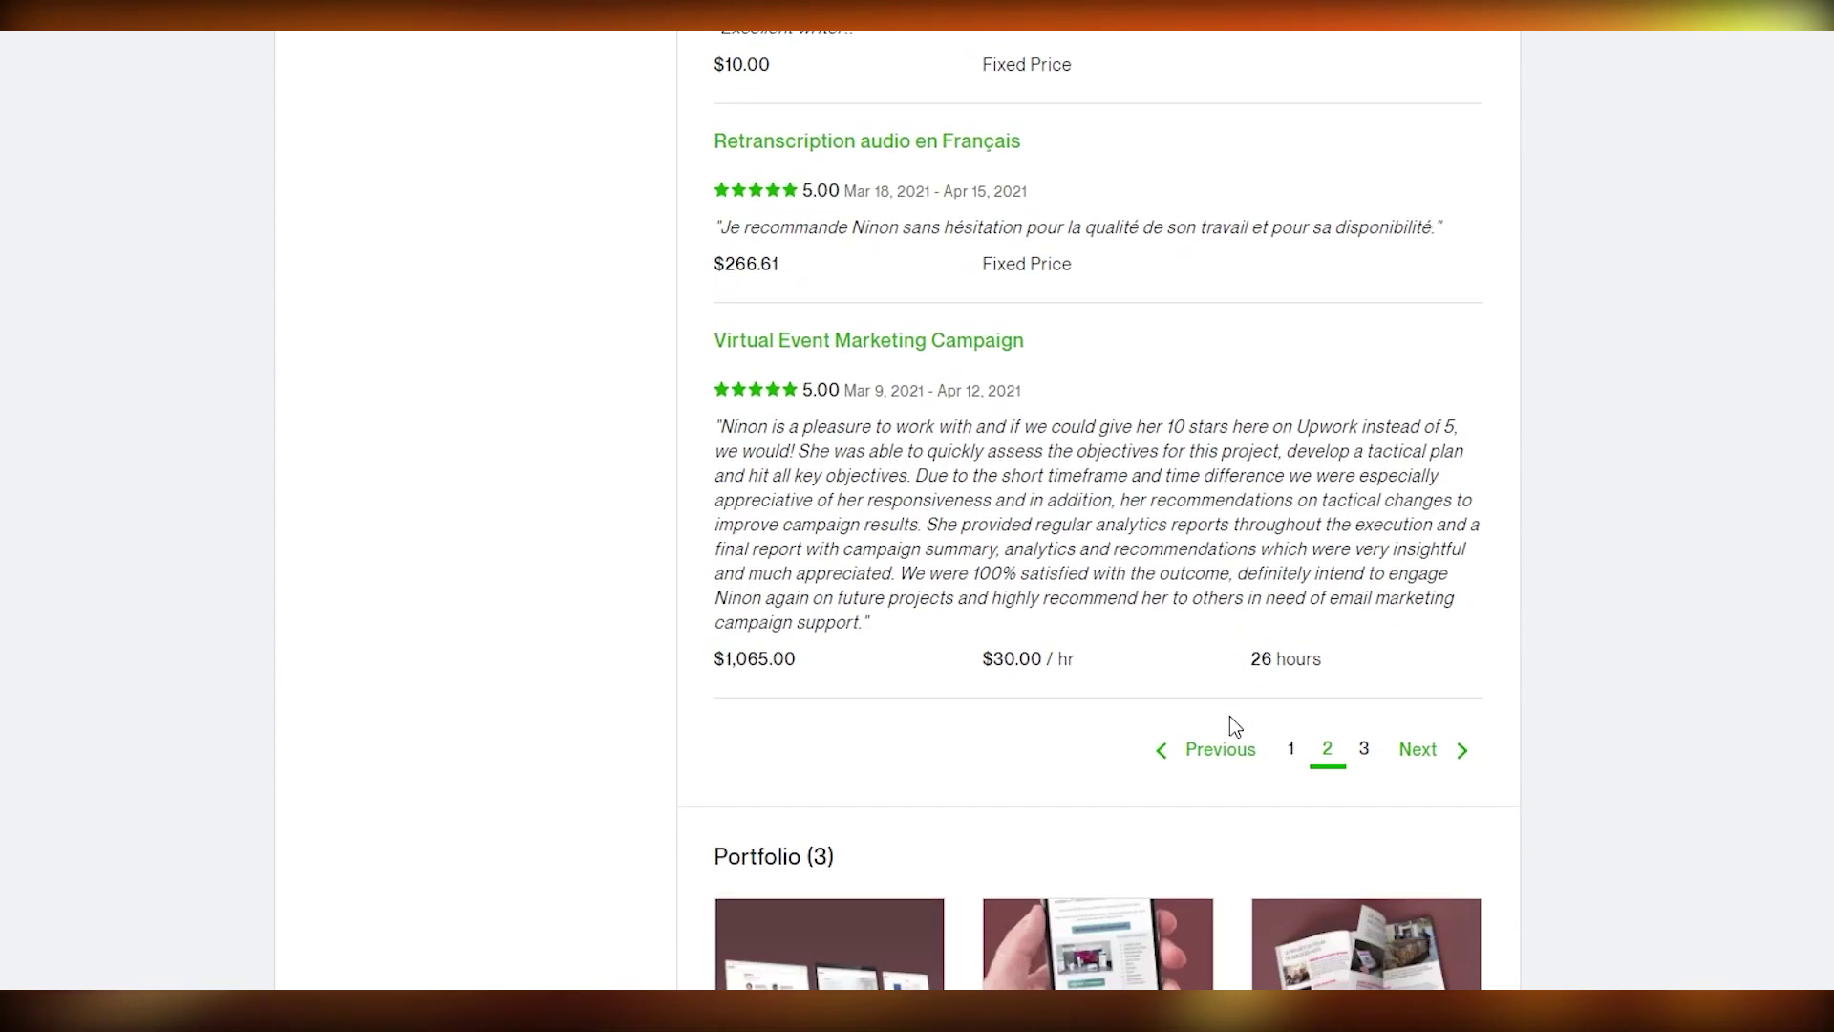
pyautogui.scroll(-5, 1230, 717)
pyautogui.scroll(5, 1229, 716)
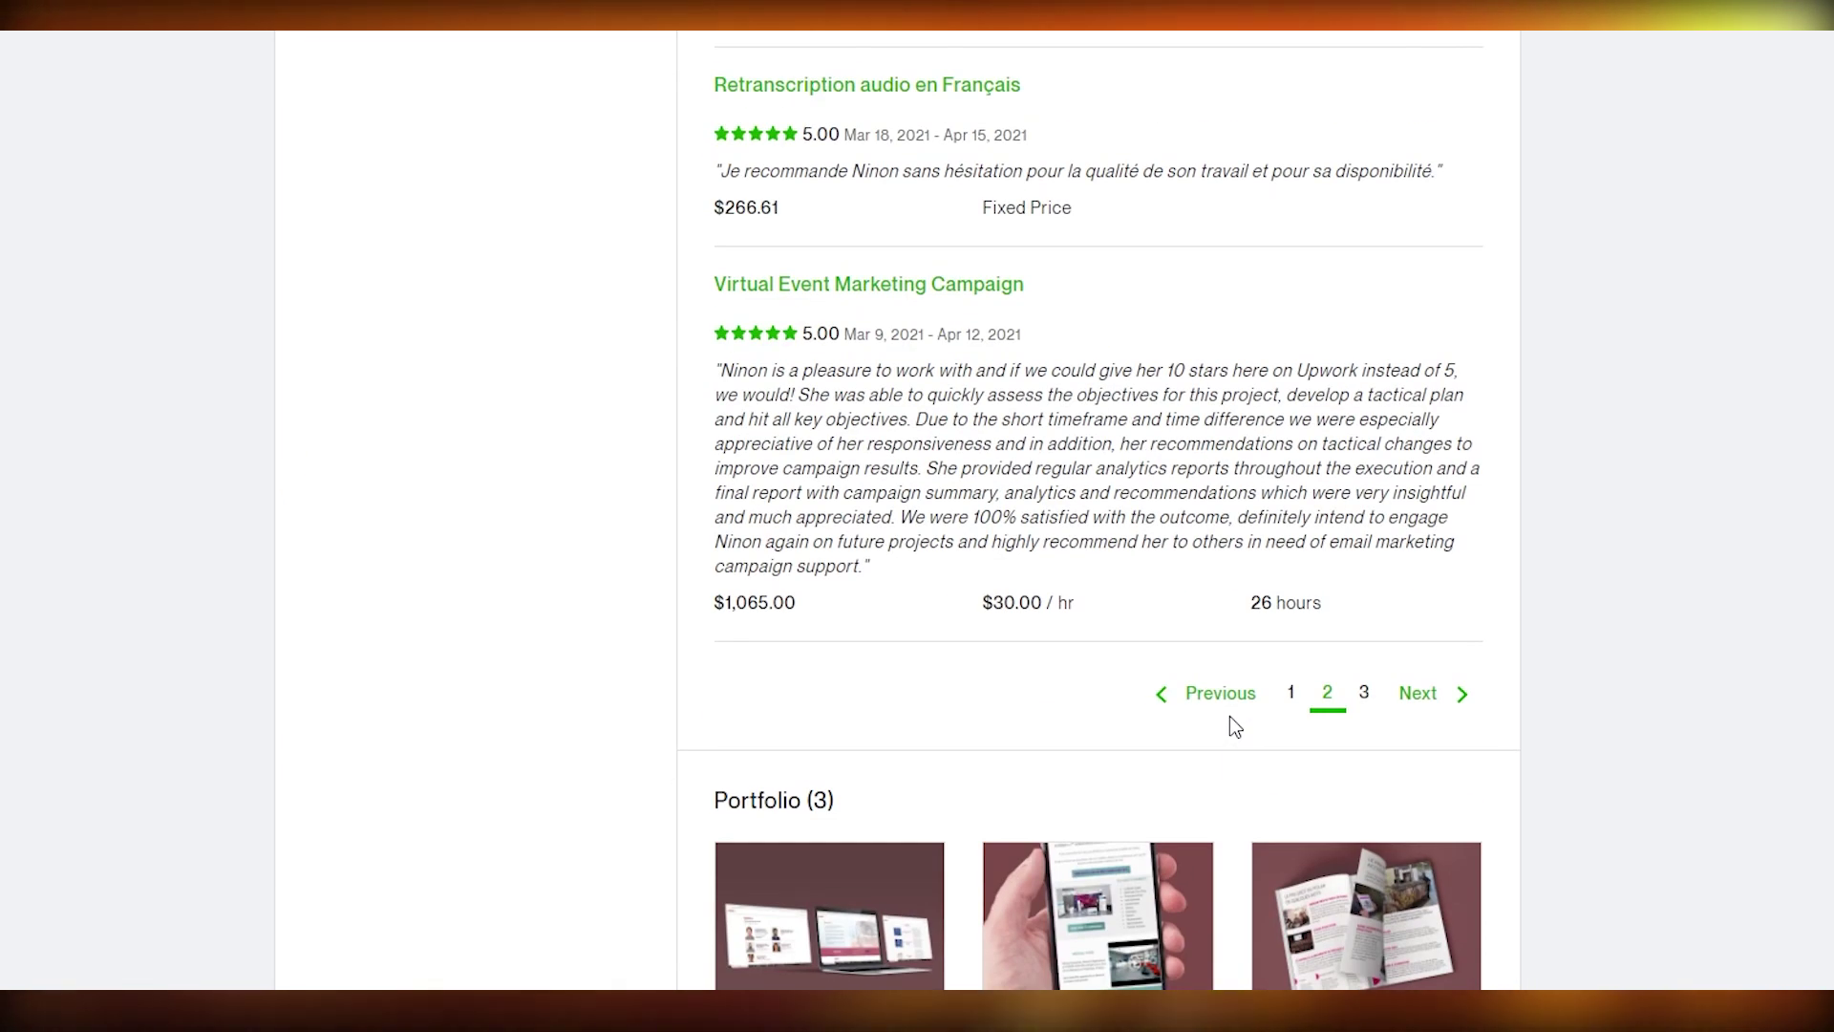
pyautogui.scroll(-8, 1232, 727)
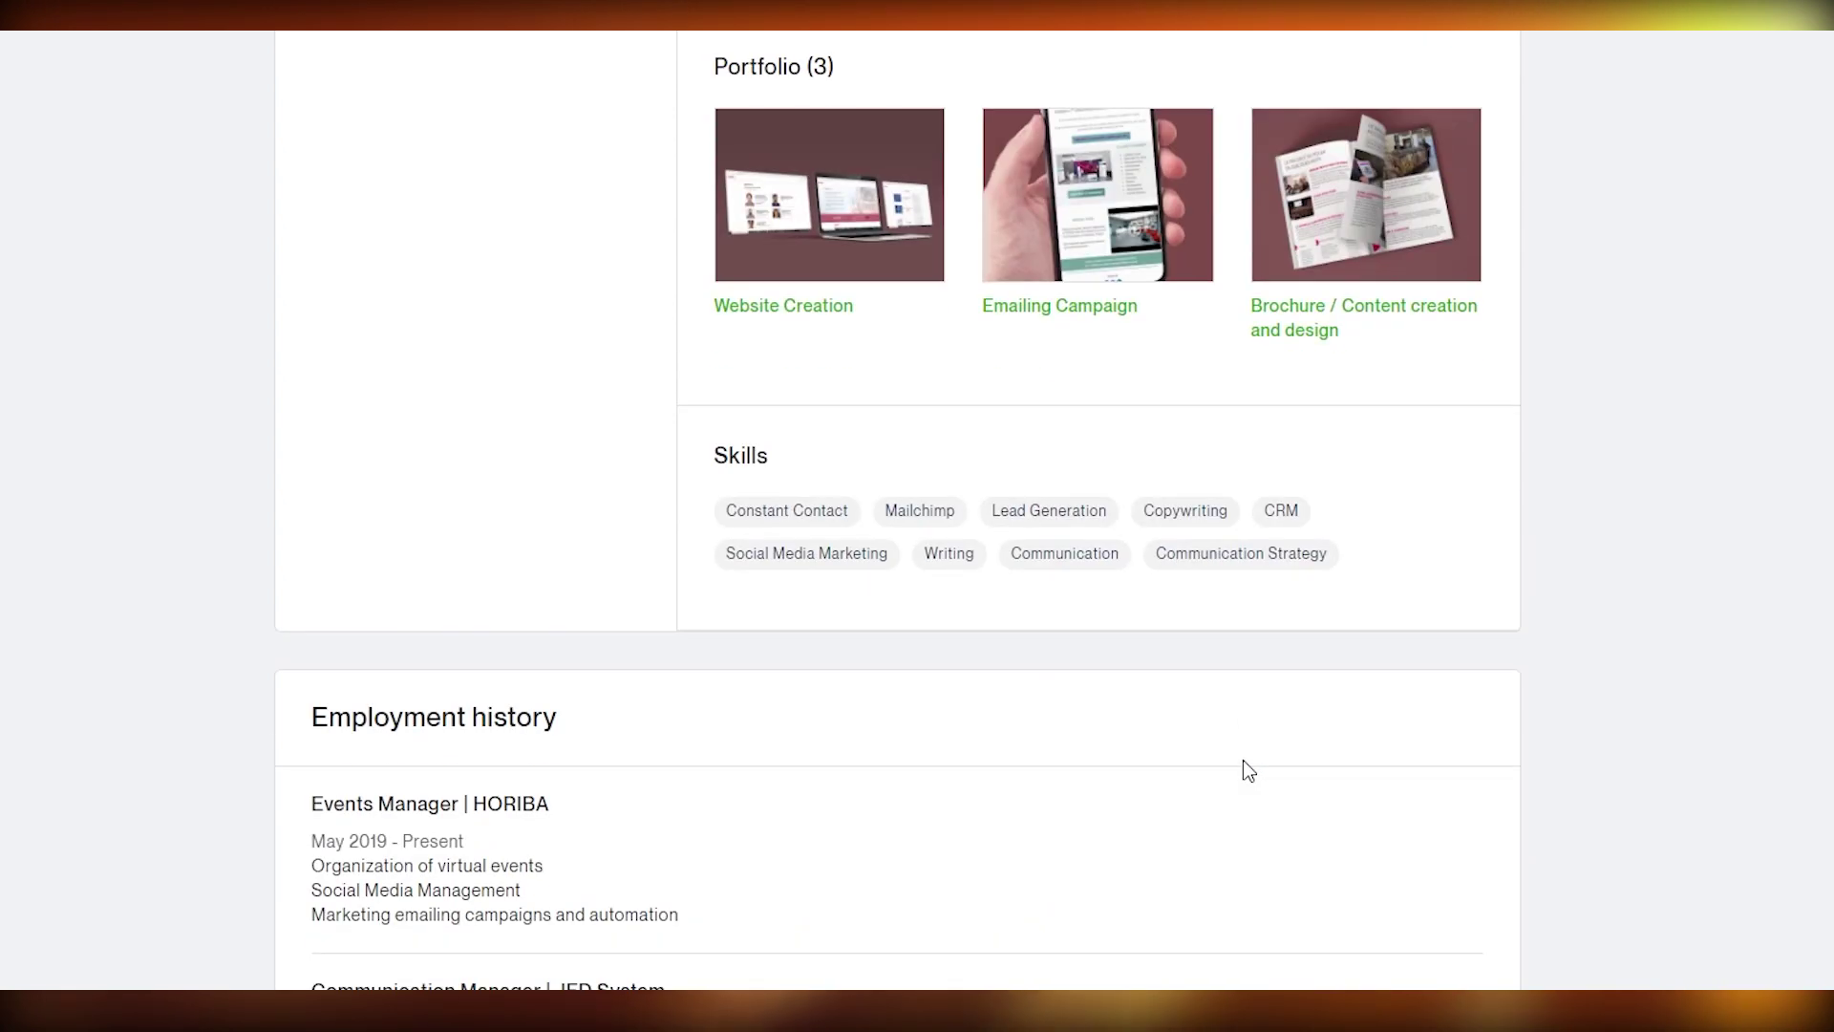
pyautogui.scroll(4, 1242, 759)
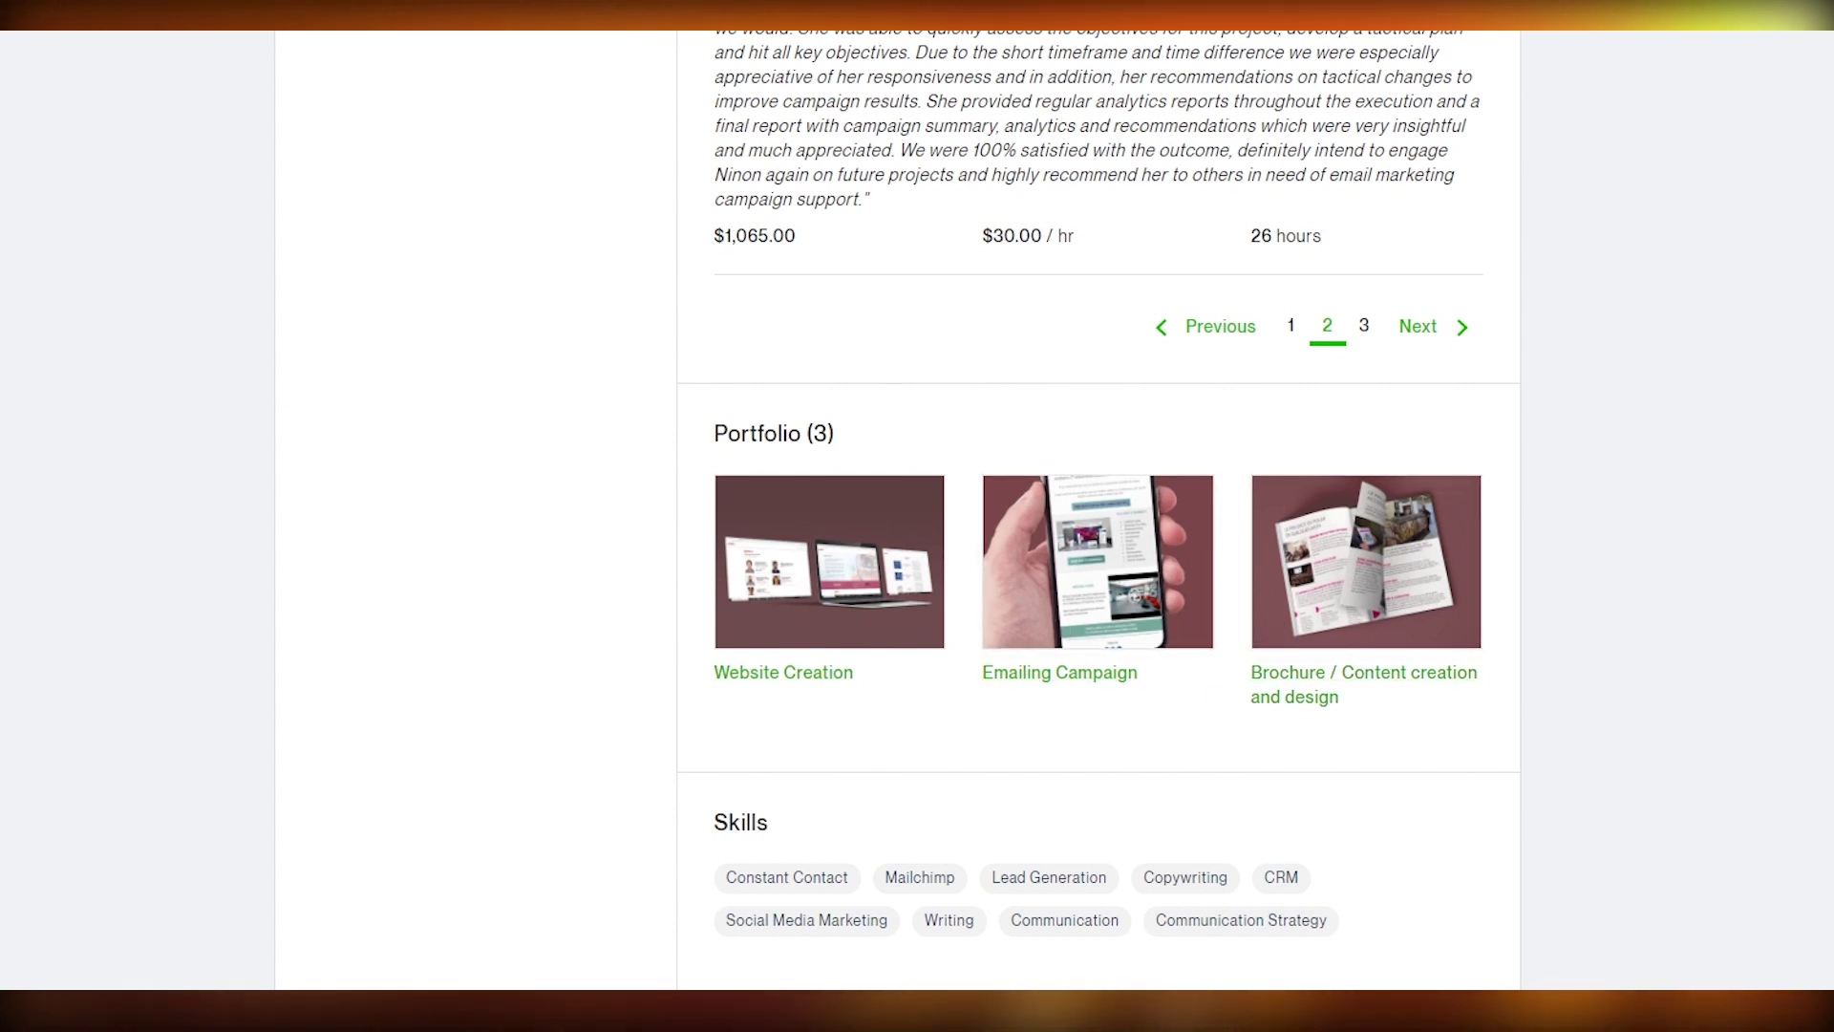
pyautogui.scroll(3, 1099, 573)
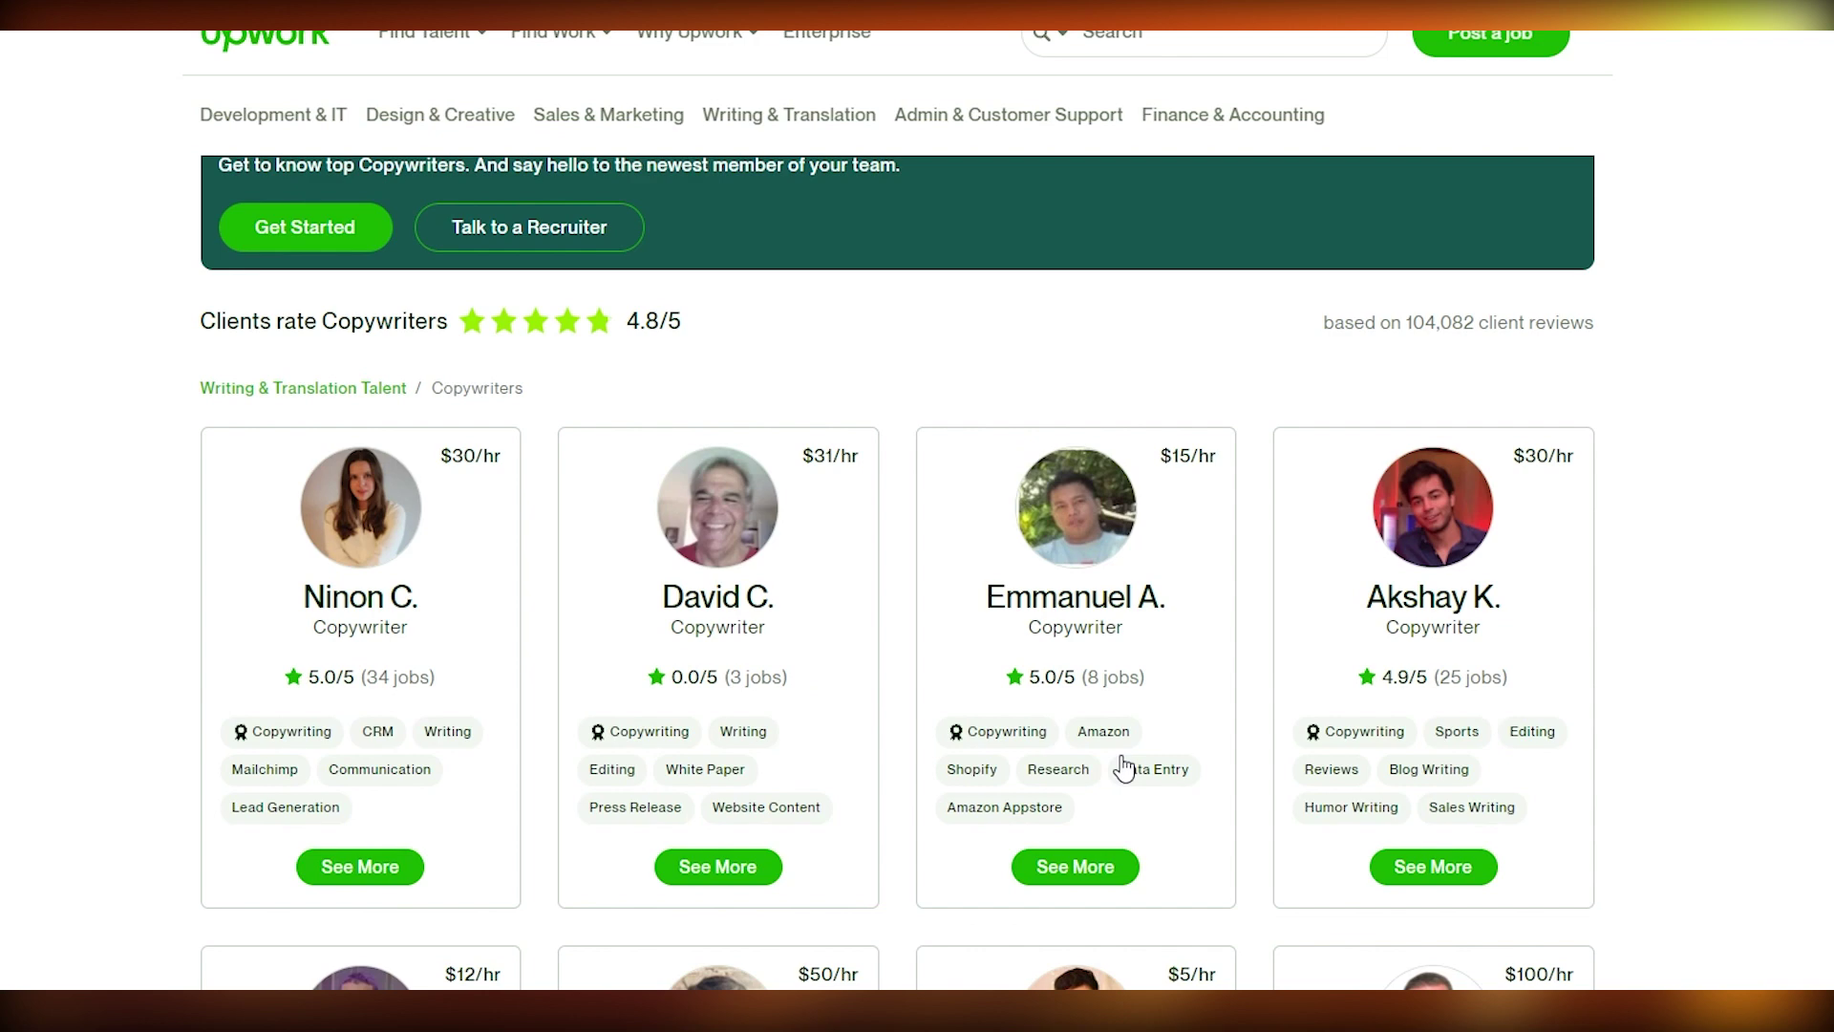
# Browse the copywriters listing, open the $55/hr profile that lists poetry and resume writing, and look through its work history
pyautogui.scroll(-3, 1125, 767)
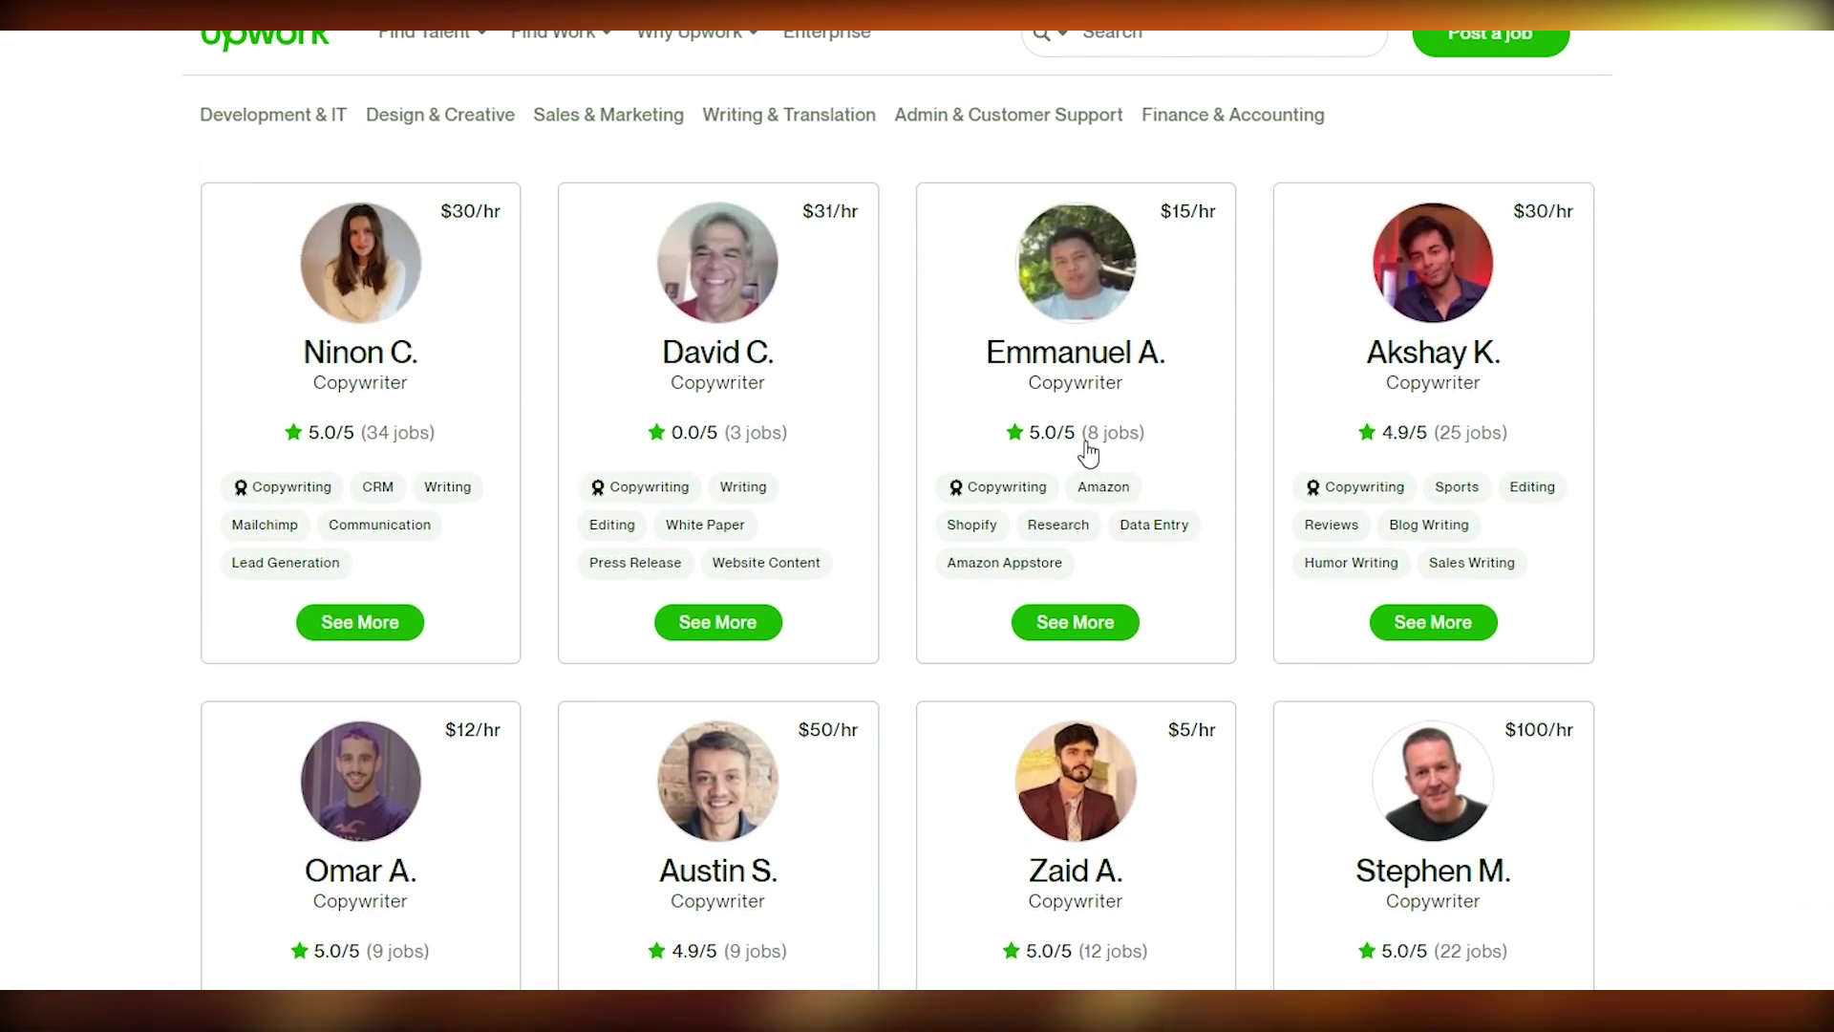
pyautogui.scroll(-4, 1165, 451)
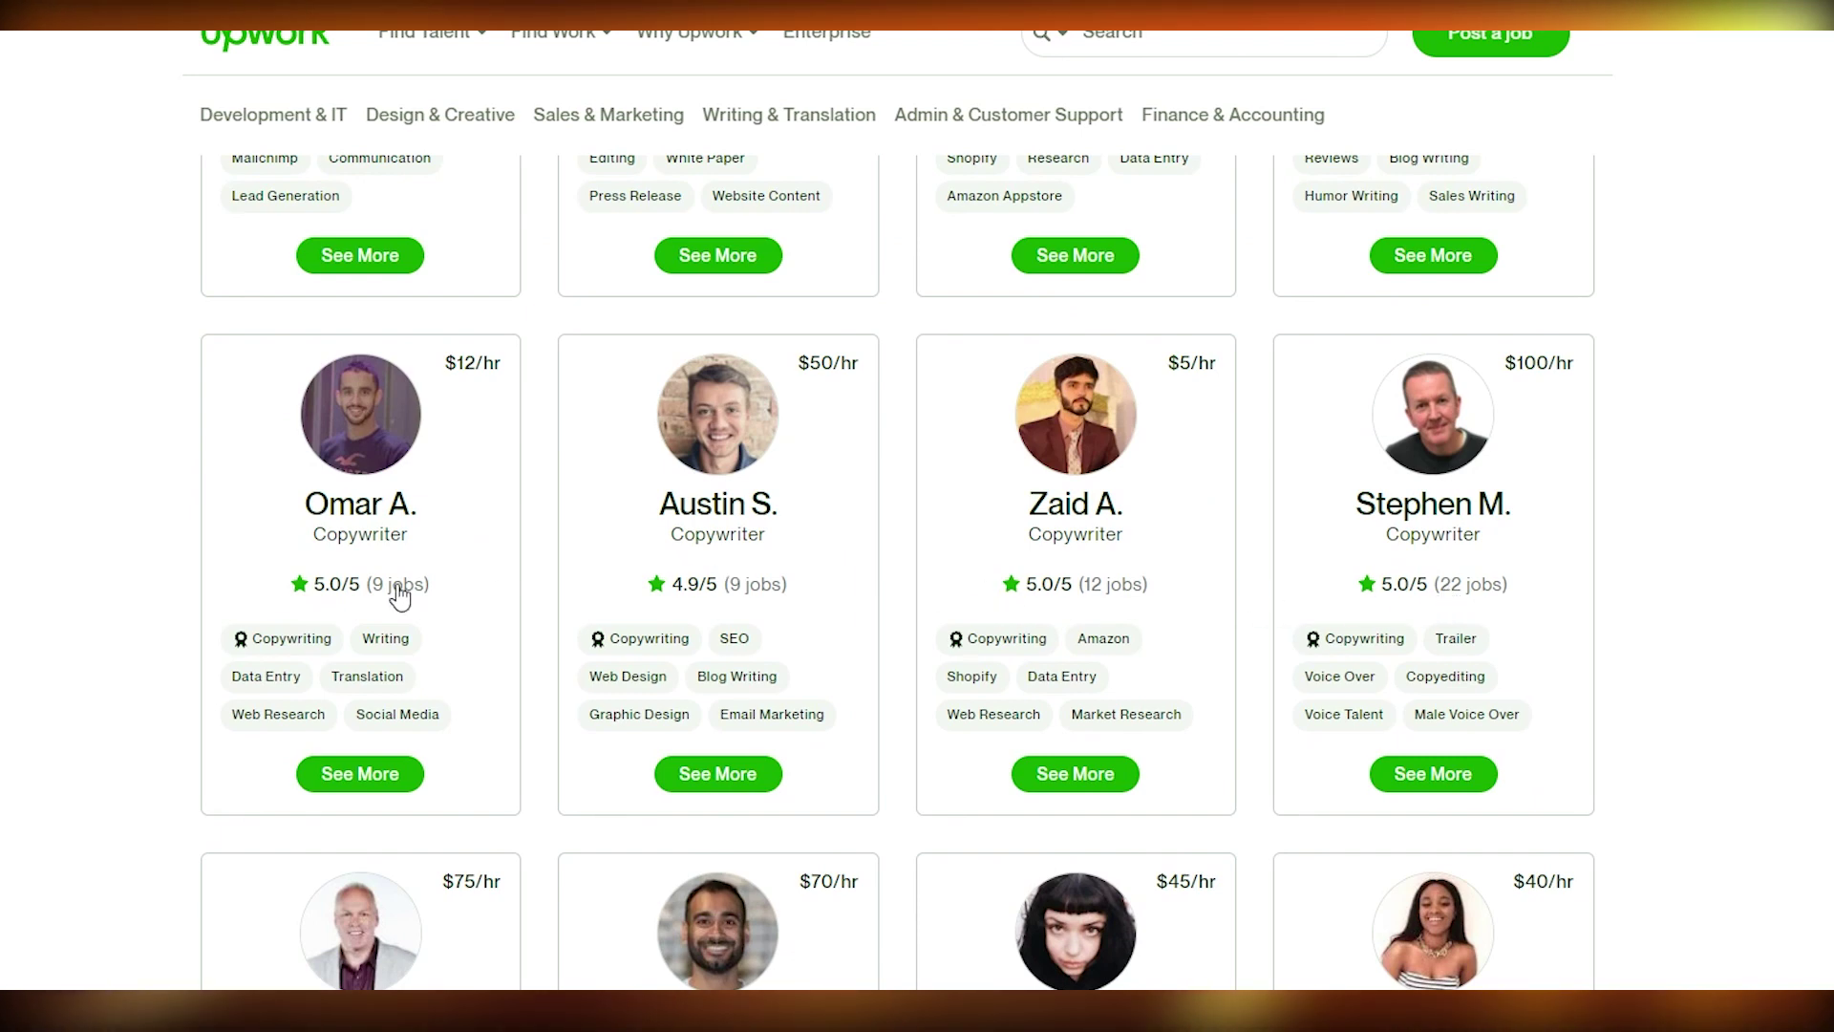
pyautogui.scroll(-8, 325, 623)
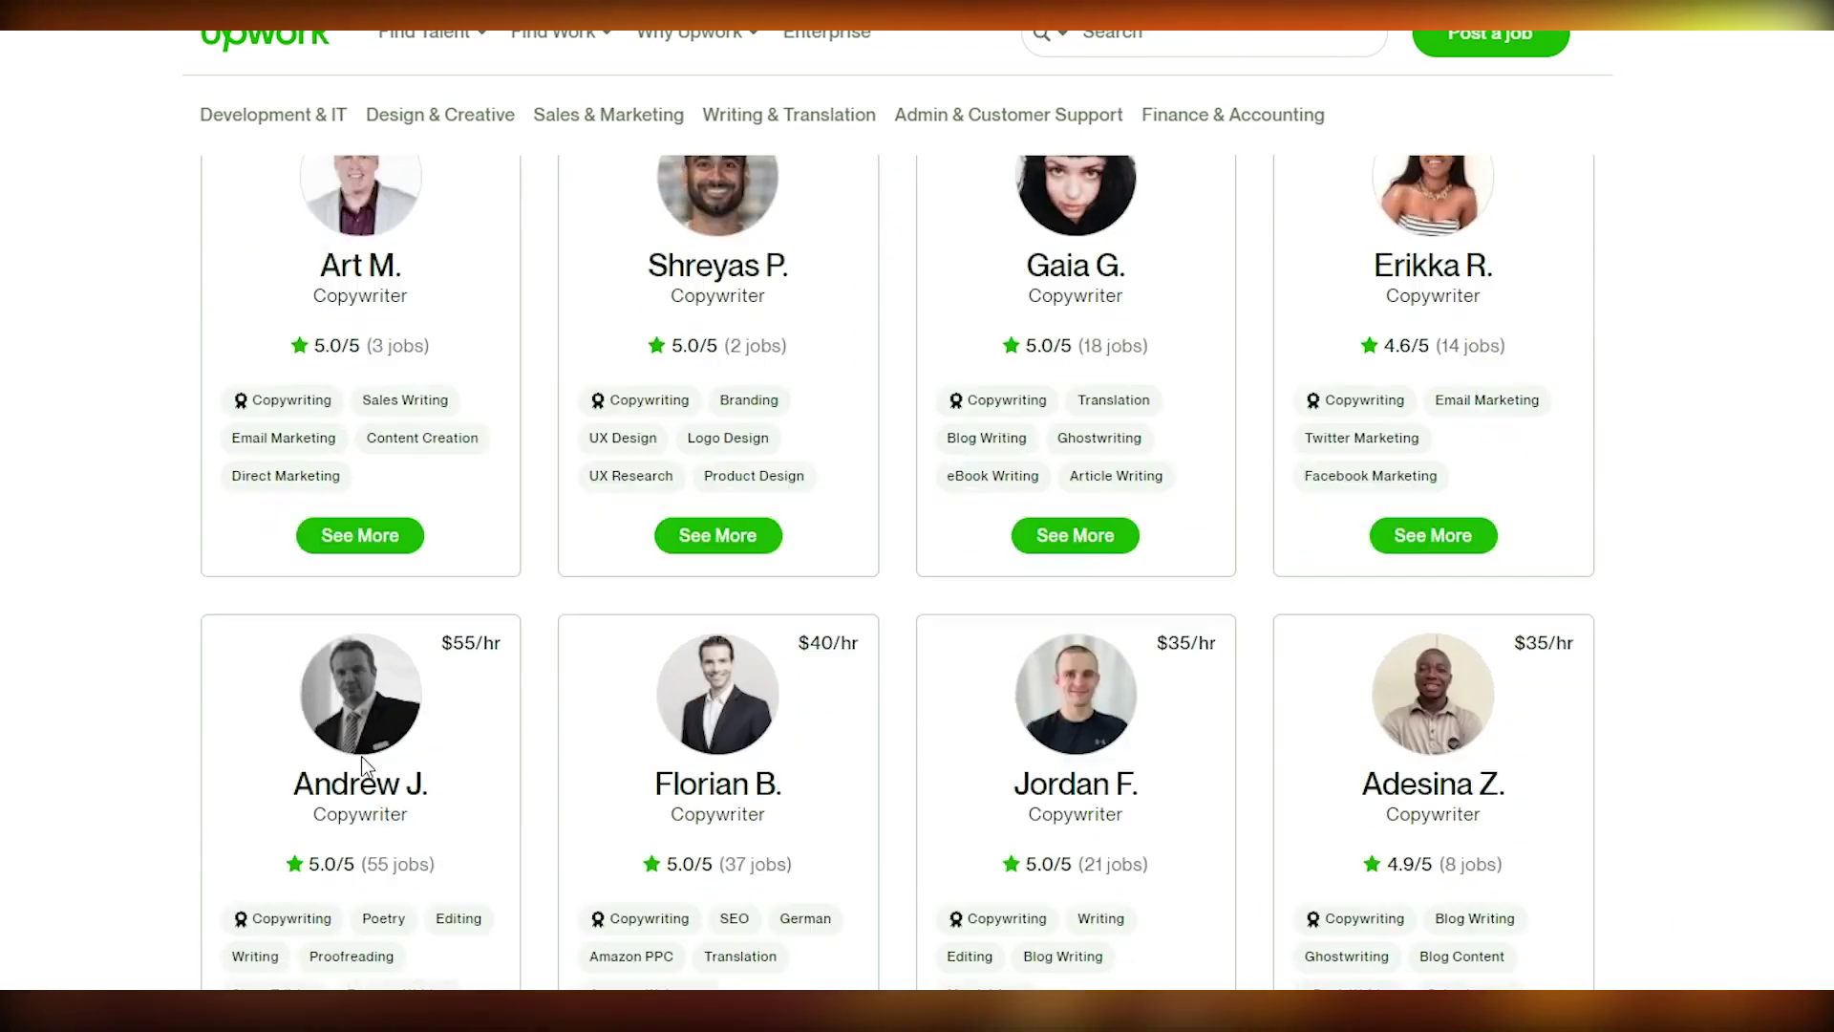
pyautogui.scroll(-3, 364, 769)
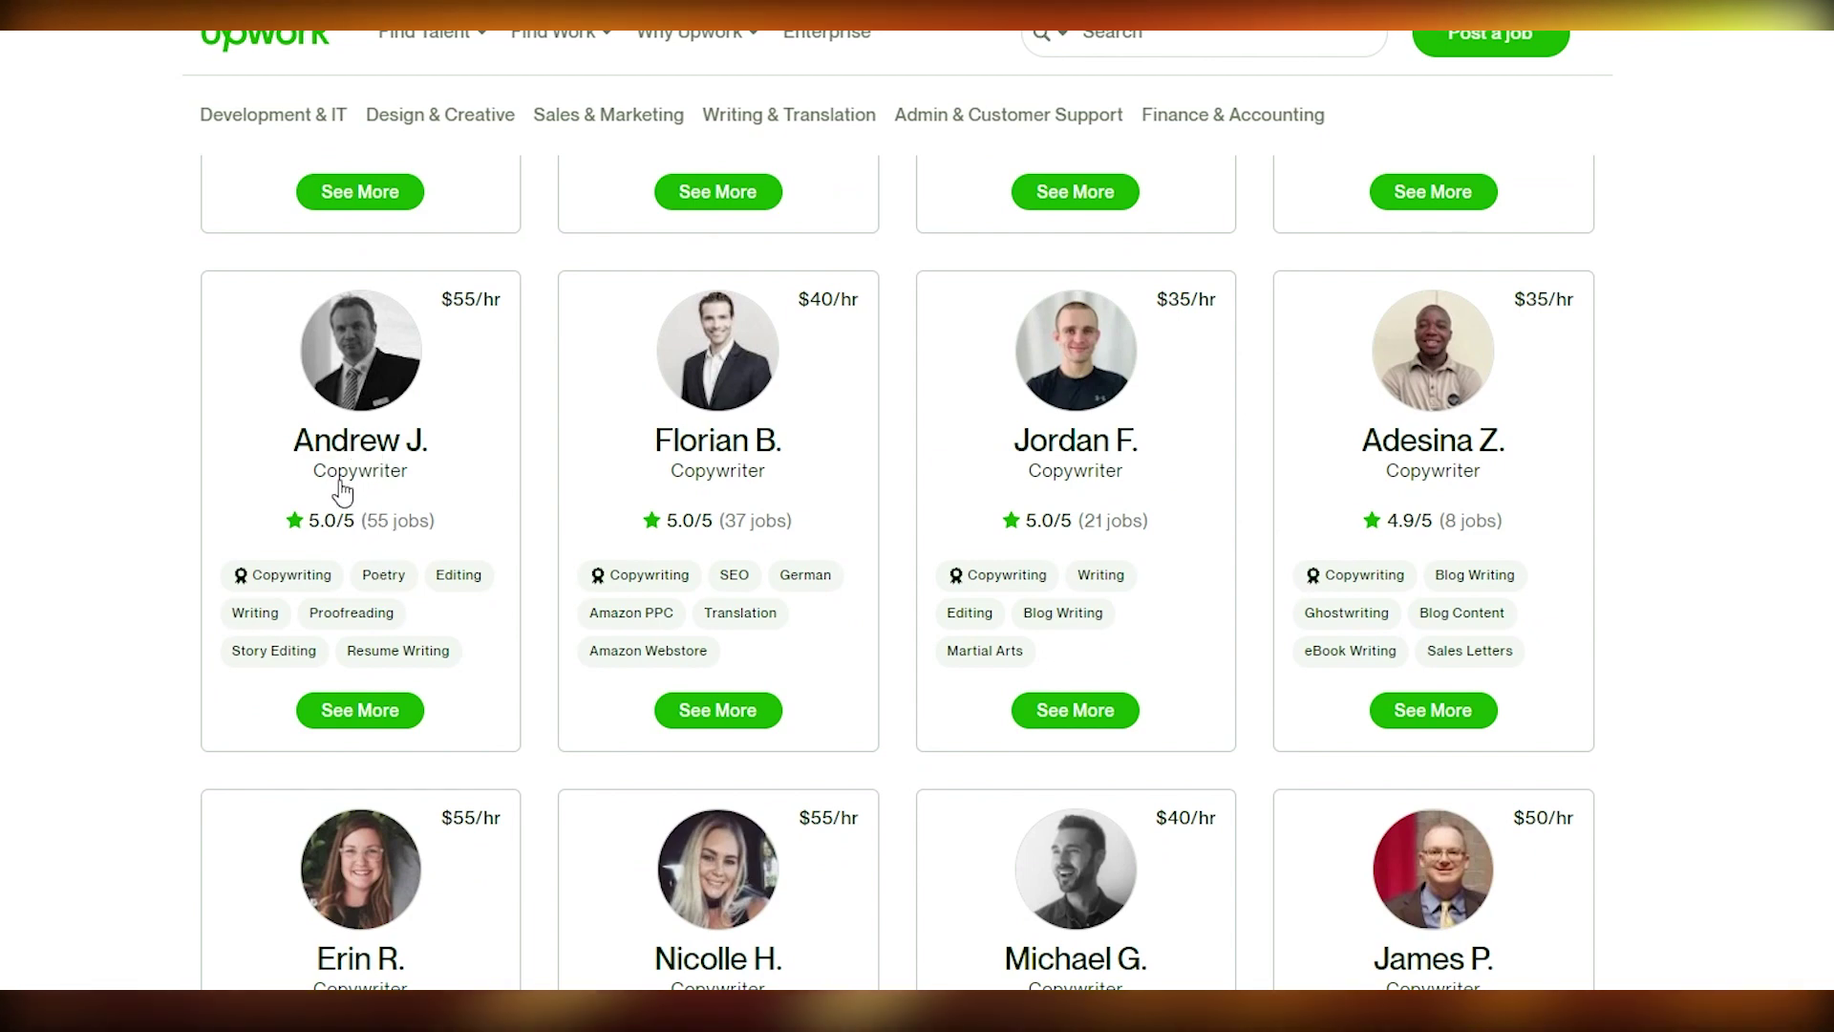
pyautogui.scroll(-7, 342, 492)
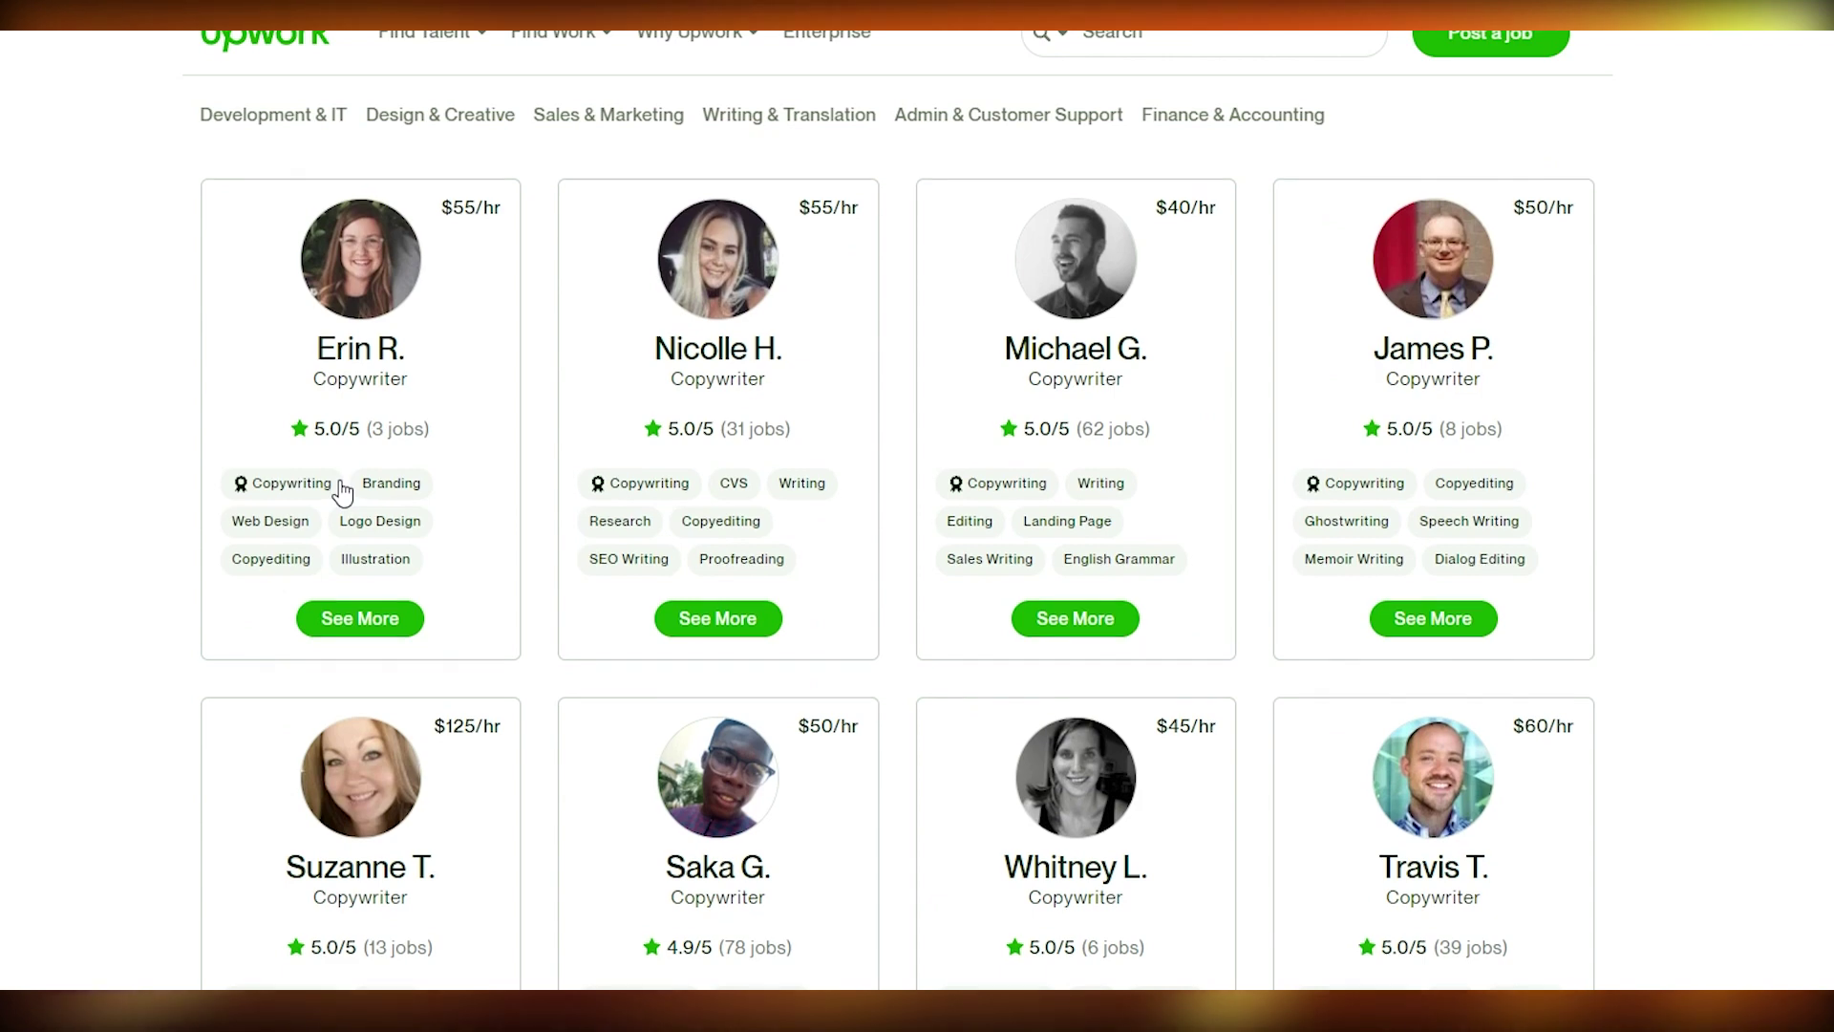
pyautogui.scroll(8, 342, 492)
pyautogui.click(356, 621)
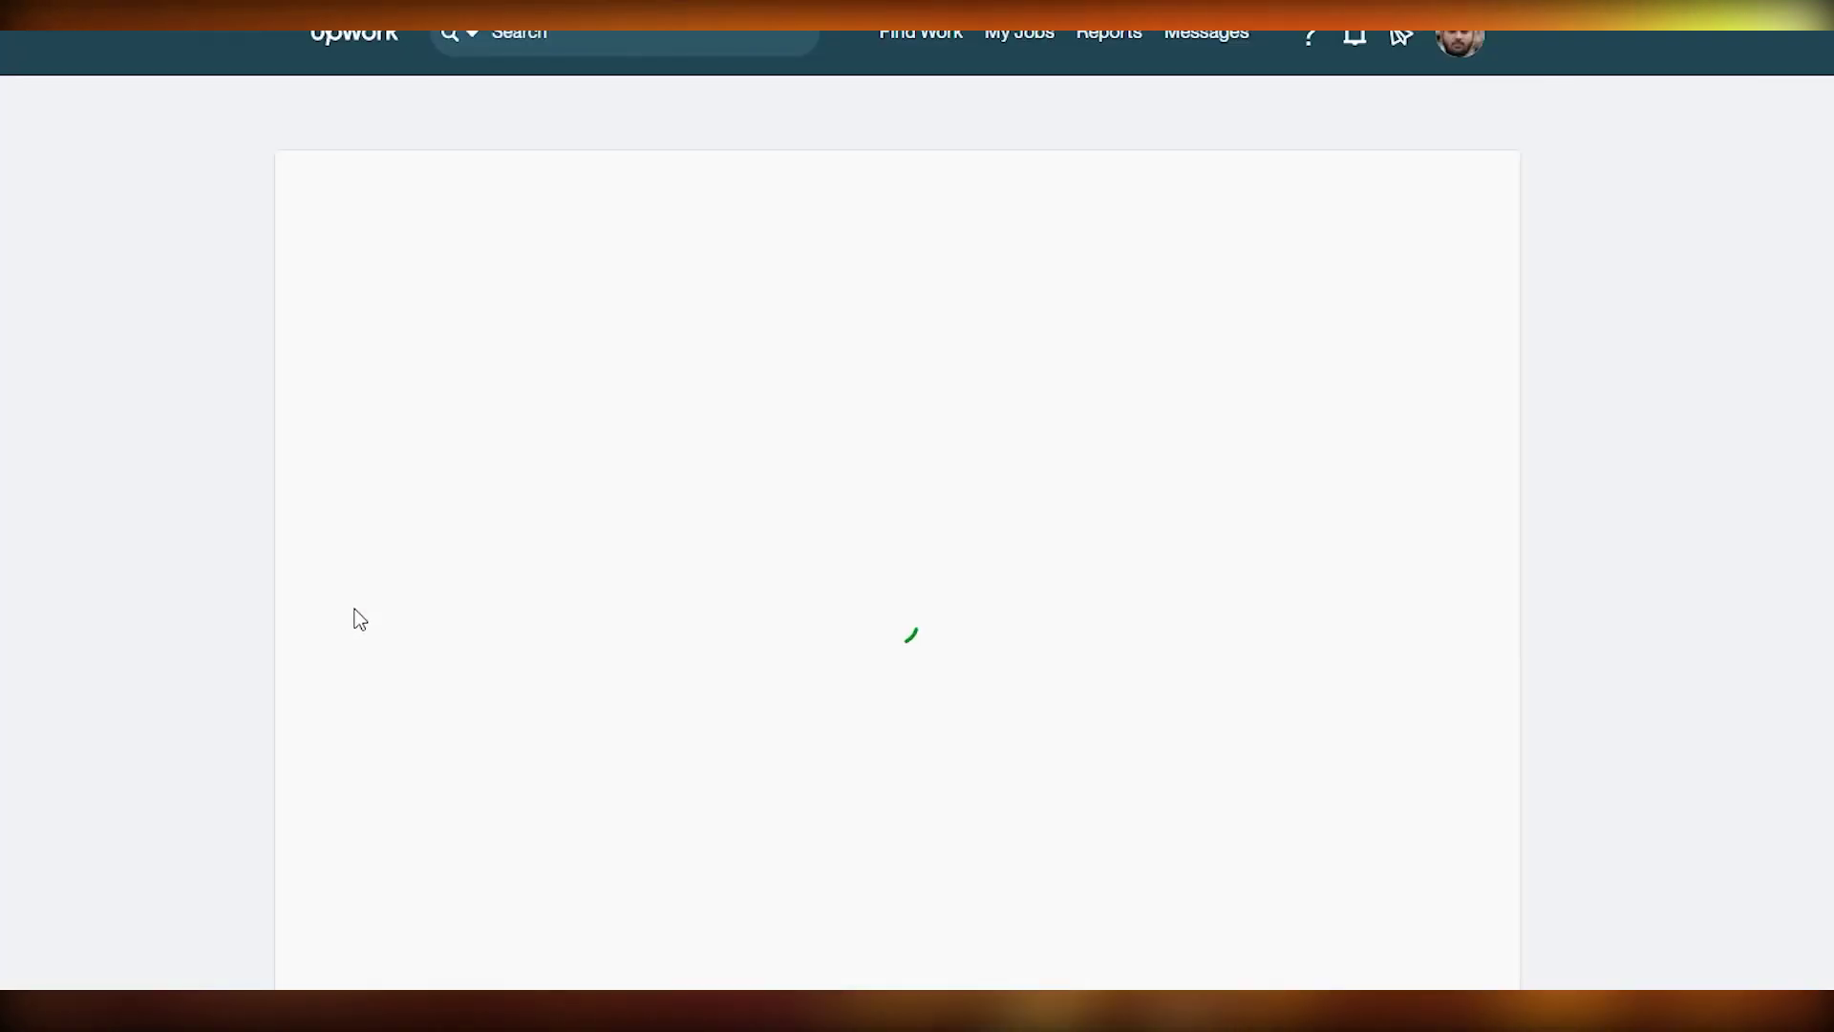
pyautogui.moveTo(488, 311)
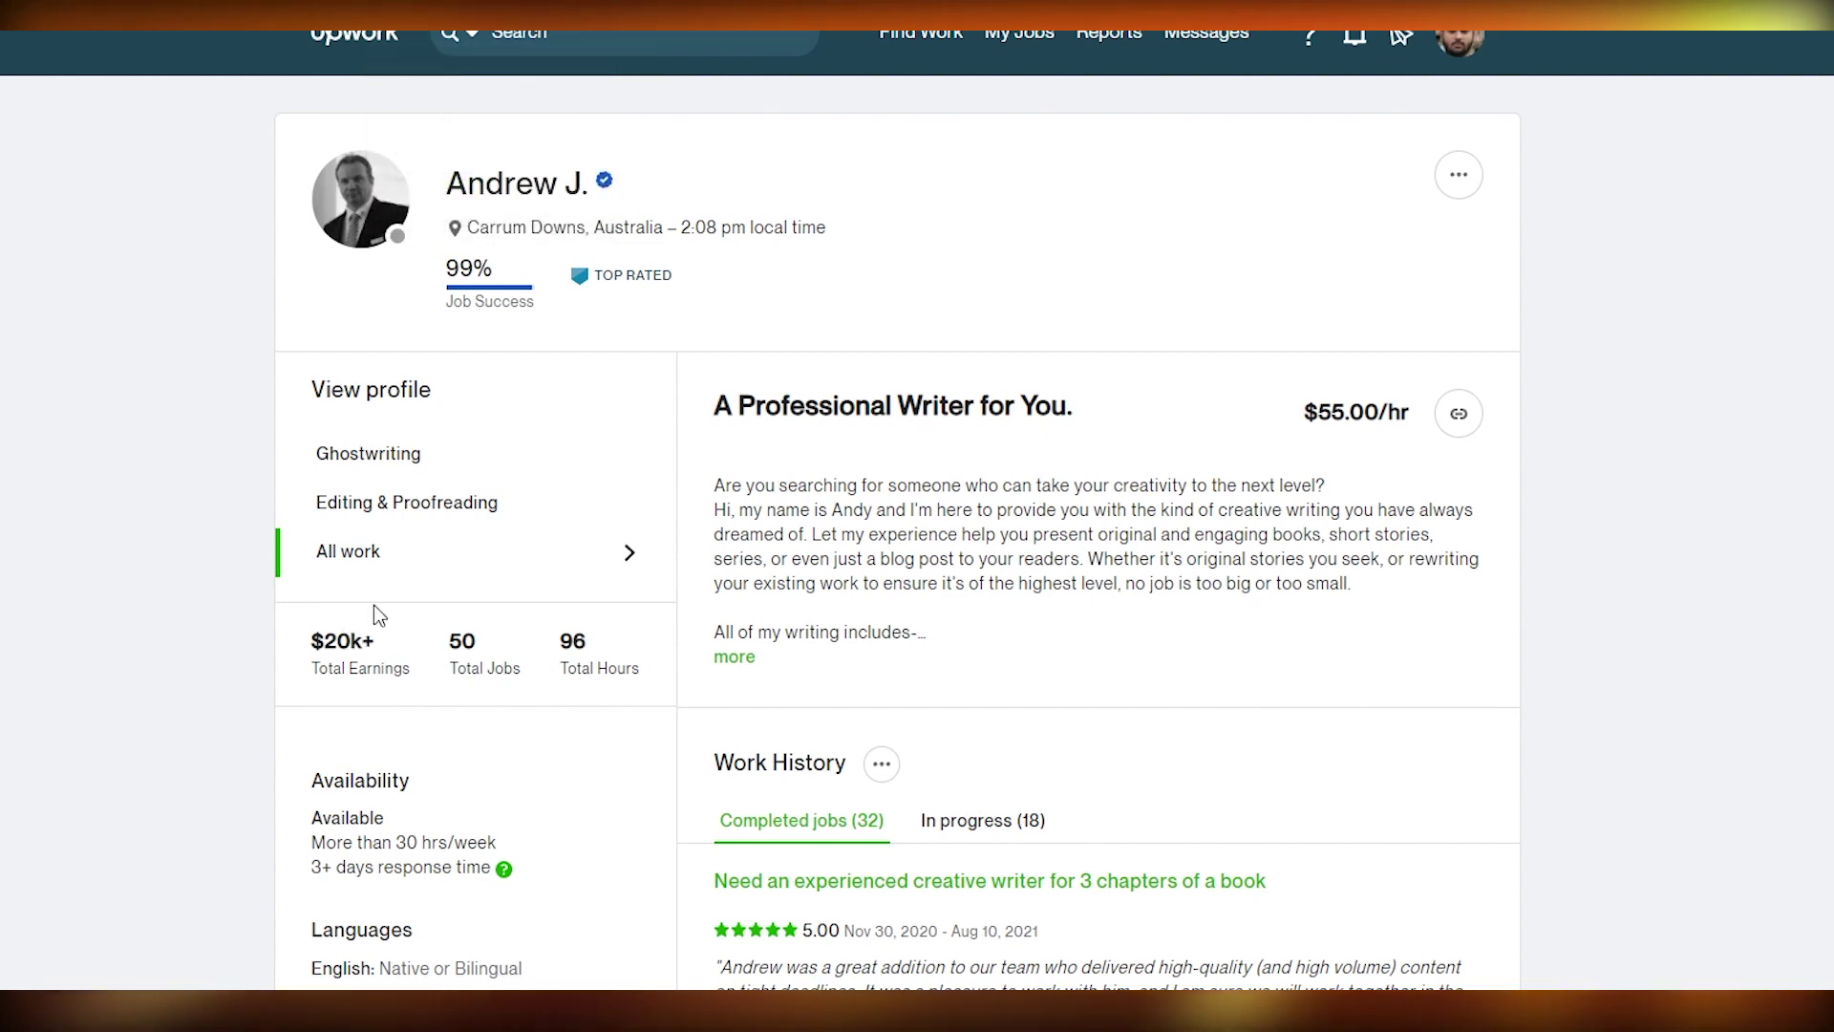
pyautogui.scroll(-15, 601, 287)
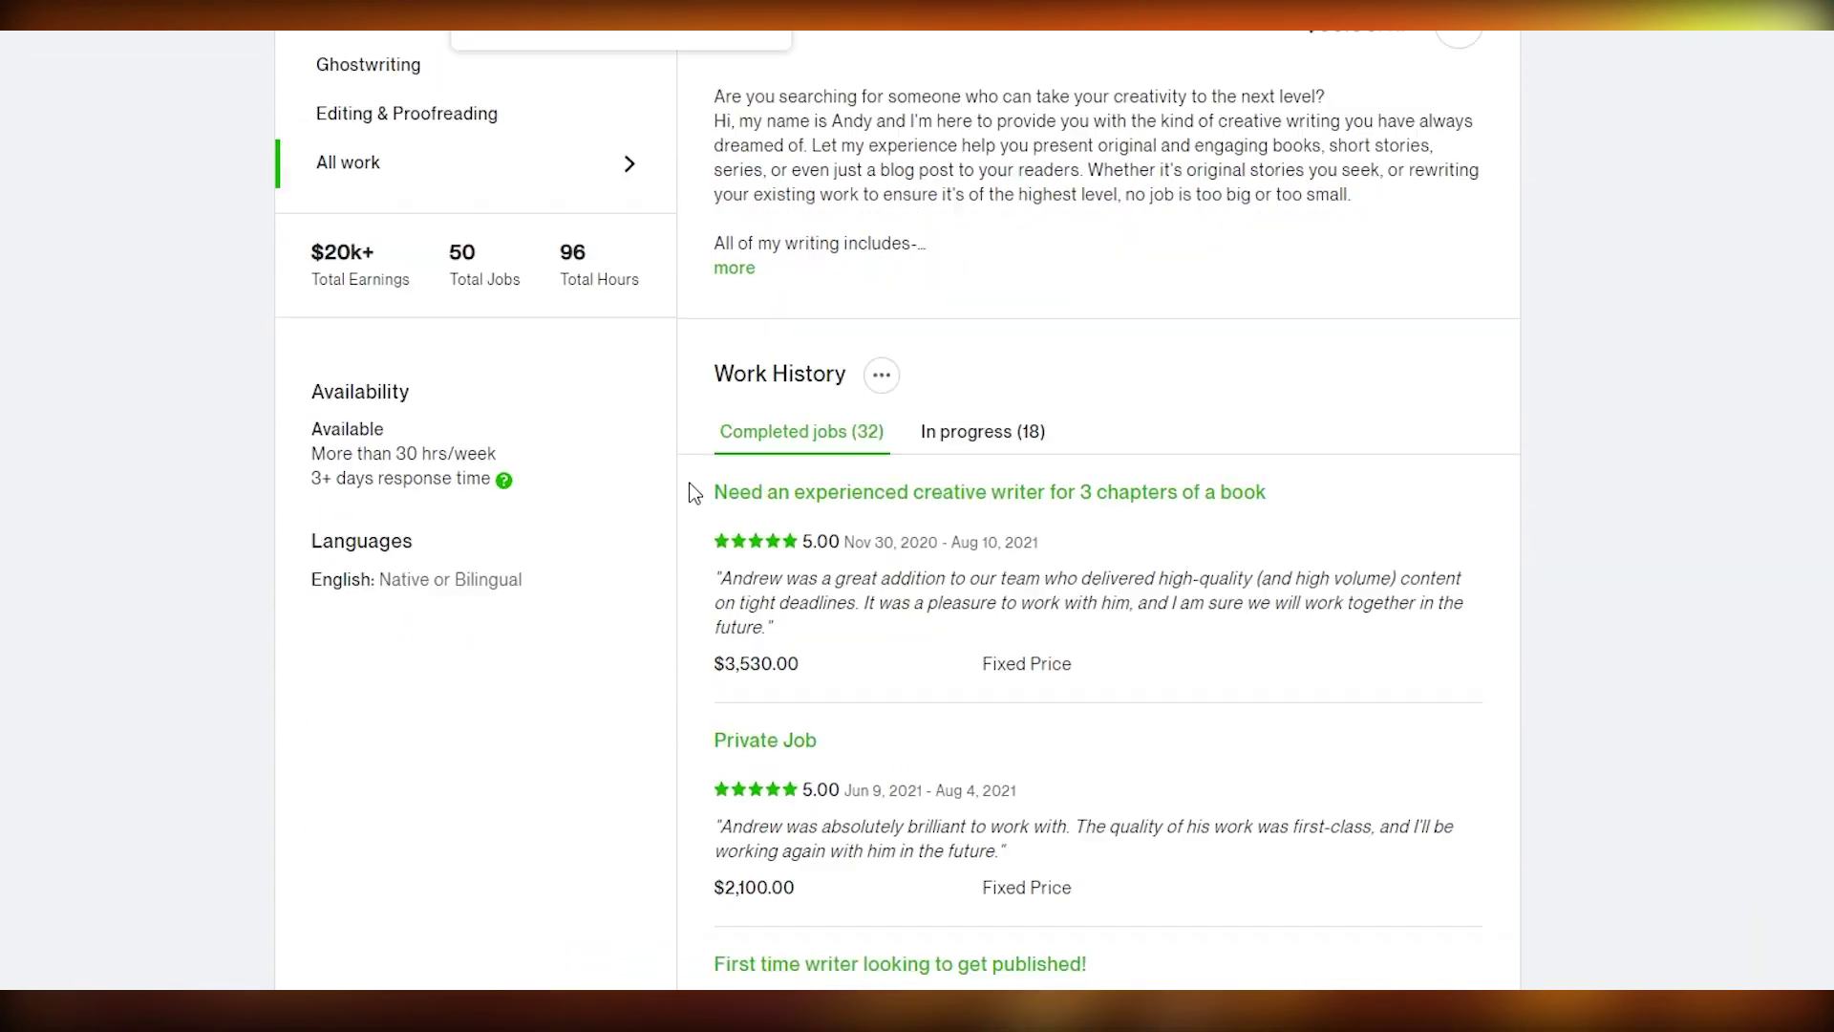
pyautogui.scroll(-10, 693, 493)
# Open the When You Said Forever (Paranormal Romance) portfolio project and review its cover, ghostwriting services, deliverables and description
pyautogui.click(913, 528)
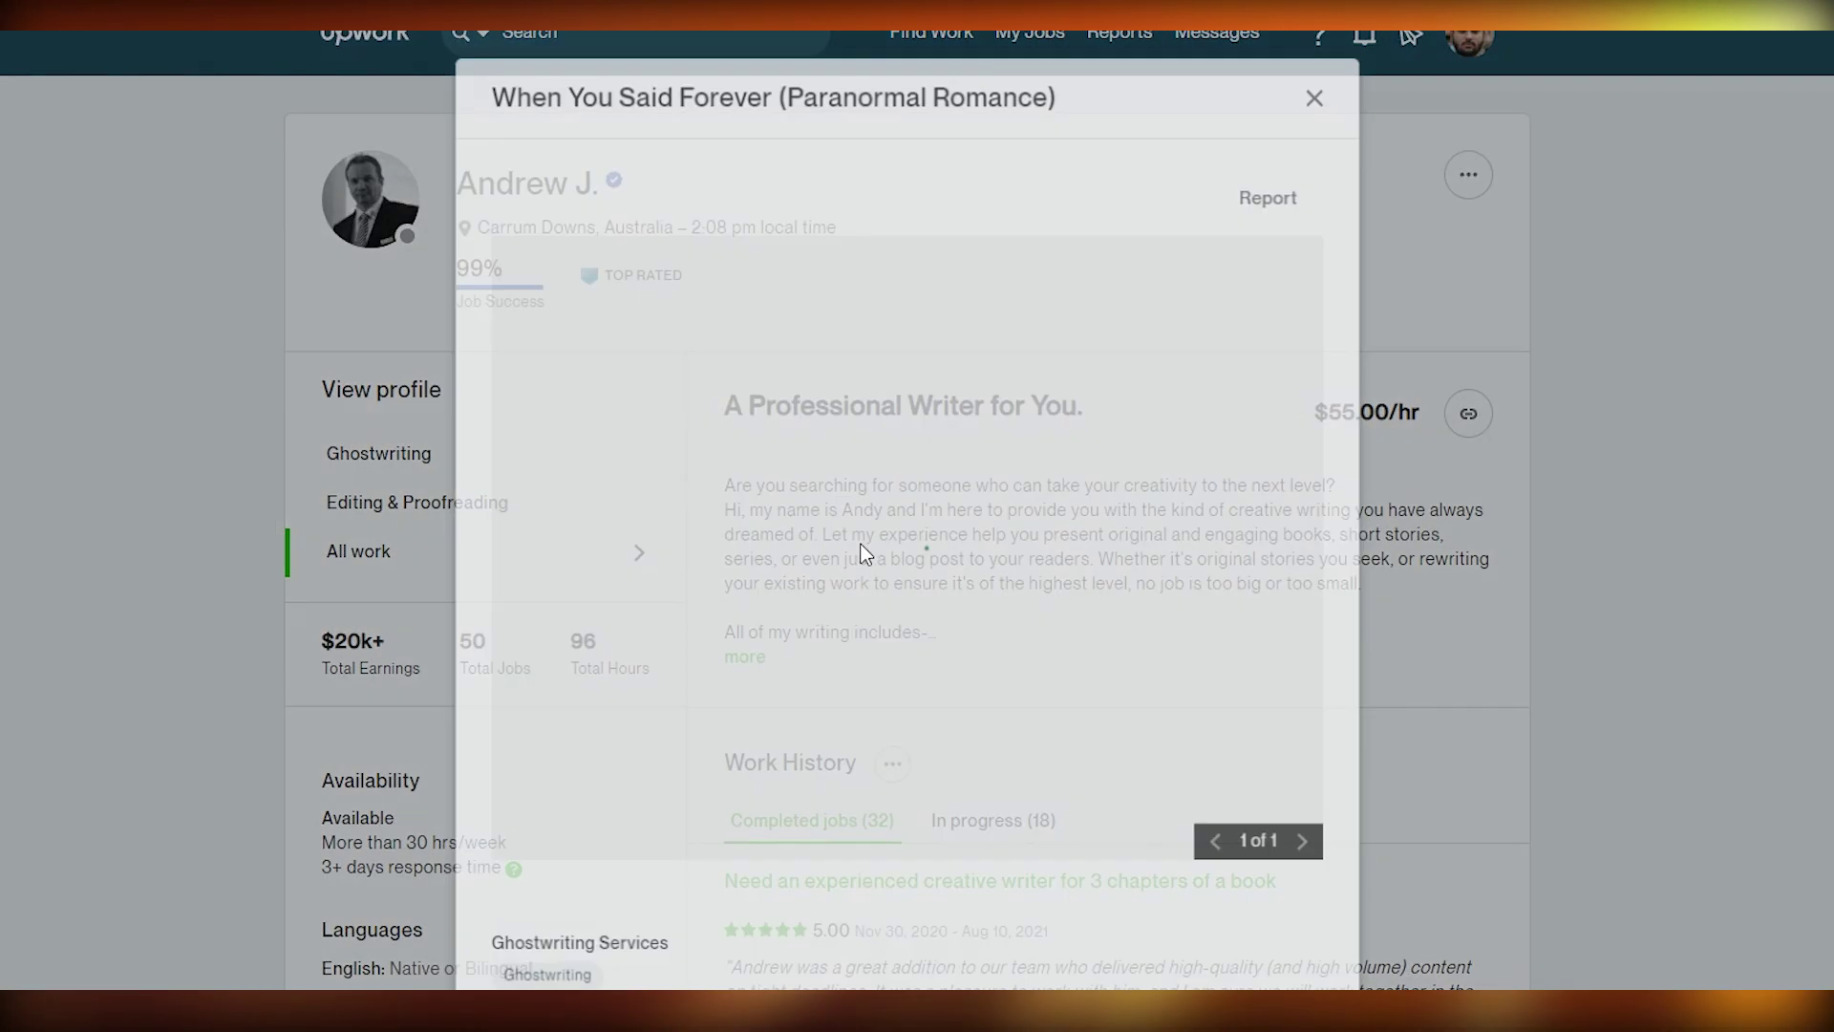
pyautogui.scroll(-3, 806, 603)
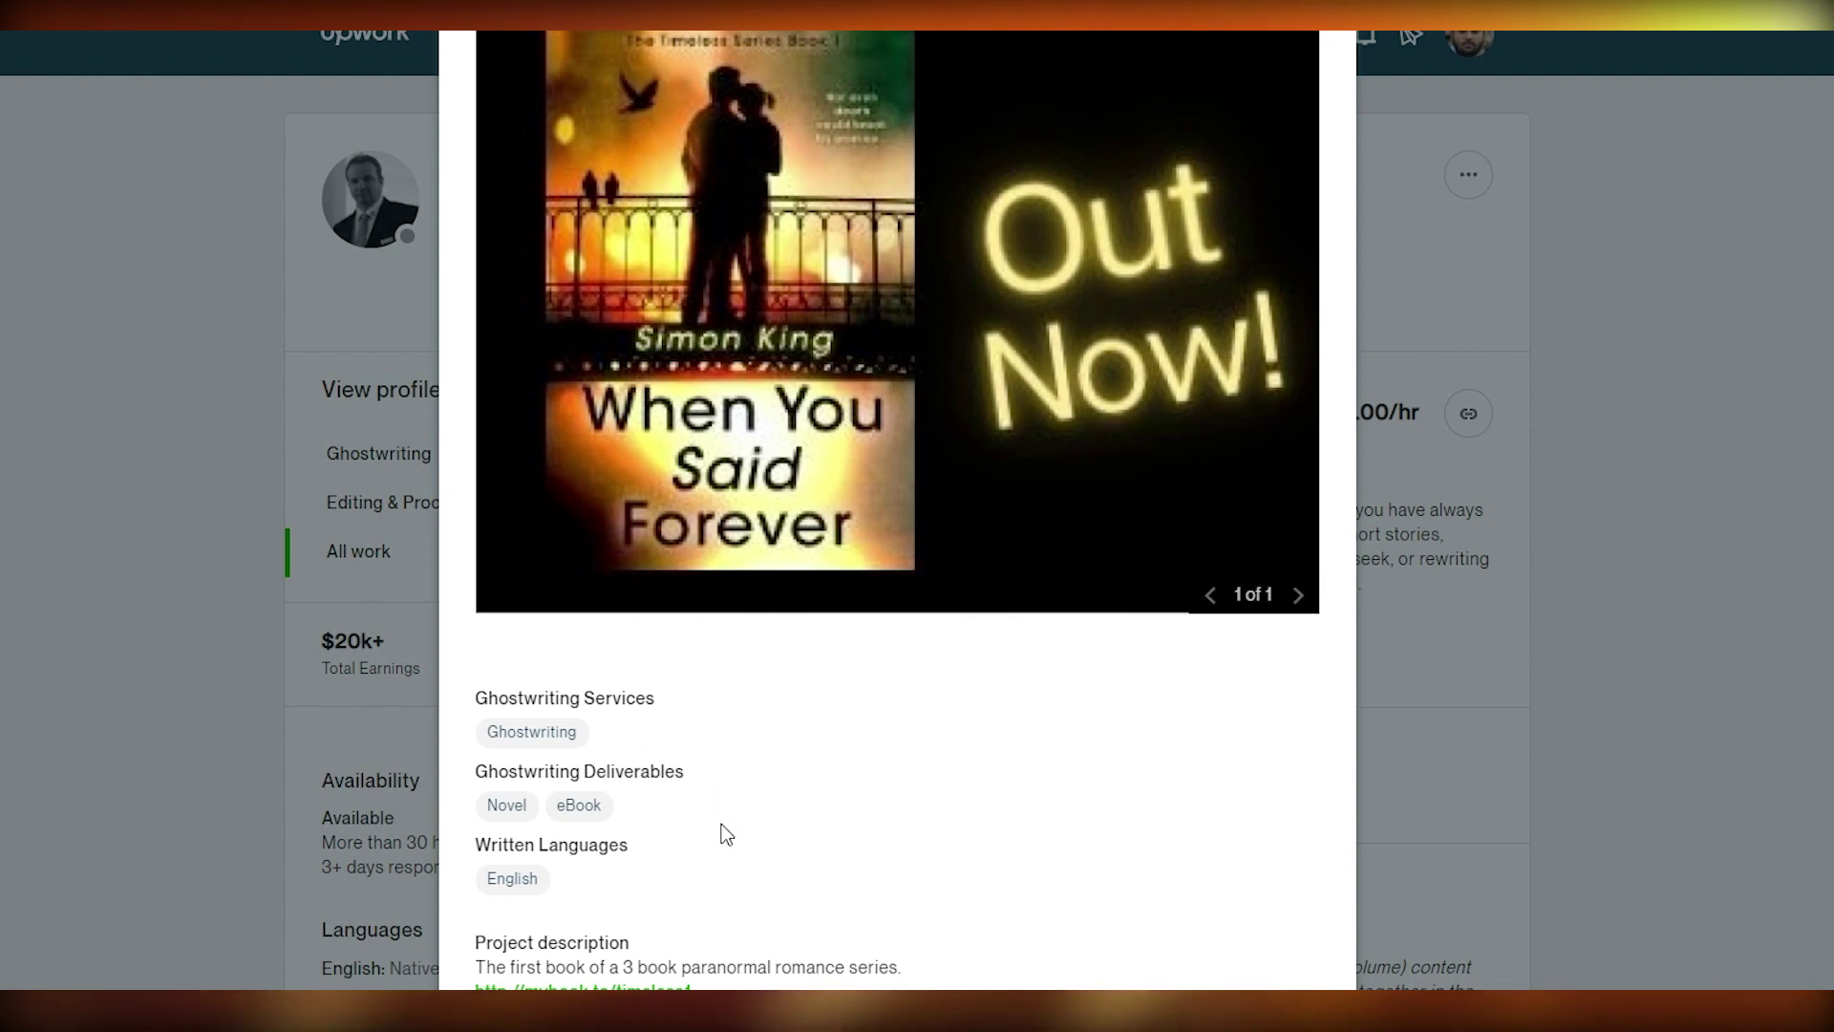
pyautogui.scroll(2, 726, 834)
pyautogui.scroll(-2, 950, 610)
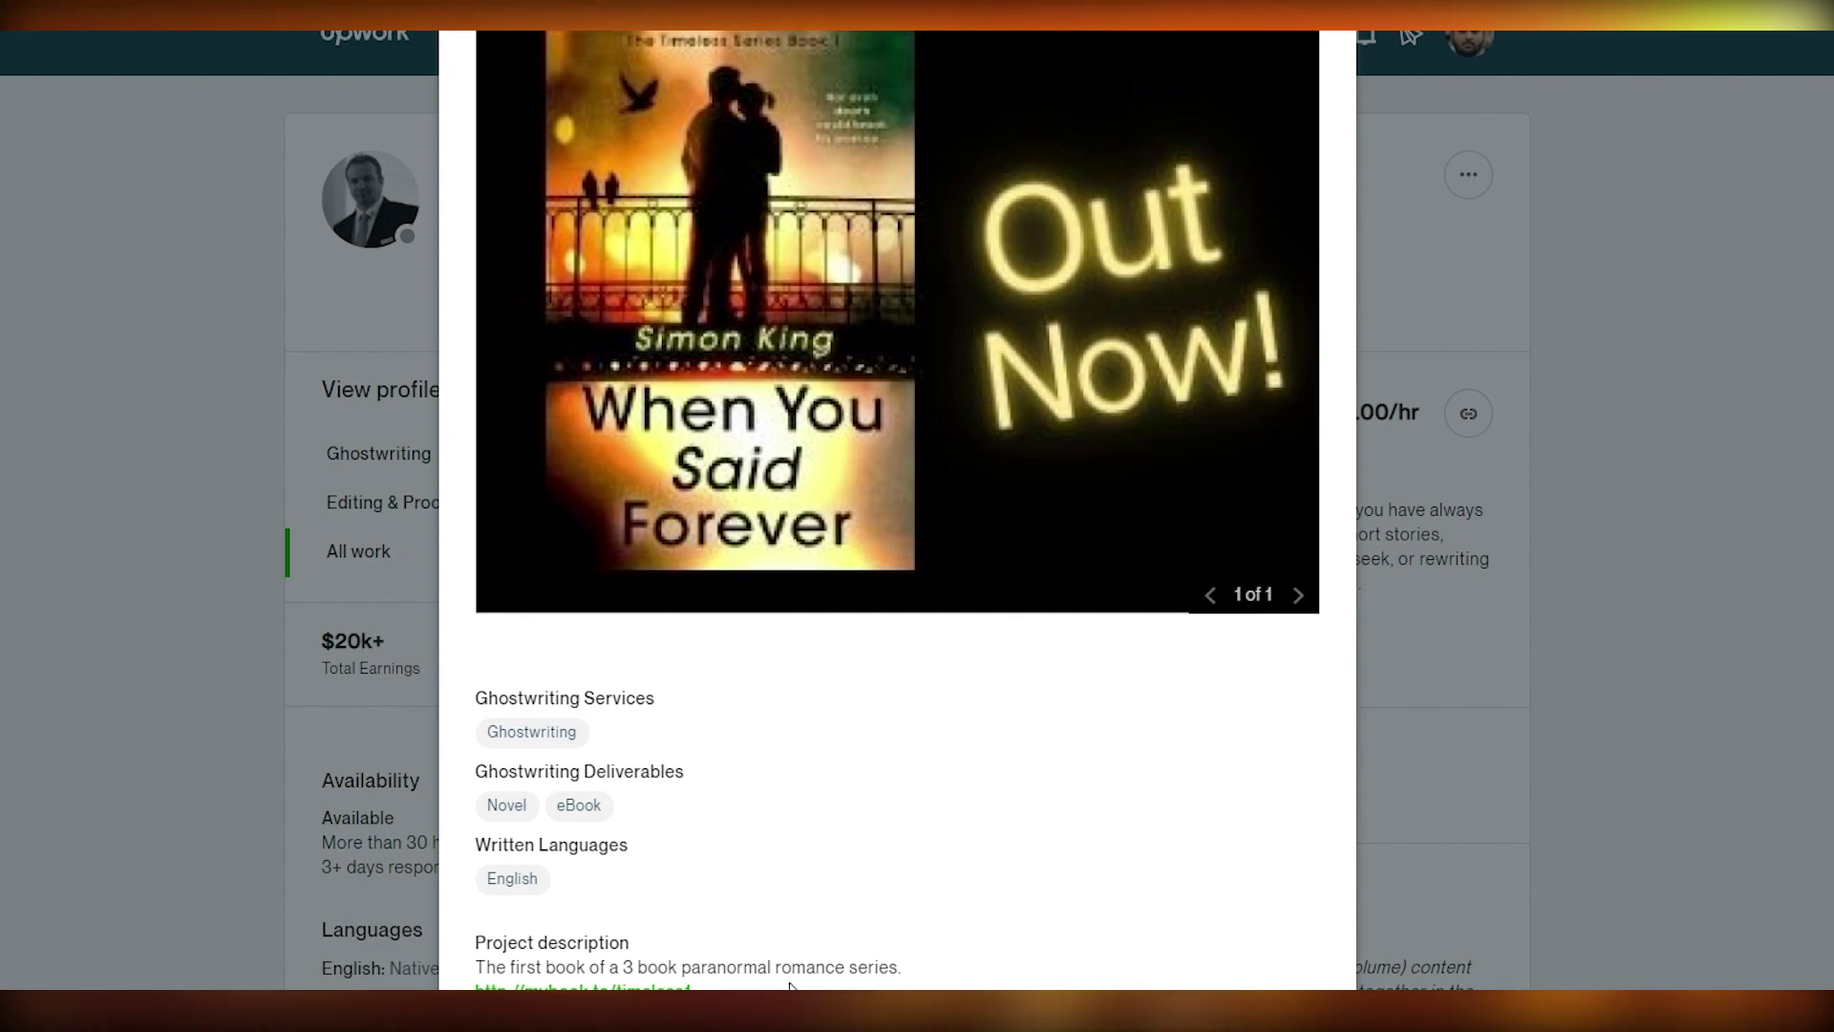
# Close the paranormal romance project and look back over the copywriter's remaining portfolio and work history
pyautogui.click(164, 840)
pyautogui.scroll(4, 716, 898)
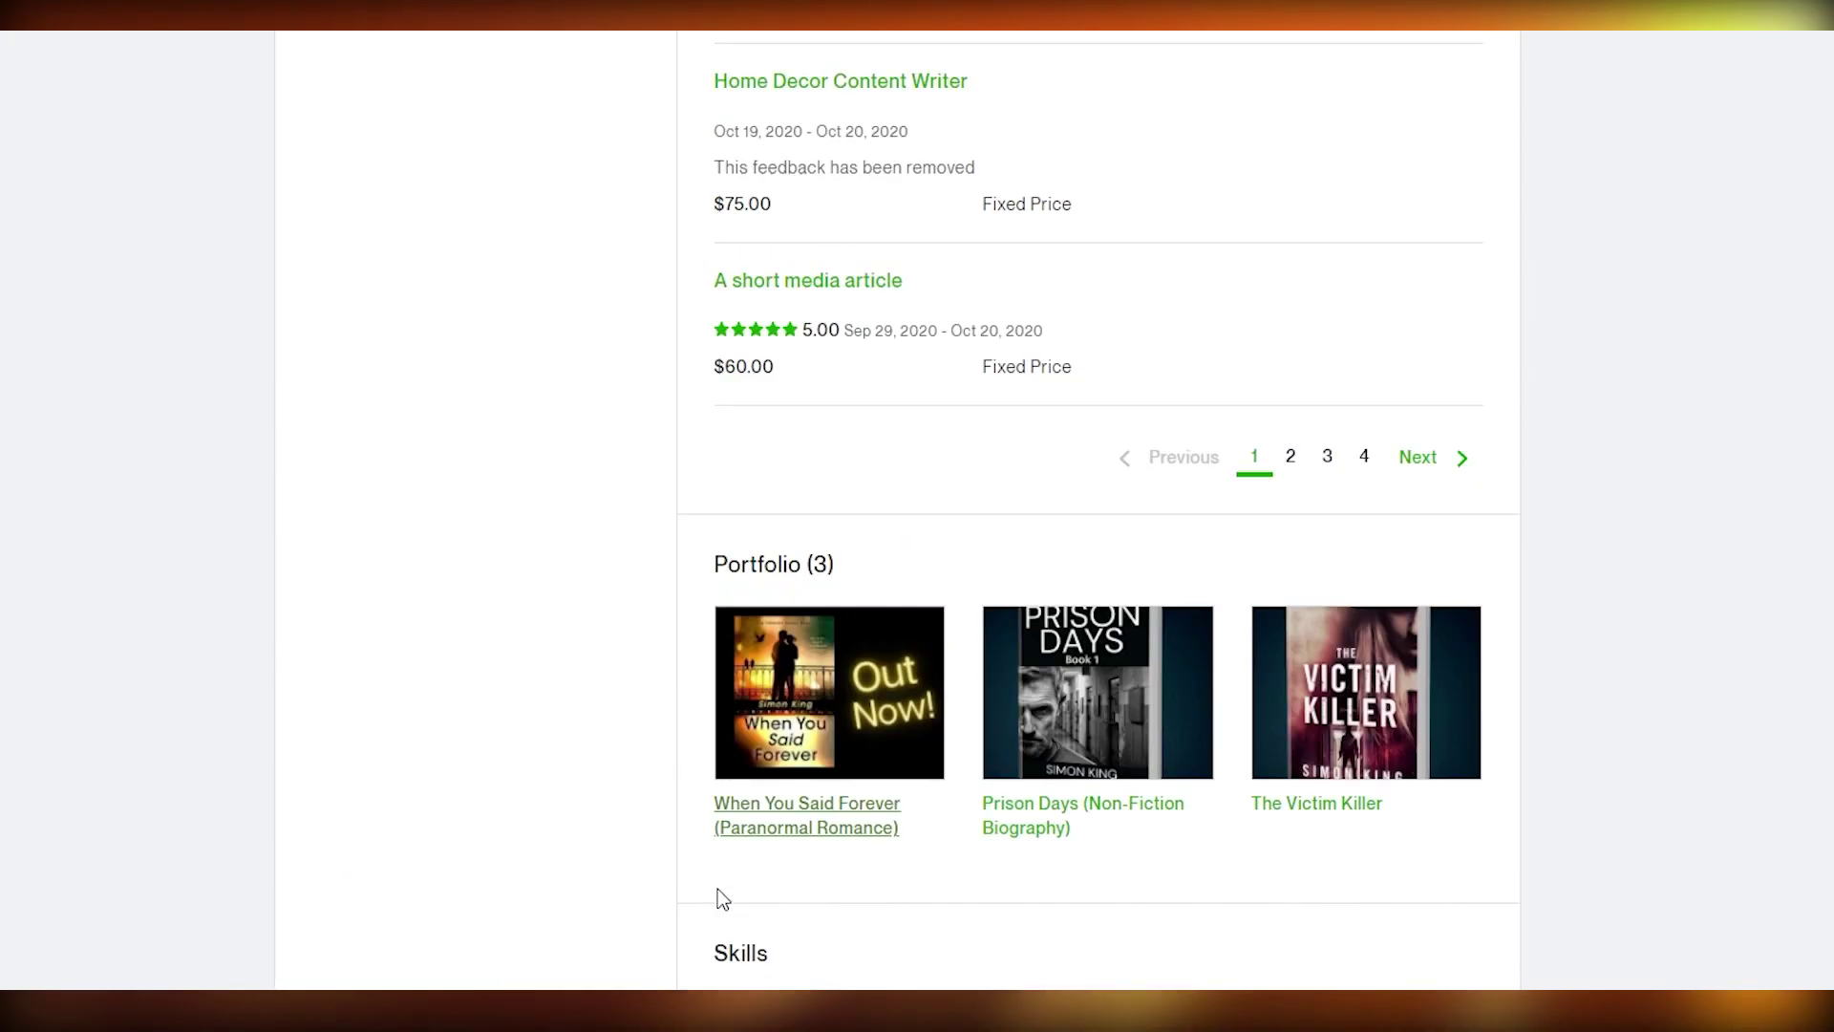
pyautogui.scroll(15, 1070, 942)
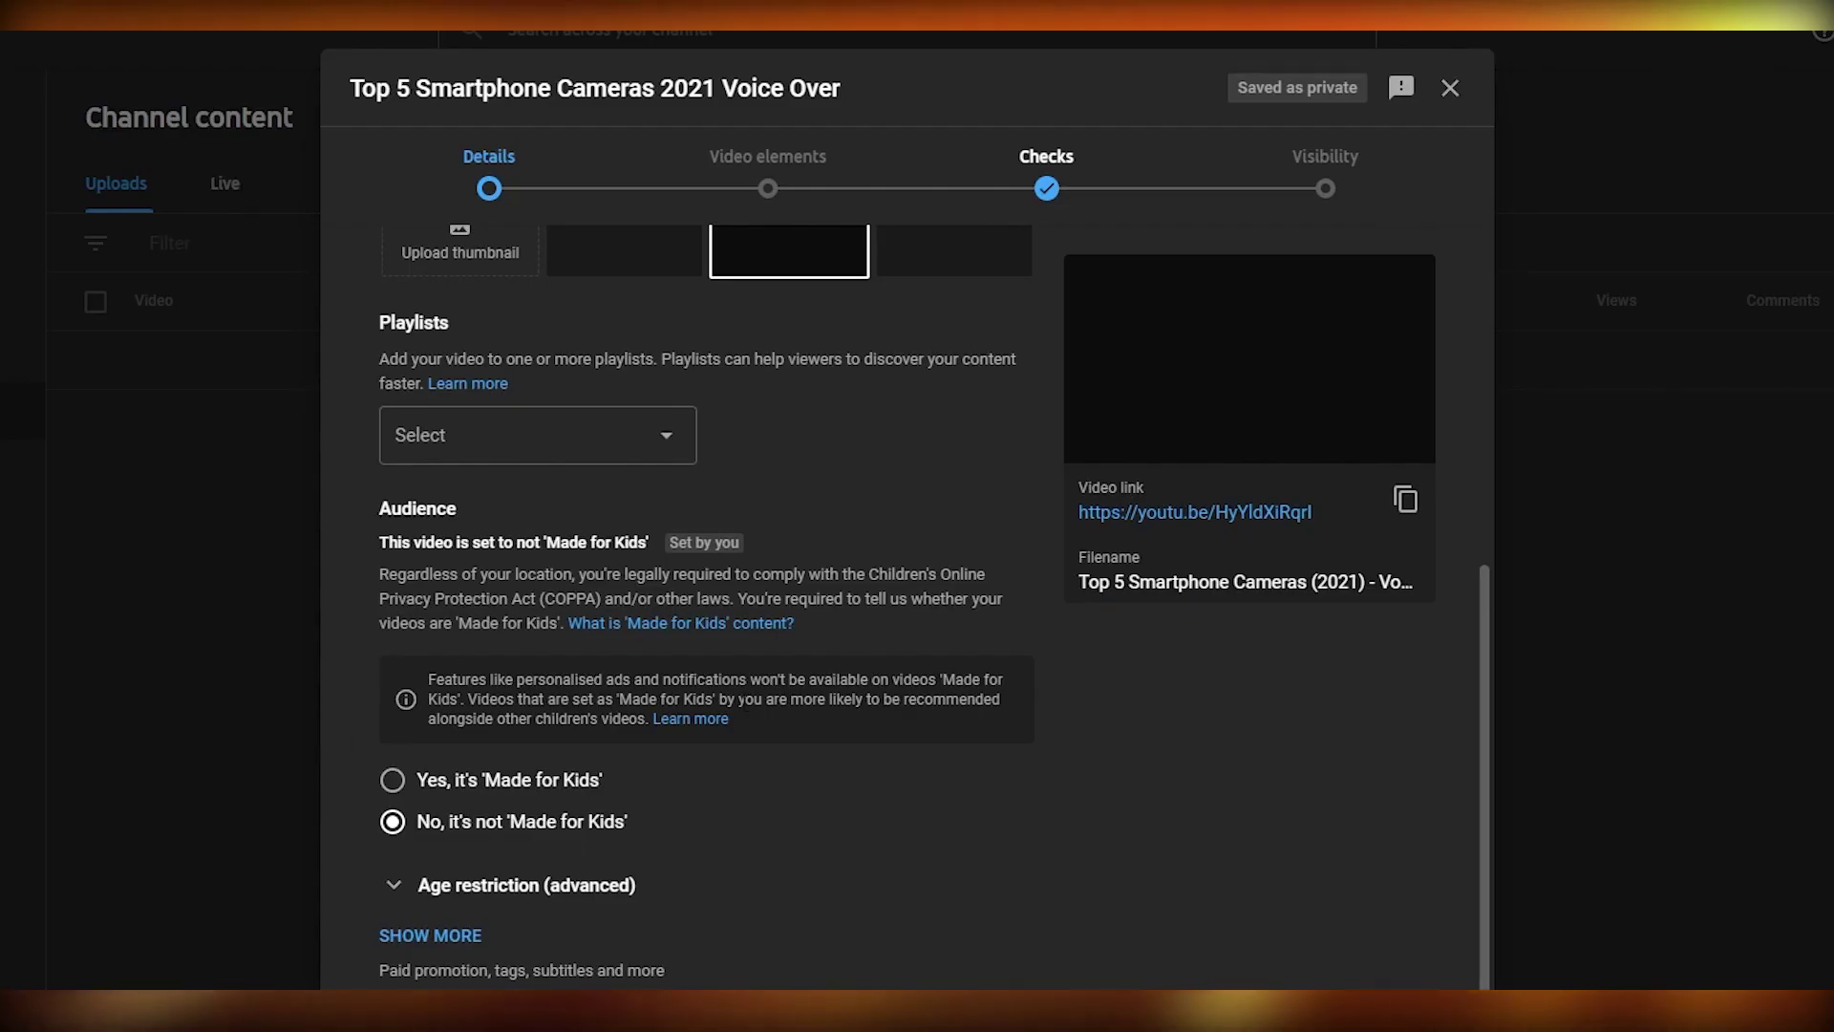
# In YouTube Studio, select the third suggested thumbnail, the hand holding a phone, for the Top 5 Smartphone Cameras 2021 Voice Over upload
pyautogui.click(611, 449)
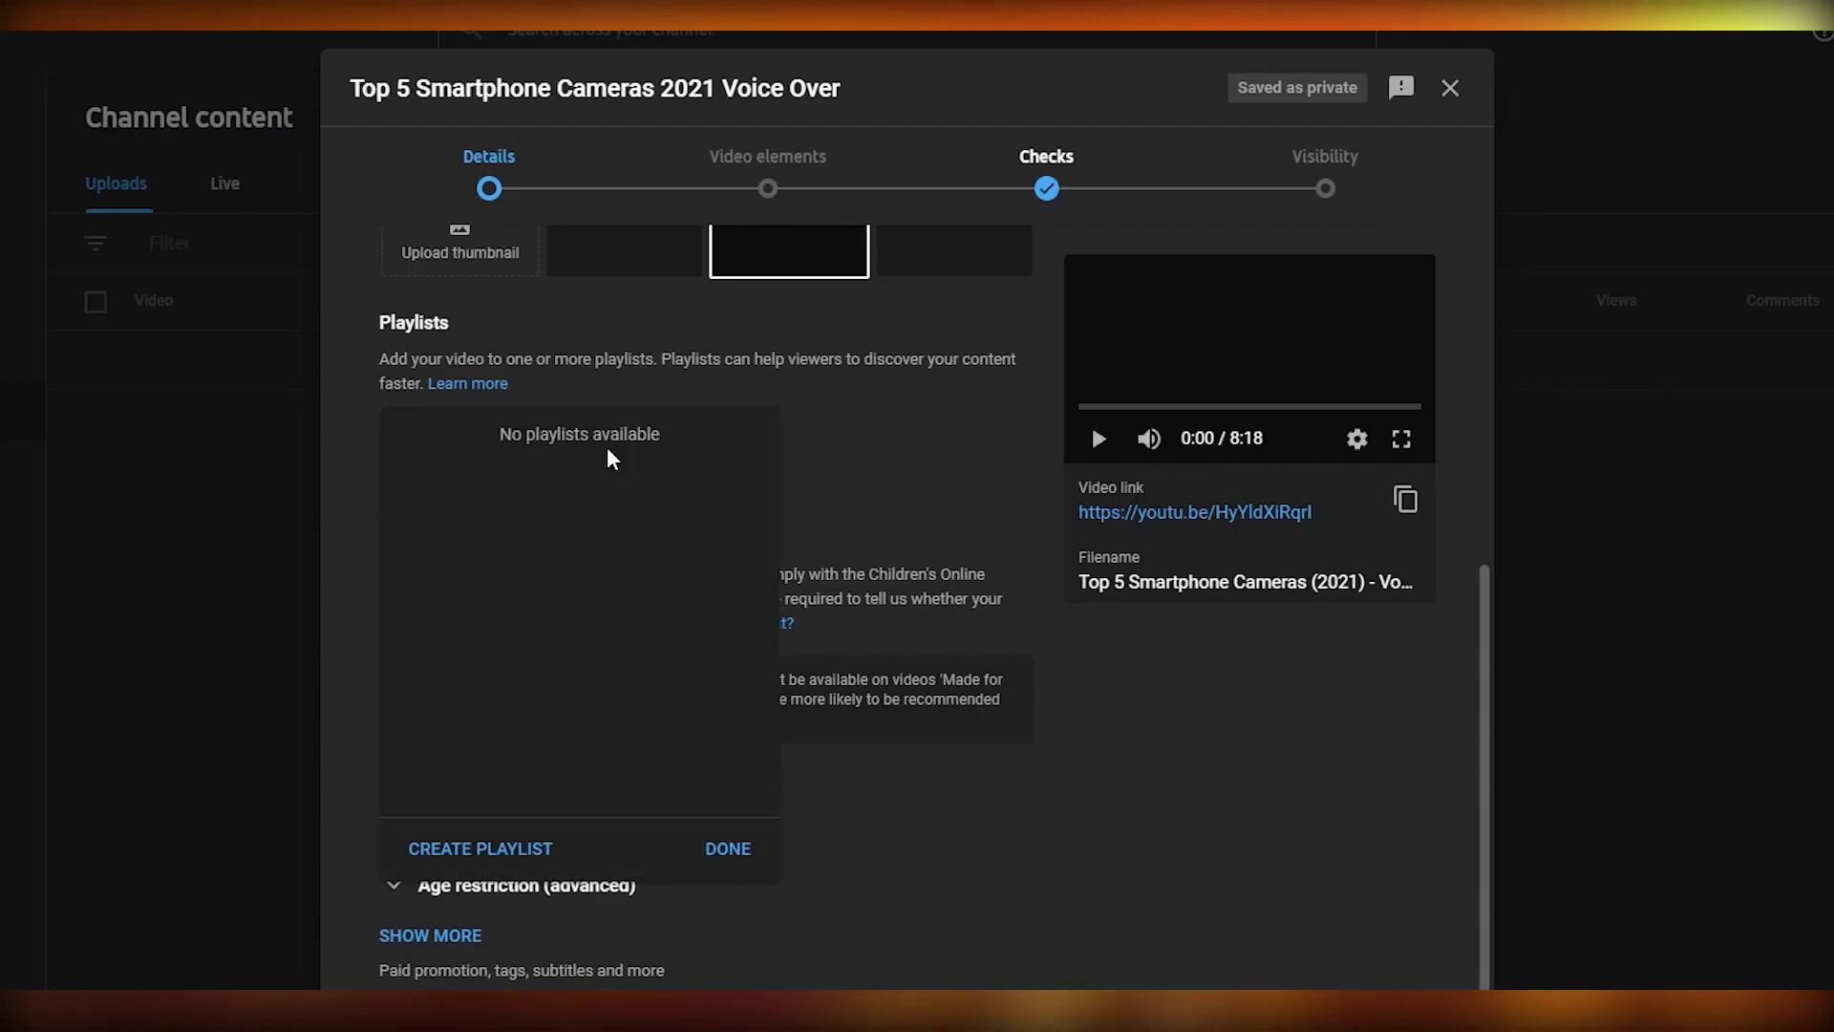
pyautogui.click(729, 850)
pyautogui.scroll(5, 1114, 925)
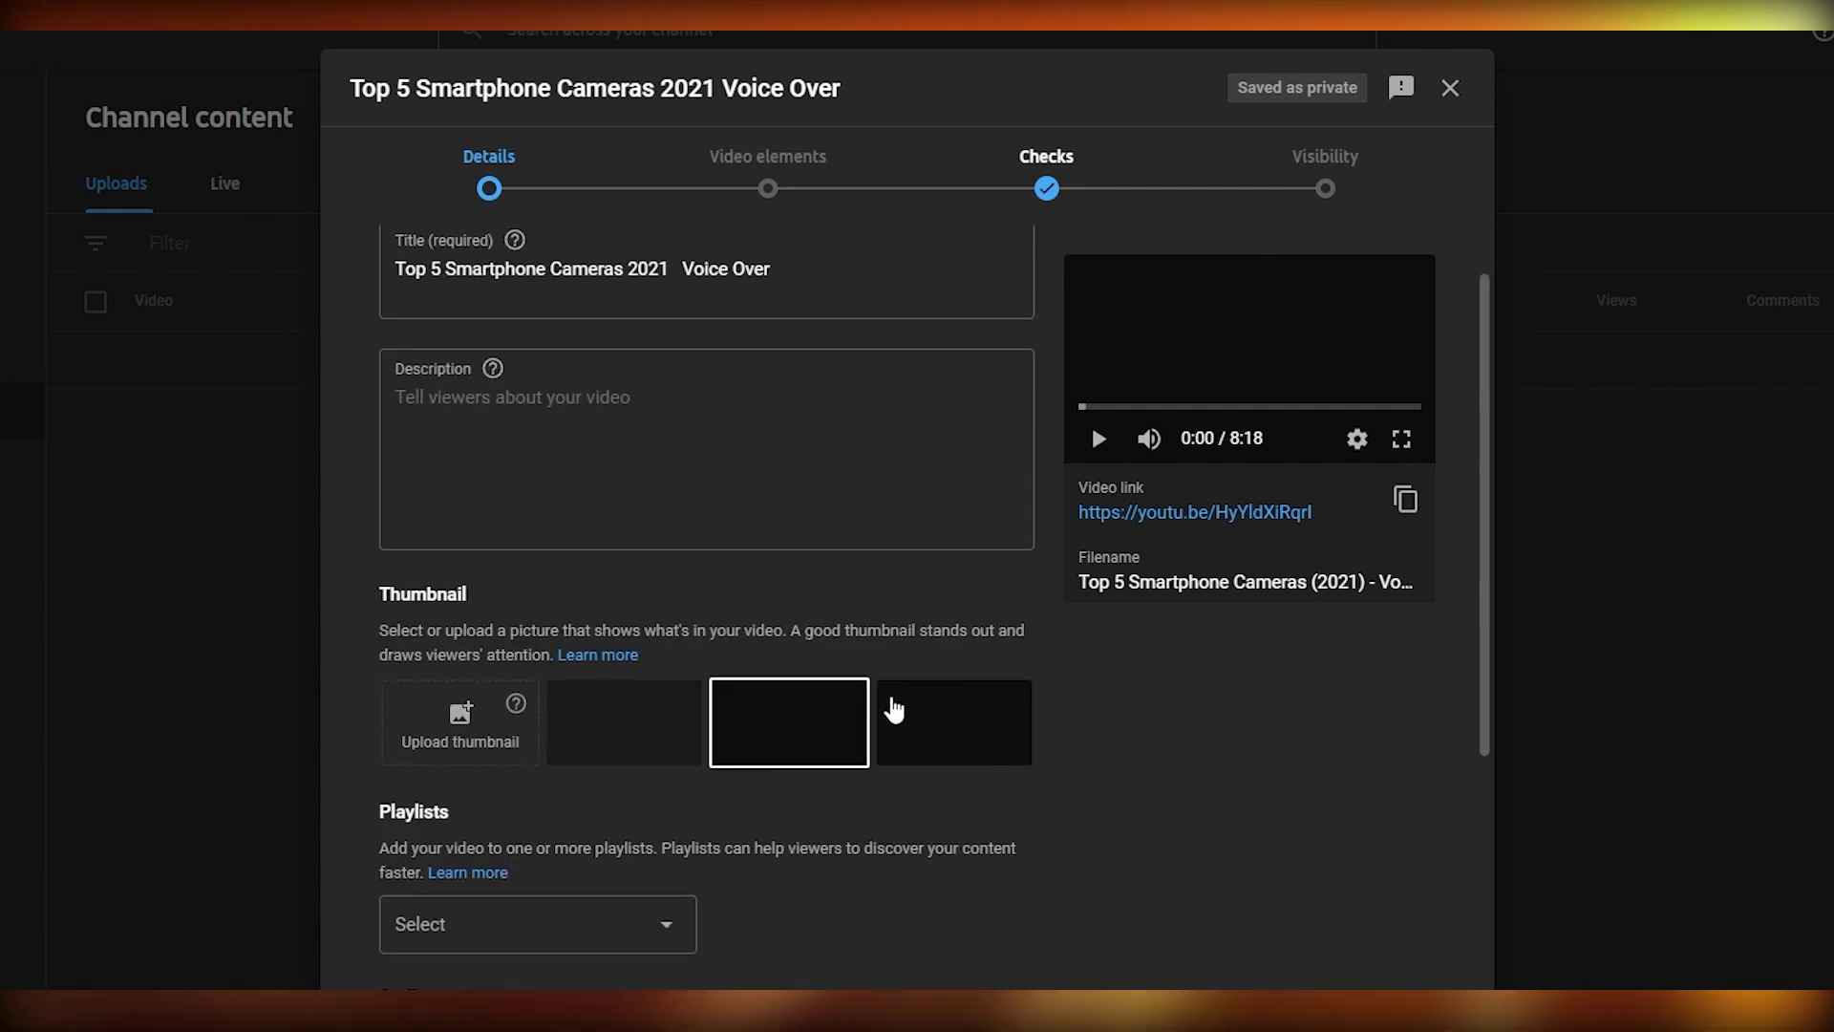
pyautogui.scroll(-5, 893, 704)
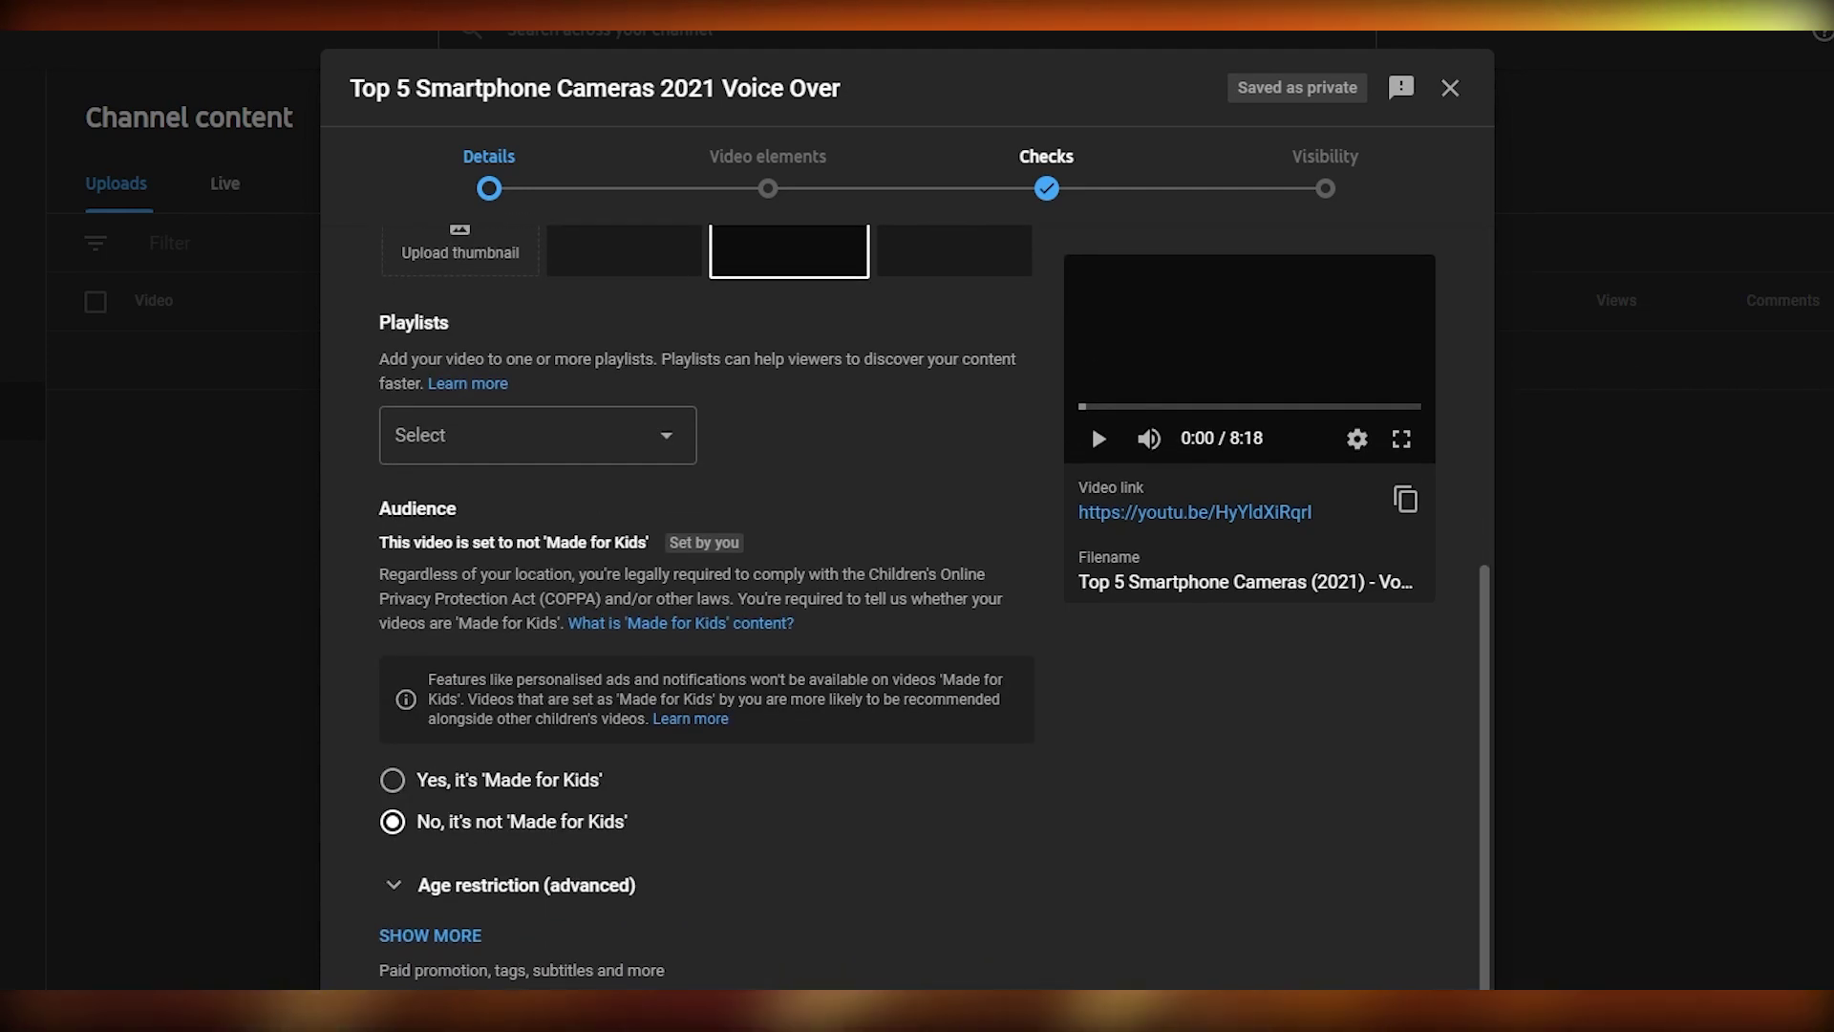
pyautogui.click(767, 158)
pyautogui.click(489, 158)
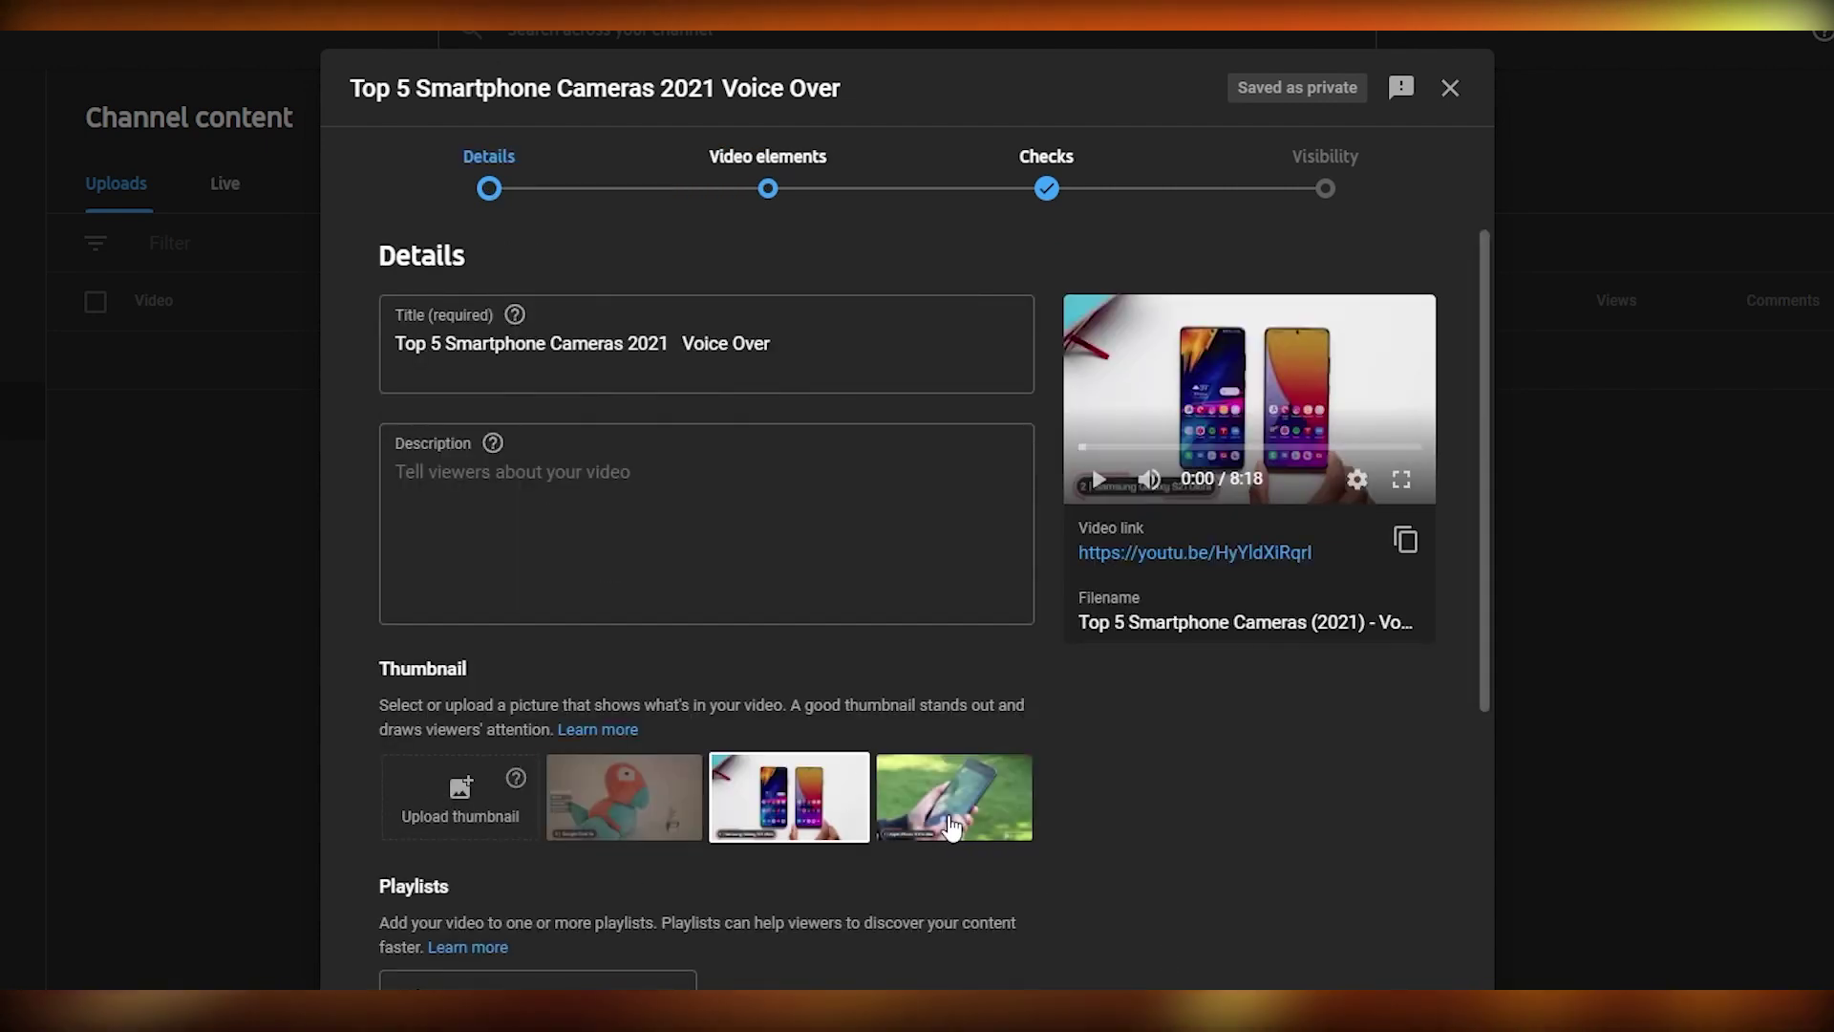
pyautogui.click(961, 810)
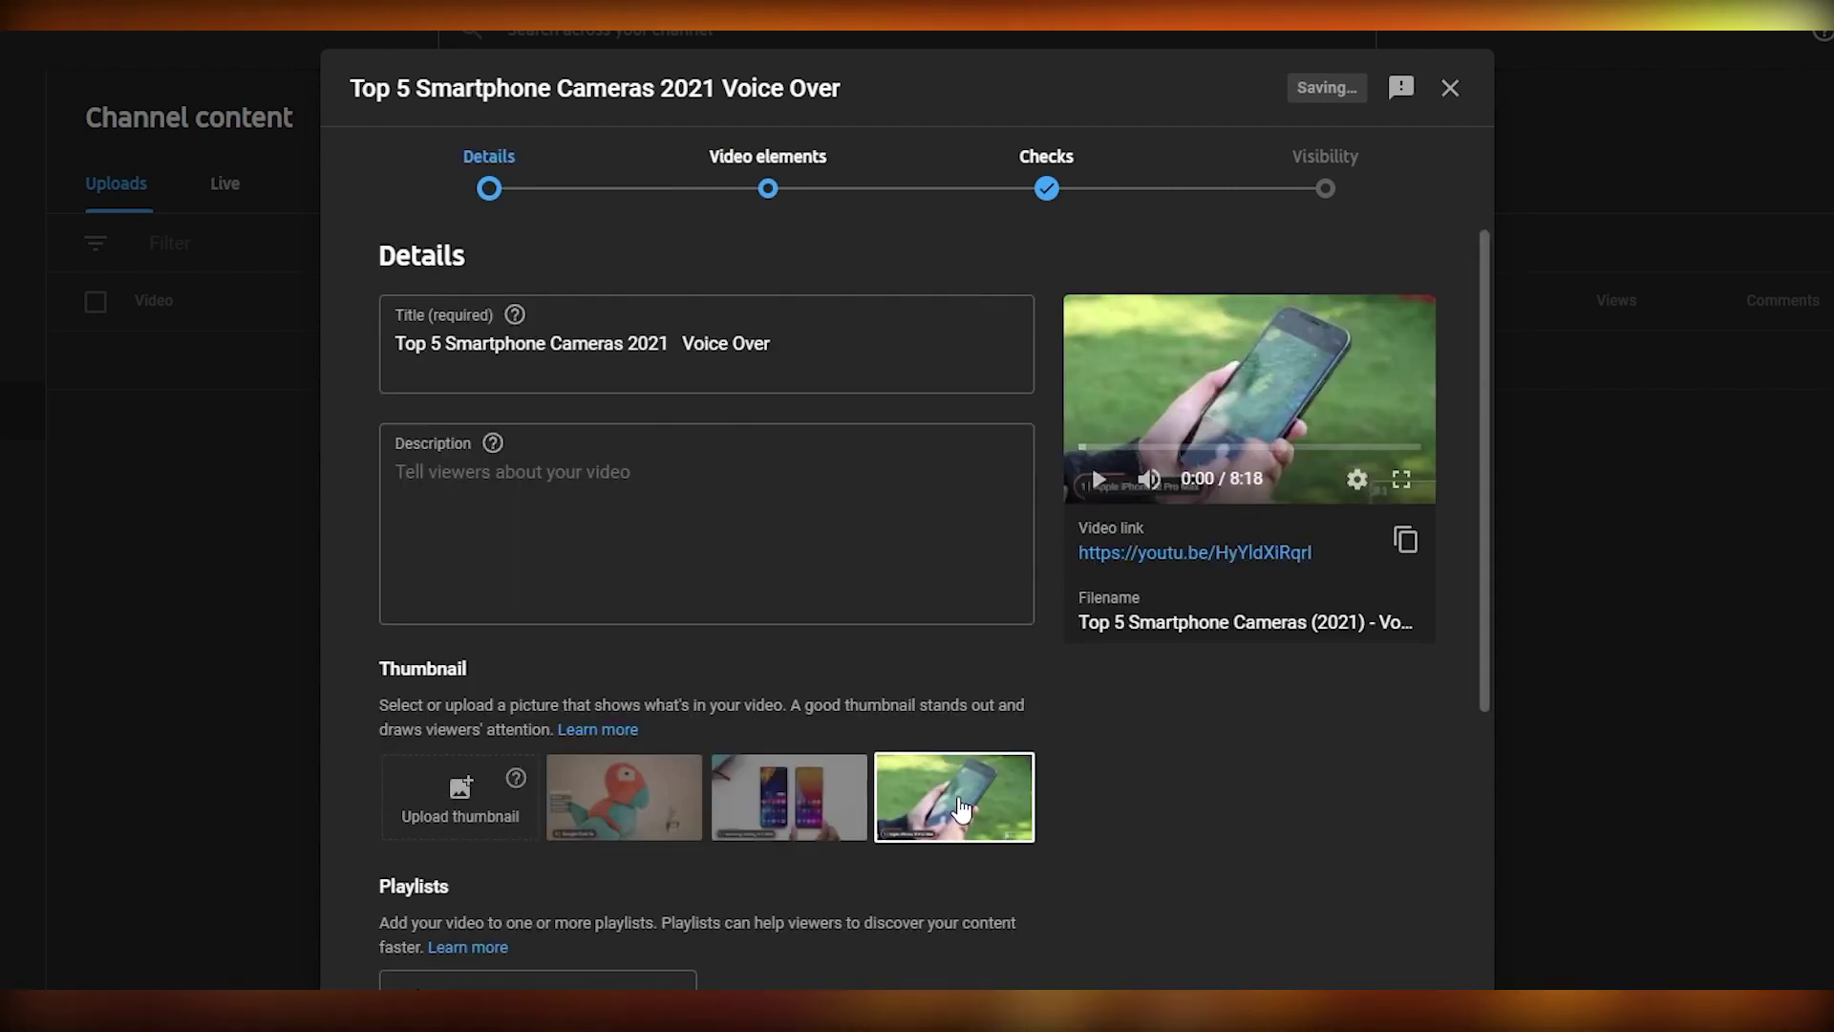
# Create a new playlist titled Private and add the smartphone cameras video to it
pyautogui.click(538, 979)
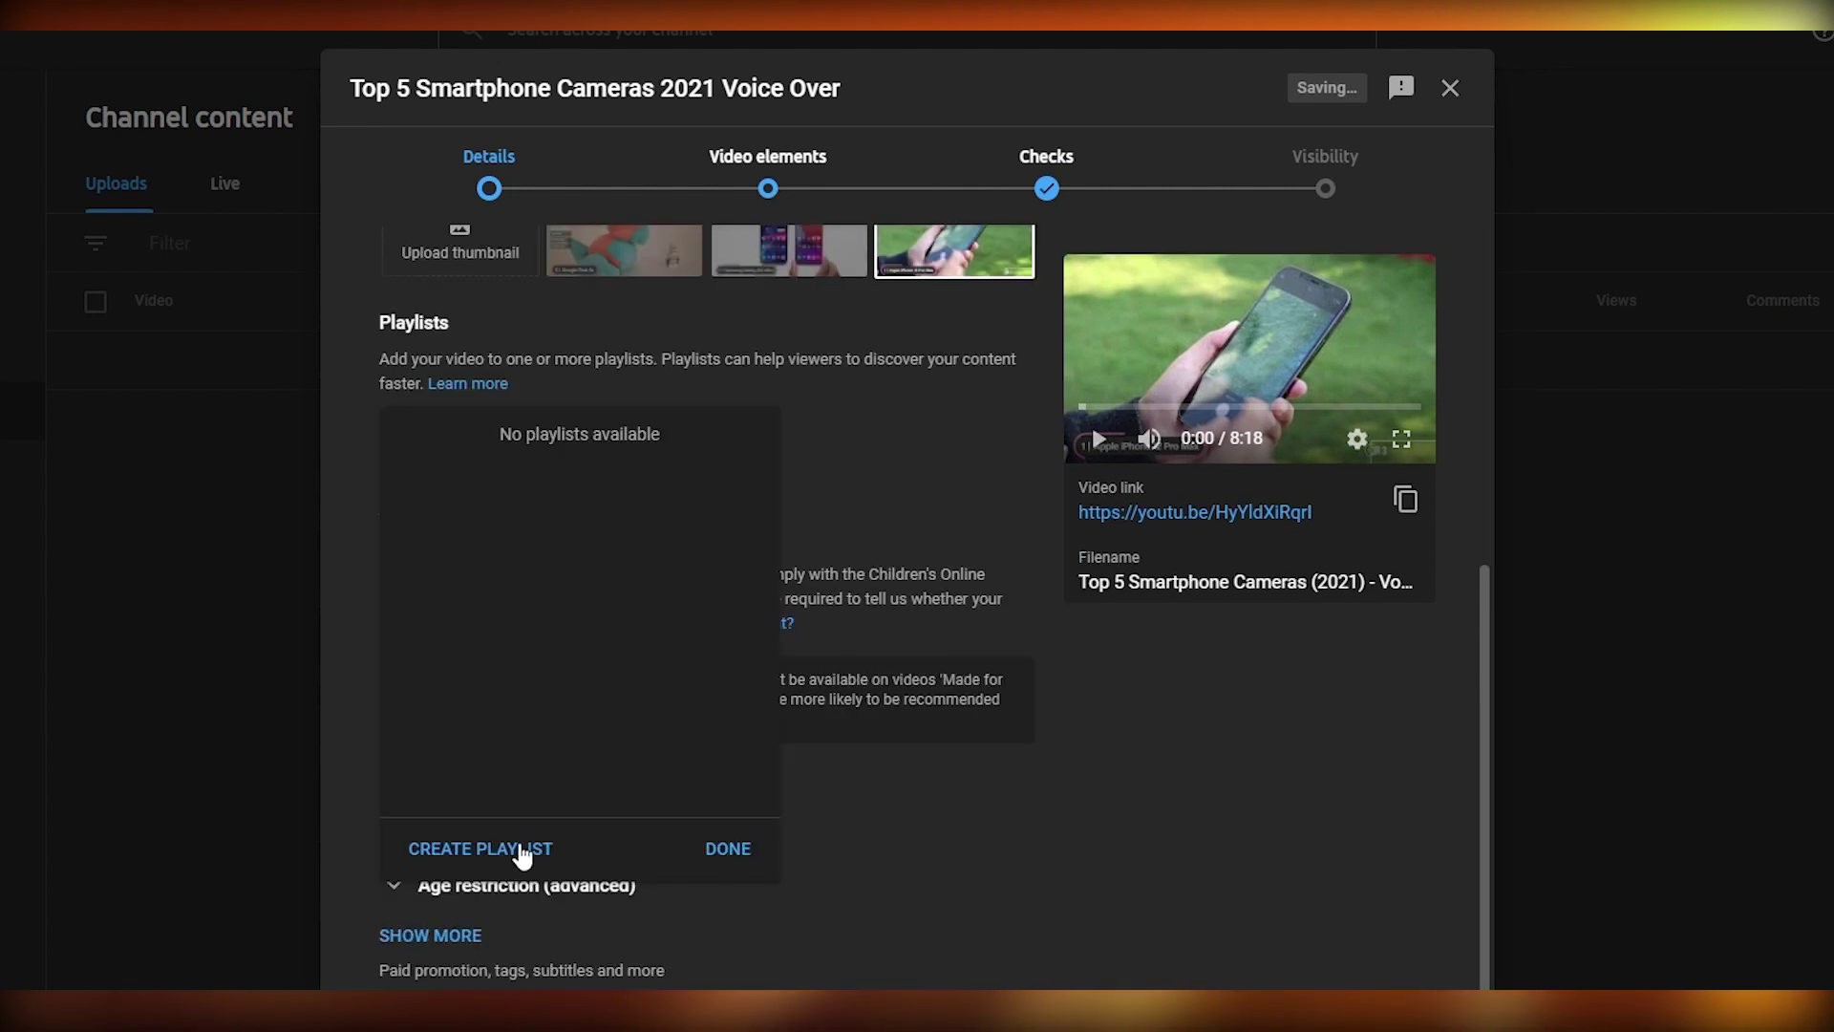
pyautogui.click(516, 848)
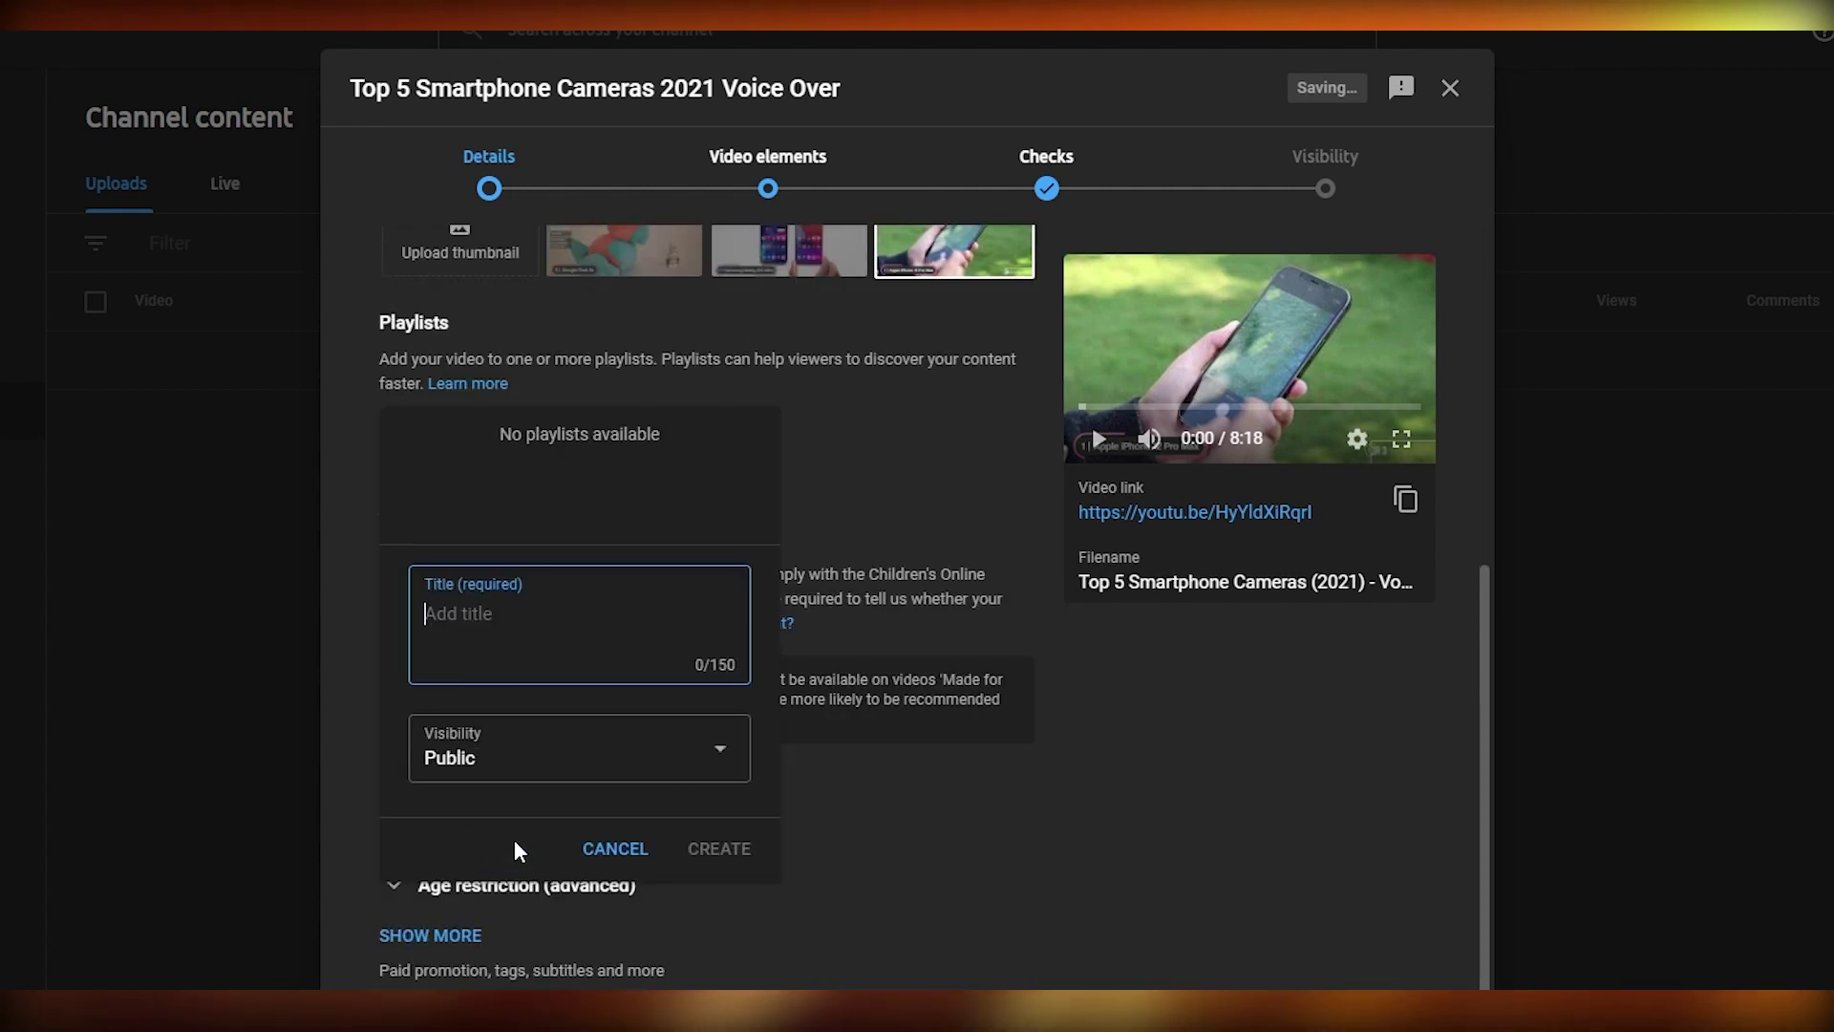
pyautogui.click(540, 780)
pyautogui.click(475, 792)
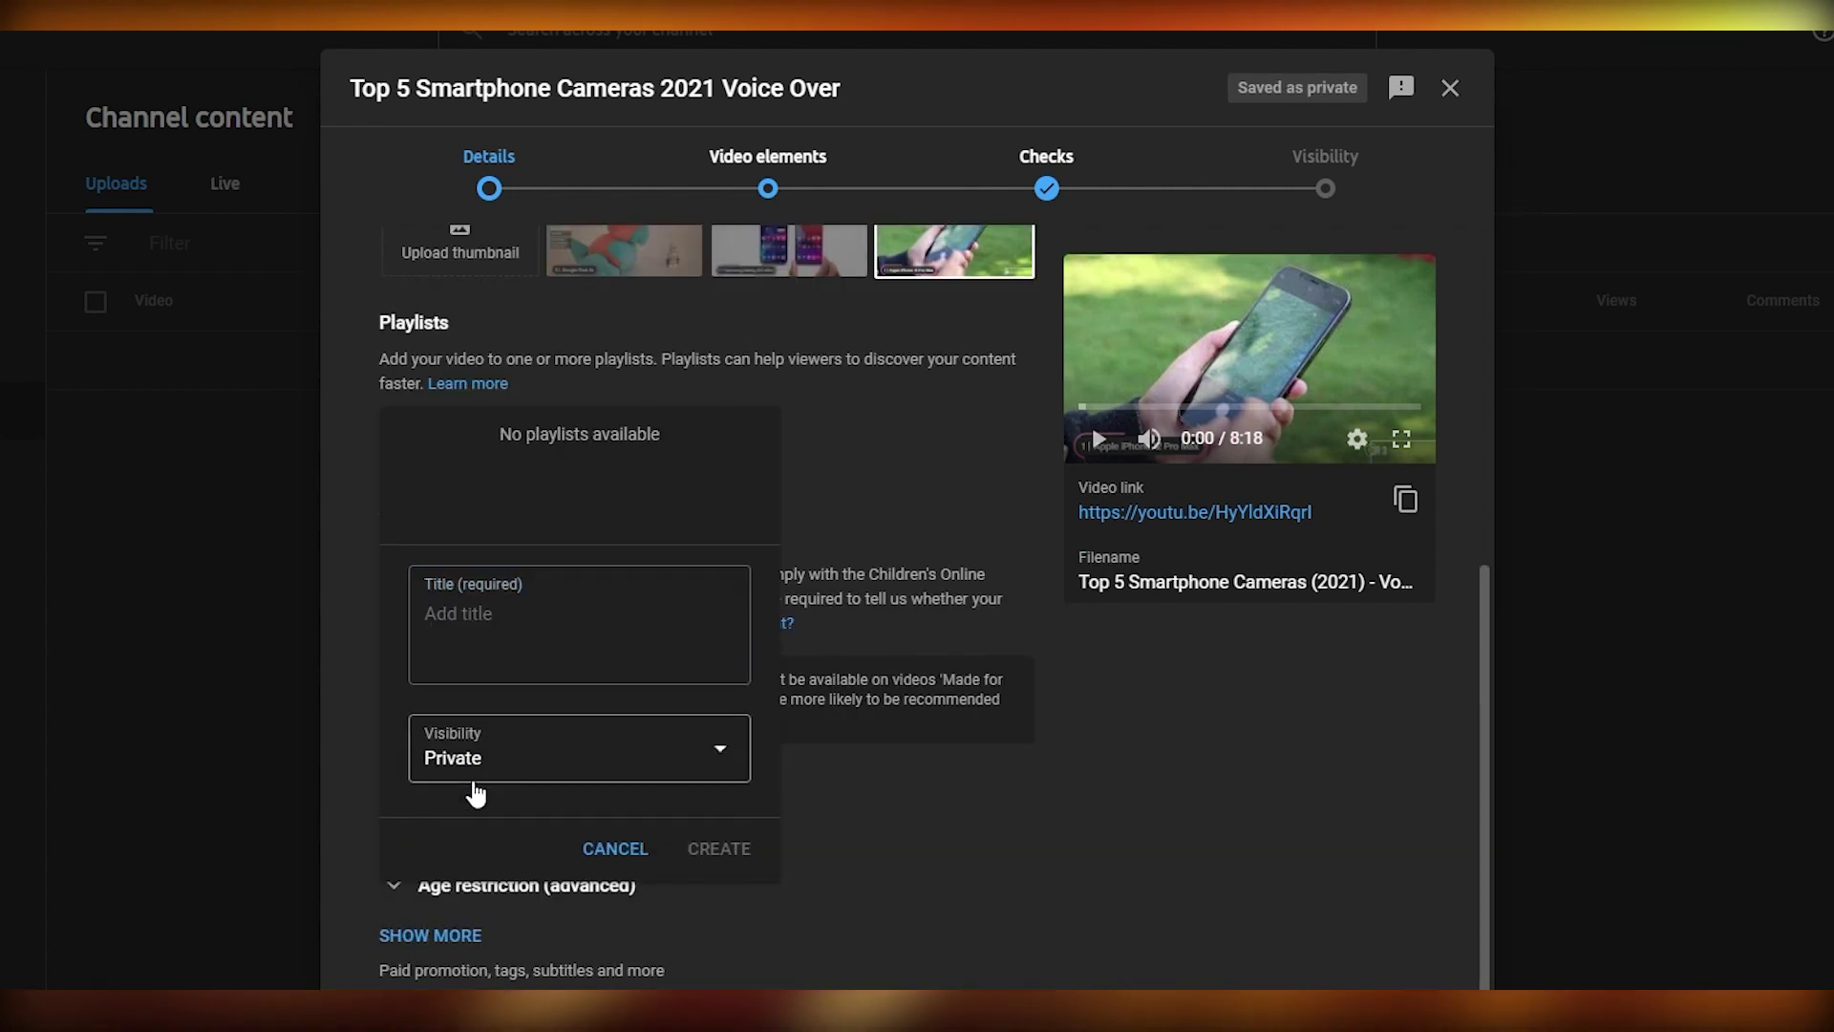
pyautogui.click(479, 765)
pyautogui.click(490, 820)
pyautogui.click(661, 634)
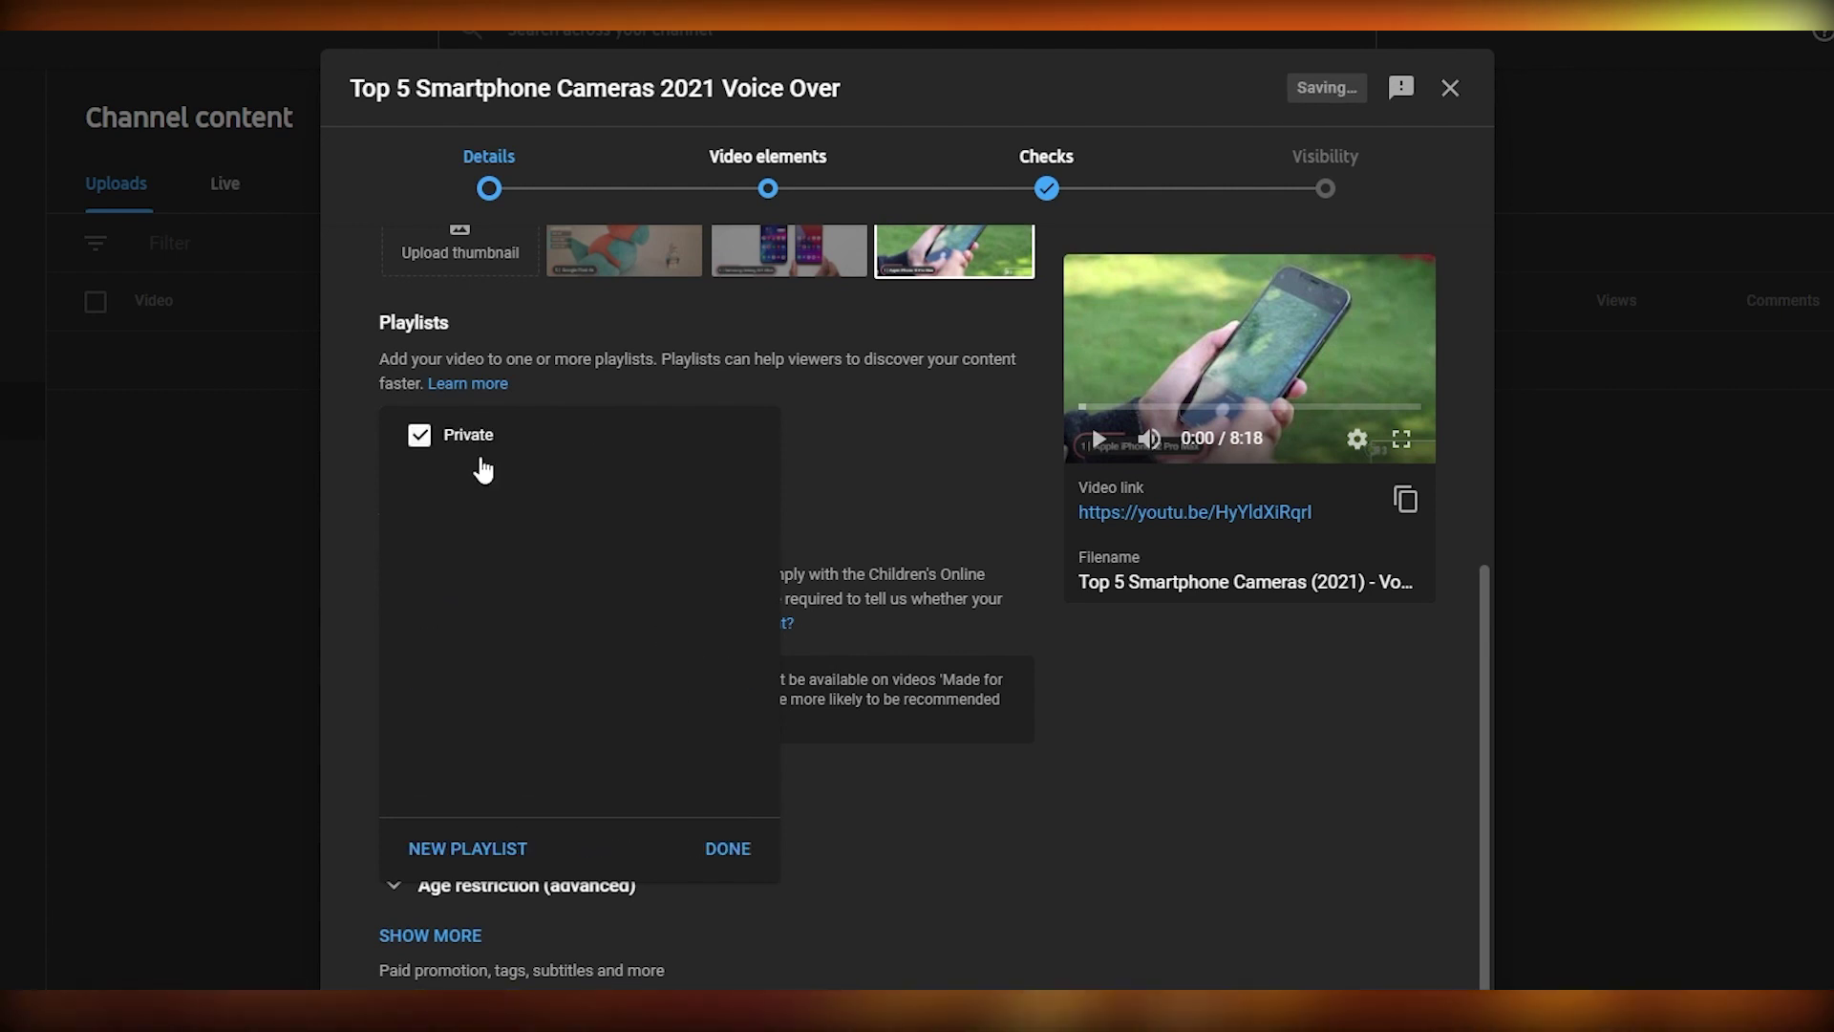
pyautogui.click(726, 851)
# Advance the video upload past the Details, Video elements, Checks and Visibility stages to finish it
pyautogui.click(1424, 1012)
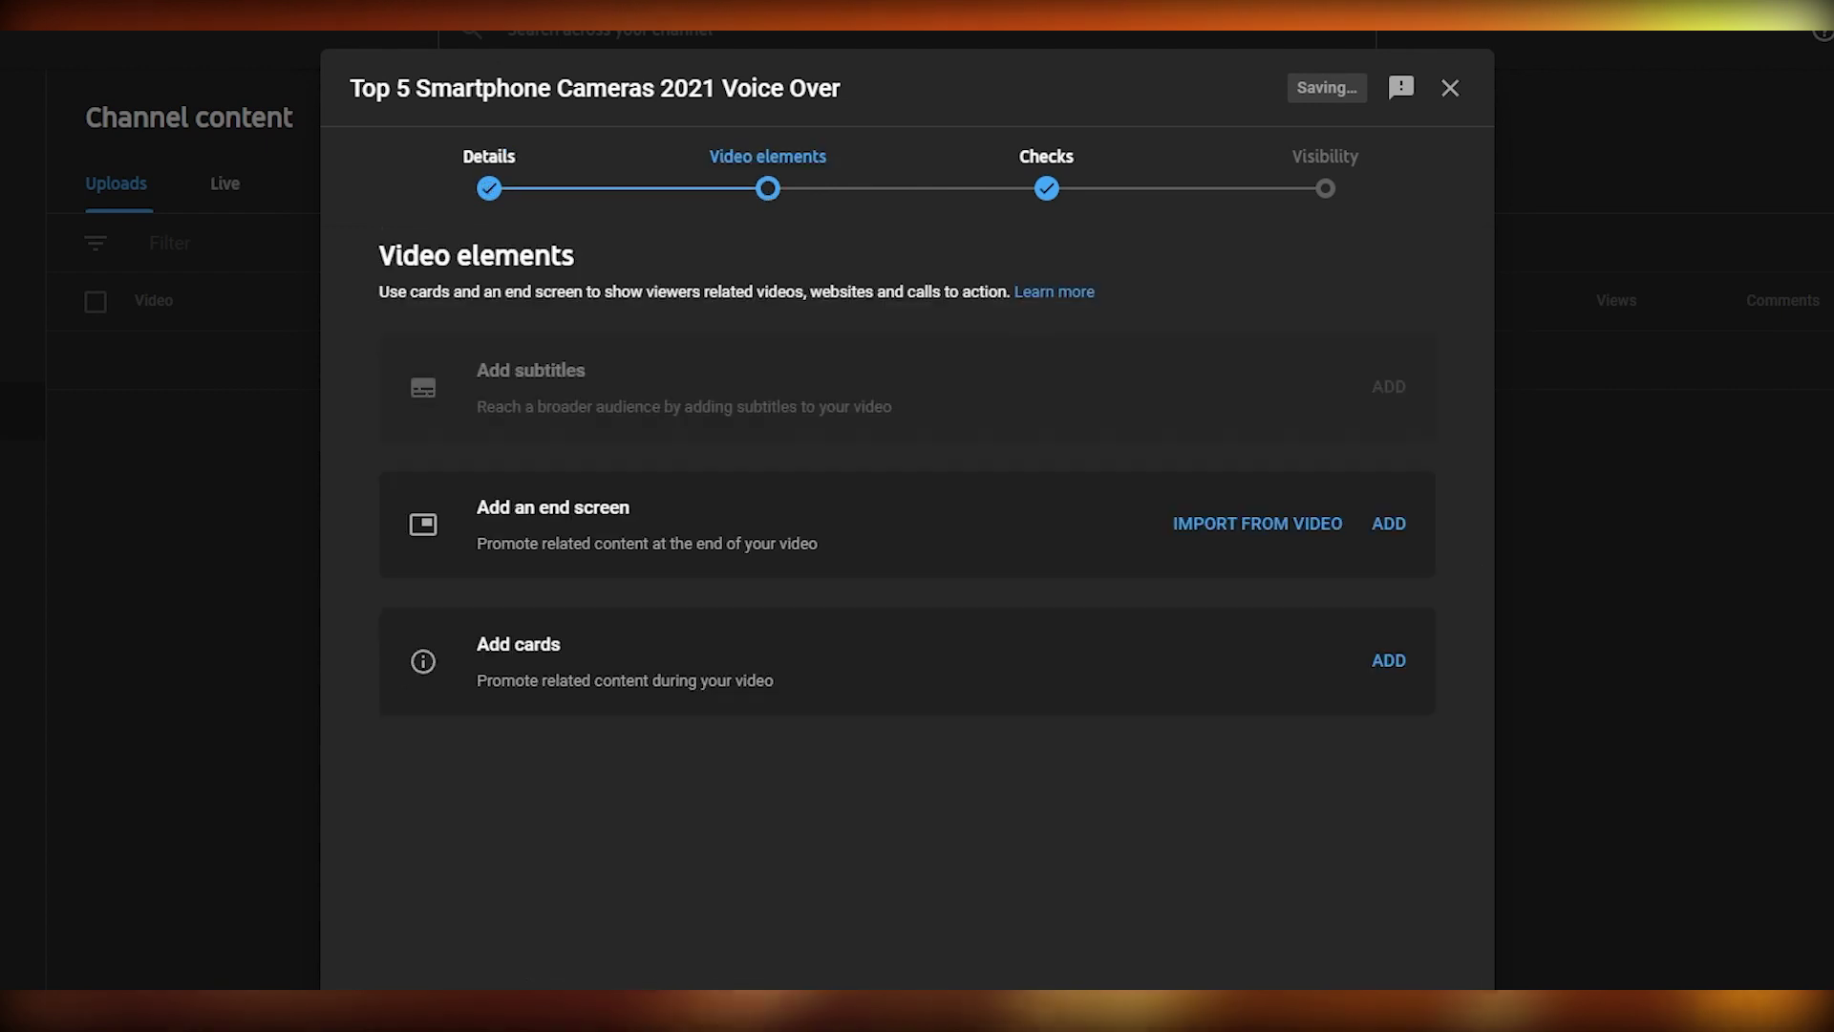
pyautogui.click(1424, 1013)
pyautogui.click(1423, 1013)
pyautogui.click(1424, 1013)
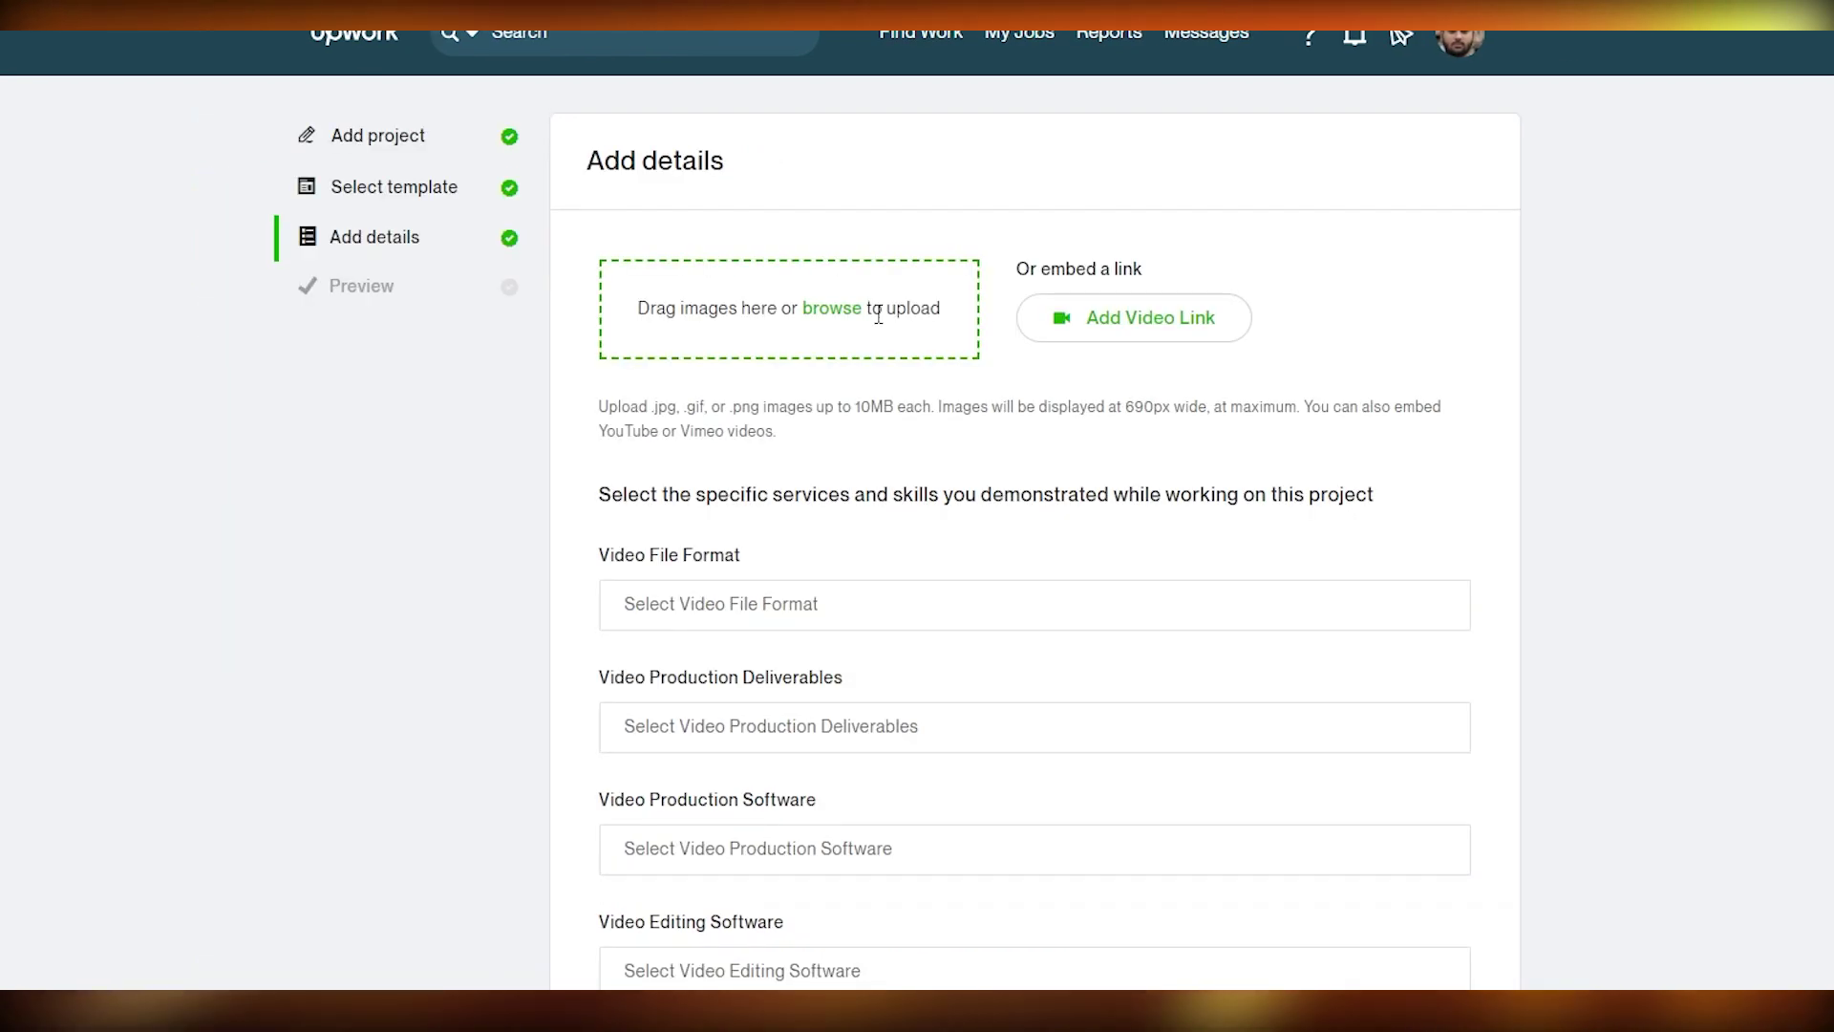
pyautogui.click(1068, 316)
pyautogui.click(581, 192)
pyautogui.write('https://youtu.be/HyYldXiRqrl')
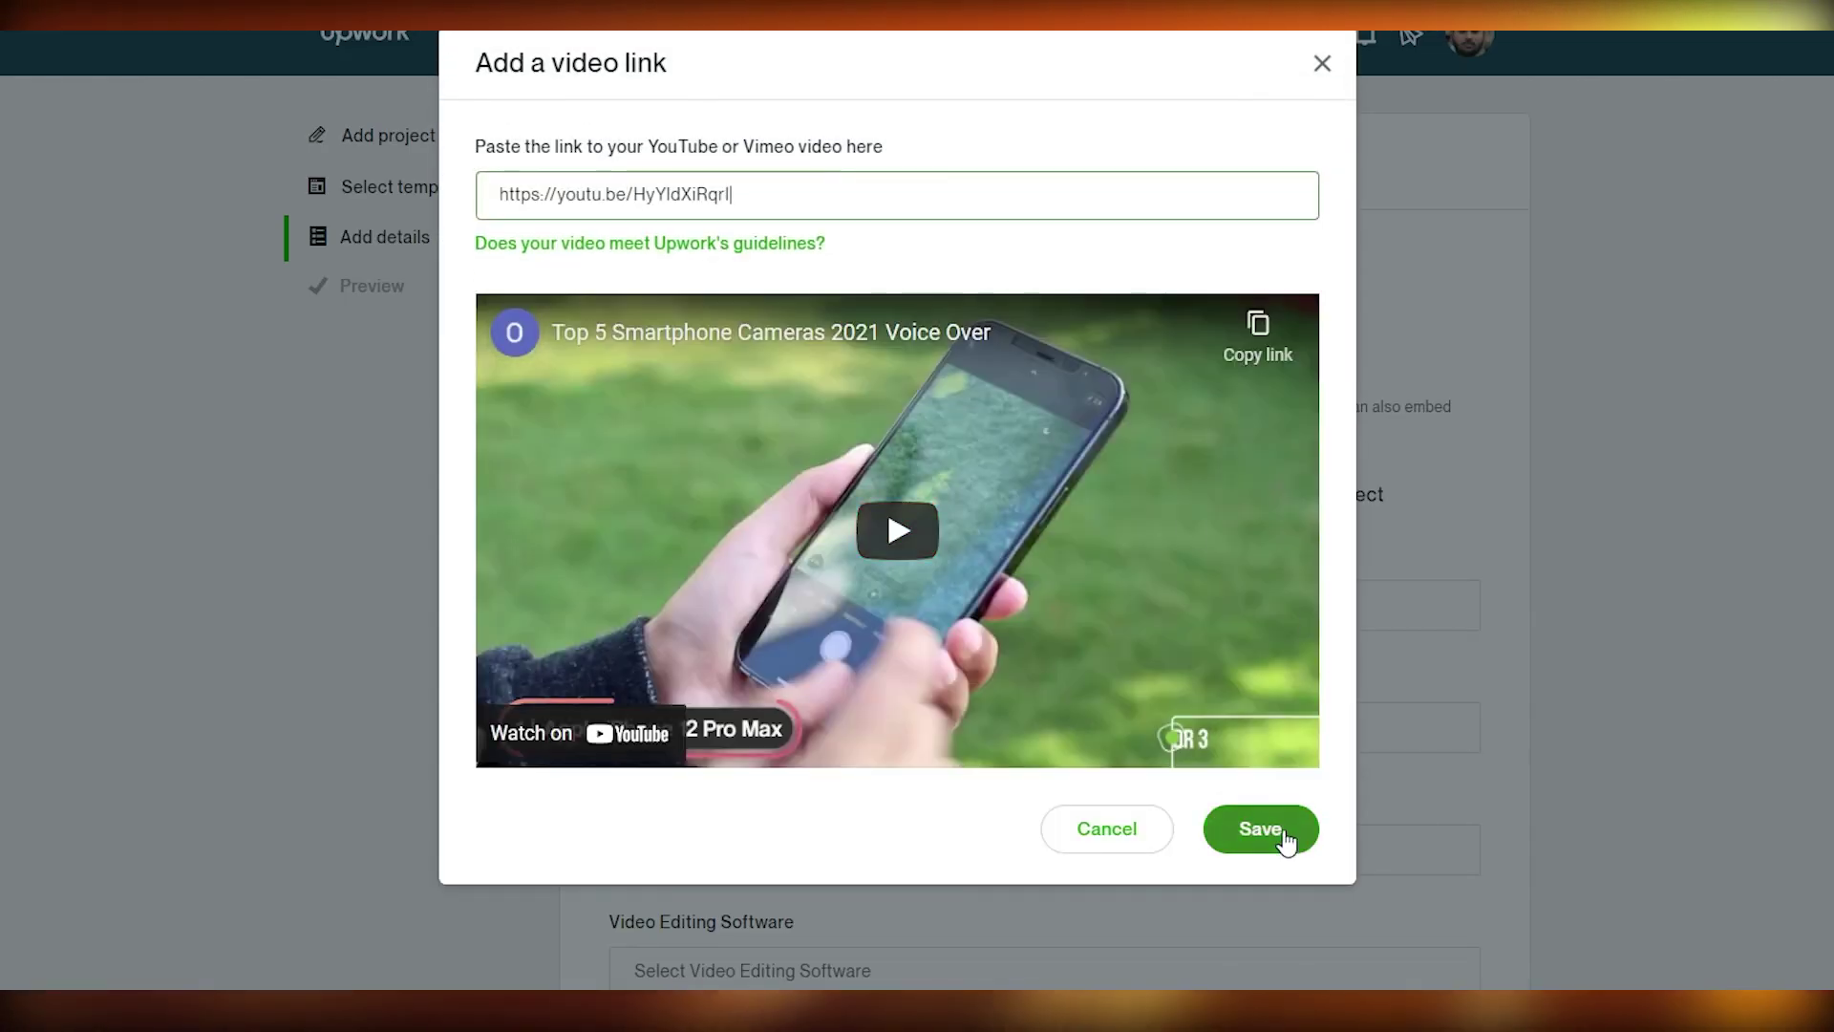
pyautogui.click(1285, 837)
# Set the project's video file format to M4V
pyautogui.scroll(-6, 749, 578)
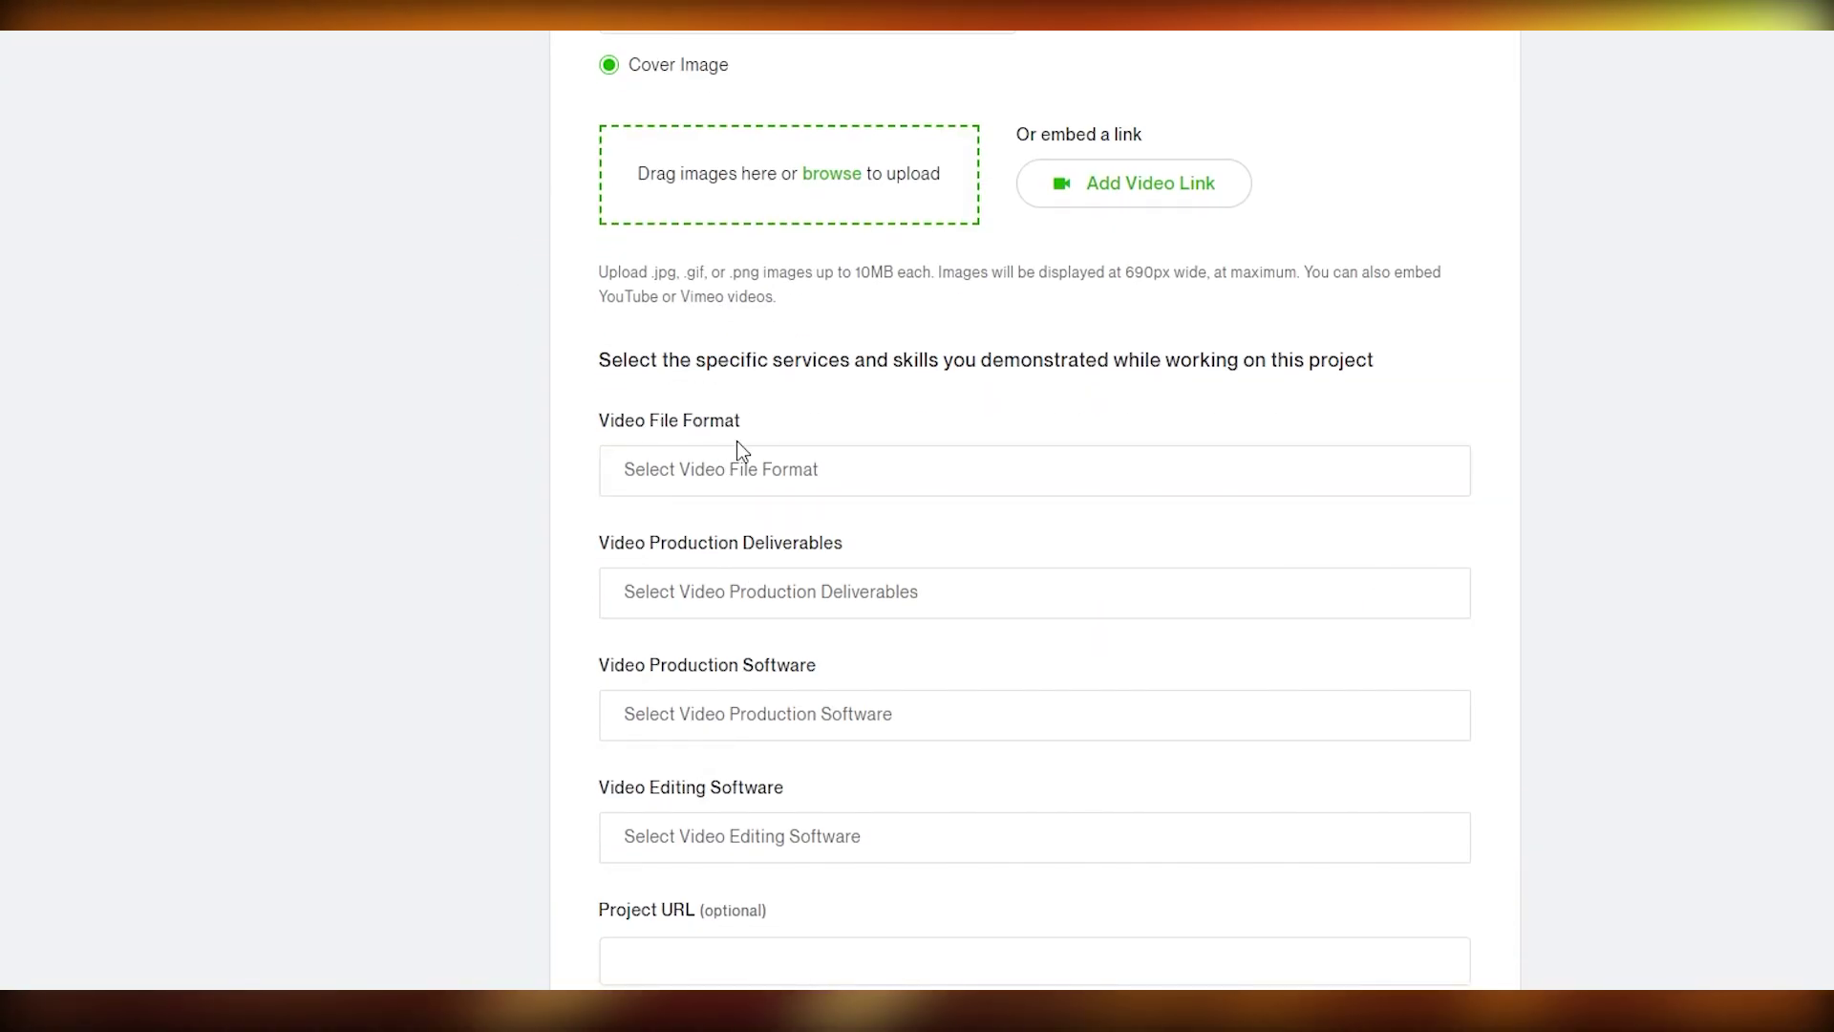
pyautogui.click(743, 470)
pyautogui.click(675, 600)
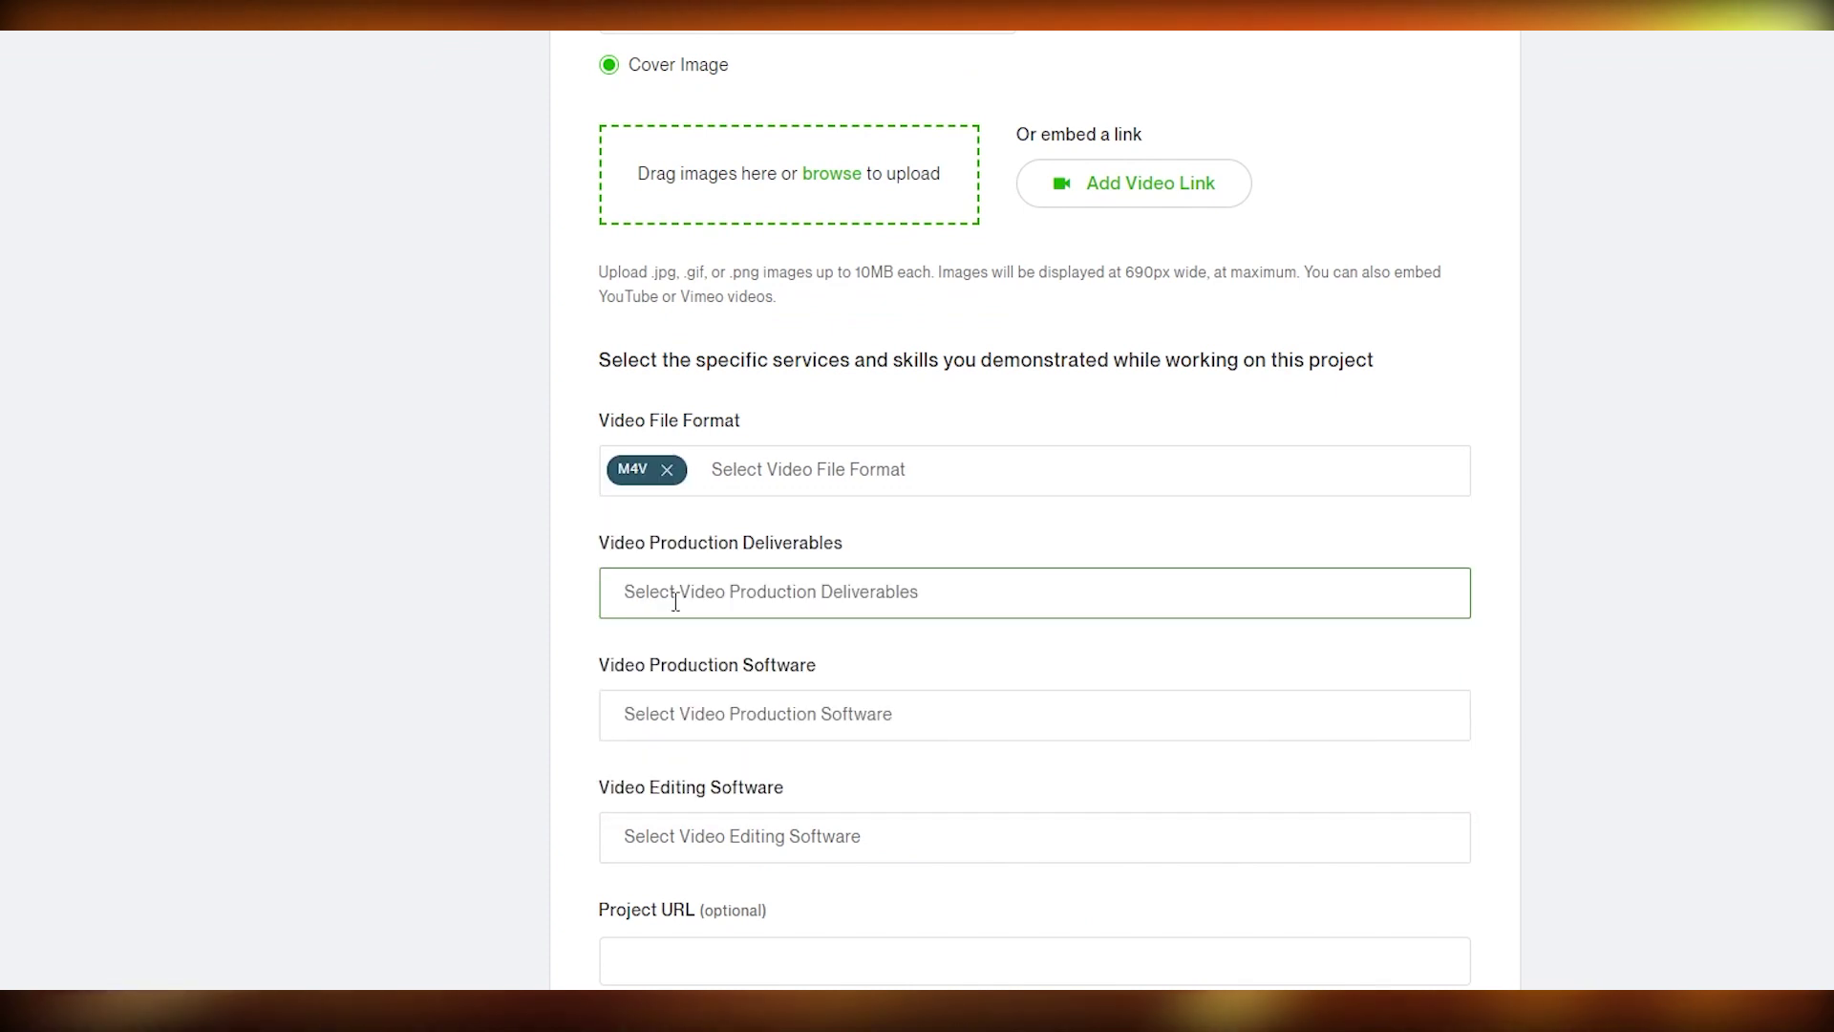
# Look through the available video production deliverables and choose Feature
pyautogui.scroll(-2, 675, 601)
pyautogui.click(755, 349)
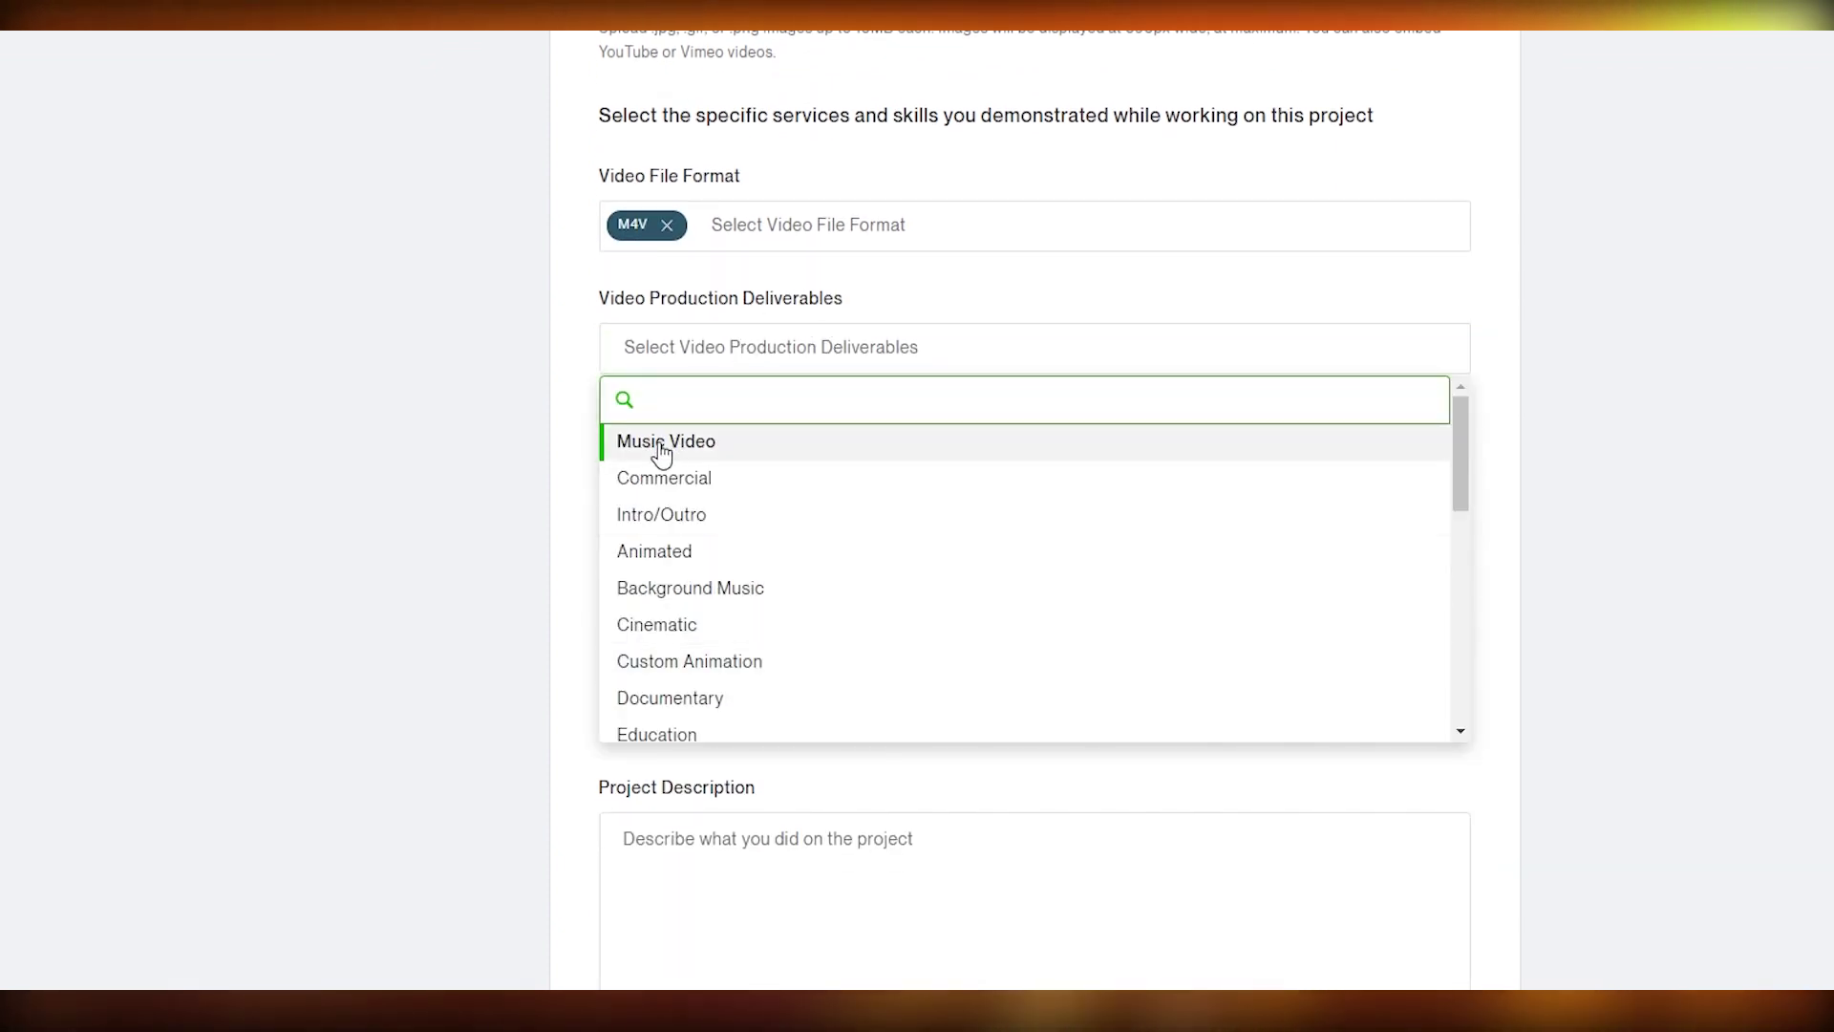
pyautogui.scroll(-3, 759, 545)
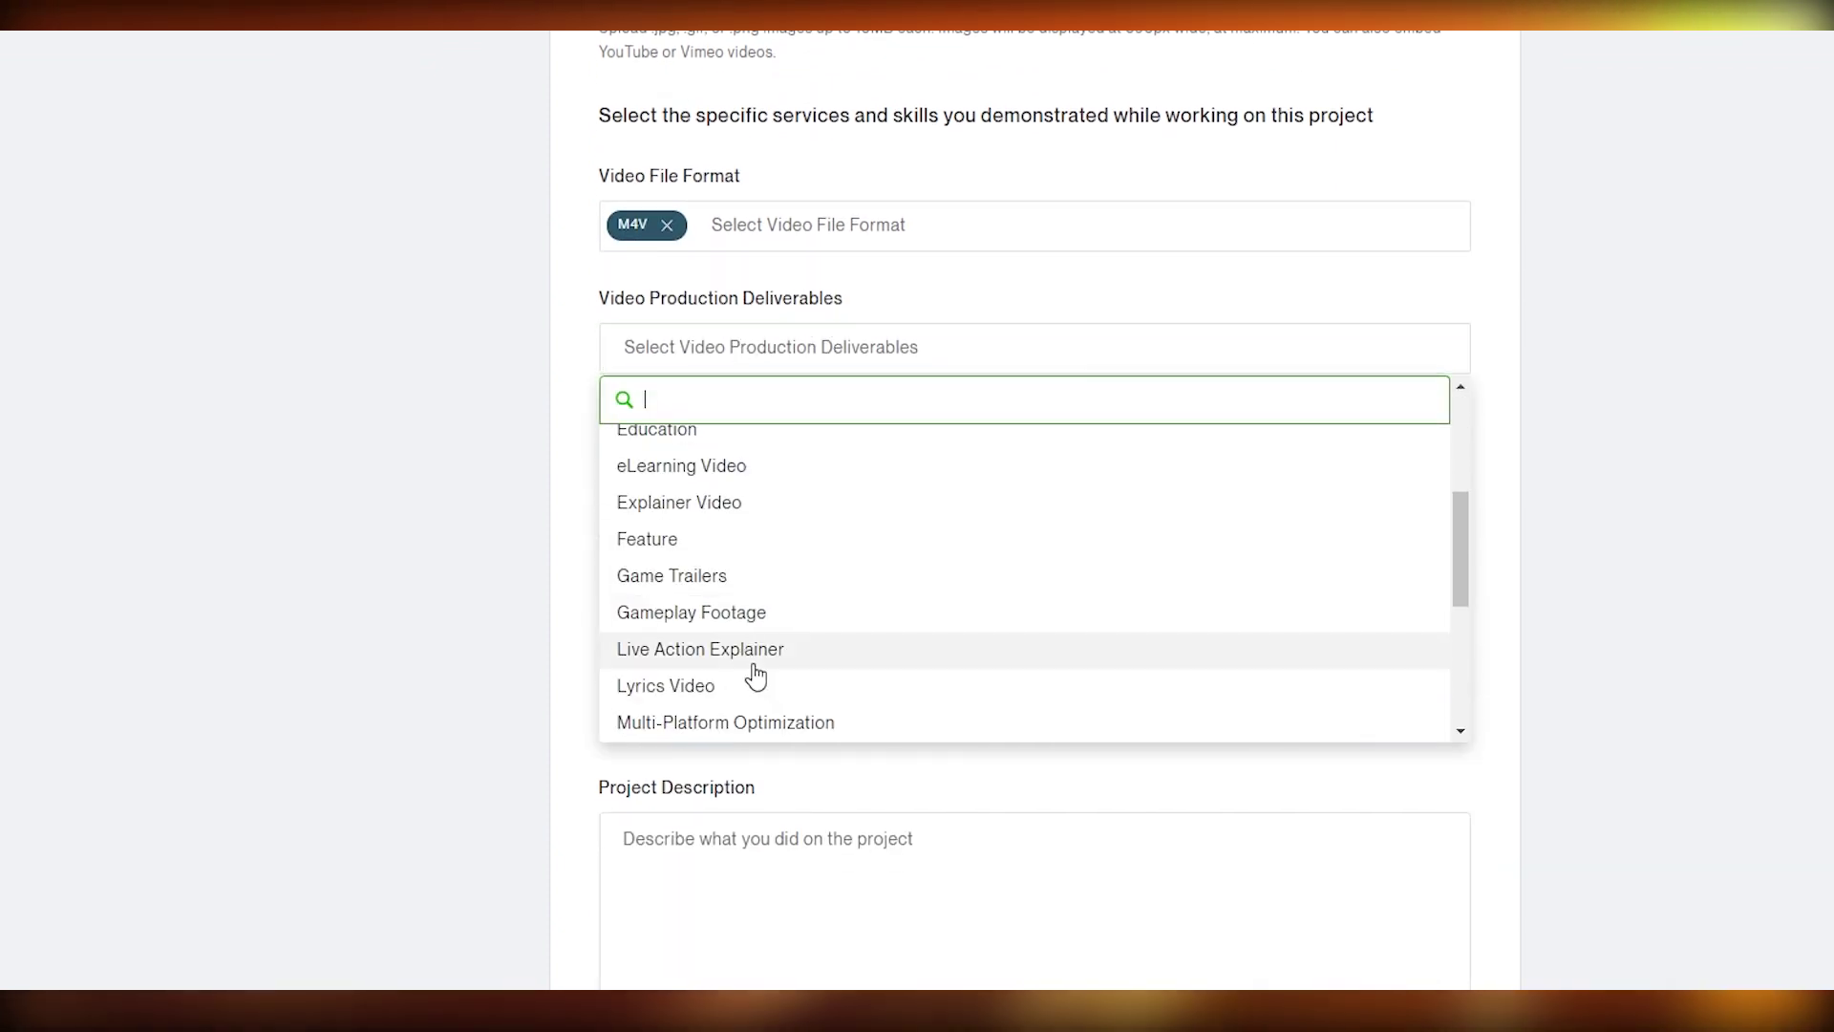
pyautogui.scroll(3, 742, 611)
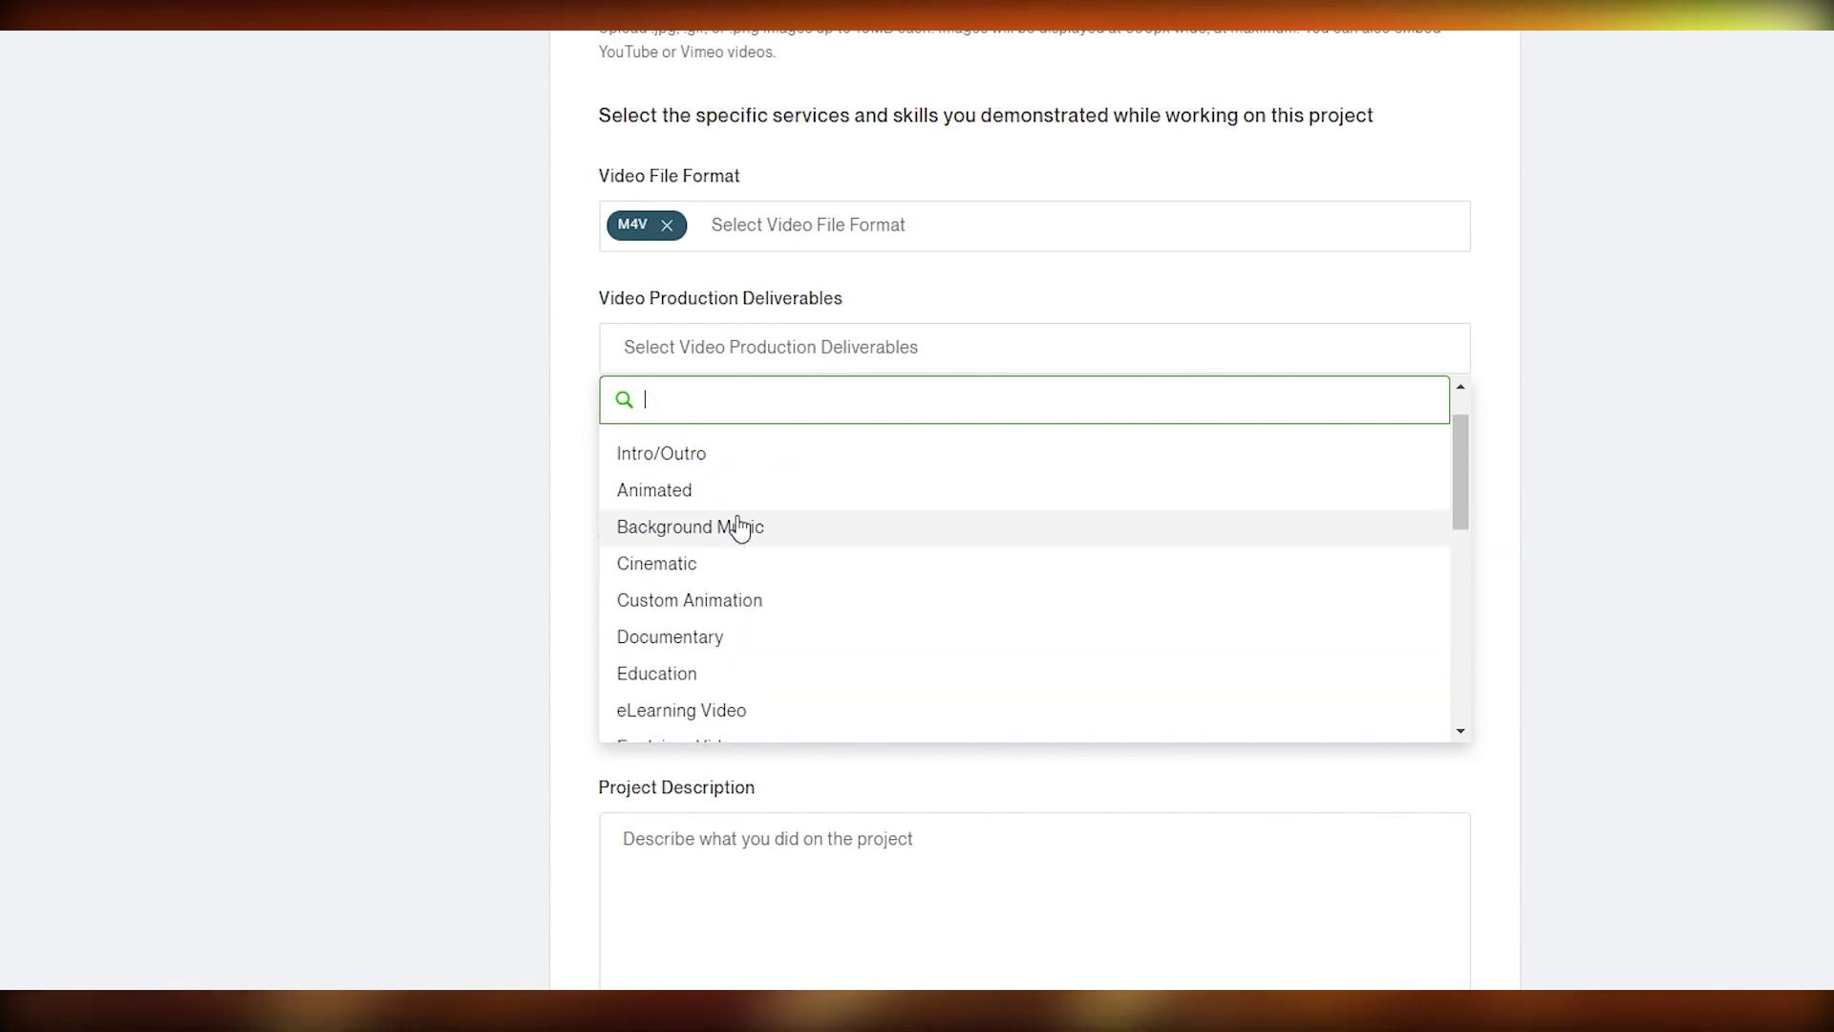
pyautogui.scroll(-8, 743, 574)
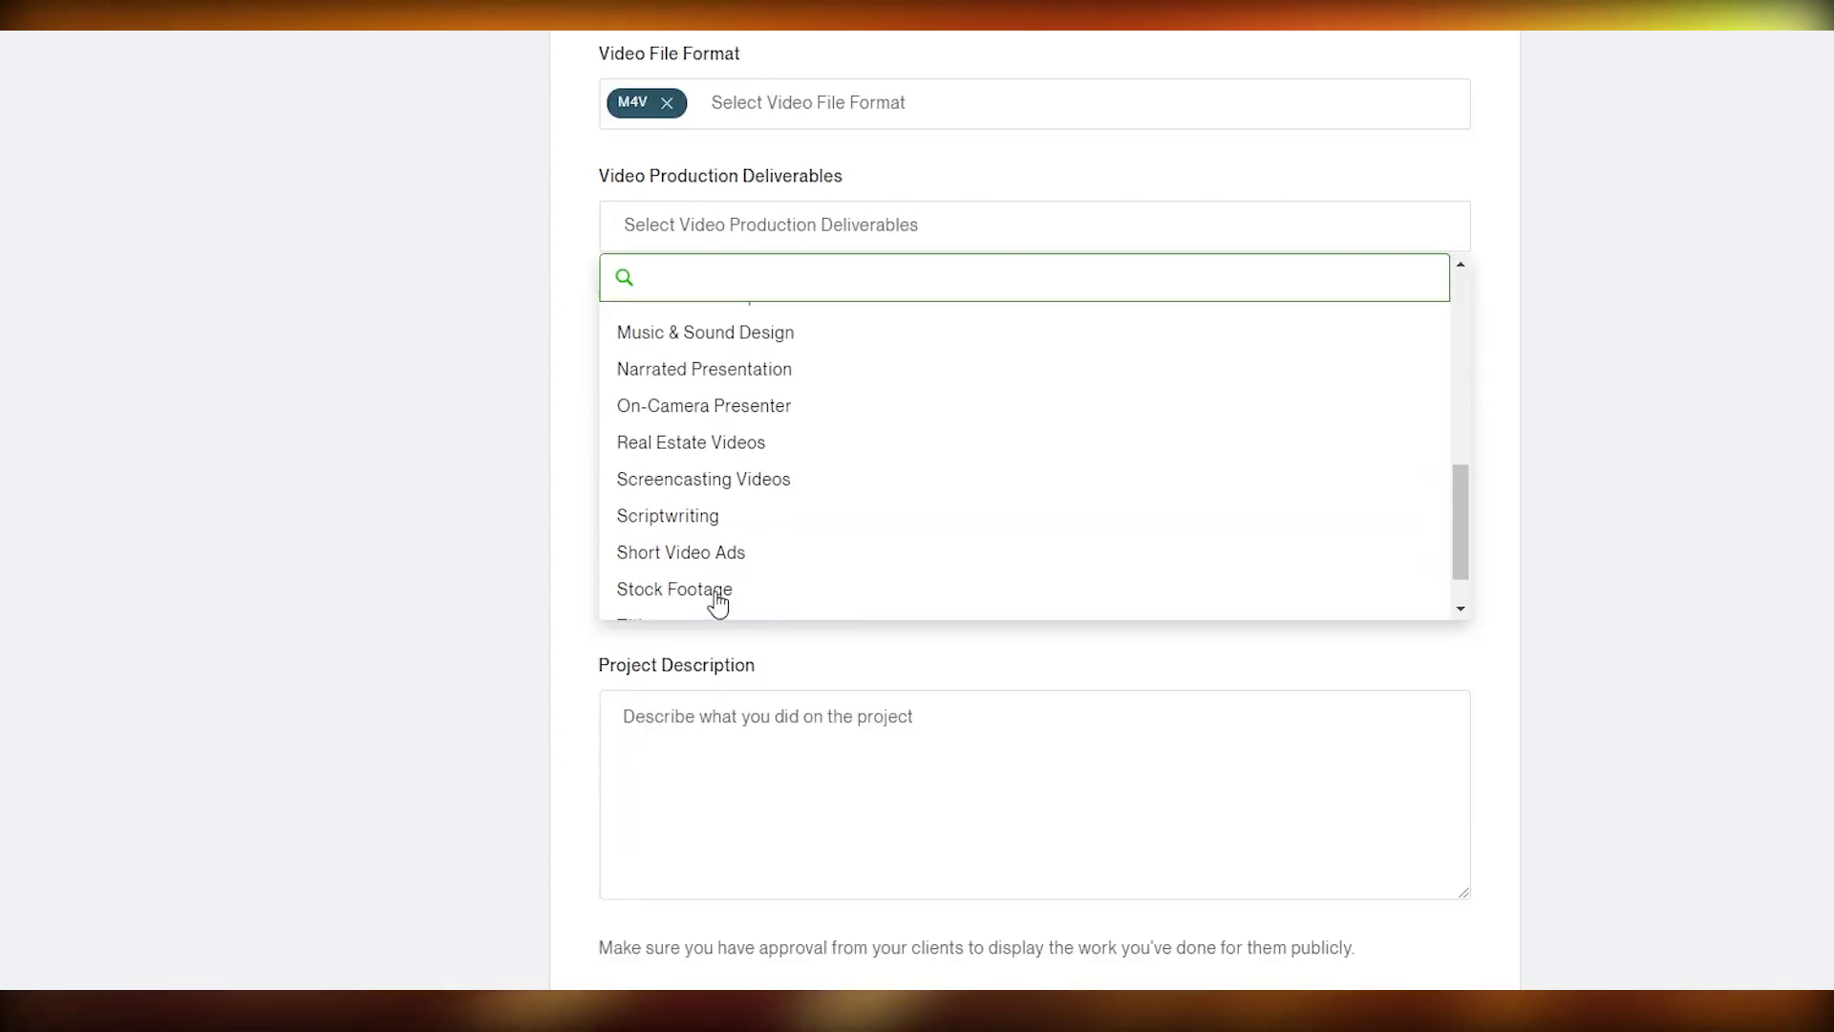
pyautogui.scroll(2, 719, 602)
pyautogui.scroll(-1, 719, 602)
pyautogui.scroll(3, 719, 602)
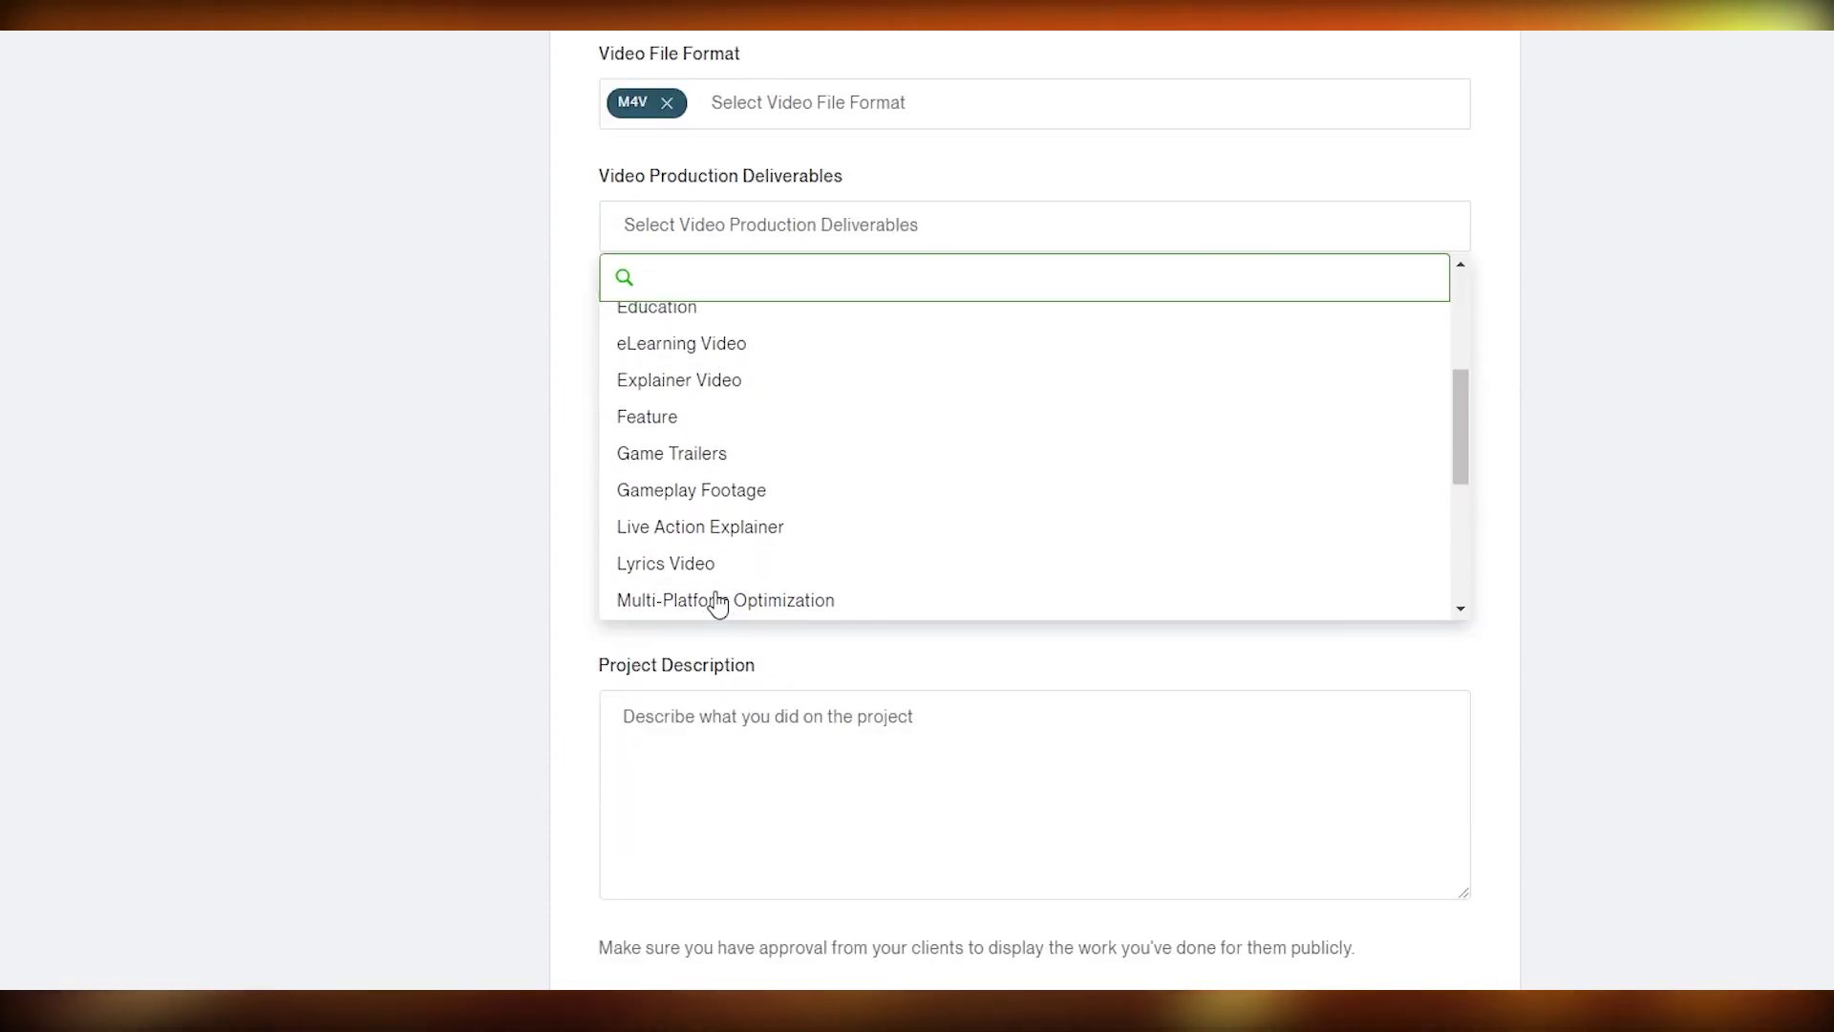
pyautogui.scroll(2, 718, 602)
pyautogui.click(684, 539)
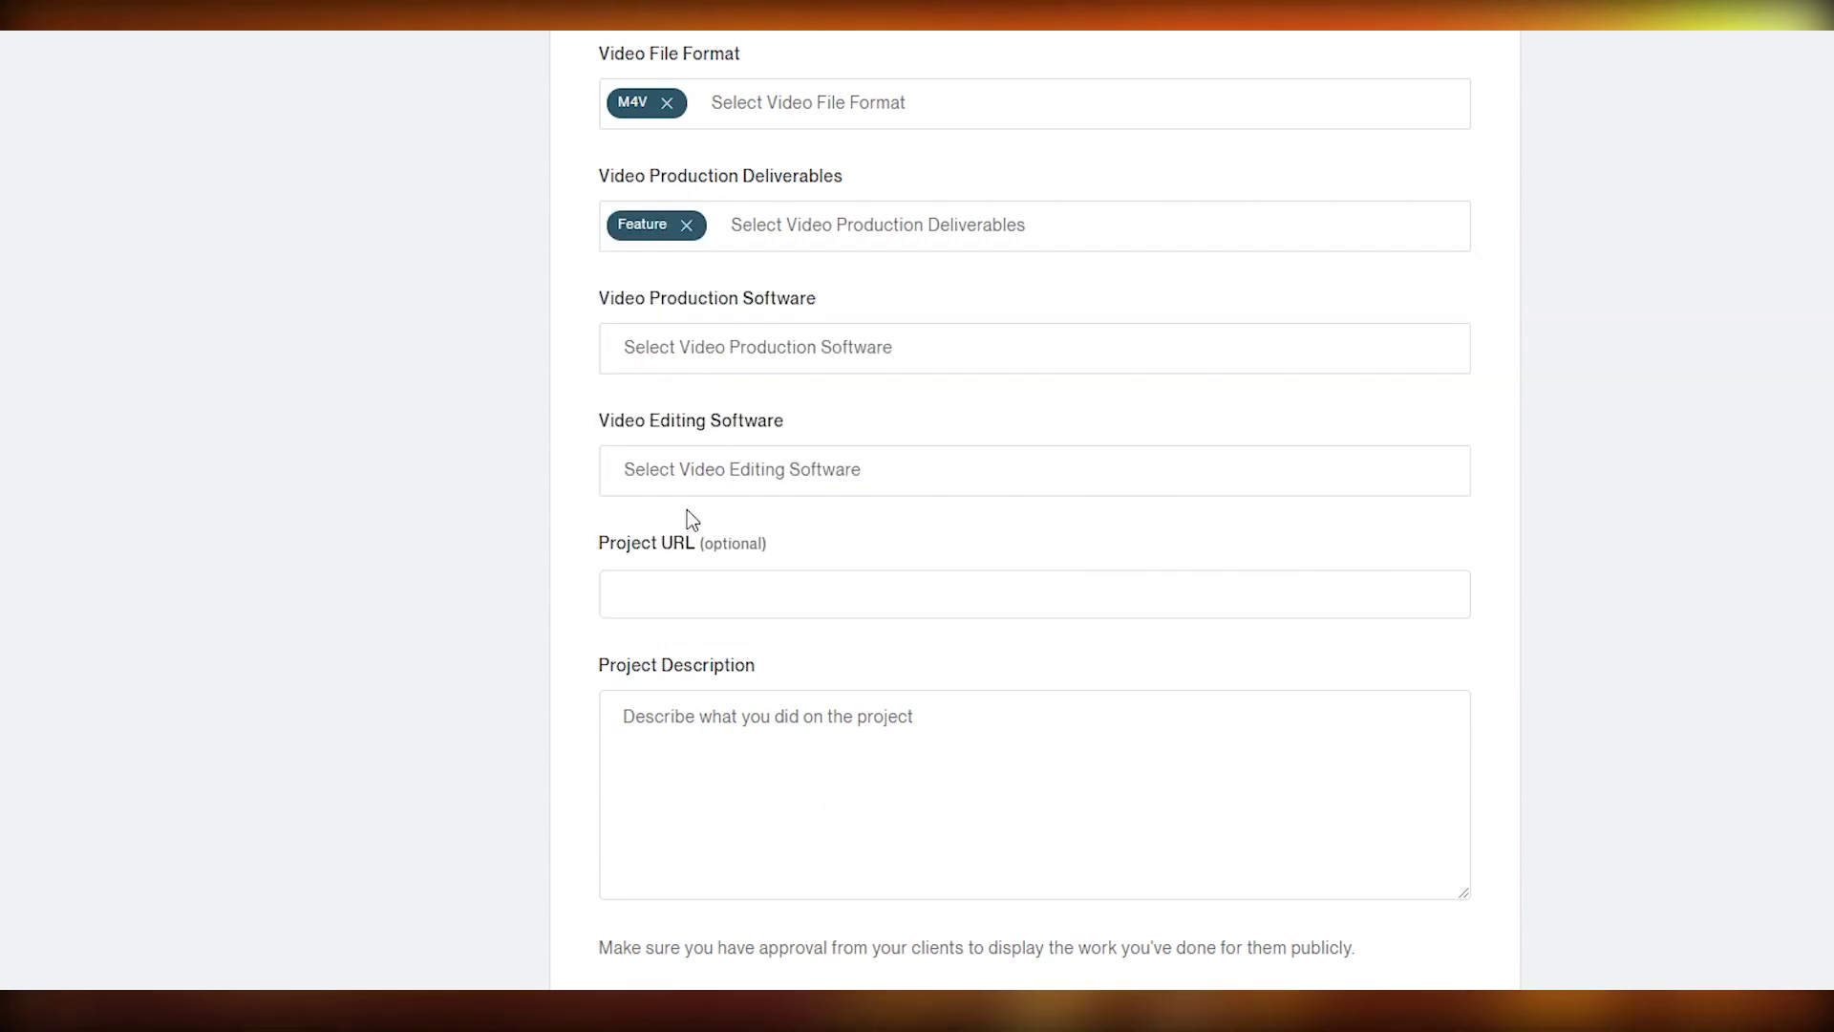
# Set both the video production software and the video editing software to Adobe Premiere Pro
pyautogui.click(749, 346)
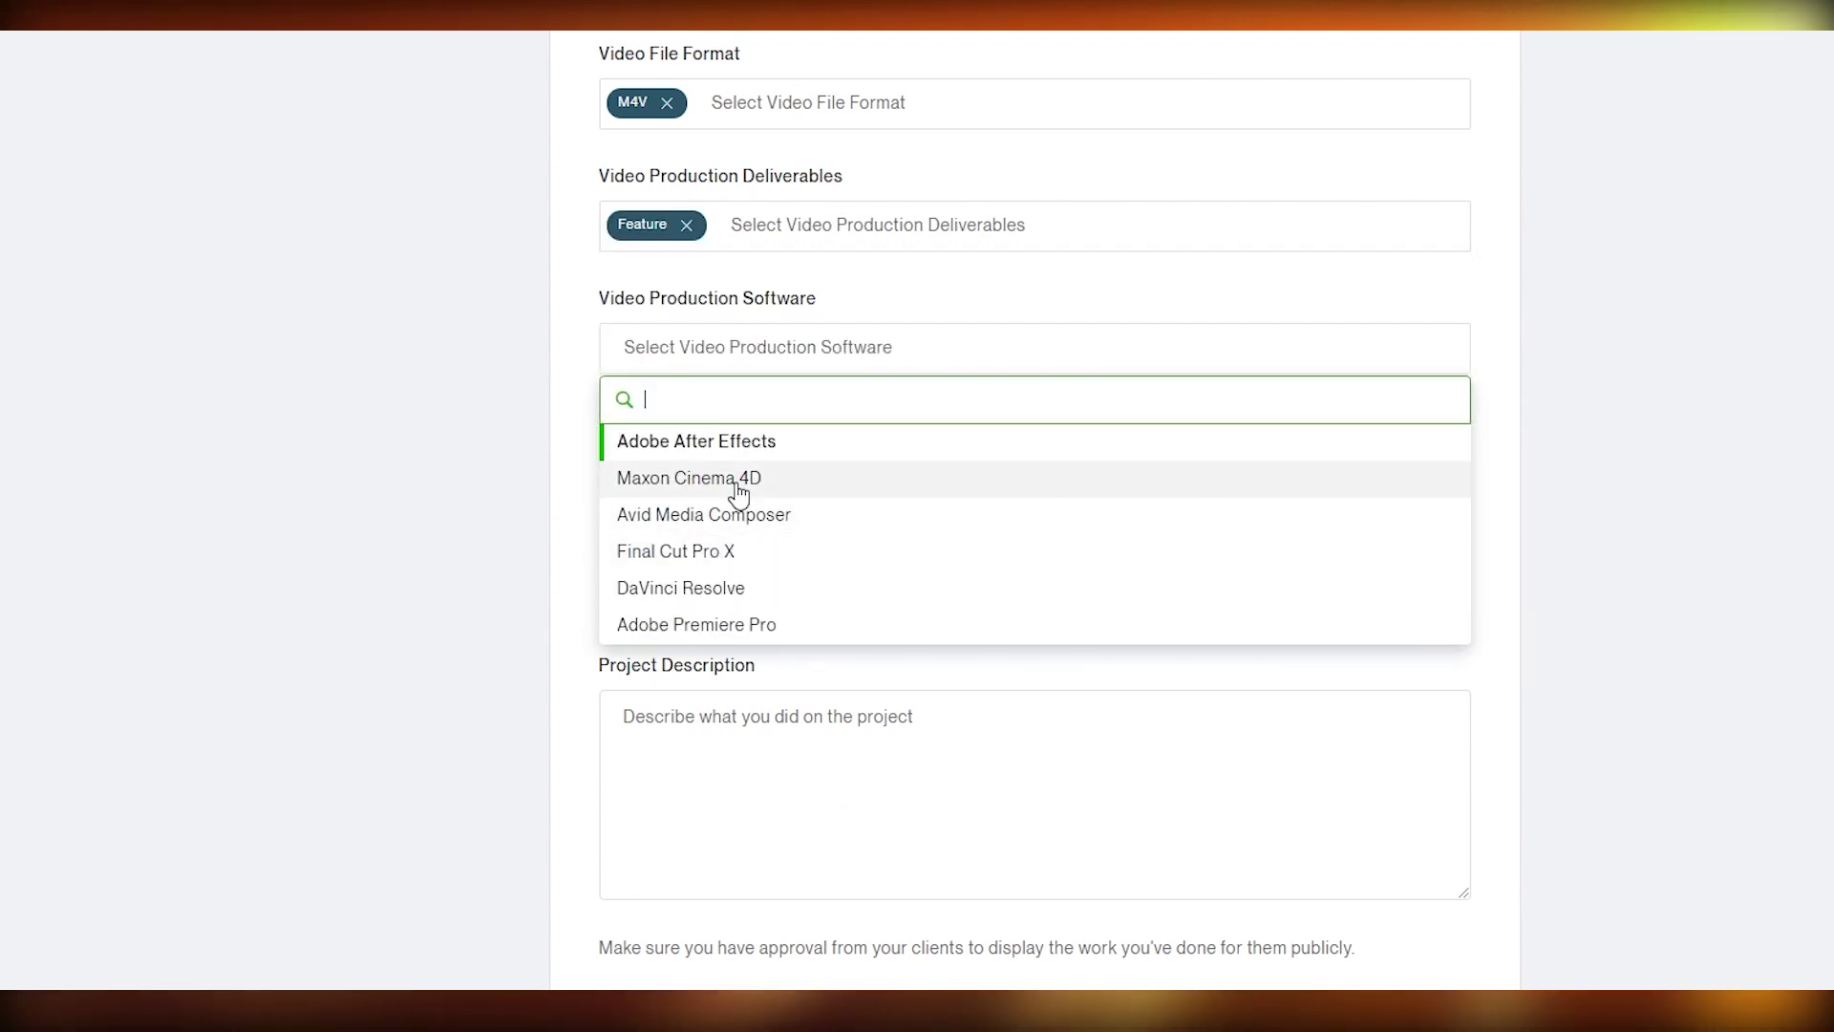
pyautogui.click(741, 624)
pyautogui.click(724, 473)
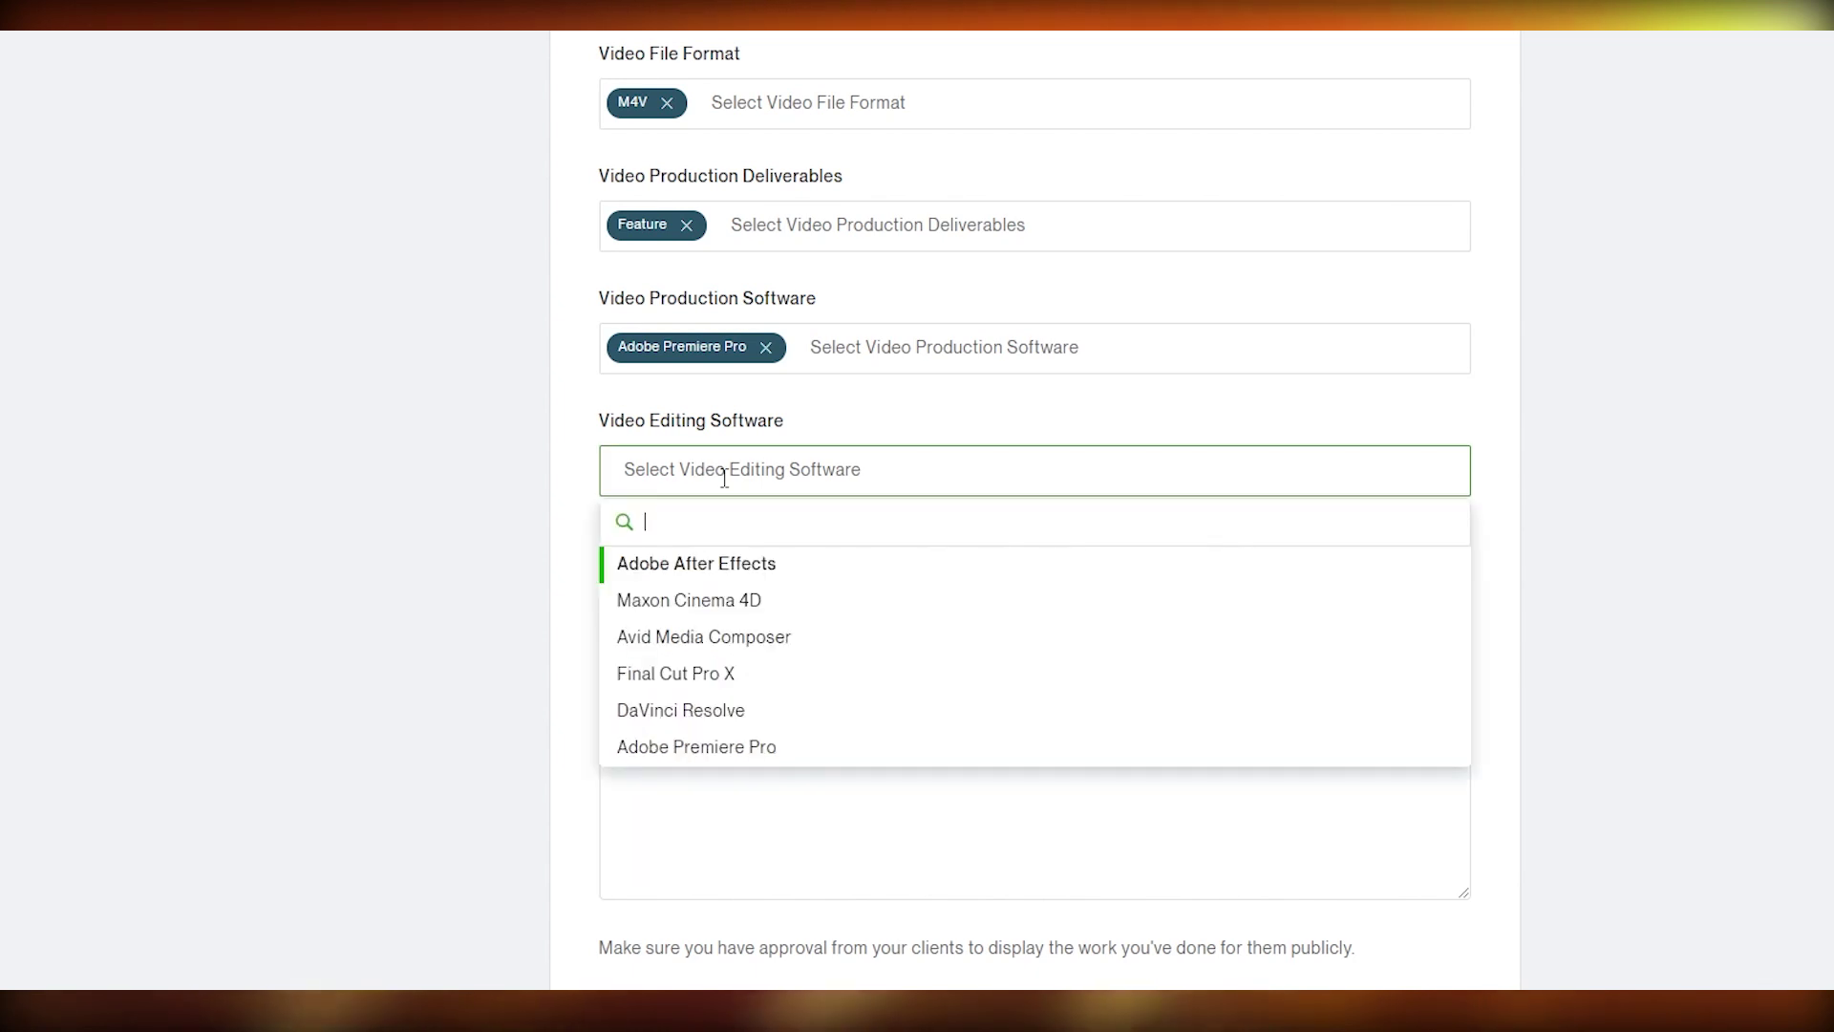
pyautogui.click(697, 746)
# Describe the project as "I Created this video from scratch meaning I provided the voiceover, wrote the script and then finally created the video"
pyautogui.click(708, 598)
pyautogui.scroll(-3, 708, 599)
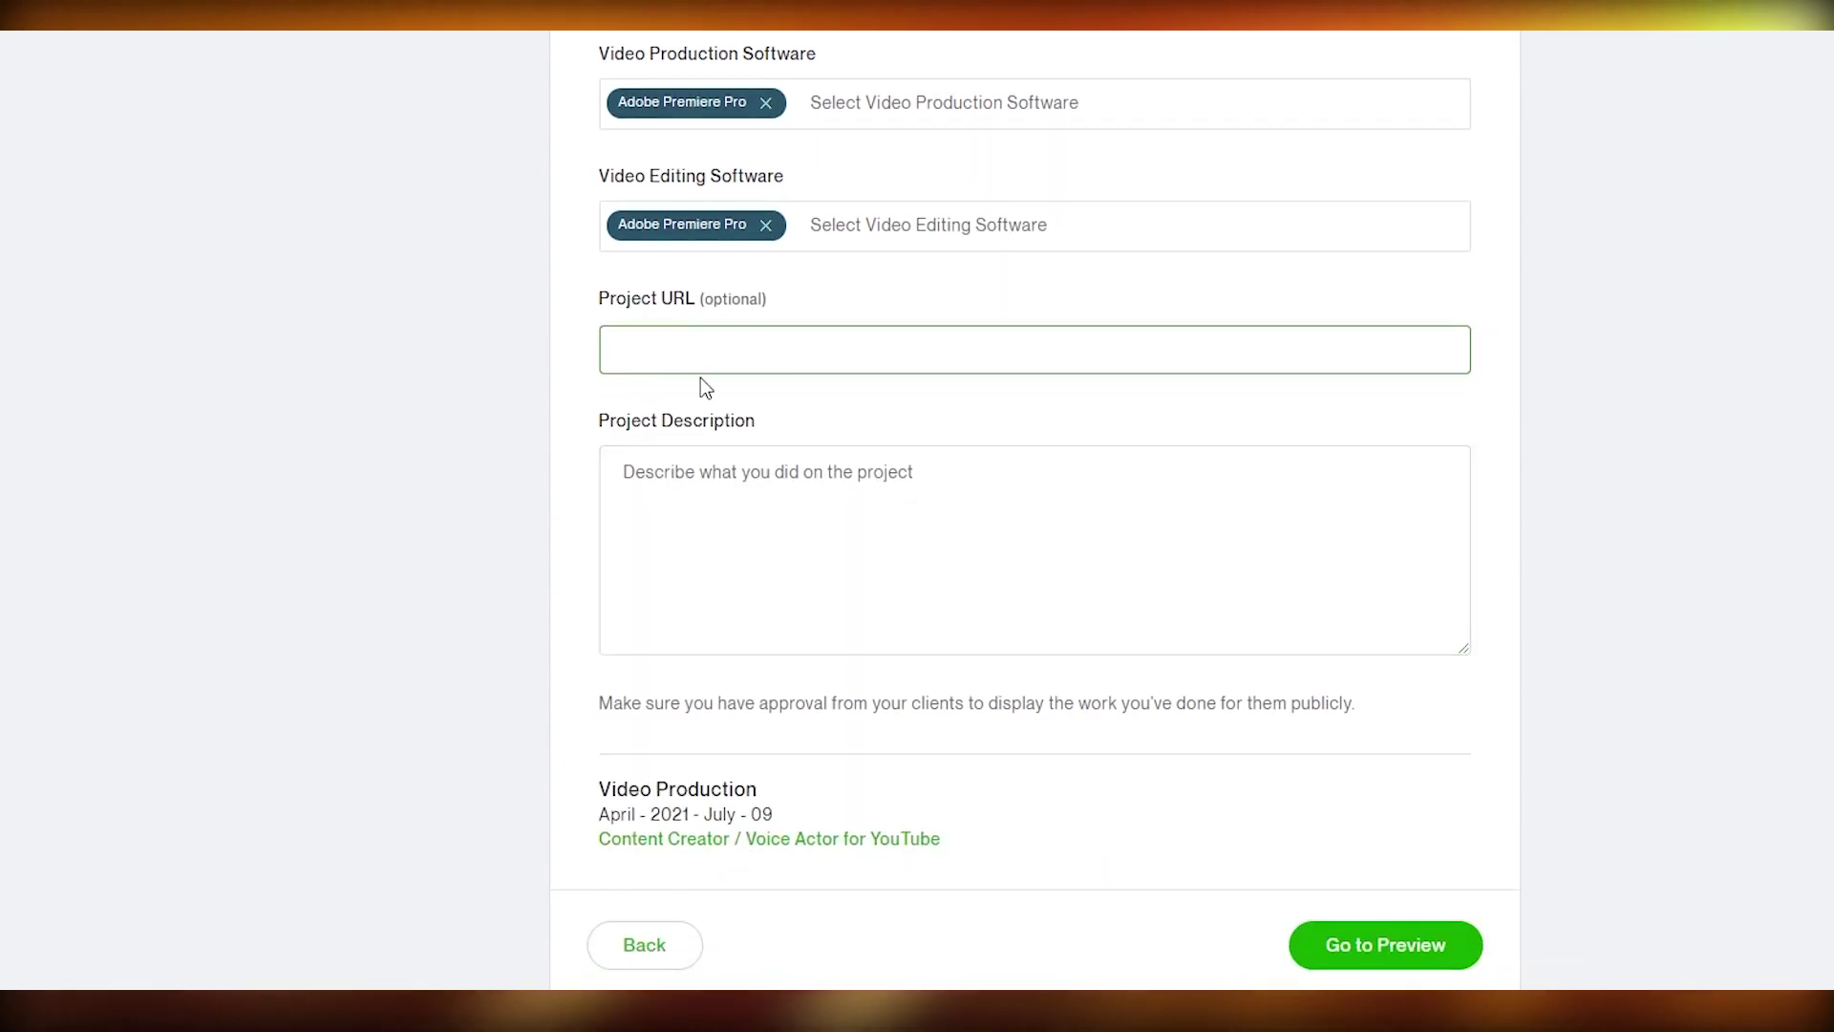
pyautogui.scroll(3, 707, 344)
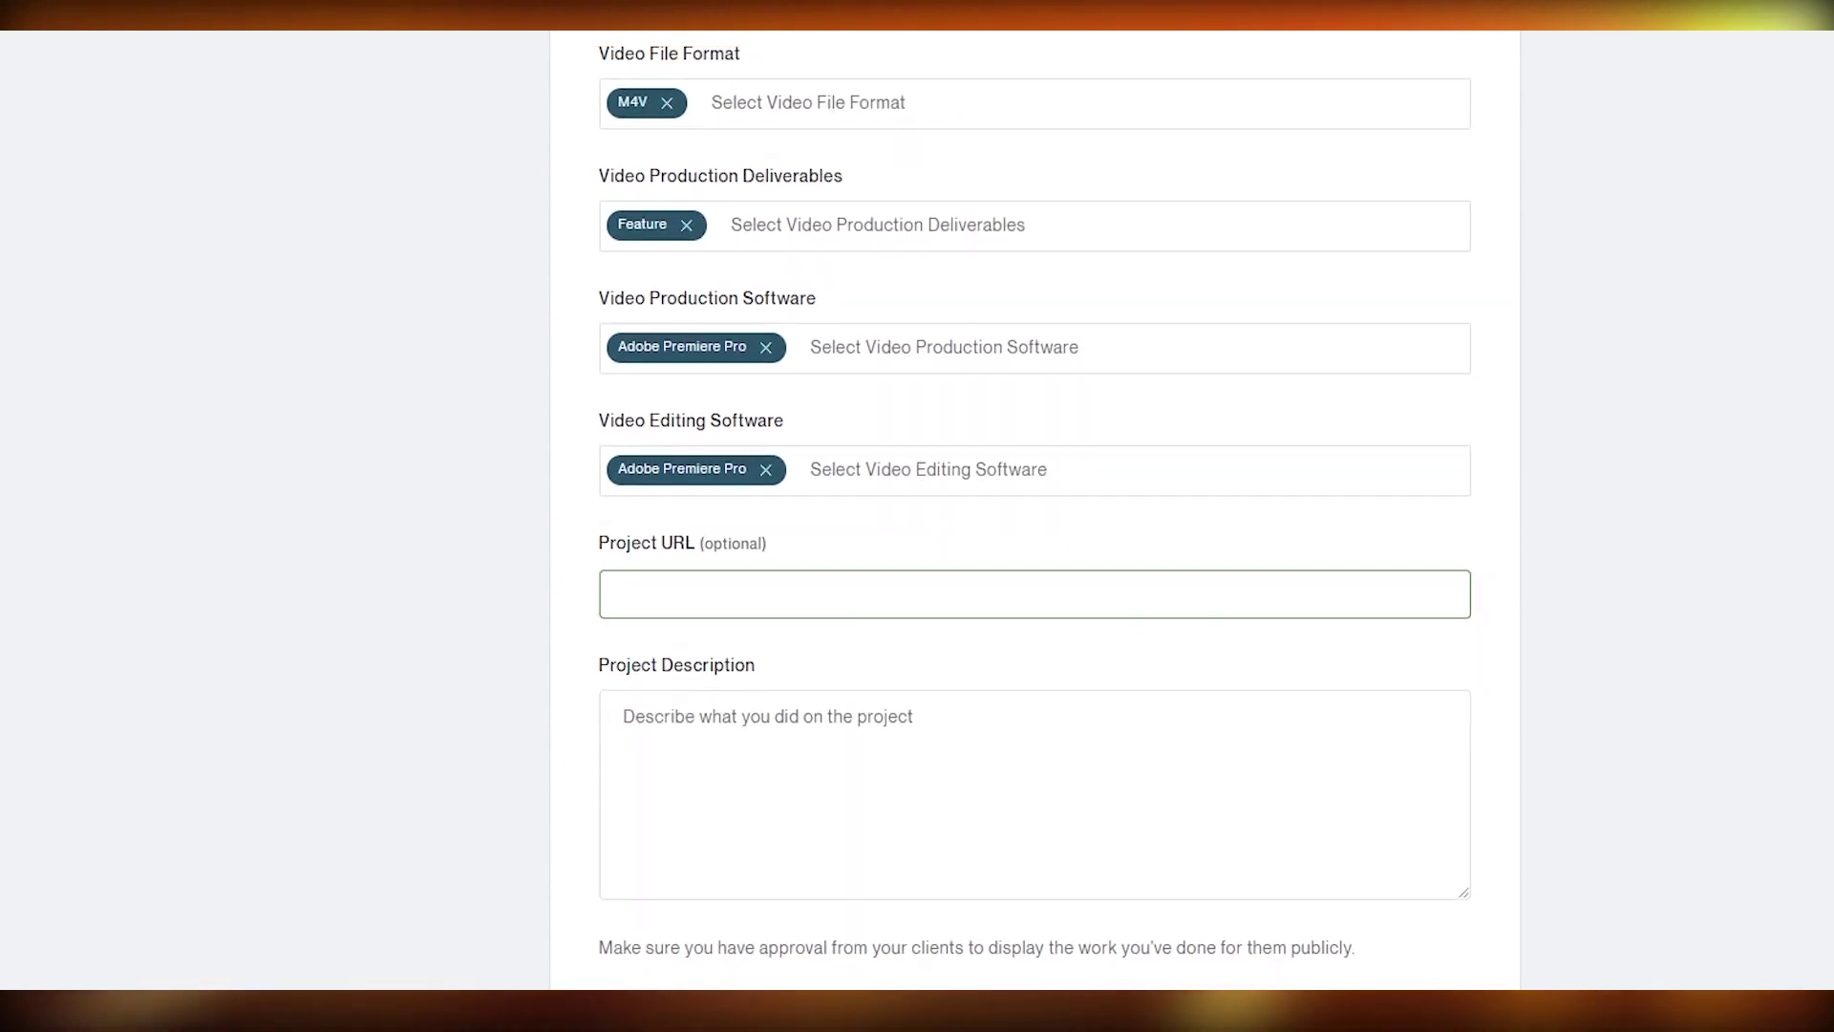
pyautogui.scroll(-1, 720, 477)
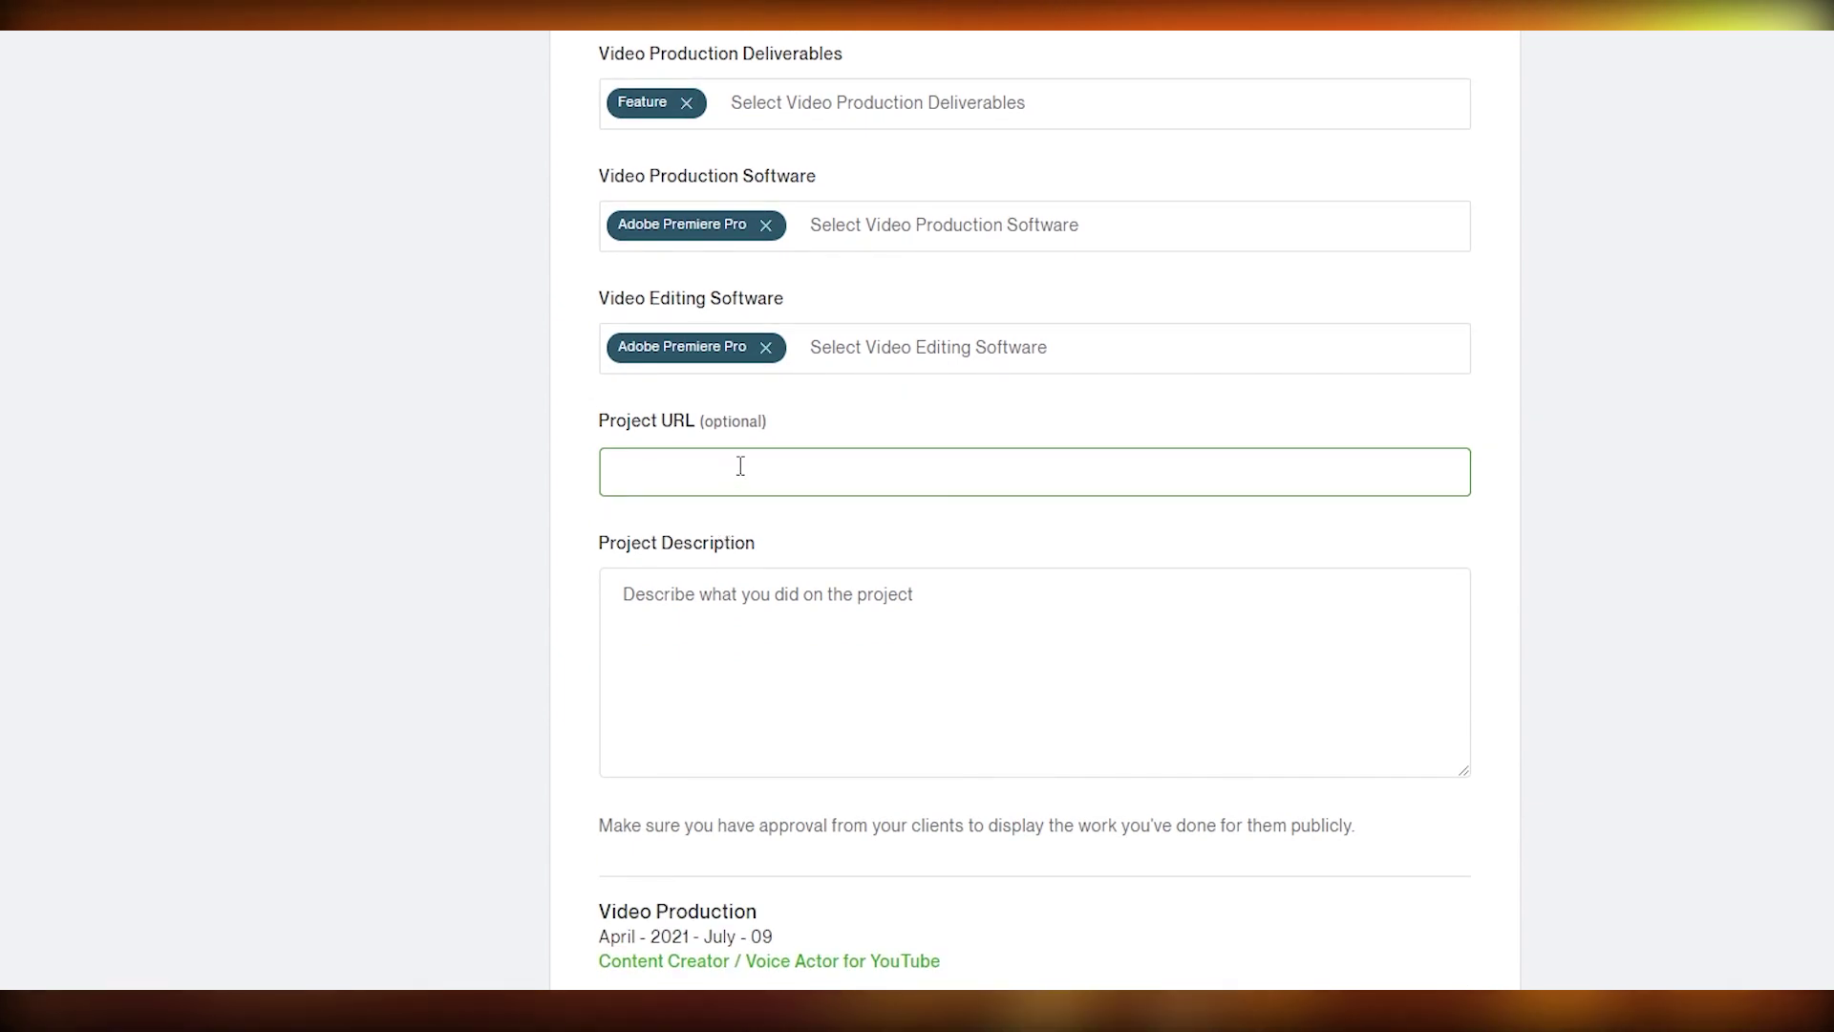
pyautogui.scroll(-1, 740, 465)
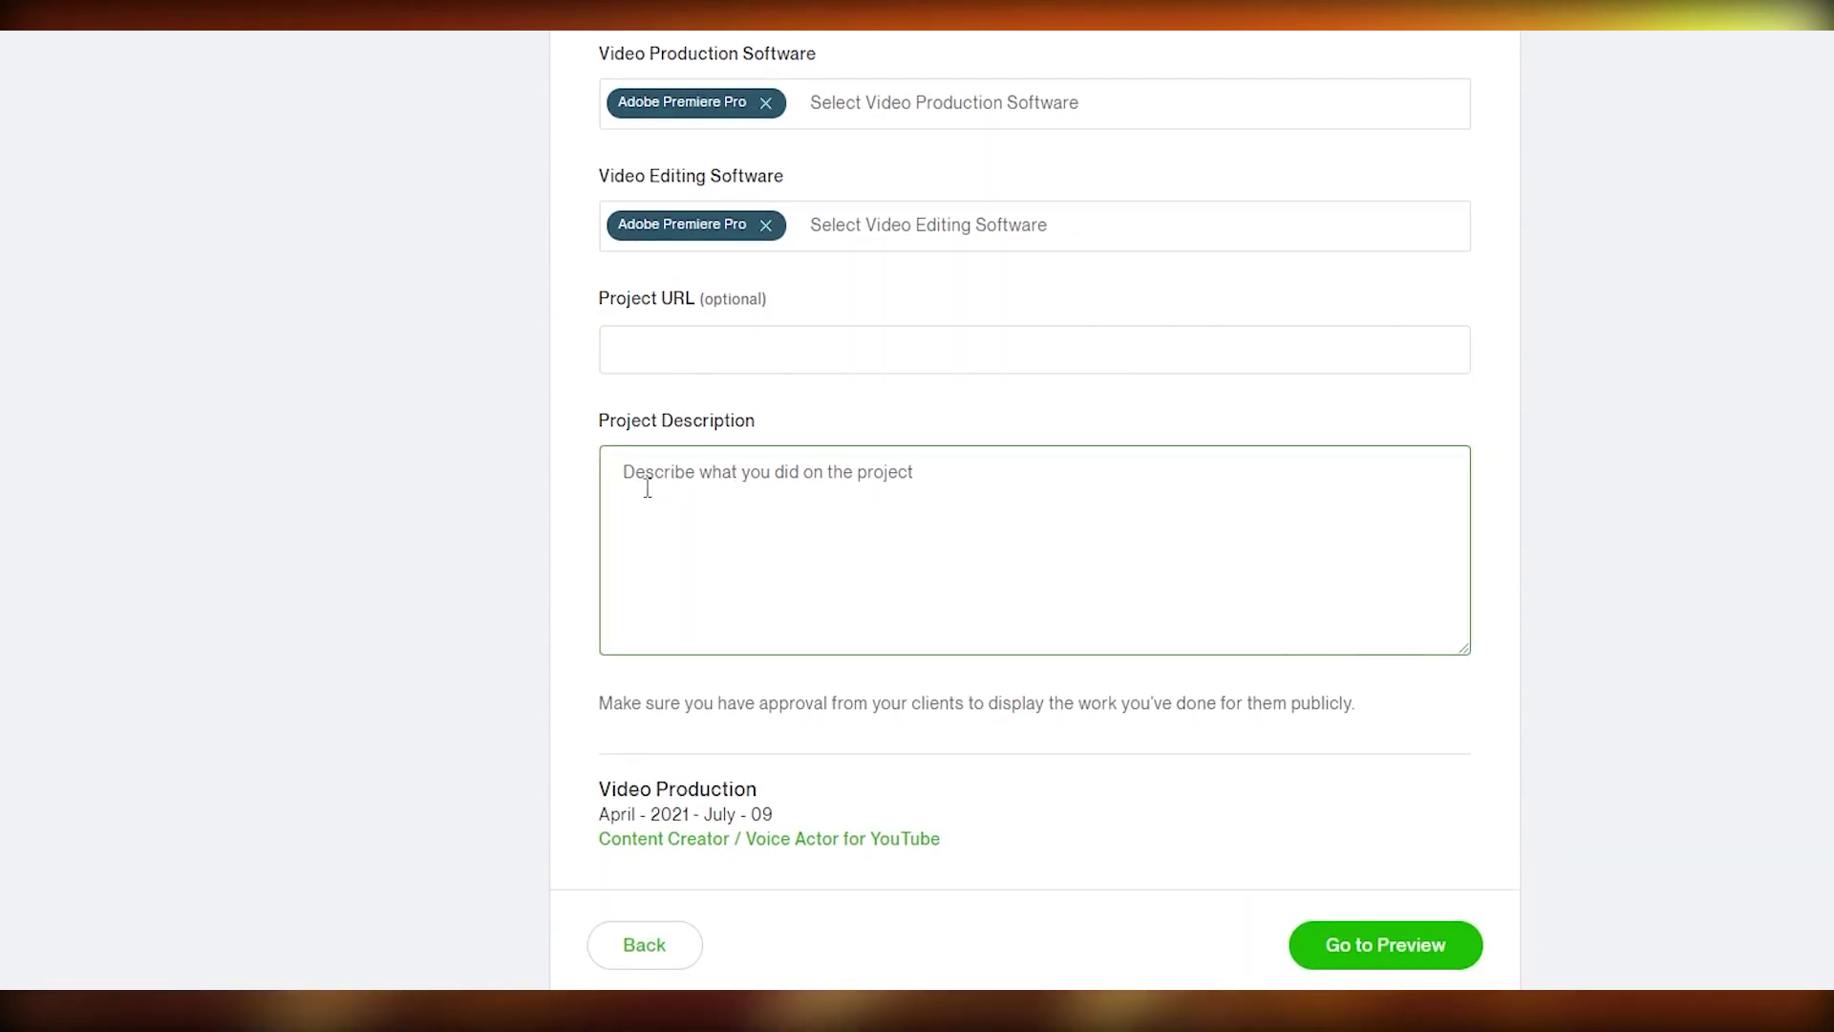
pyautogui.write('I Created this video from scratch meaning I provided the voiceover, the script and then finally created the video')
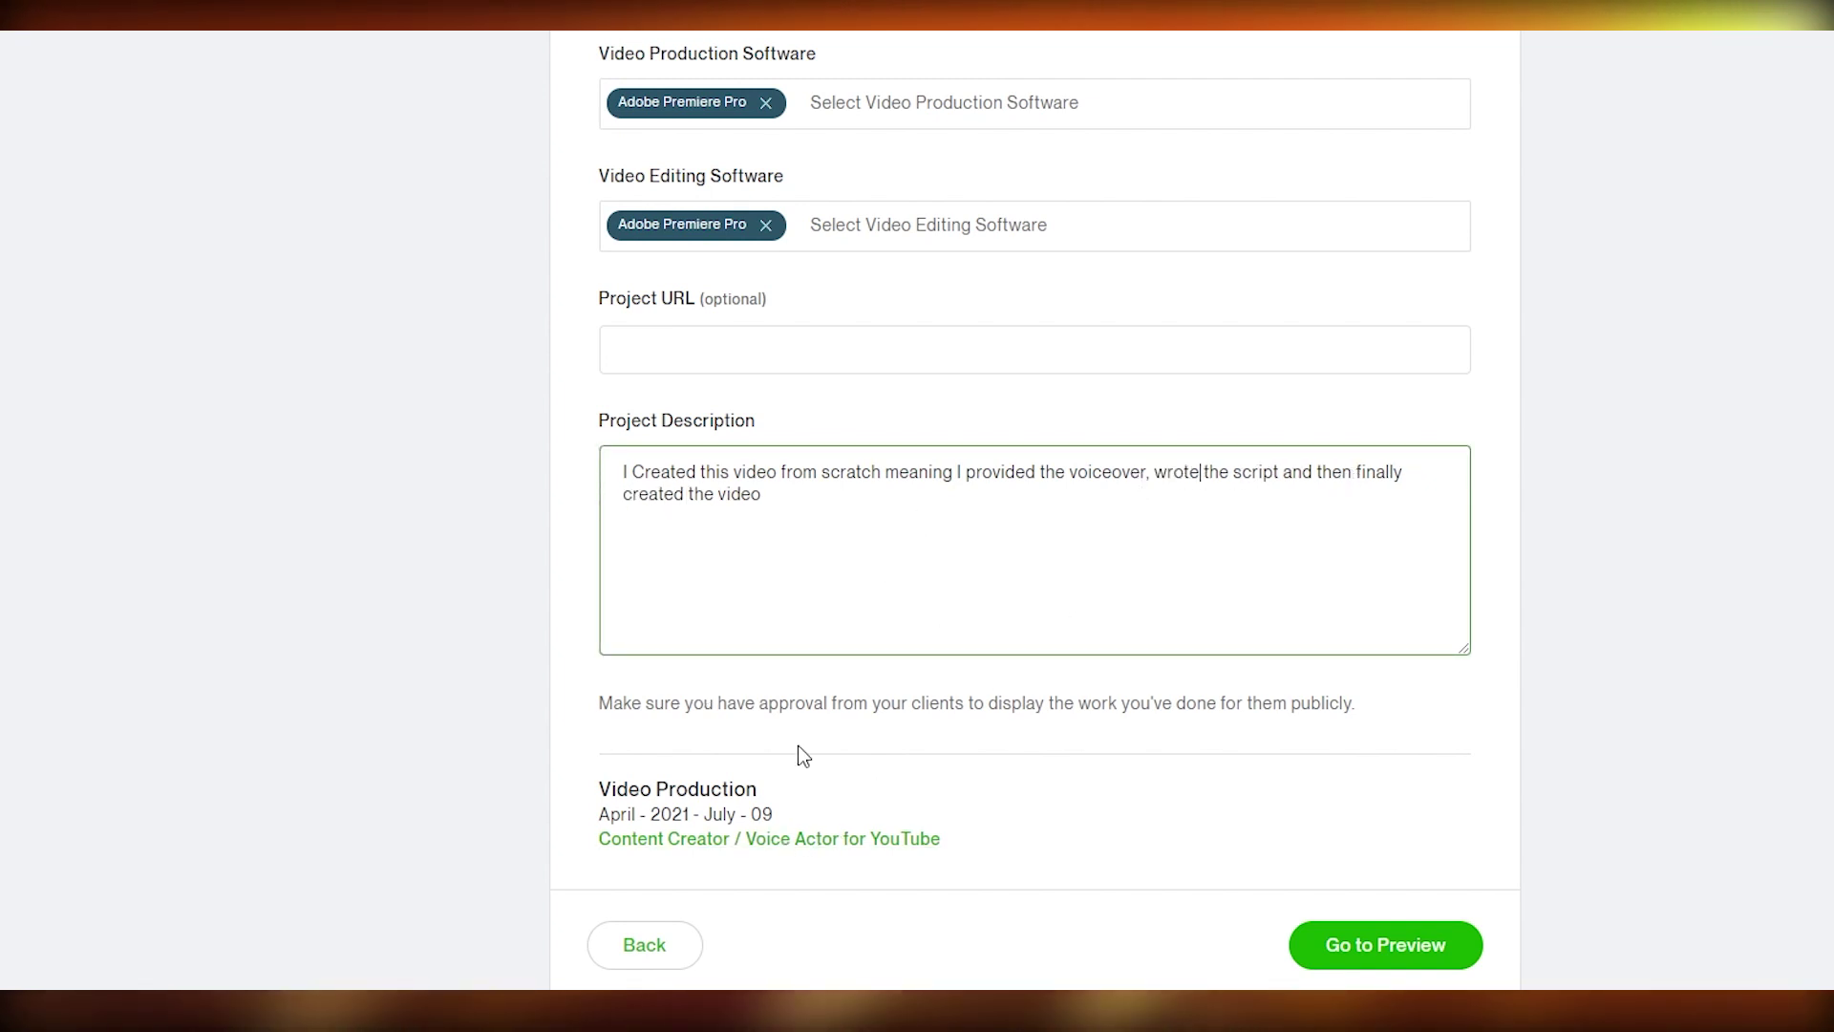
# Preview the Top 5 Smartphone Cameras (2021) - Voice Over project, publish it, and check the updated profile
pyautogui.scroll(-1, 799, 753)
pyautogui.scroll(2, 798, 754)
pyautogui.scroll(-2, 855, 730)
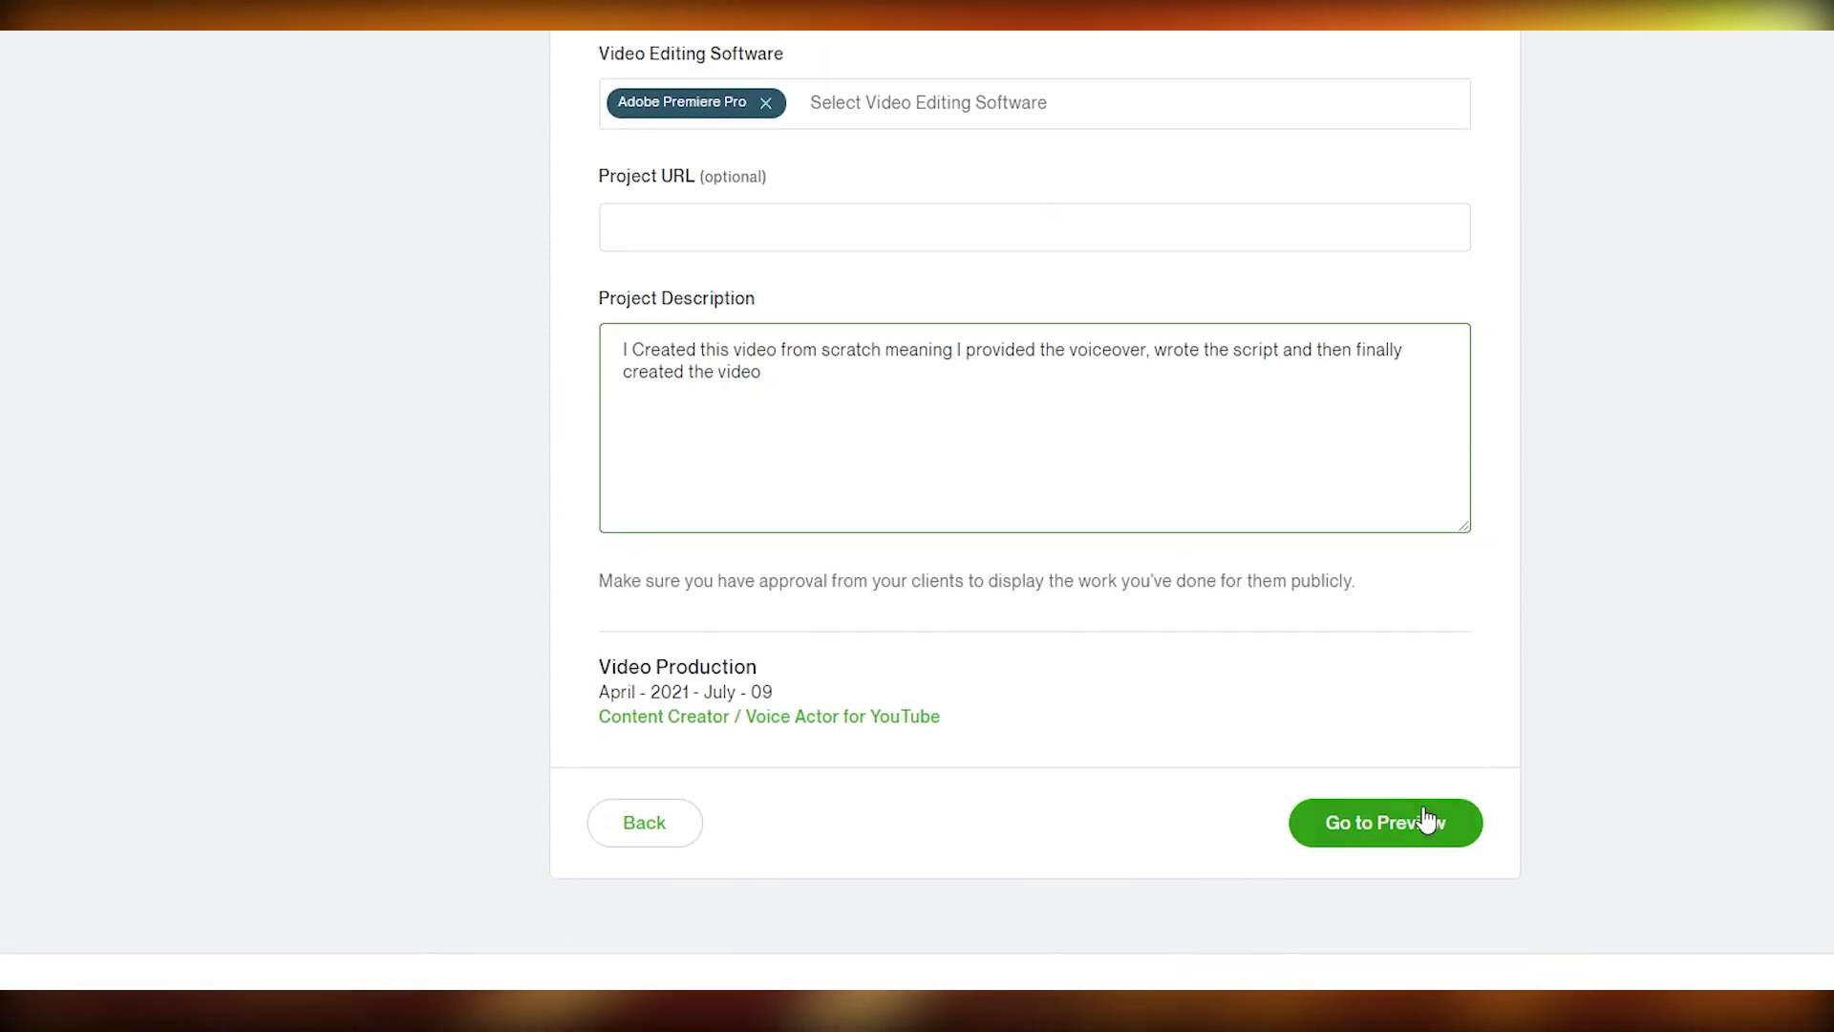
pyautogui.click(1414, 839)
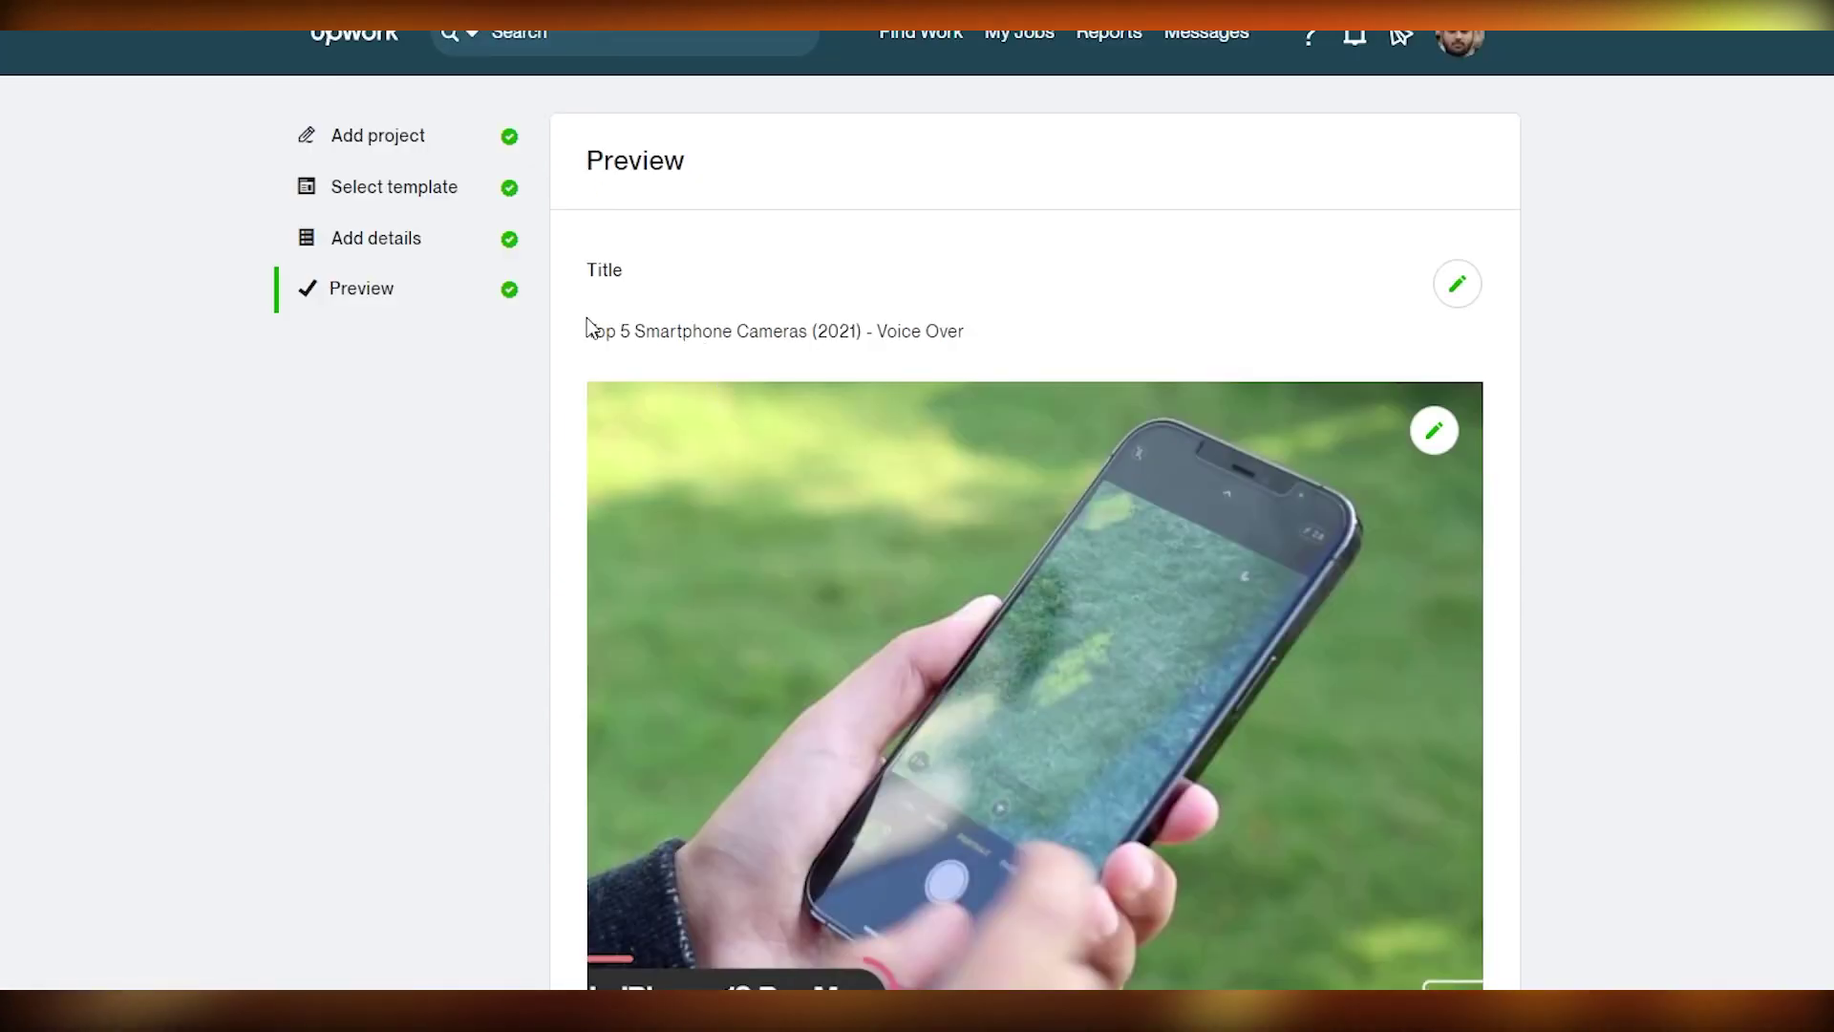
pyautogui.scroll(-10, 903, 514)
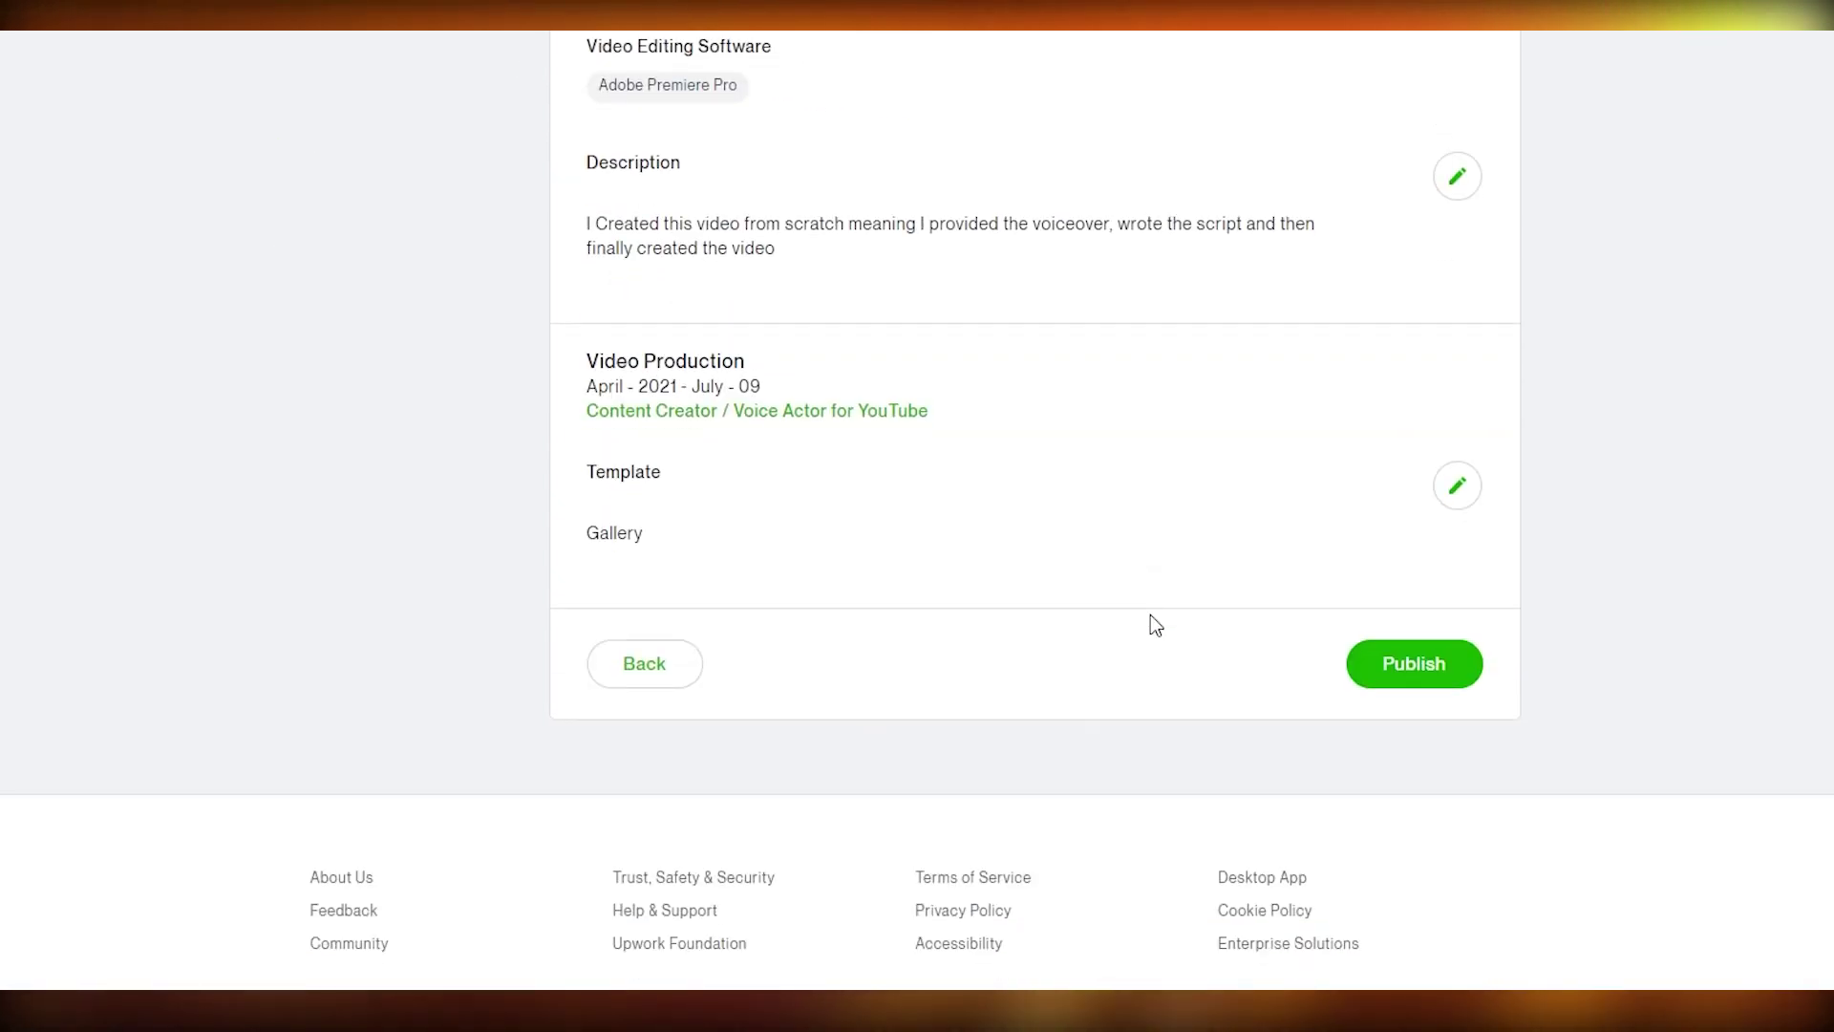
pyautogui.scroll(5, 1127, 636)
pyautogui.scroll(-4, 1101, 656)
pyautogui.click(1451, 801)
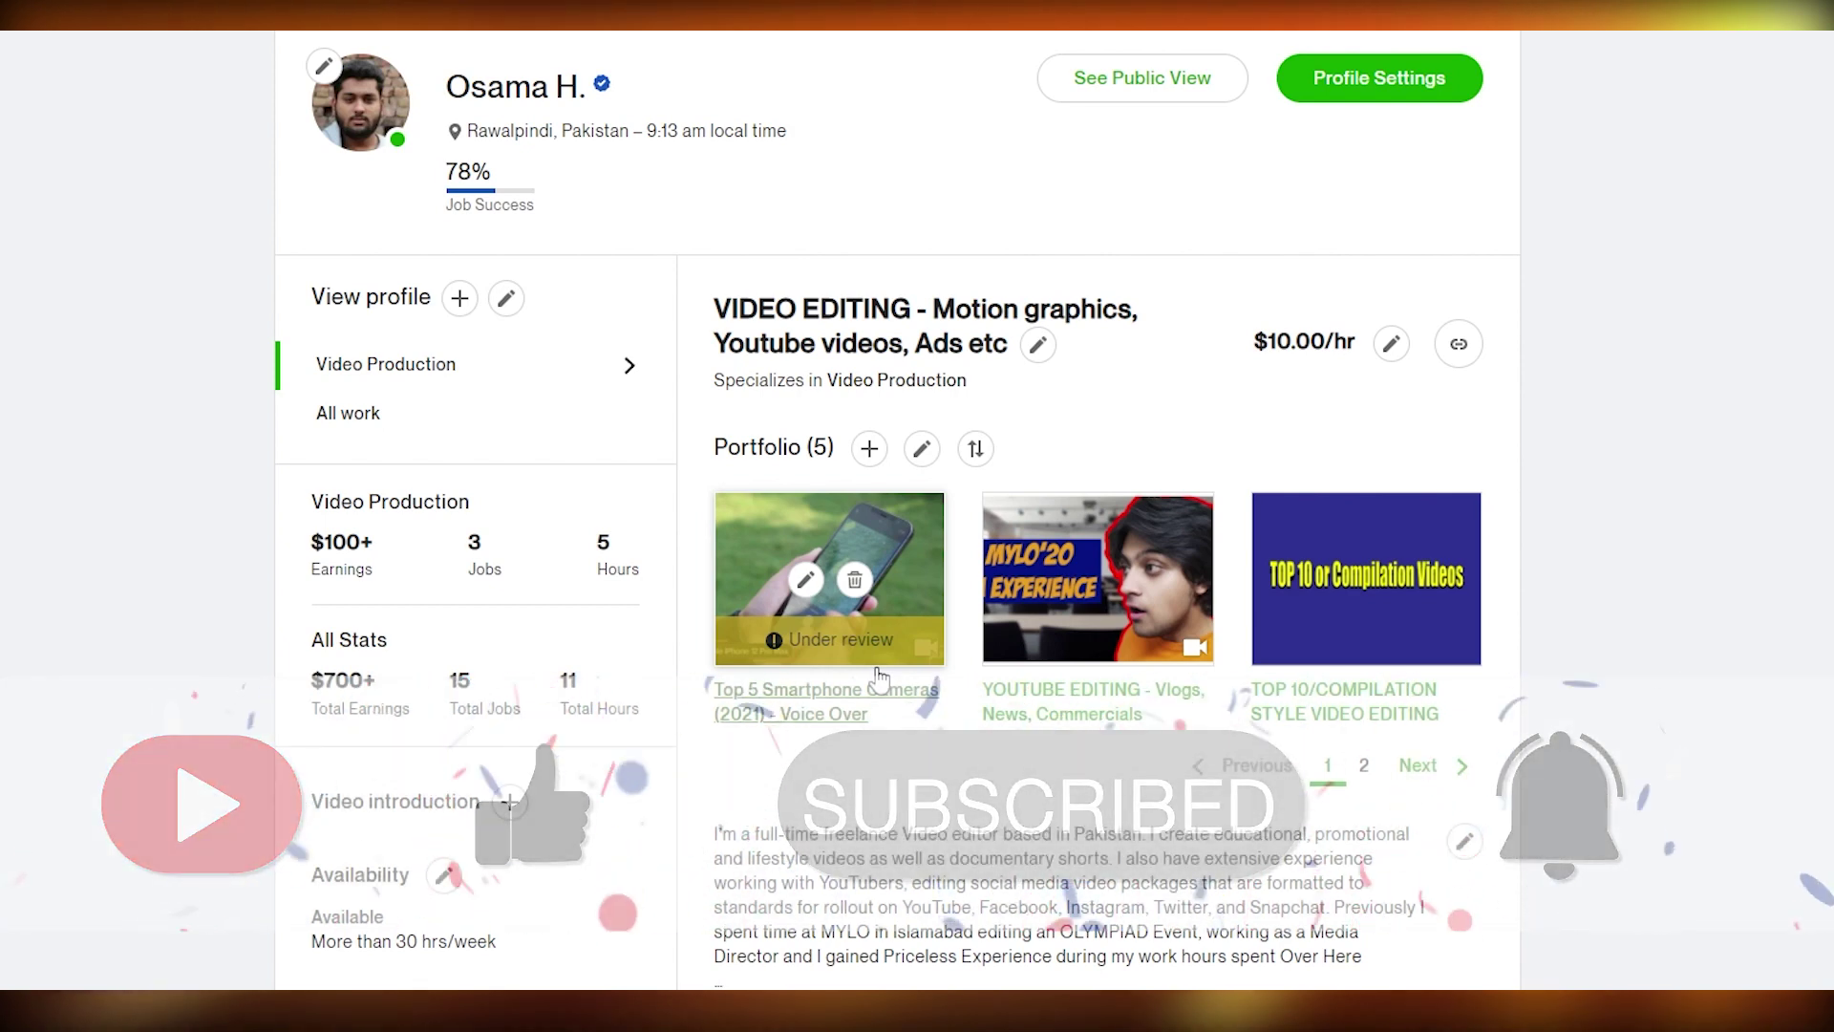
pyautogui.scroll(-6, 879, 678)
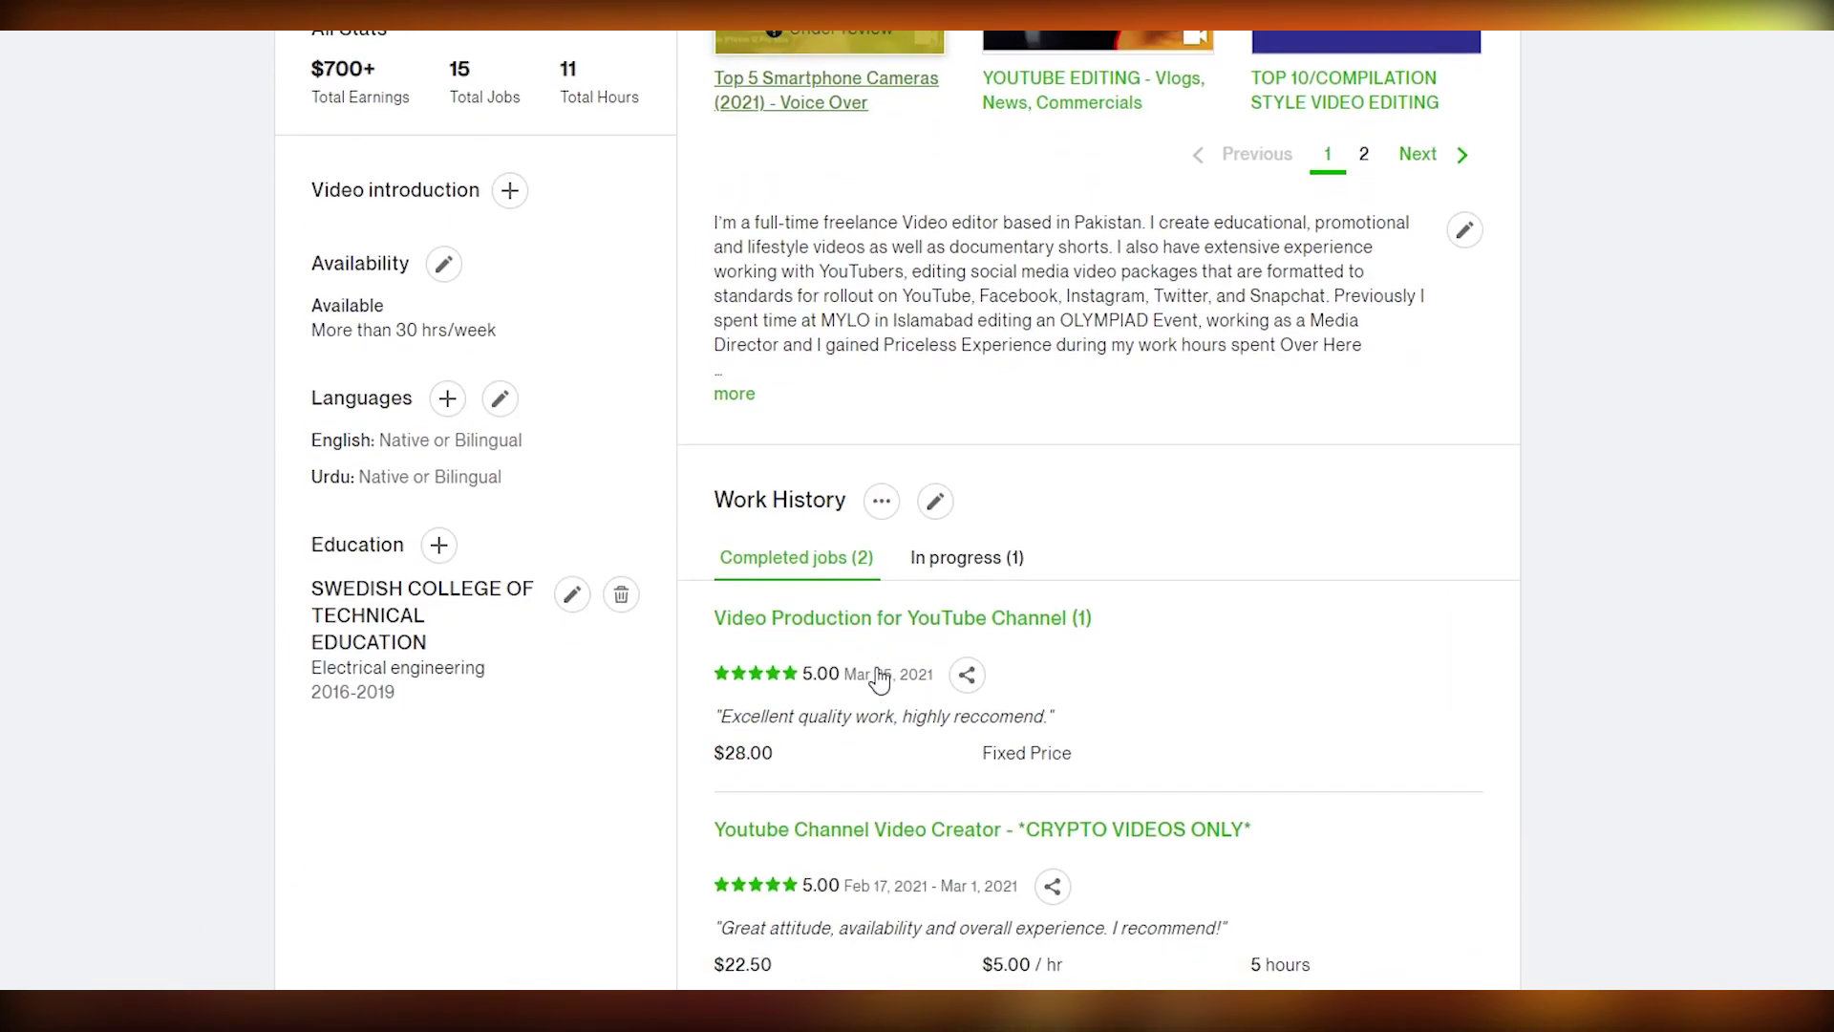